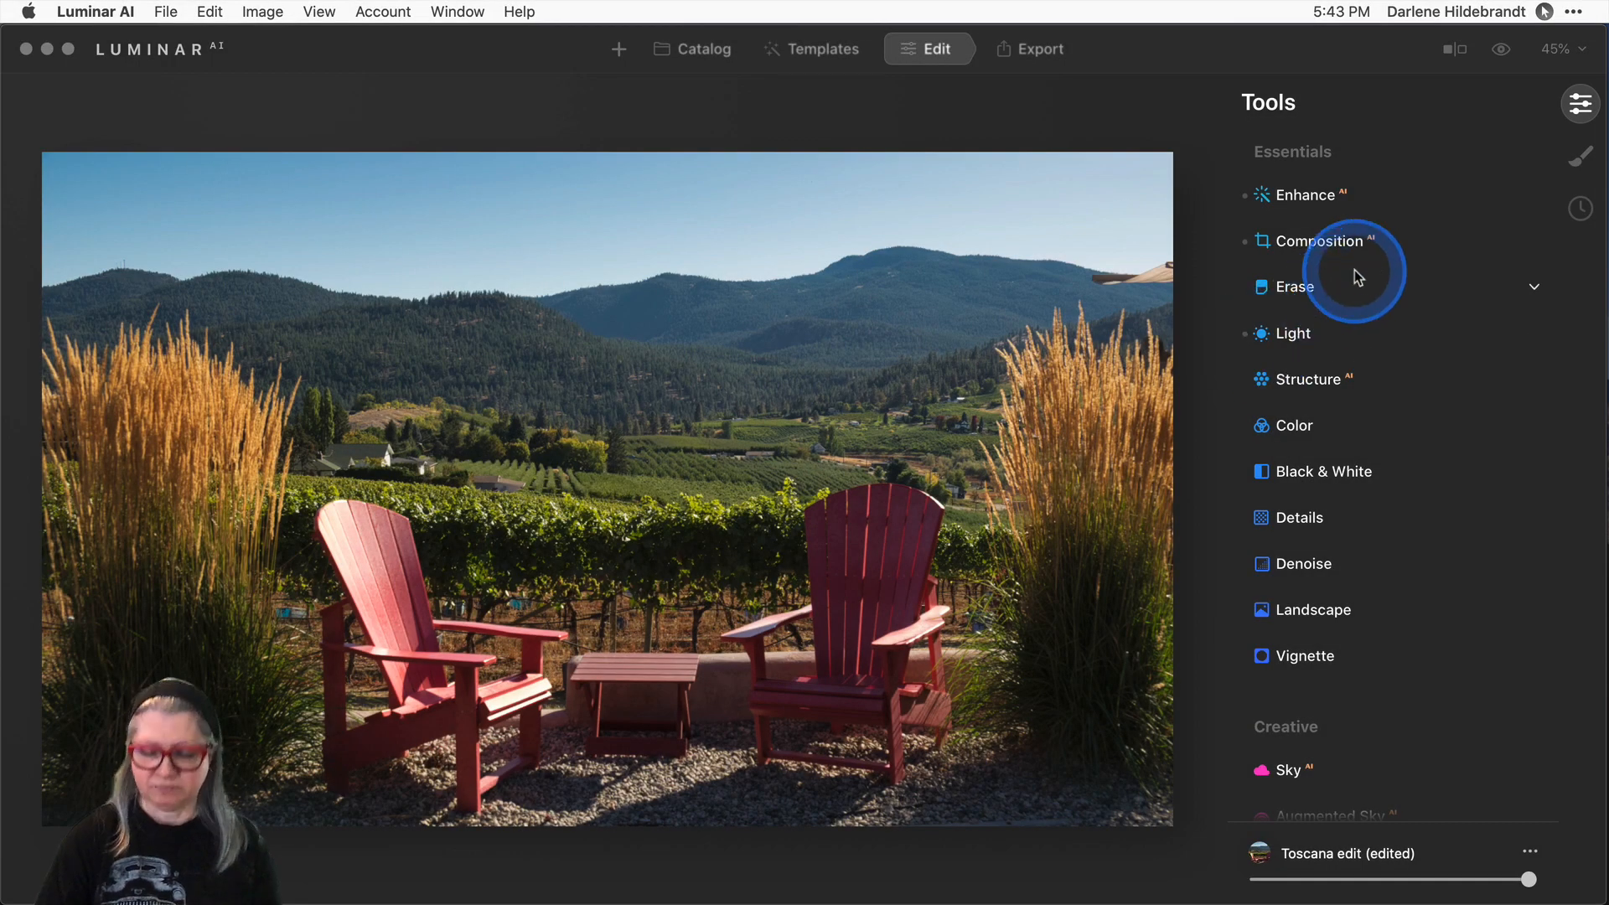
Compare the edited vineyard photo with its unedited original and return to the edited view.
key(backslash)
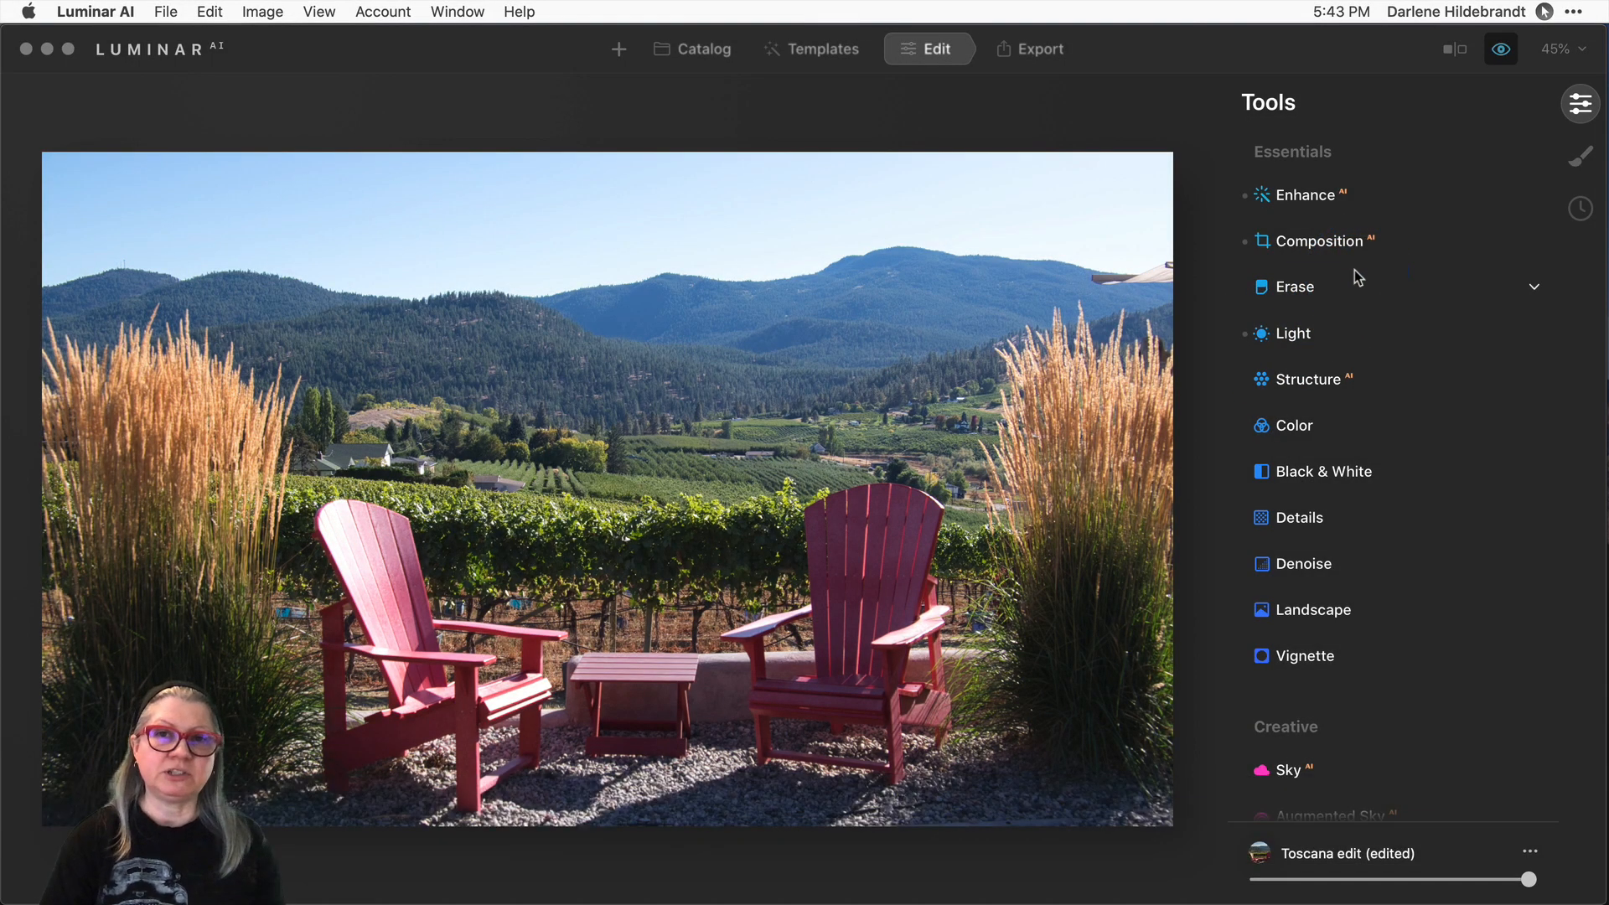
key(backslash)
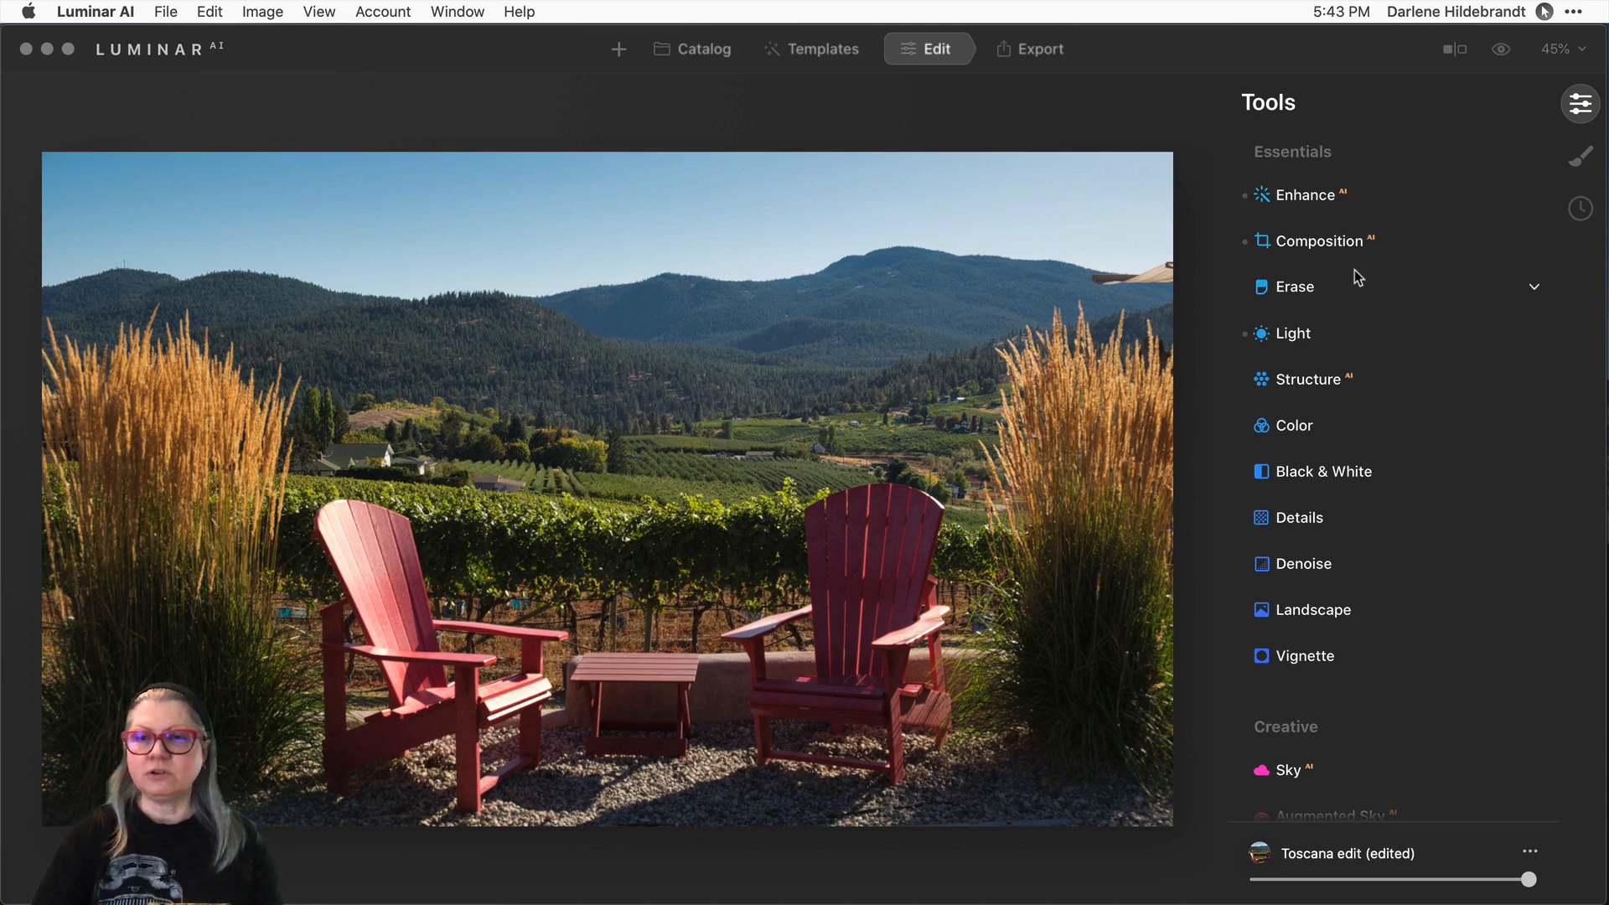
Replace the photo's sky with DPM-sky-replacement-pack-one-06 from DPM pack 1 using the Sky AI tool.
scroll(1354, 269, down, 4)
scroll(1354, 270, down, 8)
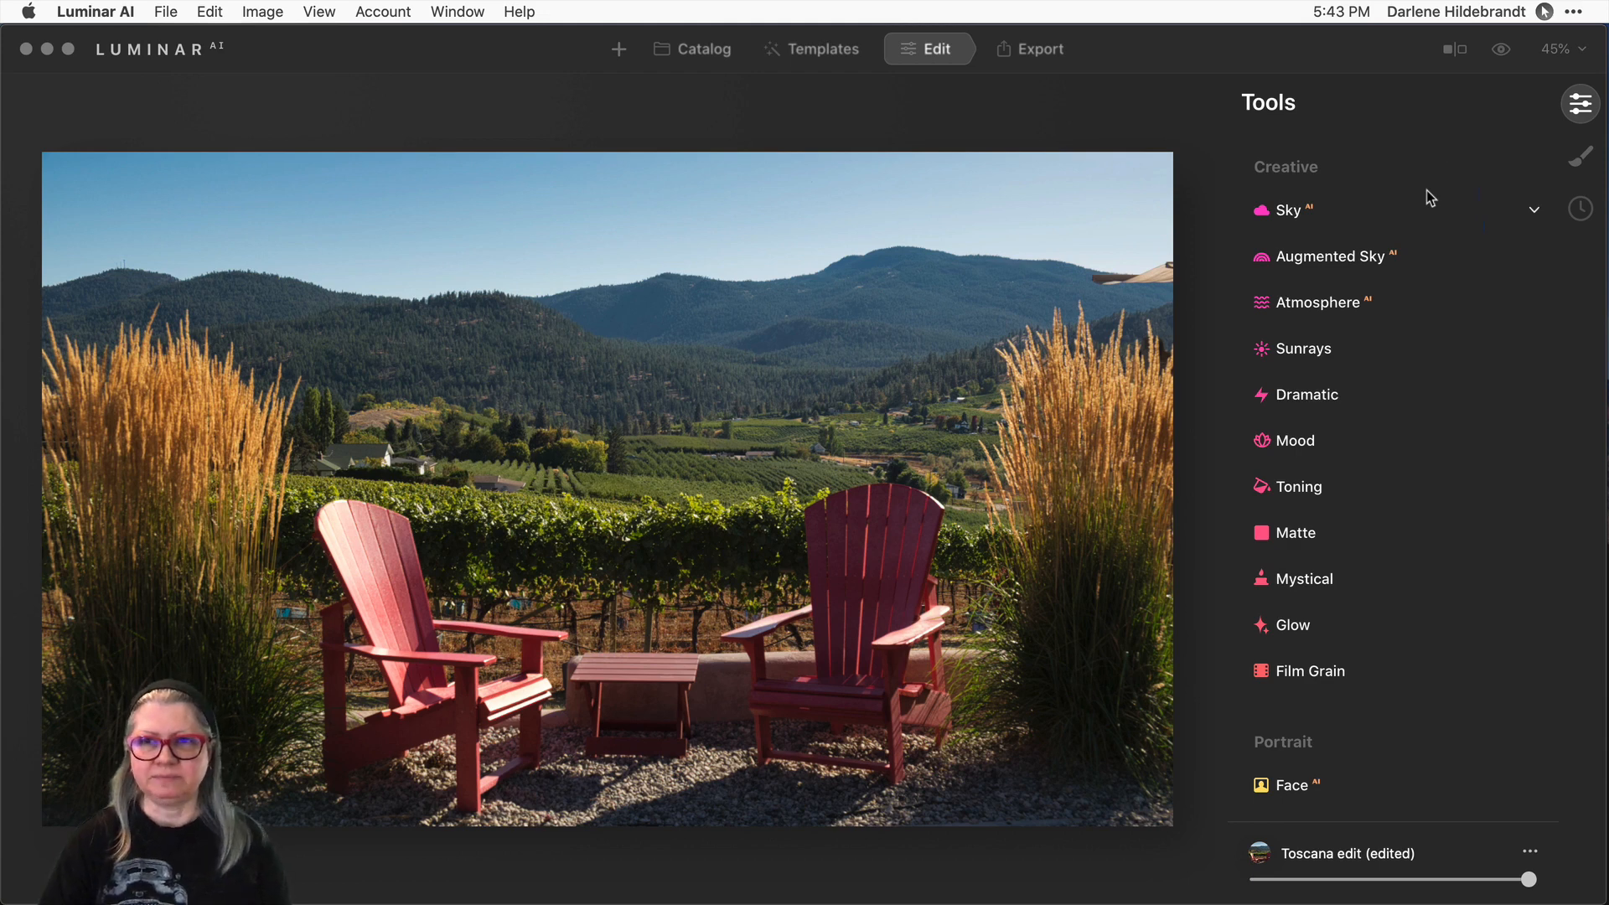
click(1285, 212)
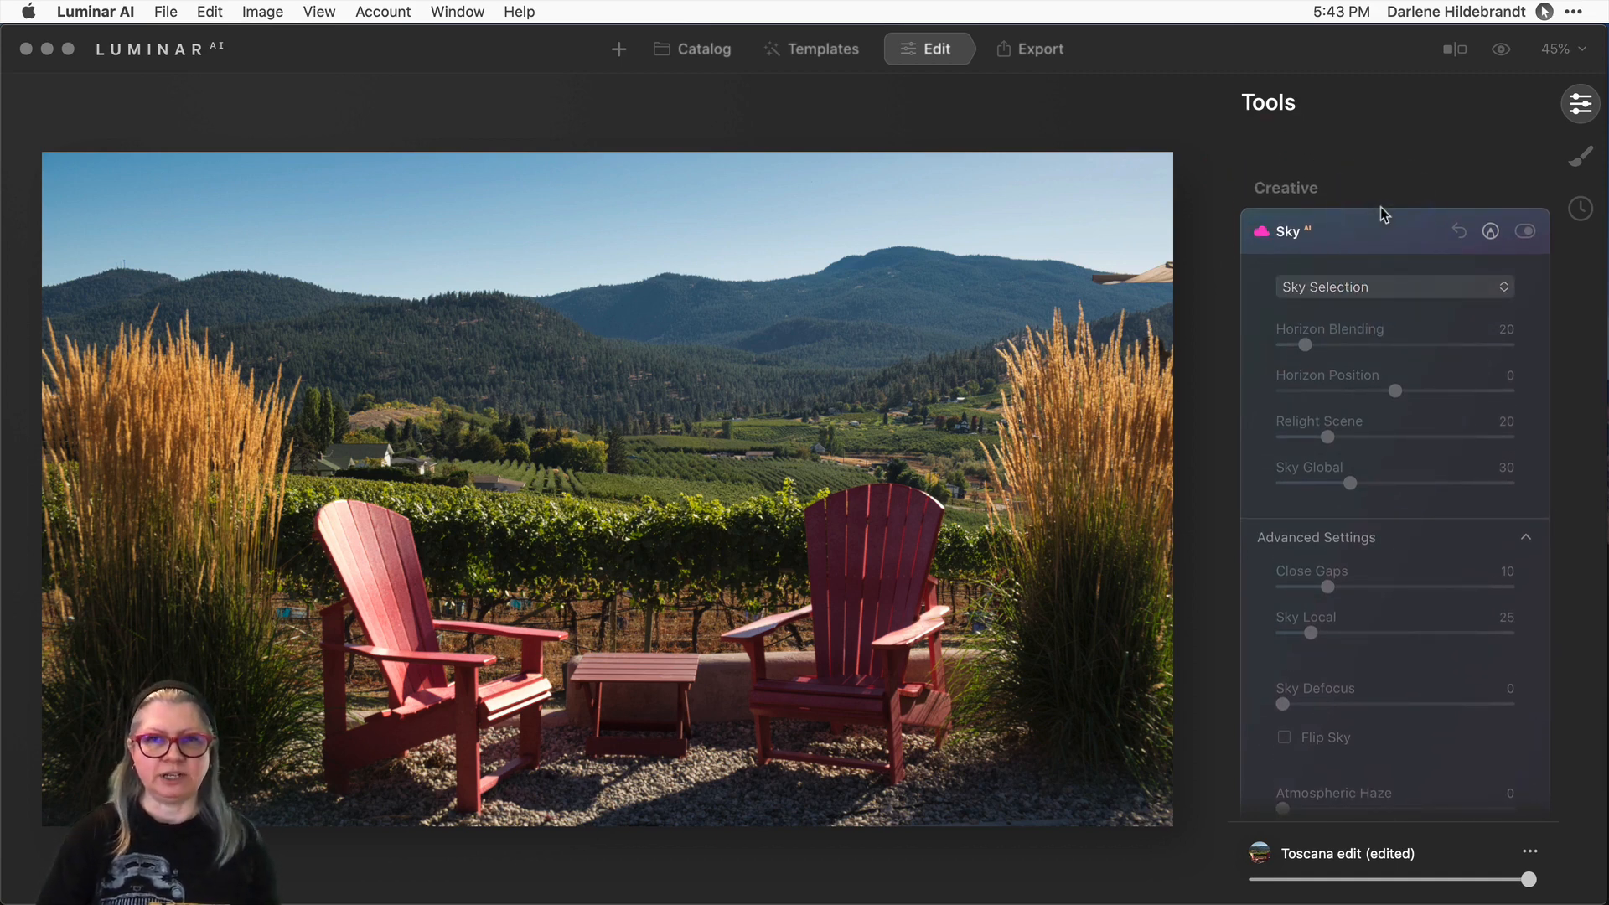
click(1353, 290)
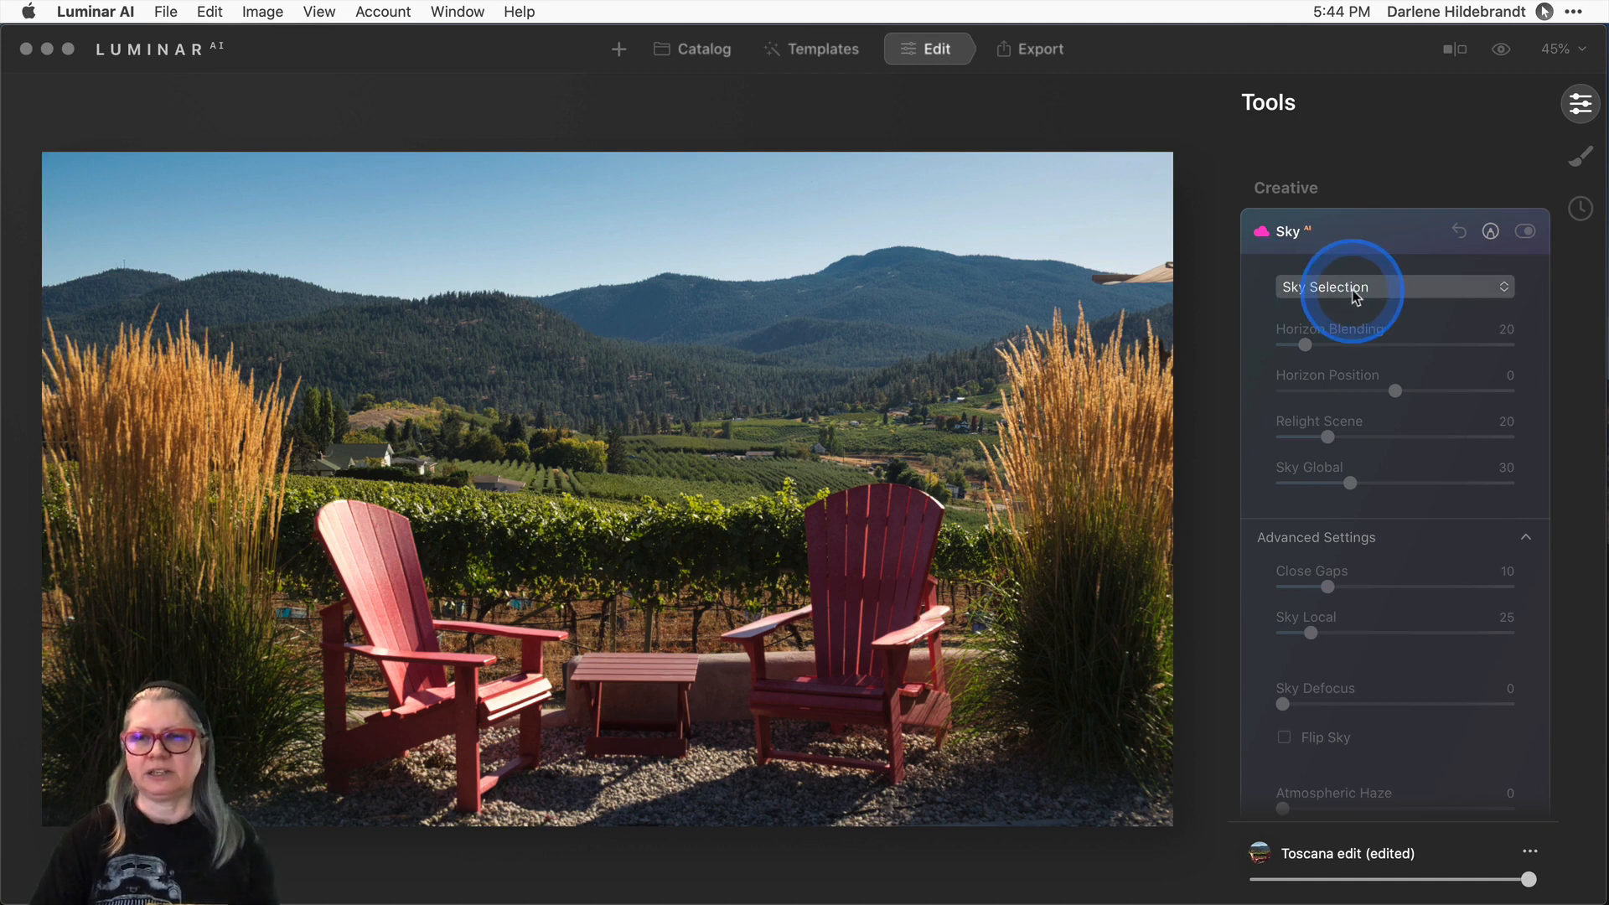
click(1353, 290)
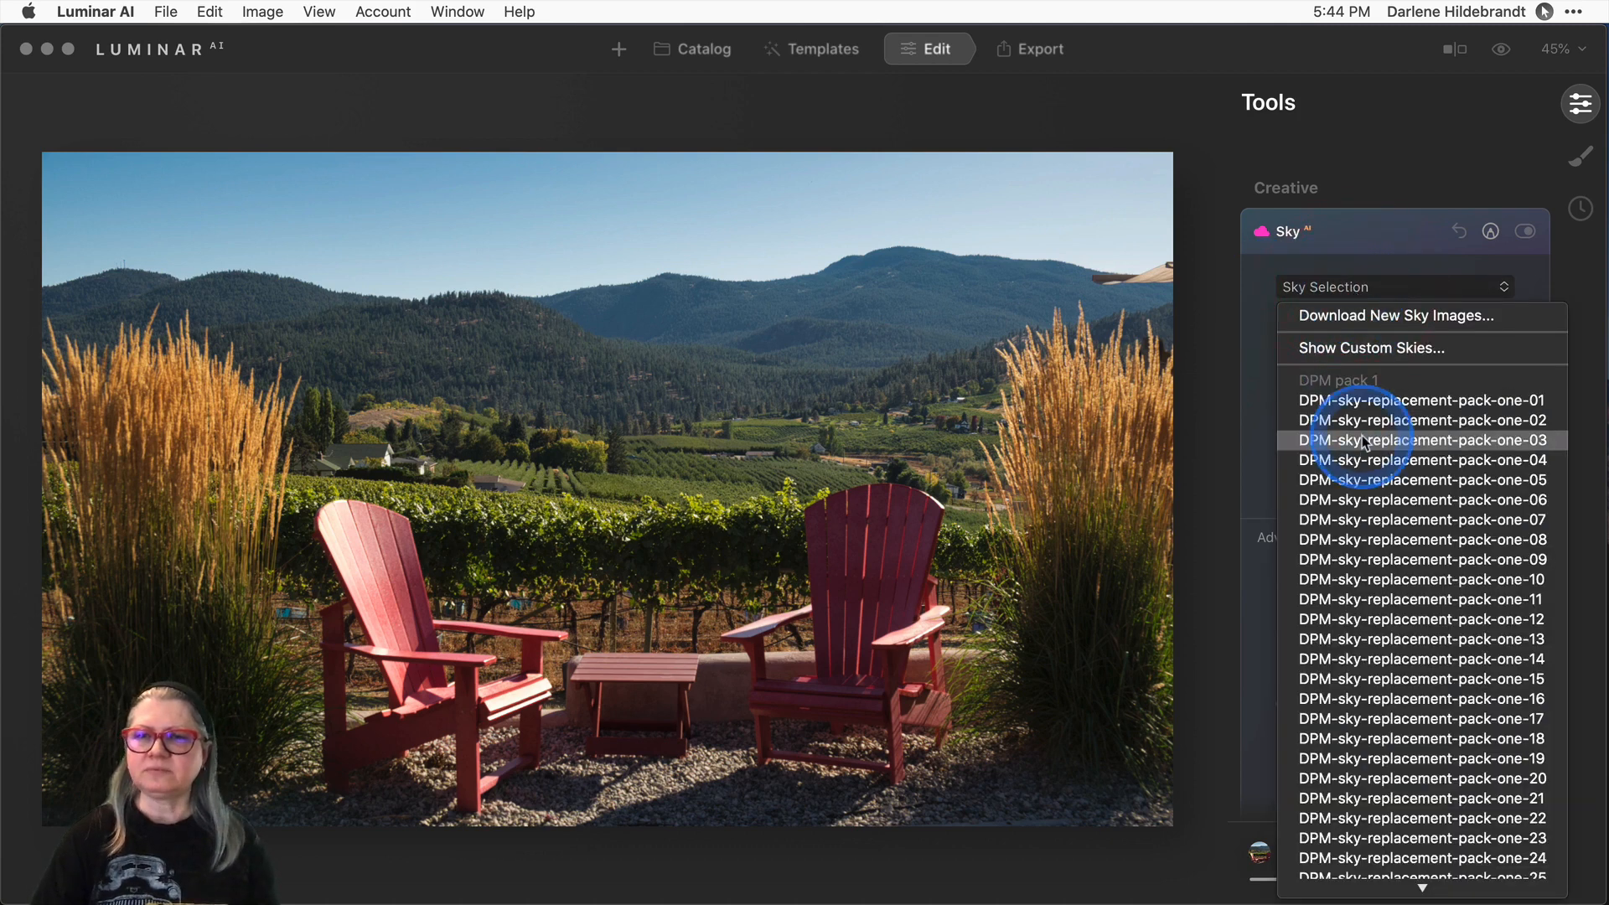
scroll(1364, 440, down, 5)
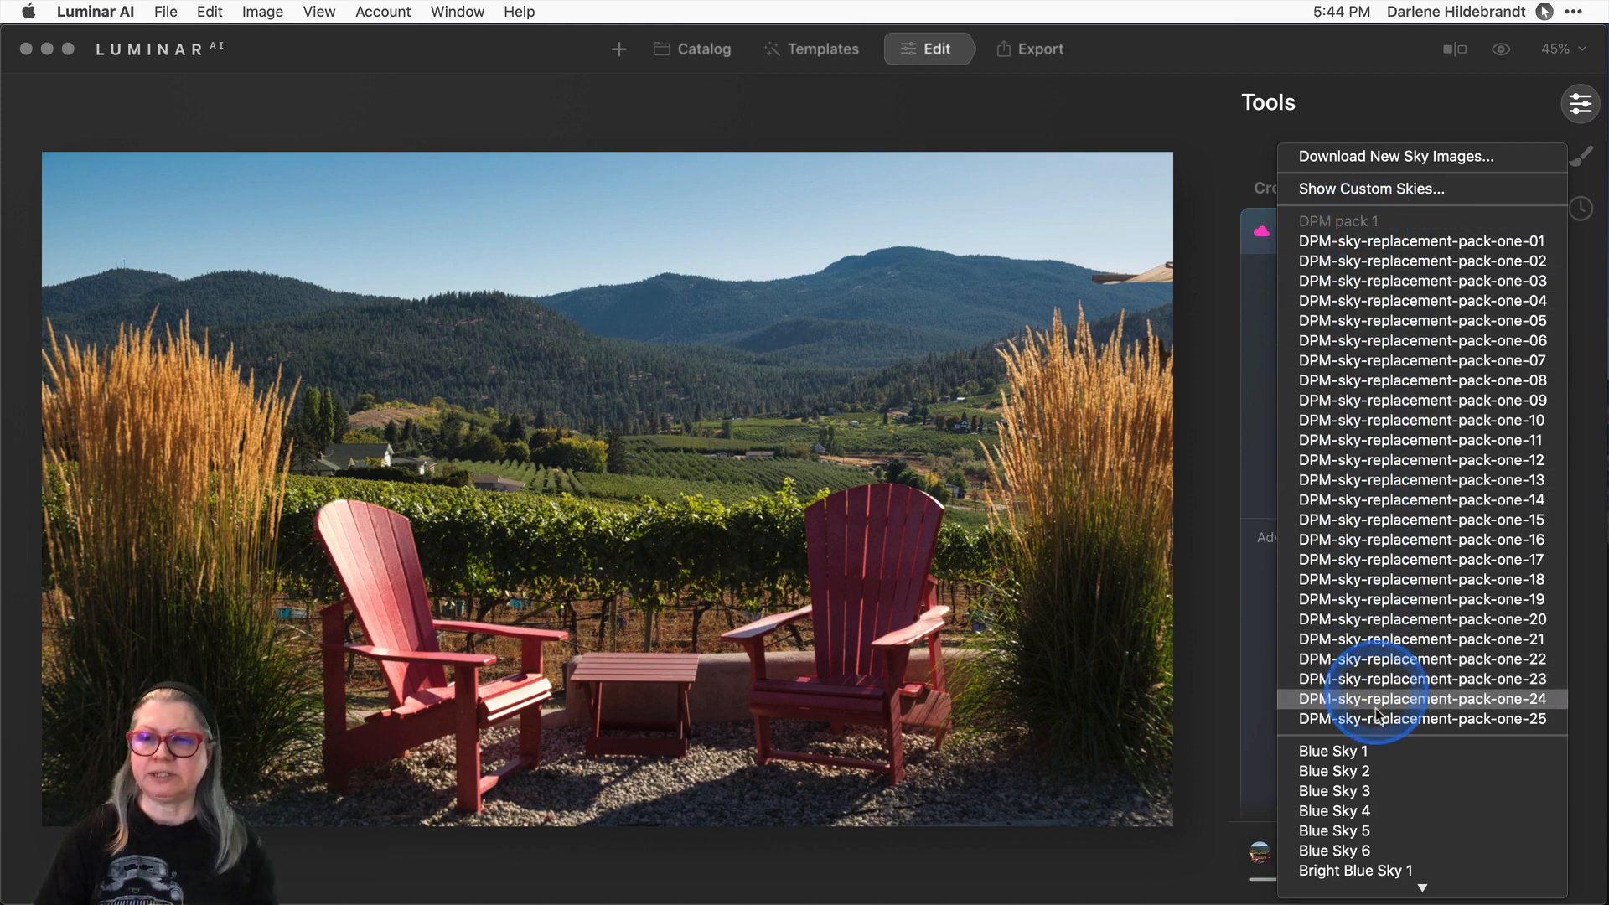
scroll(1366, 460, down, 5)
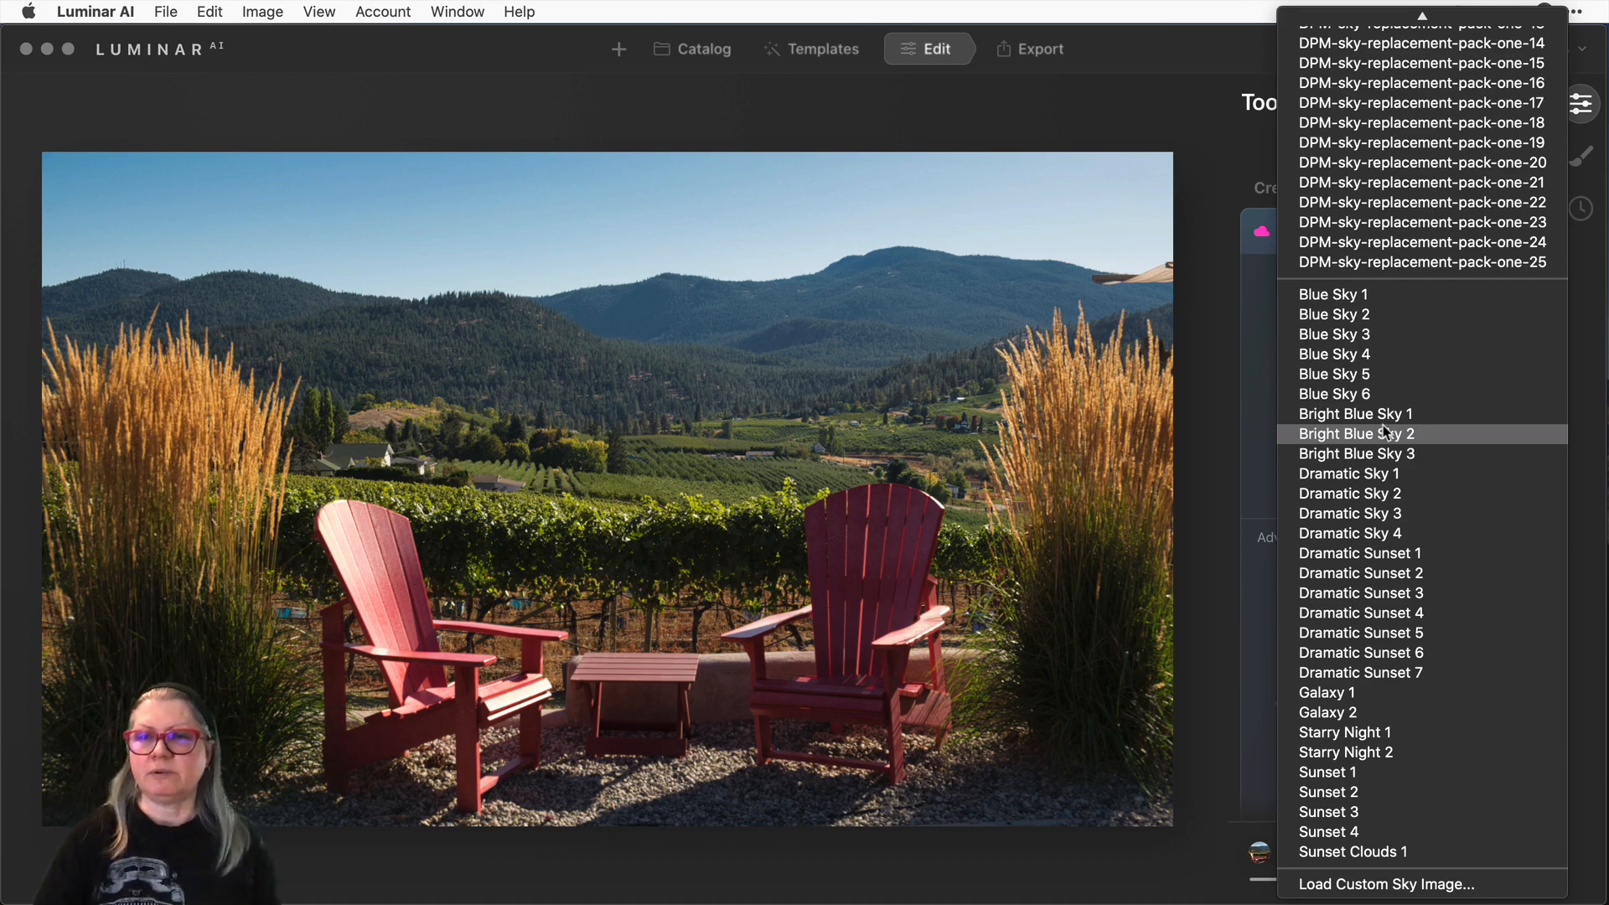
scroll(1384, 431, up, 5)
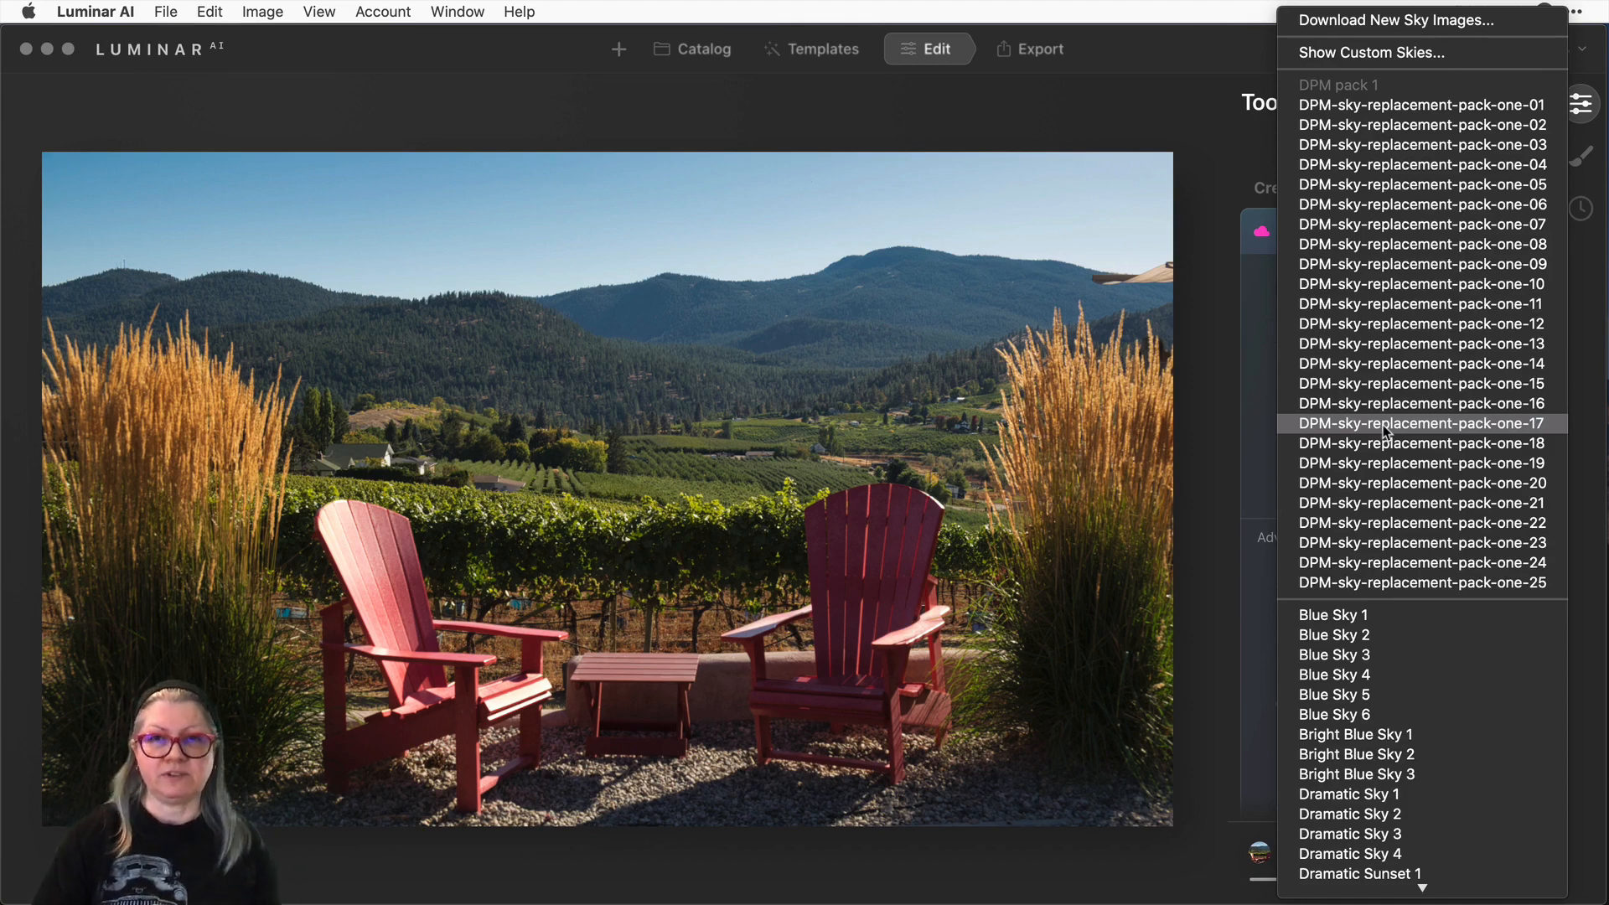
click(1398, 207)
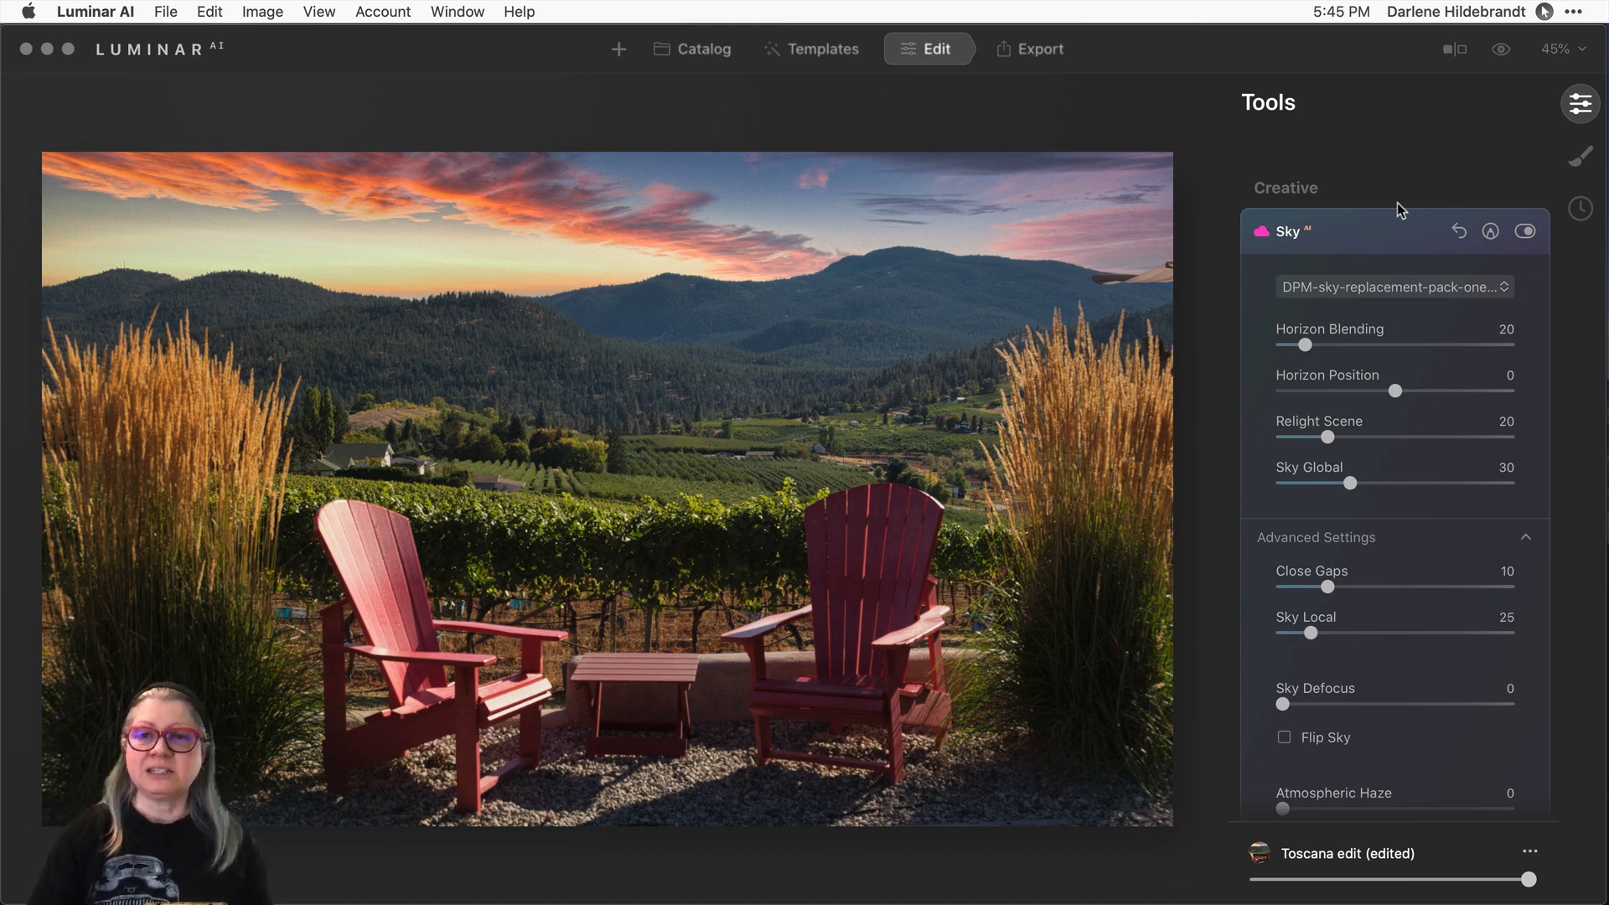
Inspect the blend between the new sky and the mountain ridge at 100%, and return to the full image.
click(1017, 266)
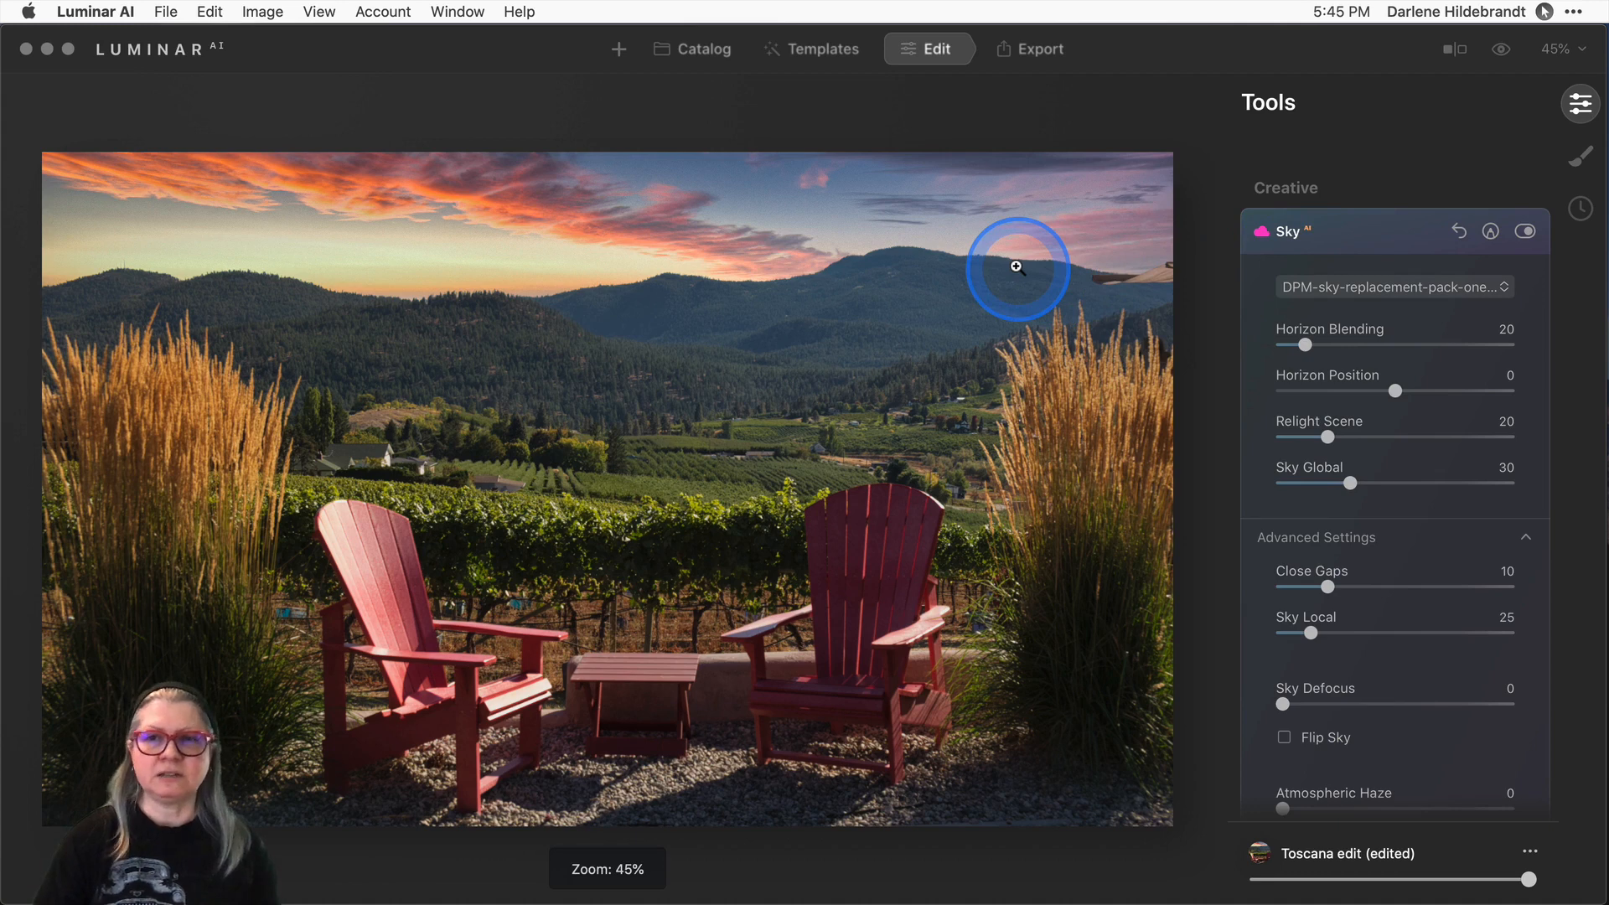
click(1017, 267)
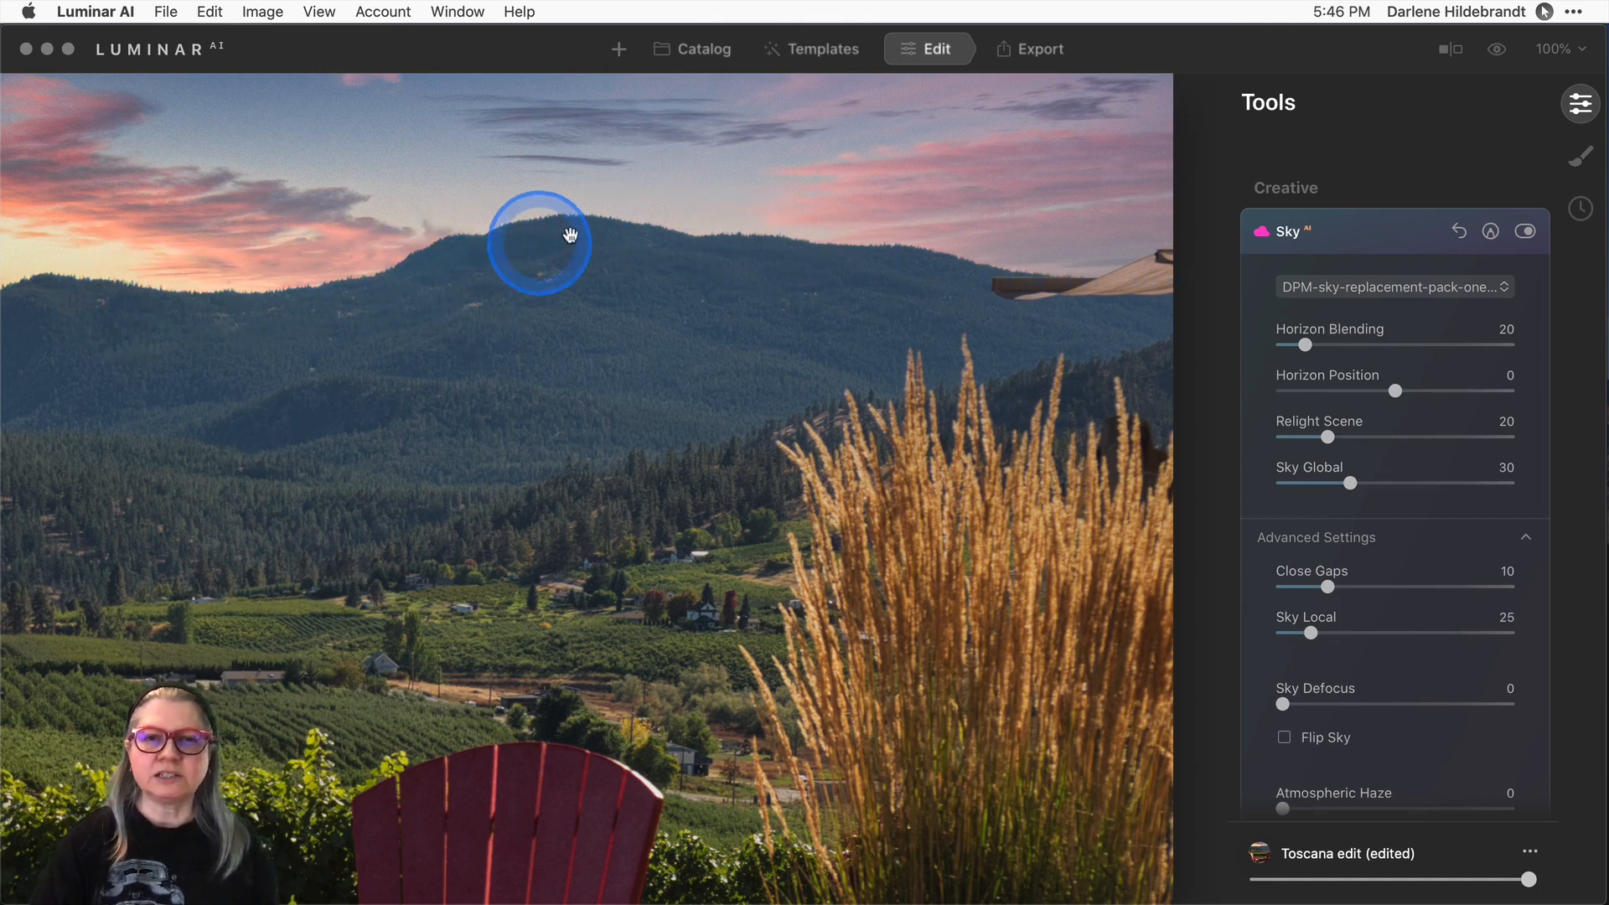
click(698, 358)
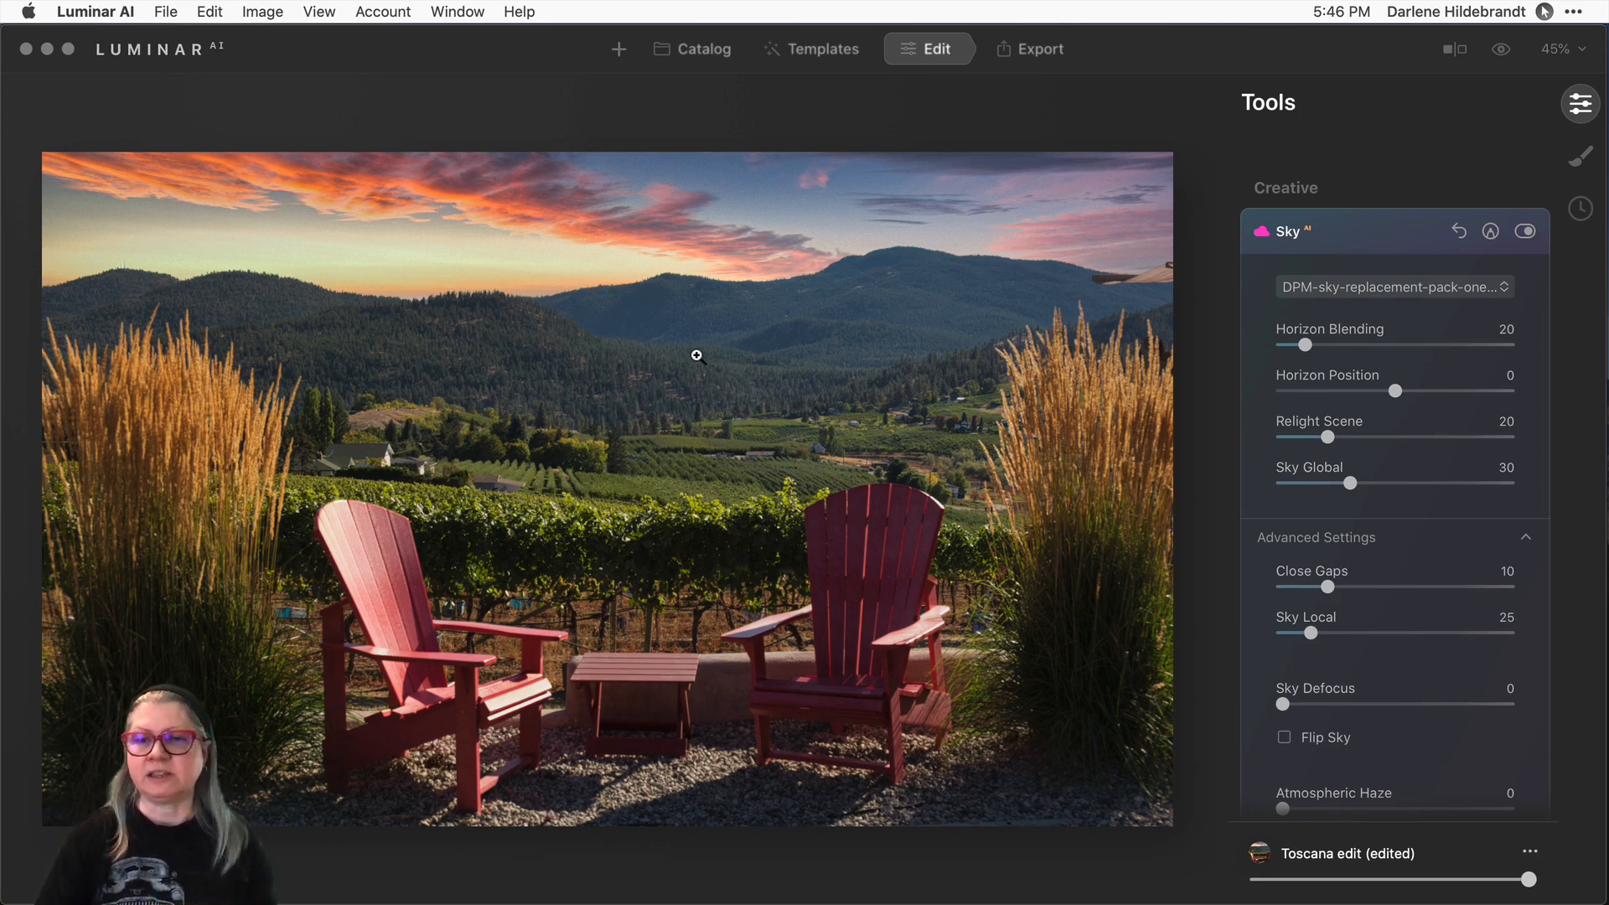
Try the sky's Horizon Position at 41 and Horizon Blending at 175, and reset both to their defaults.
scroll(1393, 495, down, 1)
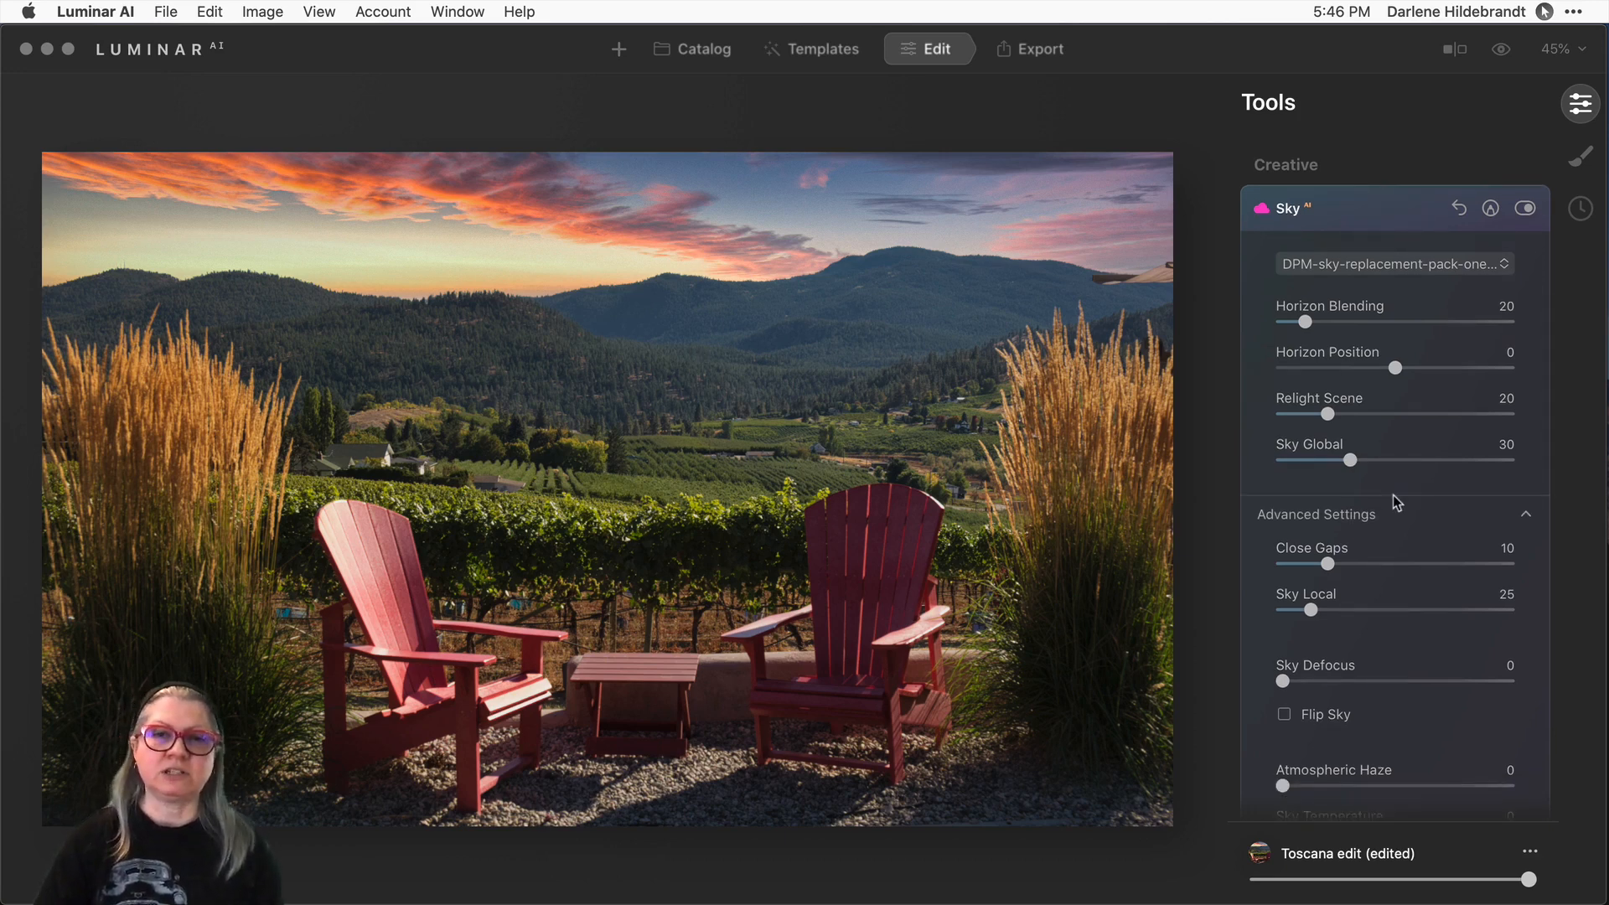
scroll(1393, 494, down, 1)
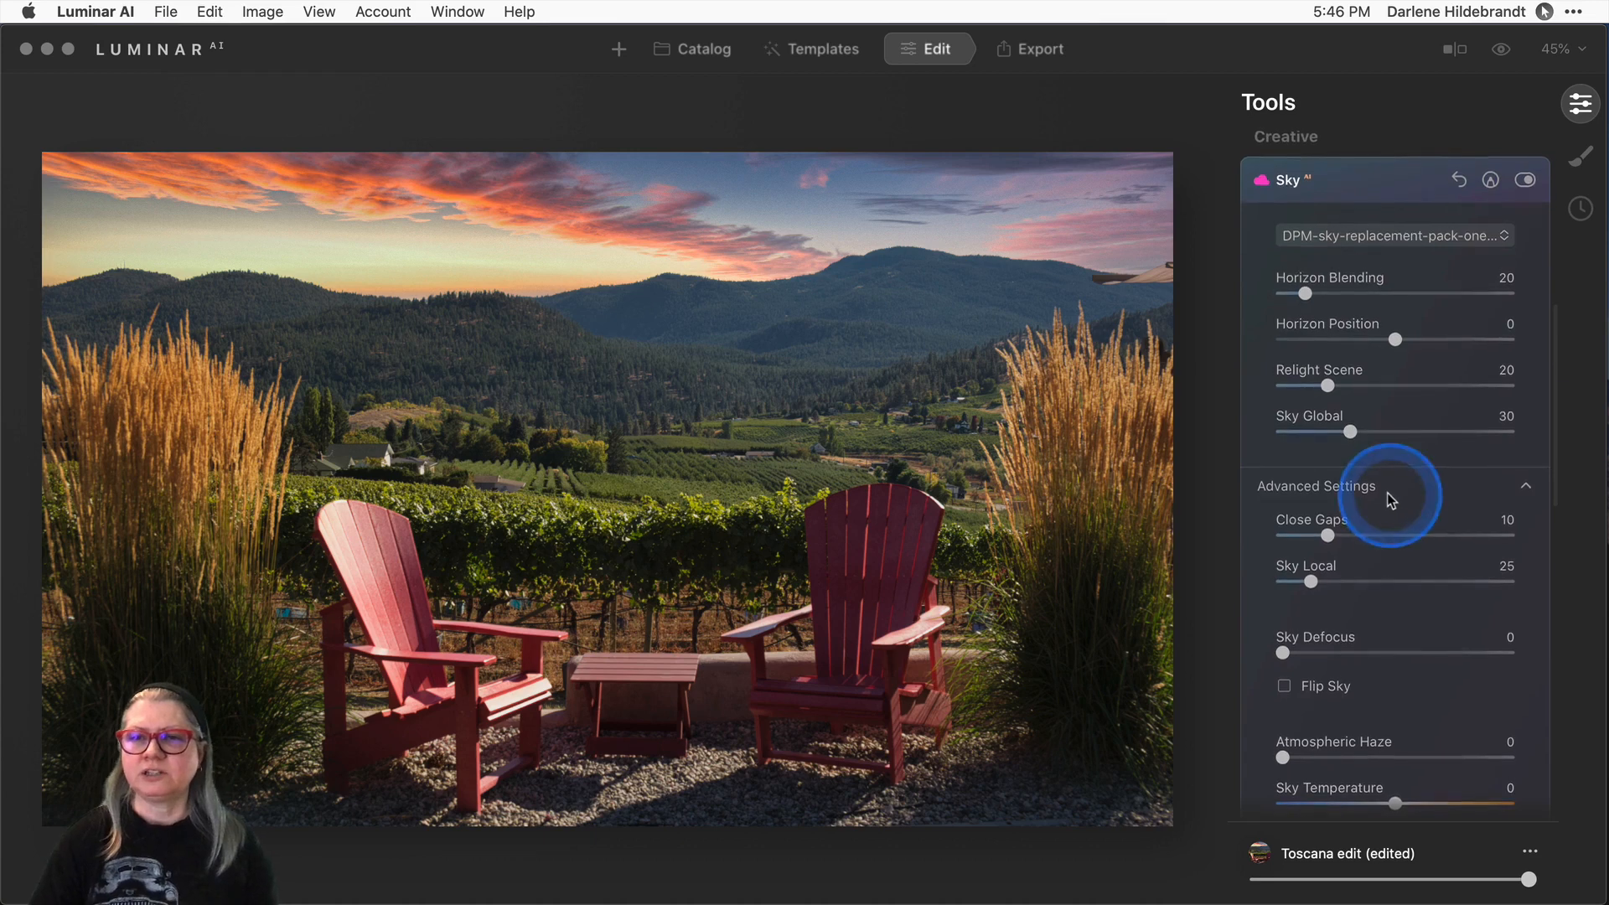
scroll(1308, 327, up, 2)
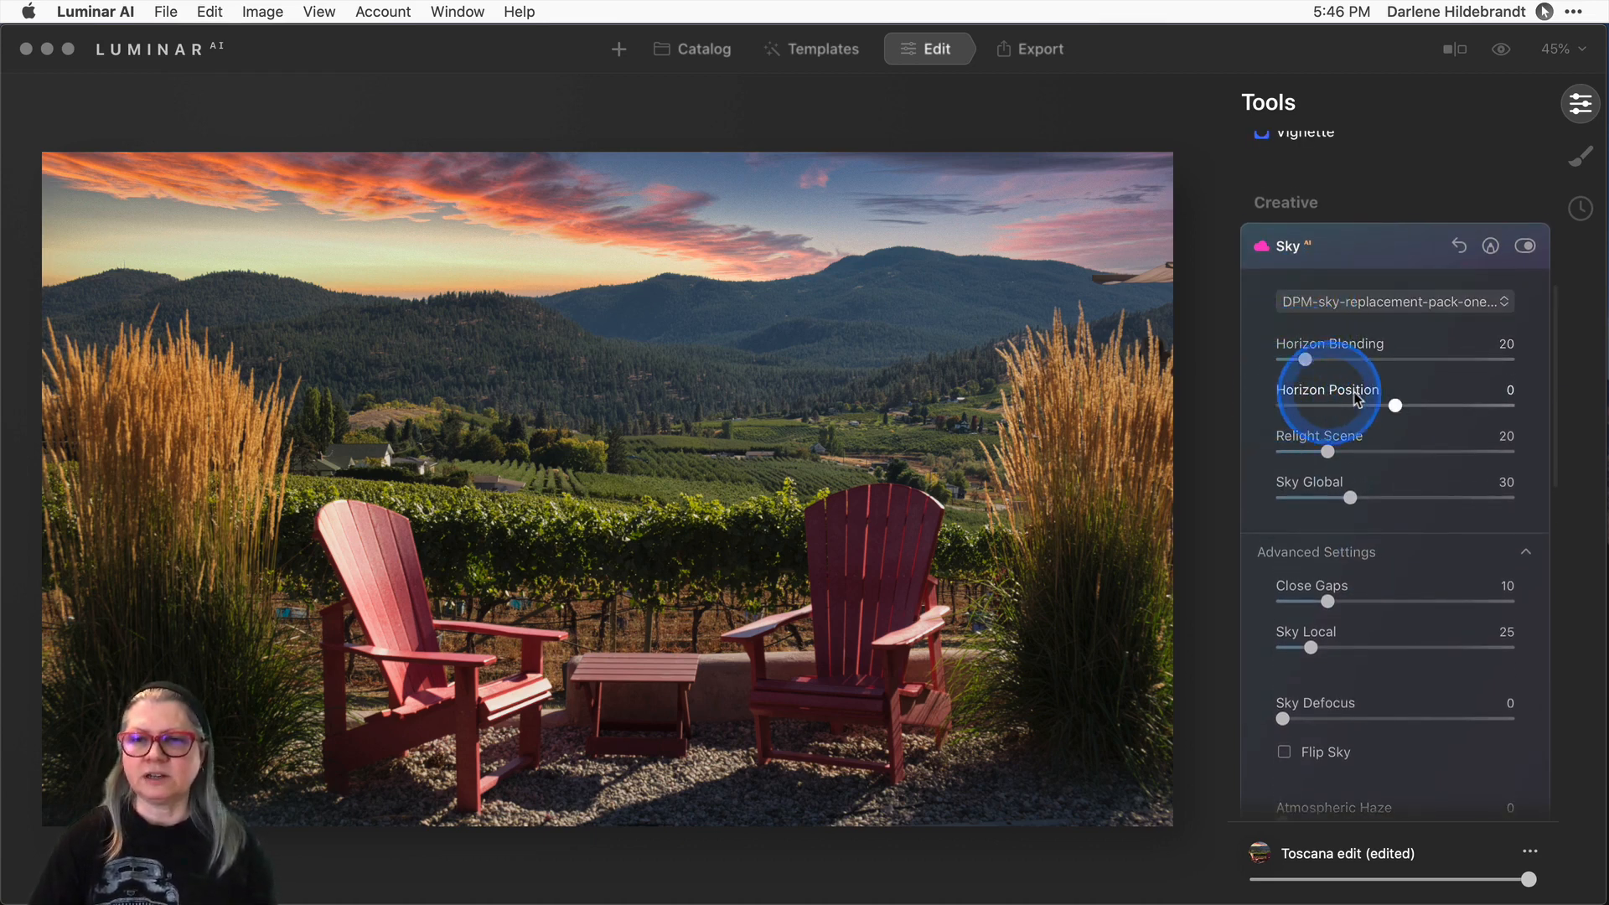
drag(1394, 407, 1441, 407)
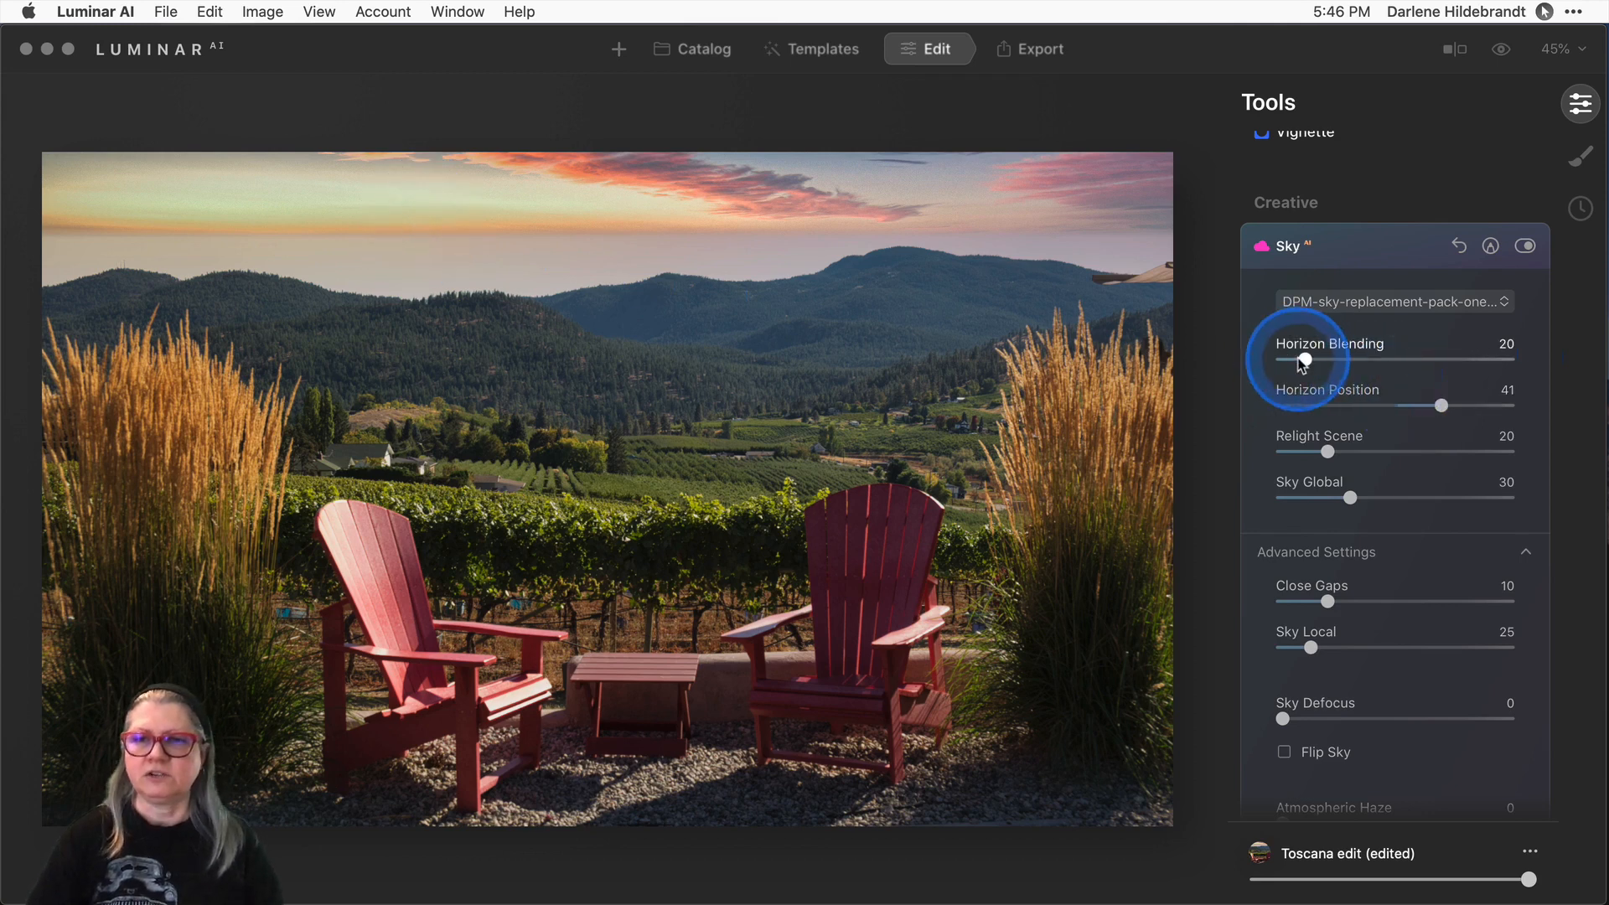
drag(1305, 358, 1481, 360)
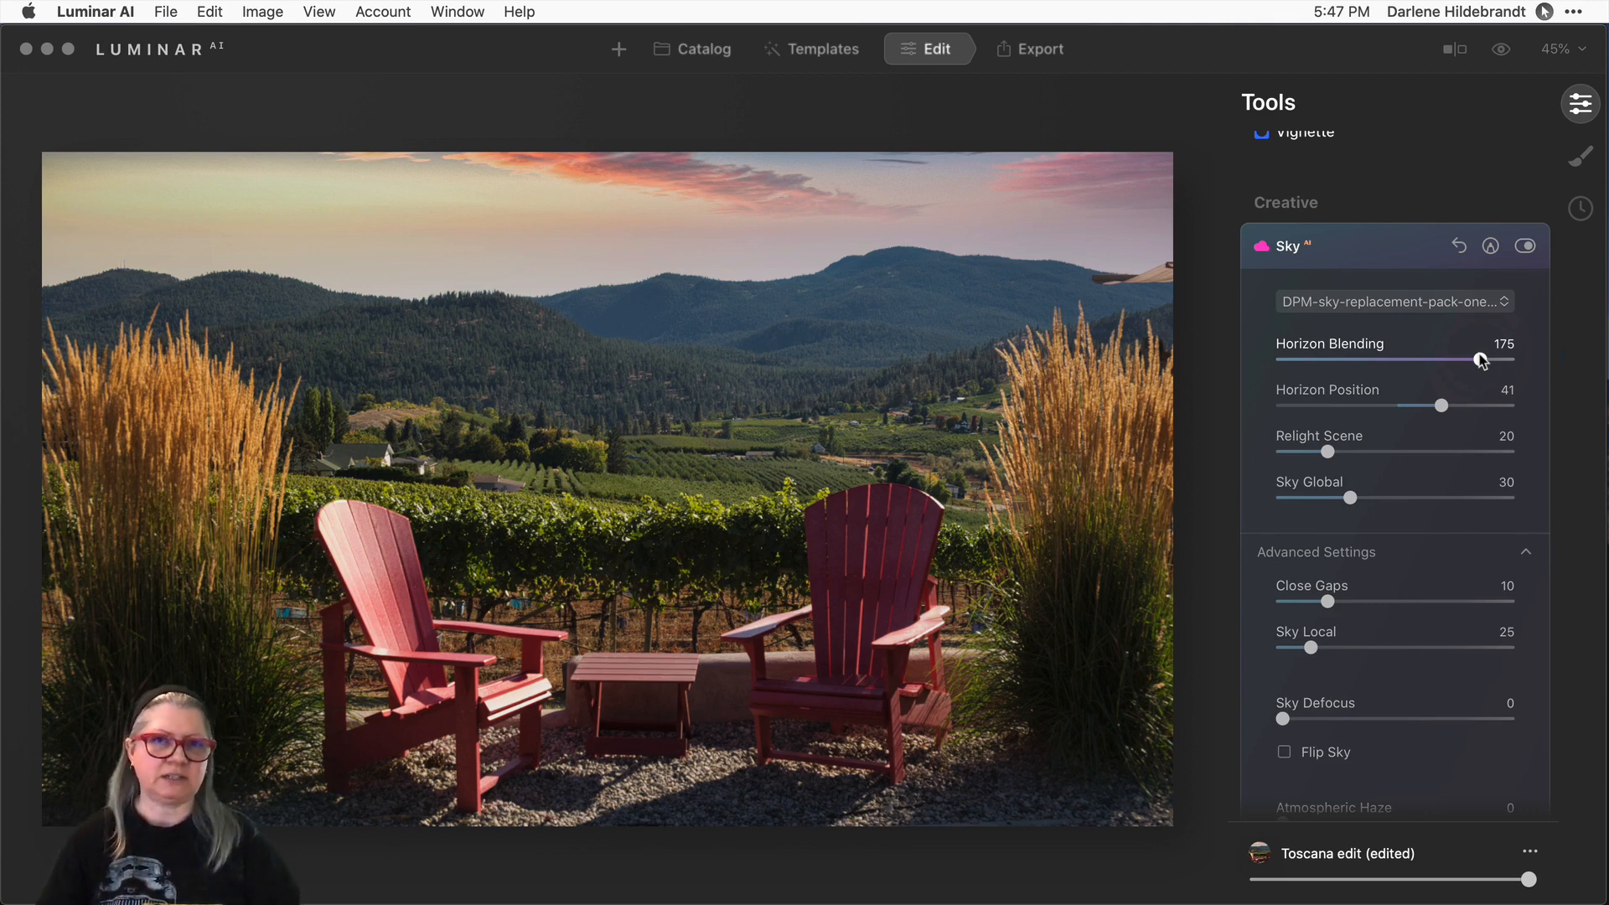
double_click(1481, 360)
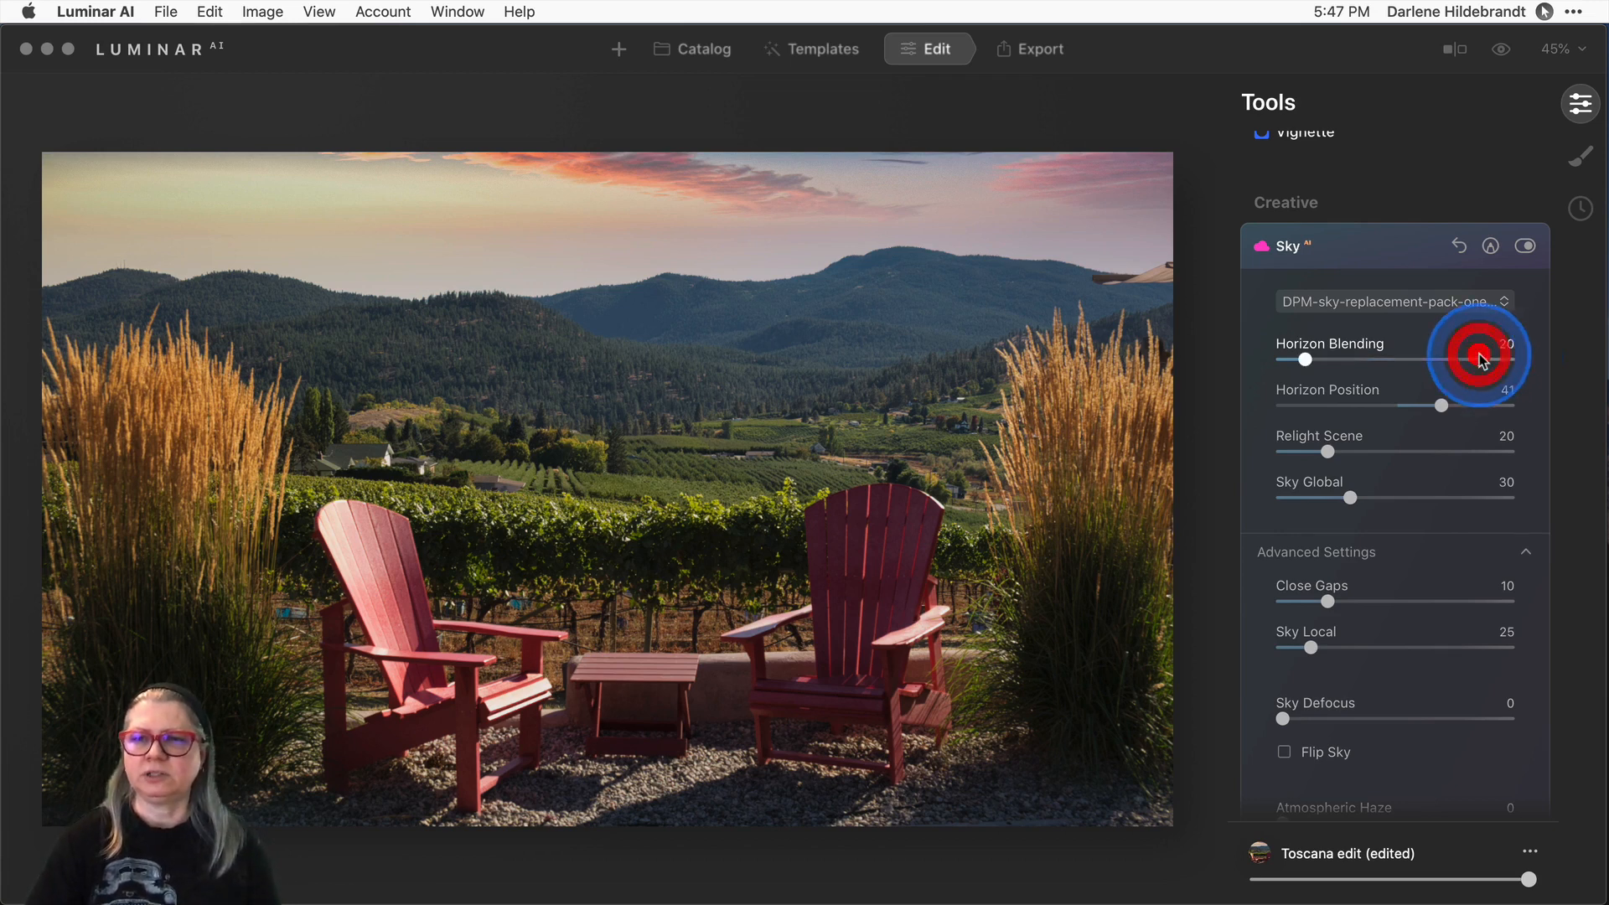
double_click(1439, 405)
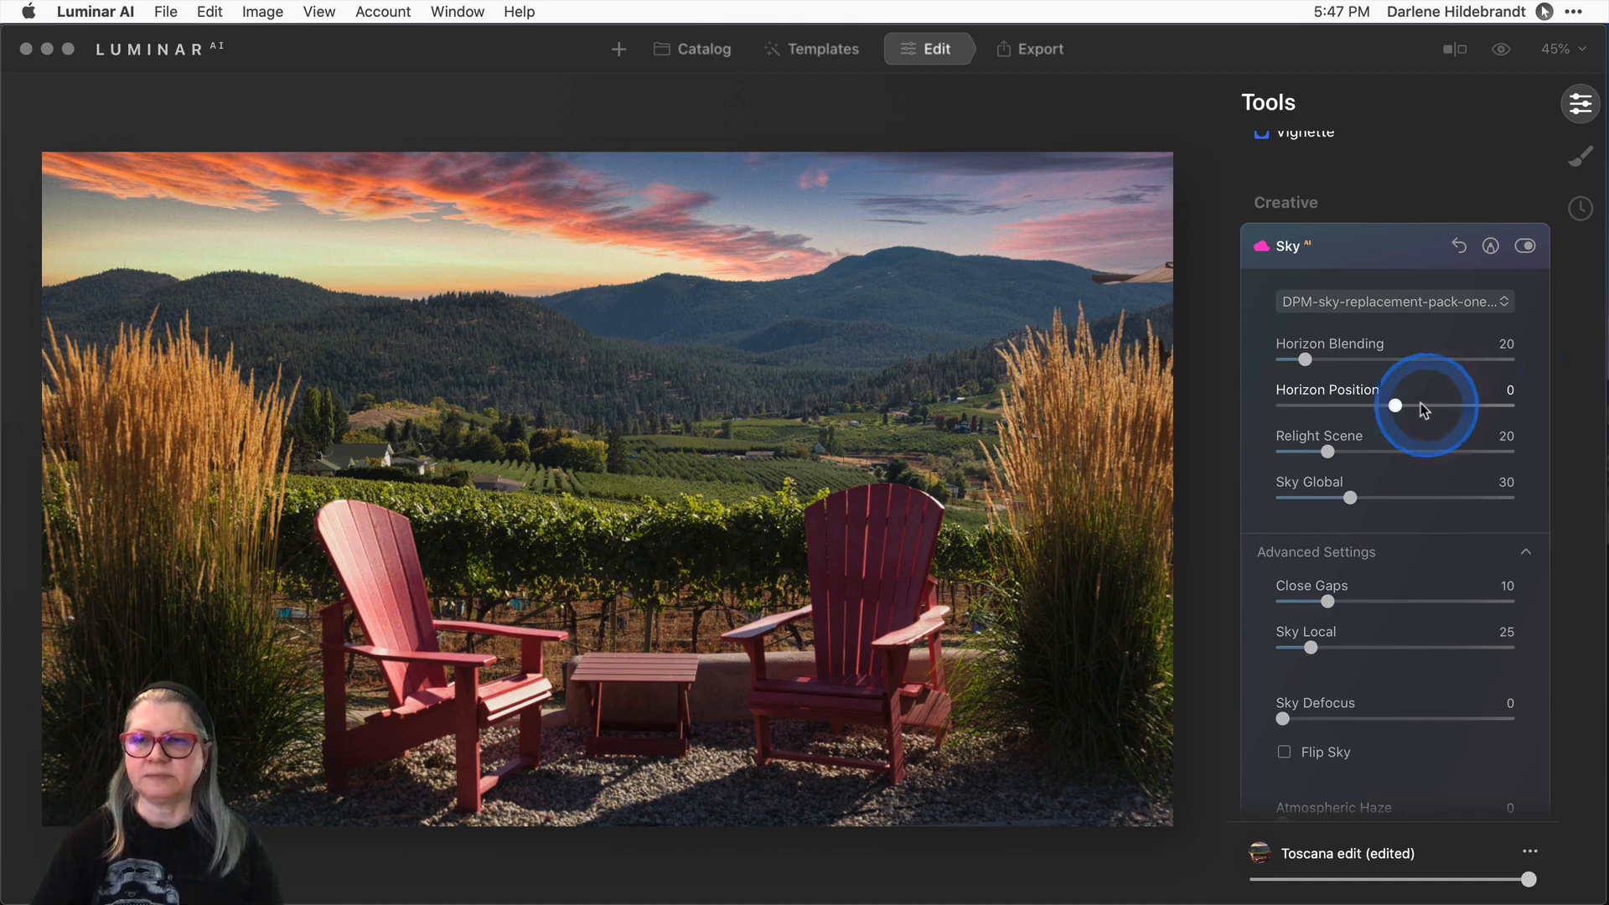
Try a Relight Scene amount of 90 on the replaced sky and restore it to 20.
double_click(1324, 452)
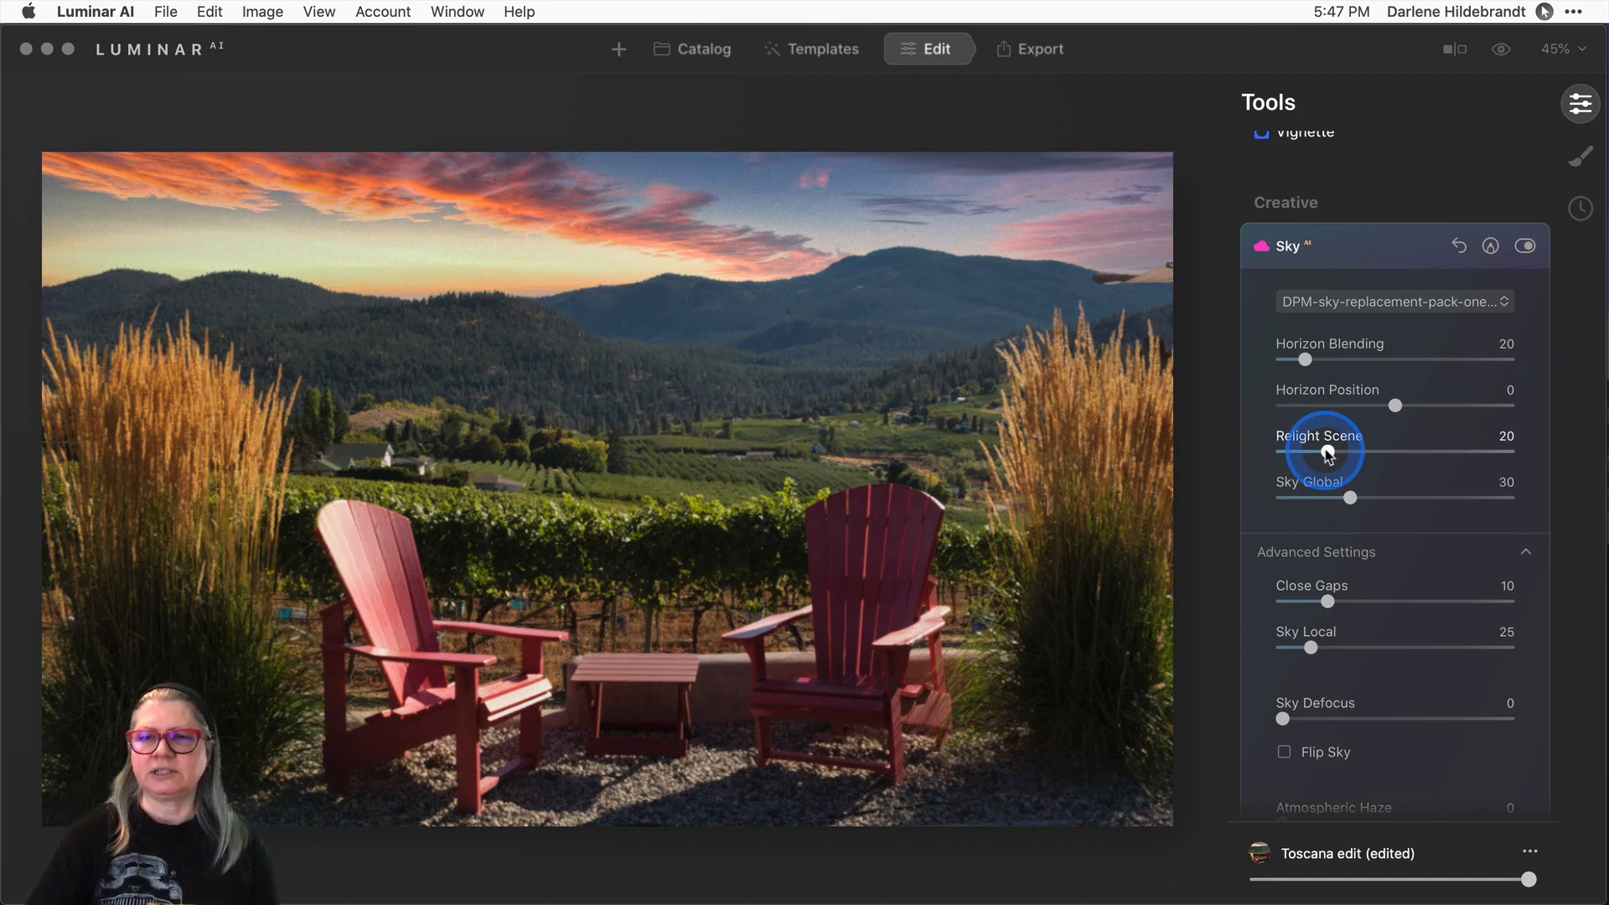
drag(1327, 453, 1487, 452)
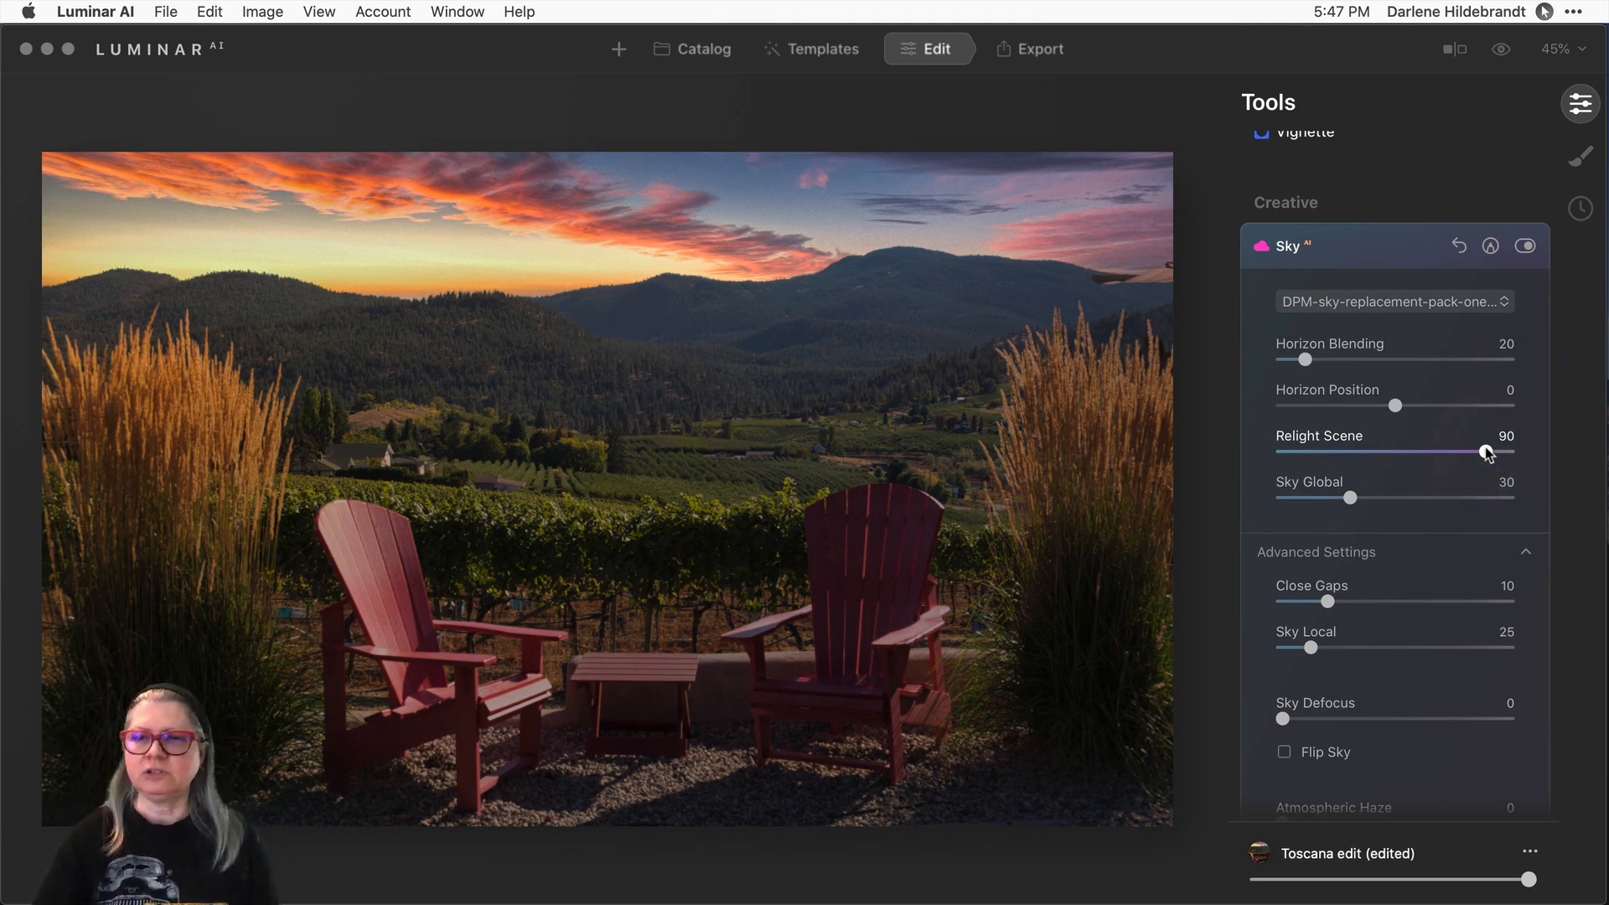
drag(1487, 452, 1314, 446)
click(1316, 451)
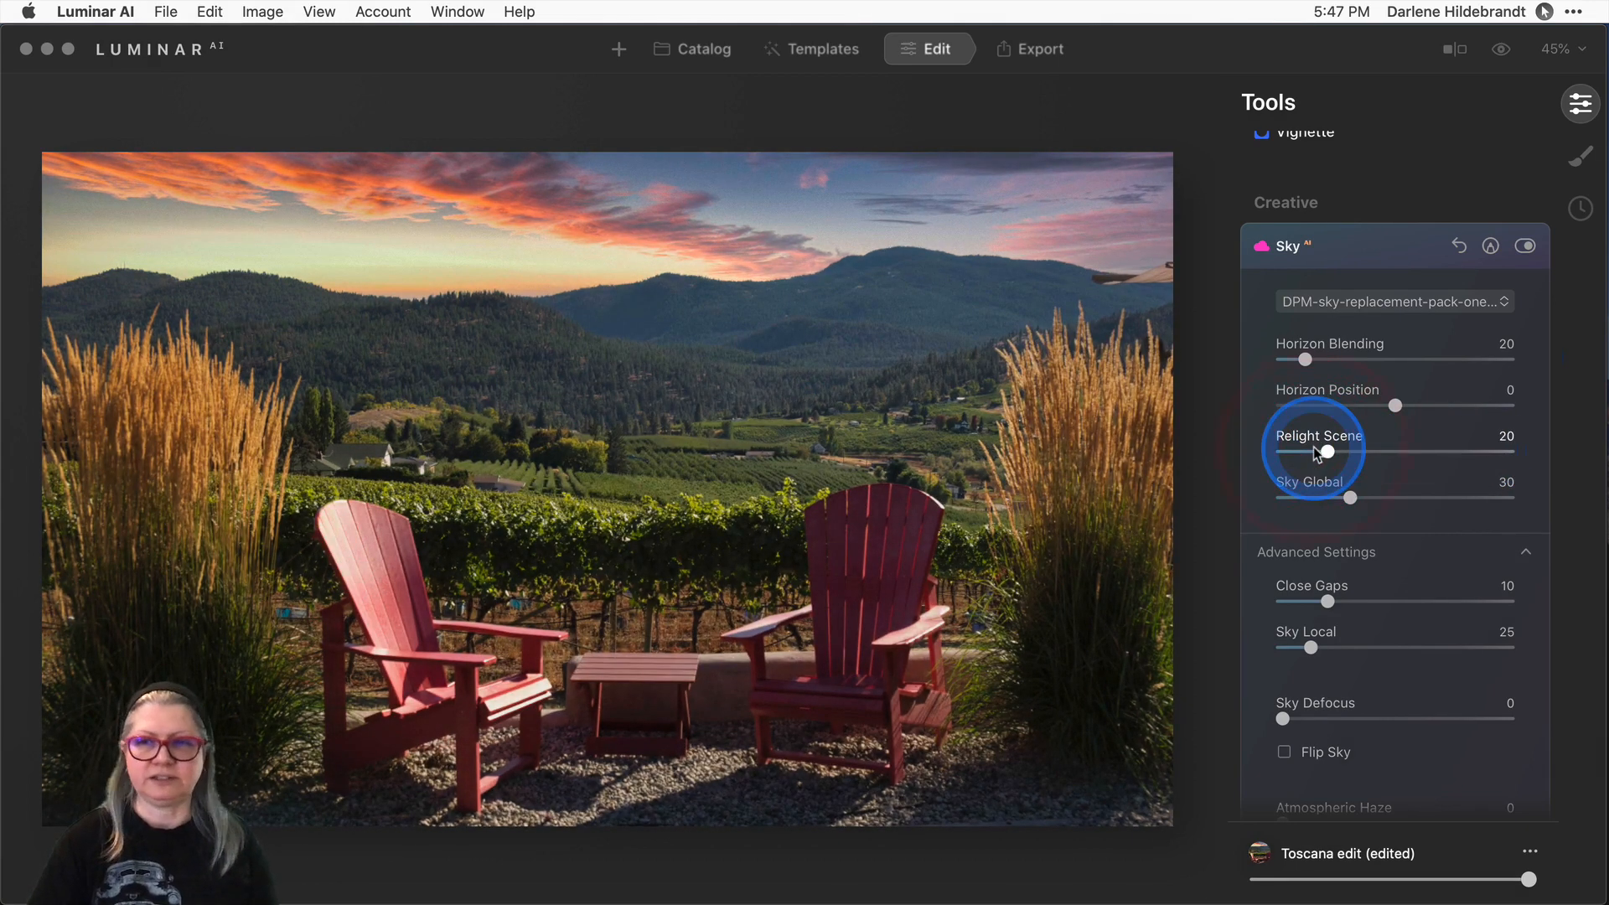
Try a Sky Global amount of 82 on the replaced sky and reset it to 30.
scroll(1314, 453, down, 1)
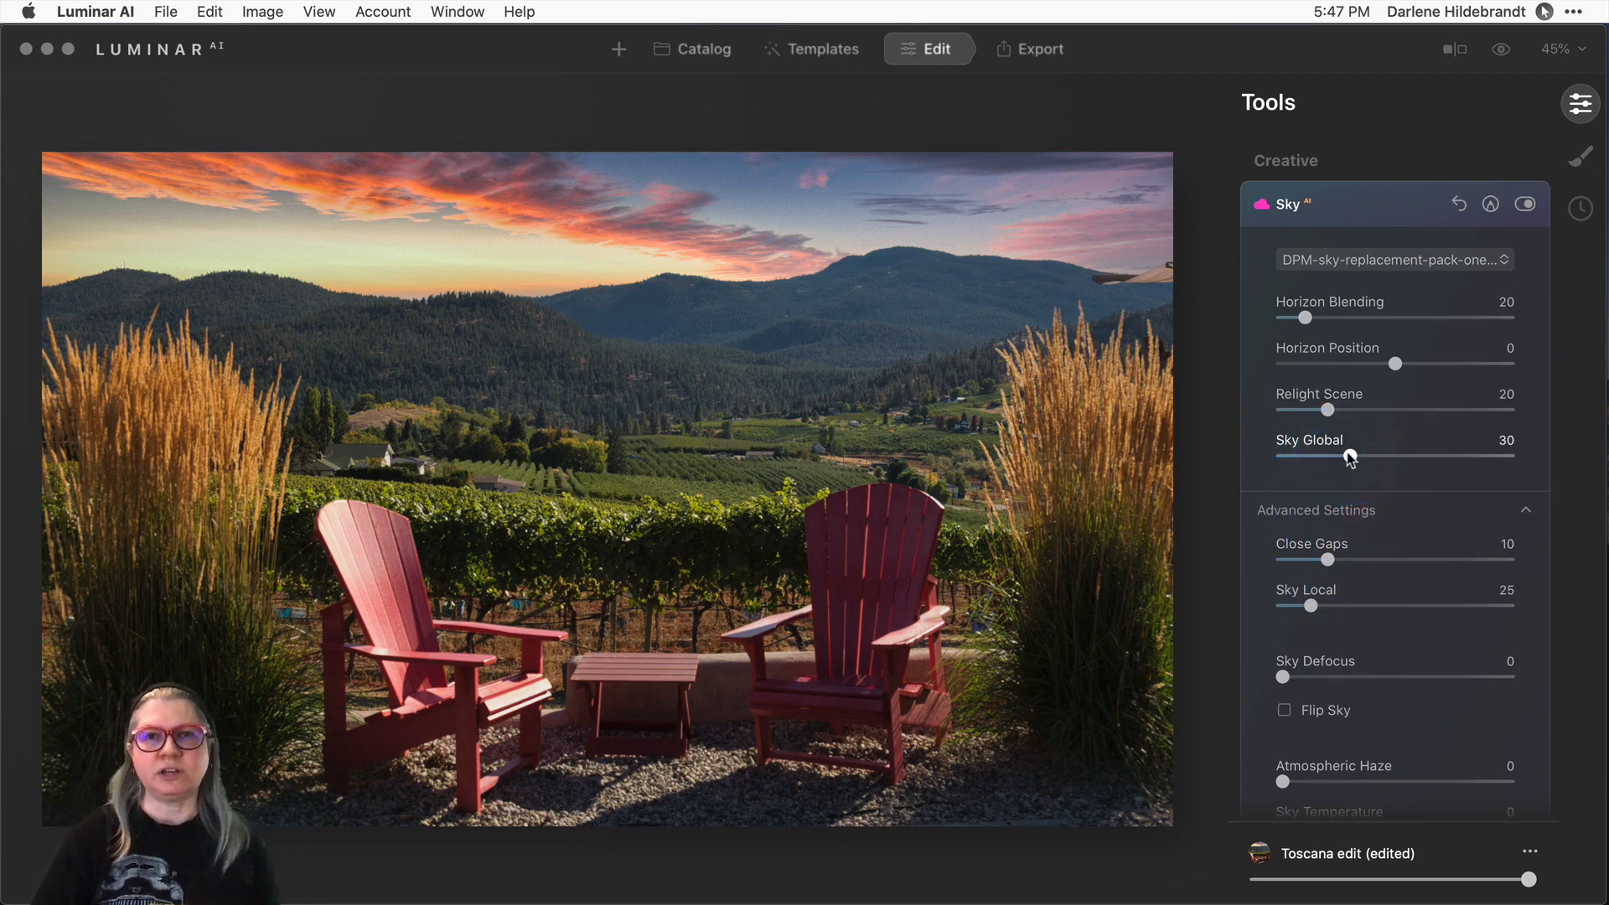
click(1350, 457)
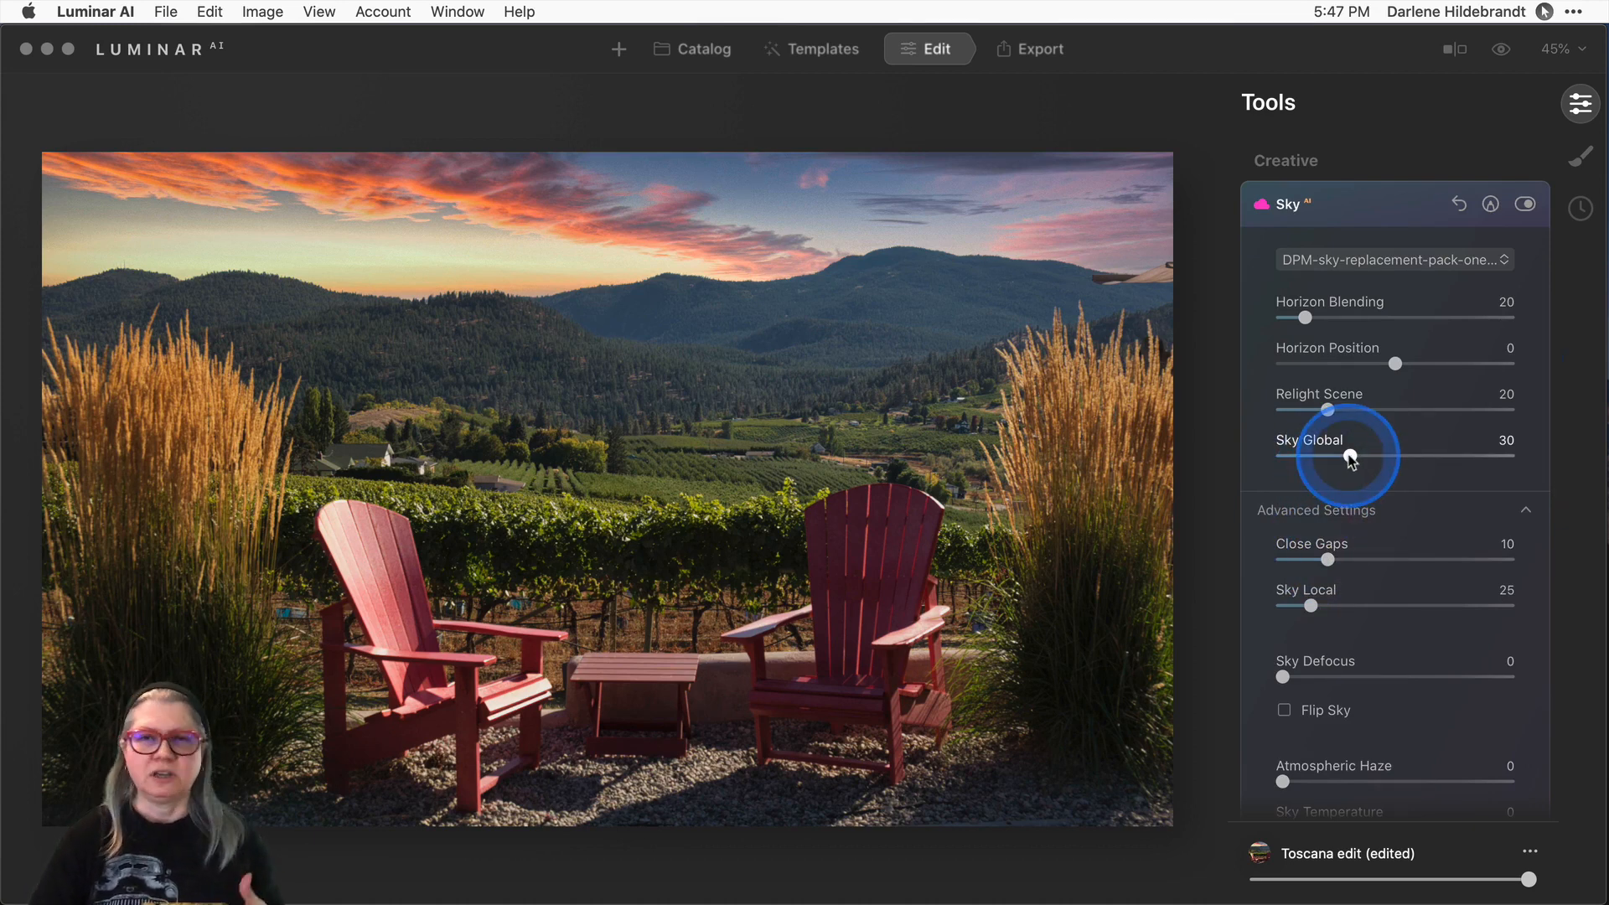
scroll(1350, 455, down, 1)
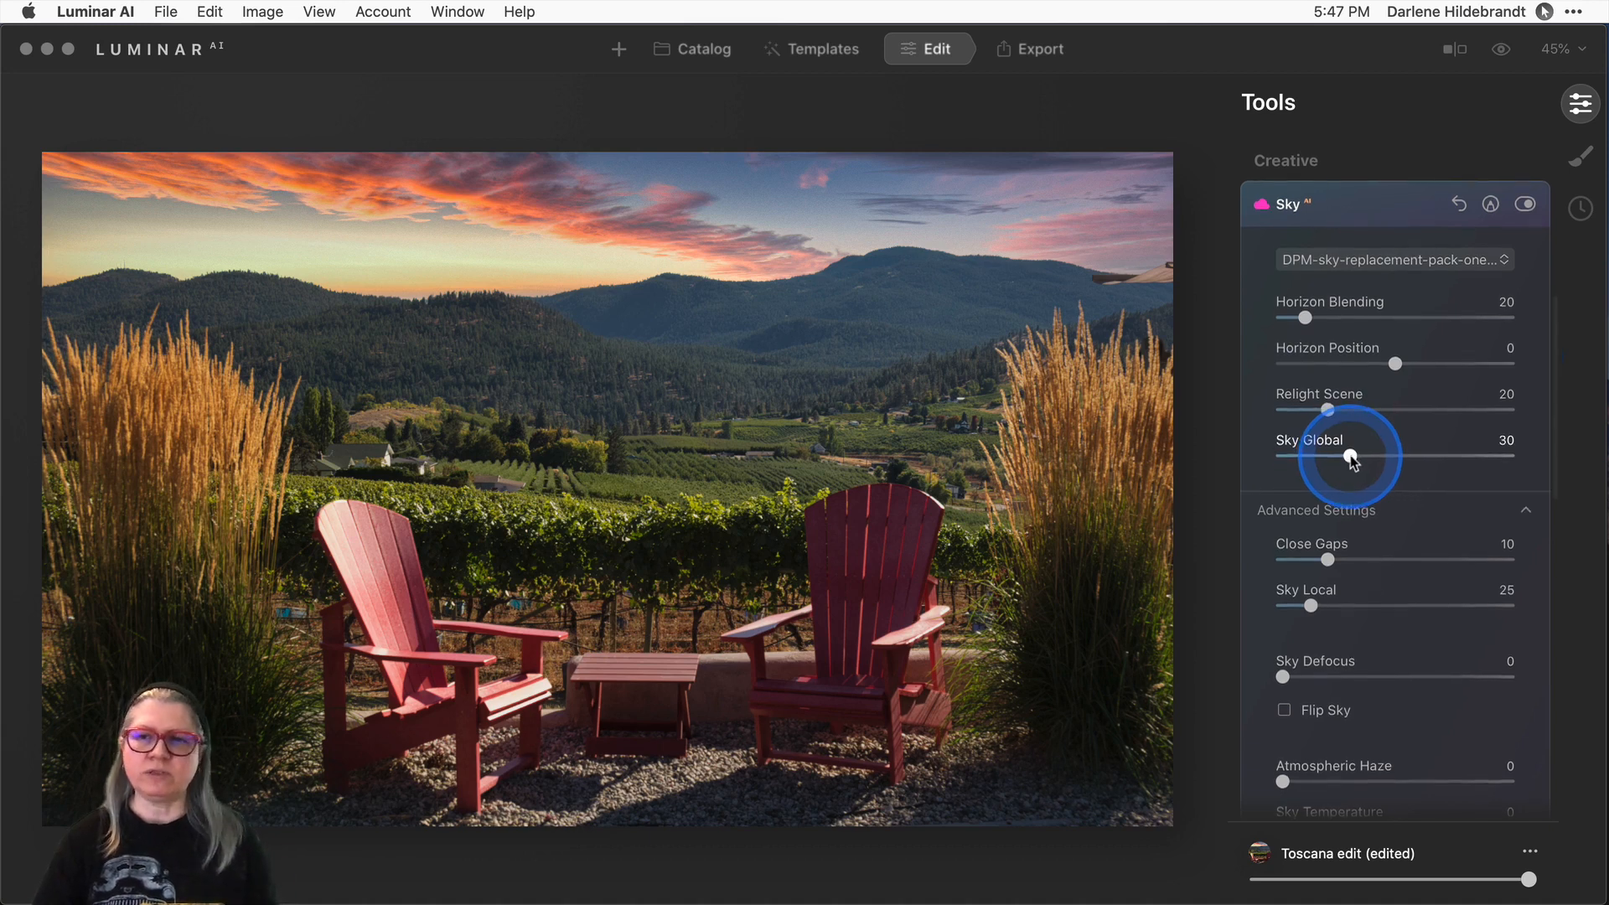
drag(1350, 455, 1473, 456)
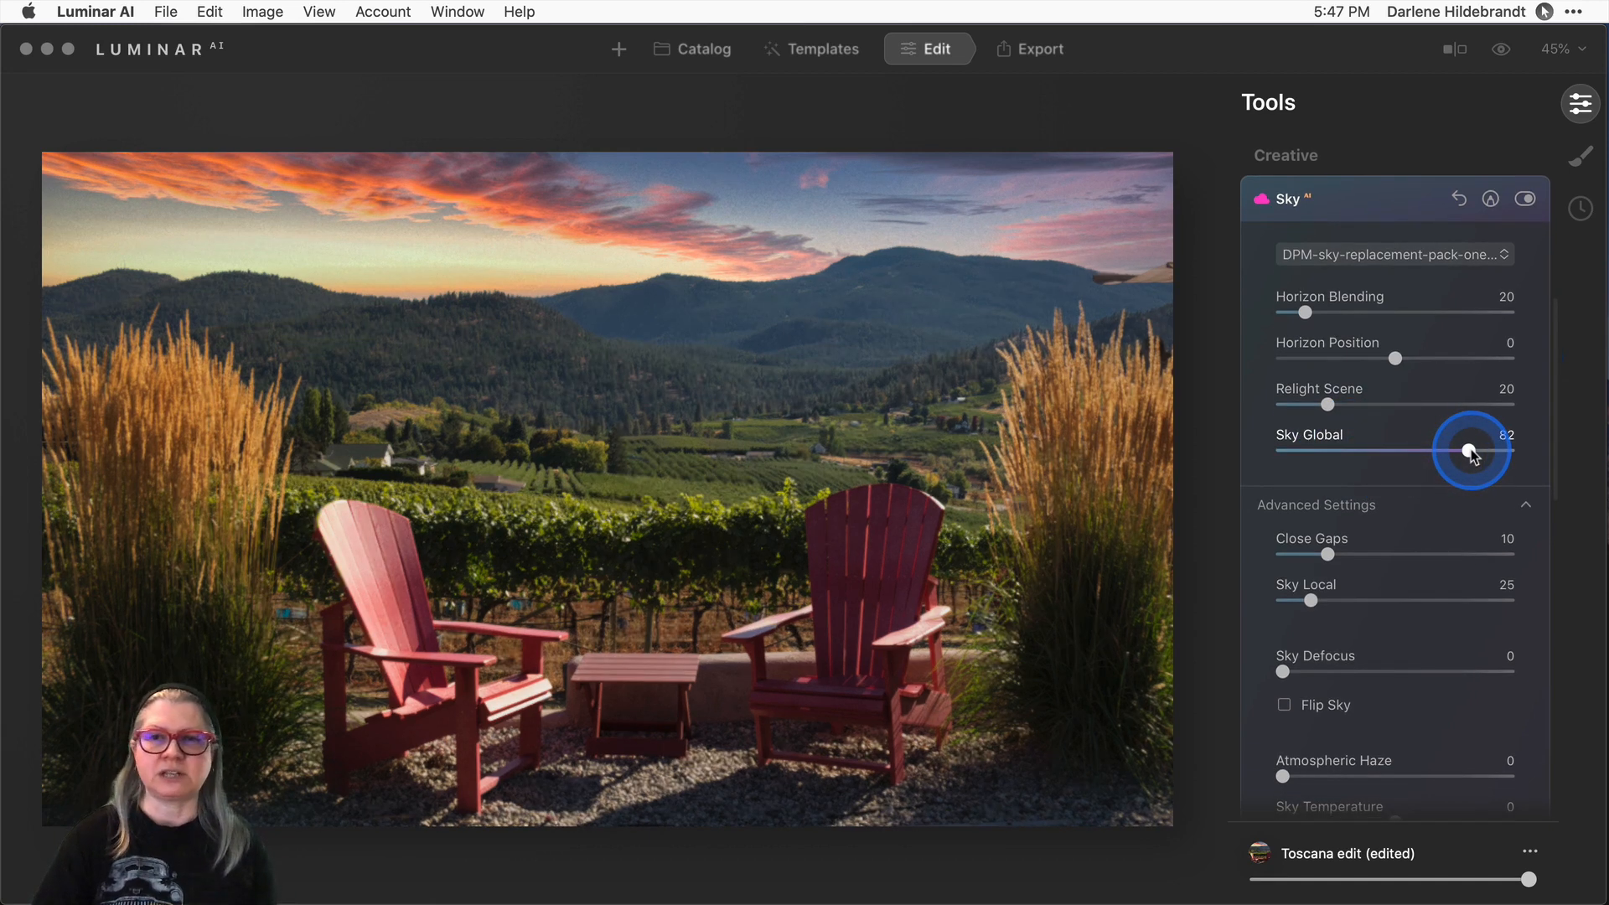
scroll(1470, 457, up, 1)
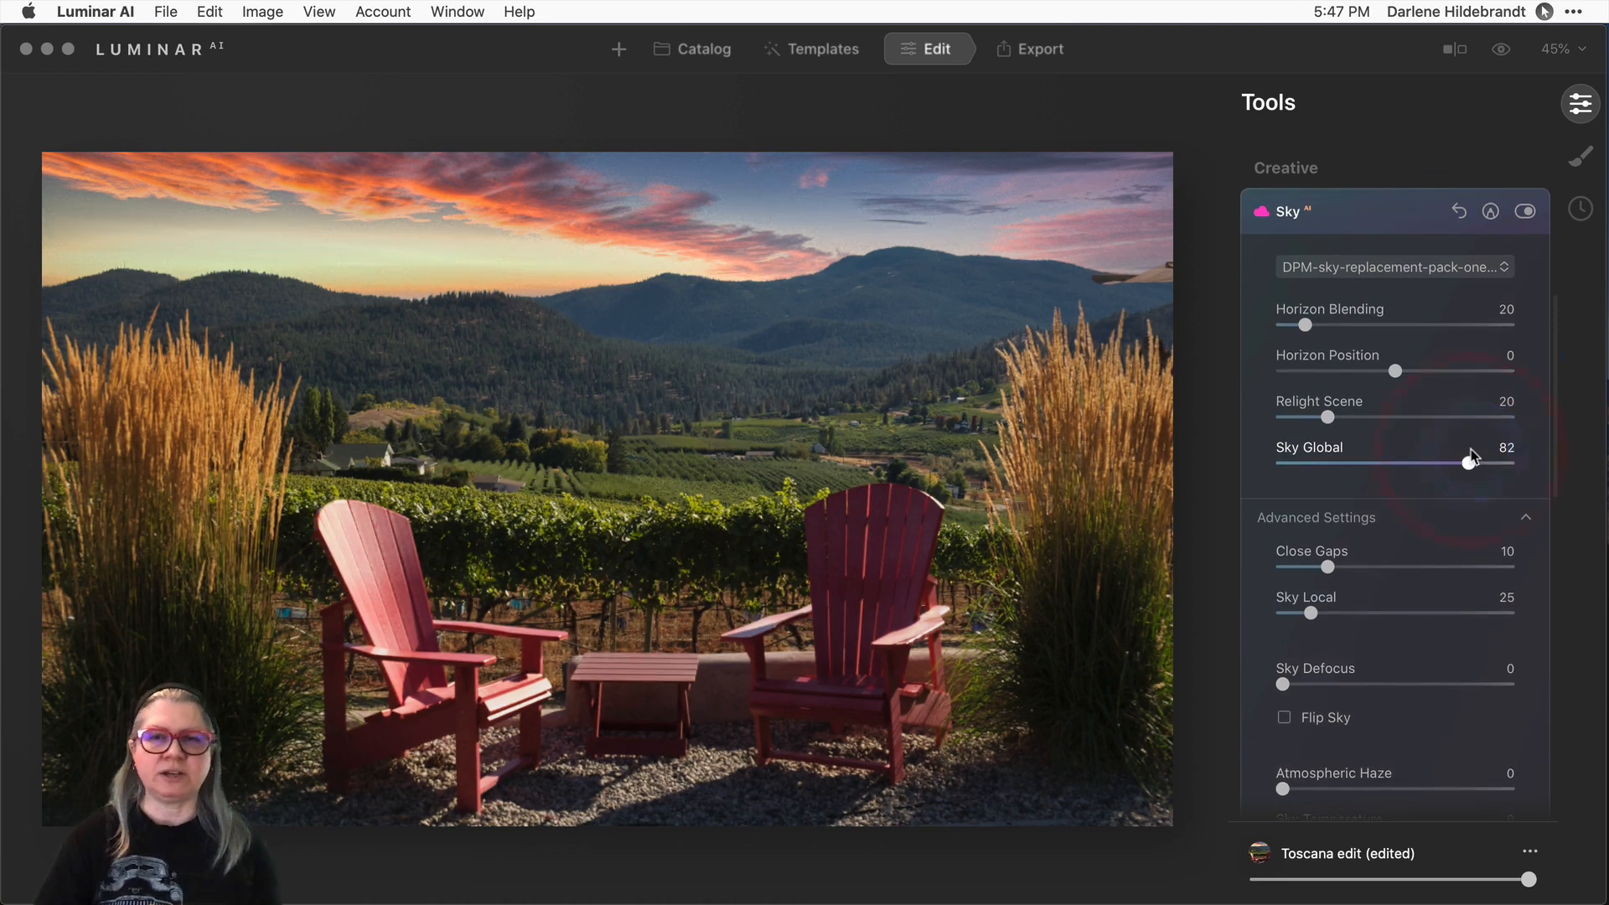
scroll(1470, 452, down, 1)
drag(1469, 457, 1469, 457)
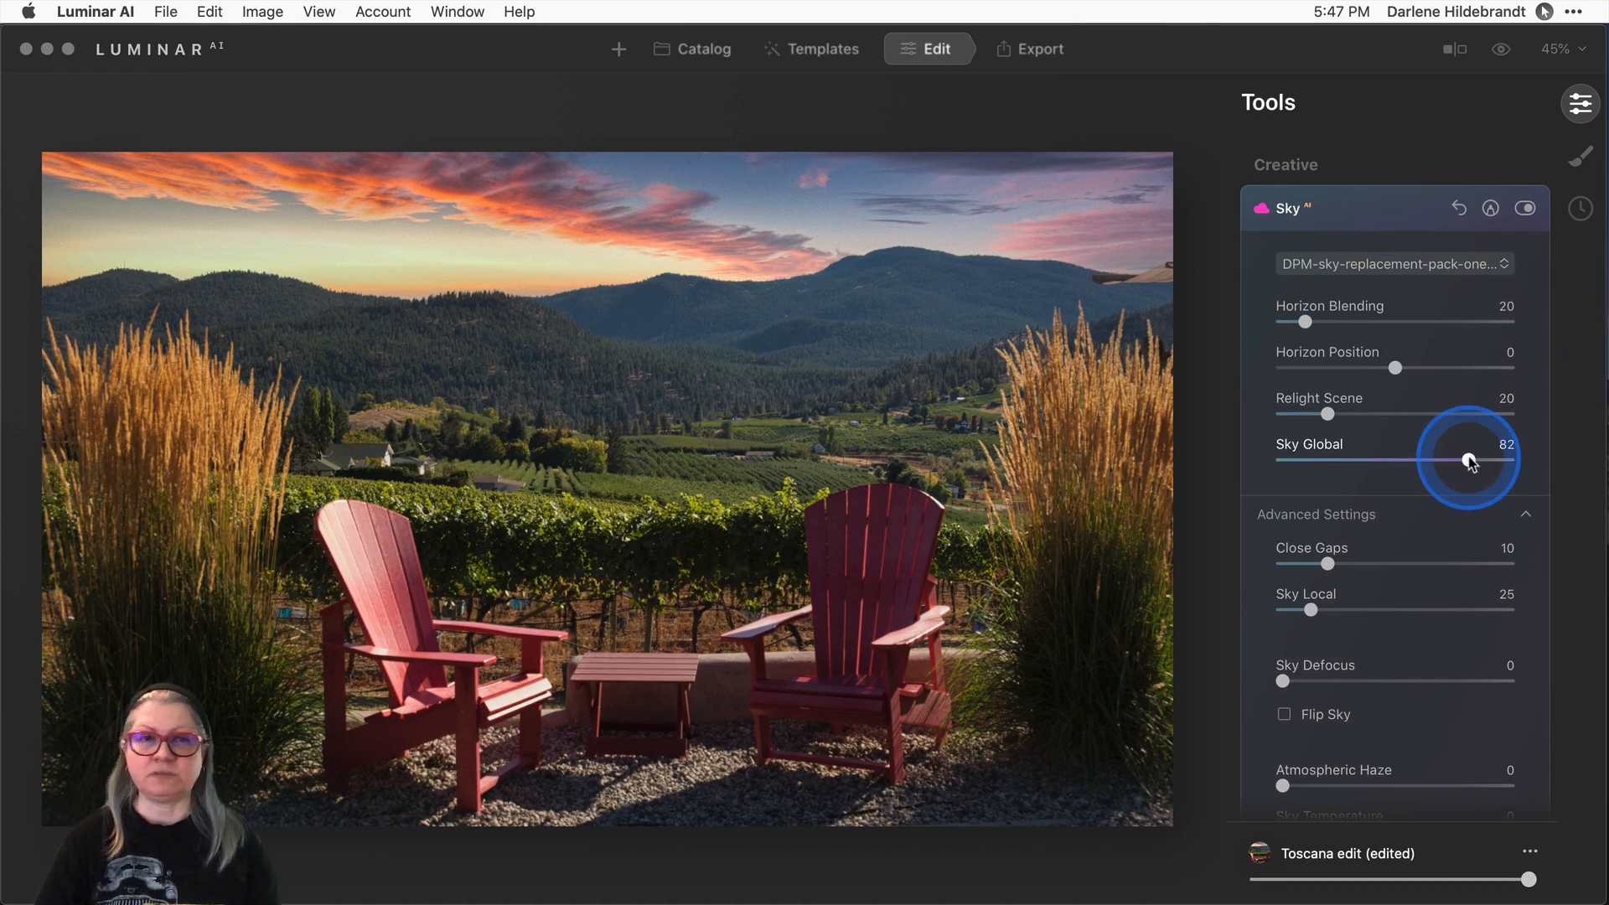
double_click(1469, 460)
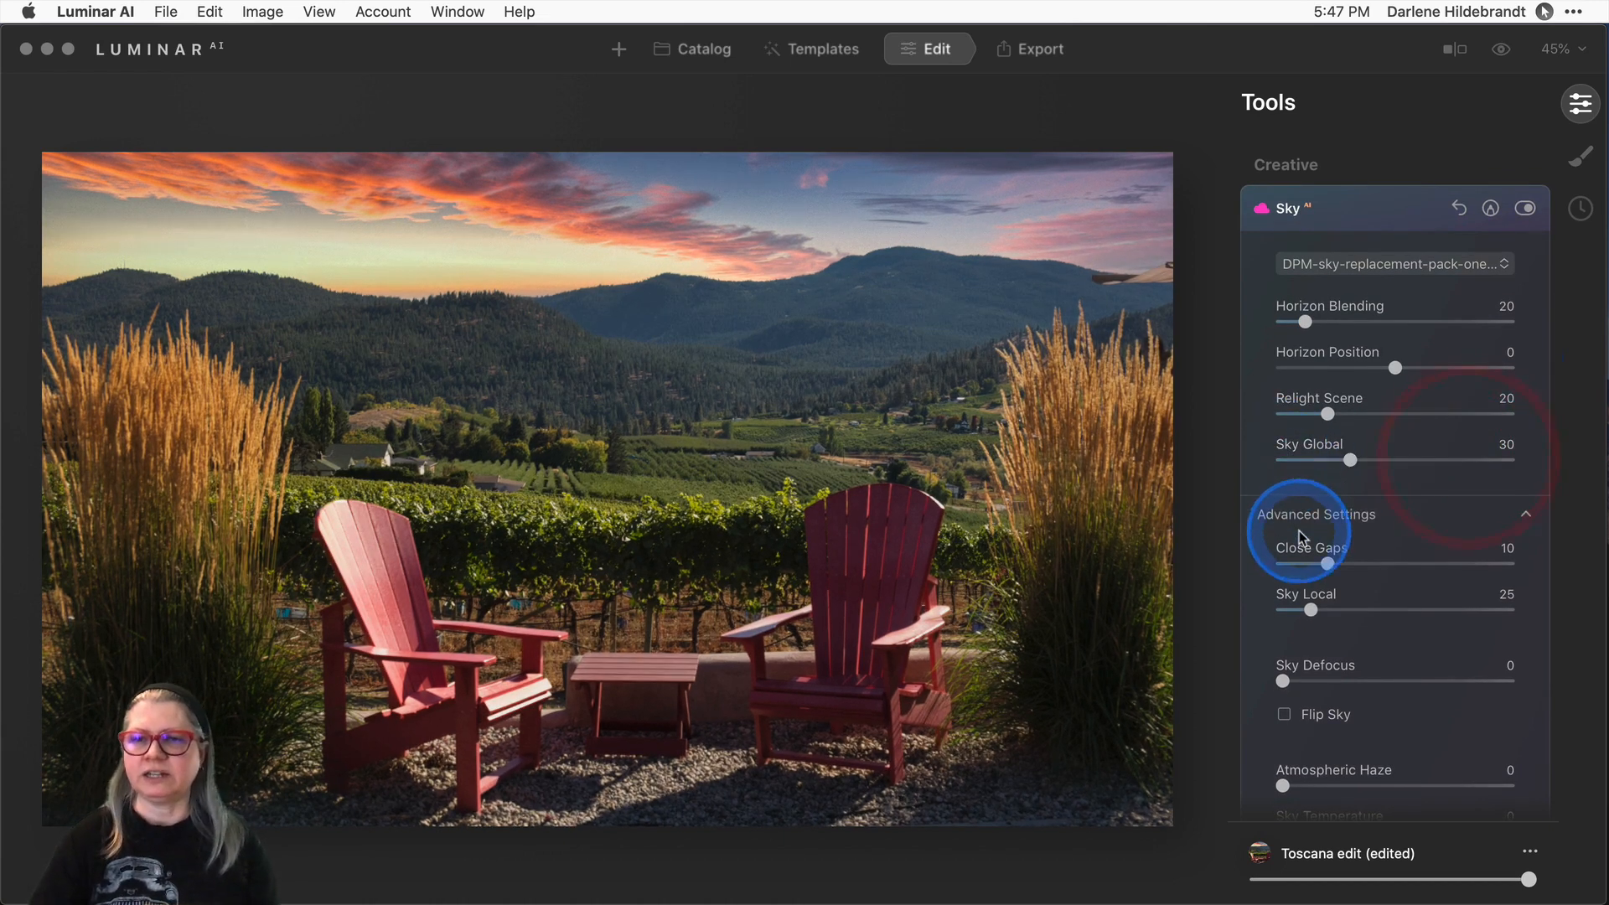
Try a Close Gaps amount of 35 in the sky's advanced settings and reset it to 10.
scroll(1319, 549, down, 2)
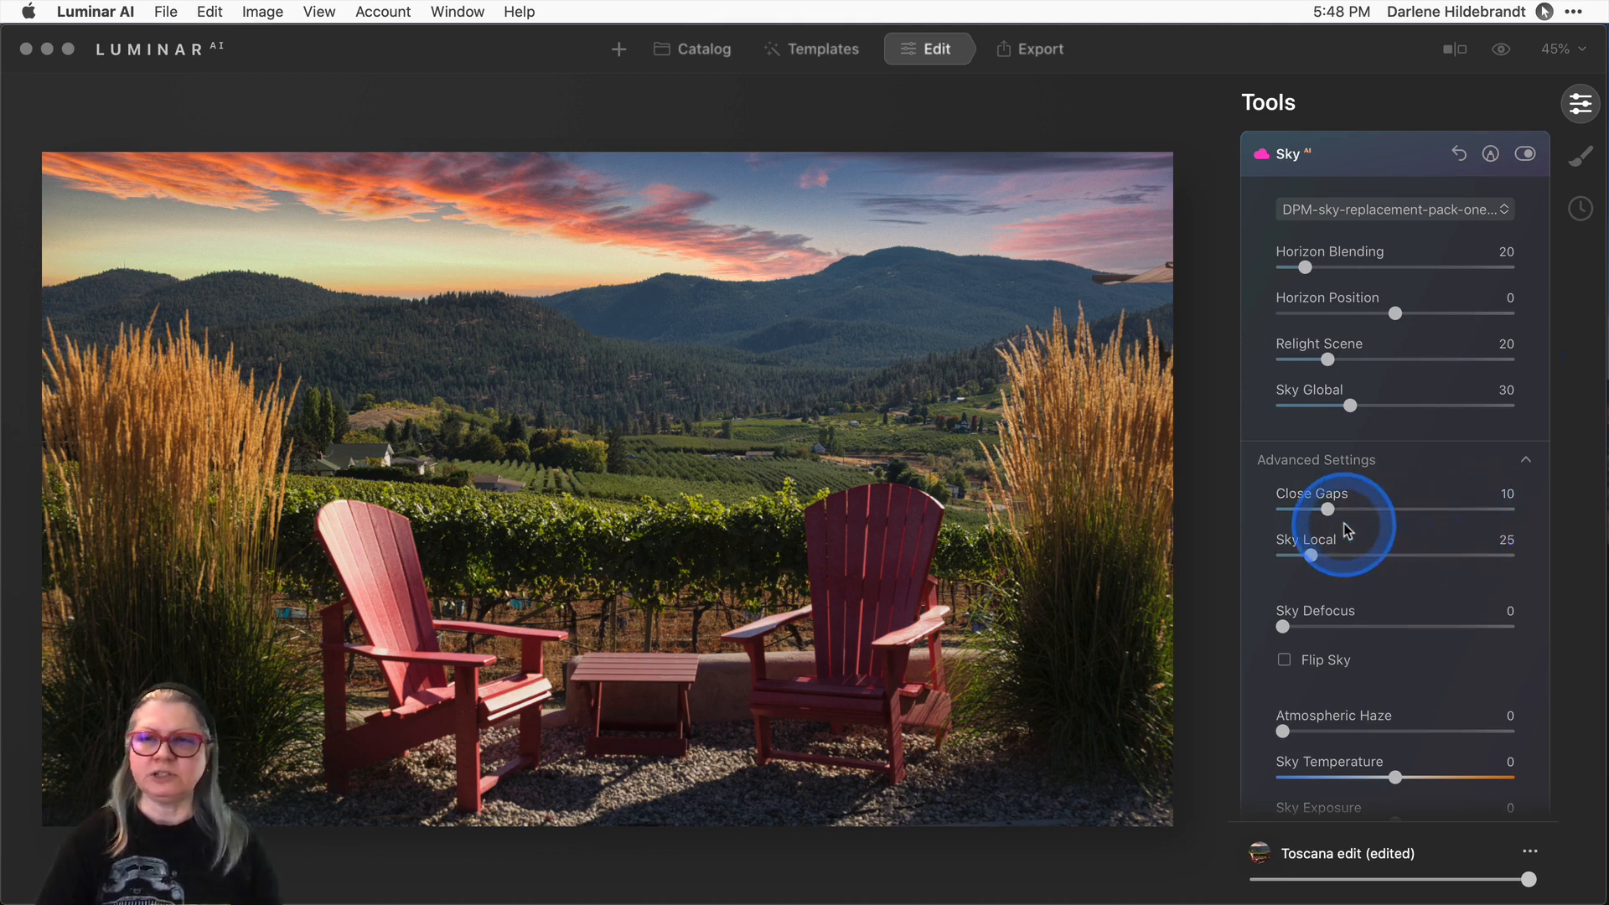
click(1440, 509)
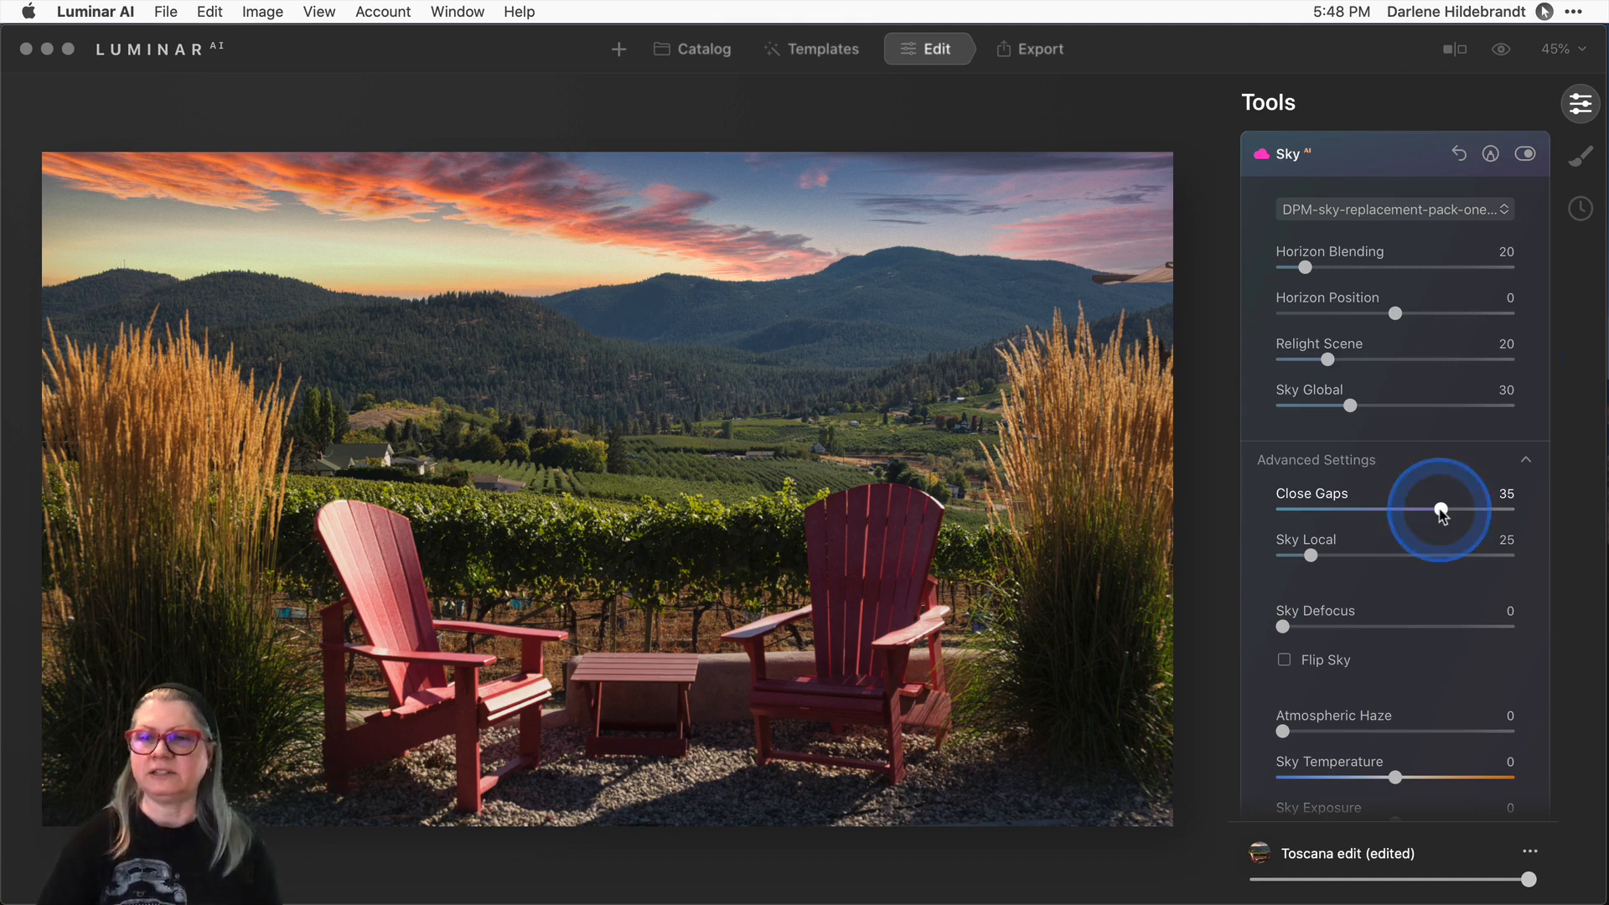
drag(1441, 509, 1328, 543)
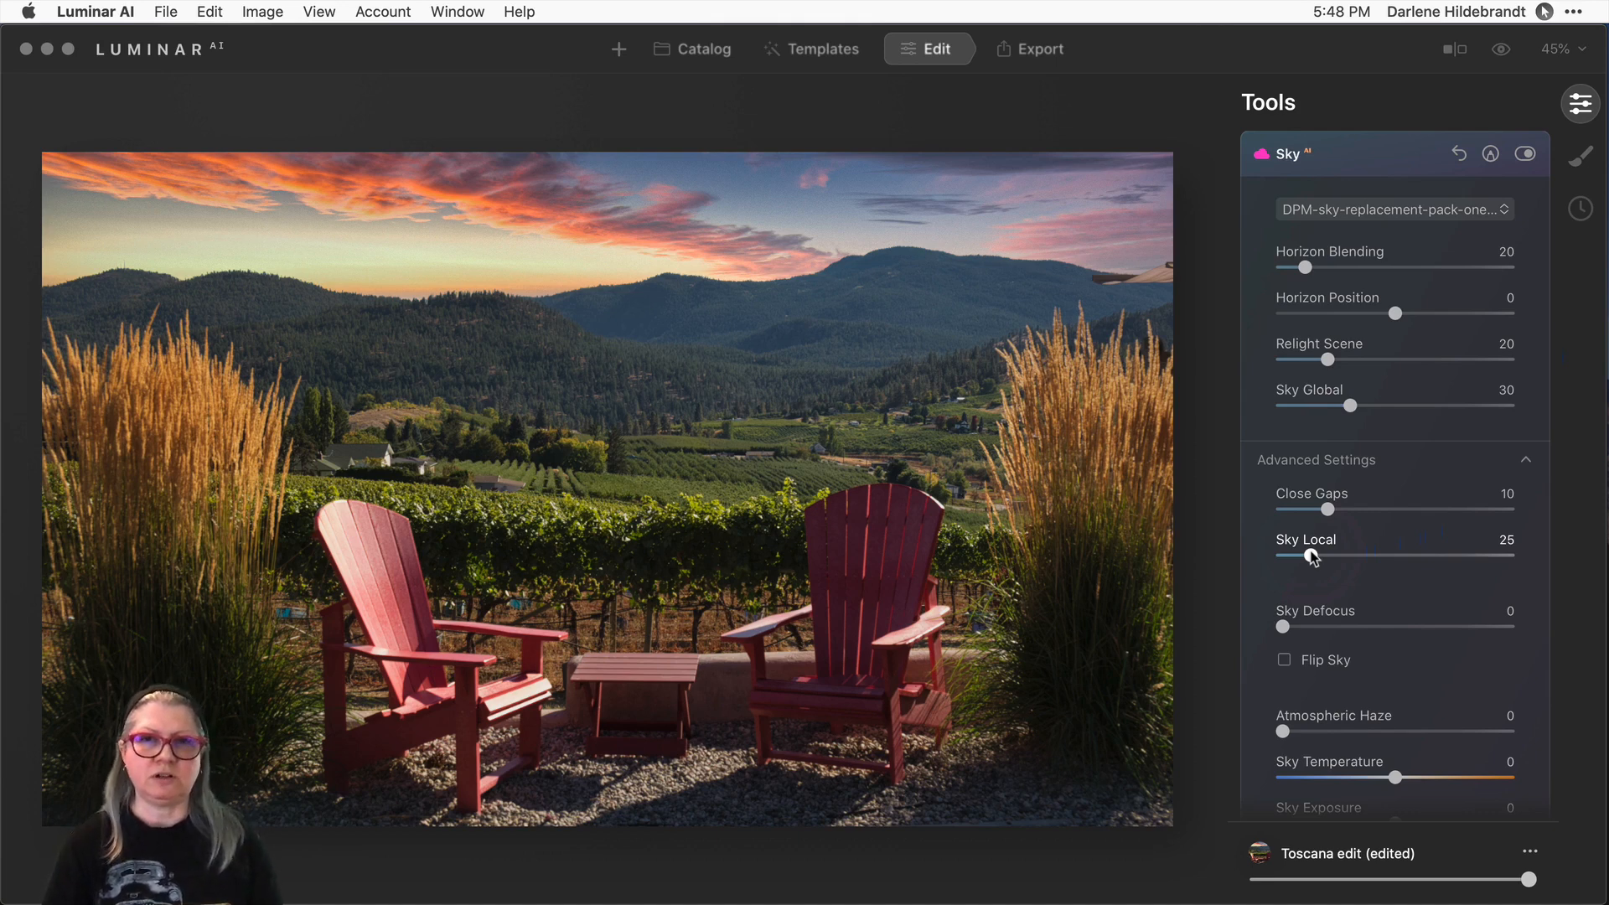
Blur the replaced sky by setting Sky Defocus to 28 in the advanced settings.
scroll(1291, 561, down, 2)
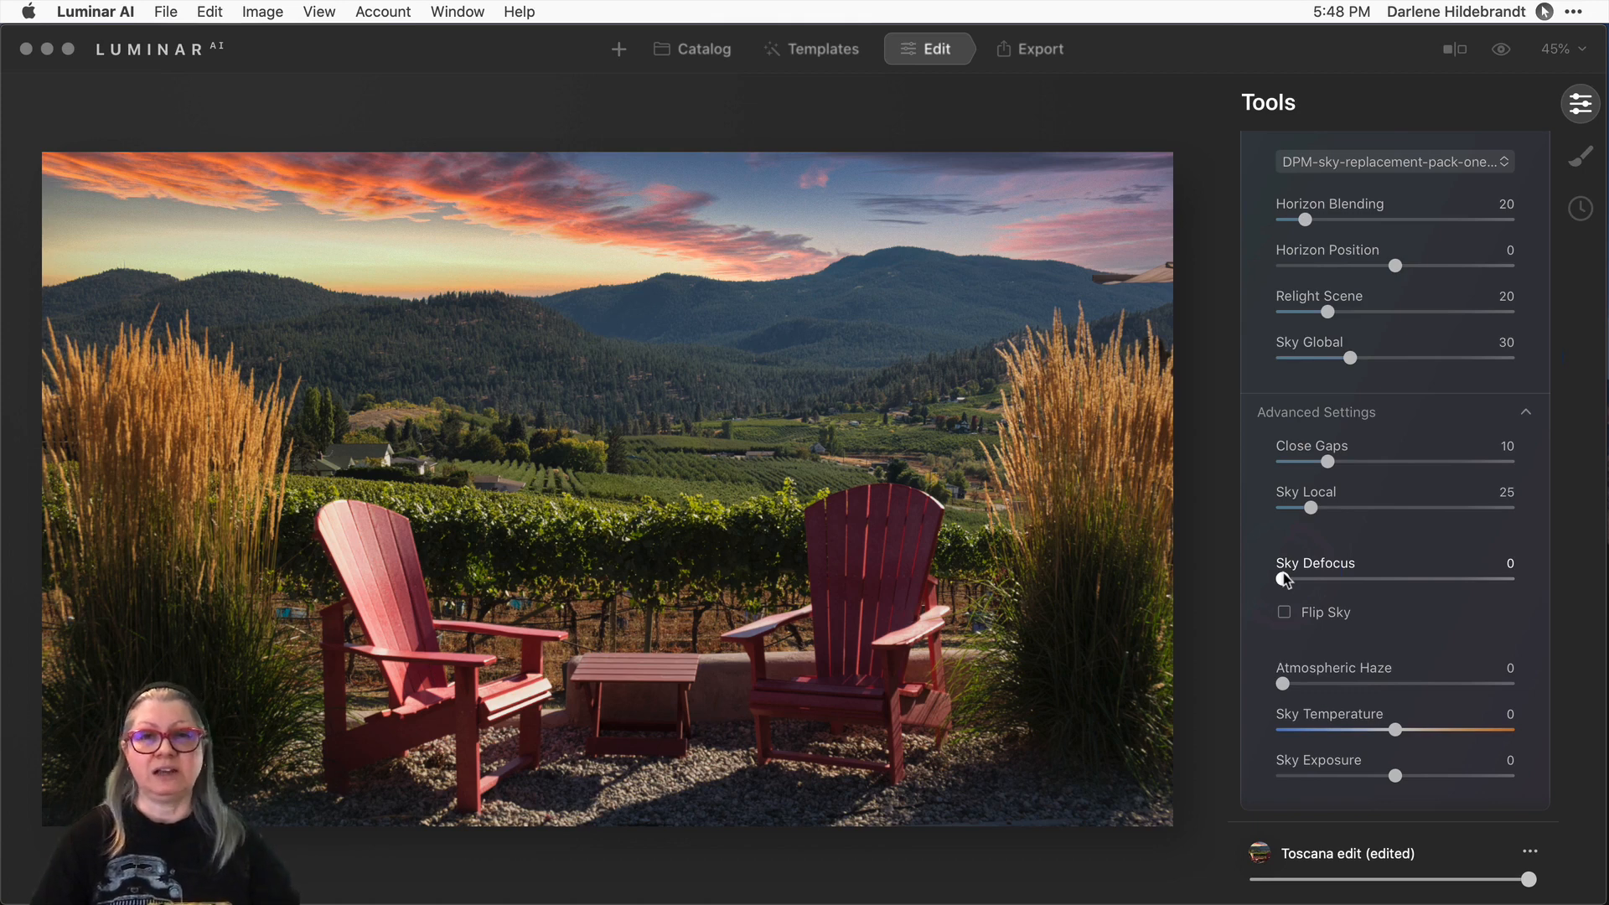
click(1285, 579)
drag(1284, 575, 1347, 570)
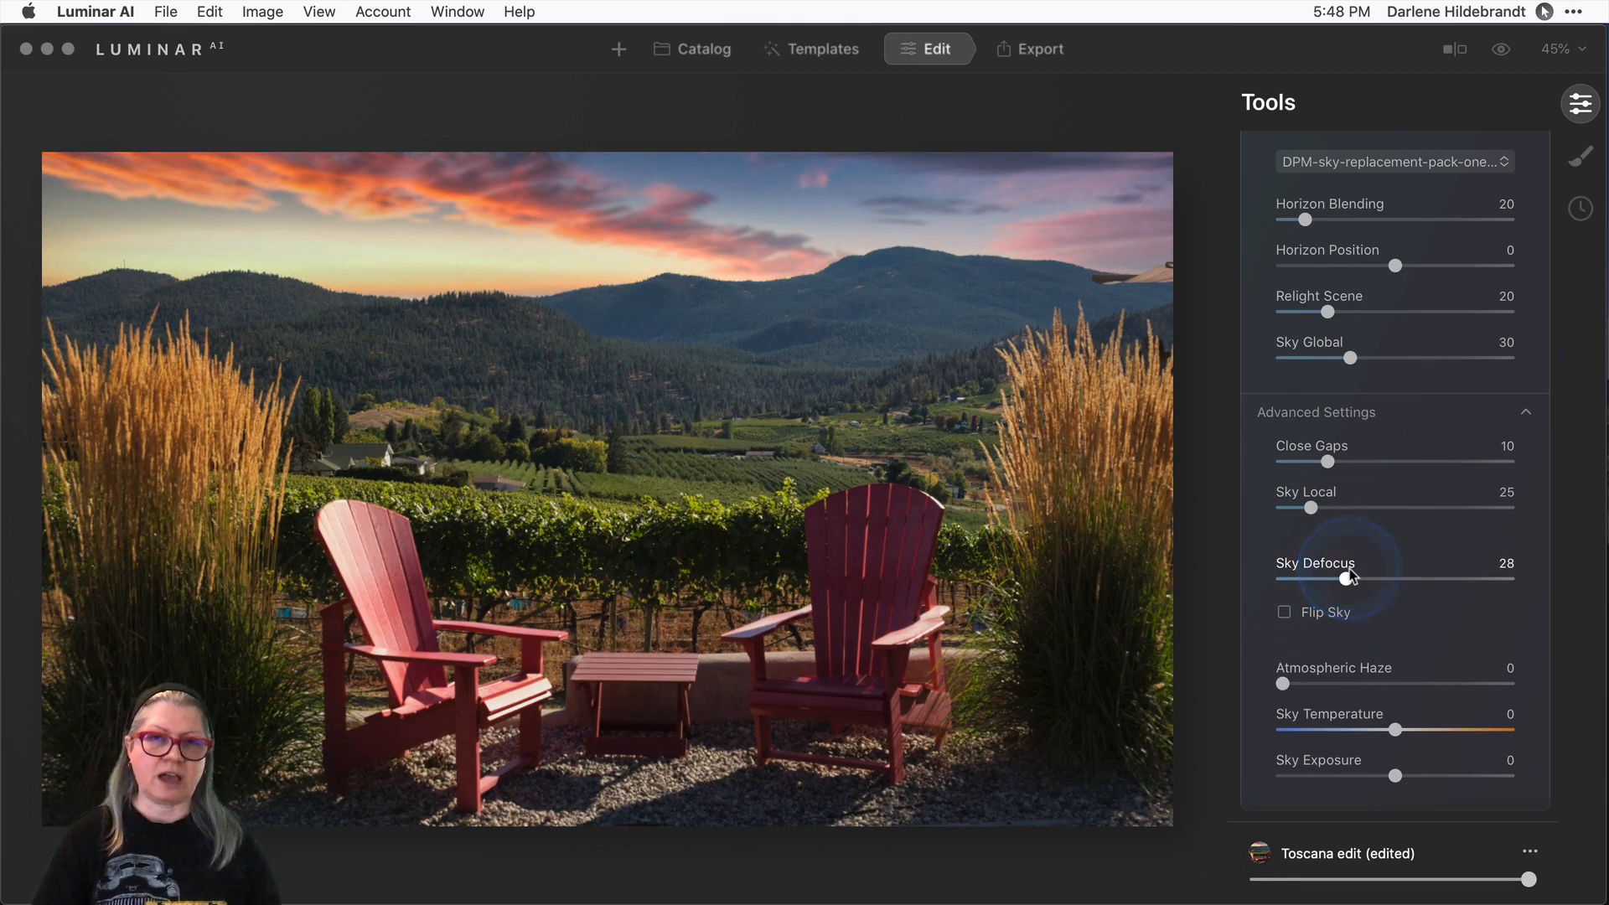
Reset the replaced sky's Sky Defocus to 0.
click(1349, 578)
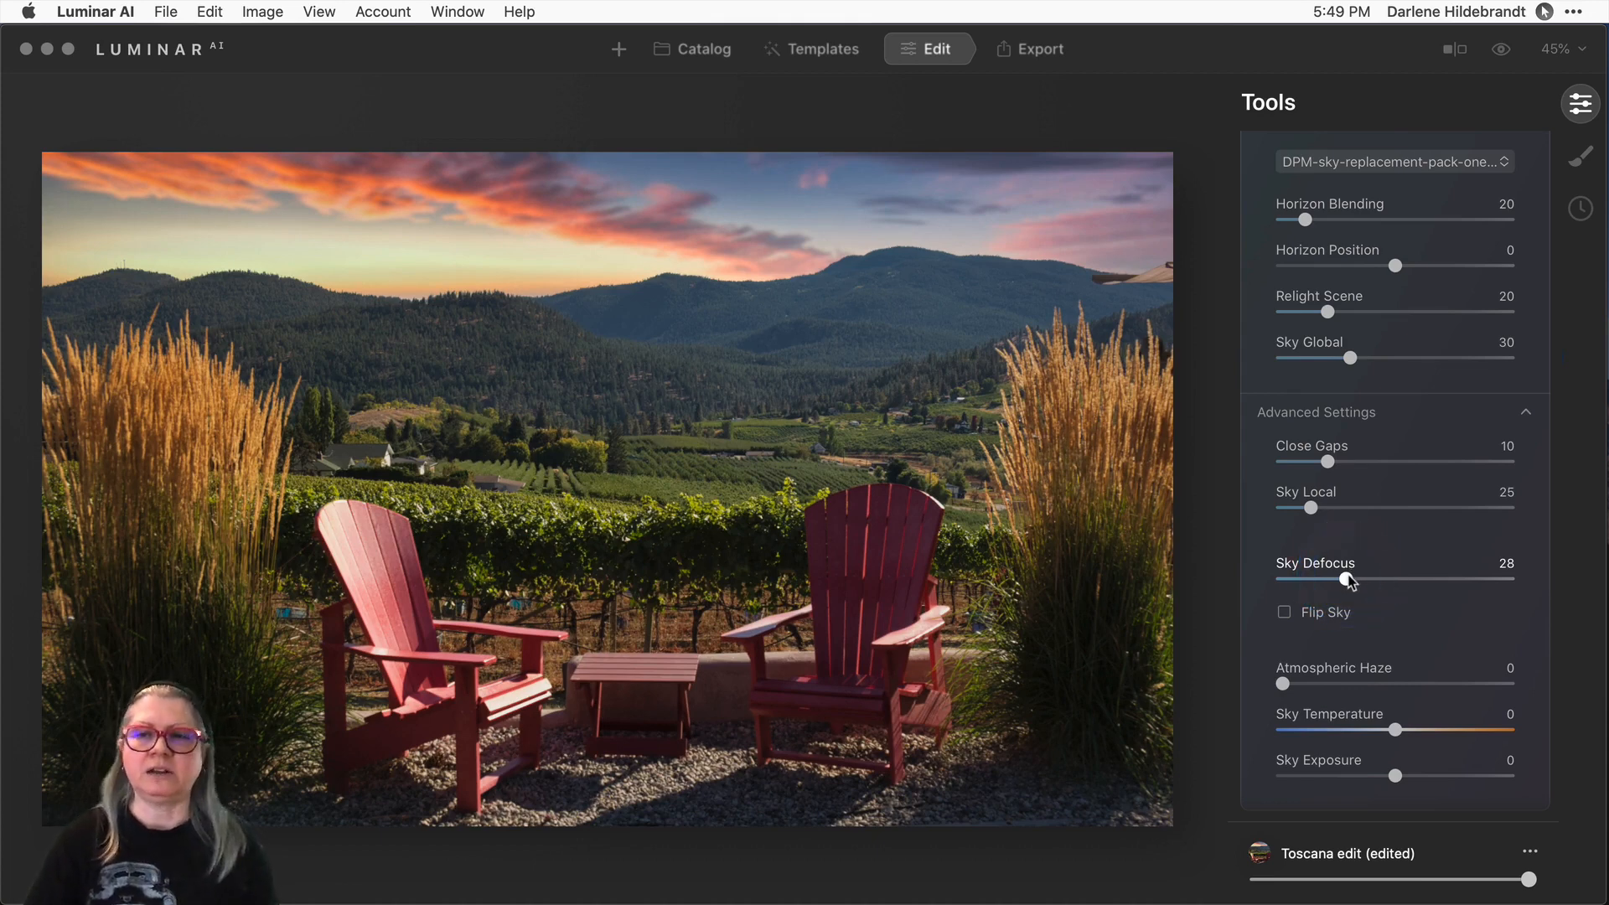
click(1349, 578)
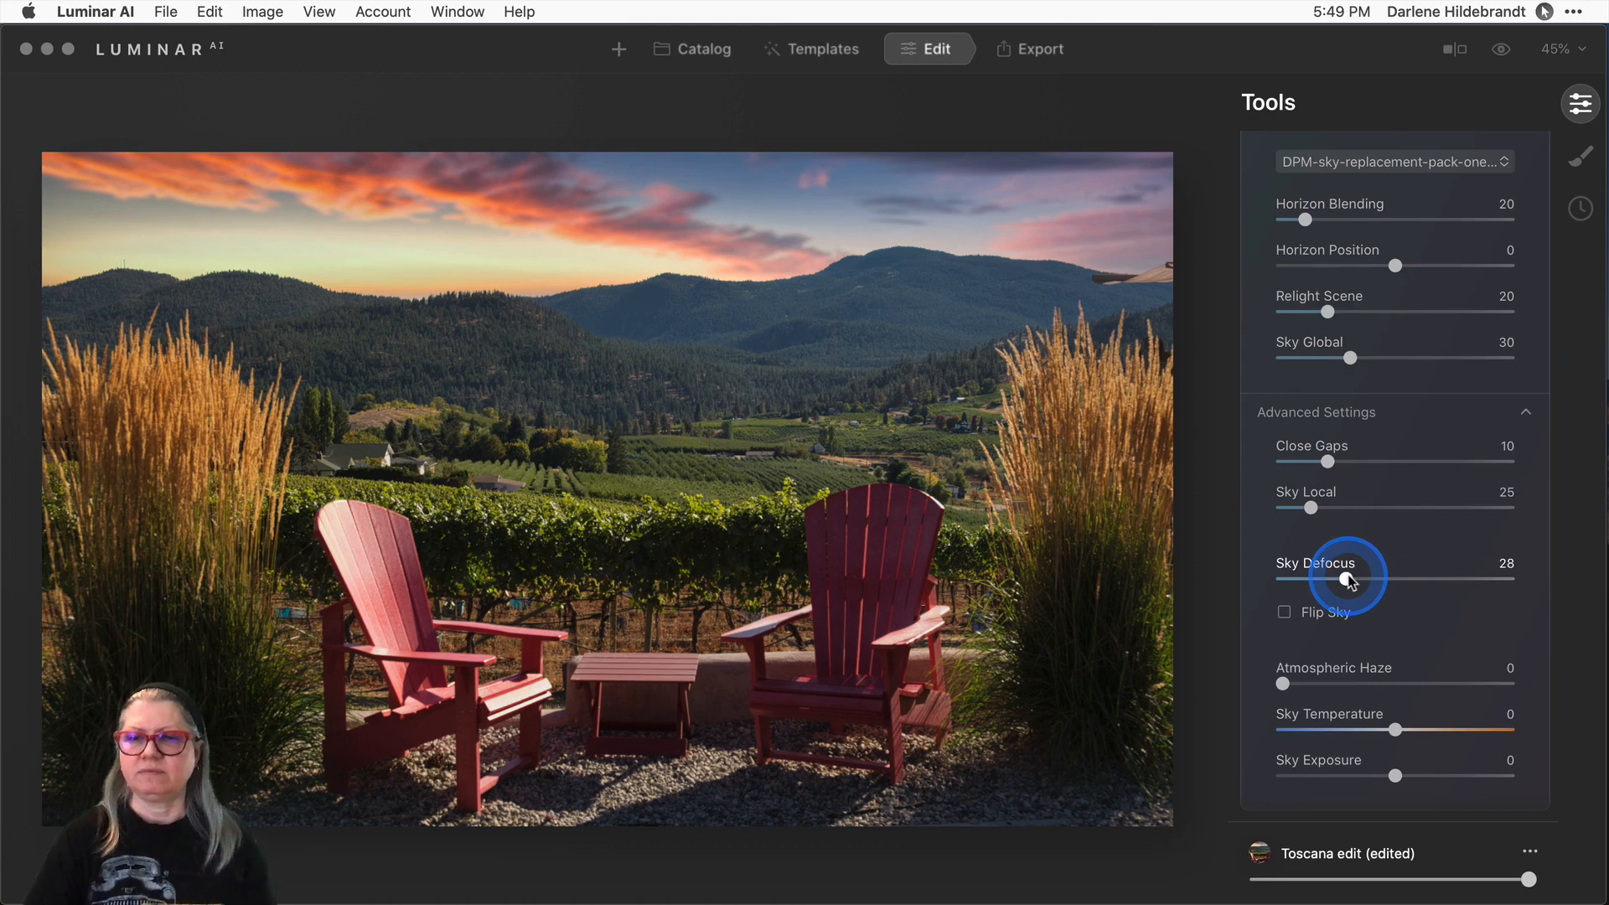
drag(1349, 578, 1195, 567)
Flip the replaced sky horizontally and set its Atmospheric Haze to 26.
scroll(1336, 586, down, 2)
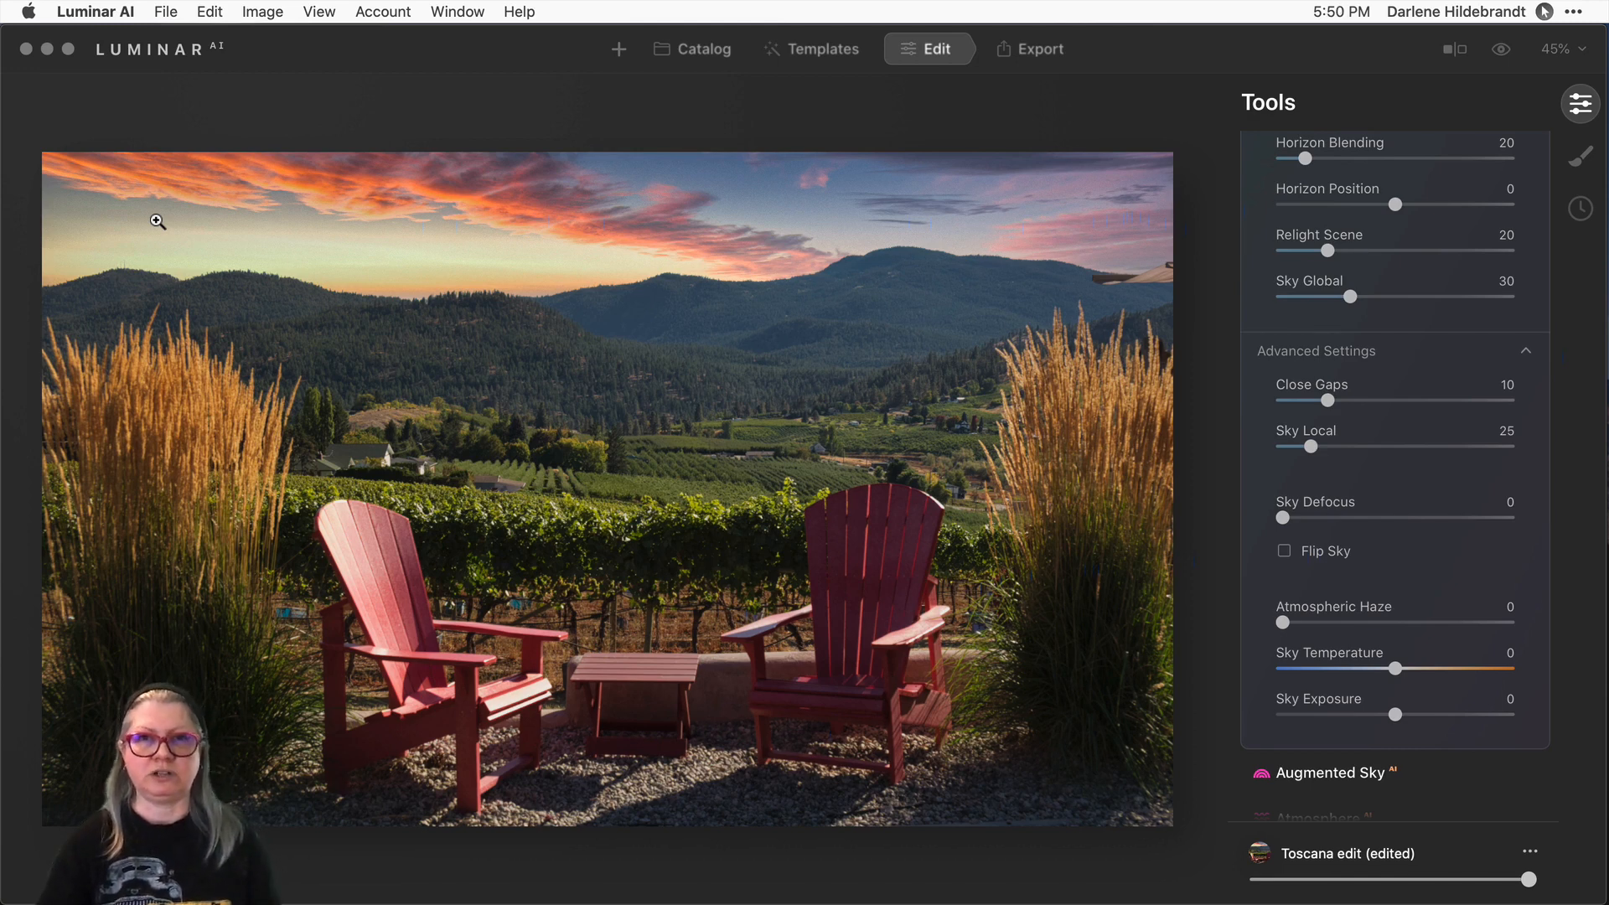
click(1284, 551)
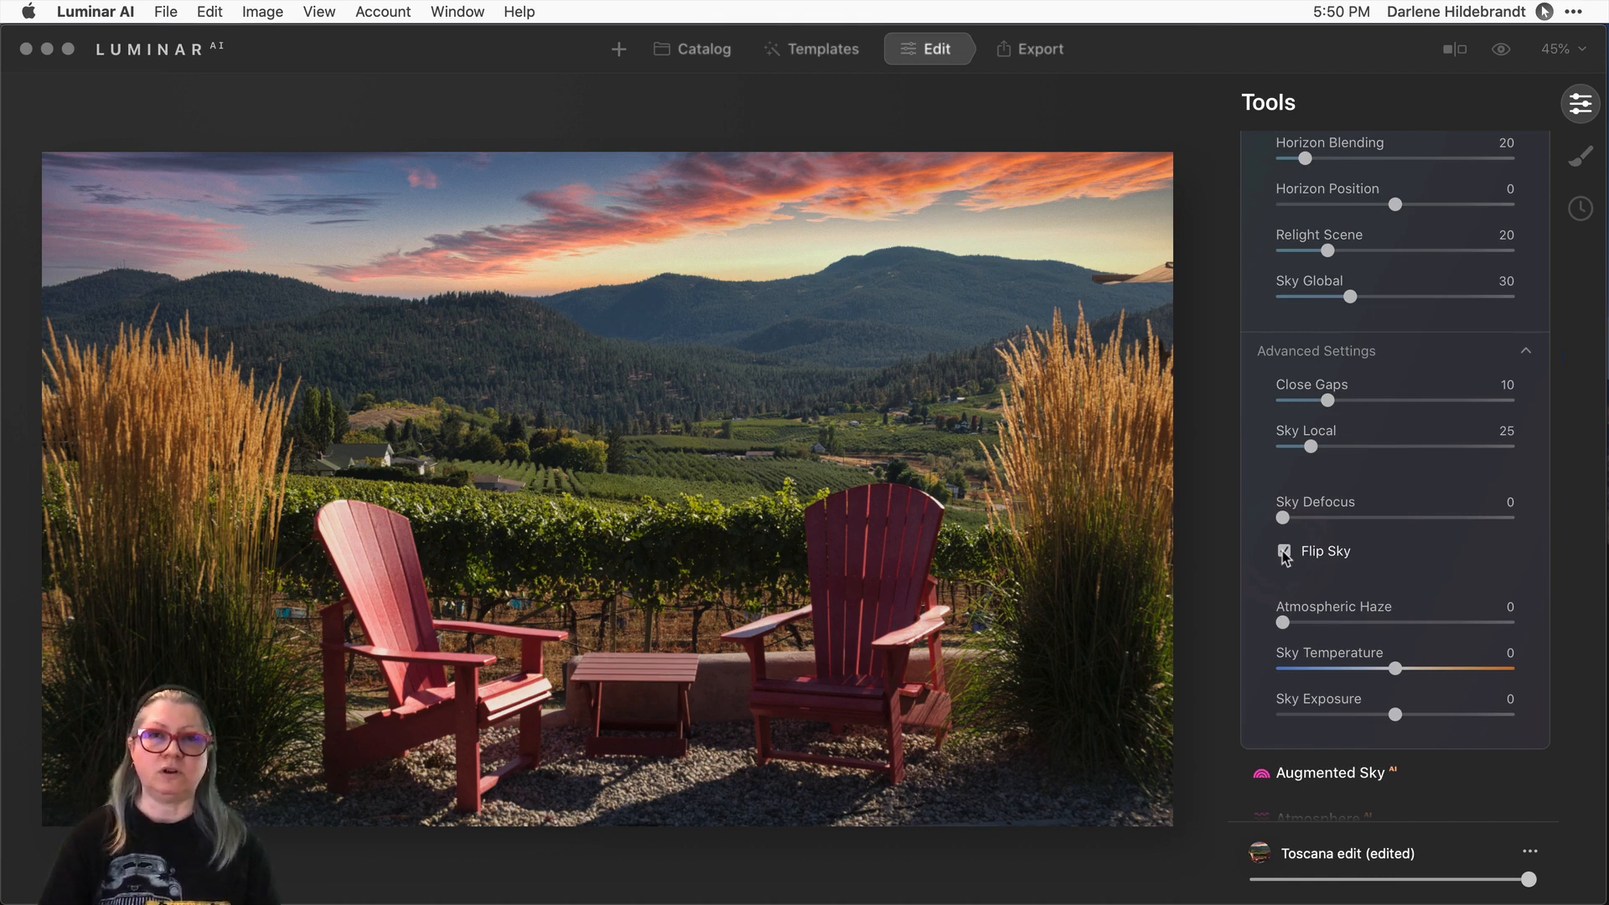
drag(1282, 622, 1318, 611)
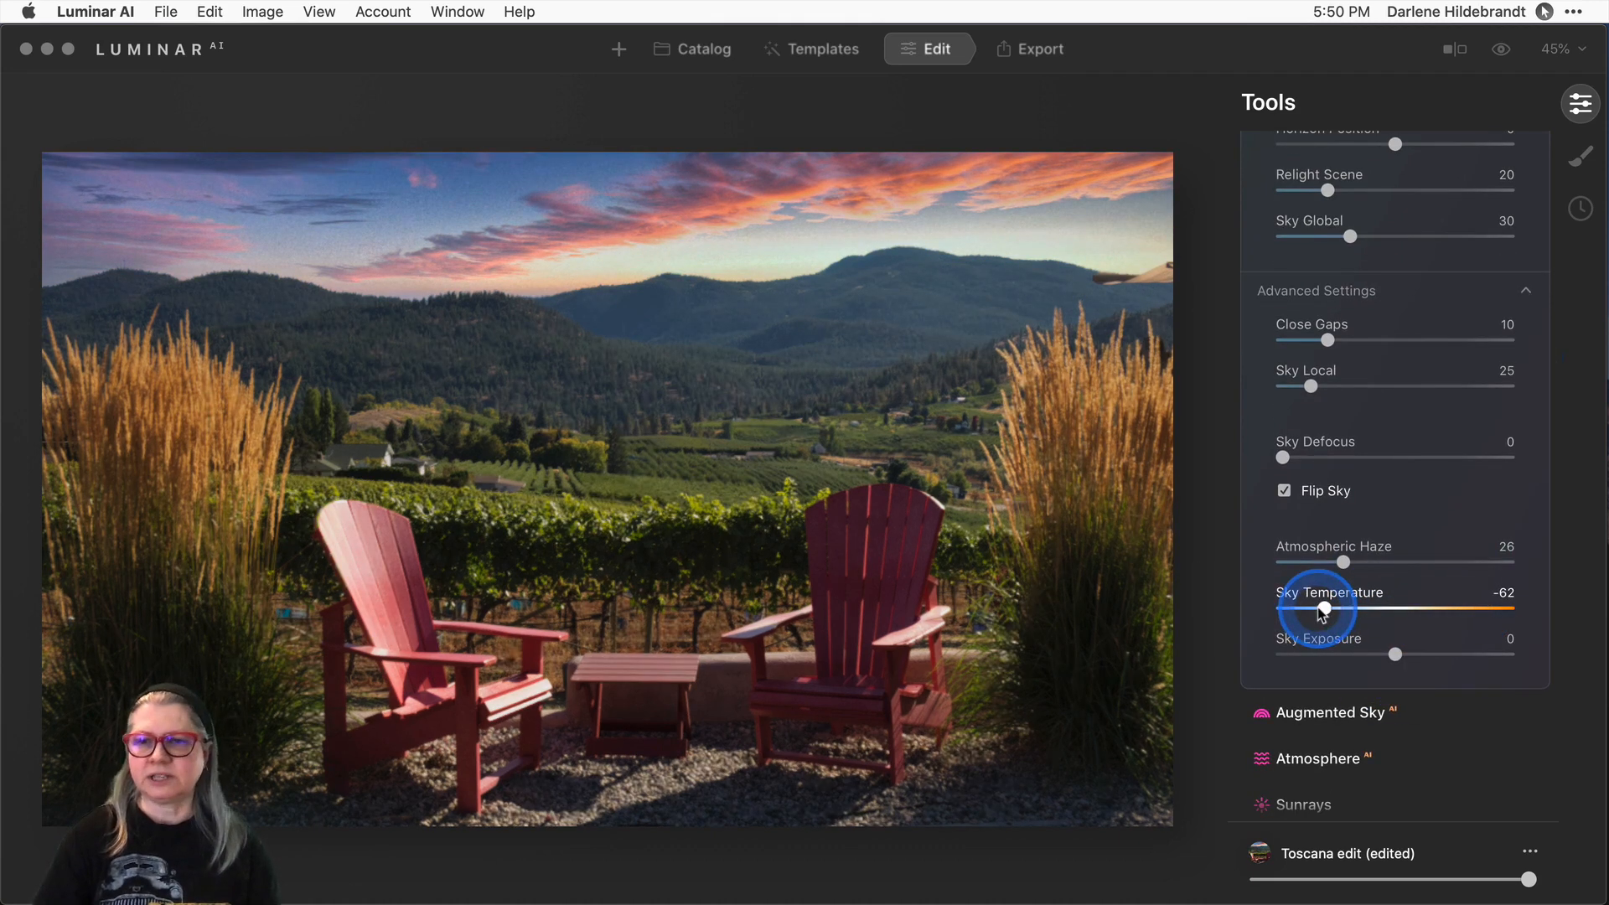
Reset the Sky Temperature test value of -62 to 0 and try a different Sky Exposure.
double_click(1319, 611)
drag(1391, 654, 1167, 637)
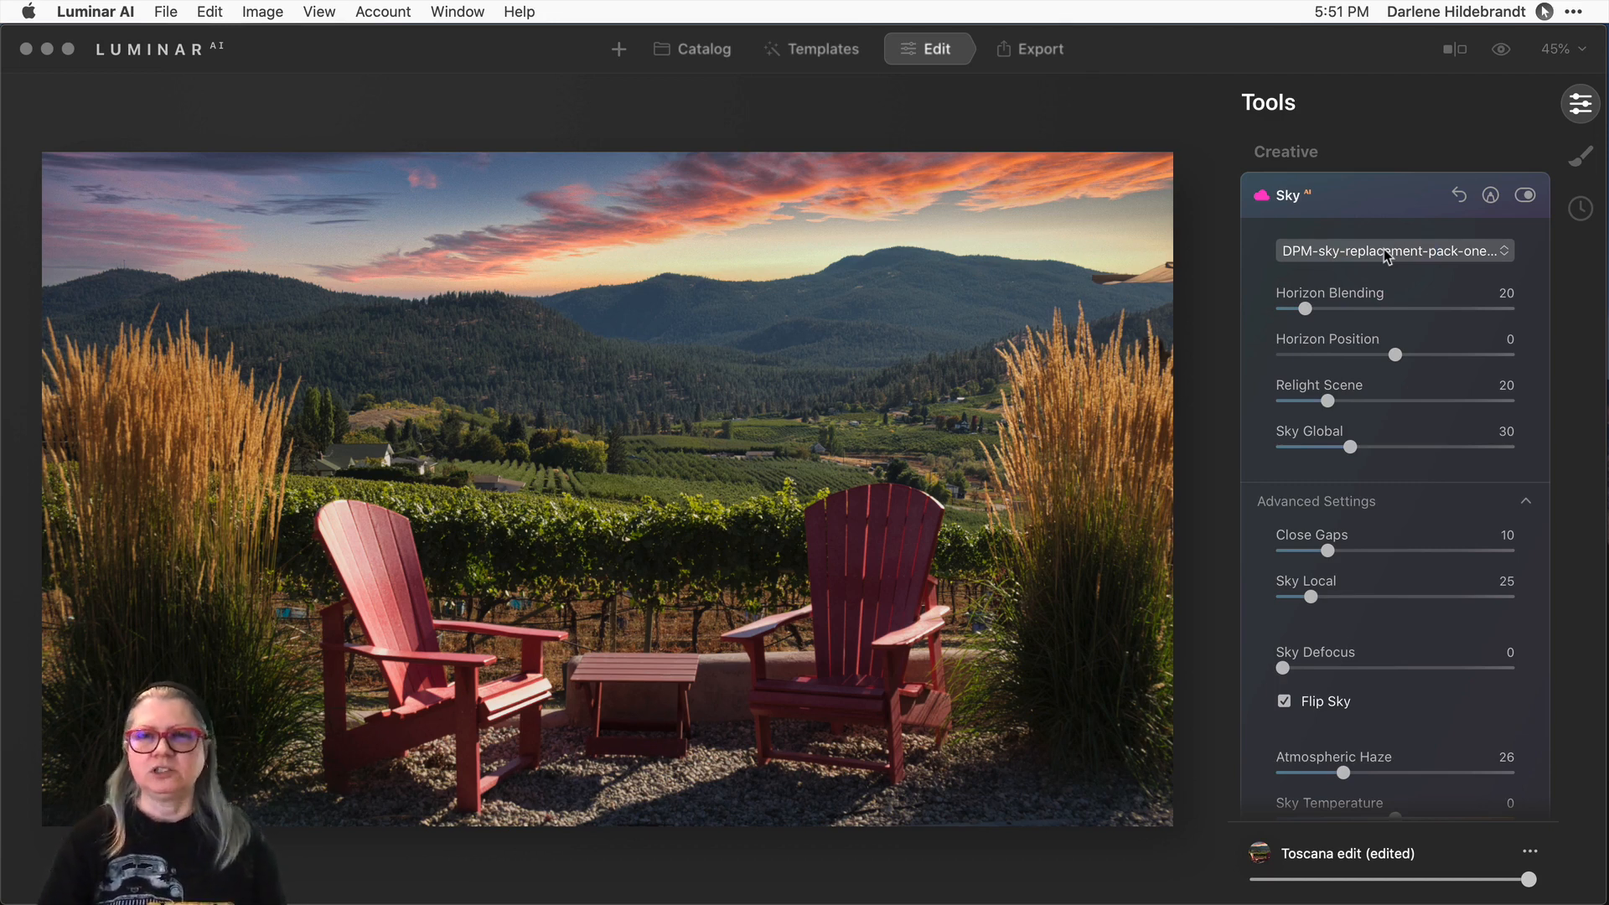
Try a cloudy blue sky from DPM pack 1 on the vineyard photo and undo the replacement.
click(1385, 249)
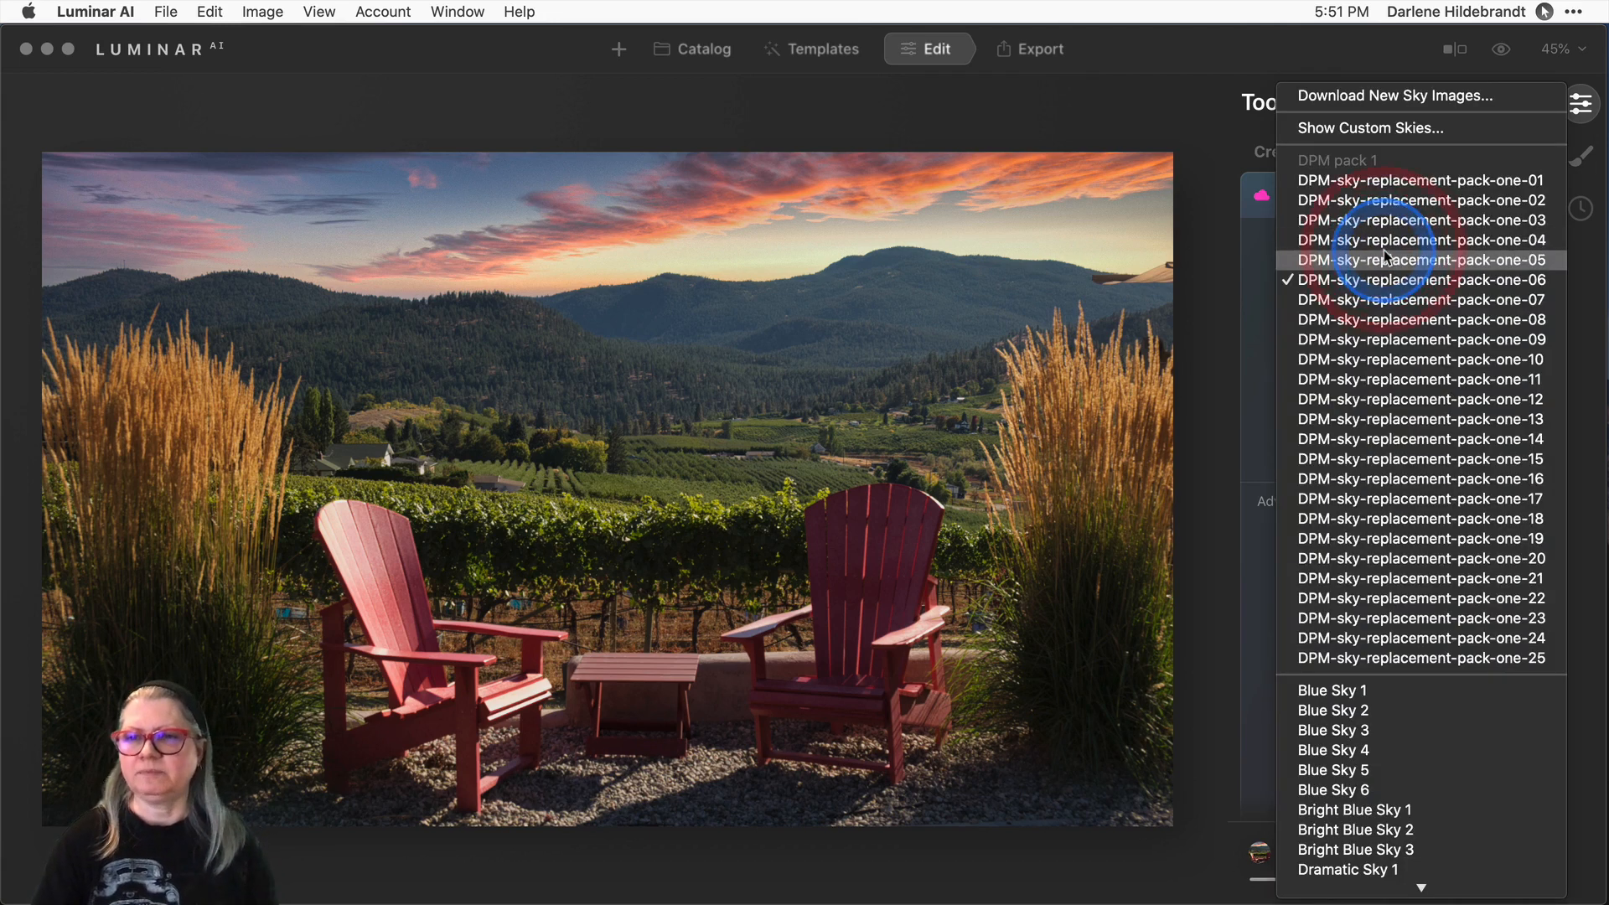
click(1383, 437)
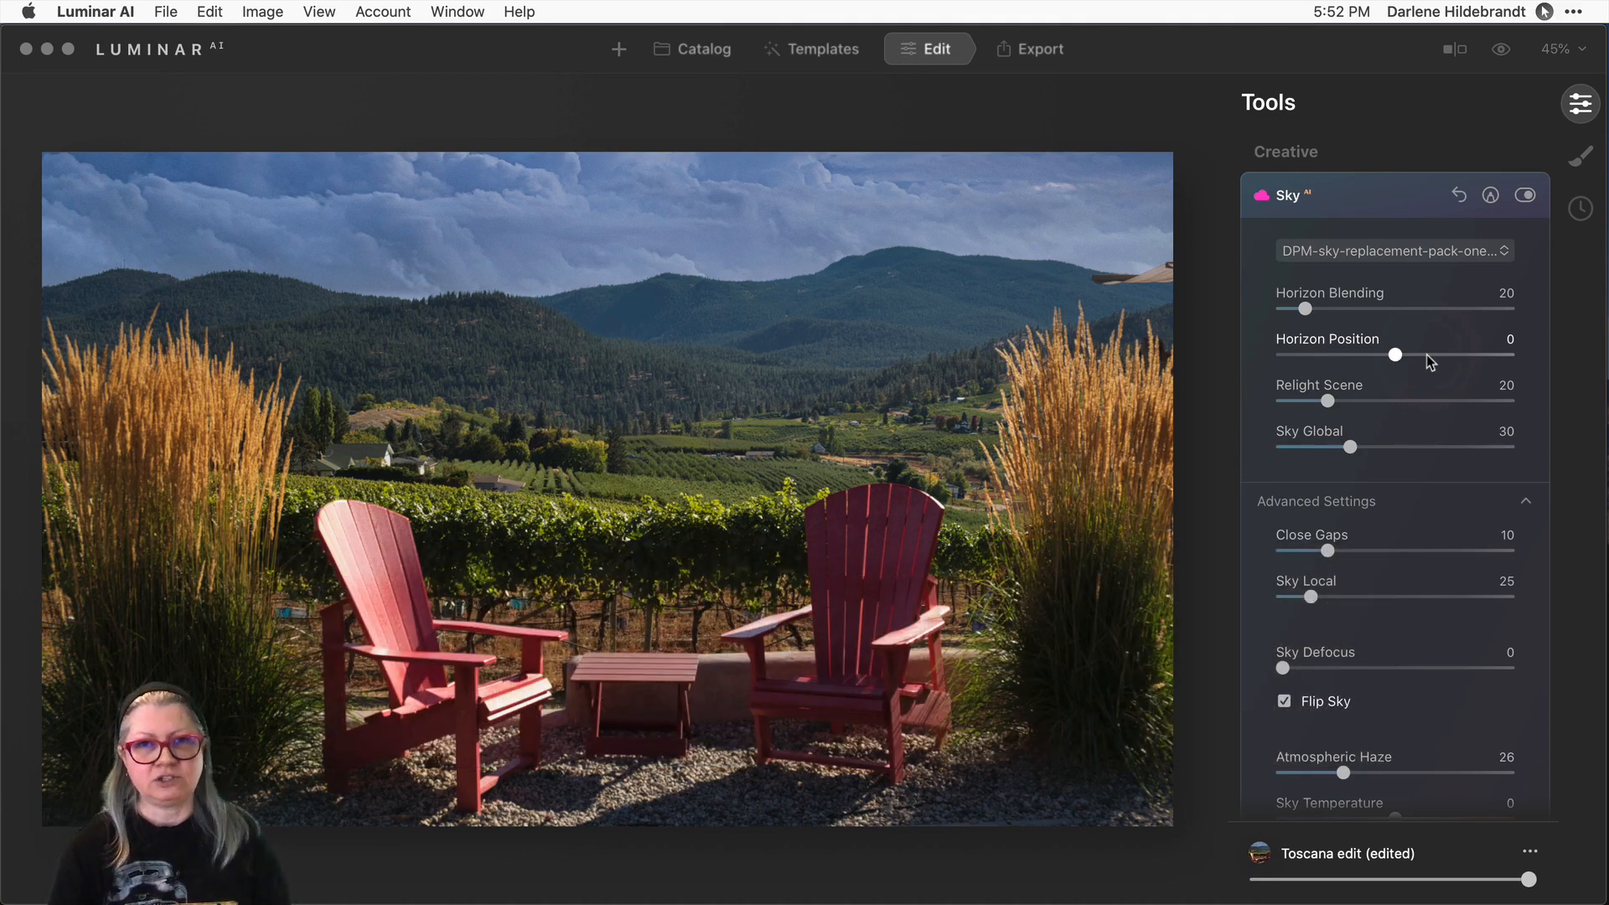
key(super+z)
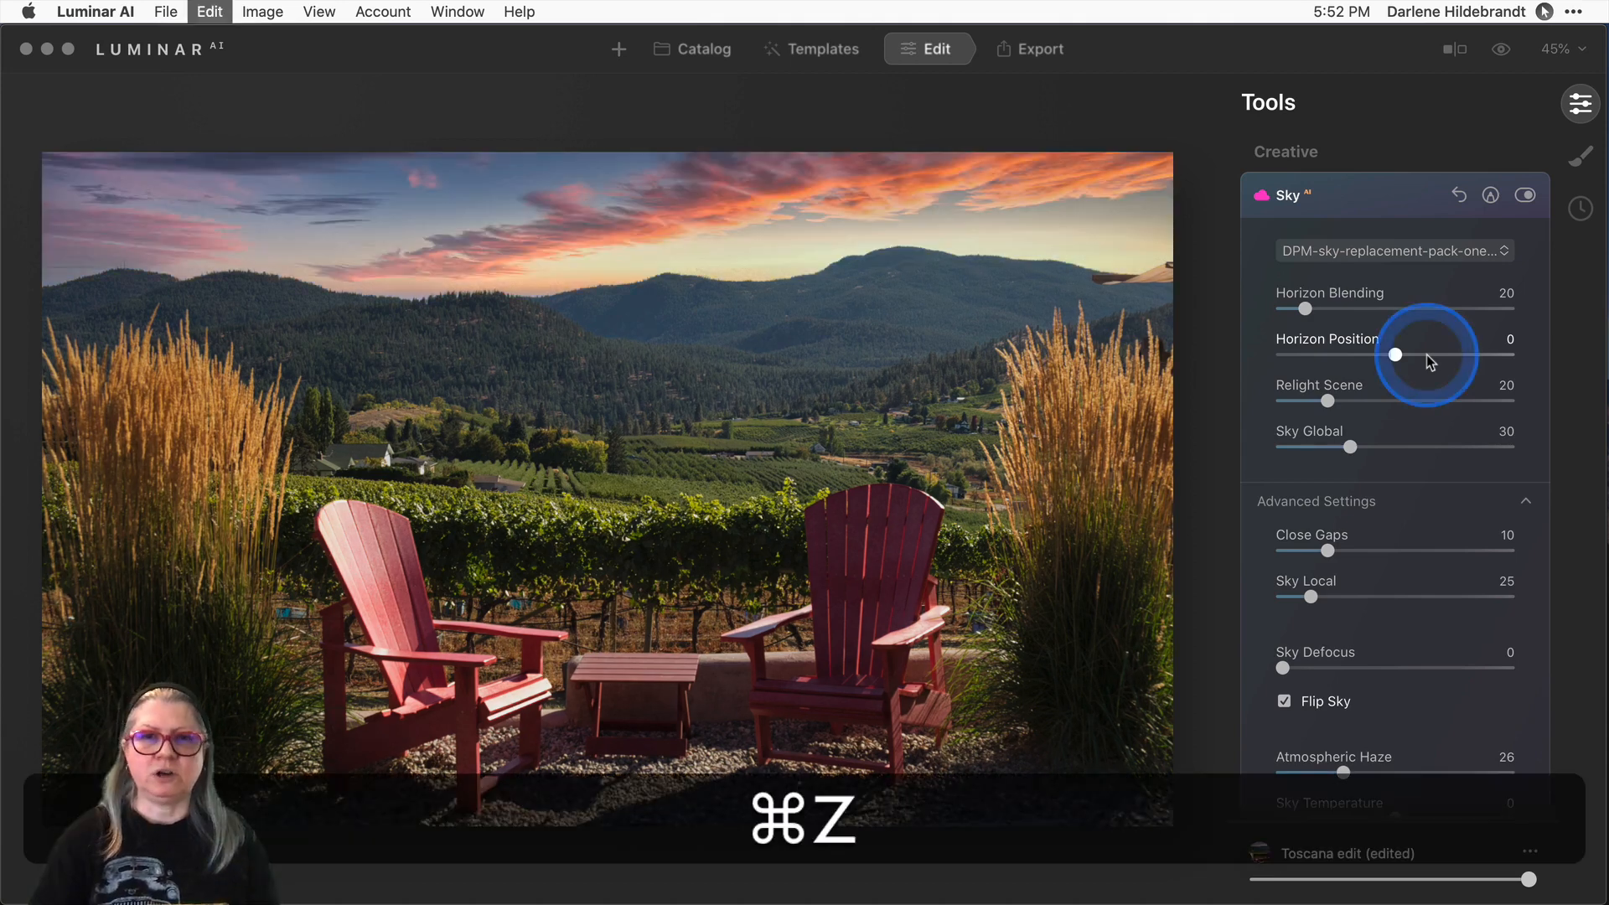
Show the custom skies location in Finder and open the DPM pack 1 subfolder inside the Custom folder.
scroll(1366, 214, down, 1)
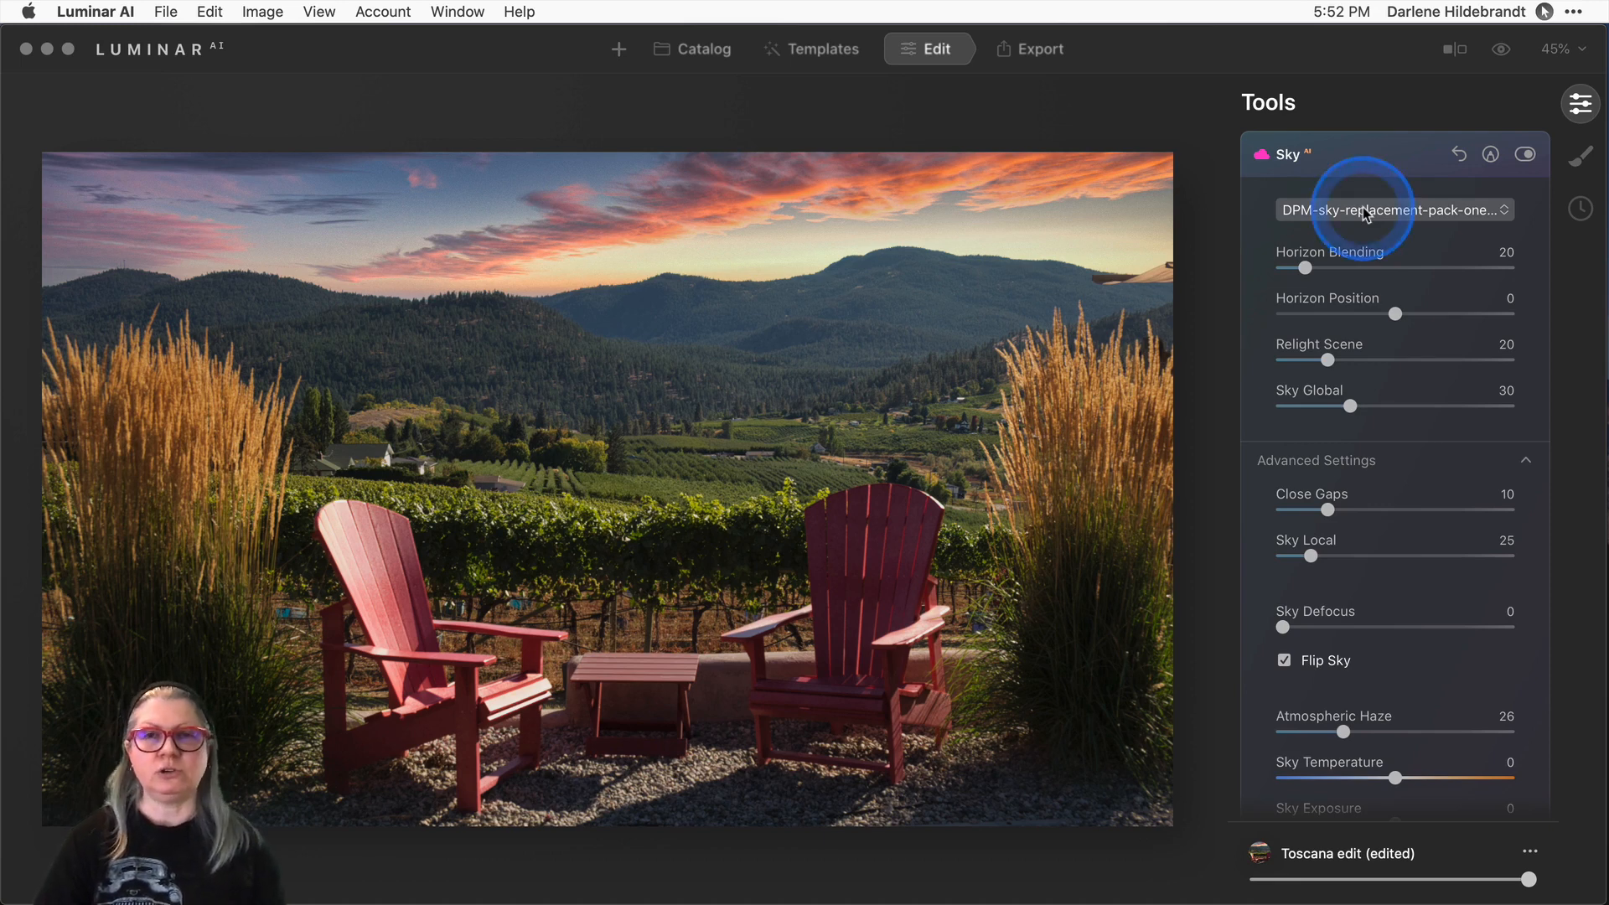
click(1366, 212)
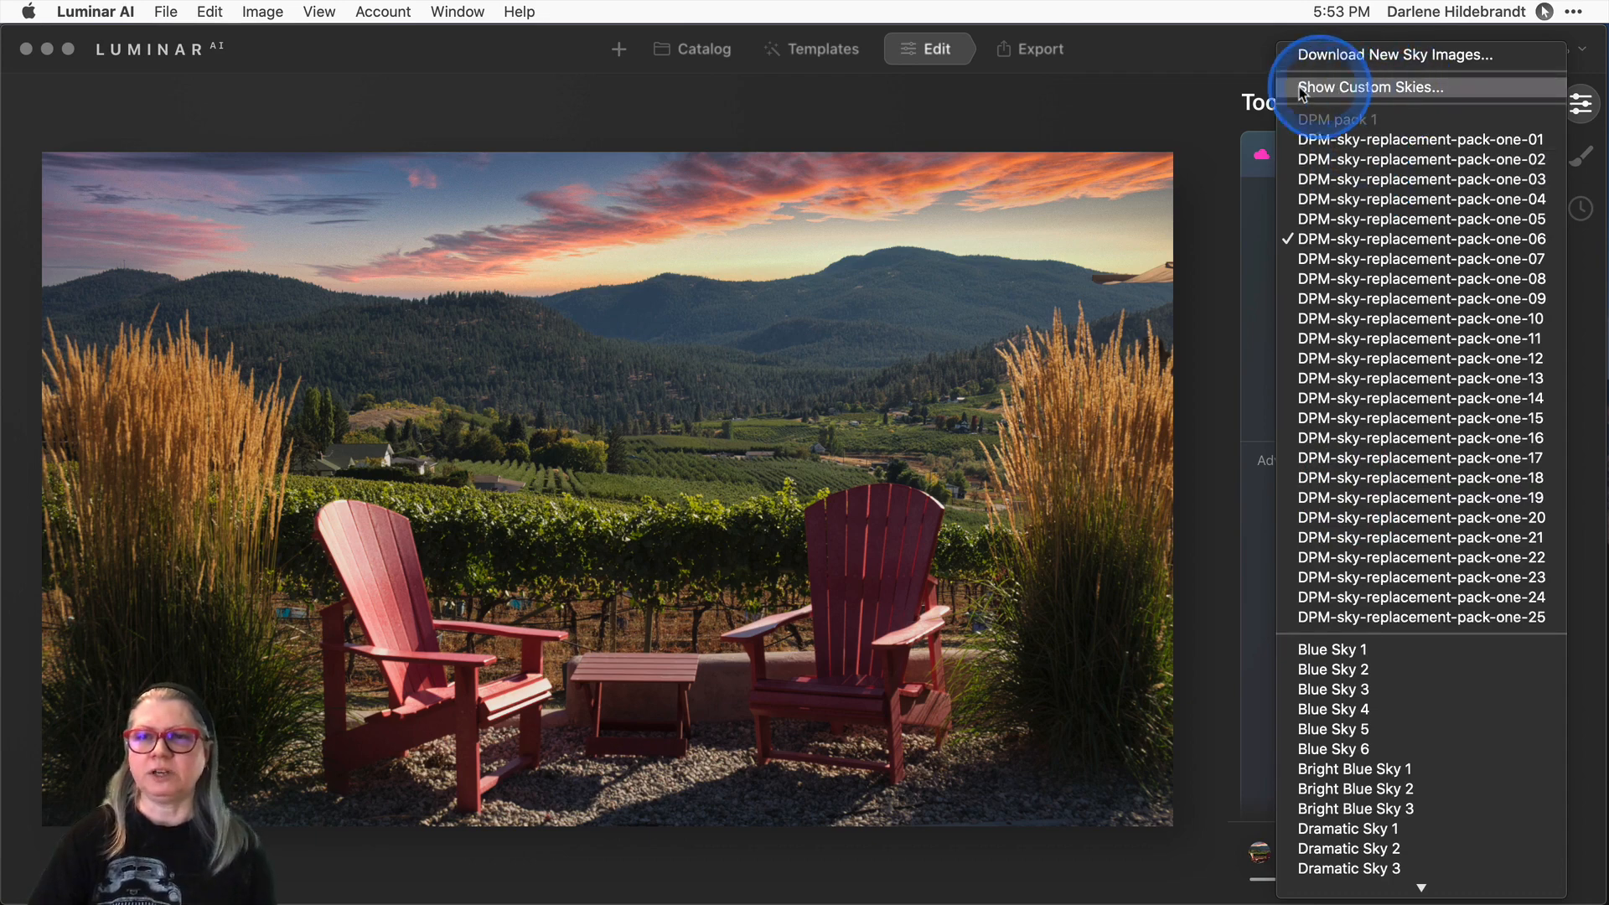
click(1337, 87)
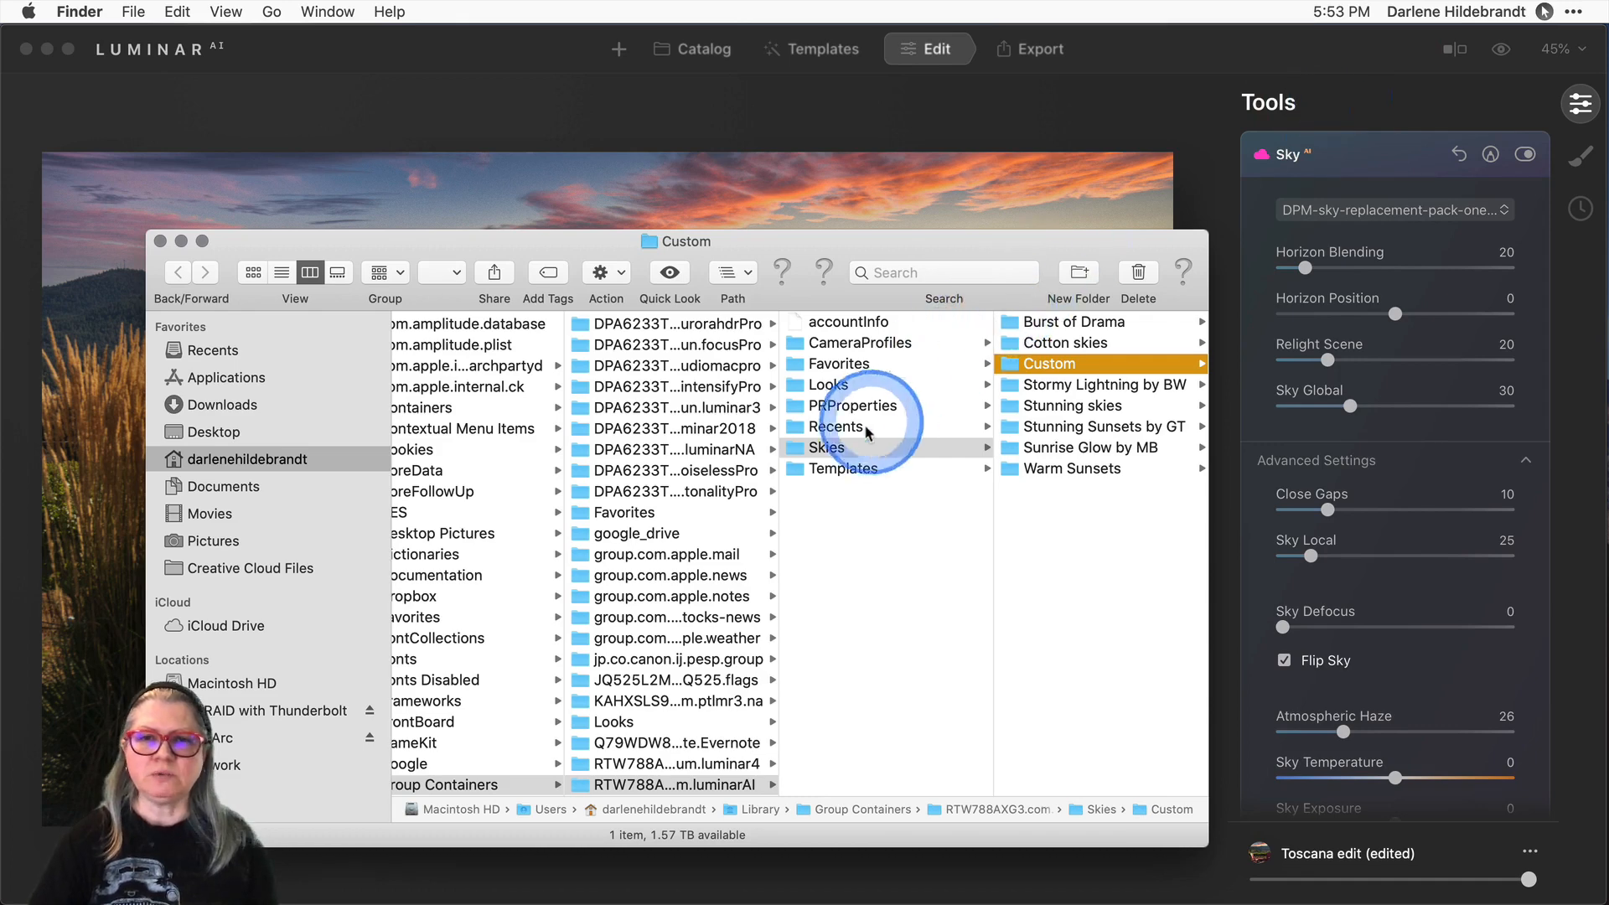
click(1045, 365)
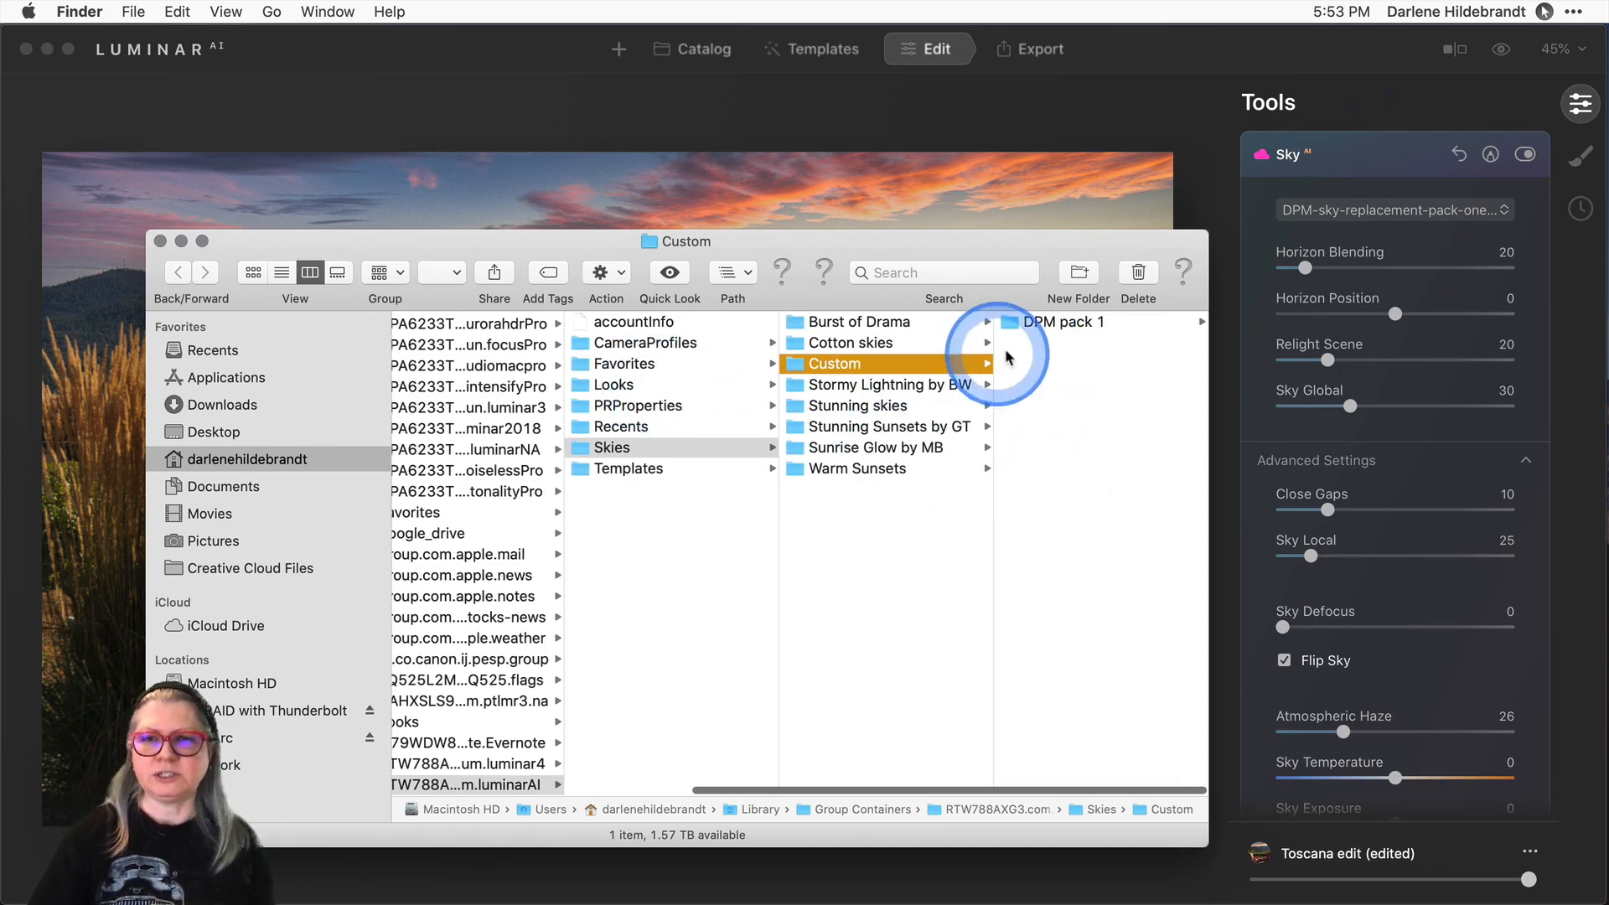
click(1046, 321)
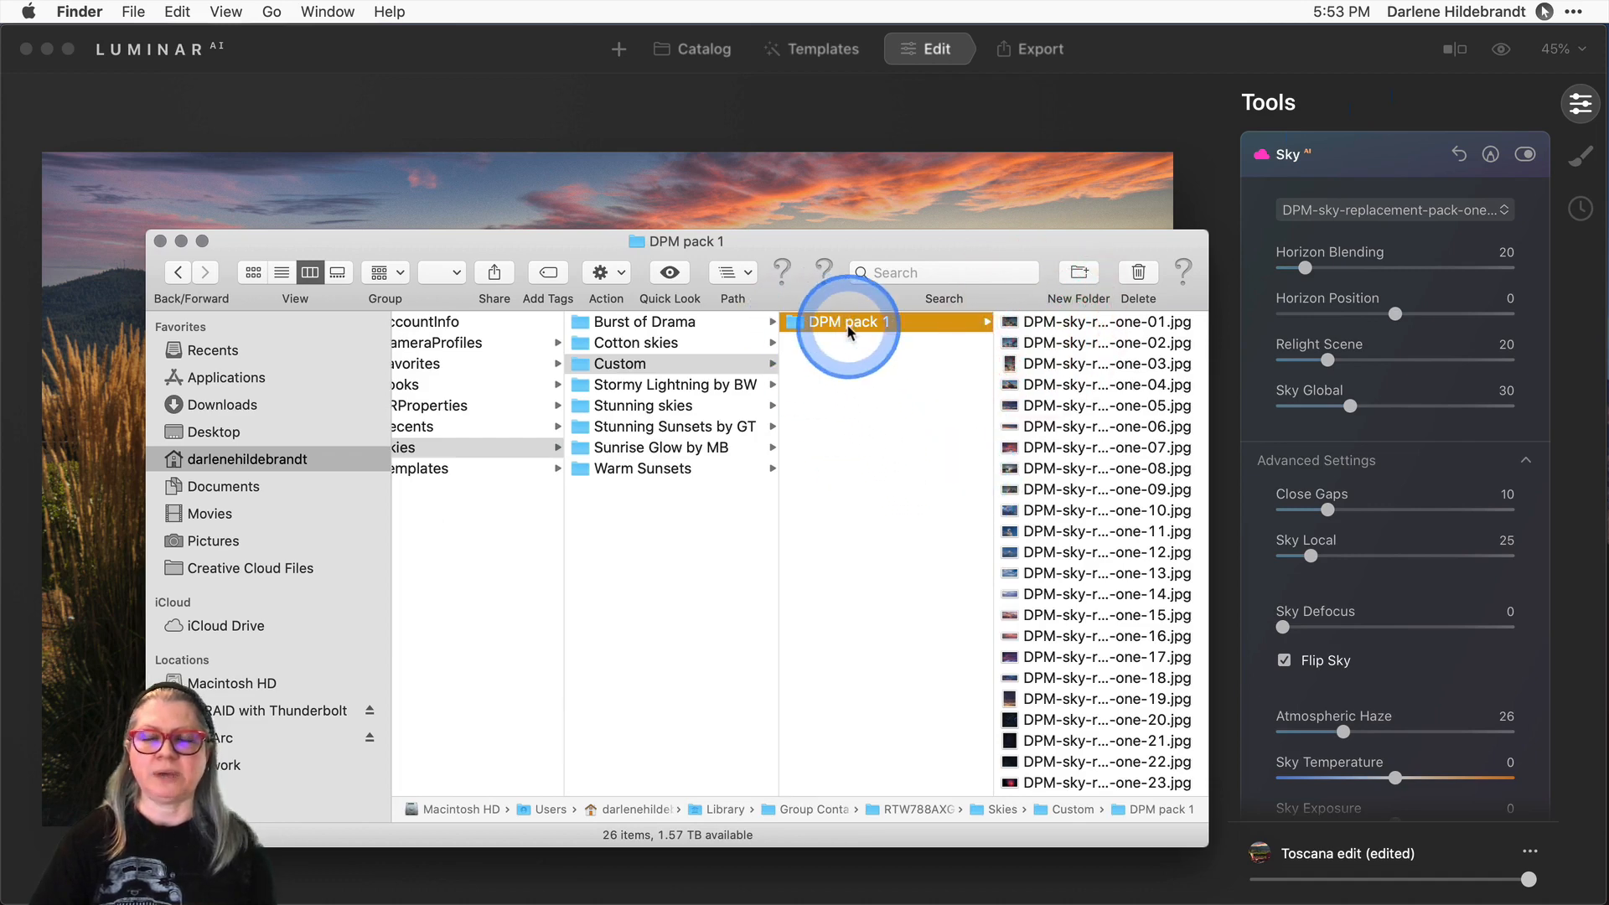
Widen the Finder window to show the full sky file names and move the Burst of Drama folder into the Custom folder.
scroll(1047, 373, right, 1)
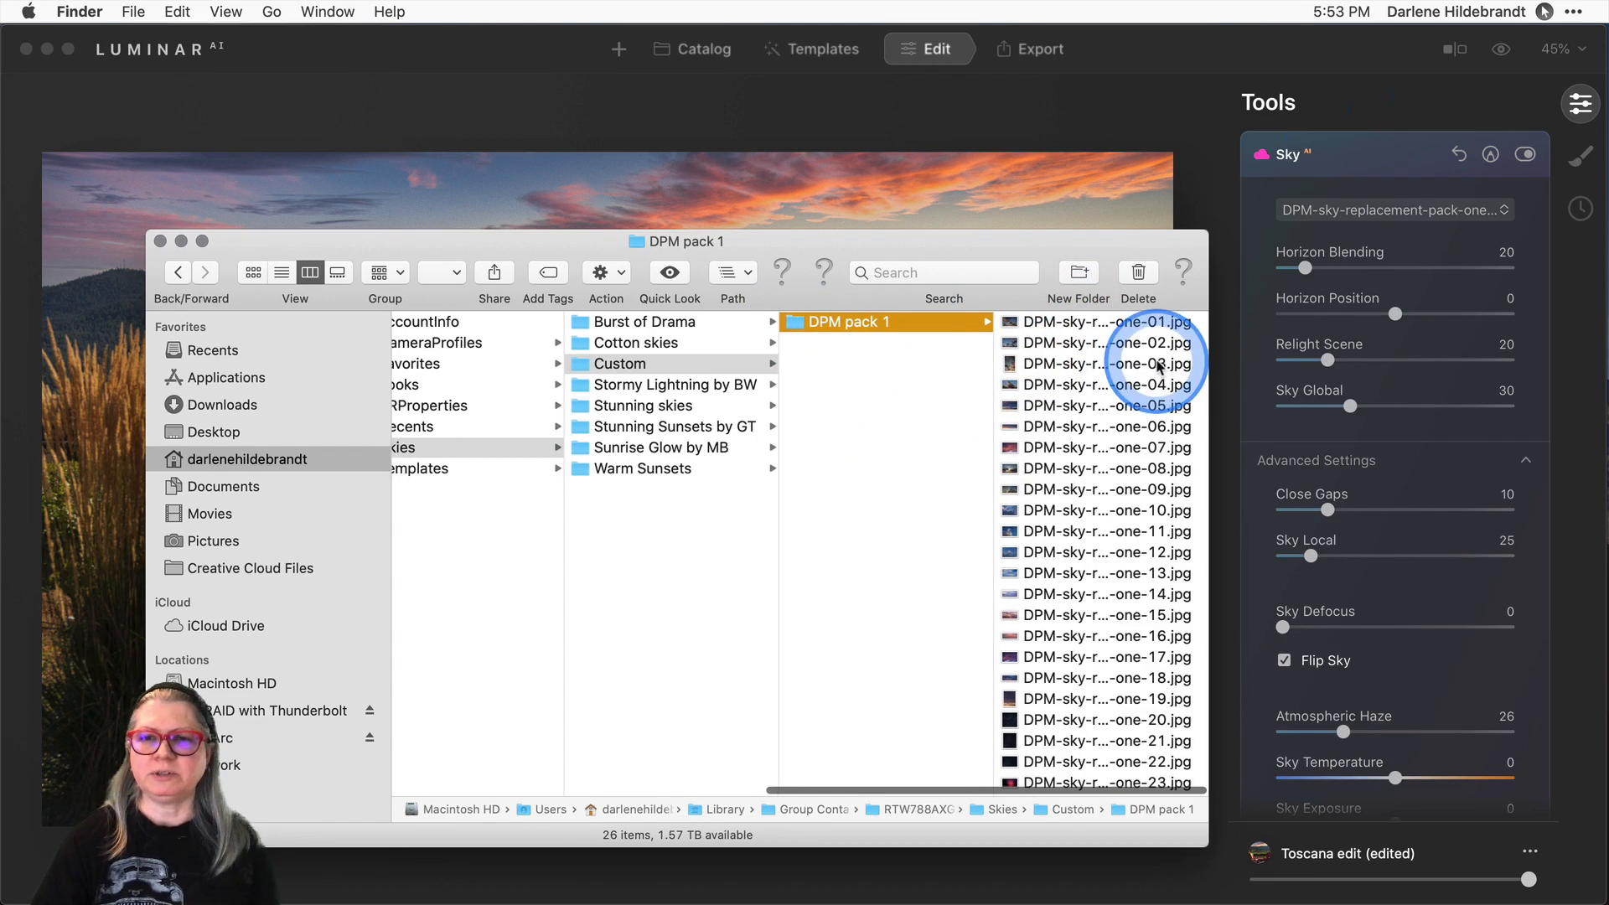
drag(1209, 345, 1392, 348)
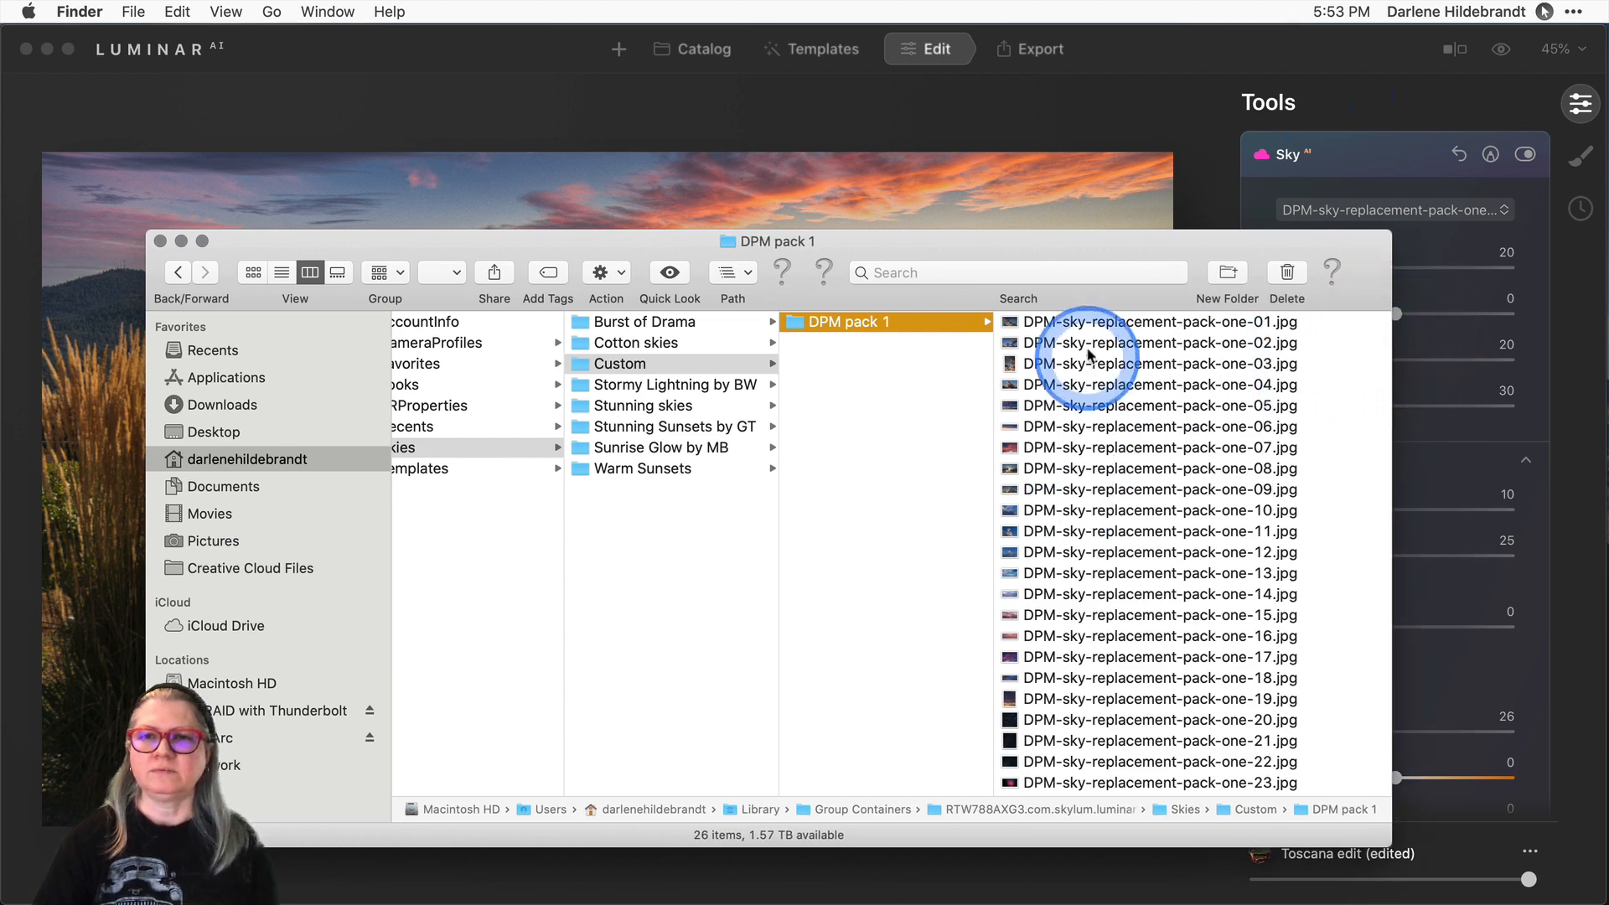
drag(1087, 254, 1055, 258)
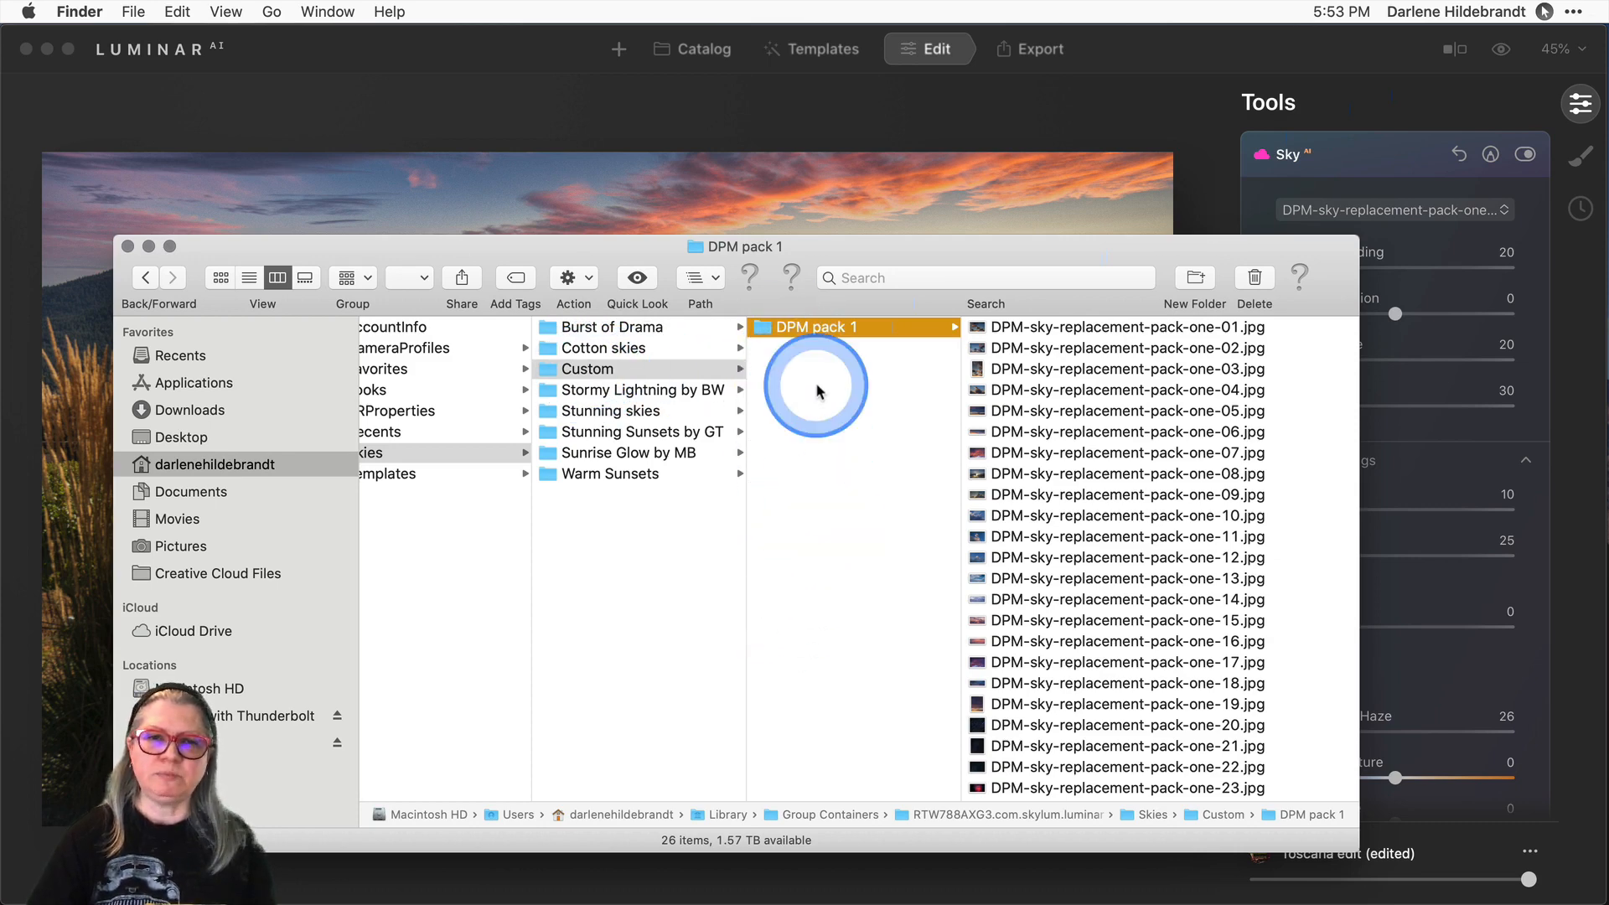
drag(624, 327, 800, 352)
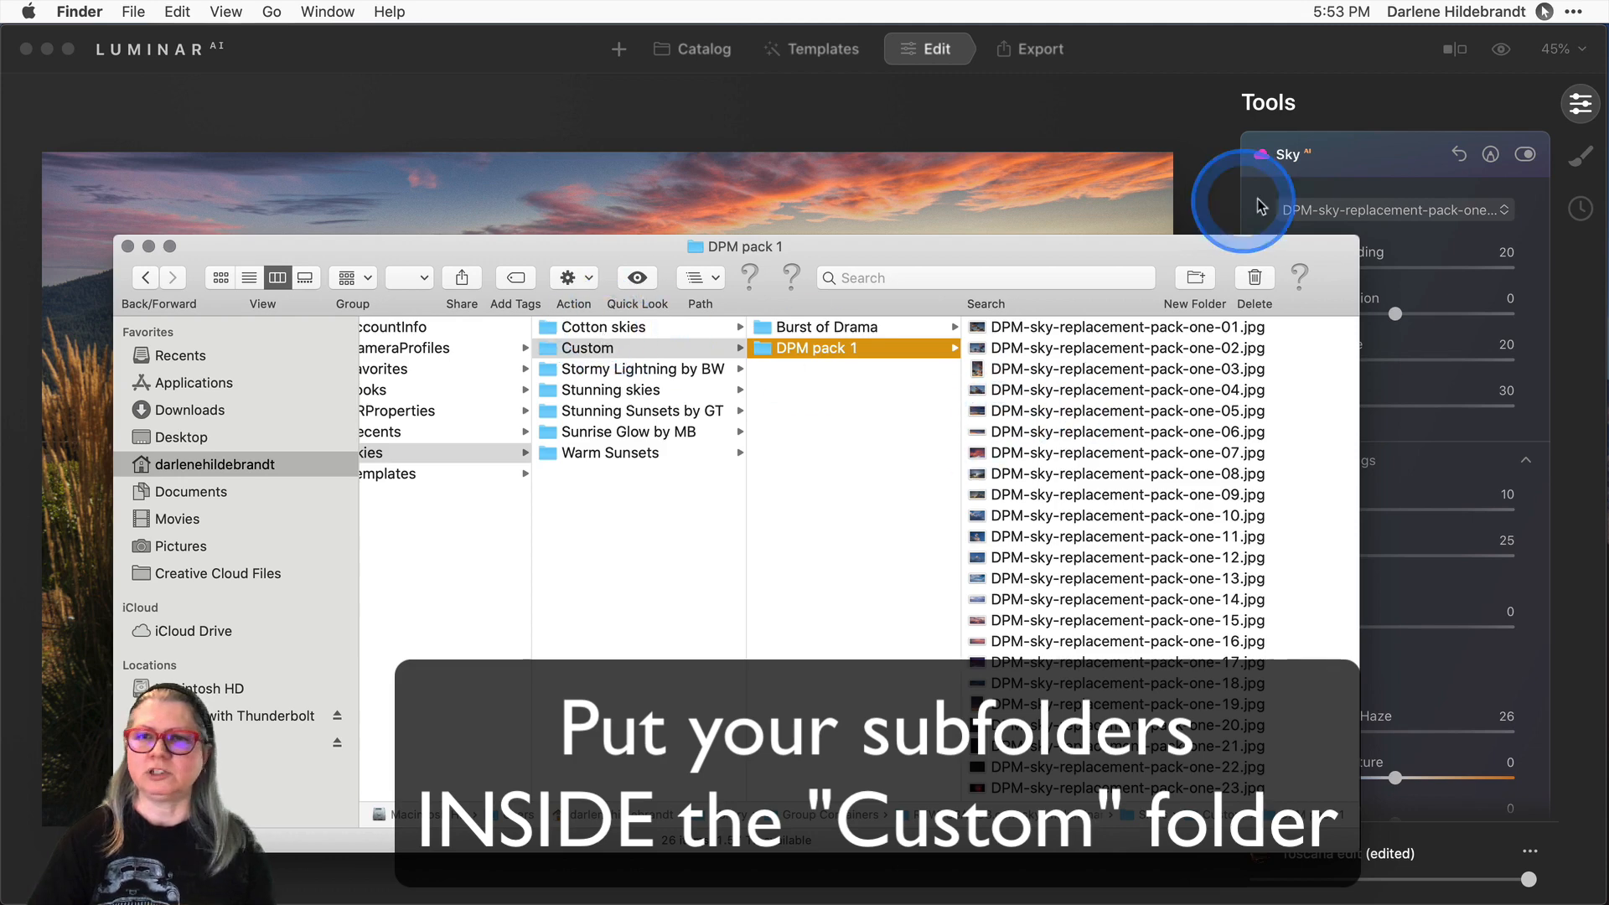
Return to Luminar AI and check the sky list for the Burst of Drama group without choosing a different sky.
click(1371, 159)
click(1375, 209)
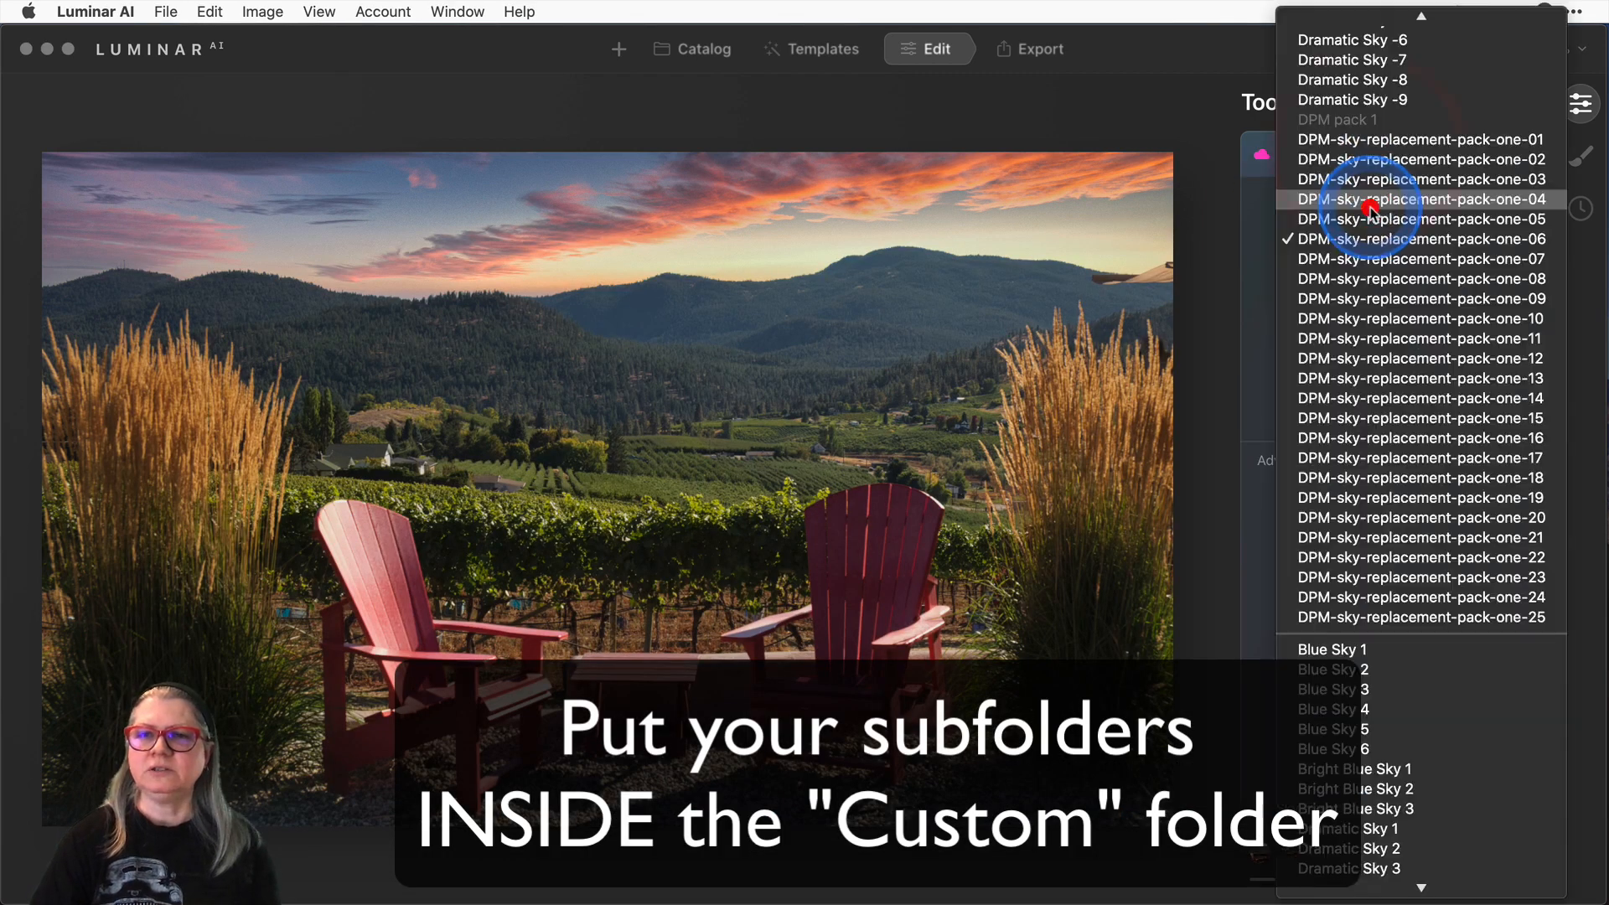
scroll(1371, 285, up, 1)
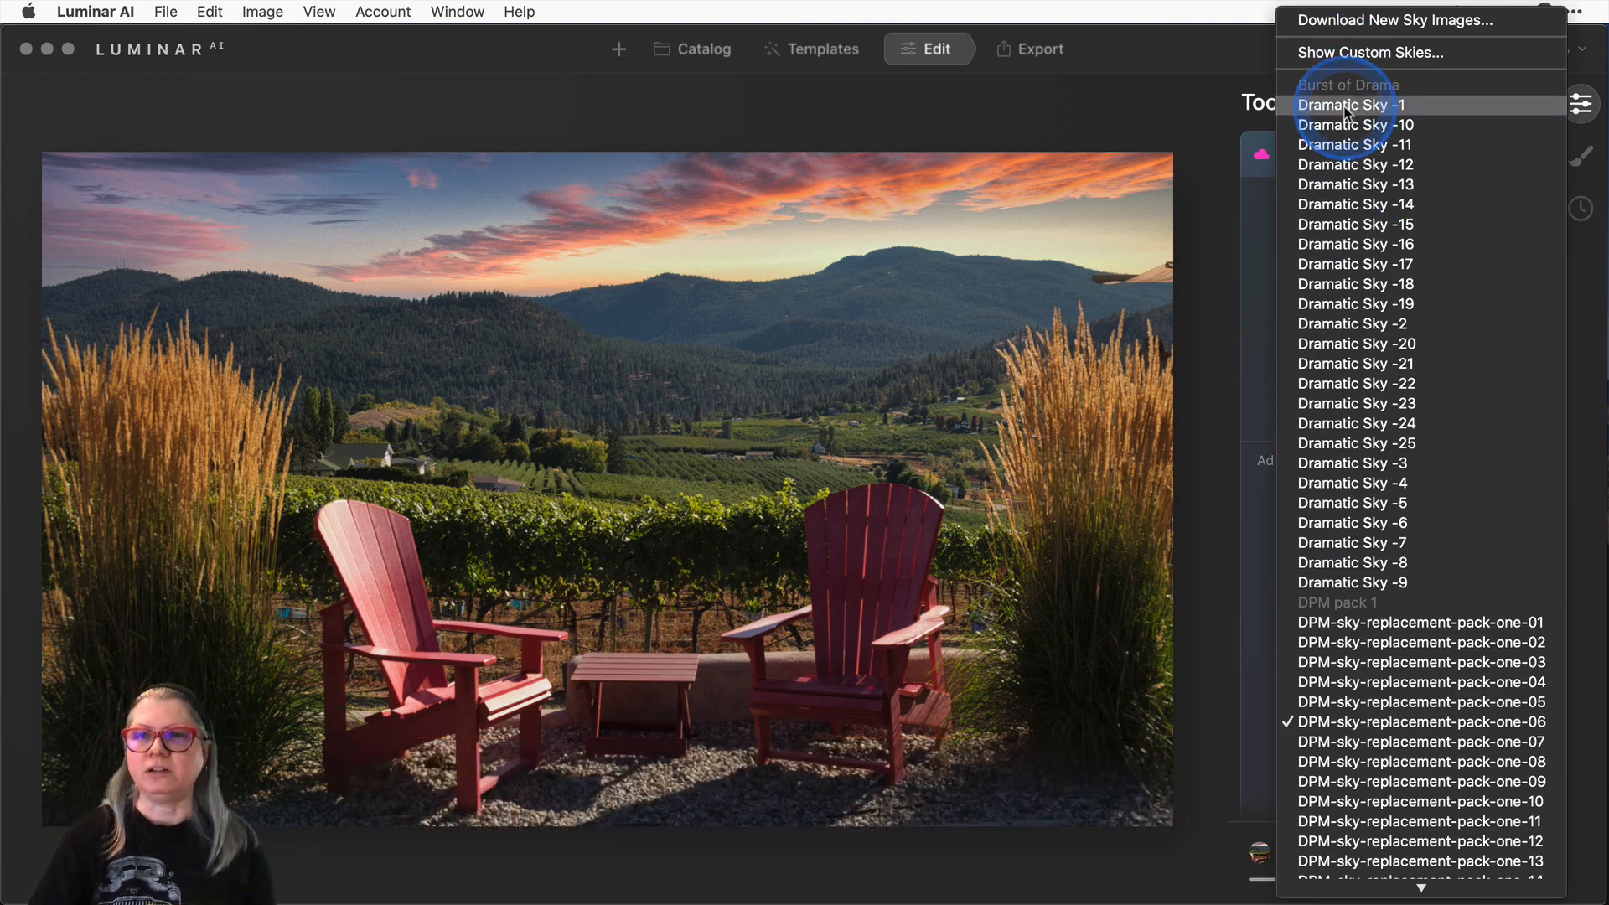
click(1202, 107)
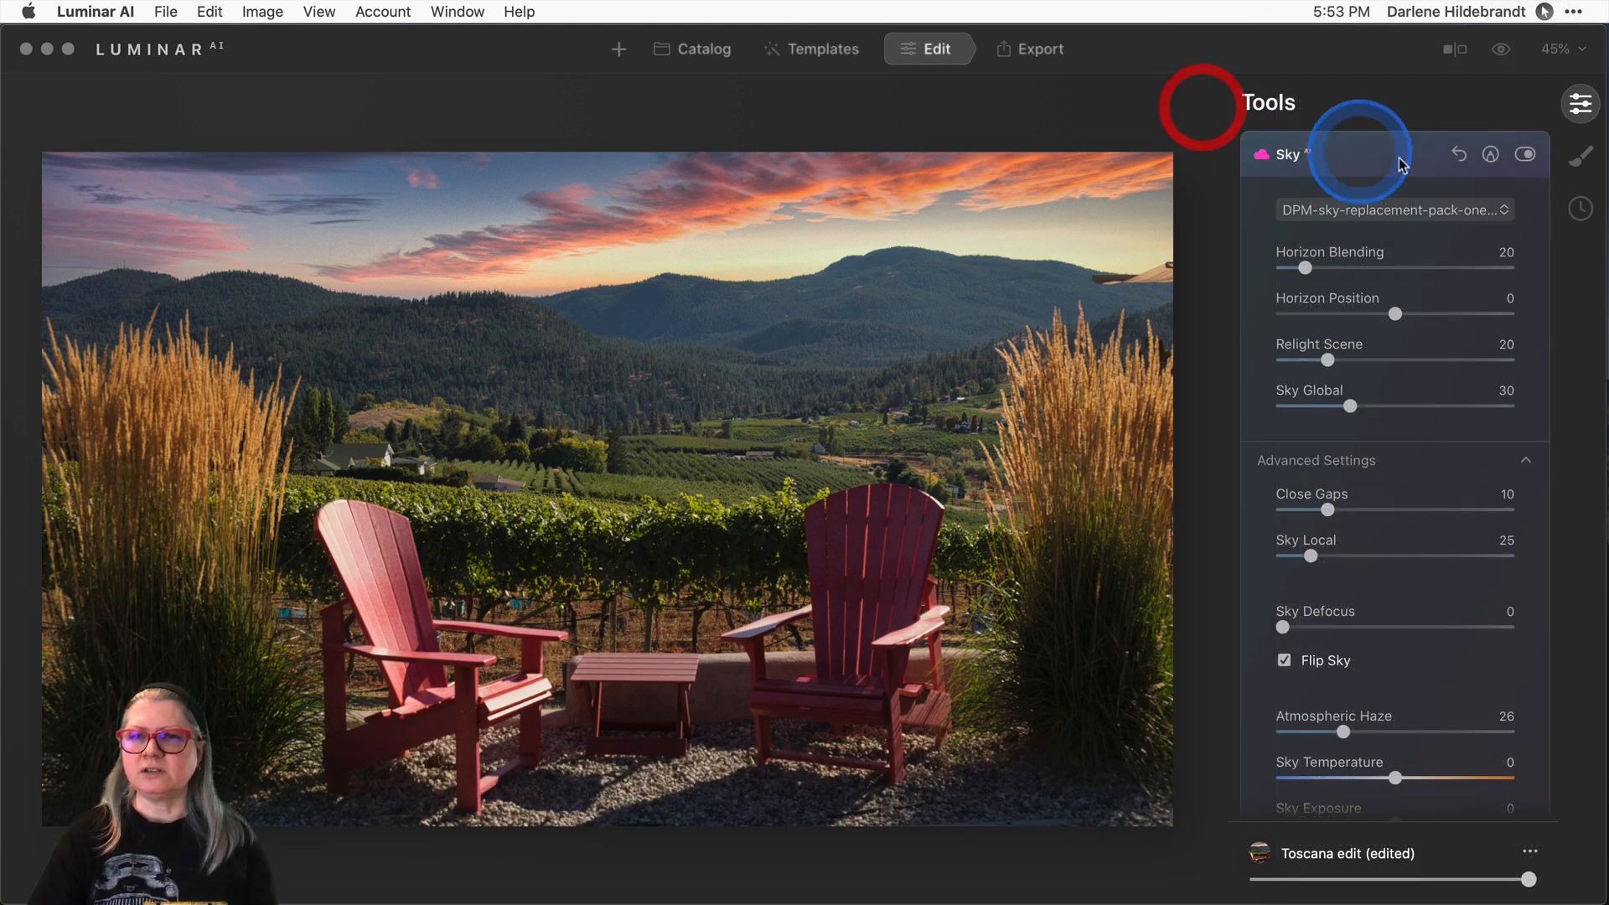
Close the Sky AI settings and add Sunrays to the photo with an Amount of 49.
click(1344, 150)
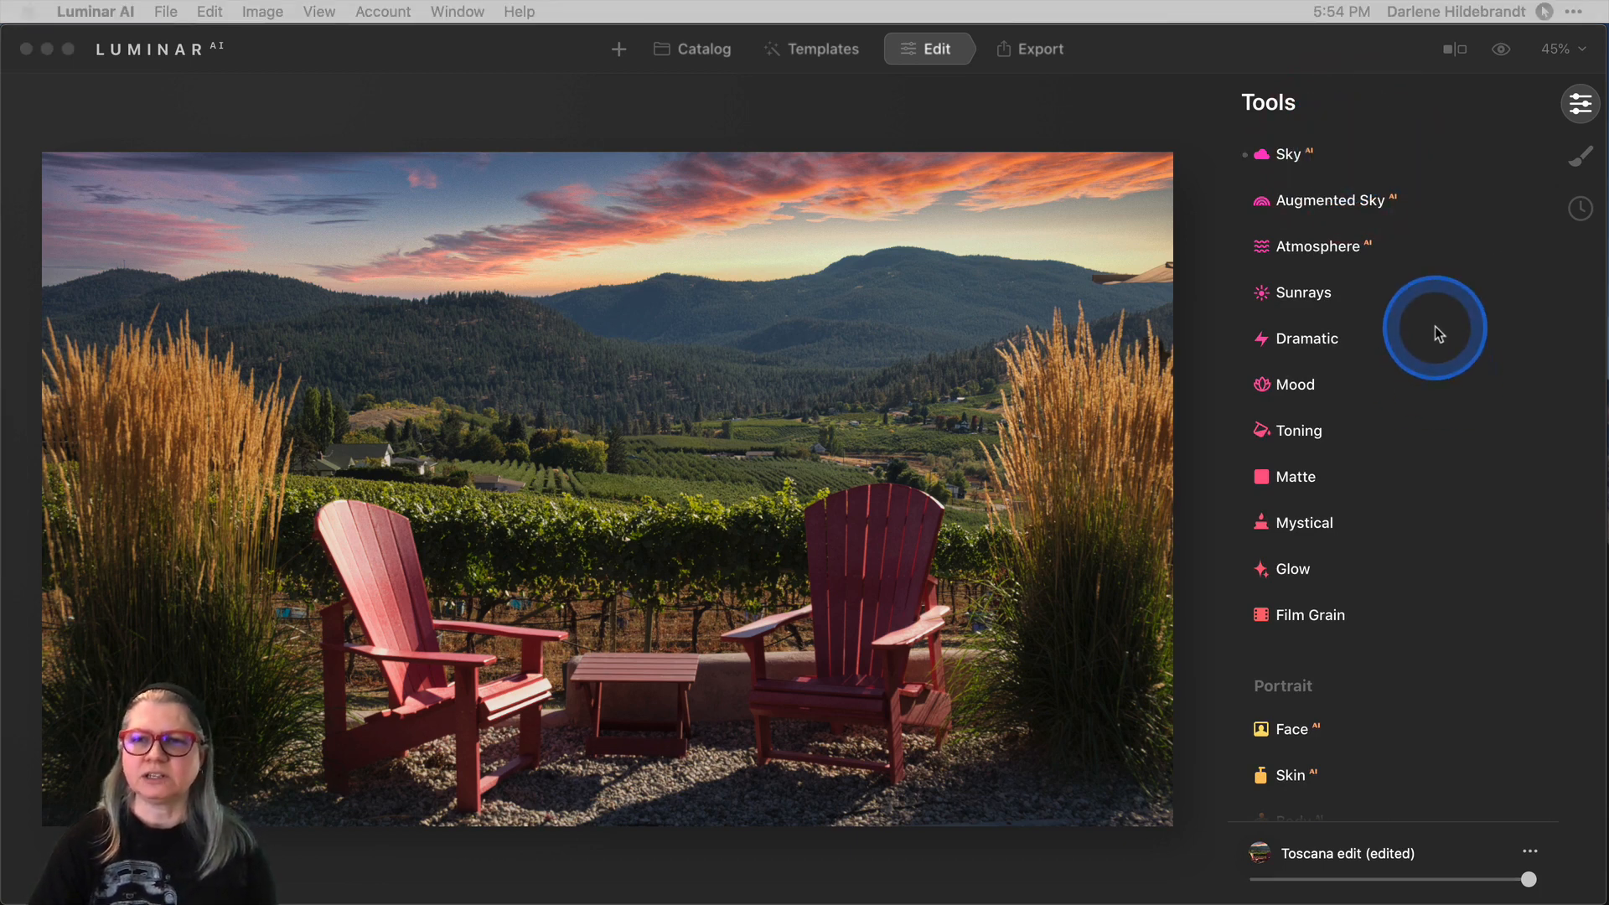
click(1332, 302)
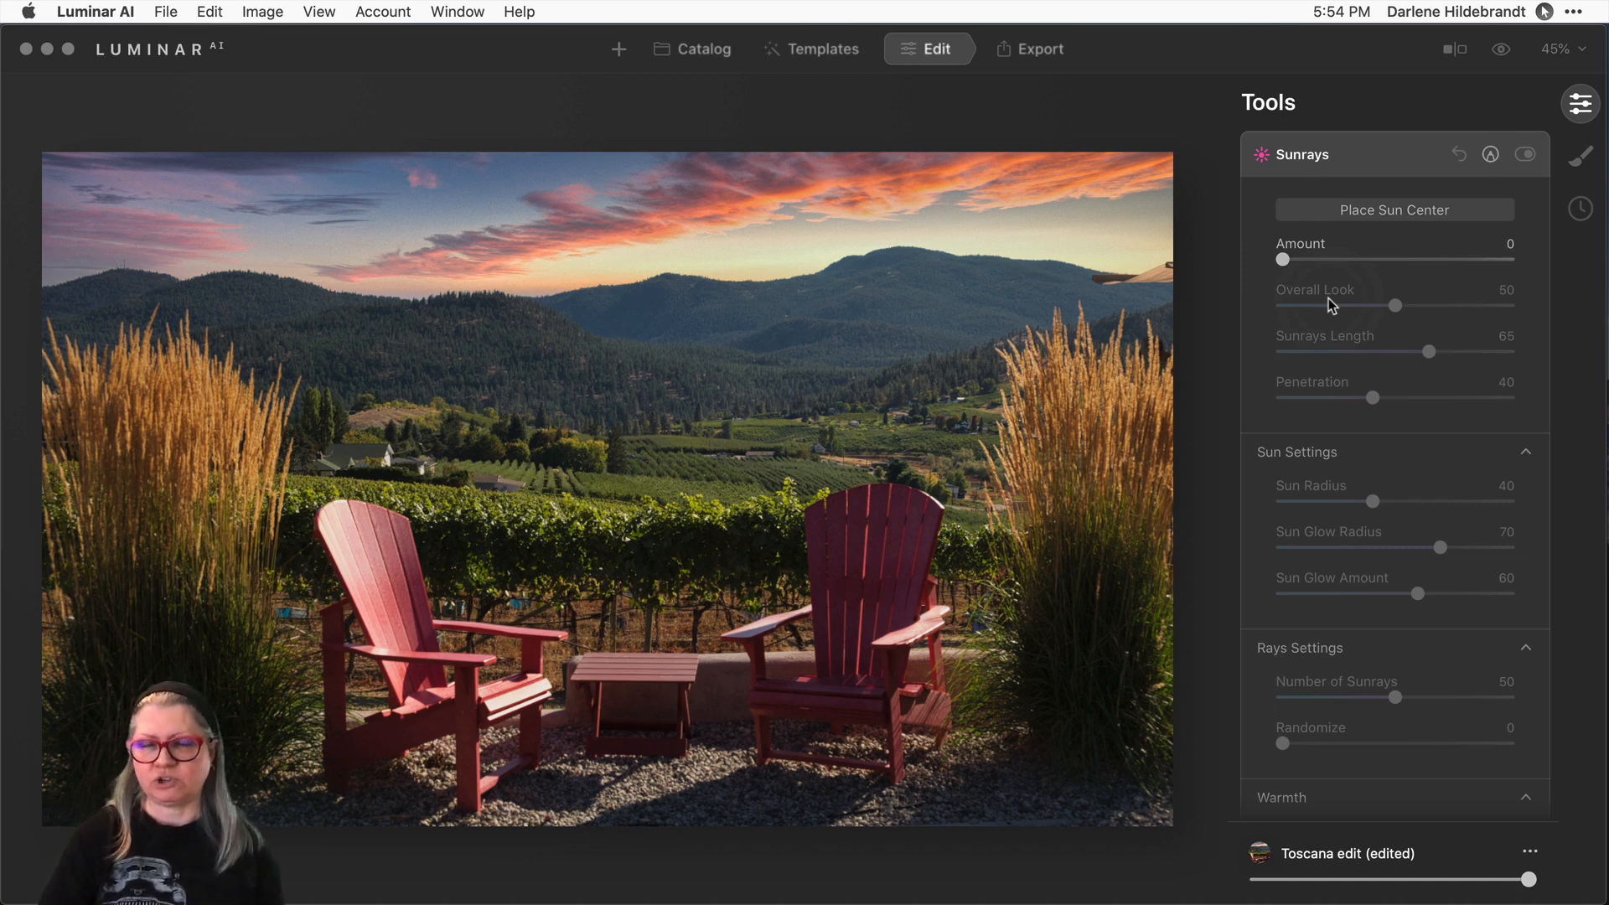
click(1285, 261)
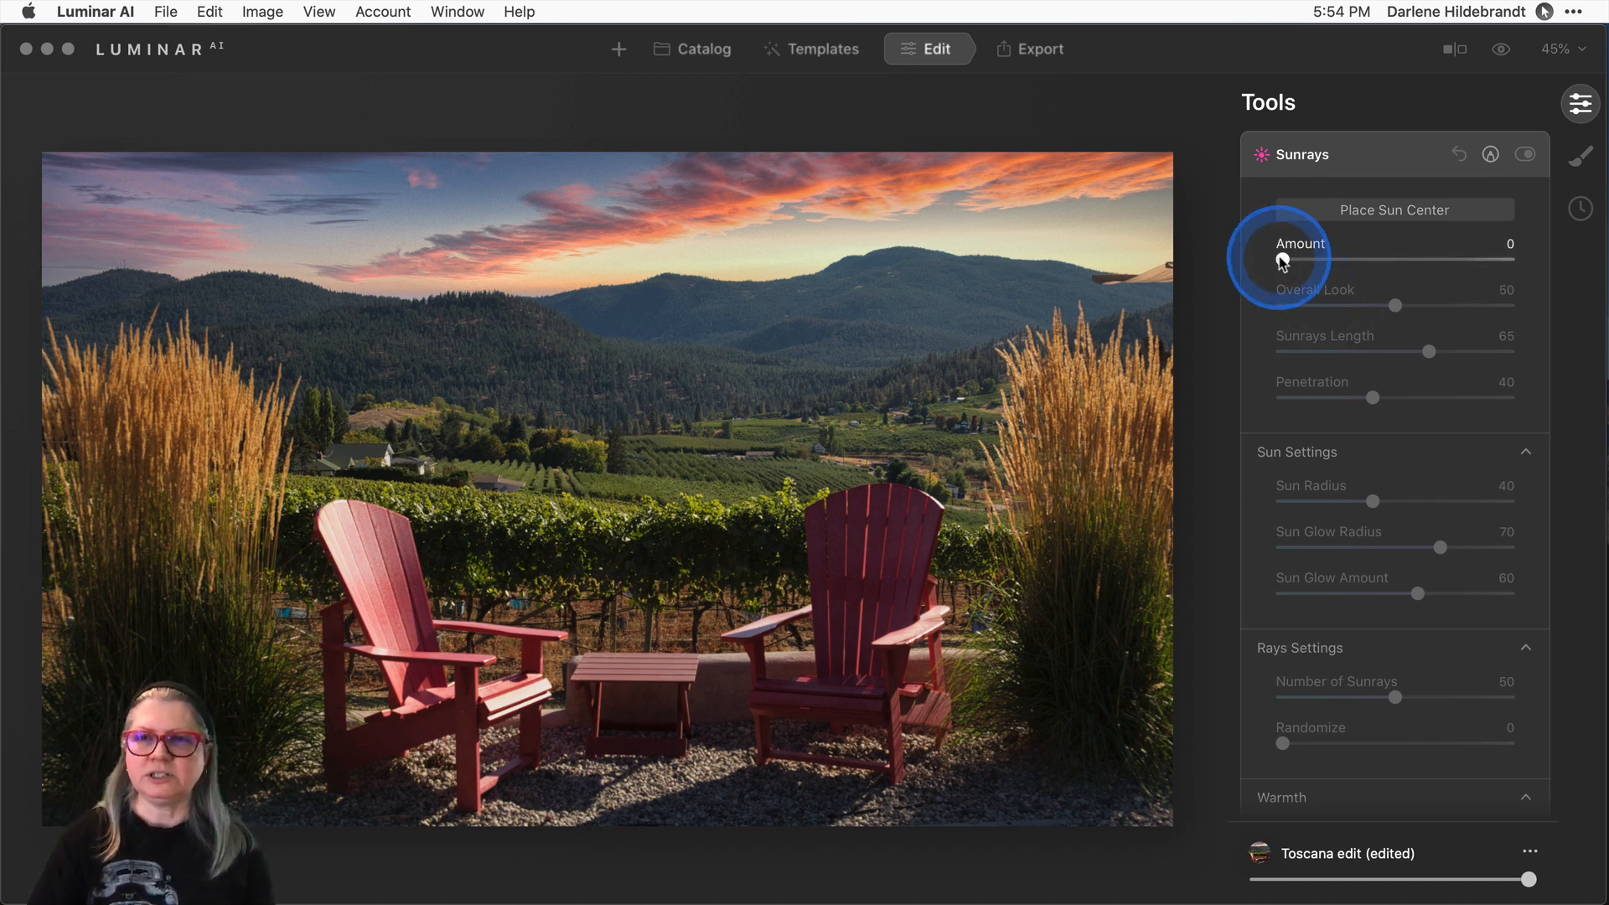
drag(1283, 261, 1394, 262)
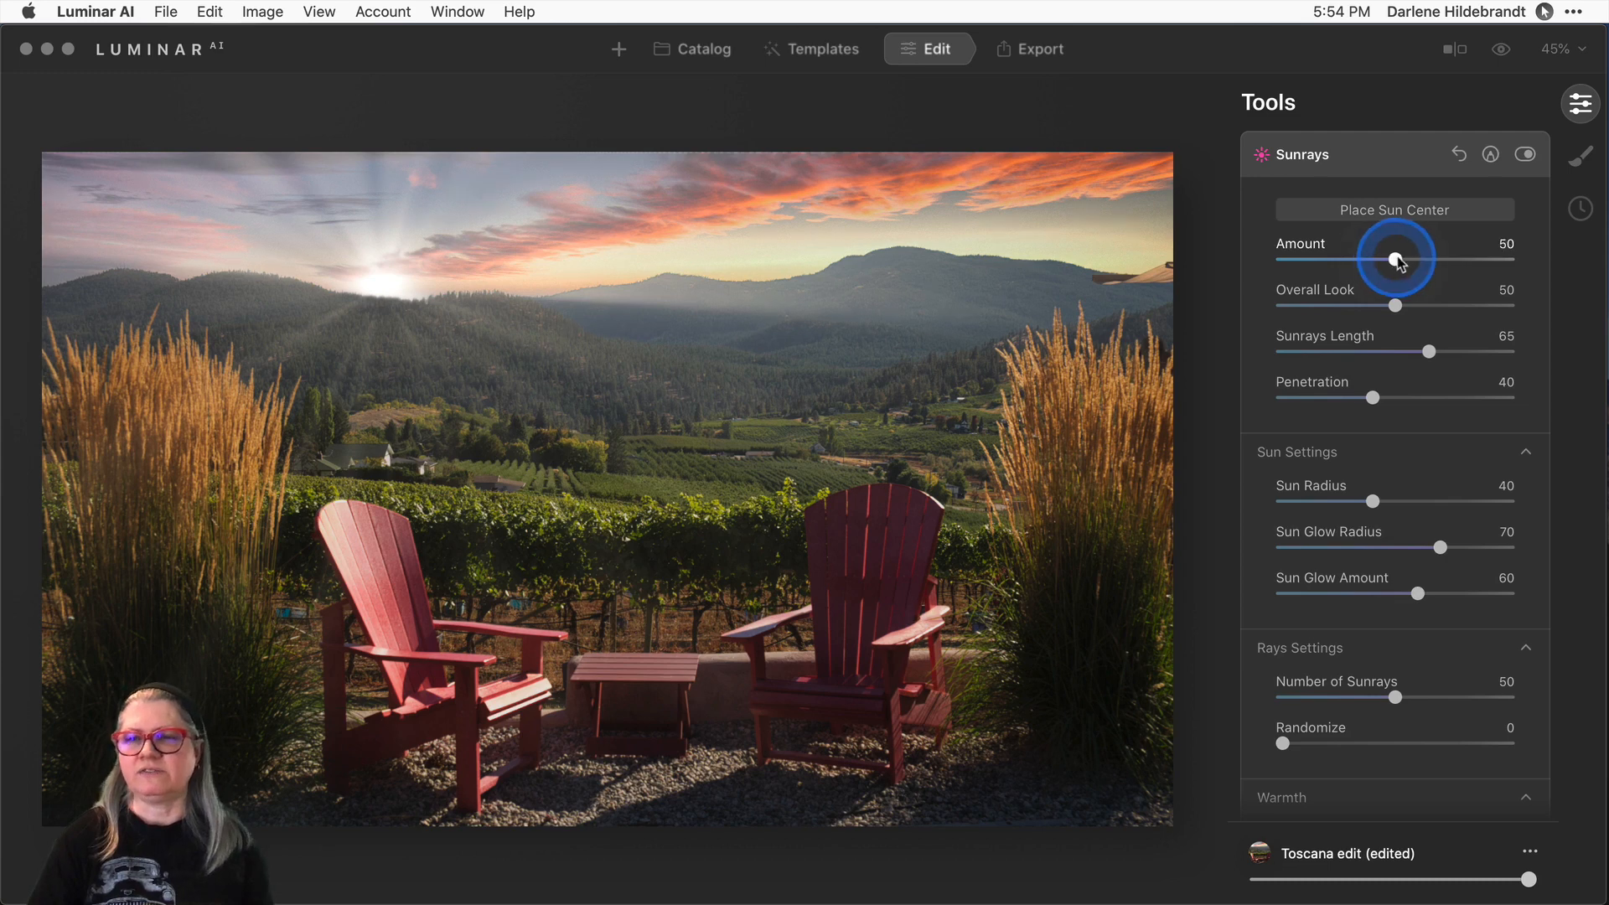
mouse_move(1397, 258)
mouse_down()
mouse_move(1361, 258)
mouse_move(1392, 254)
mouse_up()
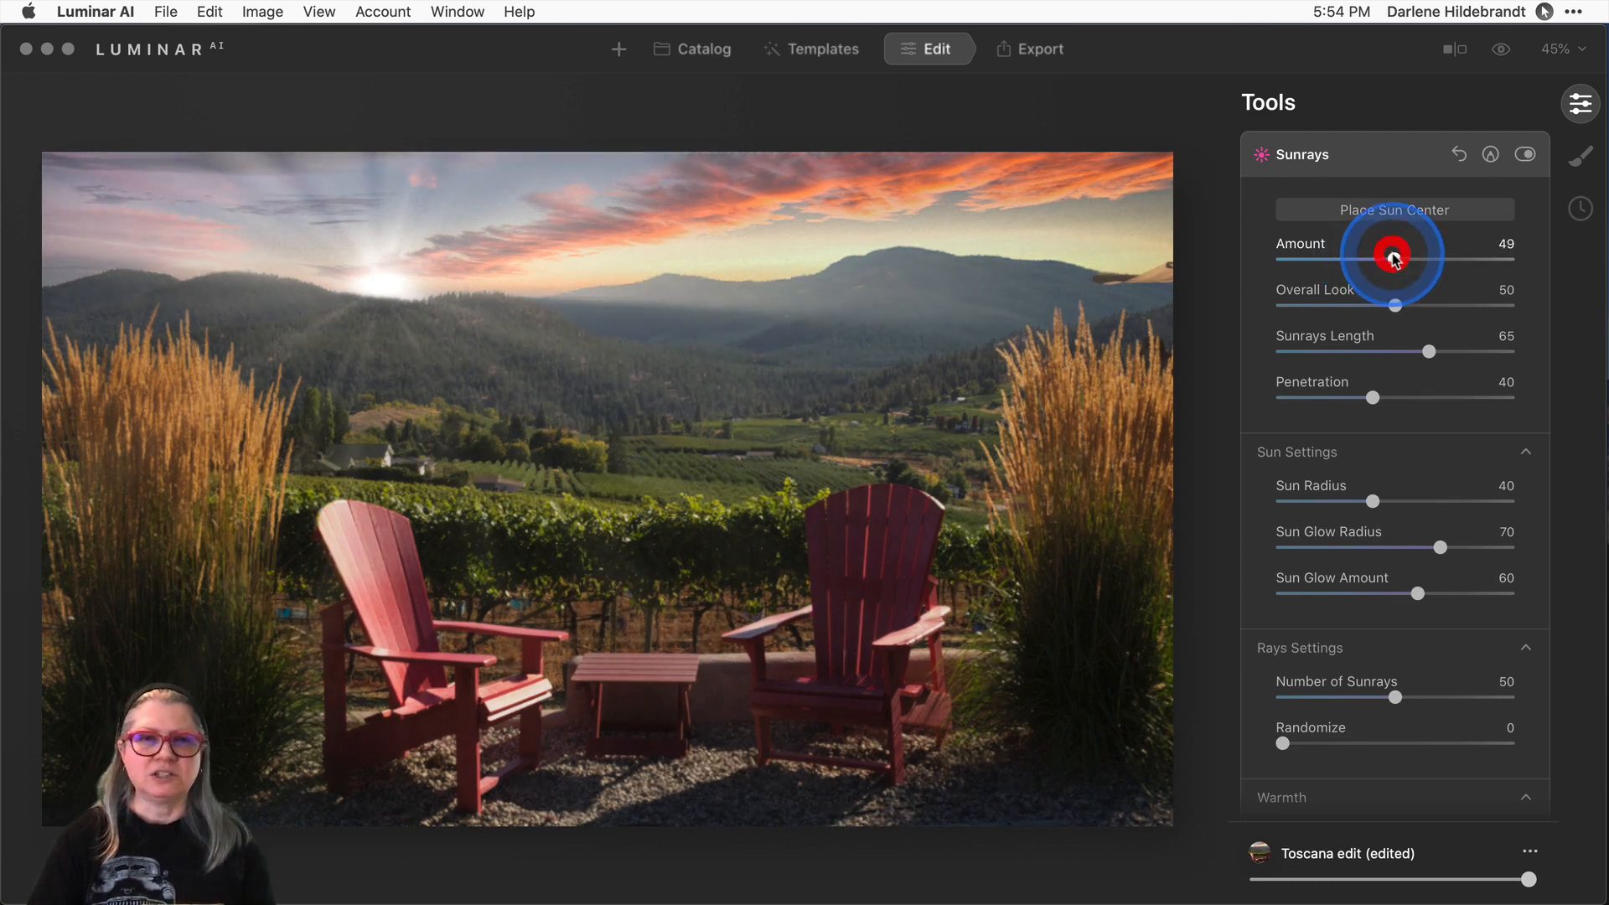
Try placing the sun center among the clouds above the distant mountain peak.
click(1383, 220)
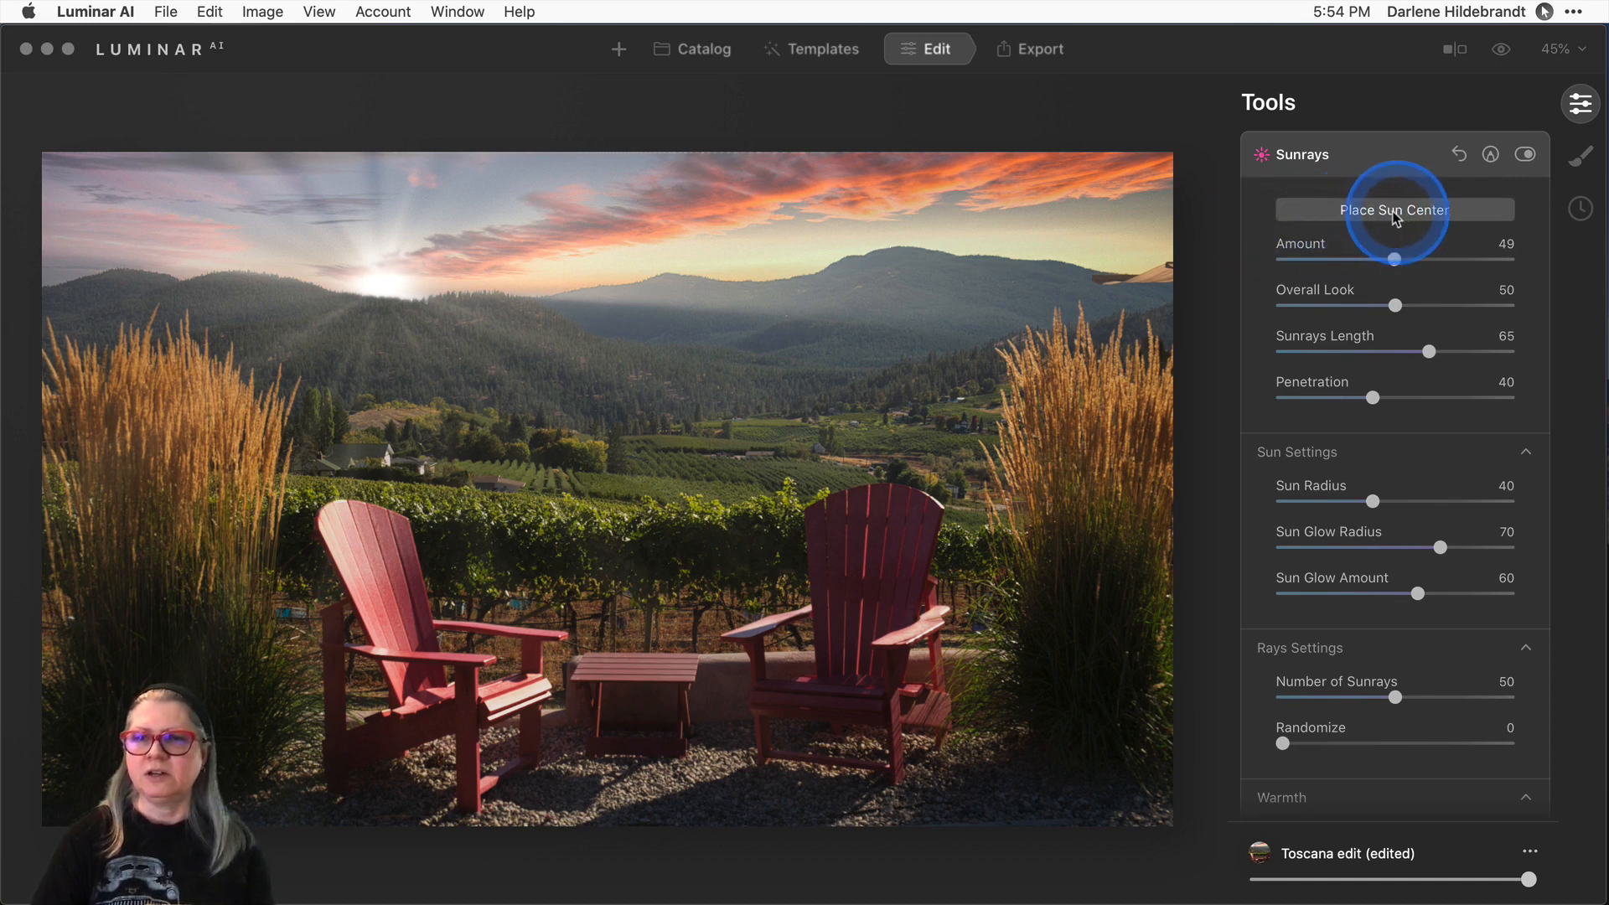
click(1401, 219)
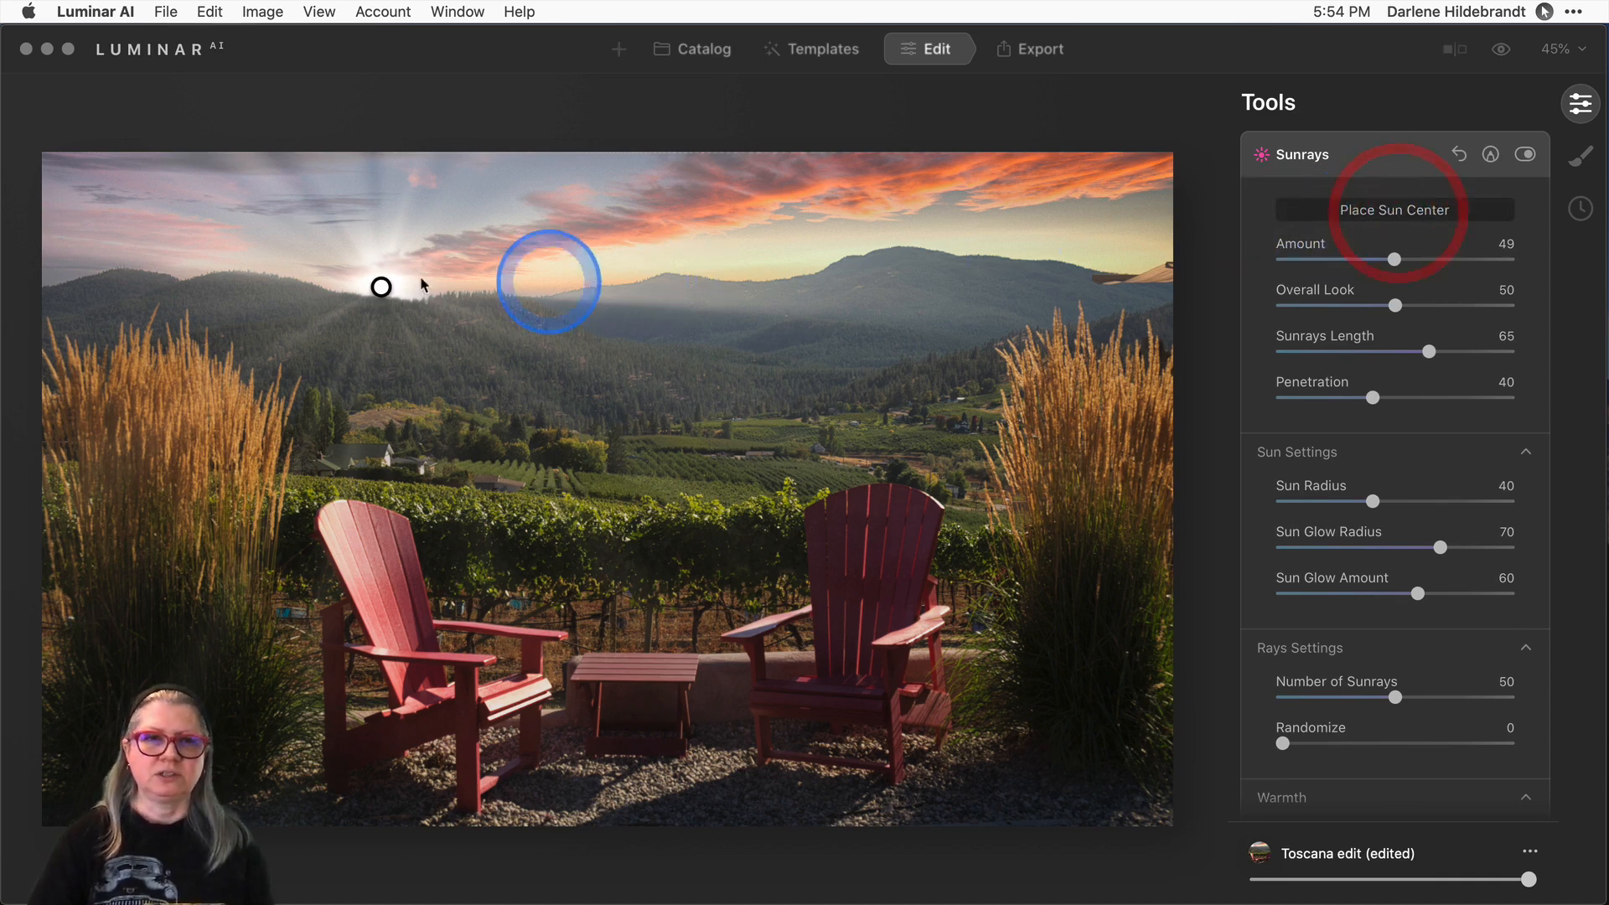
mouse_move(380, 287)
mouse_down()
mouse_move(671, 280)
mouse_move(716, 297)
mouse_move(716, 327)
mouse_move(788, 281)
mouse_move(897, 255)
mouse_move(890, 177)
mouse_up()
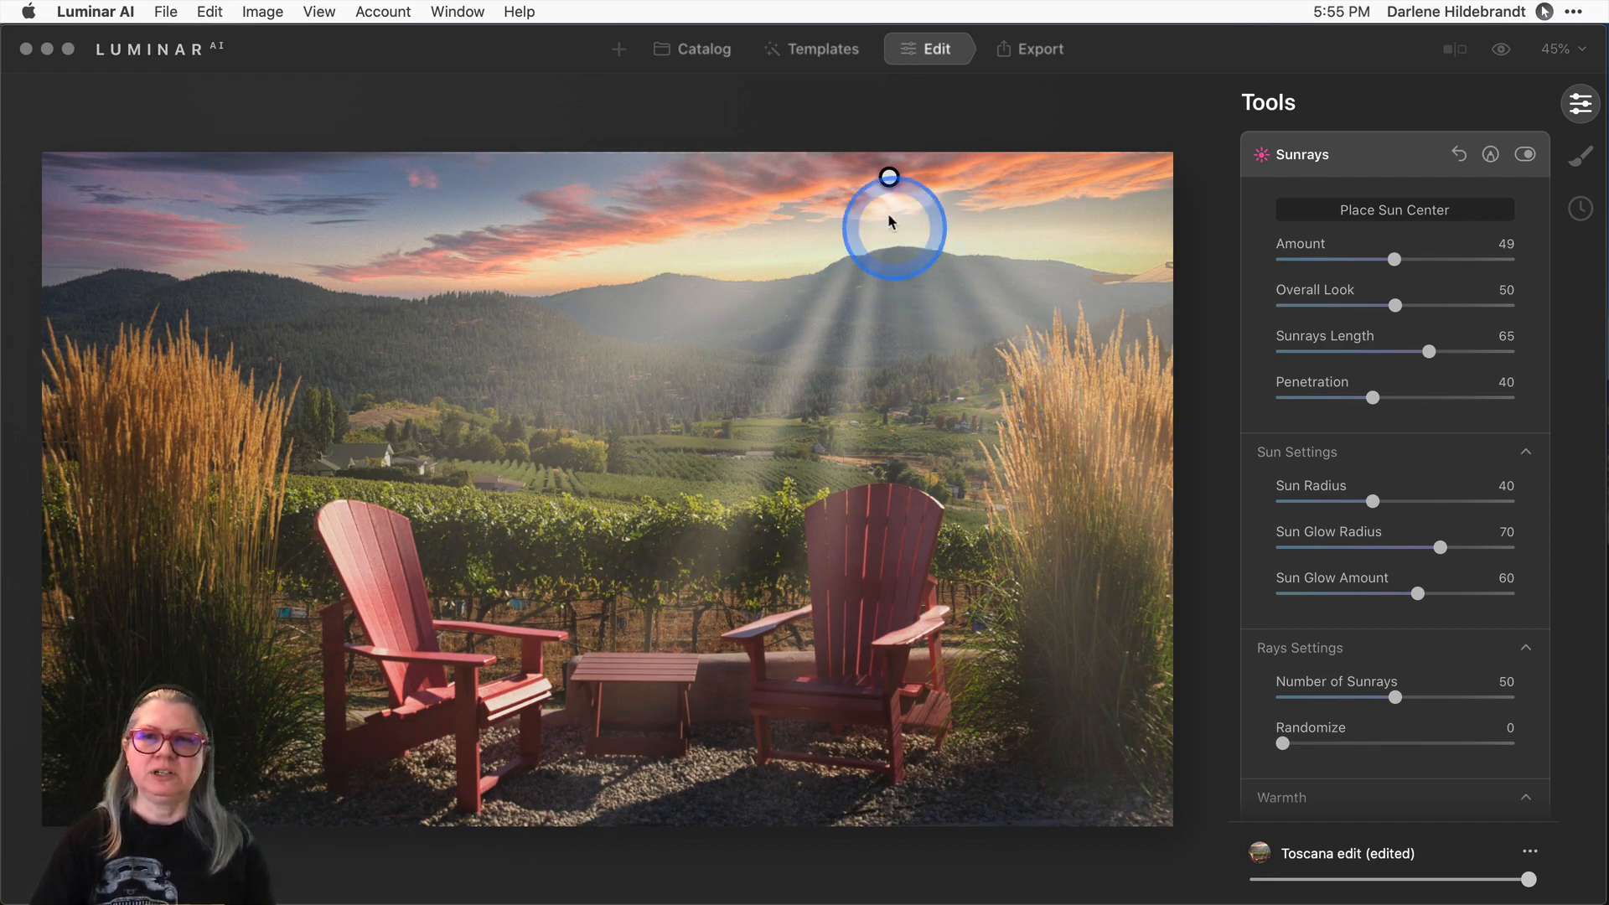
mouse_move(890, 177)
mouse_down()
mouse_move(969, 176)
mouse_move(880, 176)
mouse_up()
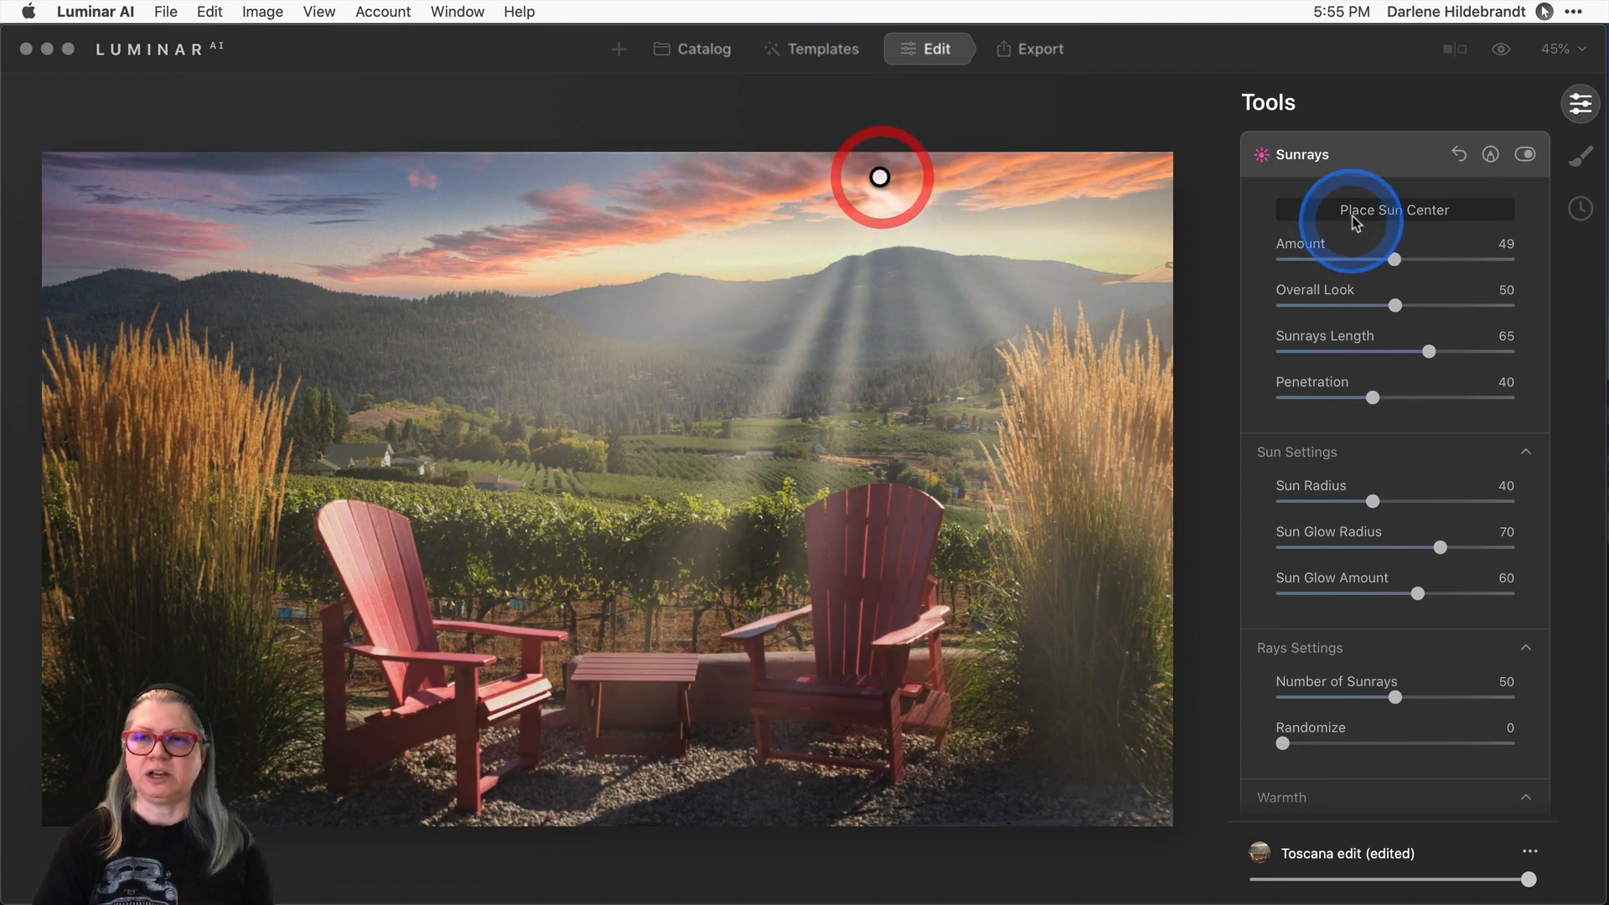
click(1363, 211)
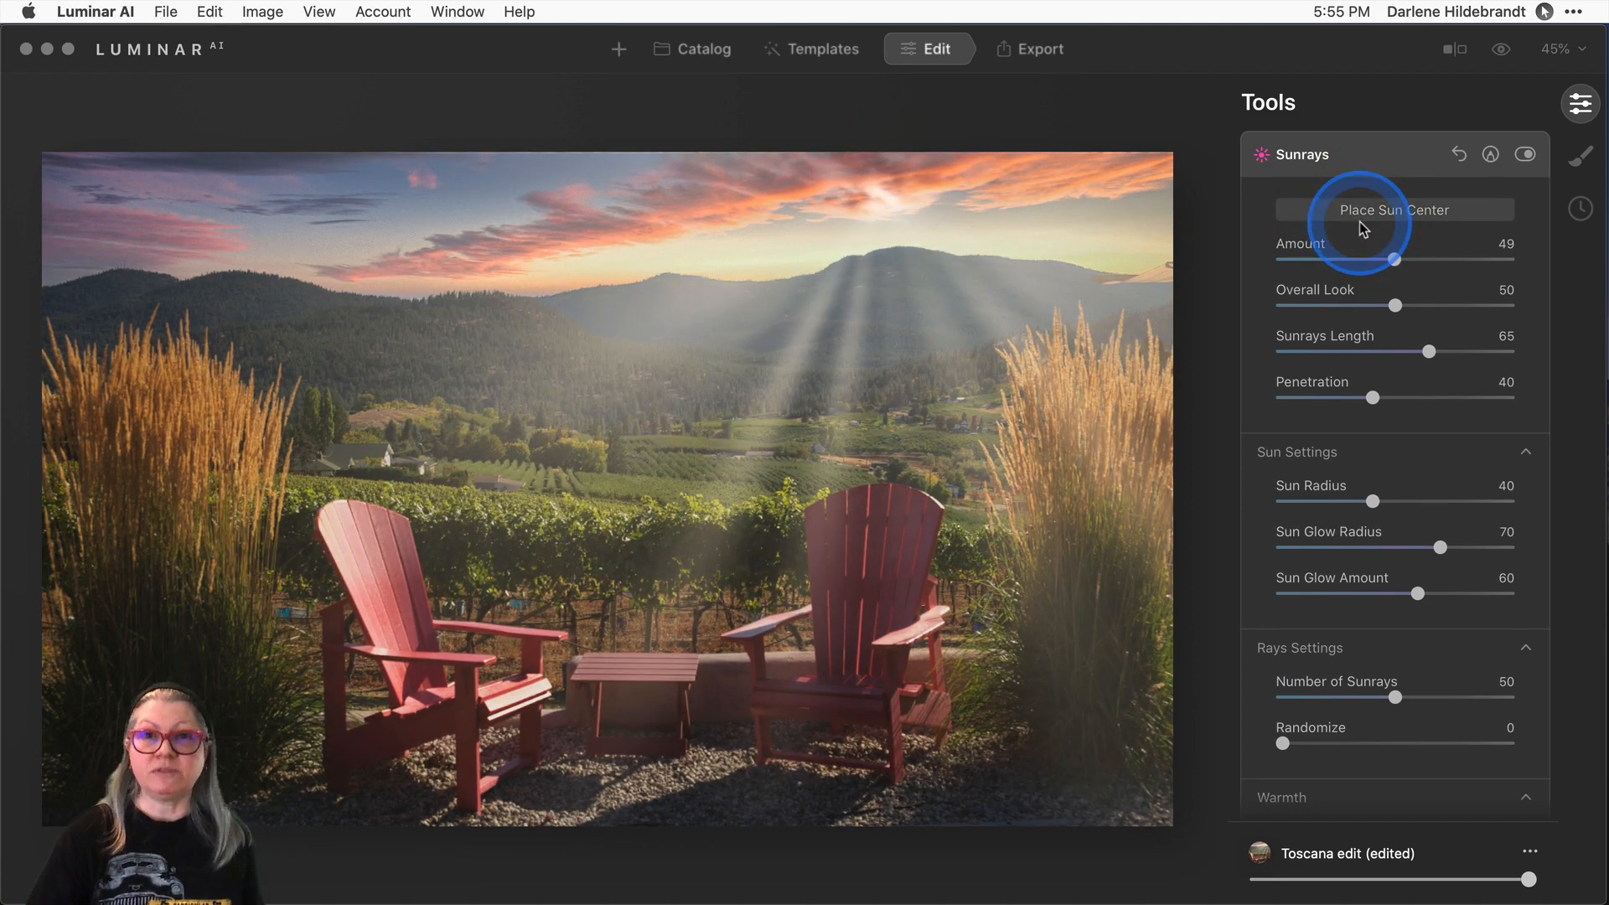
Move the sun center just outside the photo's right edge, near the top, so the rays enter from the side.
click(1364, 211)
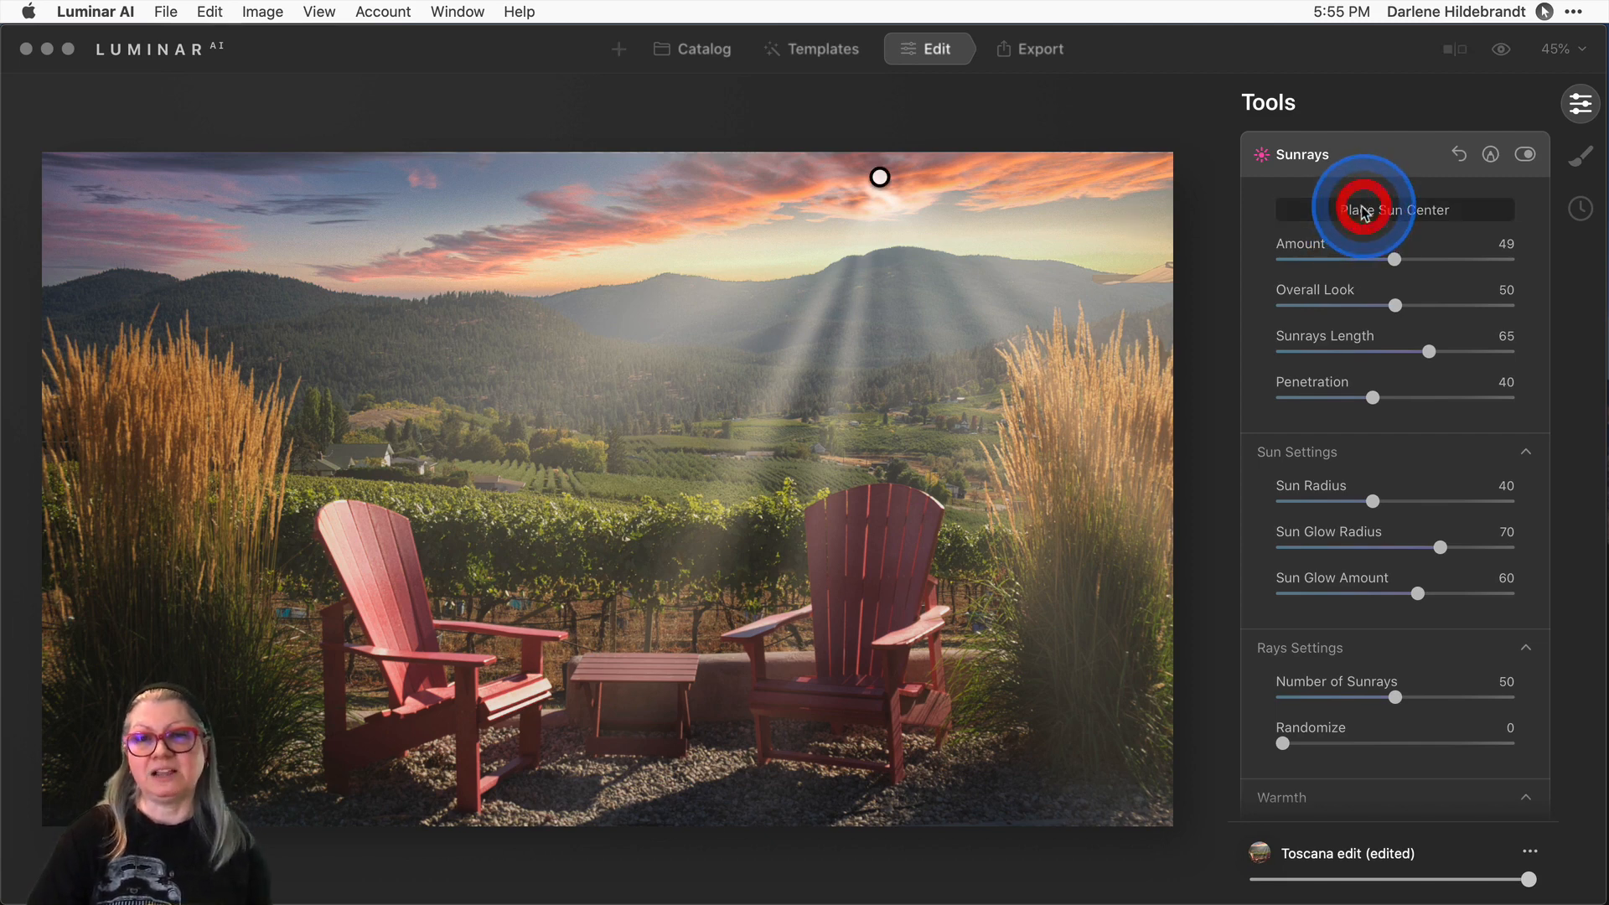
mouse_move(880, 176)
mouse_down()
mouse_move(1085, 207)
mouse_move(1199, 194)
mouse_up()
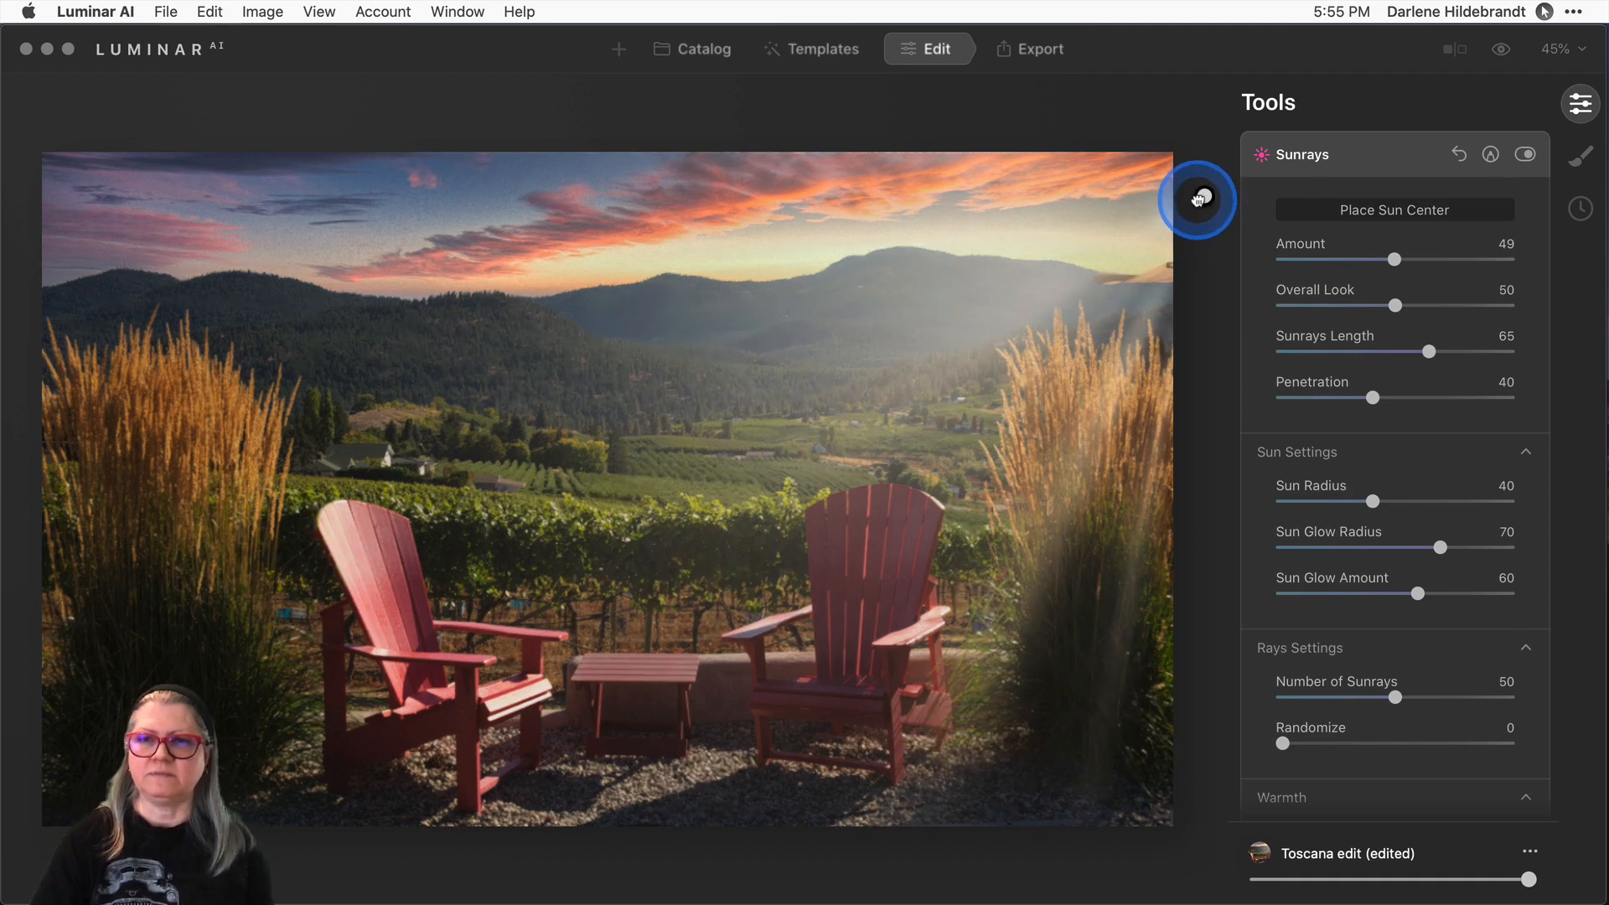
click(1198, 199)
click(1374, 212)
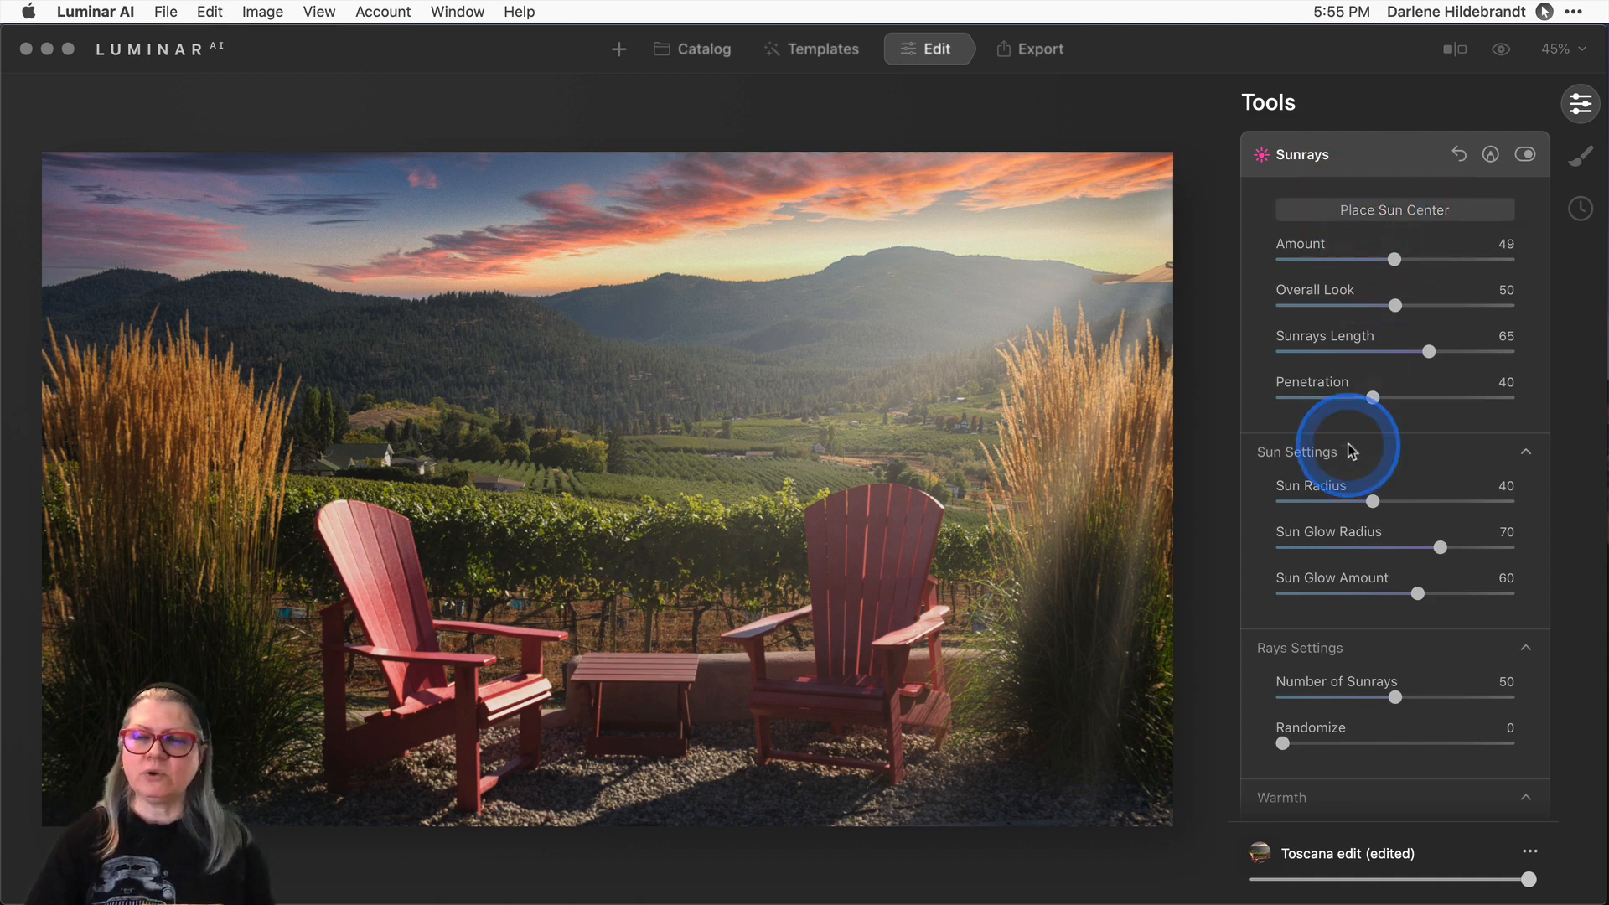
scroll(1351, 451, up, 3)
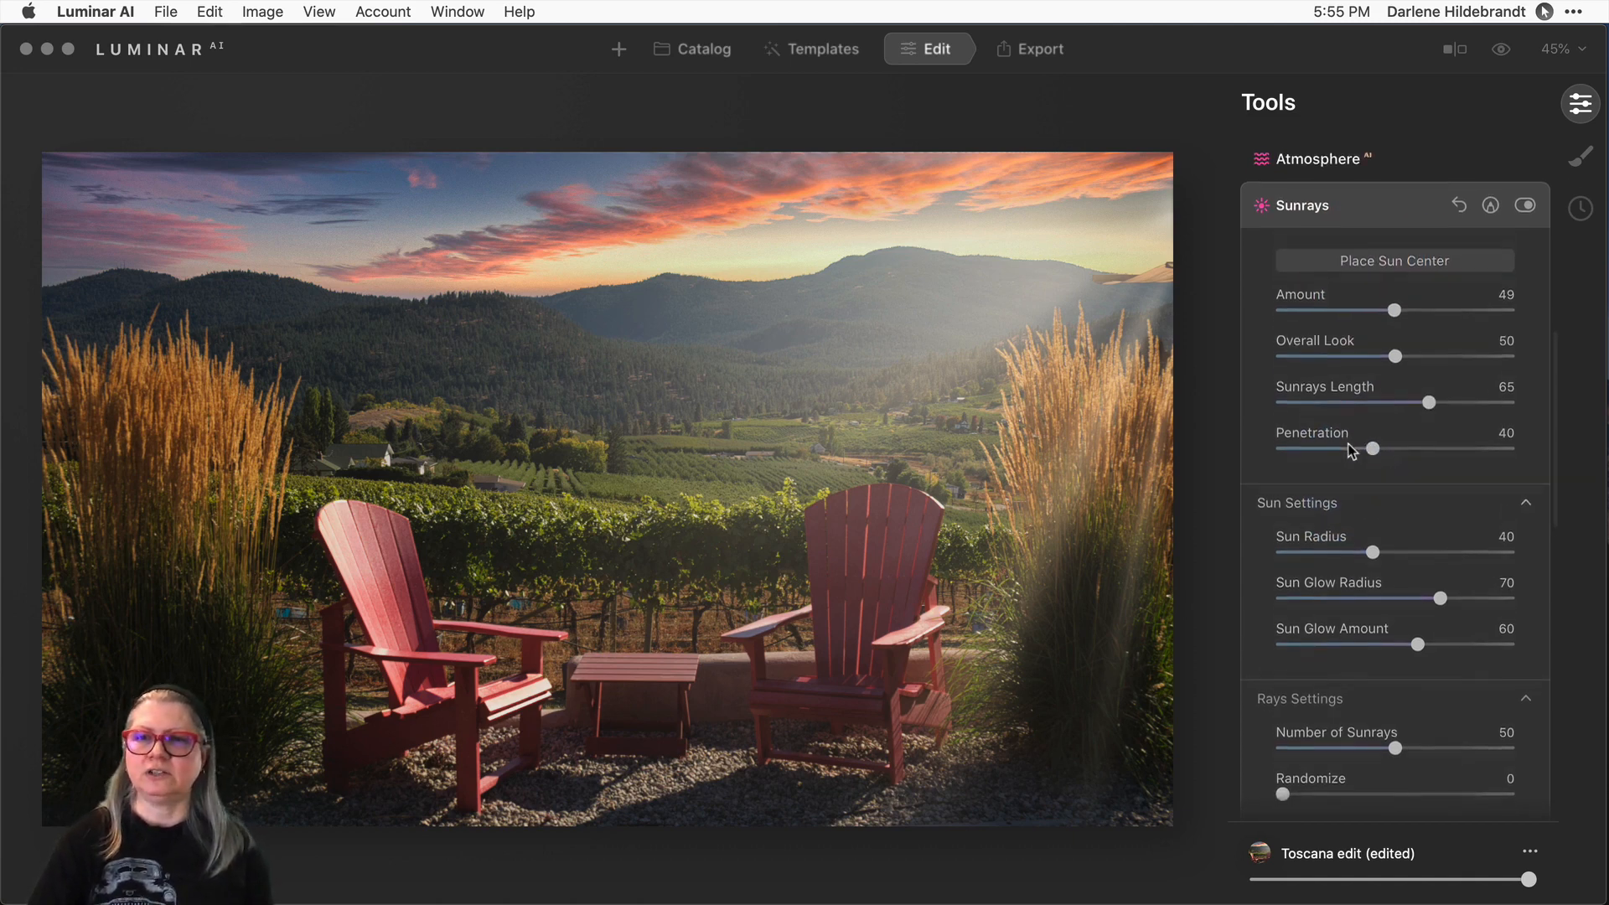
Try an Overall Look of 82 for the sunrays and reset that setting to its default.
scroll(1351, 451, down, 3)
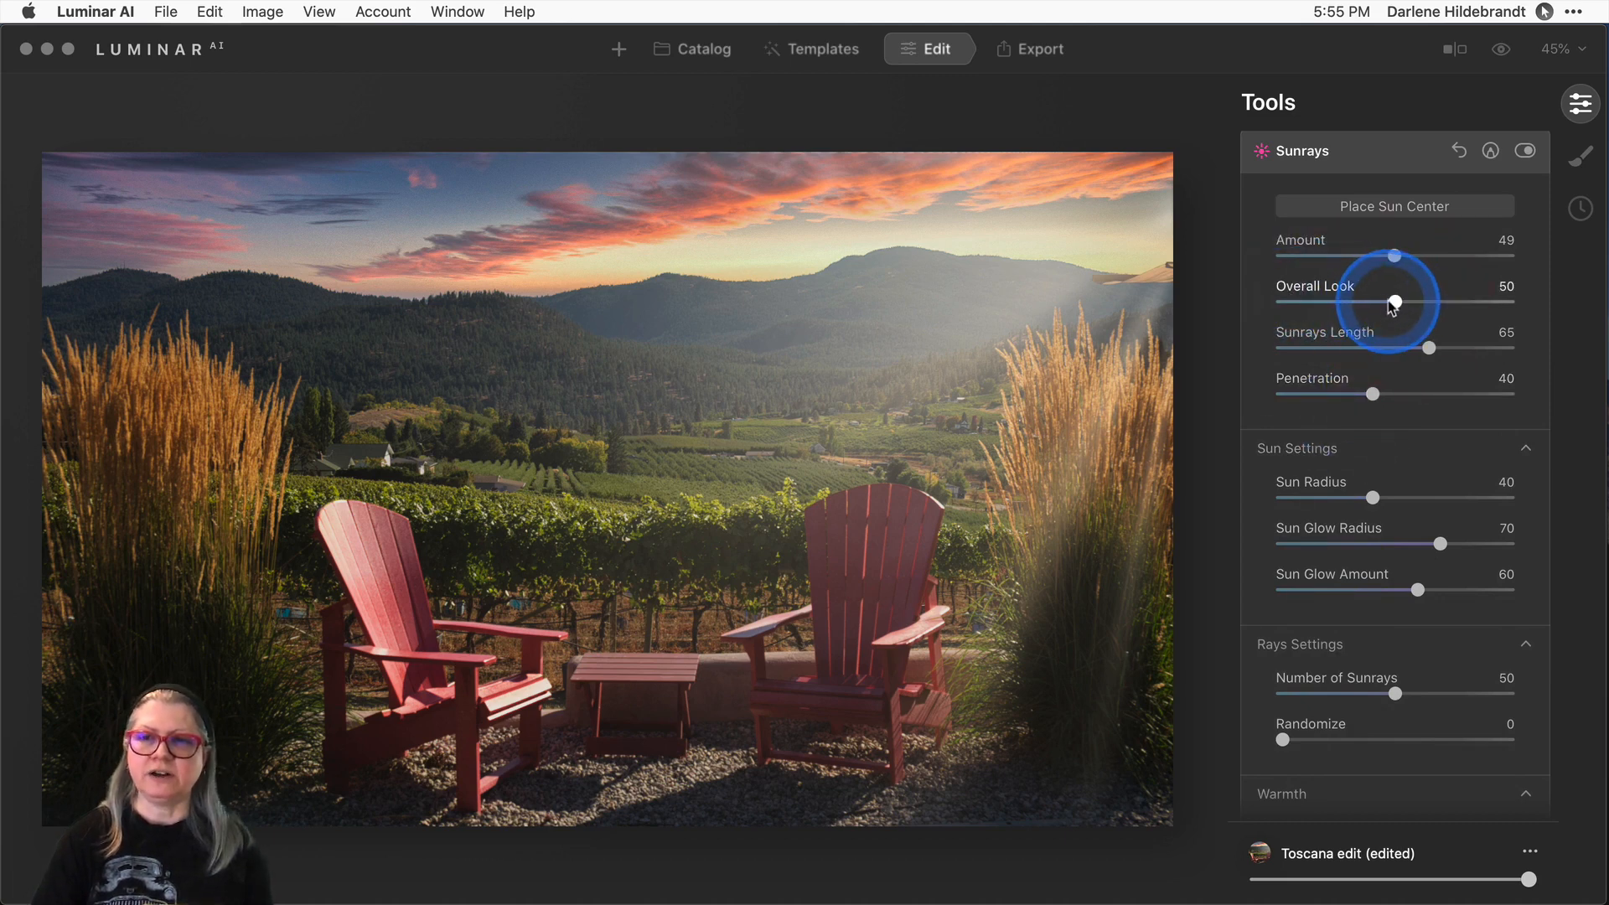
drag(1394, 302, 1469, 306)
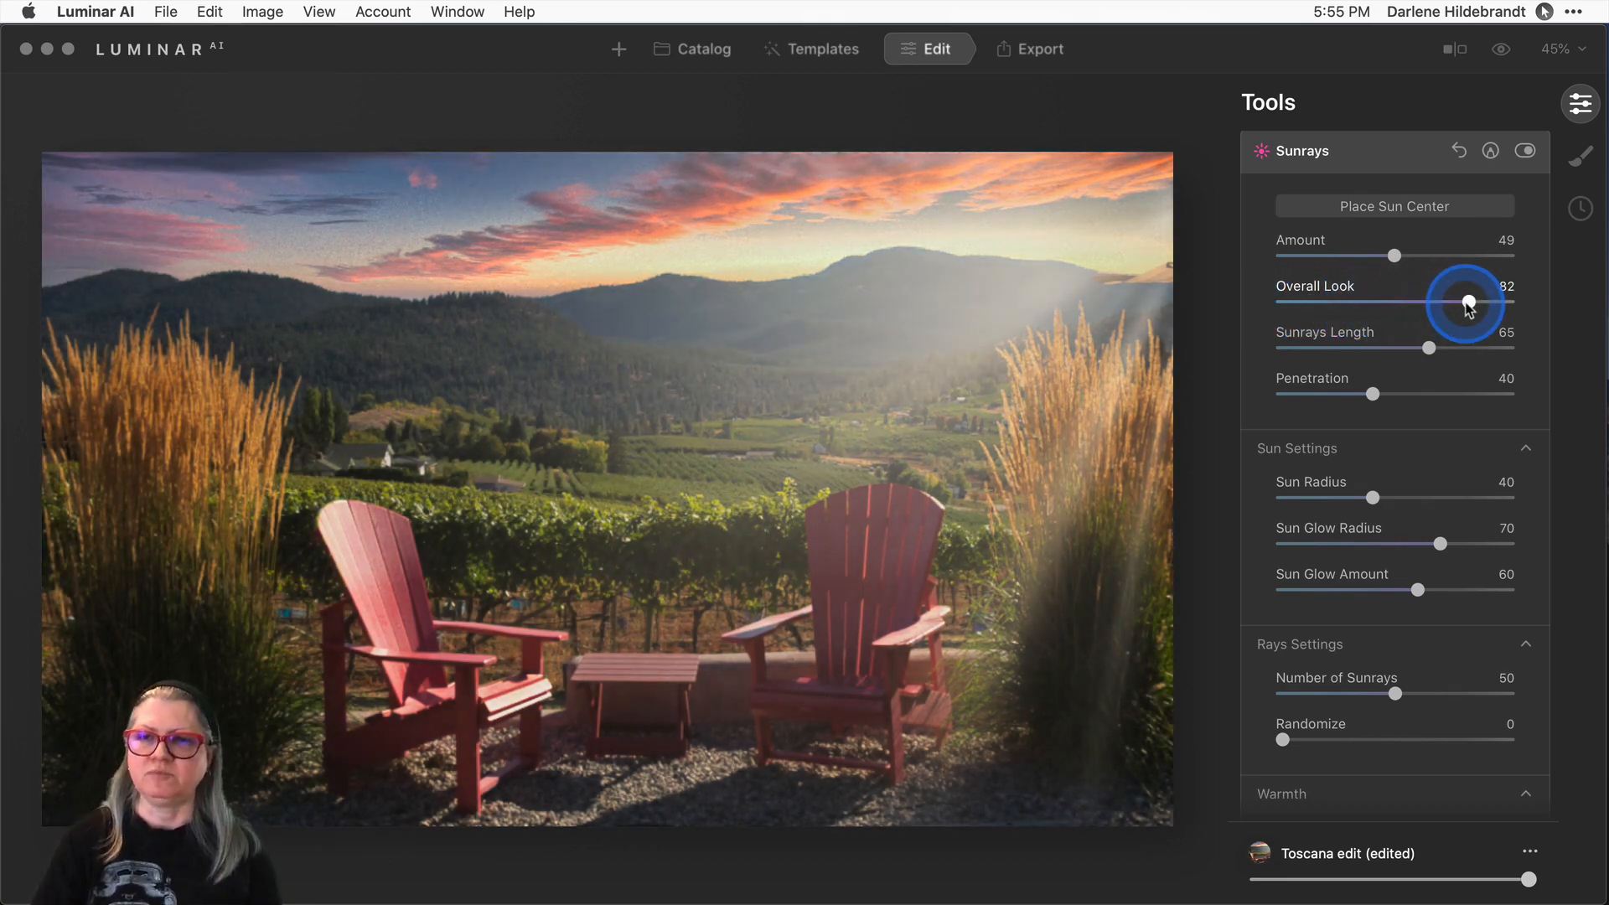
double_click(1468, 305)
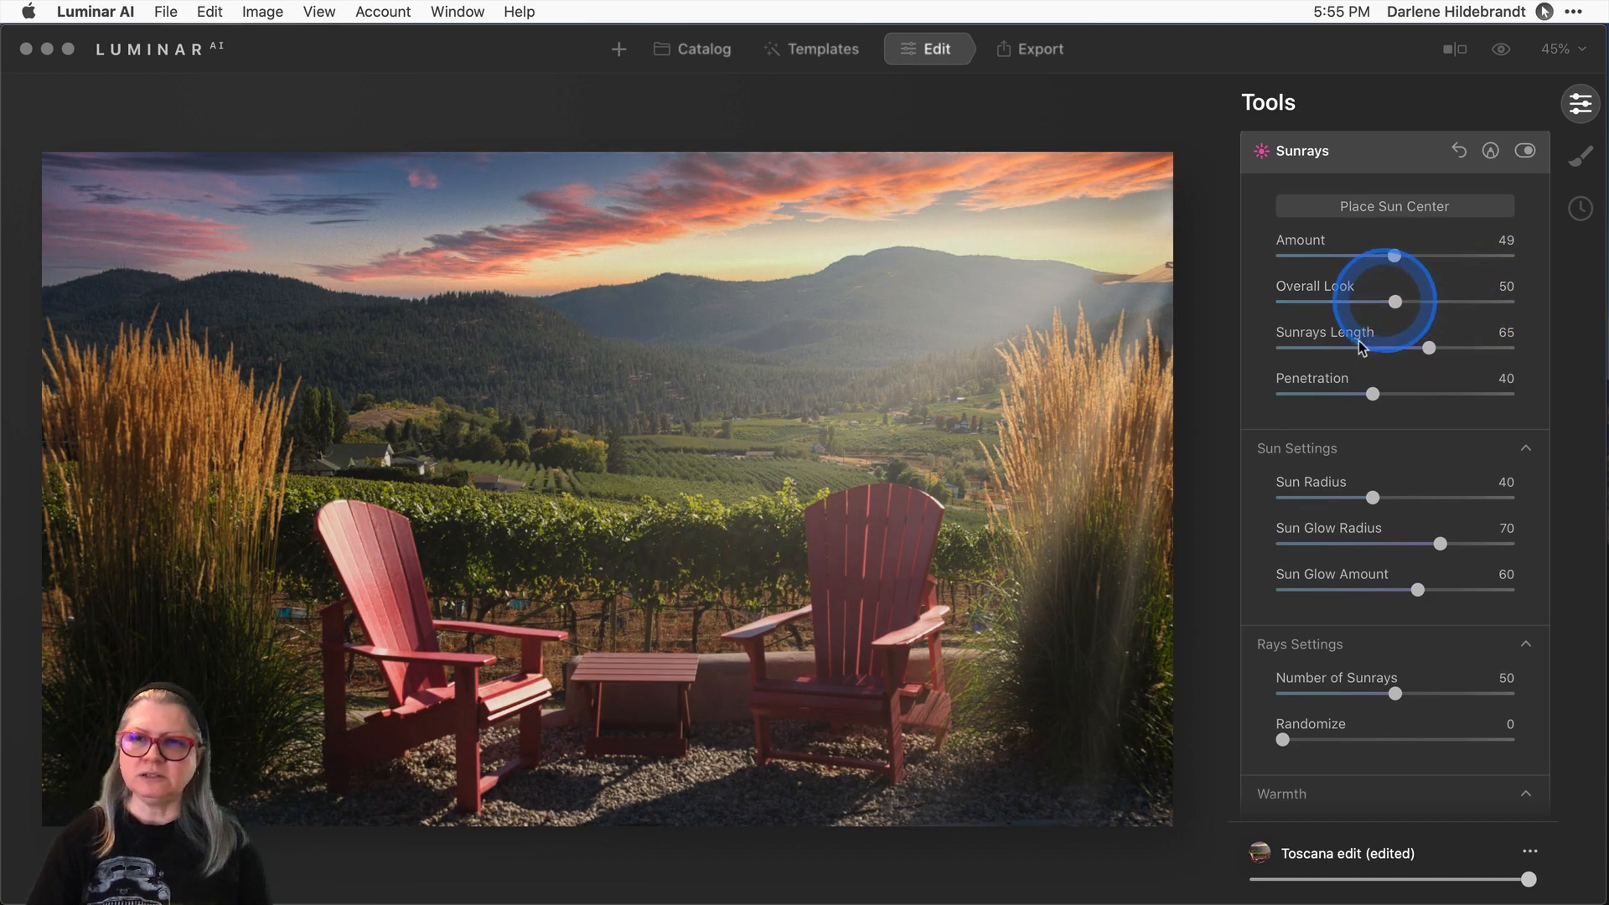
Set the Sunrays Length to 71 and the Penetration to 33.
mouse_move(1429, 348)
mouse_down()
mouse_move(1482, 352)
mouse_move(1343, 348)
mouse_move(1443, 347)
mouse_up()
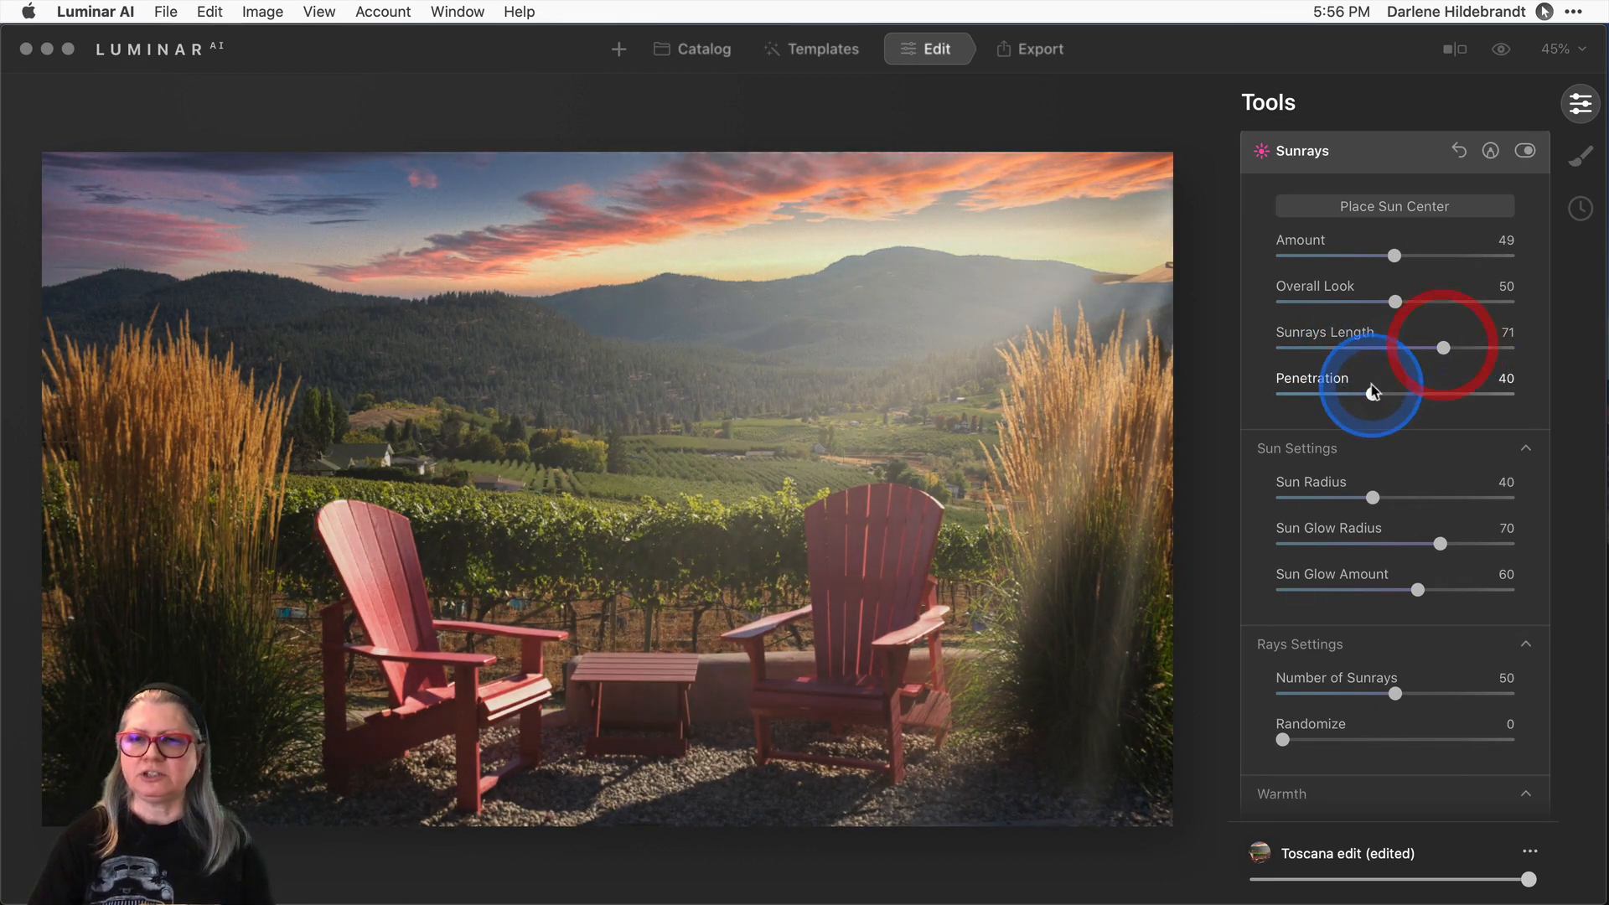
mouse_move(1372, 396)
mouse_down()
mouse_move(1479, 395)
mouse_move(1304, 388)
mouse_move(1490, 387)
mouse_move(1307, 384)
mouse_move(1359, 384)
mouse_up()
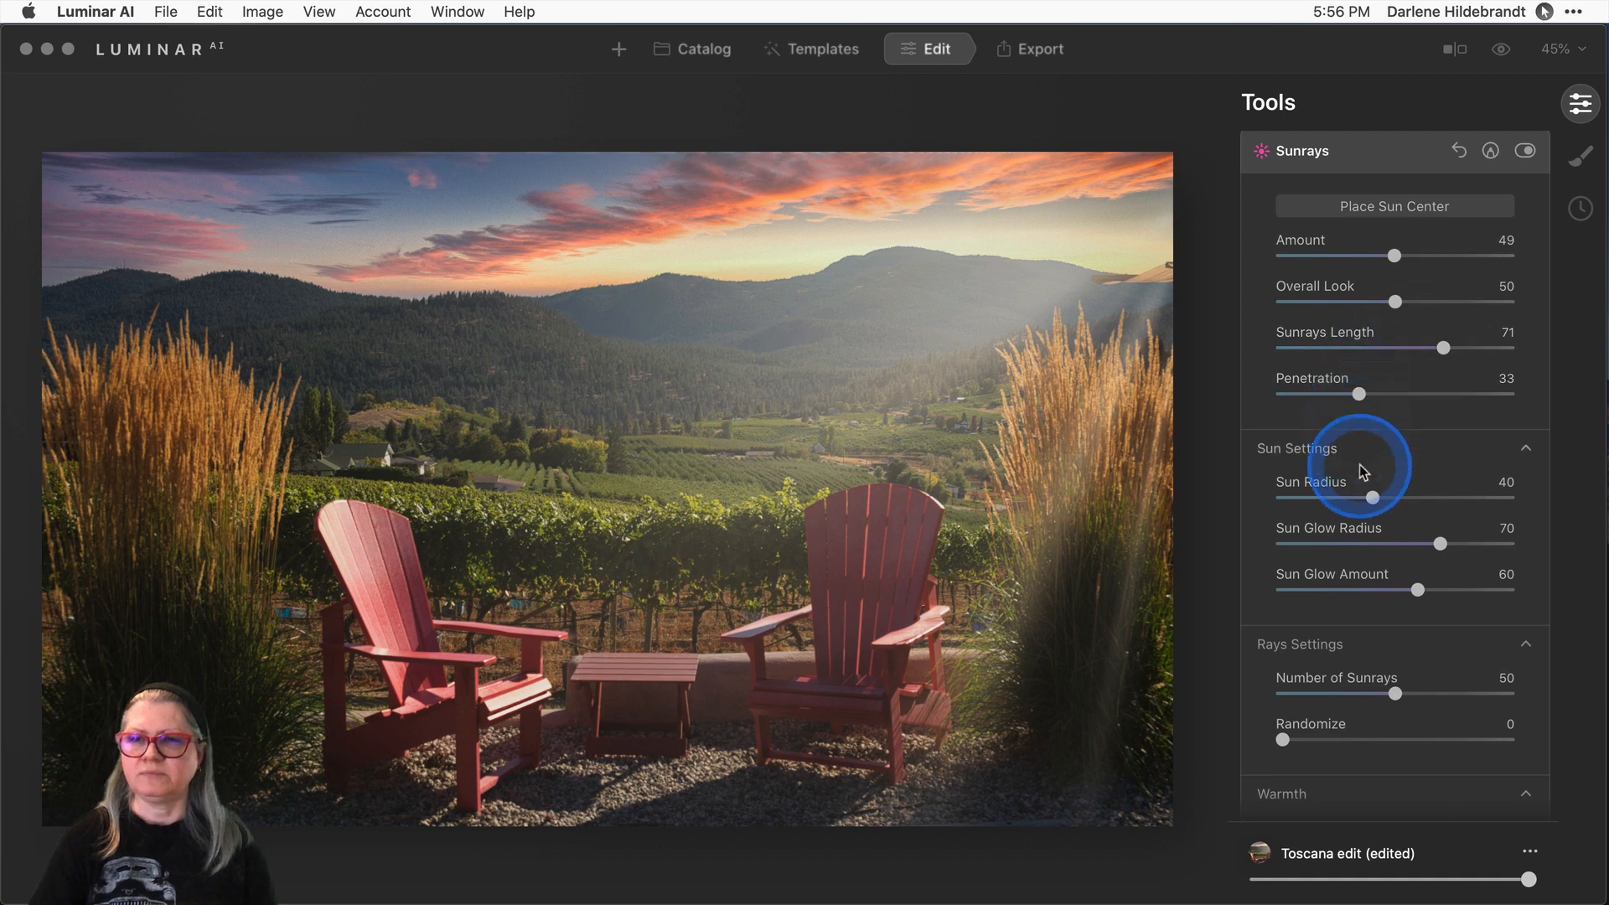
scroll(1360, 465, down, 3)
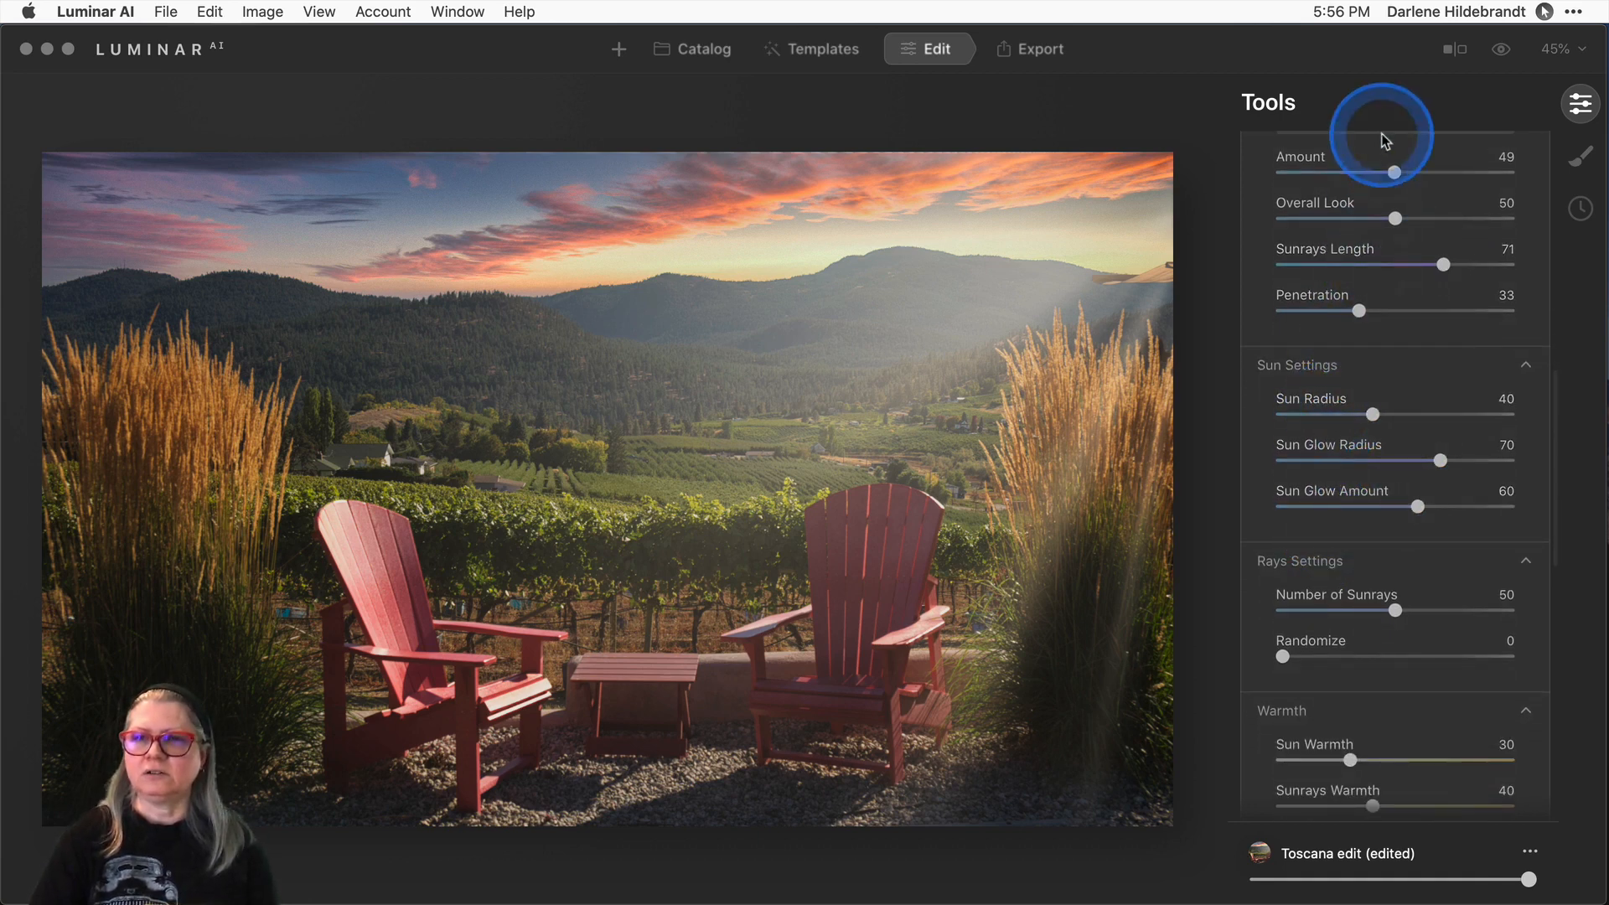
Place the sun center inside the photo, in the clouds near the upper-right corner.
scroll(1324, 413, up, 5)
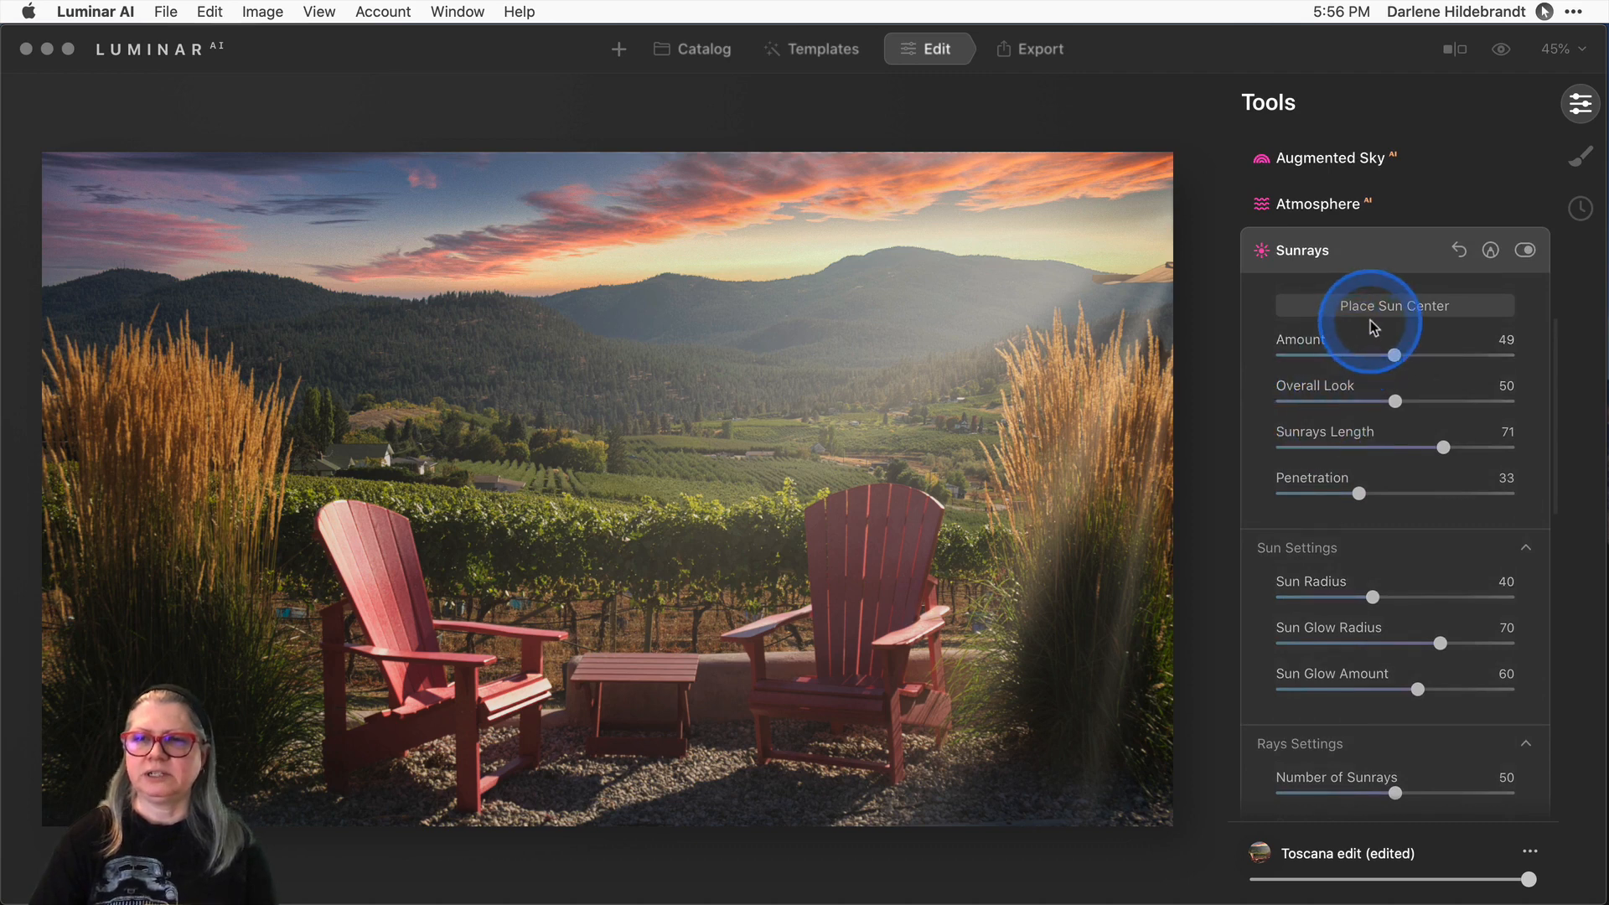
click(1372, 307)
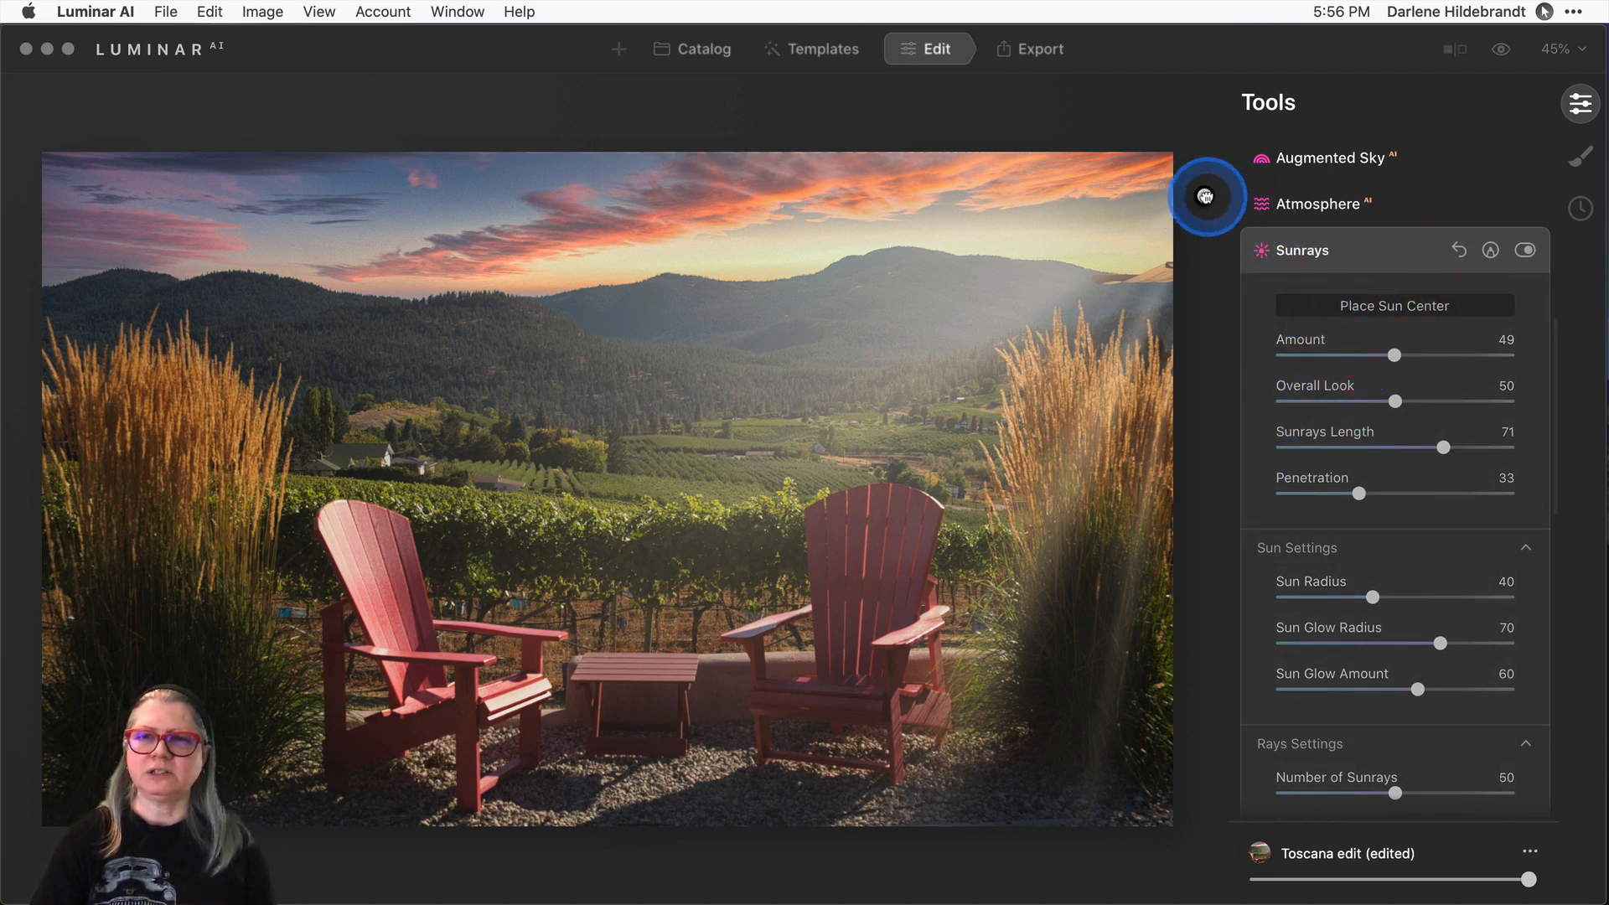
click(1093, 202)
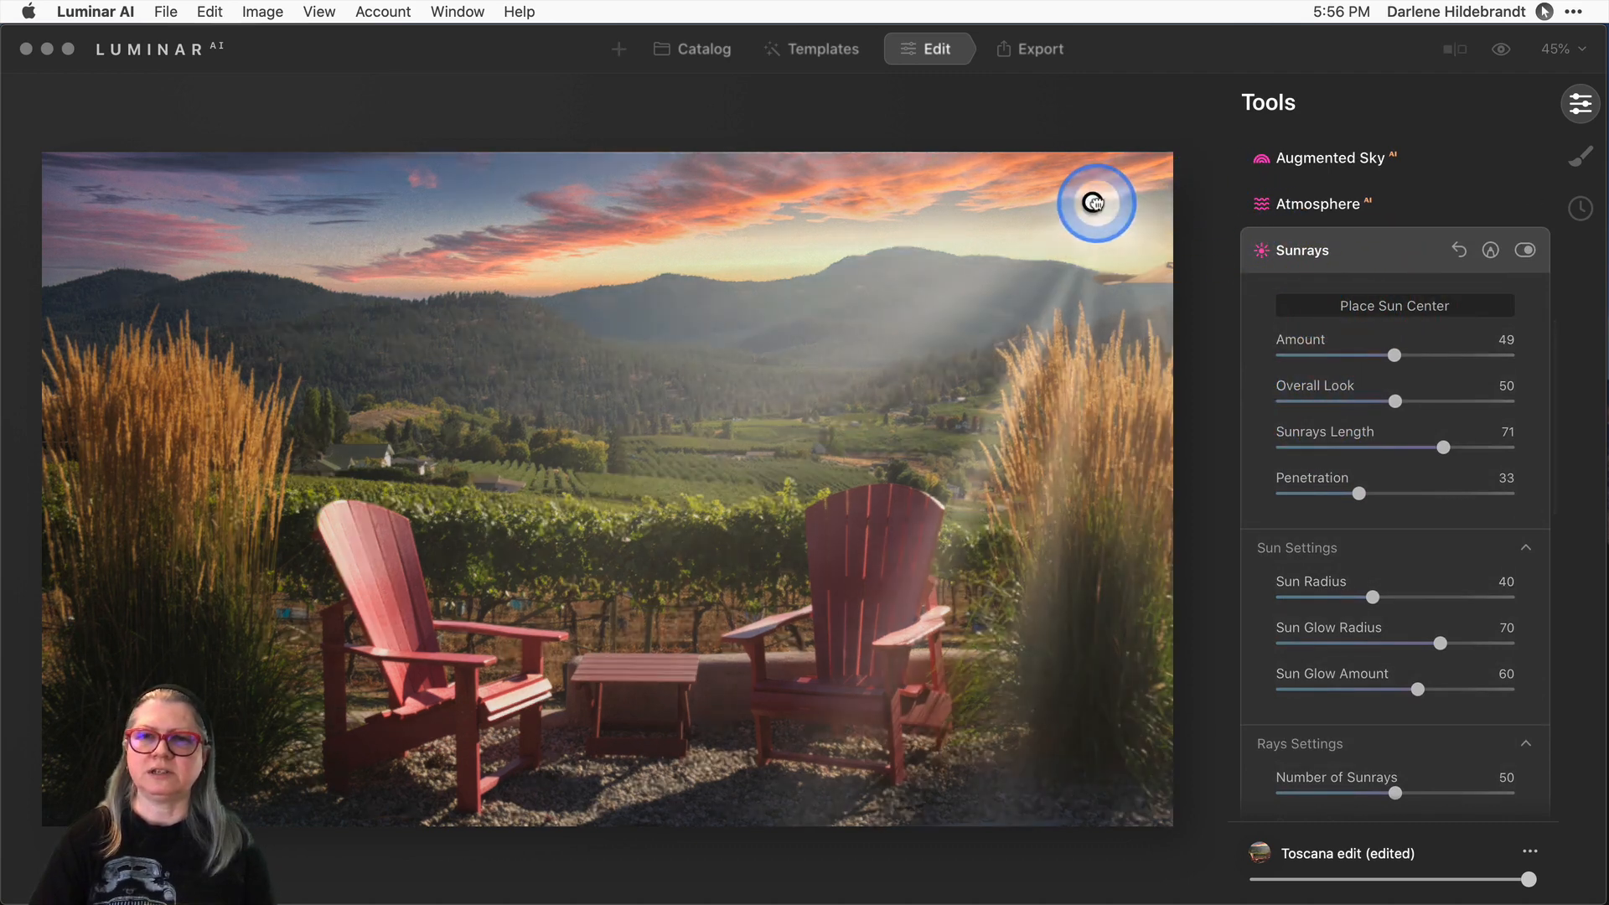
click(1322, 309)
Adjust the sun to a Sun Radius of 34, Sun Glow Radius of 49 and Sun Glow Amount of 28.
scroll(1328, 306, down, 5)
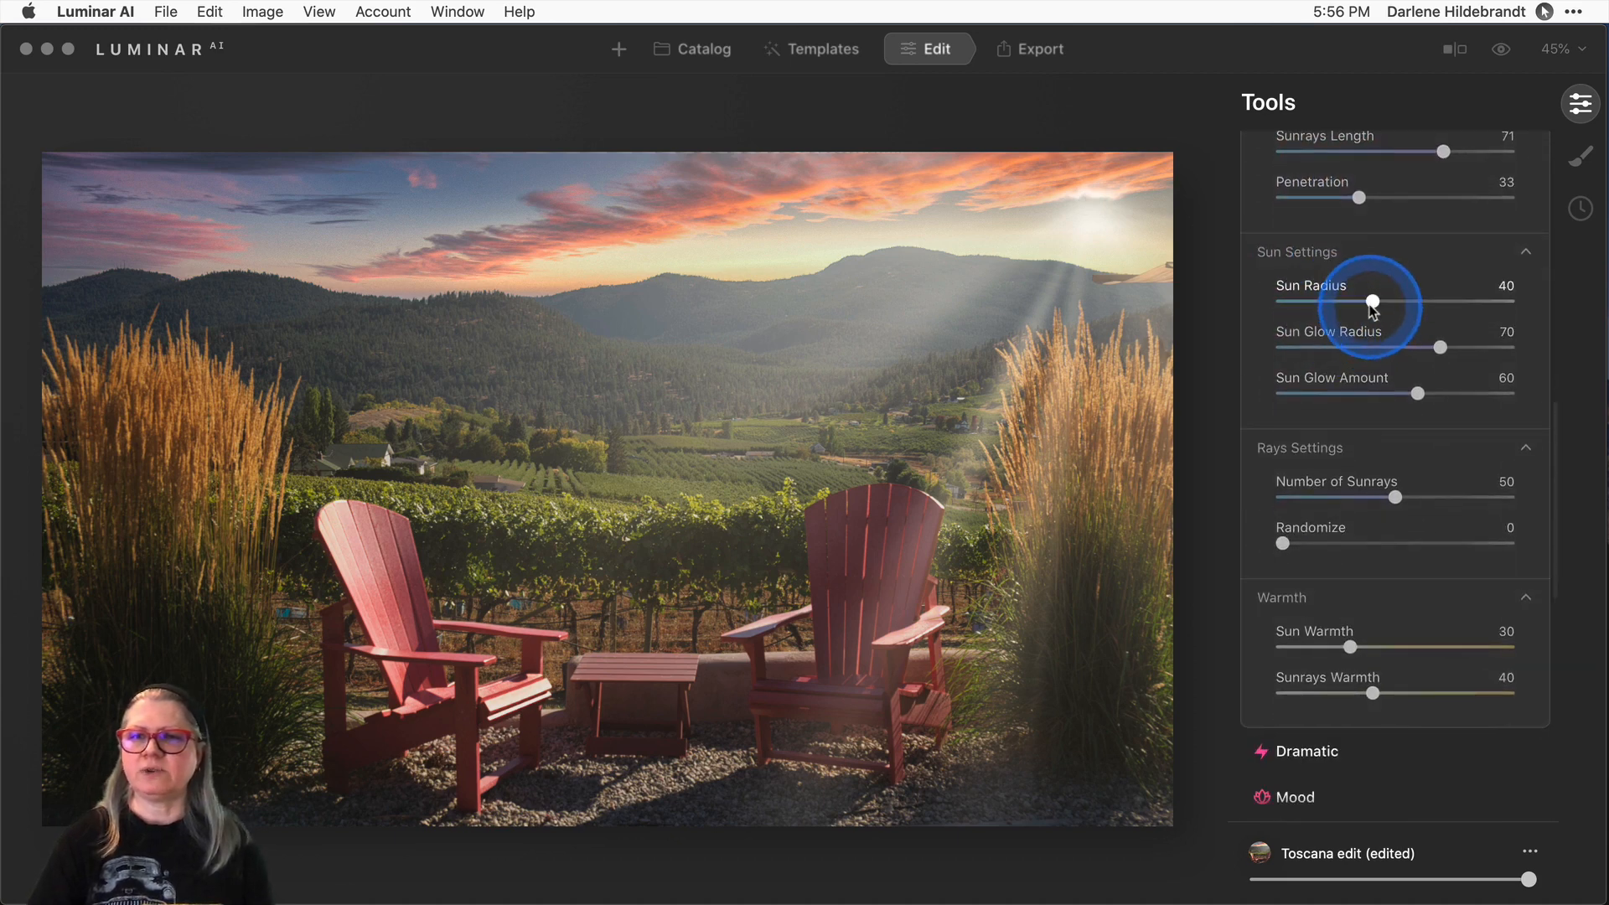
mouse_move(1372, 307)
mouse_down()
mouse_move(1487, 300)
mouse_move(1250, 302)
mouse_move(1462, 299)
mouse_move(1259, 295)
mouse_move(1340, 302)
mouse_up()
drag(1438, 347, 1393, 347)
drag(1408, 392, 1339, 392)
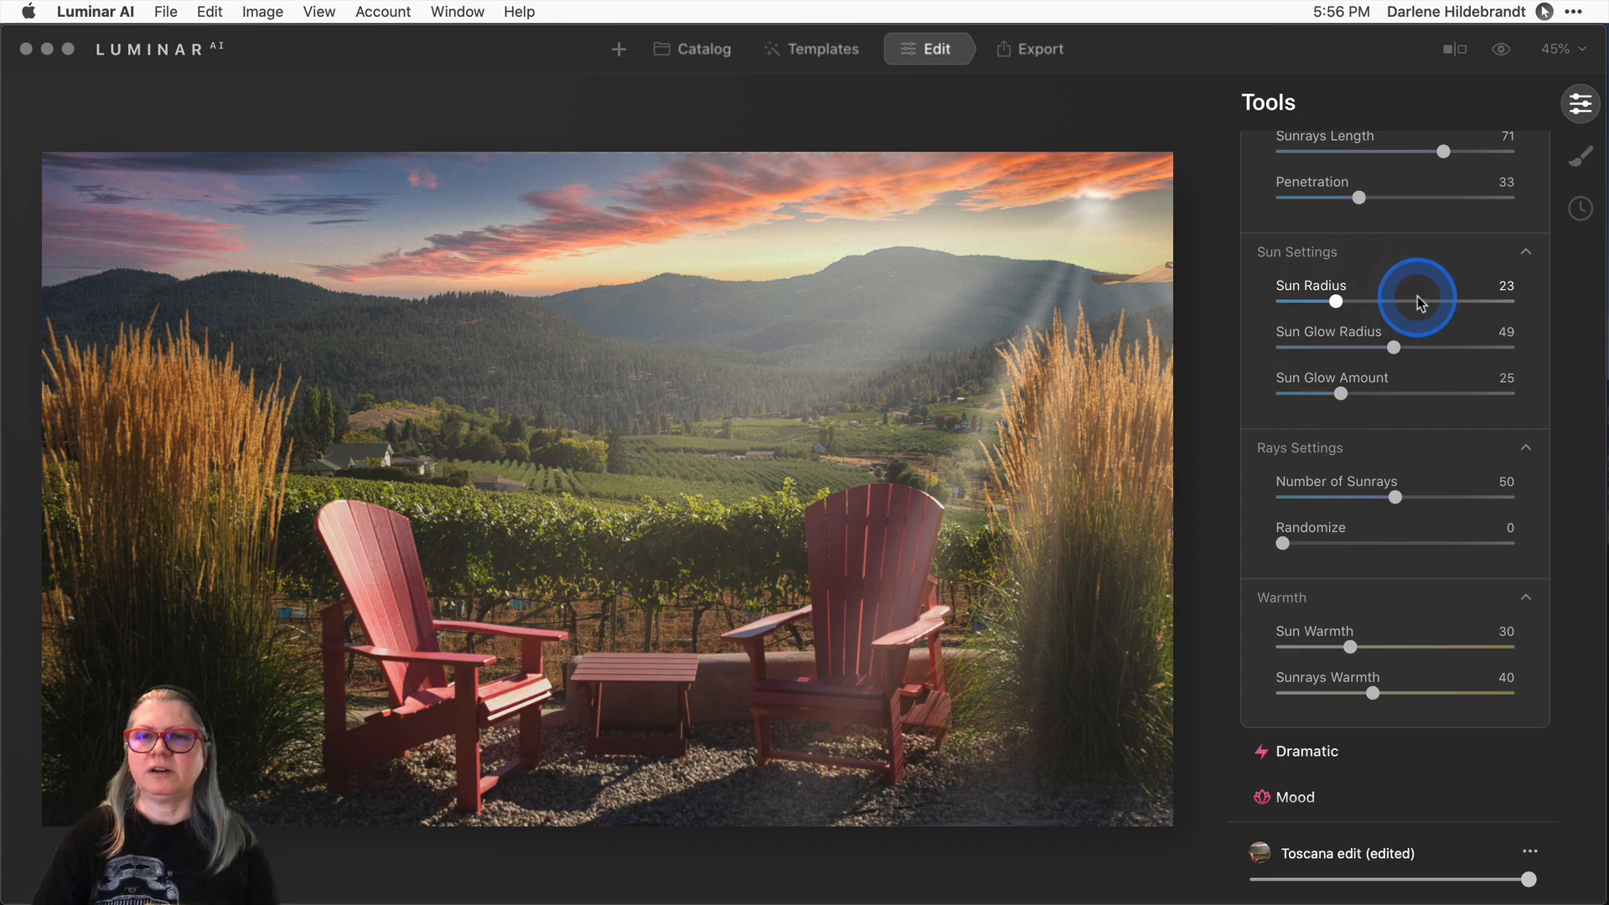
drag(1336, 301, 1359, 303)
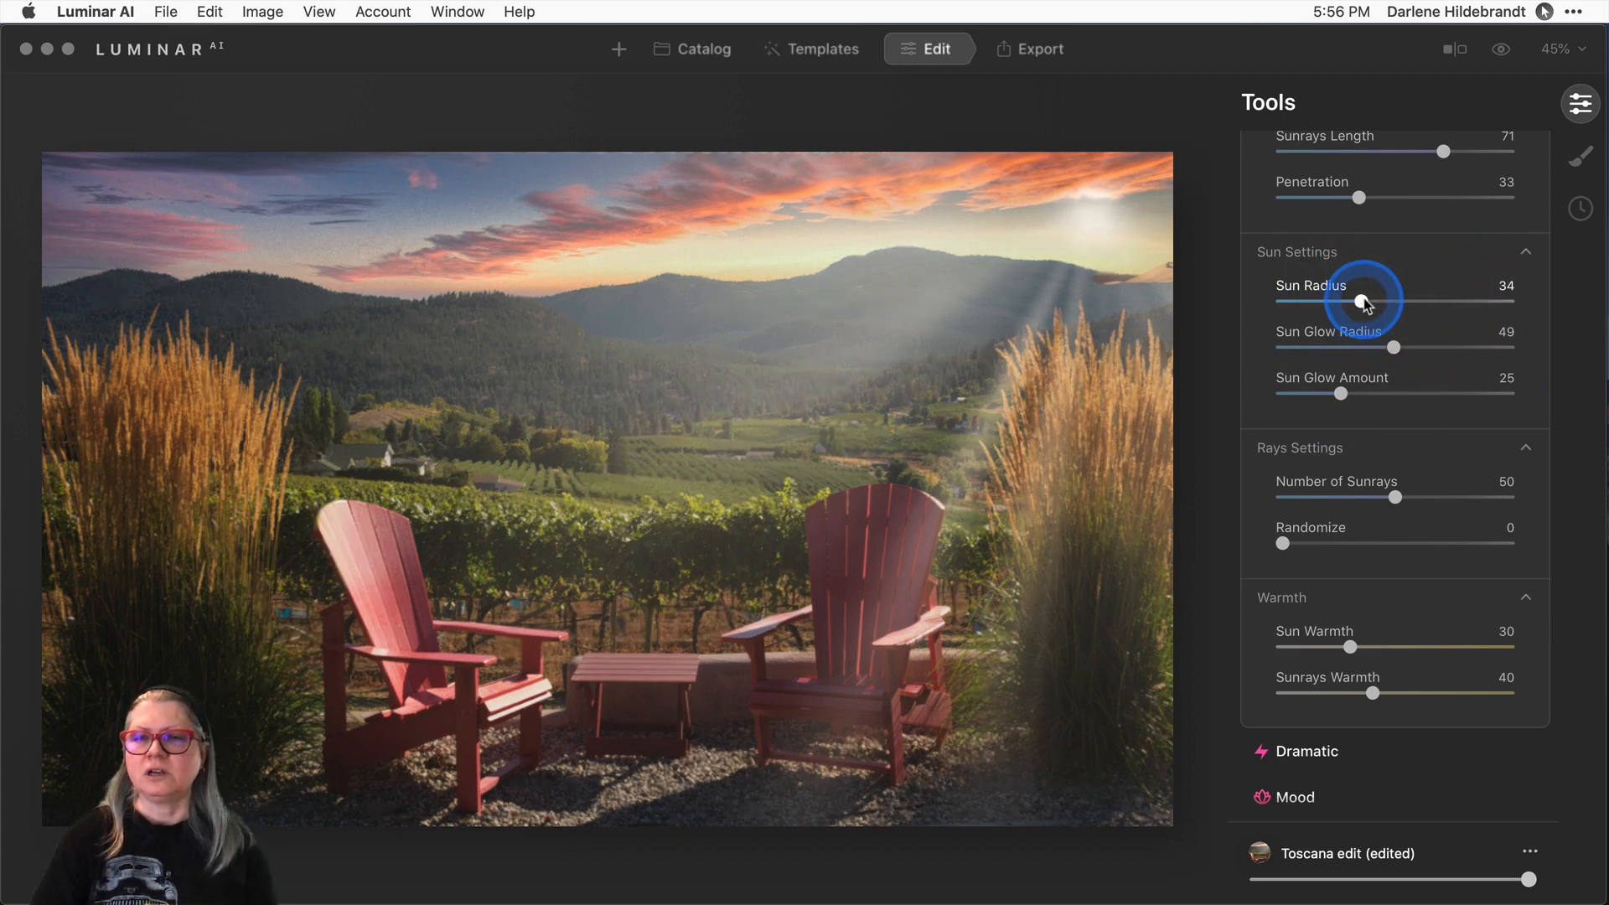
drag(1364, 304, 1364, 302)
drag(1339, 393, 1347, 394)
Move the sun center back out of the frame, just beyond the photo's right edge near the top, and finish placing it.
scroll(1347, 395, up, 1)
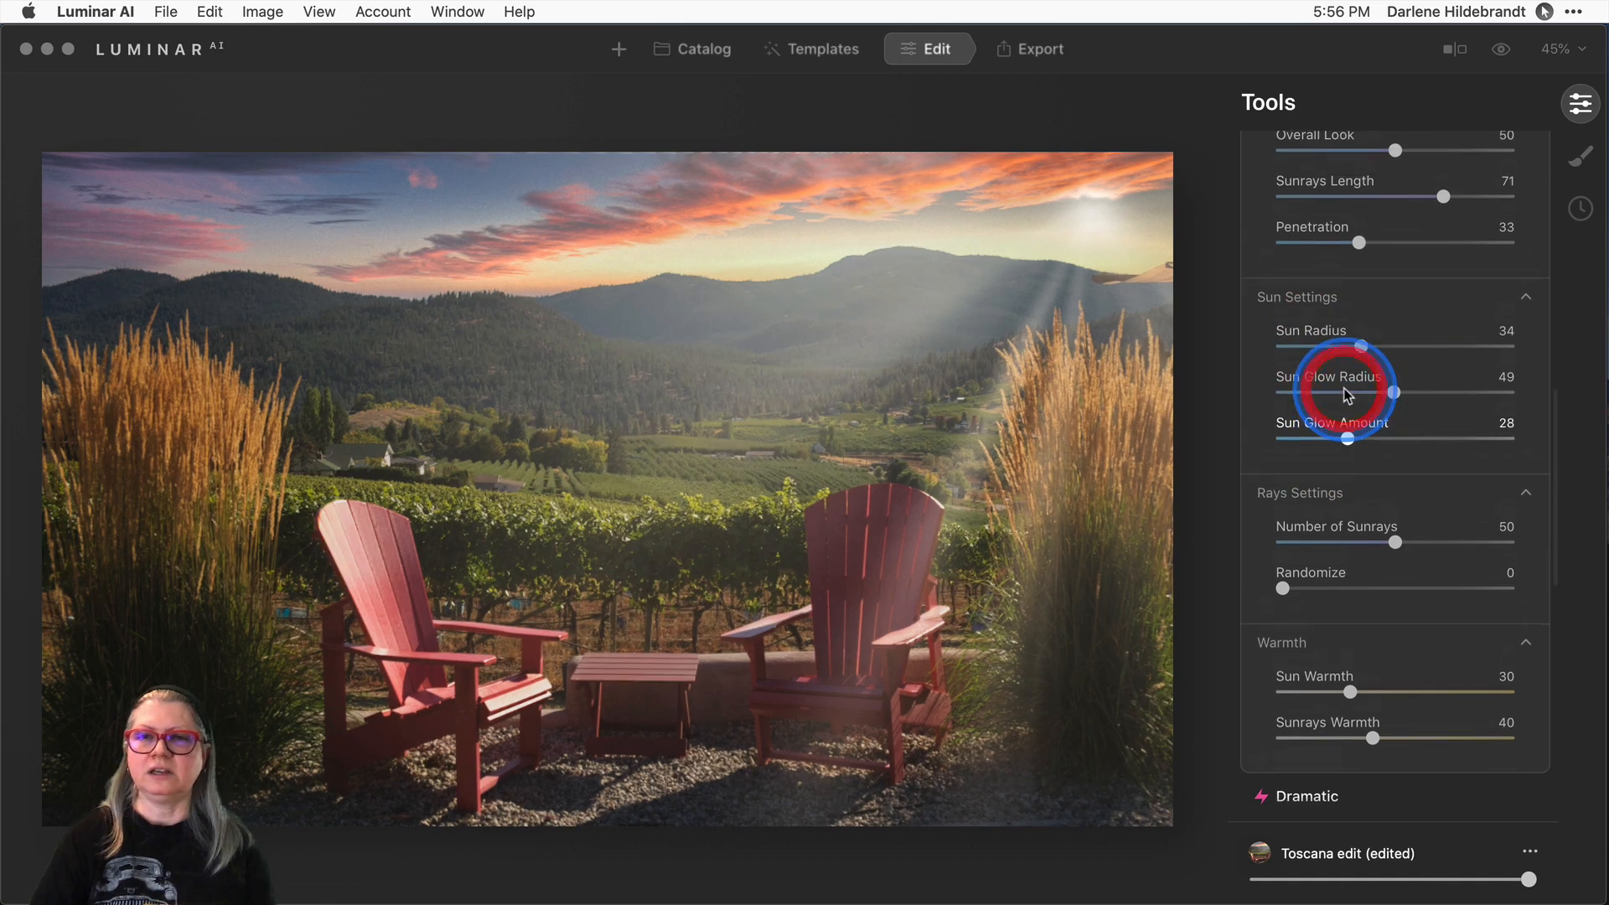
scroll(1347, 396, up, 5)
drag(1091, 202, 1196, 195)
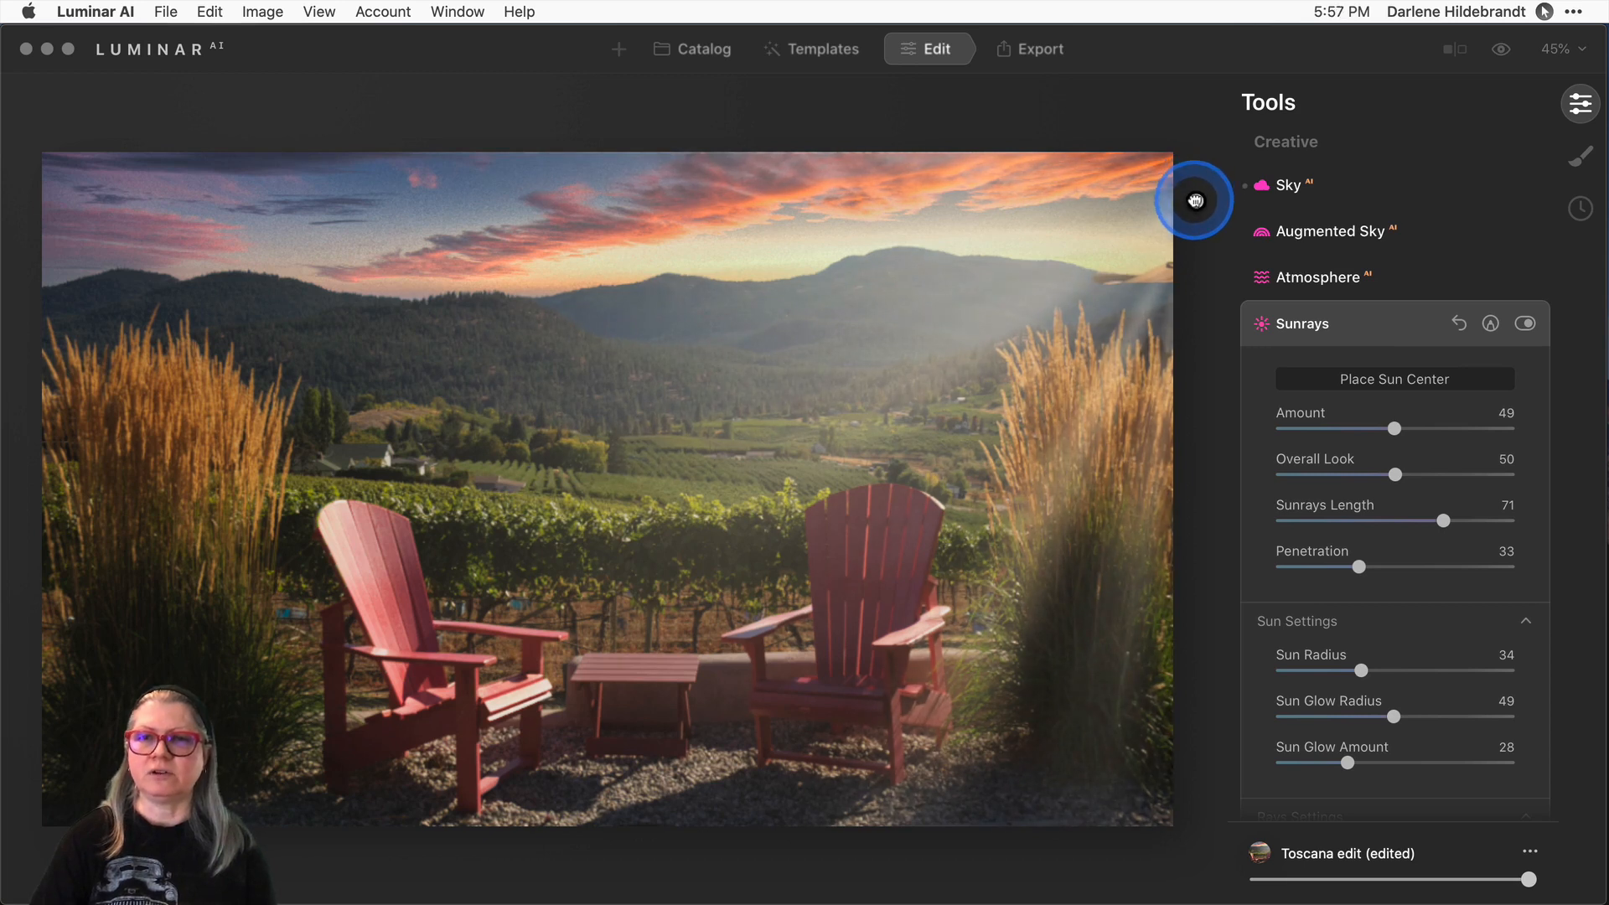
click(1375, 371)
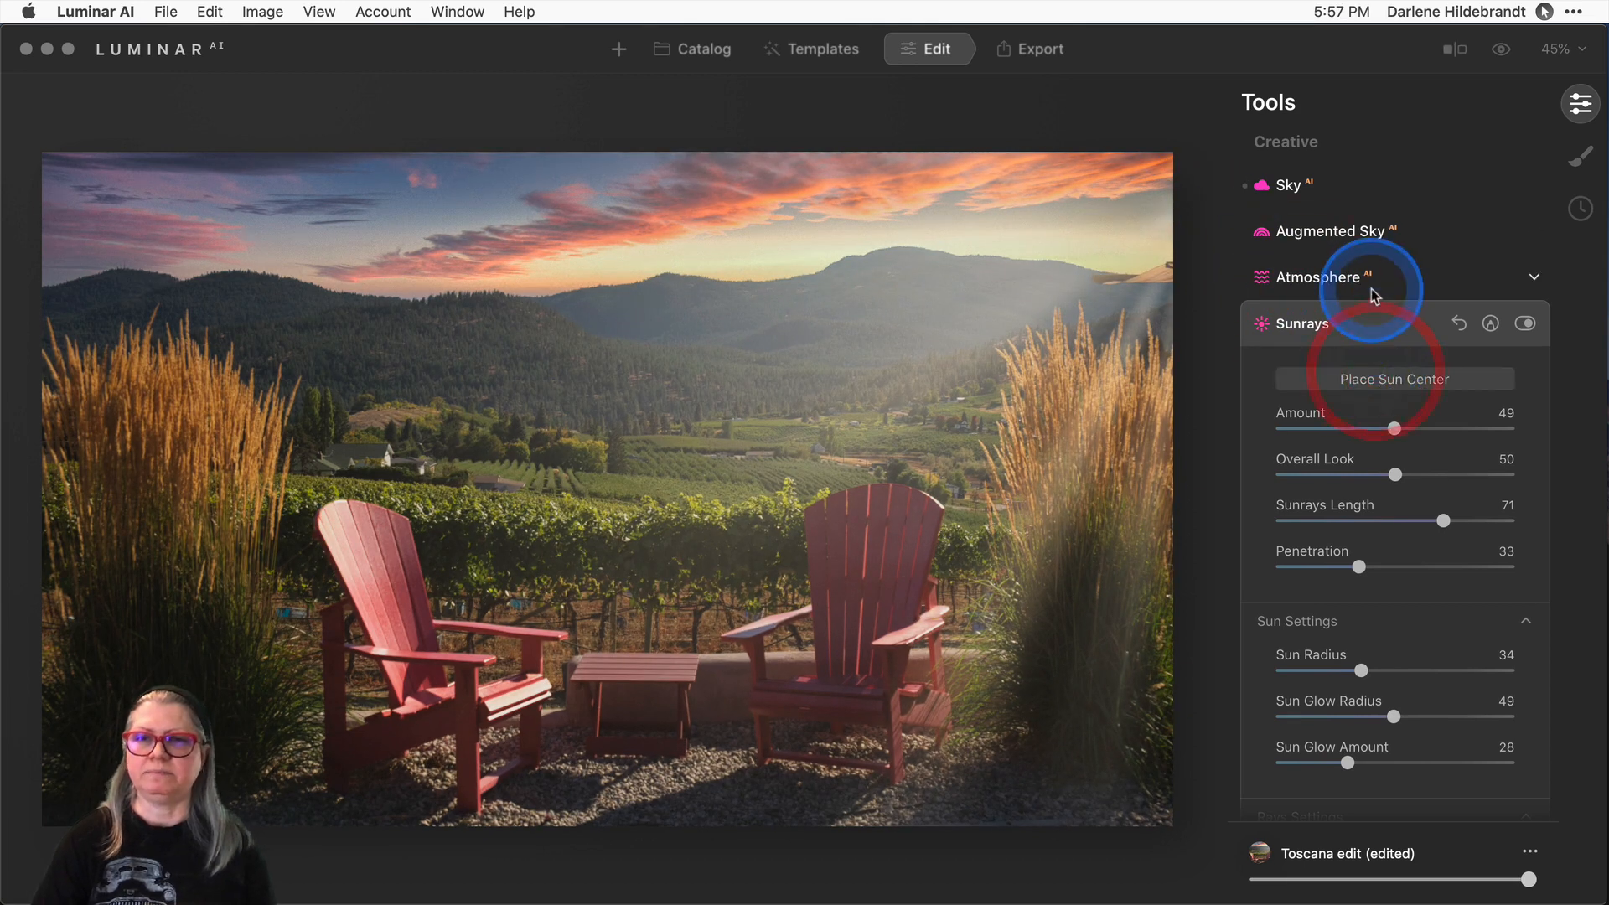
Set the Number of Sunrays to 43 and the Sunrays Warmth to 57.
scroll(1387, 285, down, 10)
mouse_move(1396, 428)
mouse_down()
mouse_move(1463, 432)
mouse_move(1307, 431)
mouse_move(1397, 430)
mouse_move(1378, 429)
mouse_up()
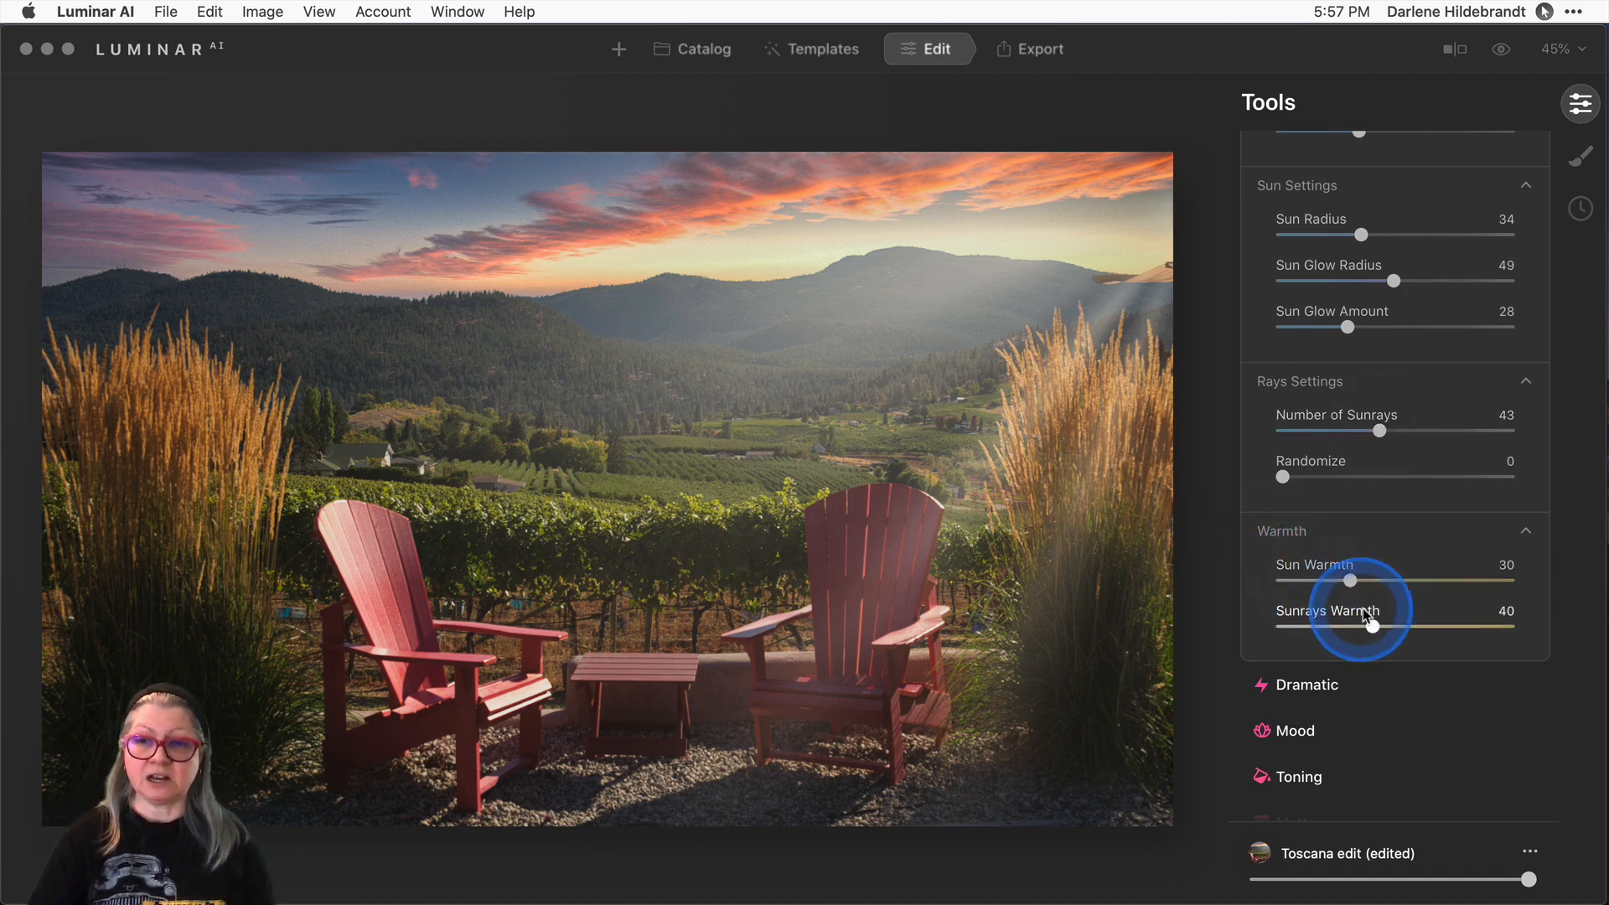
drag(1372, 626, 1411, 621)
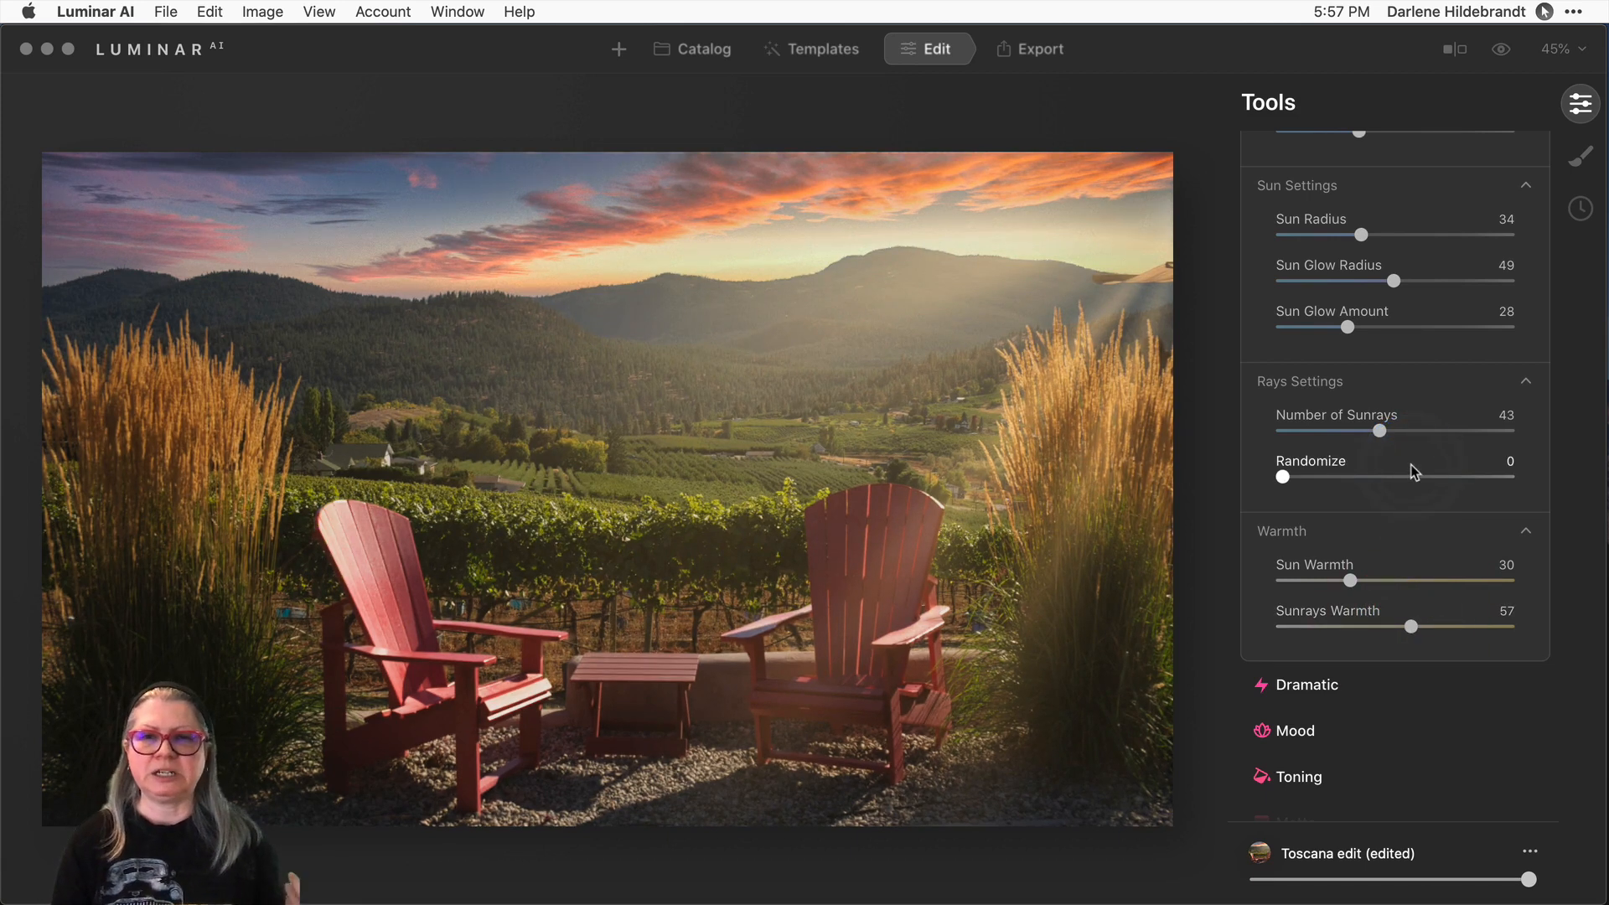
Try different Randomize values for the ray pattern, such as 68, 16 and 34, and settle on 25.
drag(1393, 469, 1341, 480)
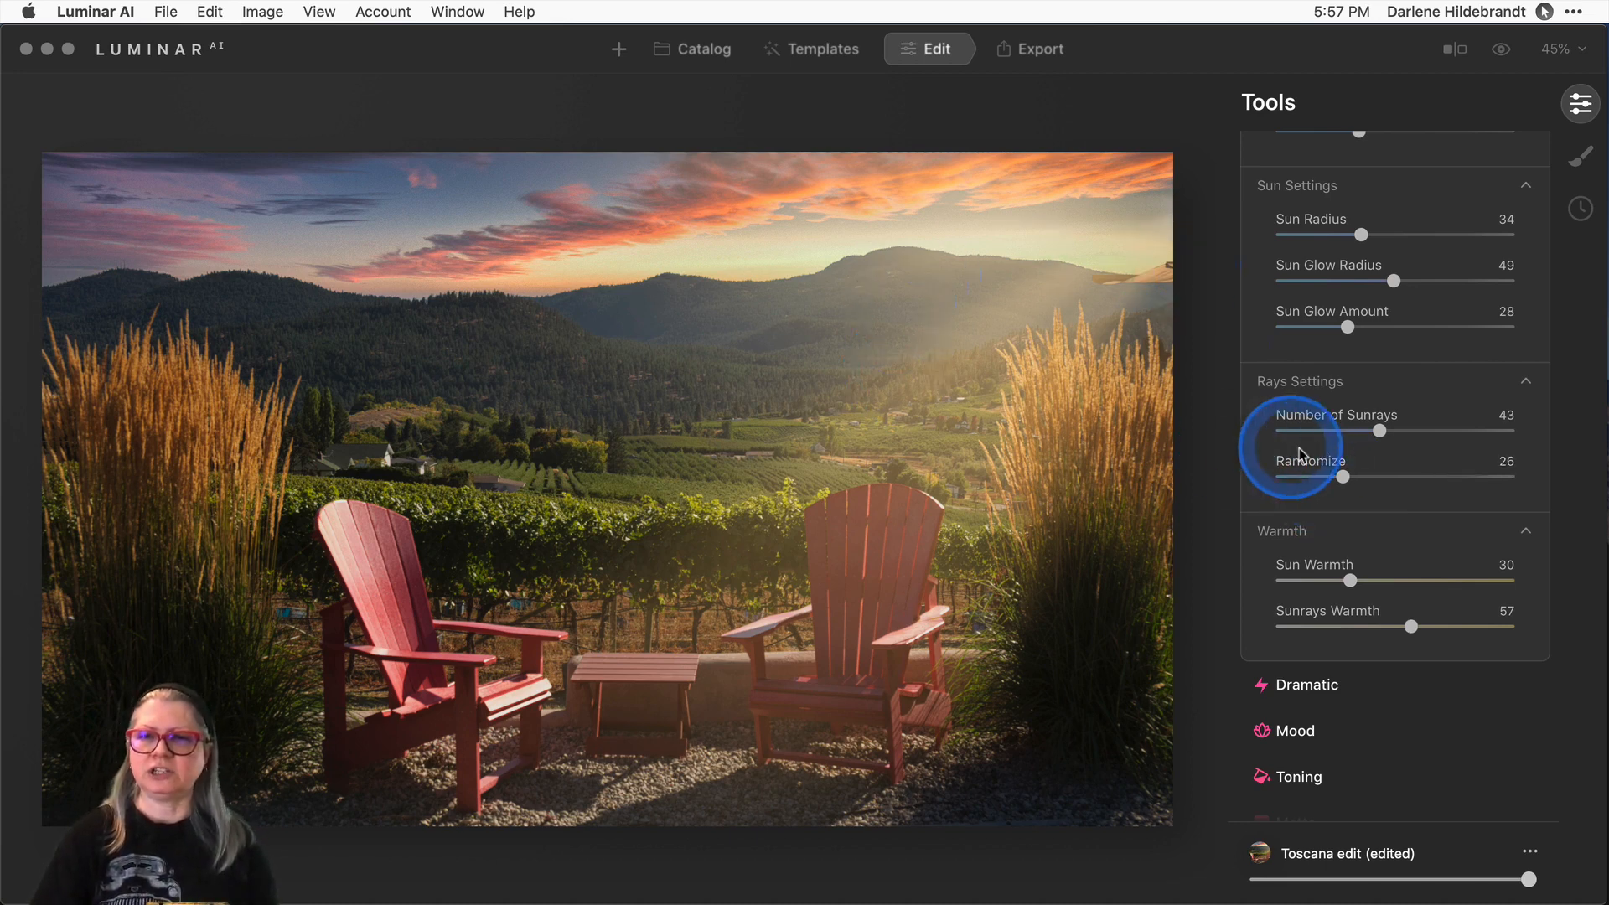
click(1375, 477)
click(1438, 480)
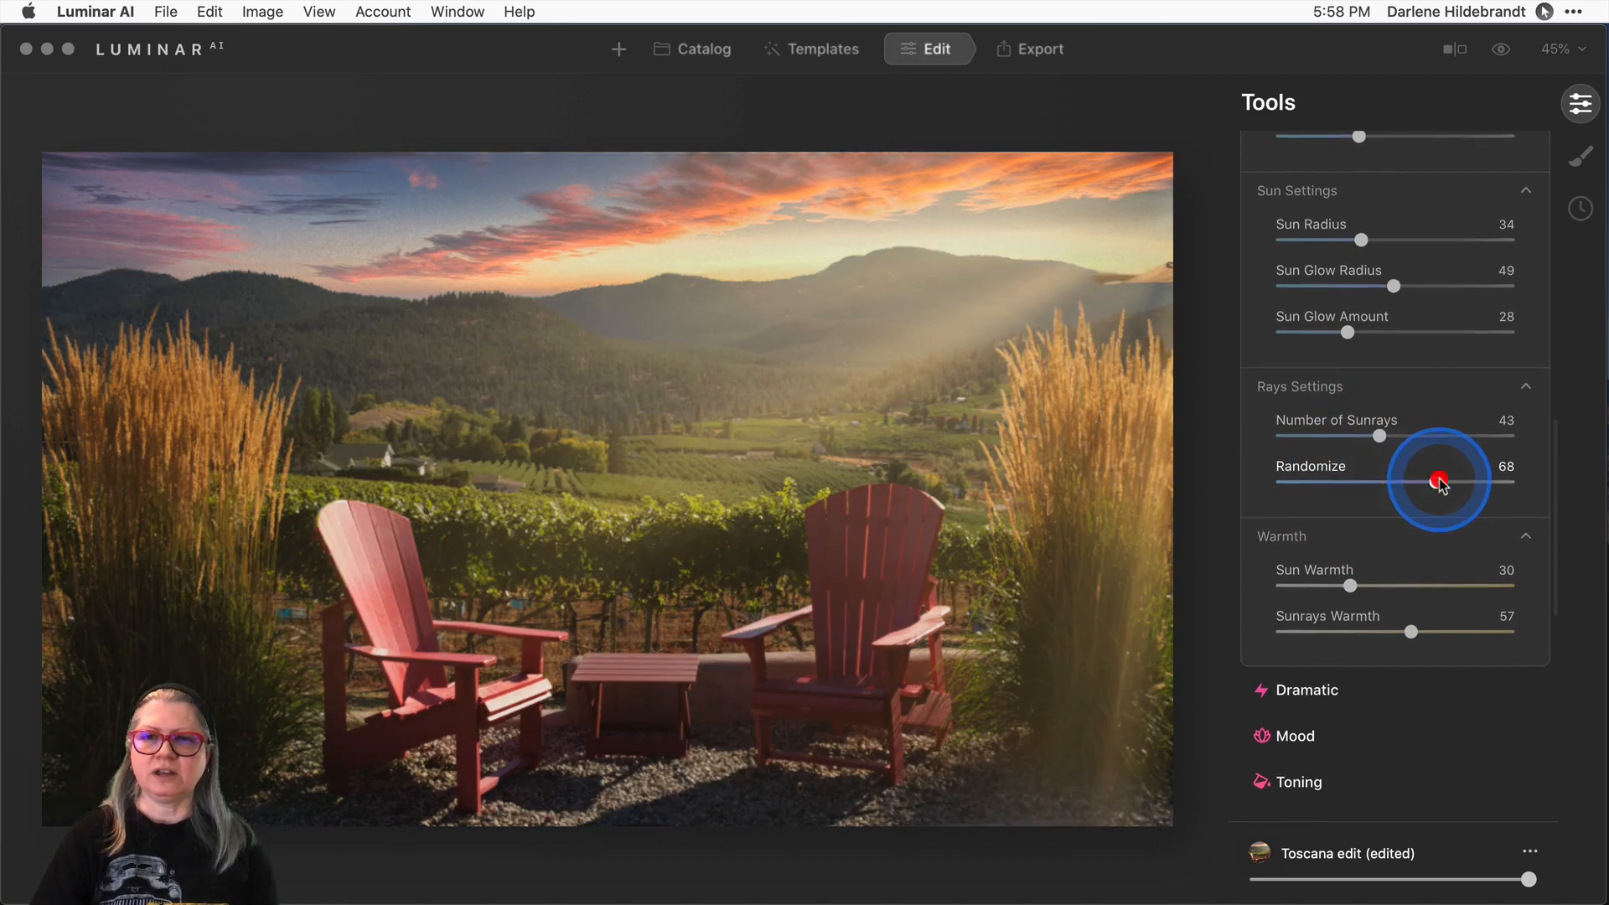
click(1316, 485)
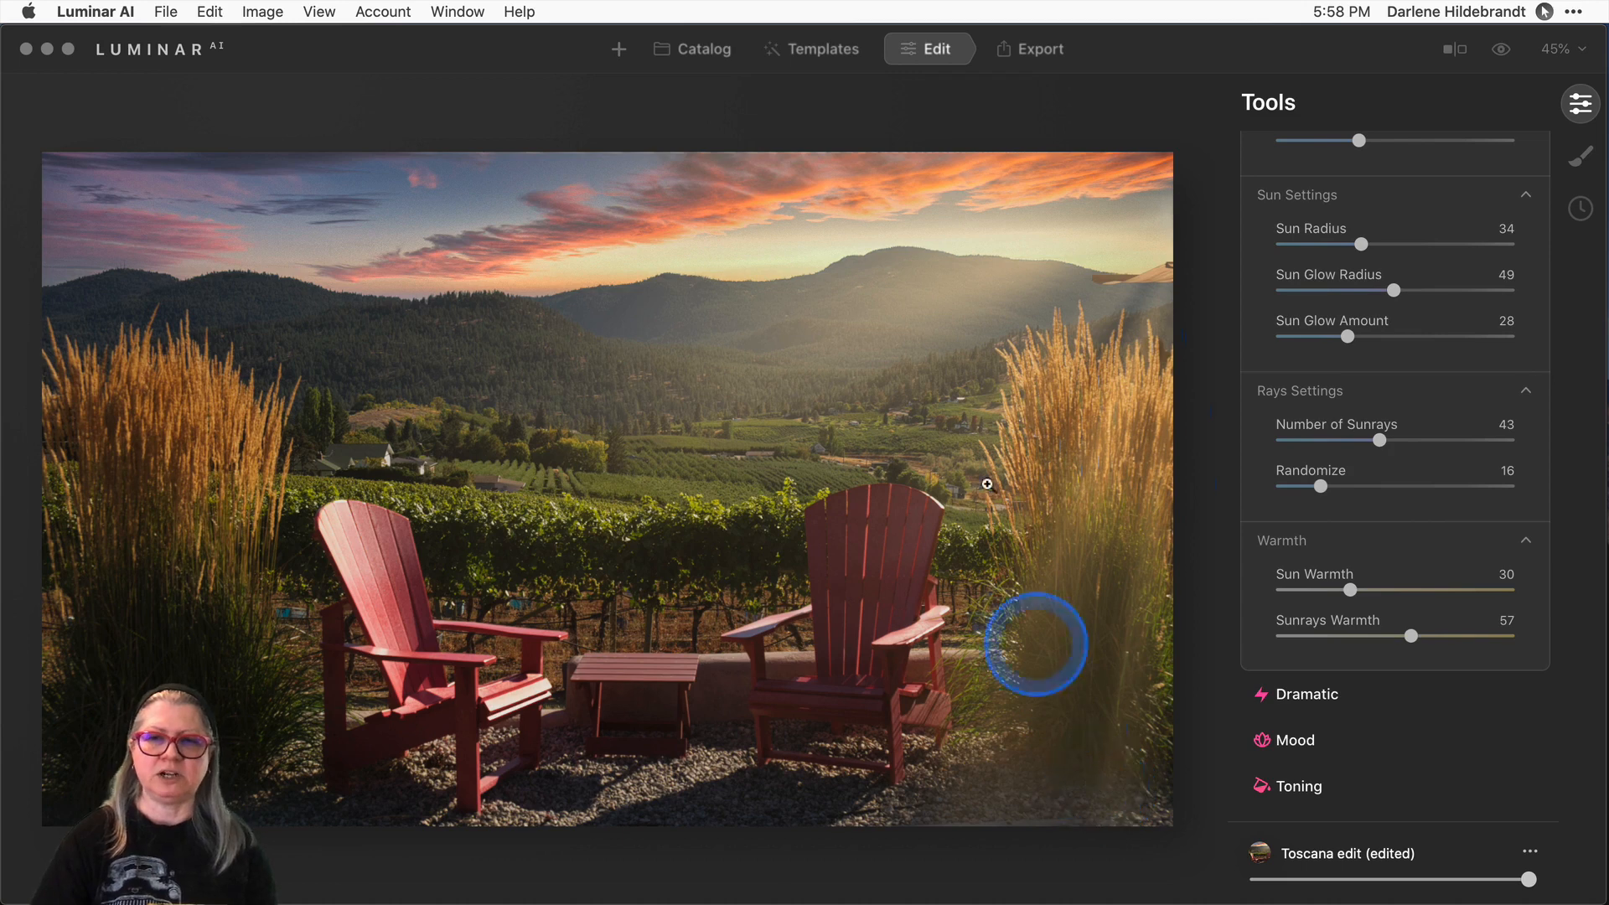
click(1369, 486)
drag(1373, 485, 1396, 488)
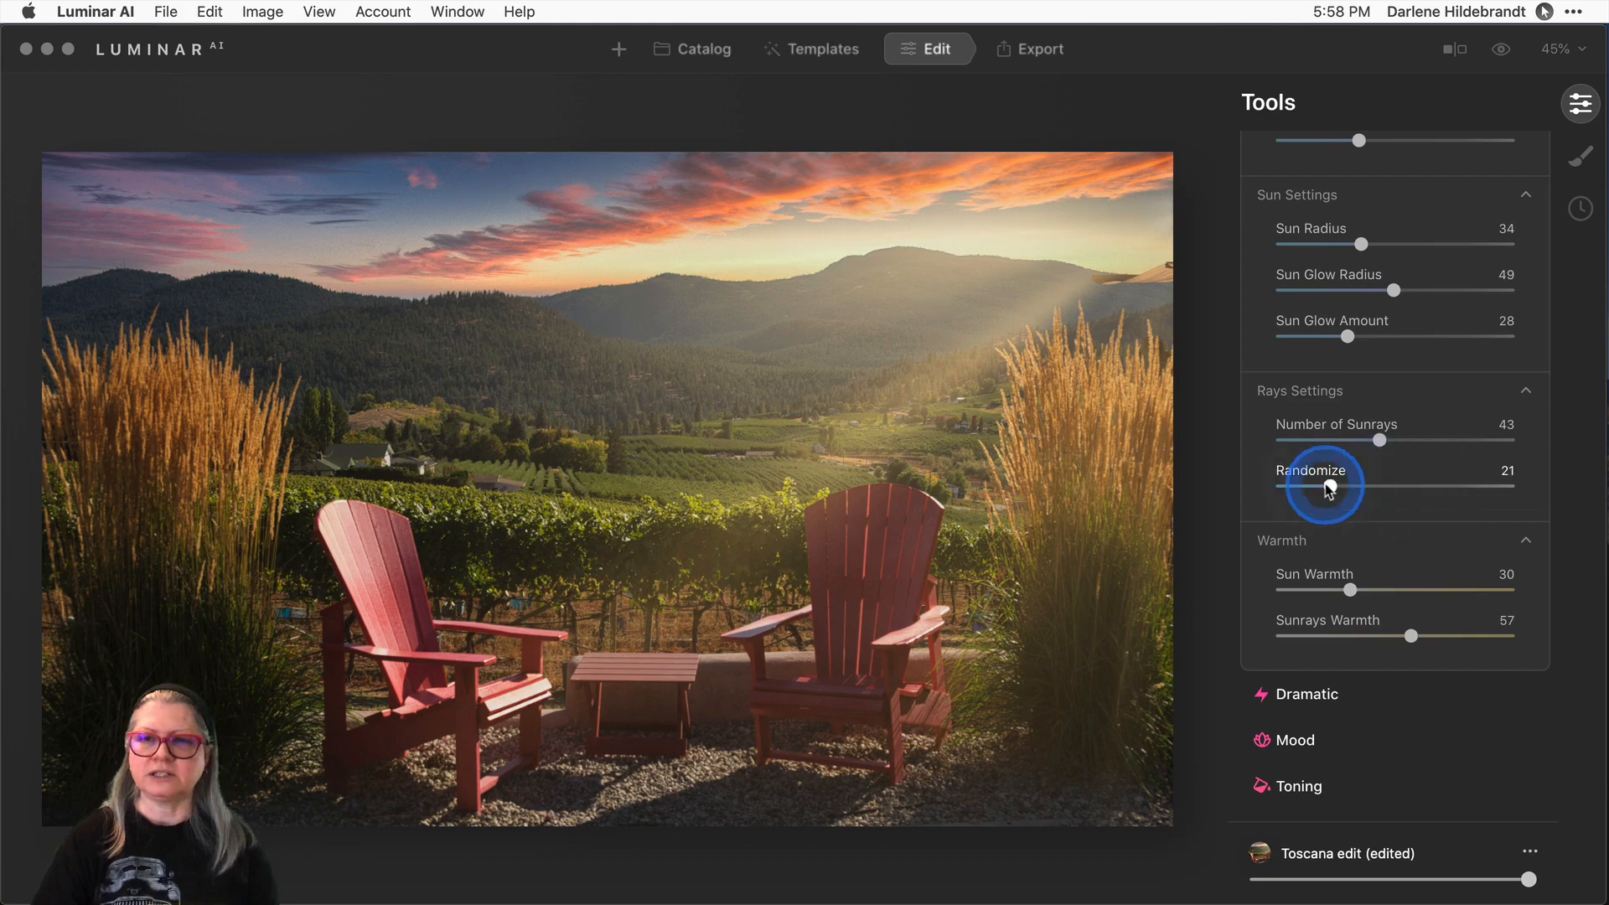
click(1286, 486)
click(1322, 487)
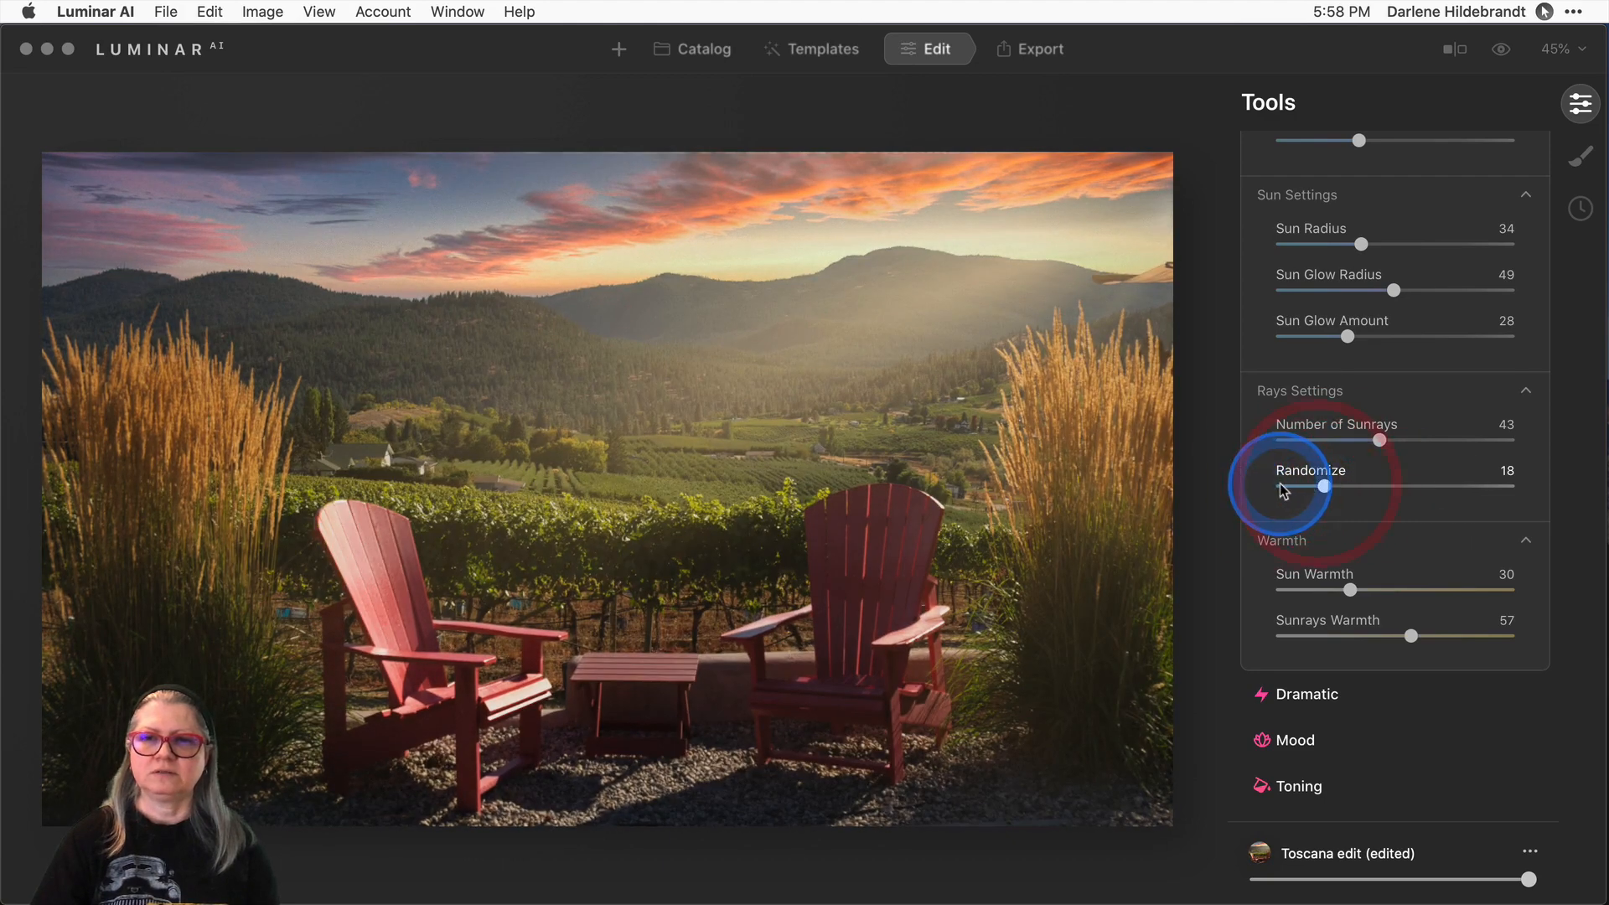
click(1360, 486)
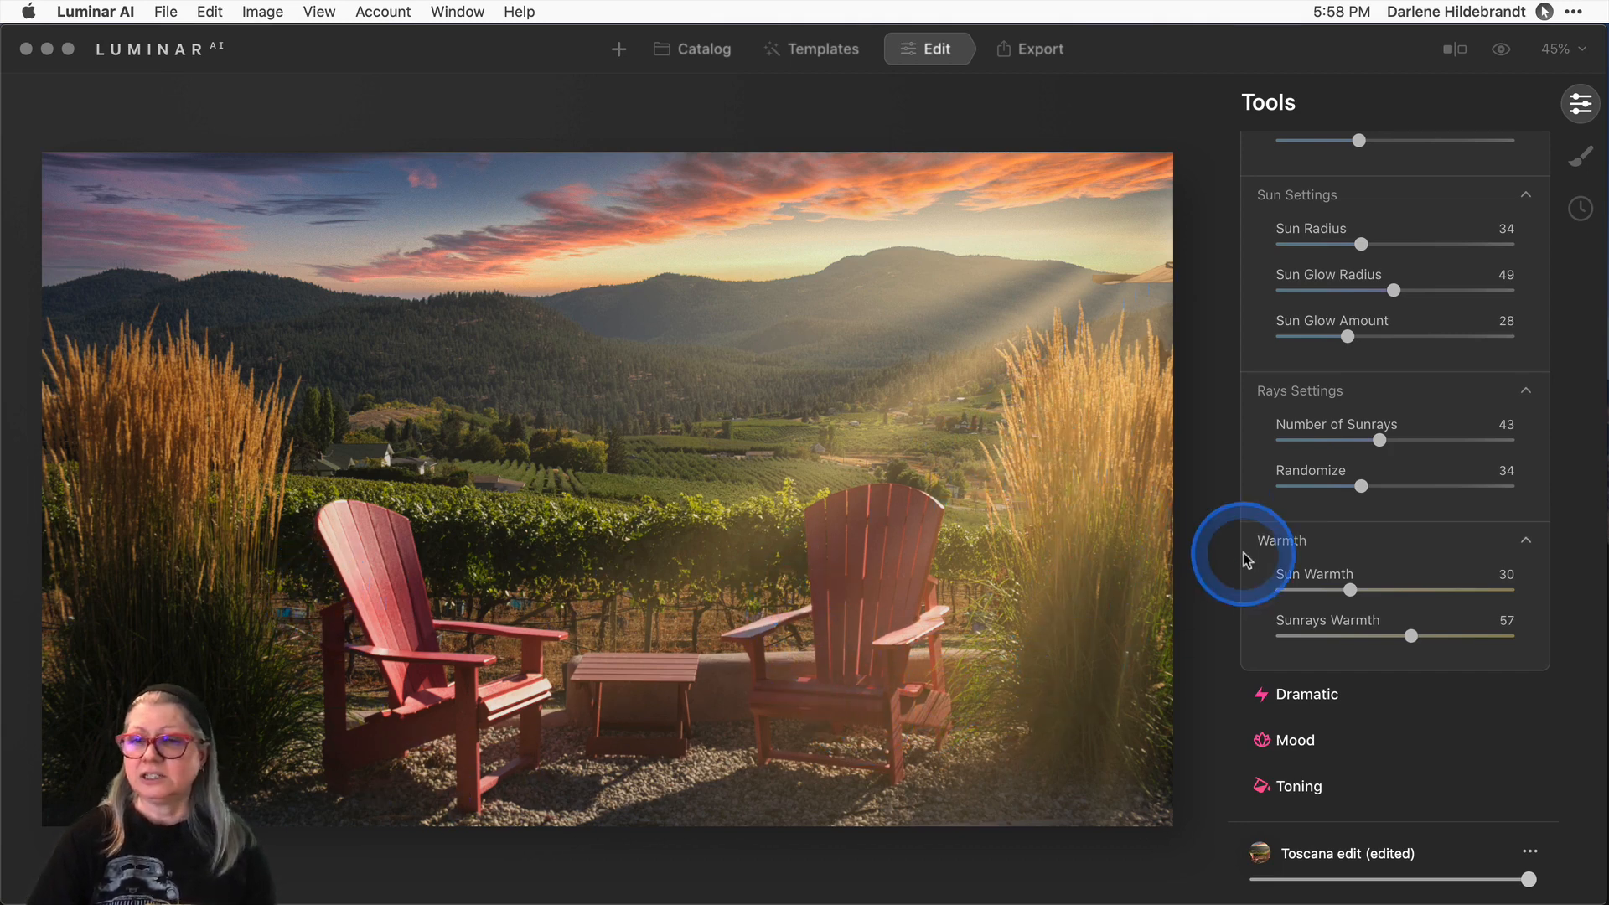
drag(1314, 493, 1341, 486)
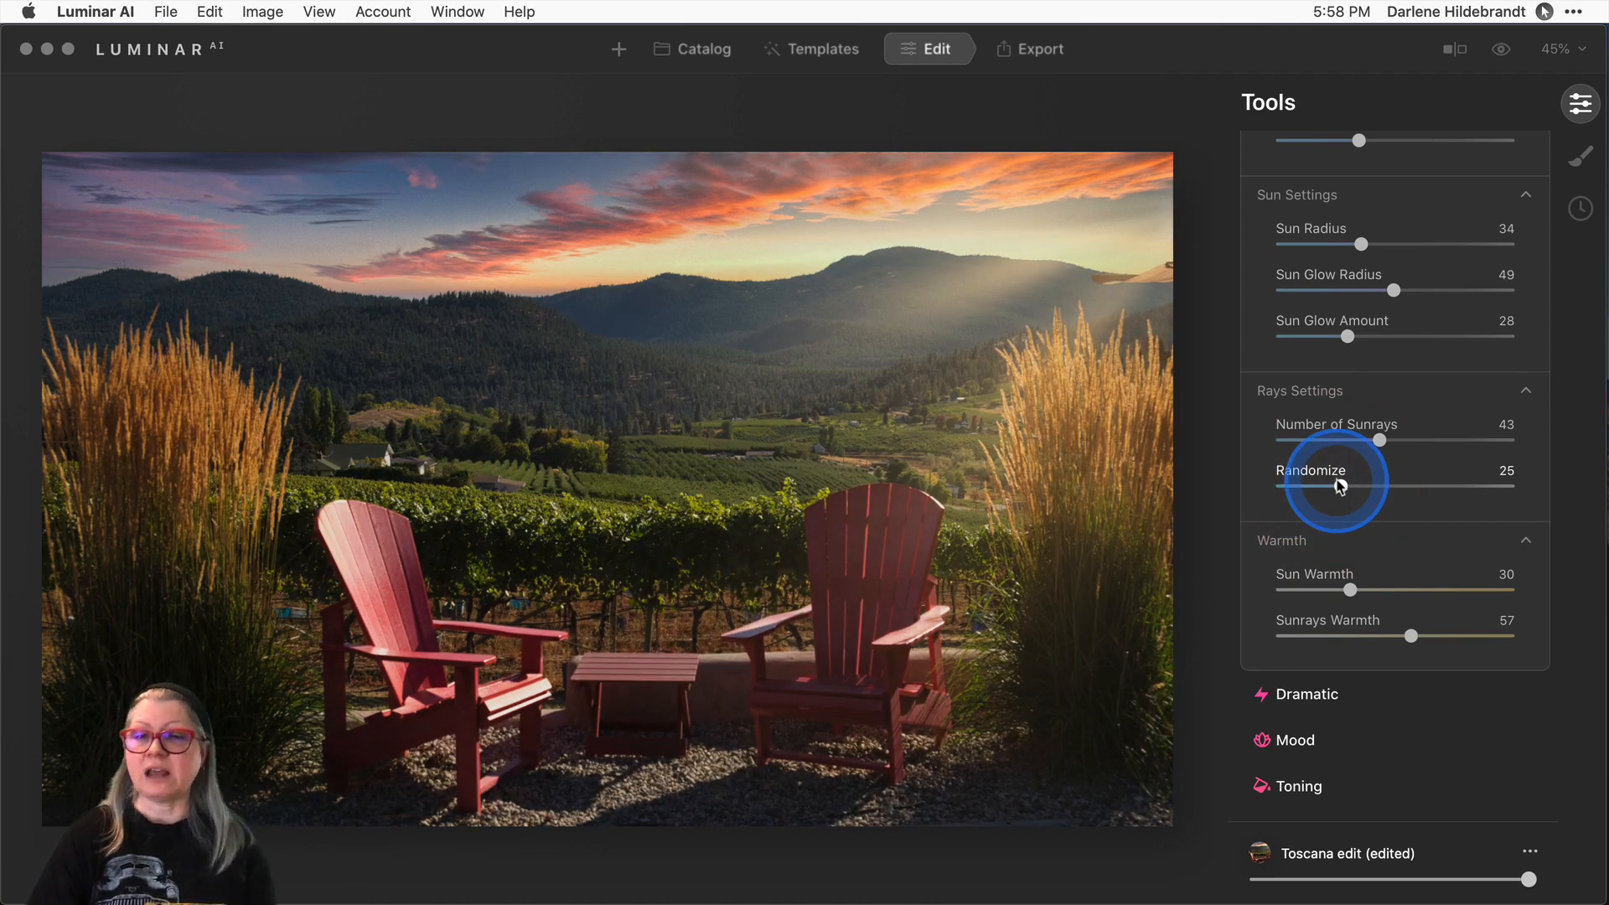
Shorten the sunrays by setting the Sunrays Length to 66.
scroll(1430, 456, up, 4)
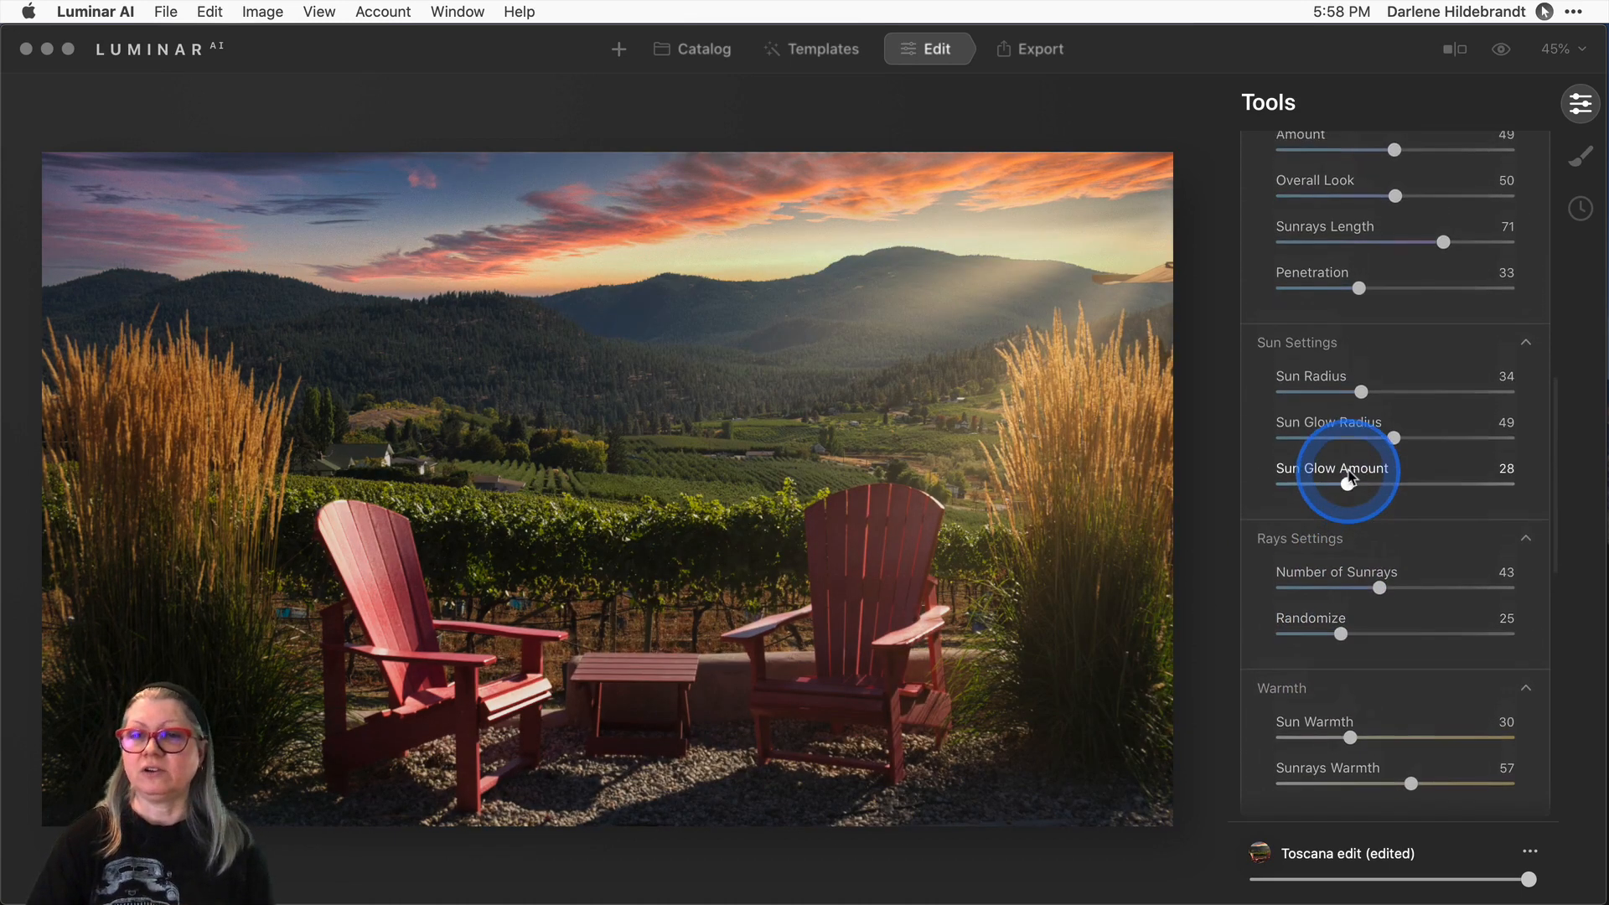
drag(1443, 243, 1435, 241)
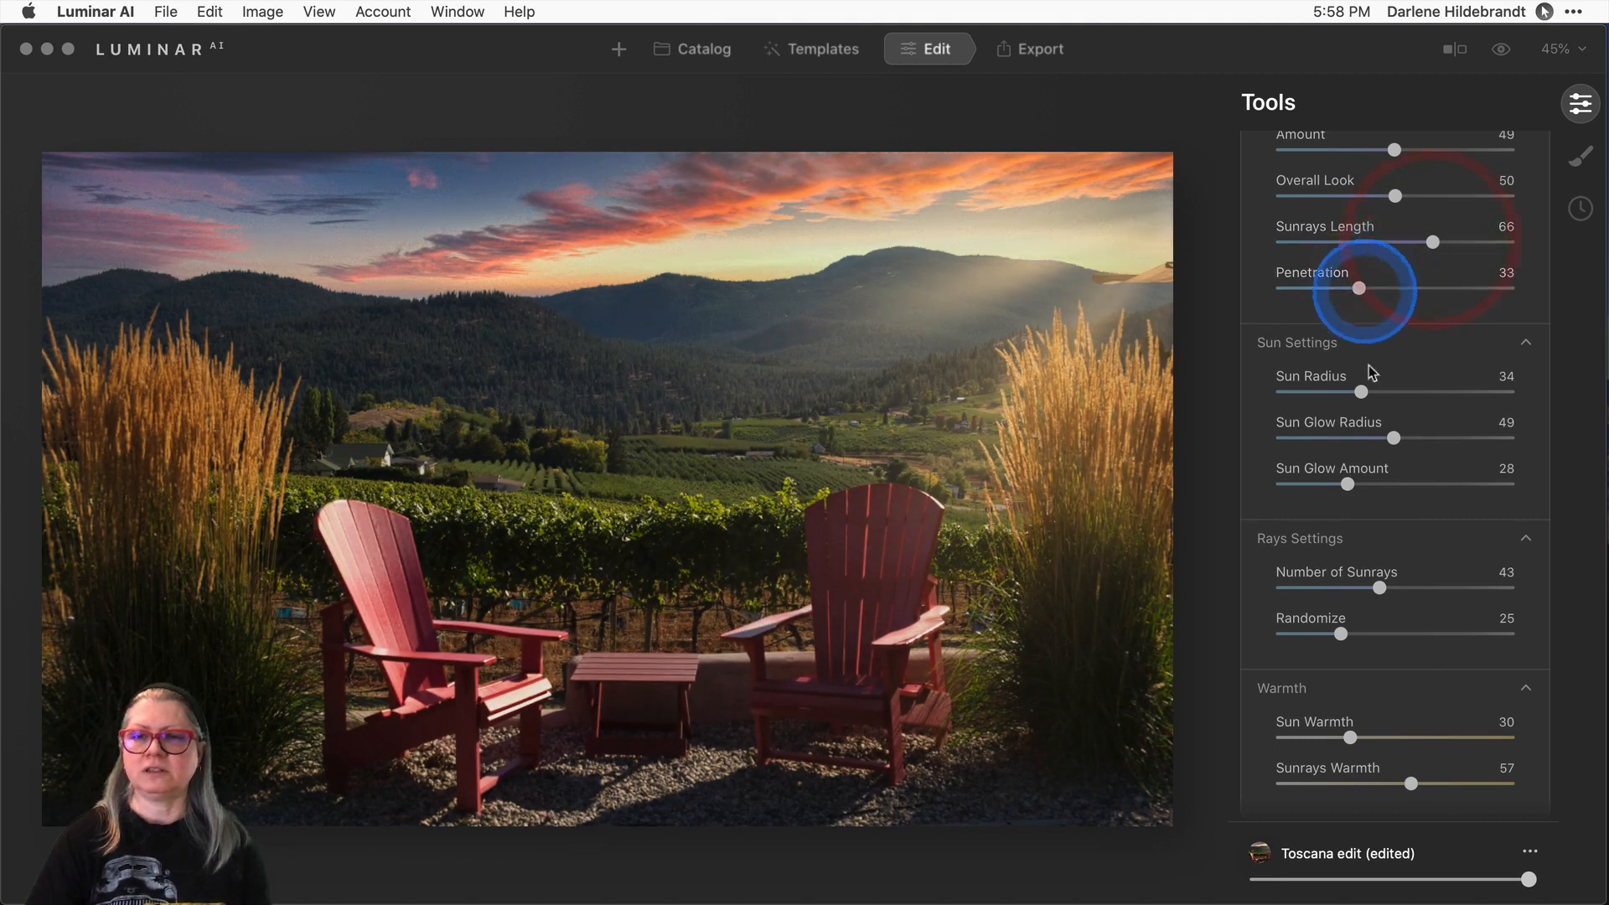
scroll(1400, 528, down, 5)
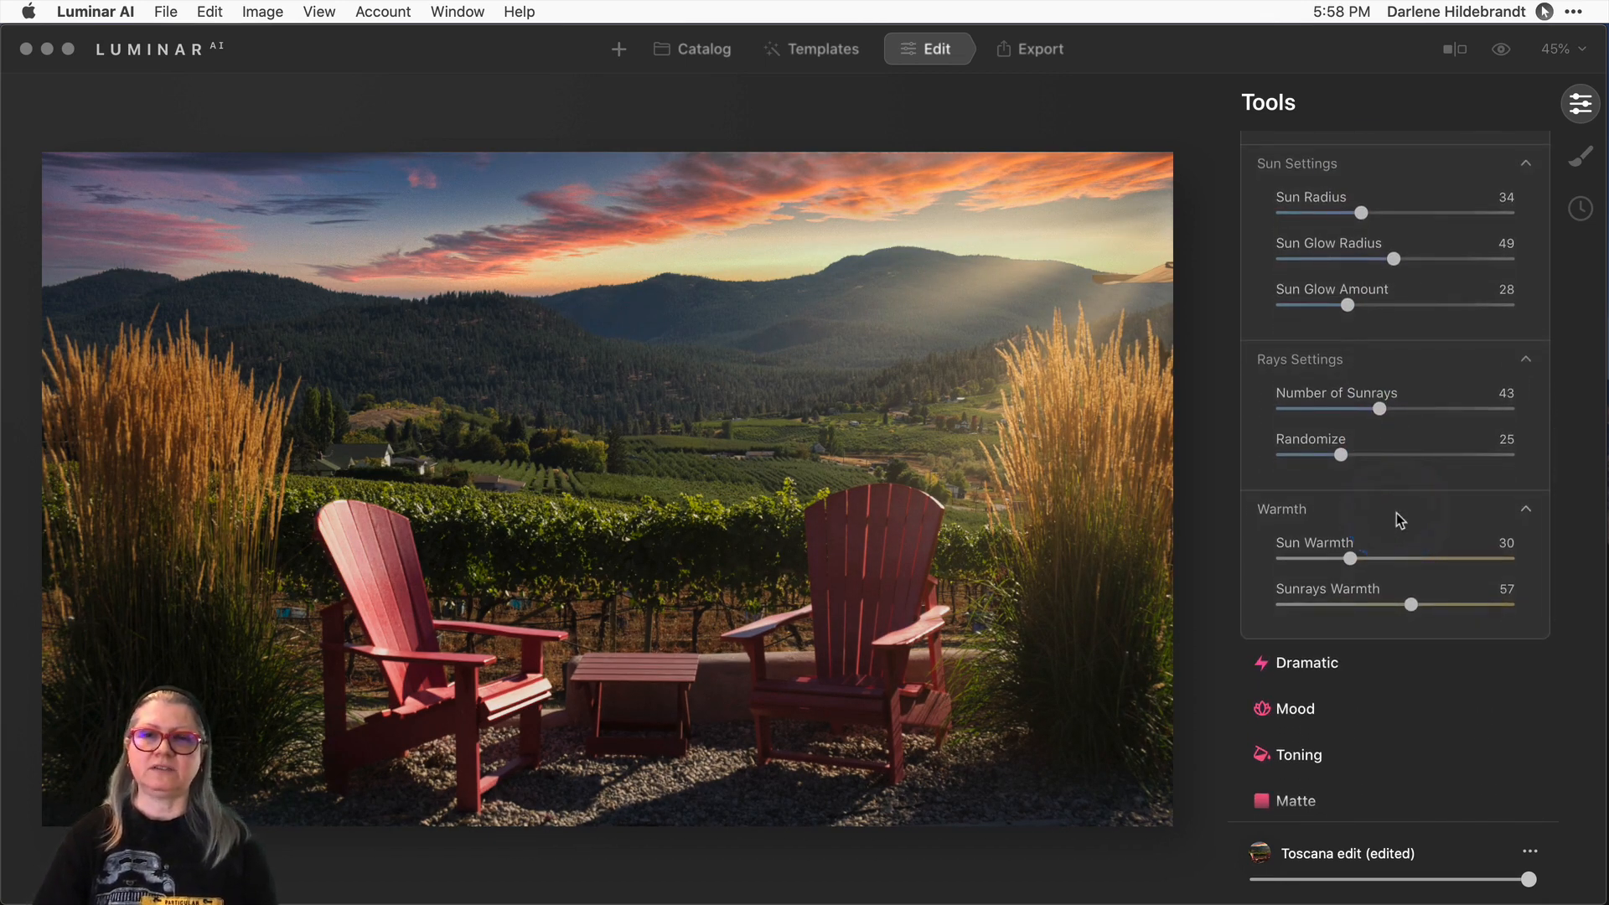
Compare the photo without and with the Sunrays effect, leaving the effect enabled.
scroll(1396, 512, up, 10)
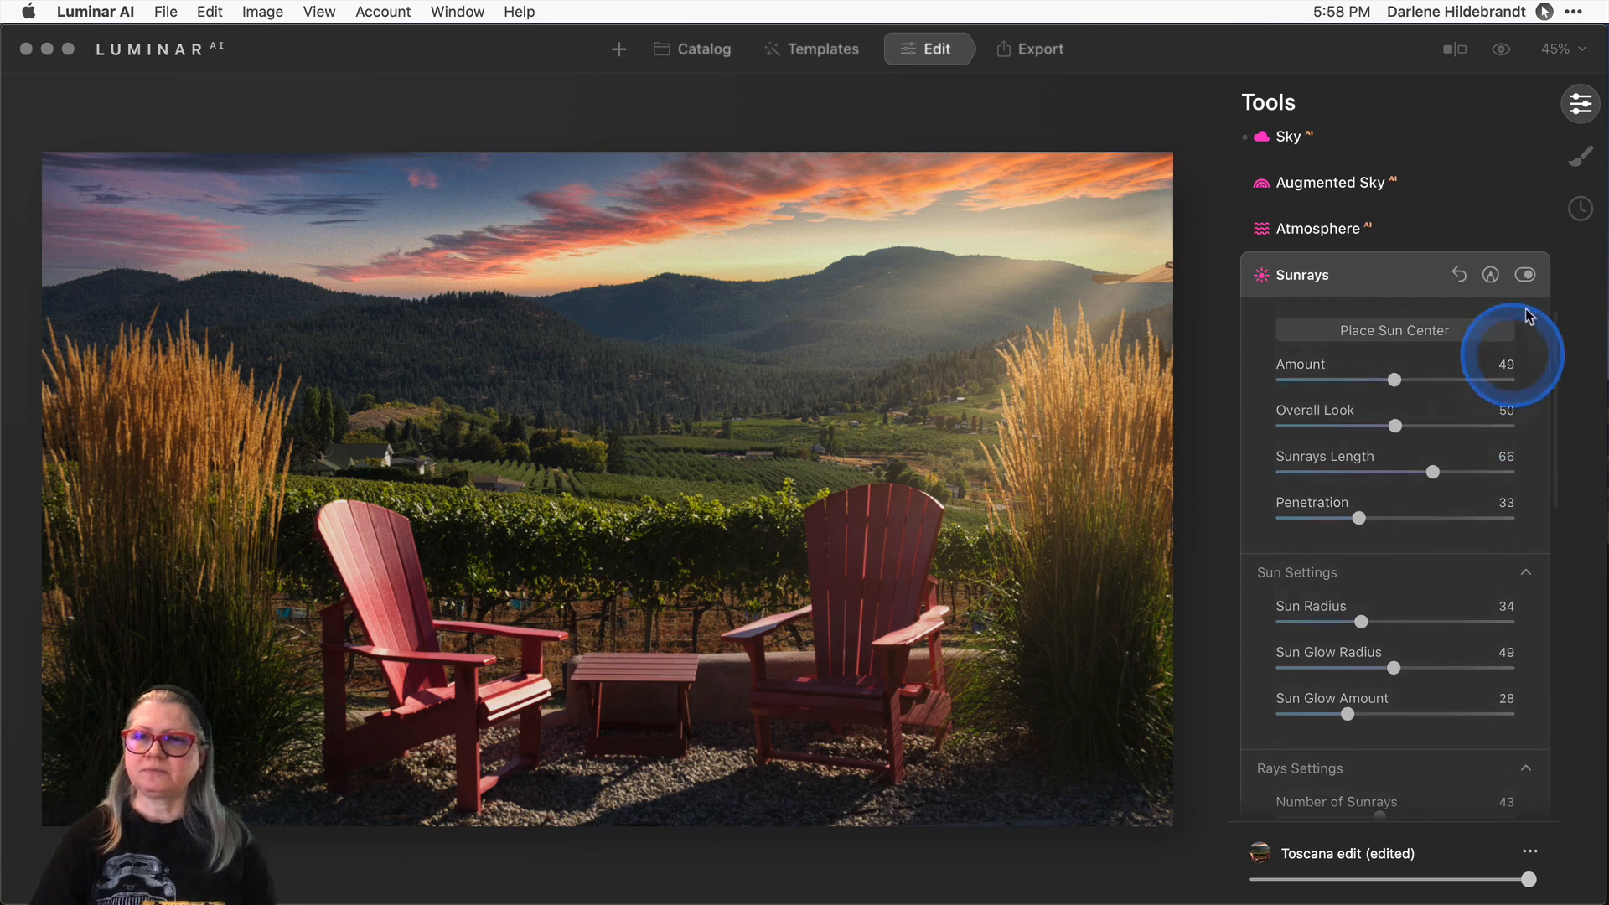
click(1525, 276)
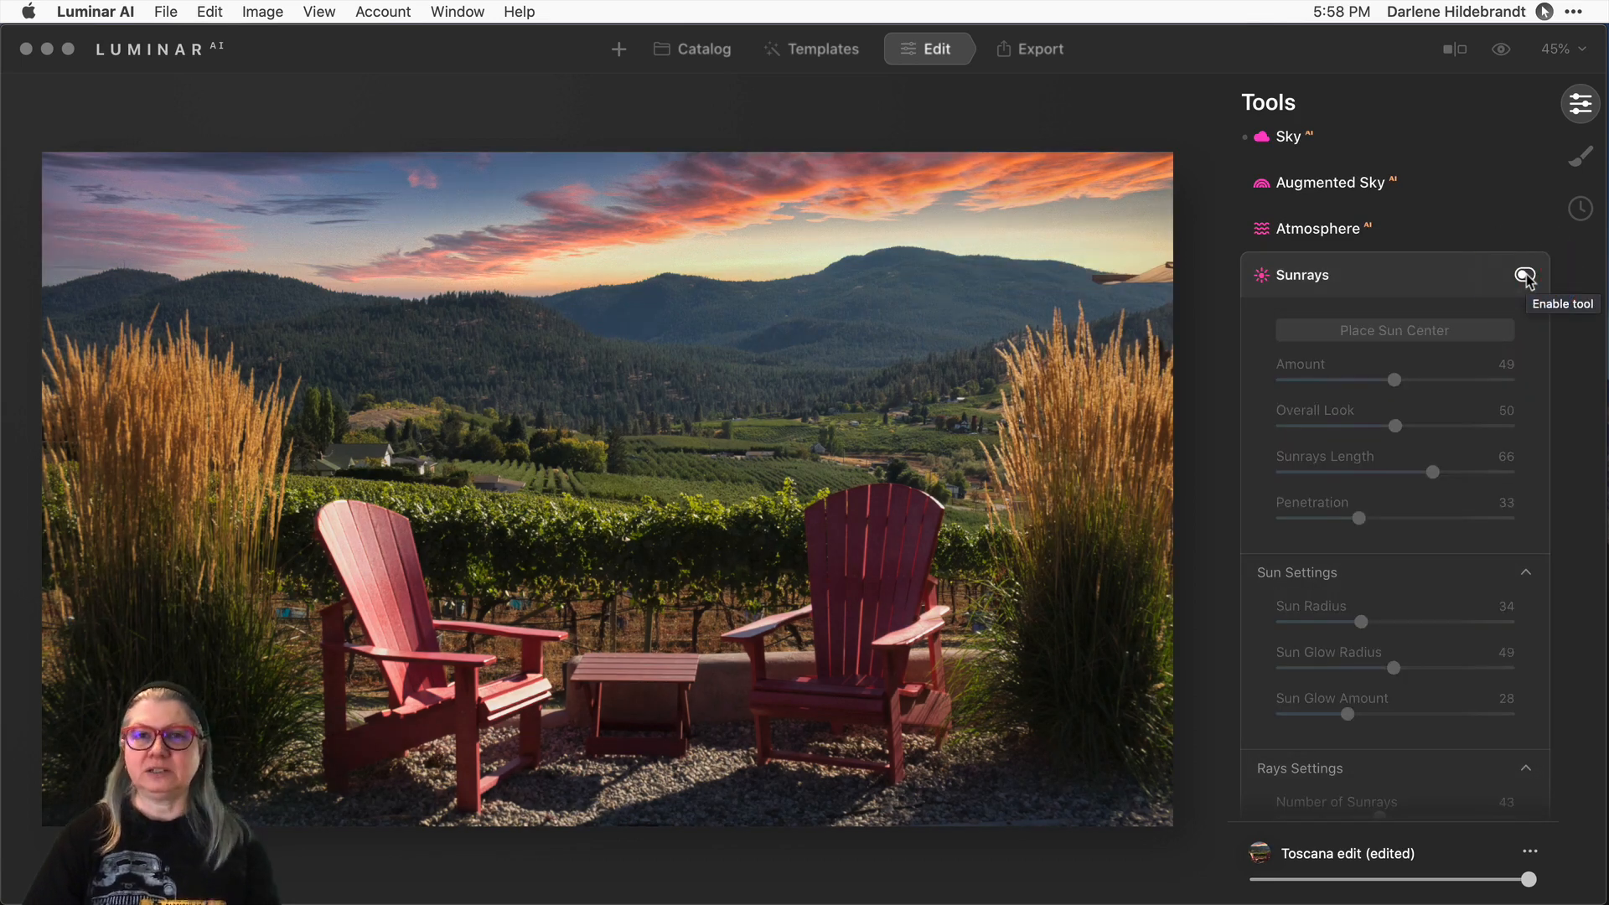
click(1525, 277)
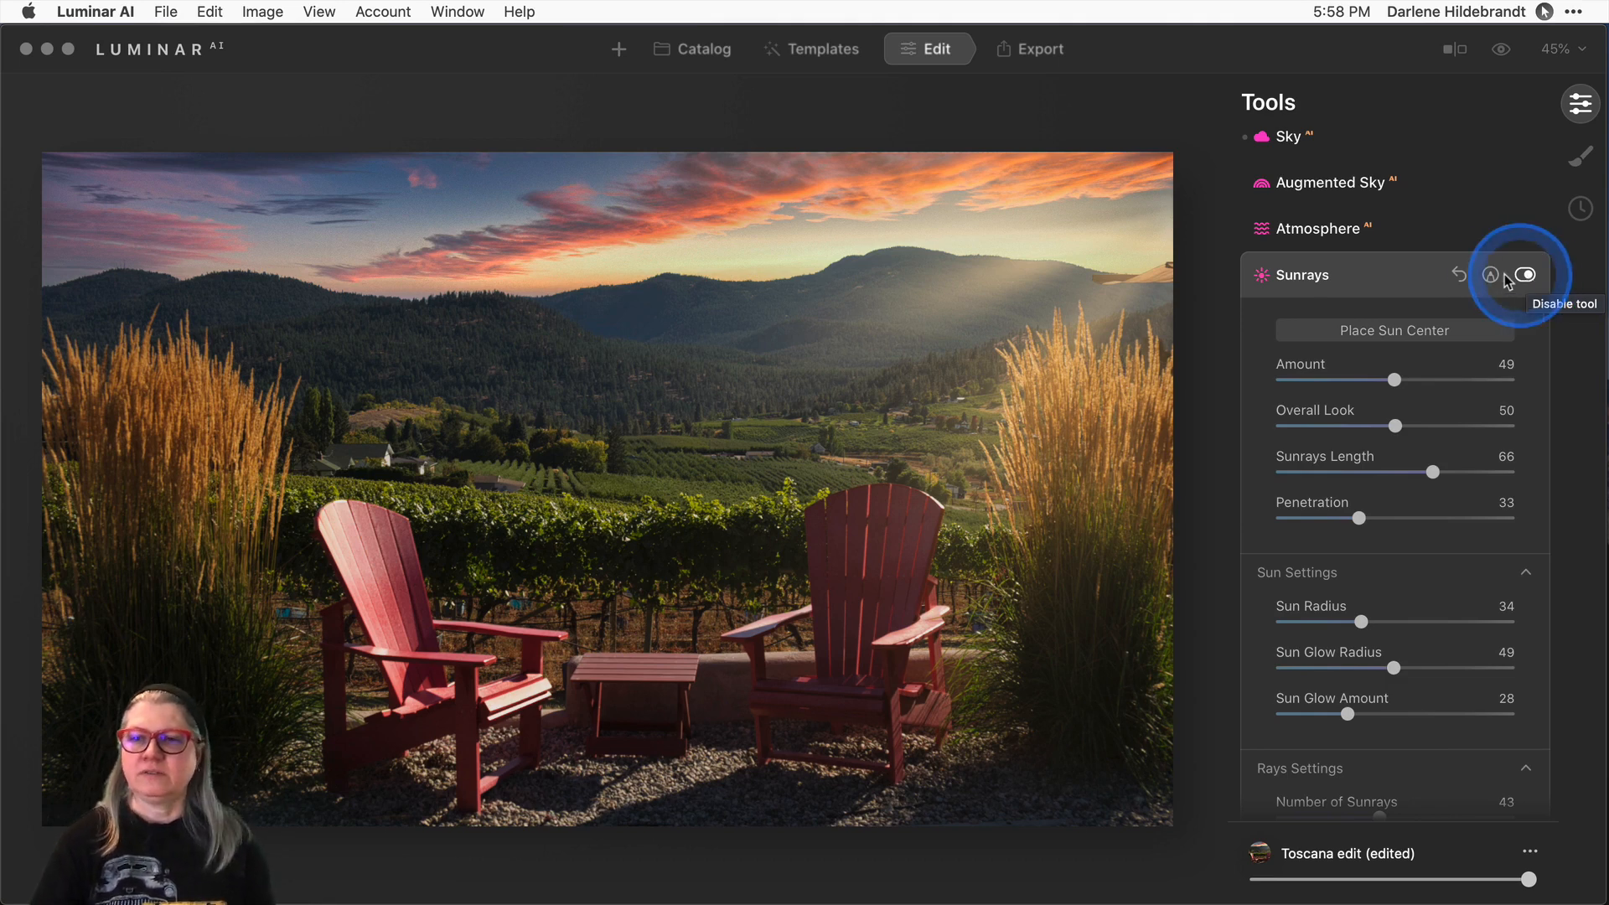
Mask the Sunrays effect by erasing it at 44 opacity over the tall grass on the photo's right side, and close the mask.
click(1490, 275)
click(1453, 379)
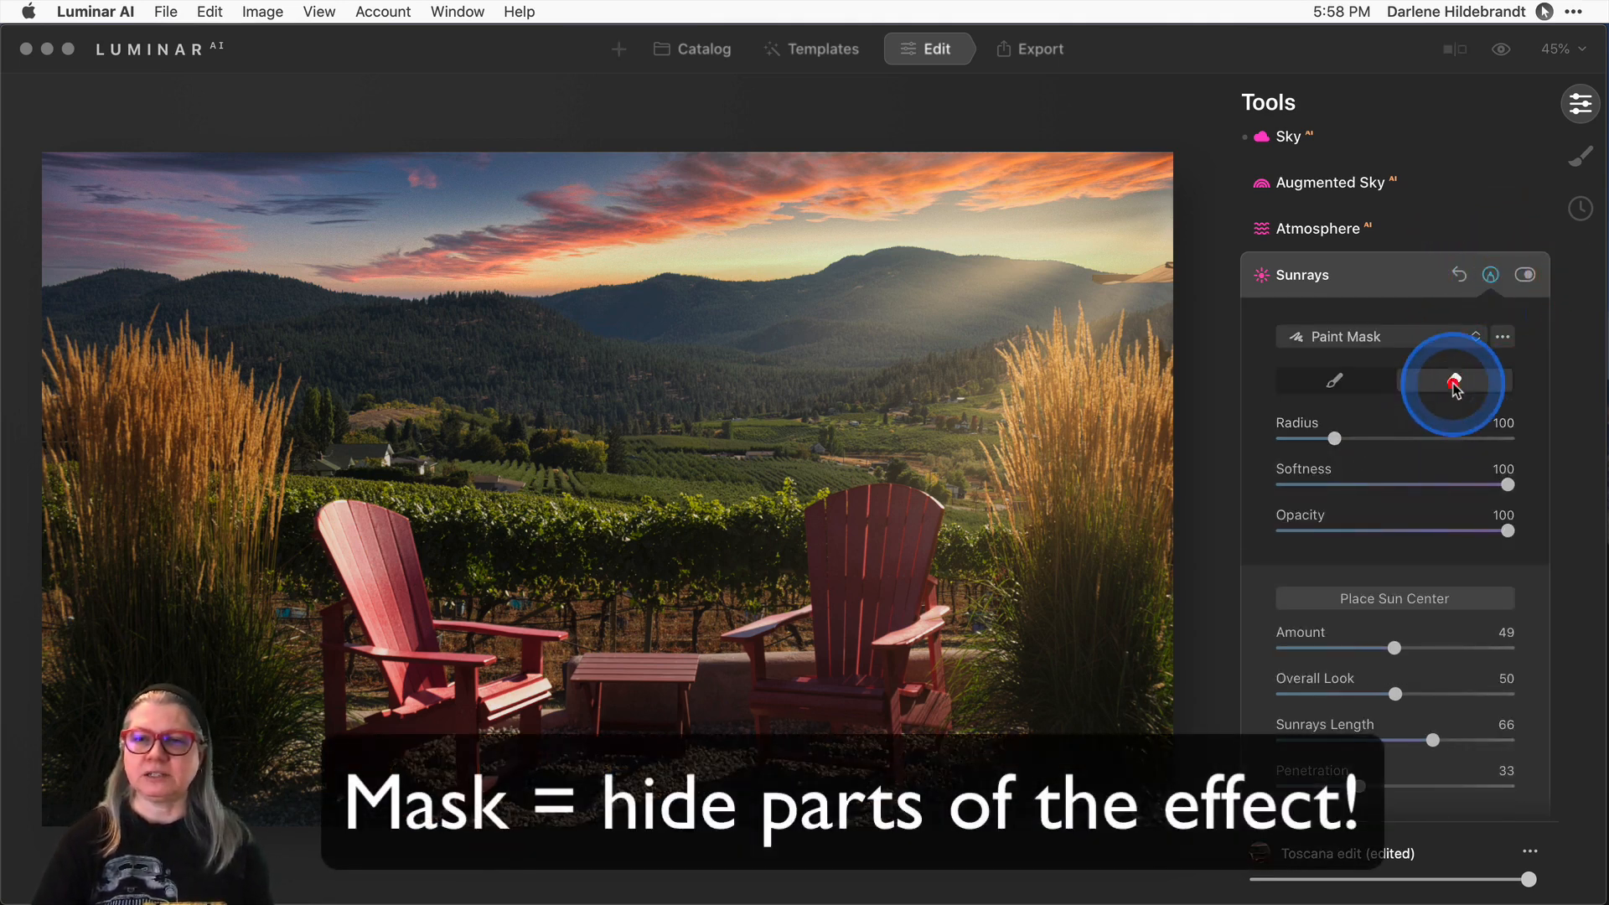
click(1383, 532)
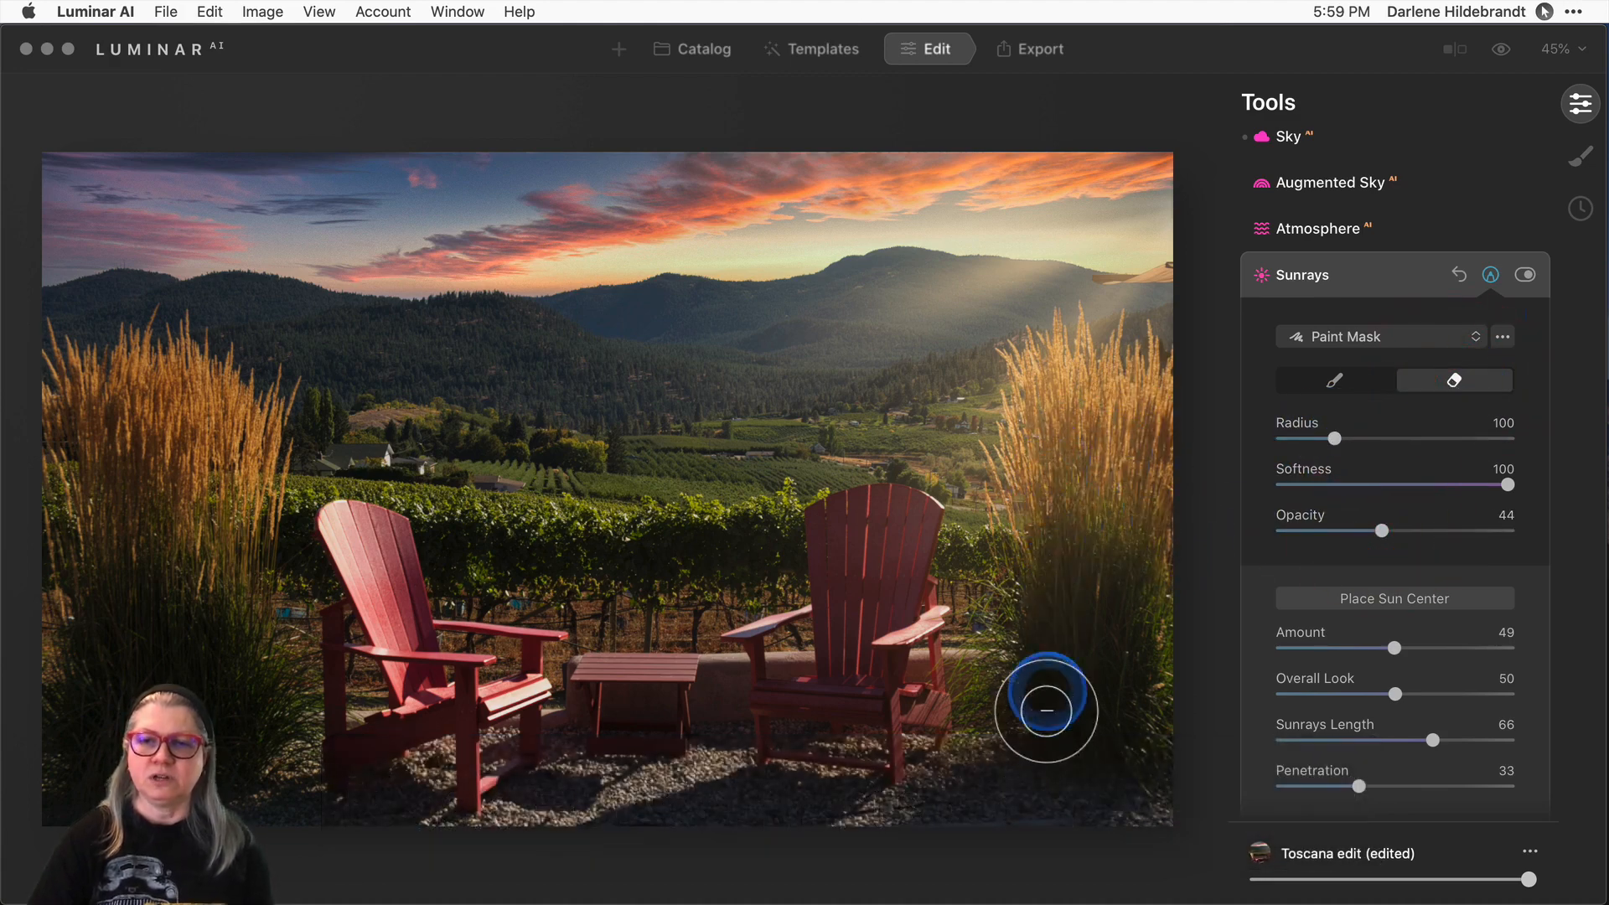
mouse_move(1051, 702)
mouse_down()
mouse_move(1154, 435)
mouse_move(1092, 374)
mouse_move(1045, 475)
mouse_move(1041, 797)
mouse_move(1135, 585)
mouse_move(1153, 620)
mouse_move(1168, 349)
mouse_up()
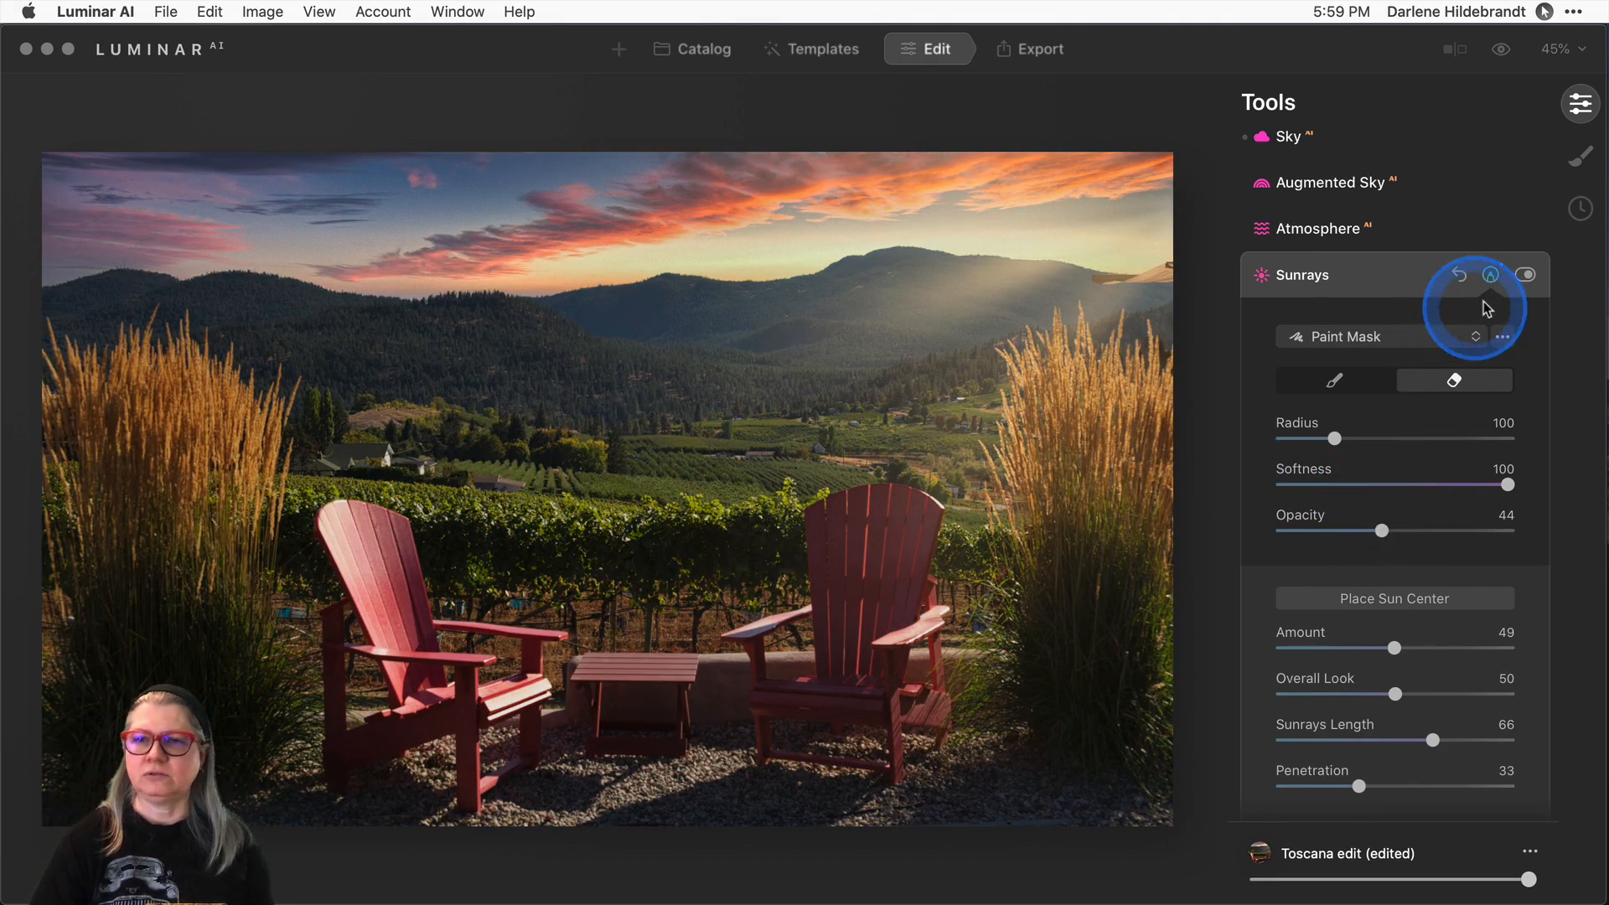
click(1490, 275)
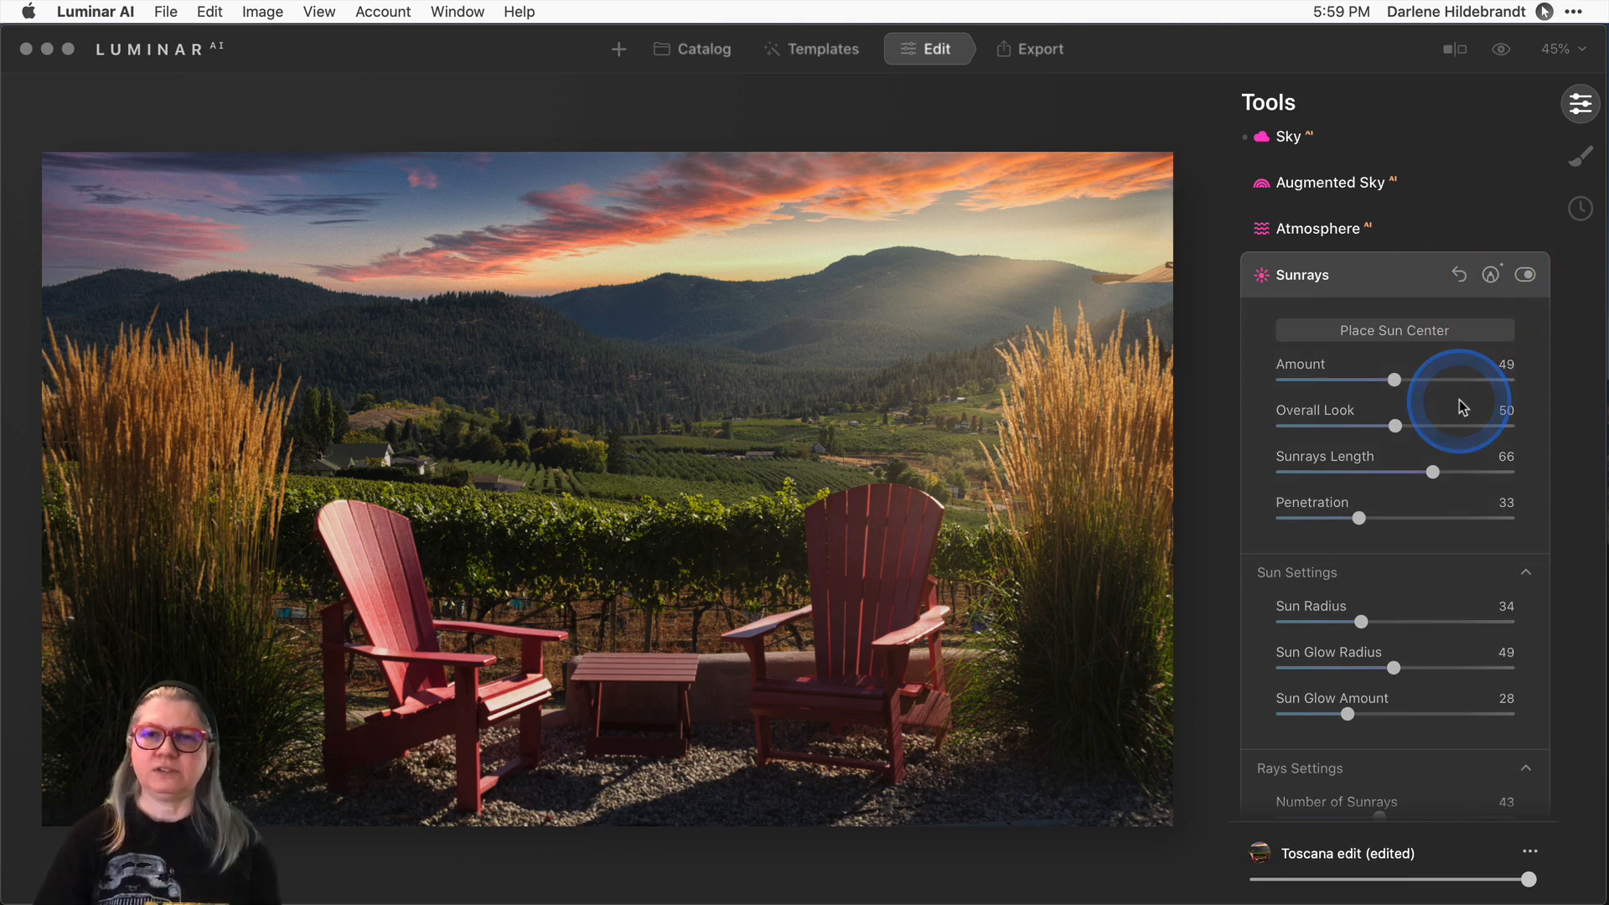
click(1491, 281)
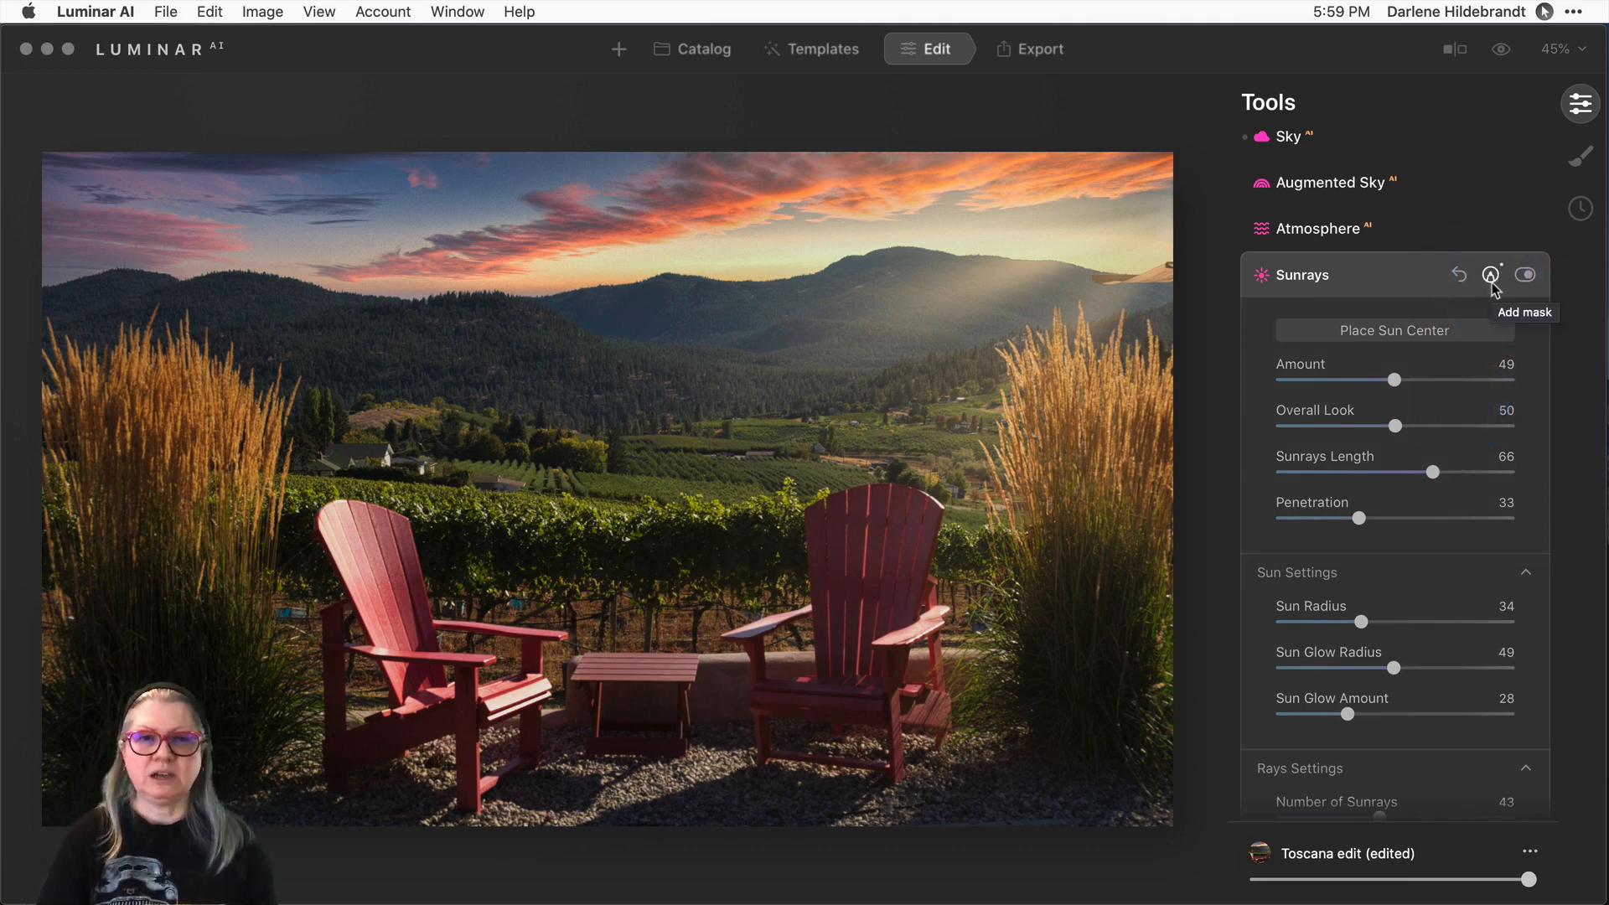
Preview the original vineyard photo, and apply the Mystical effect with an Amount of 33.
key(backslash)
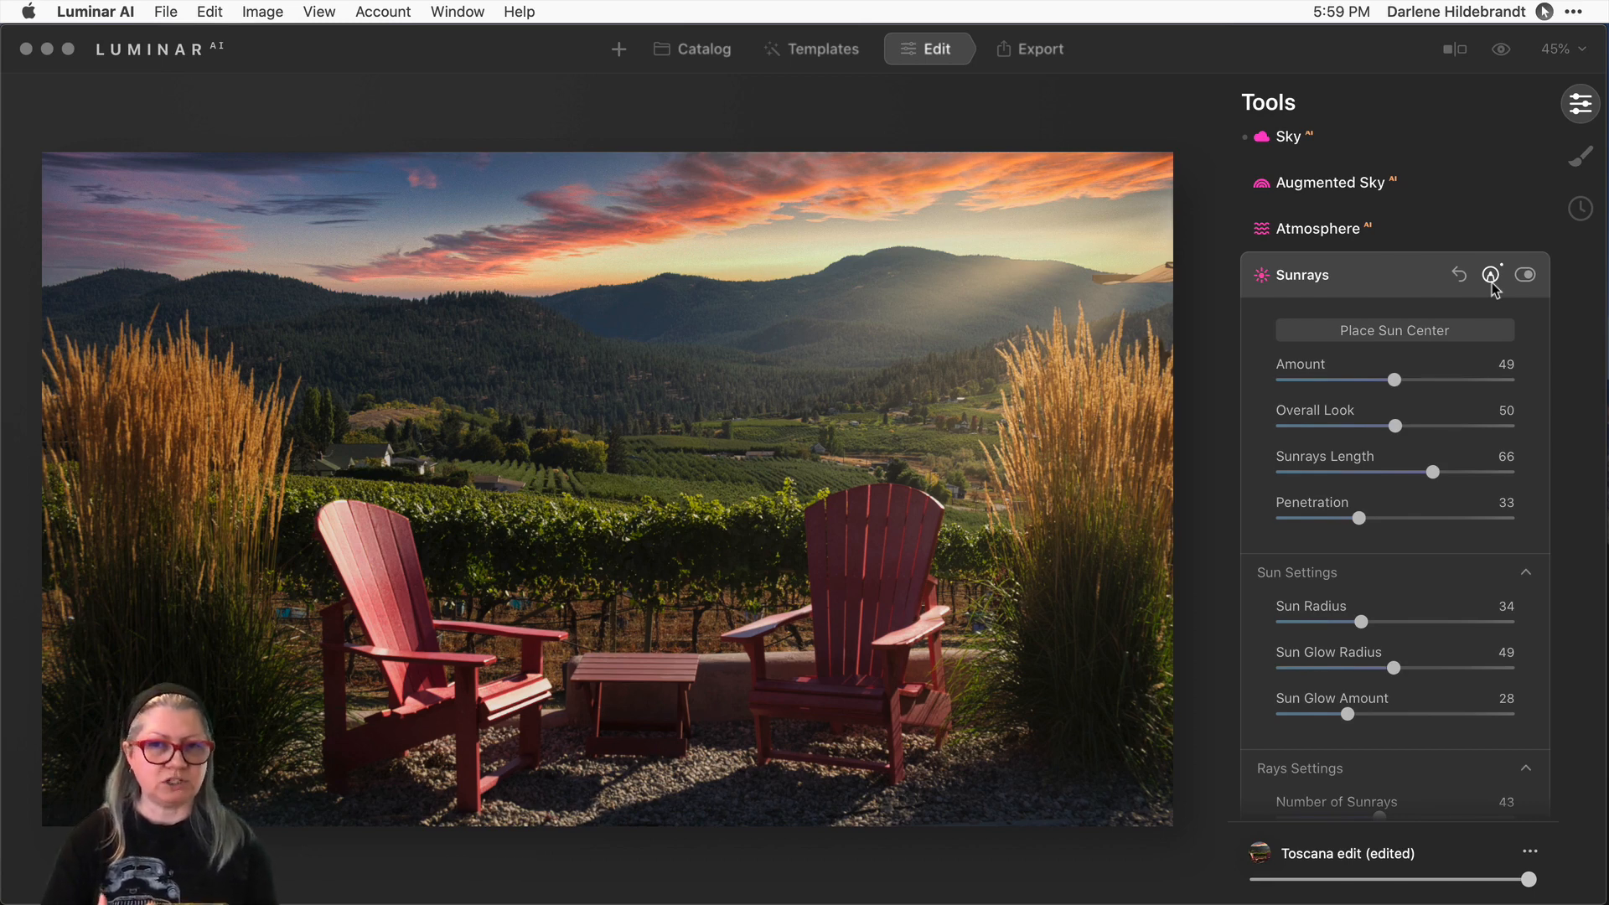
click(1365, 283)
click(1320, 506)
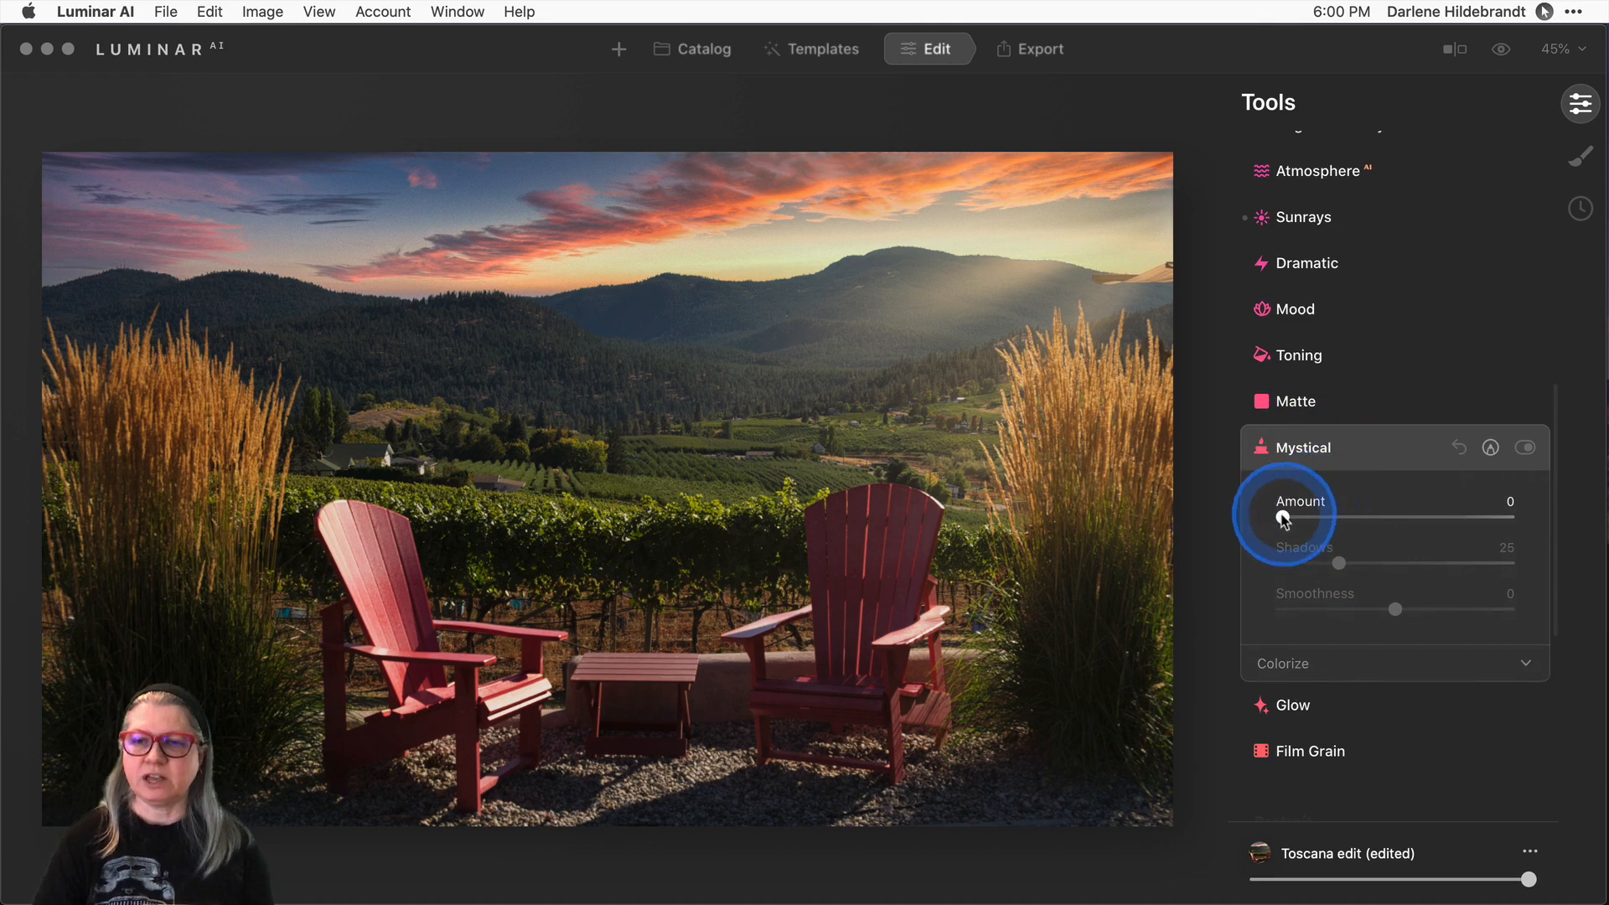
drag(1282, 516, 1359, 516)
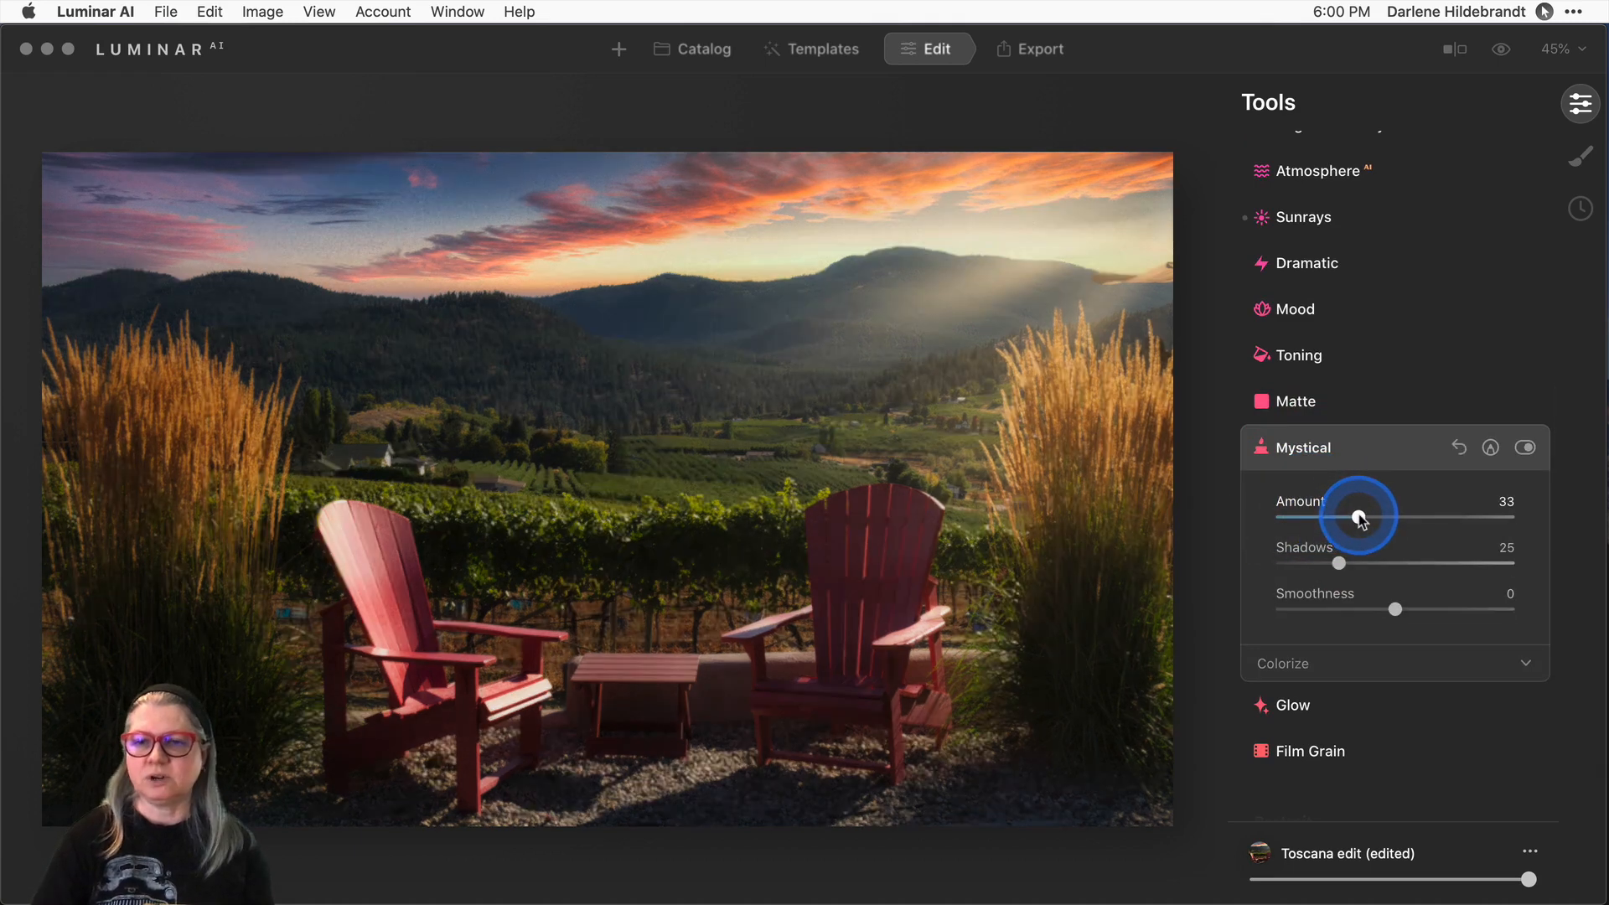
Try a higher Warmth in the Mystical effect's Colorize settings and reset it to 0.
click(1283, 664)
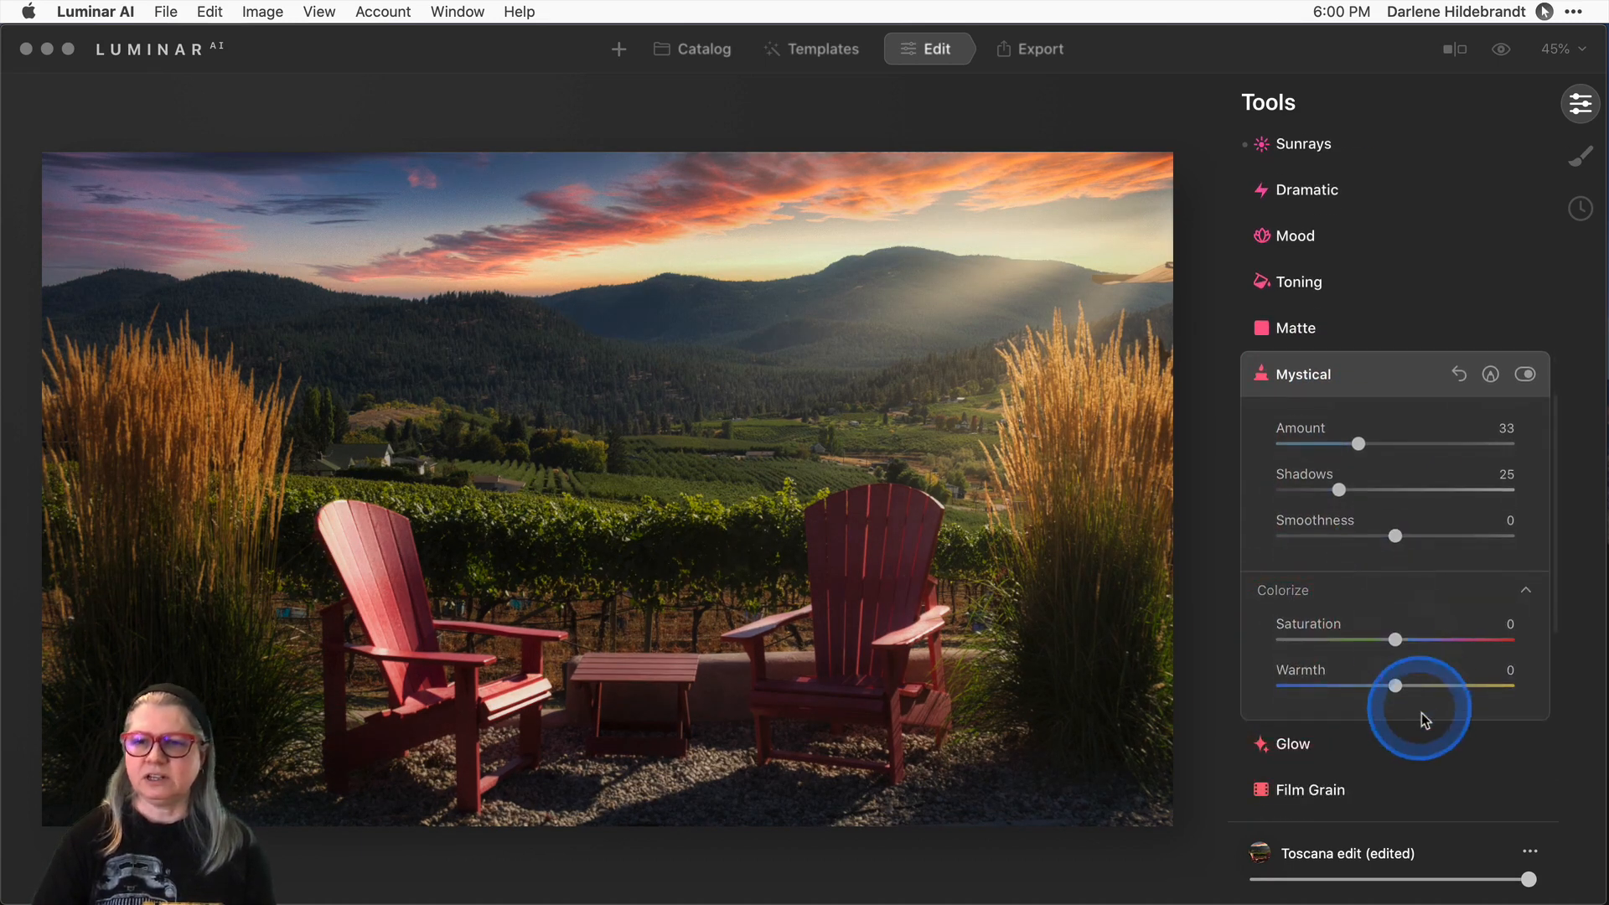
drag(1397, 687, 1454, 675)
double_click(1455, 677)
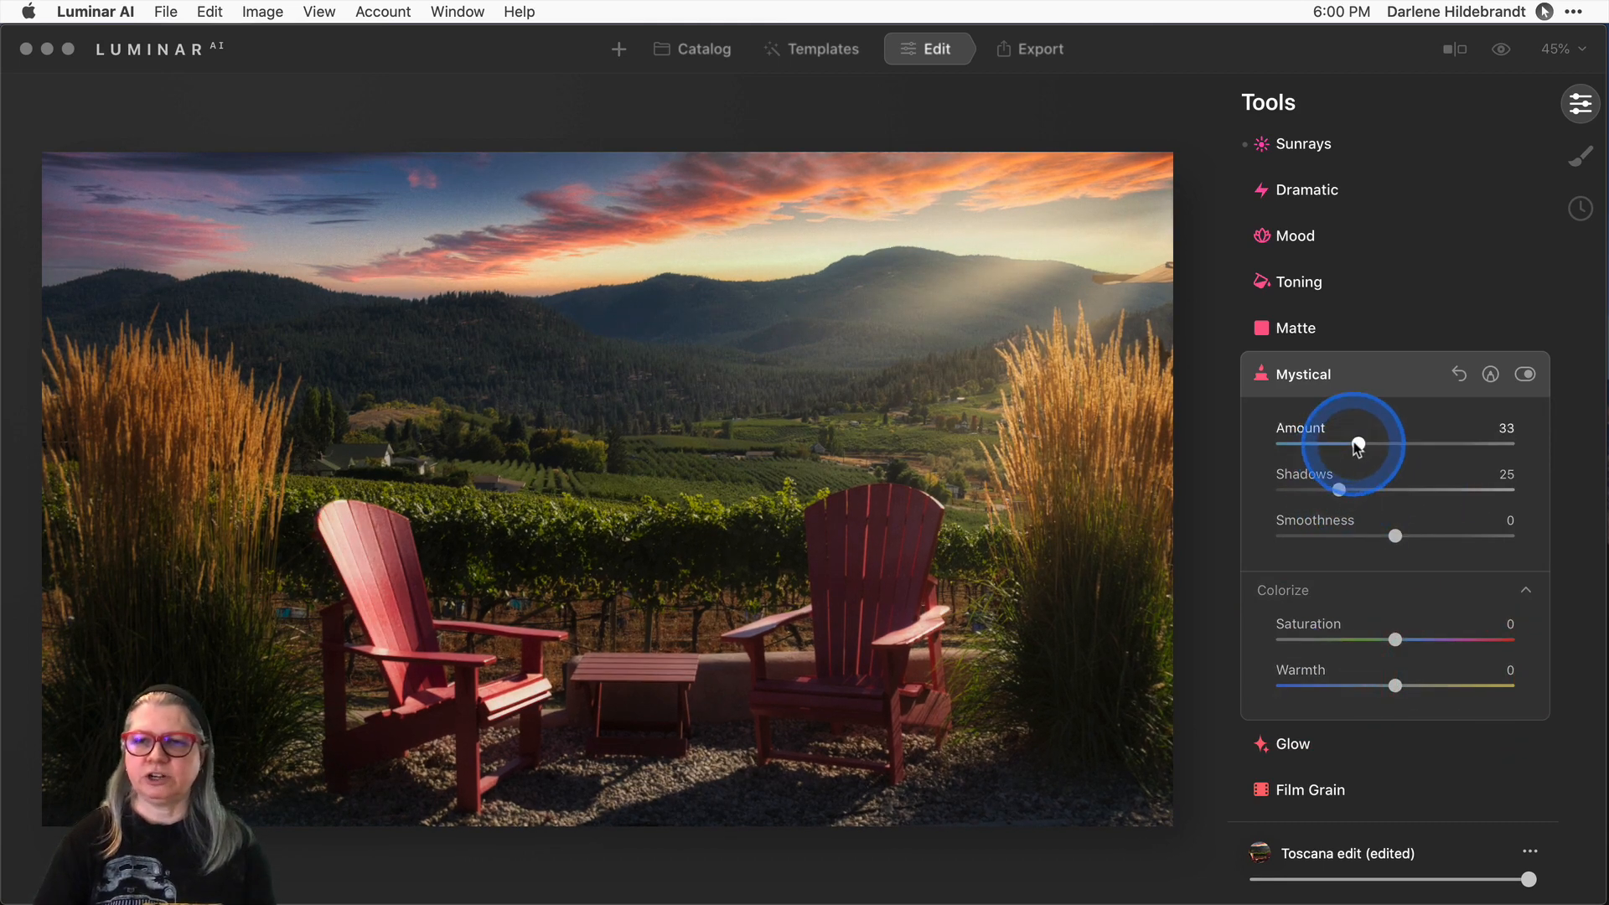
Set the Mystical Amount to 25 and collapse the effect's settings.
mouse_move(1358, 441)
mouse_down()
mouse_move(1318, 441)
mouse_move(1339, 441)
mouse_up()
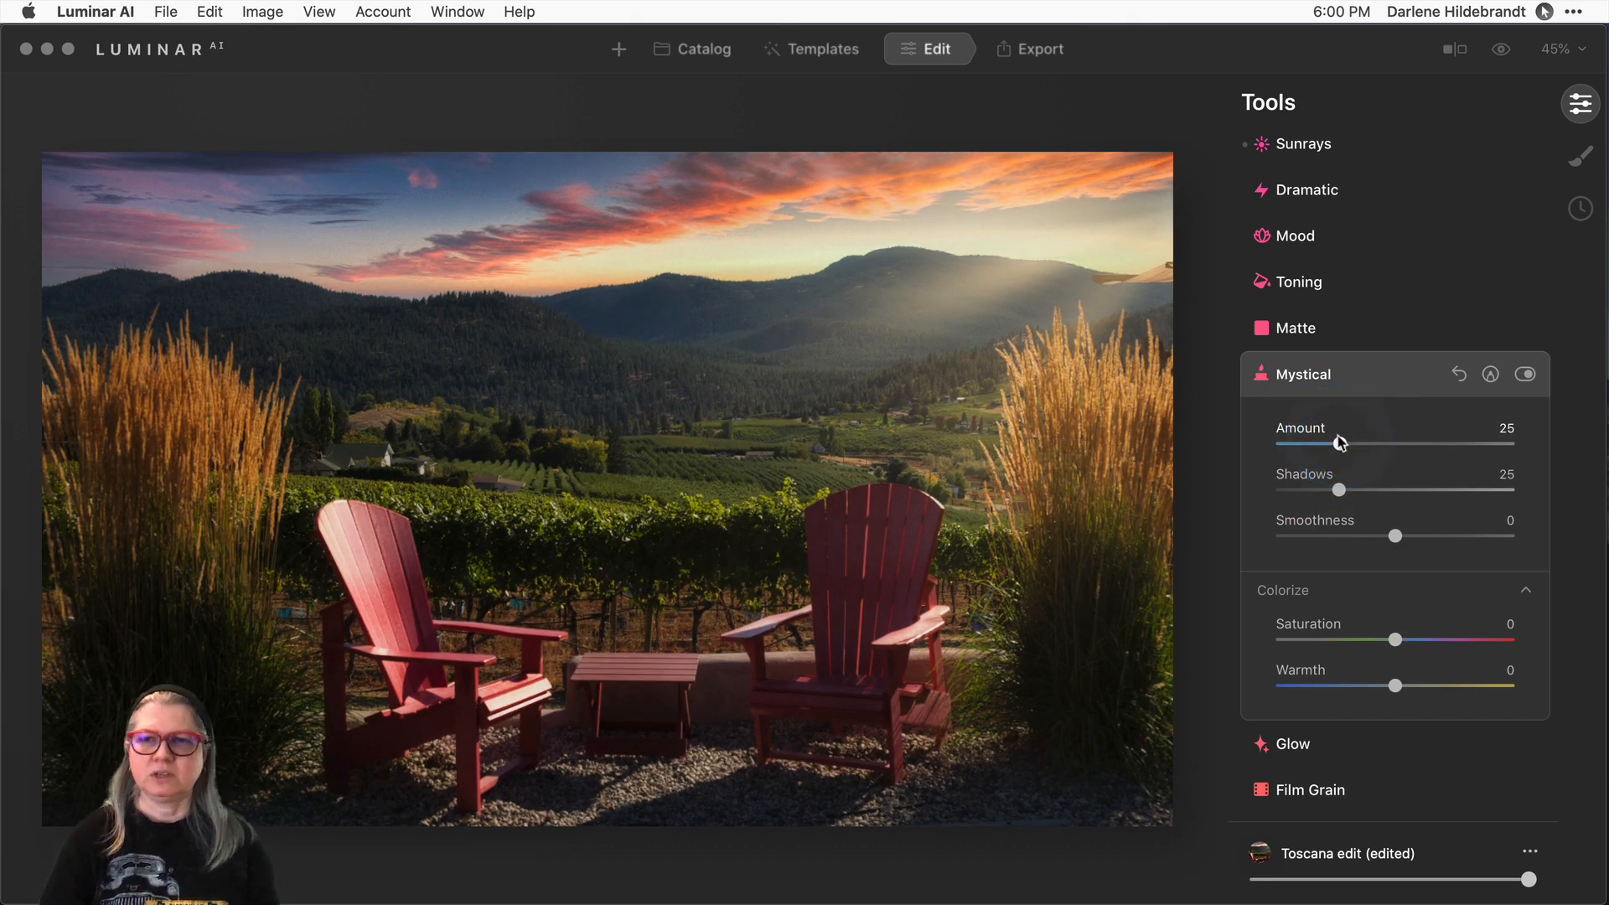
click(1376, 385)
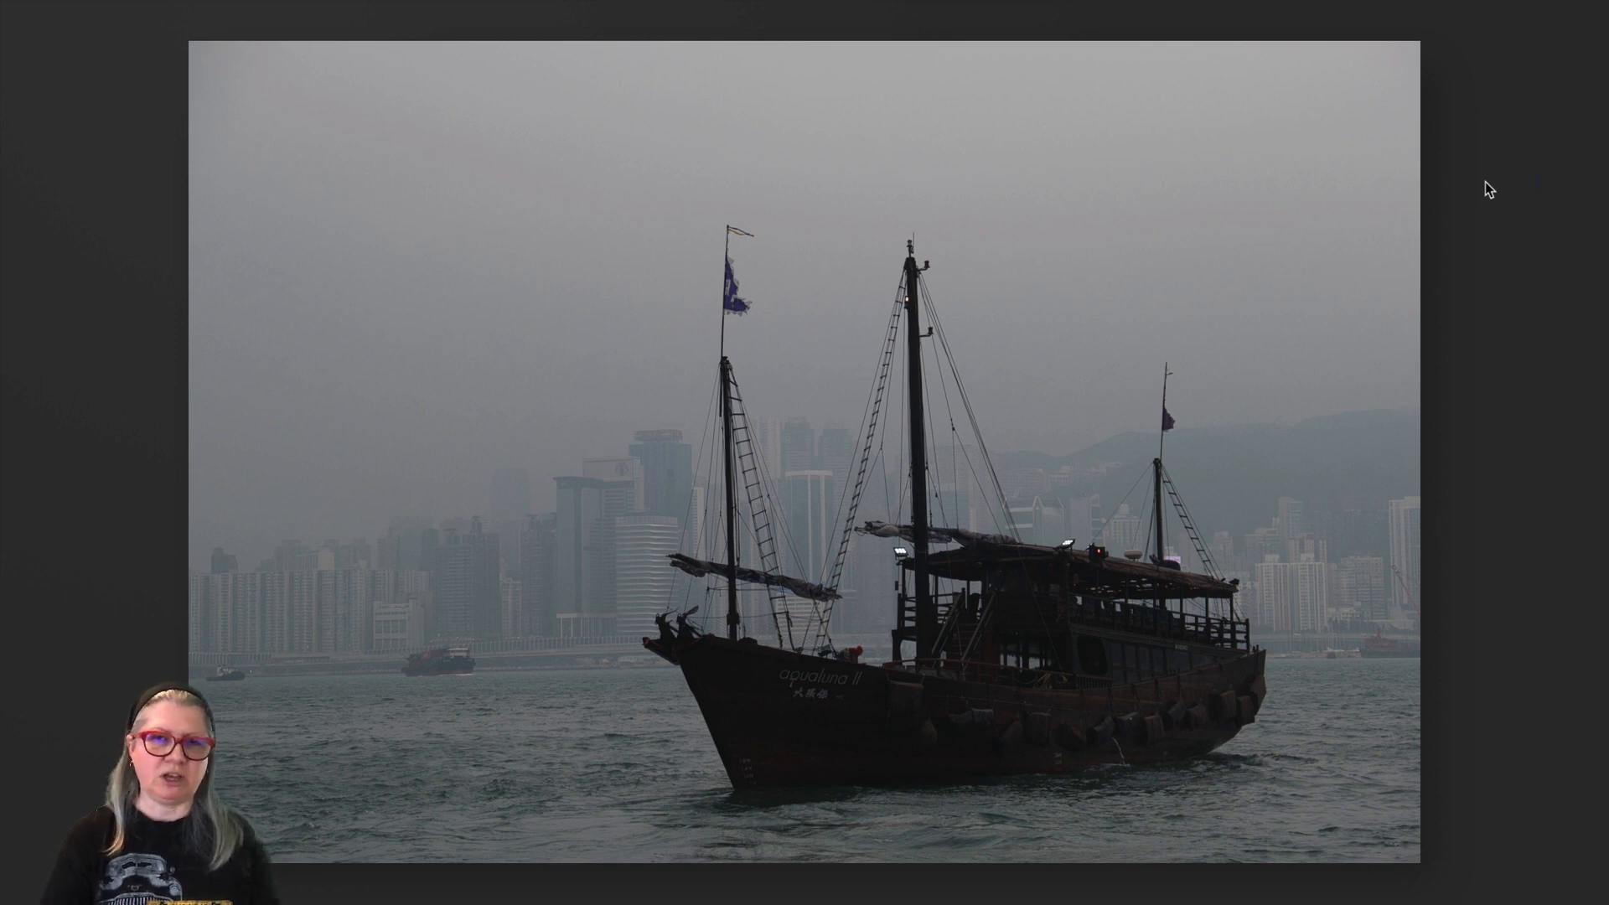
Compare the edited harbour boat photo with its unedited original.
key(Right)
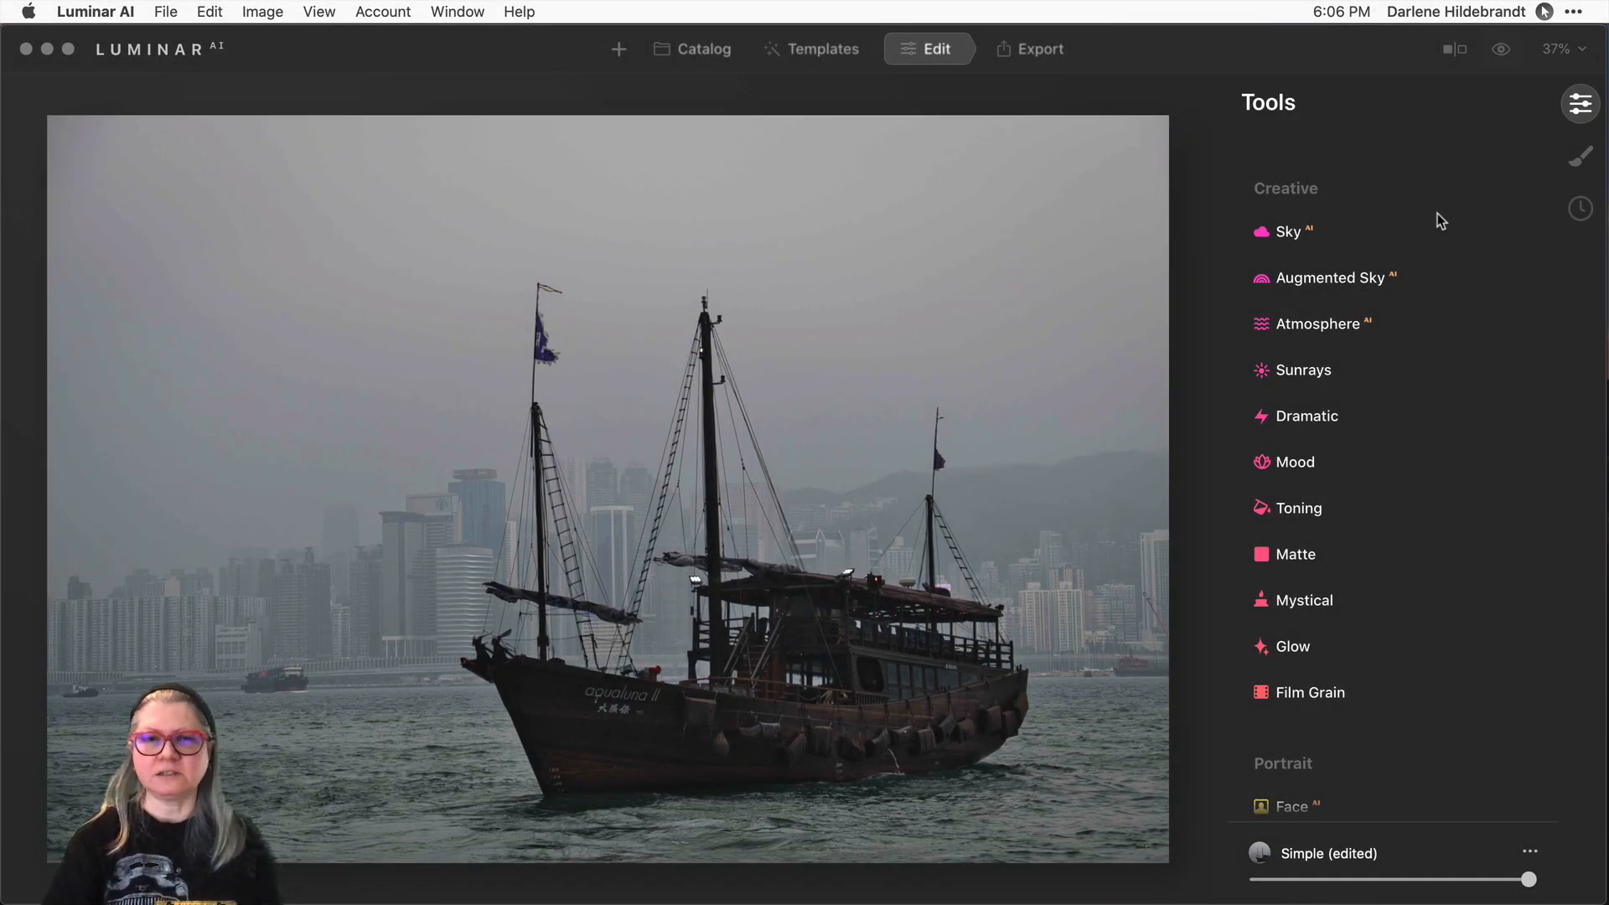
key(backslash)
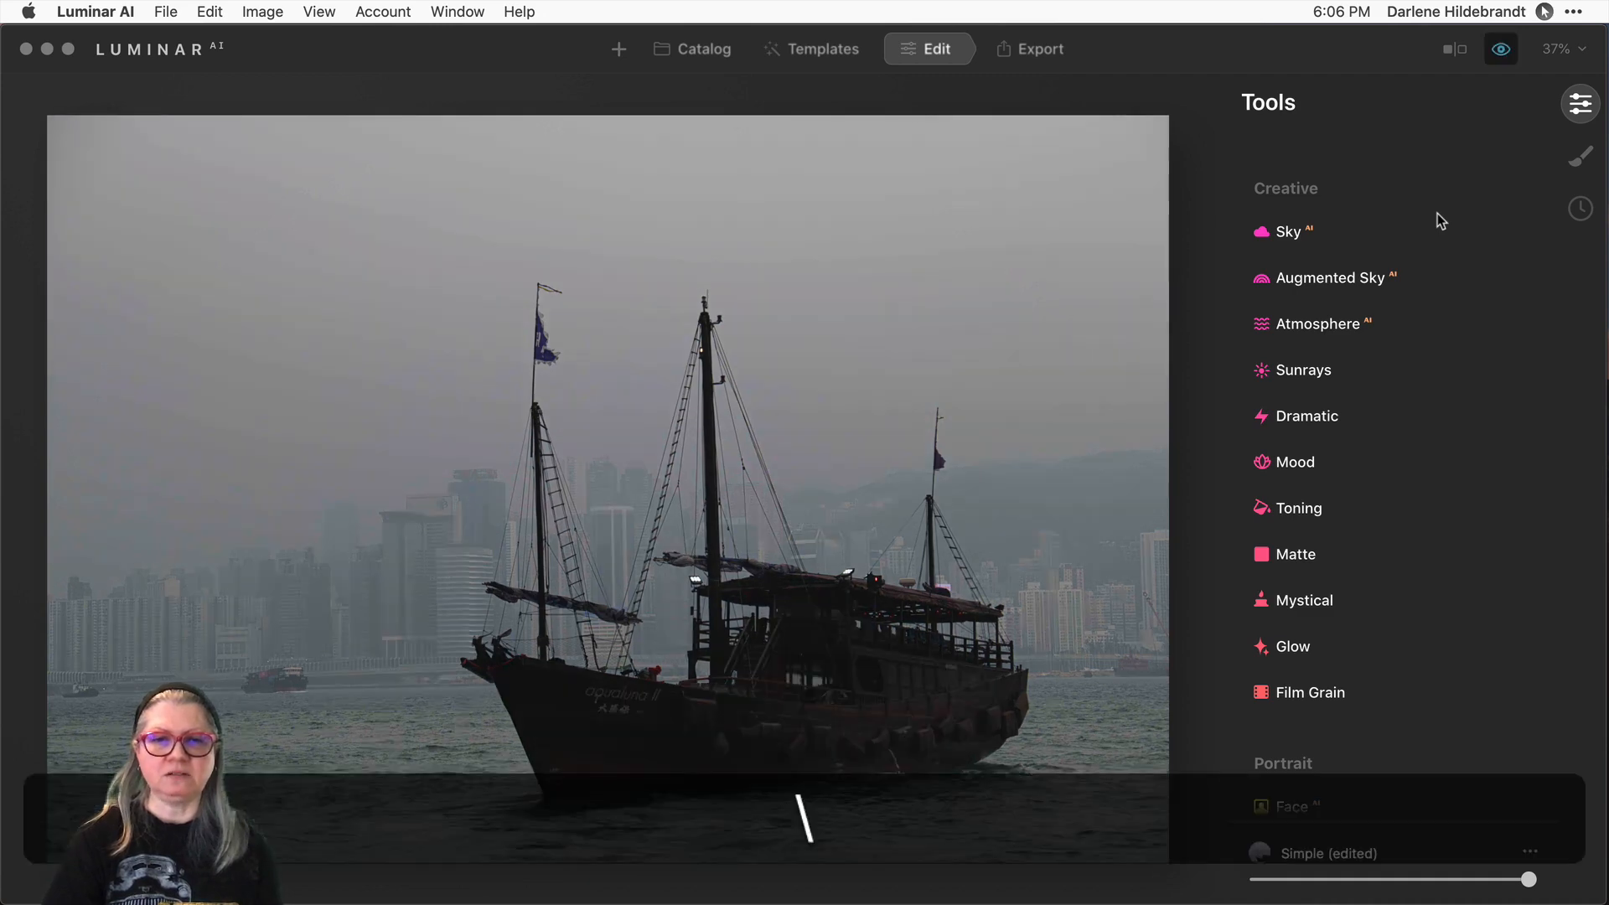
key(backslash)
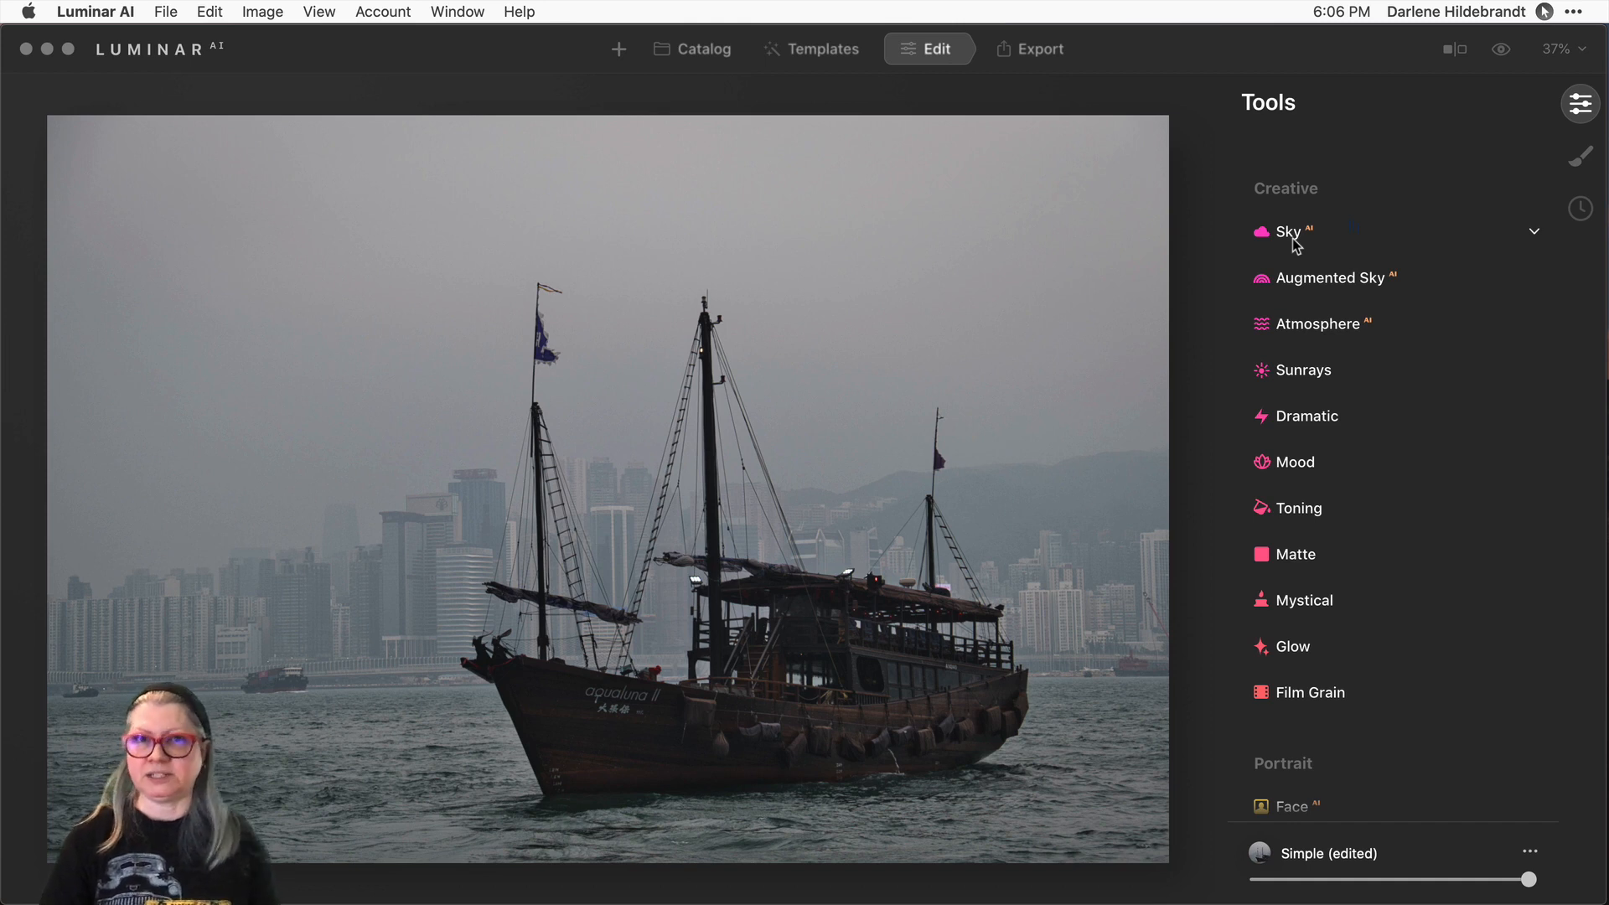
Add the Space Shuttle 1 object with Augmented Sky and move it over the skyline to the left of the boat's masts.
click(1413, 280)
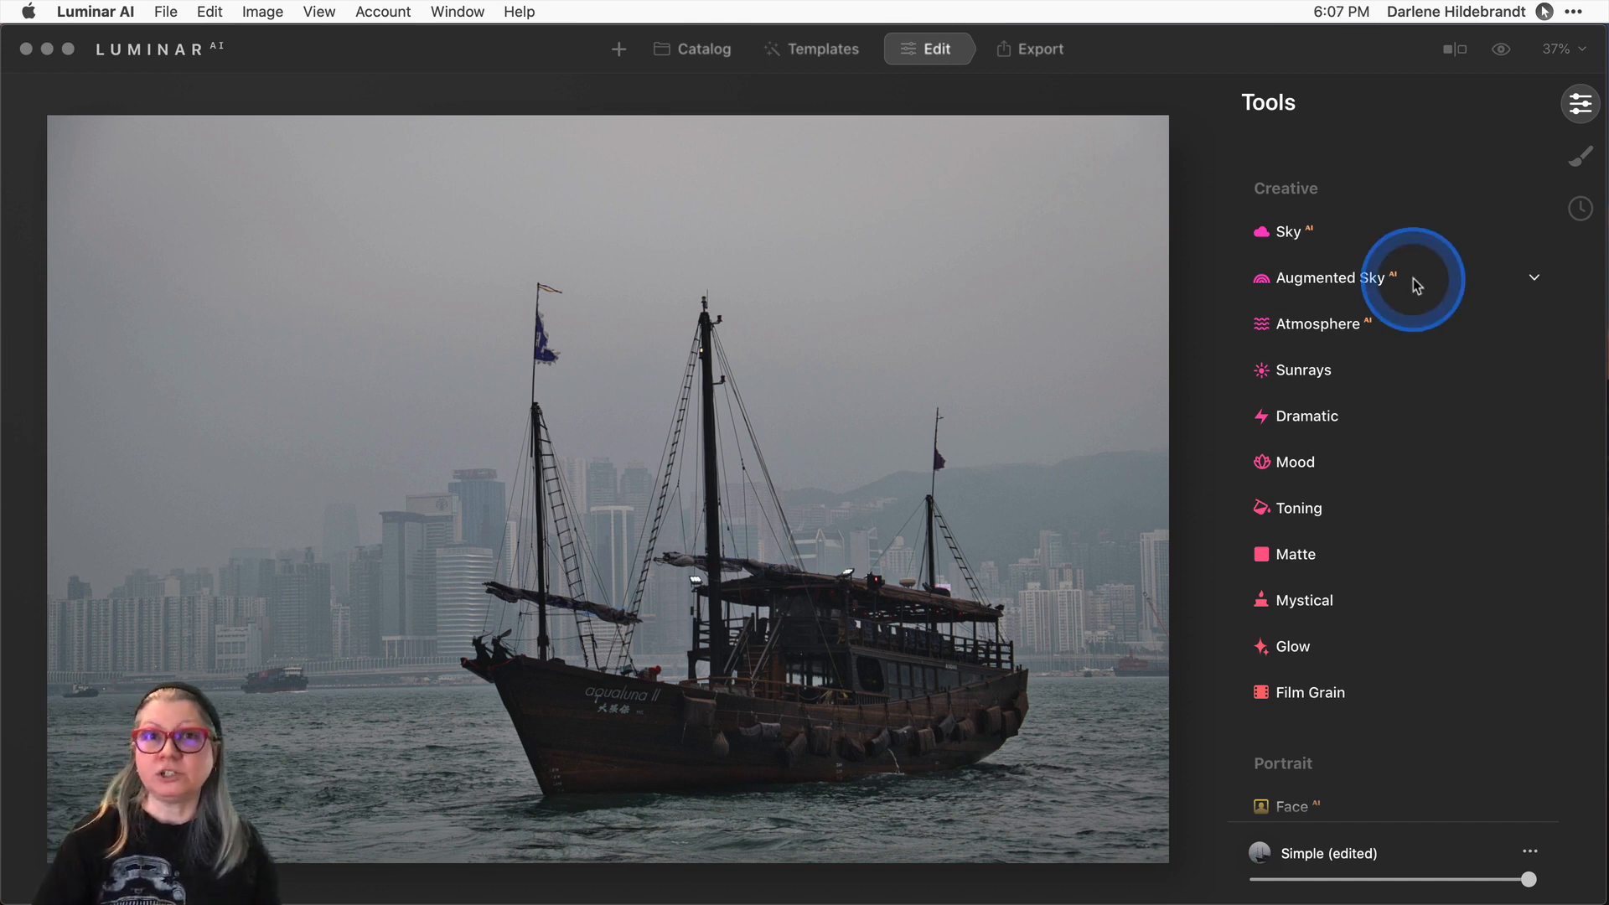
click(1412, 279)
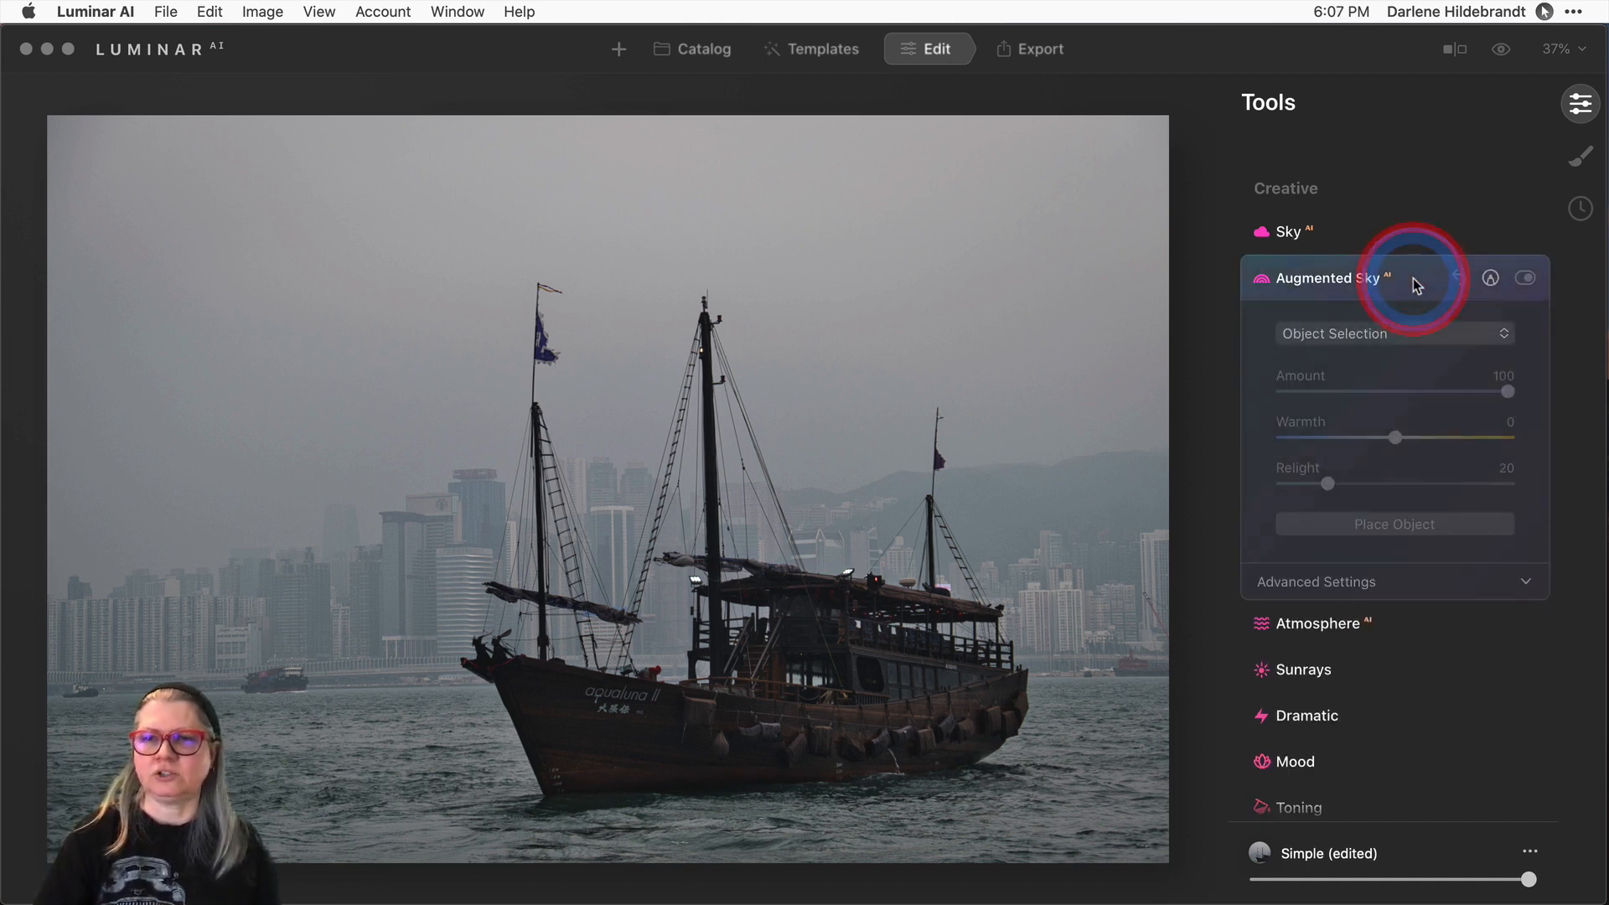
click(1339, 334)
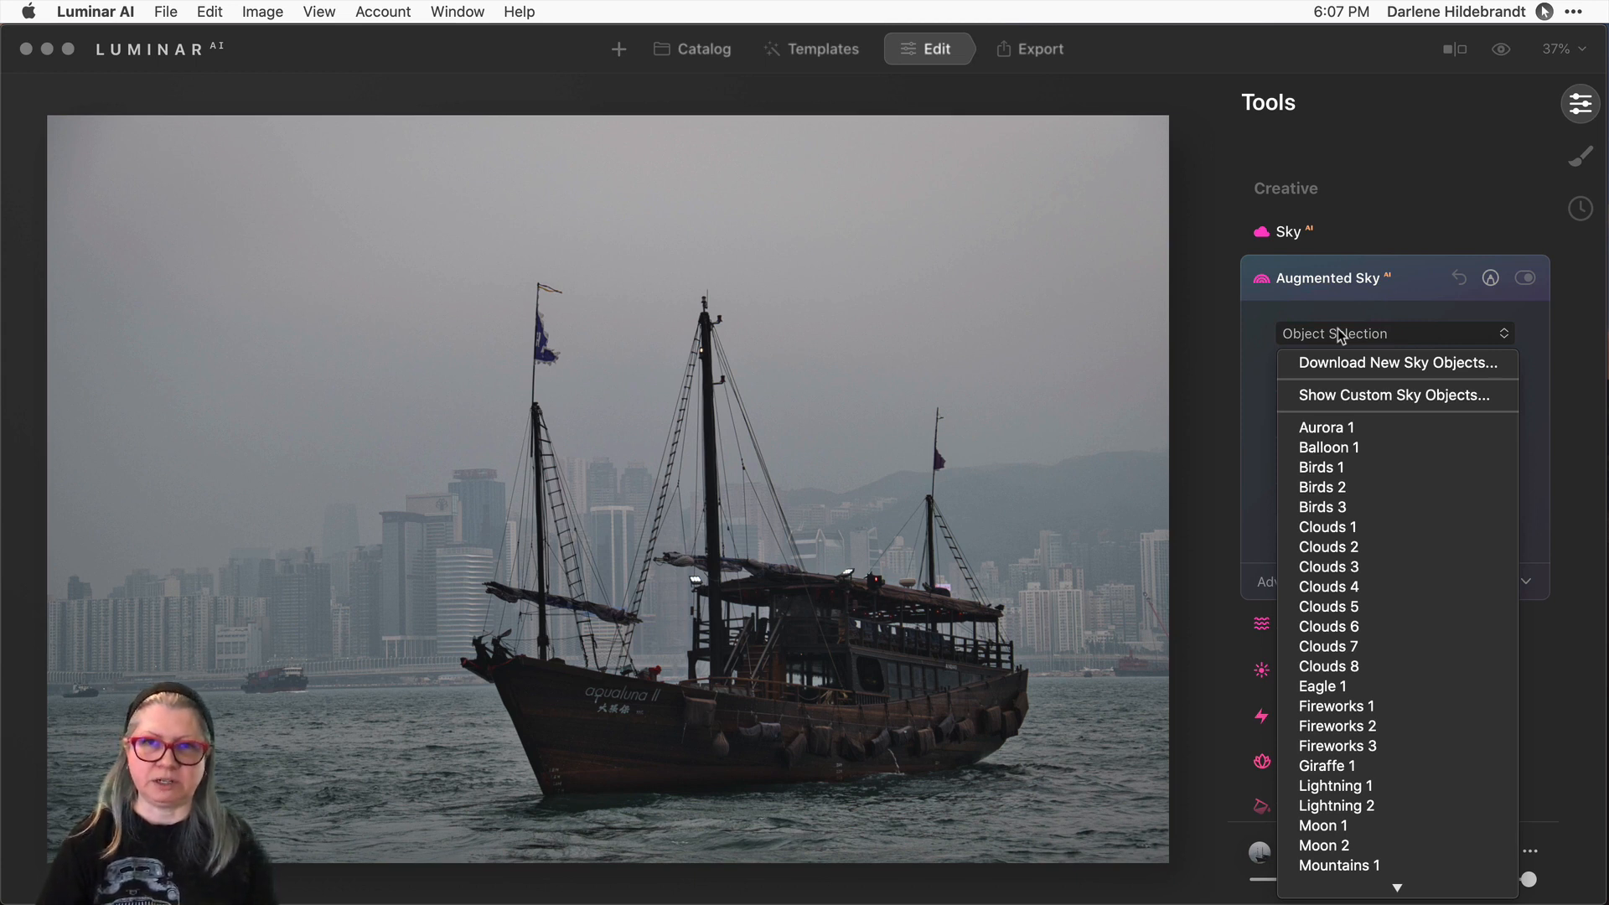
scroll(1345, 445, down, 5)
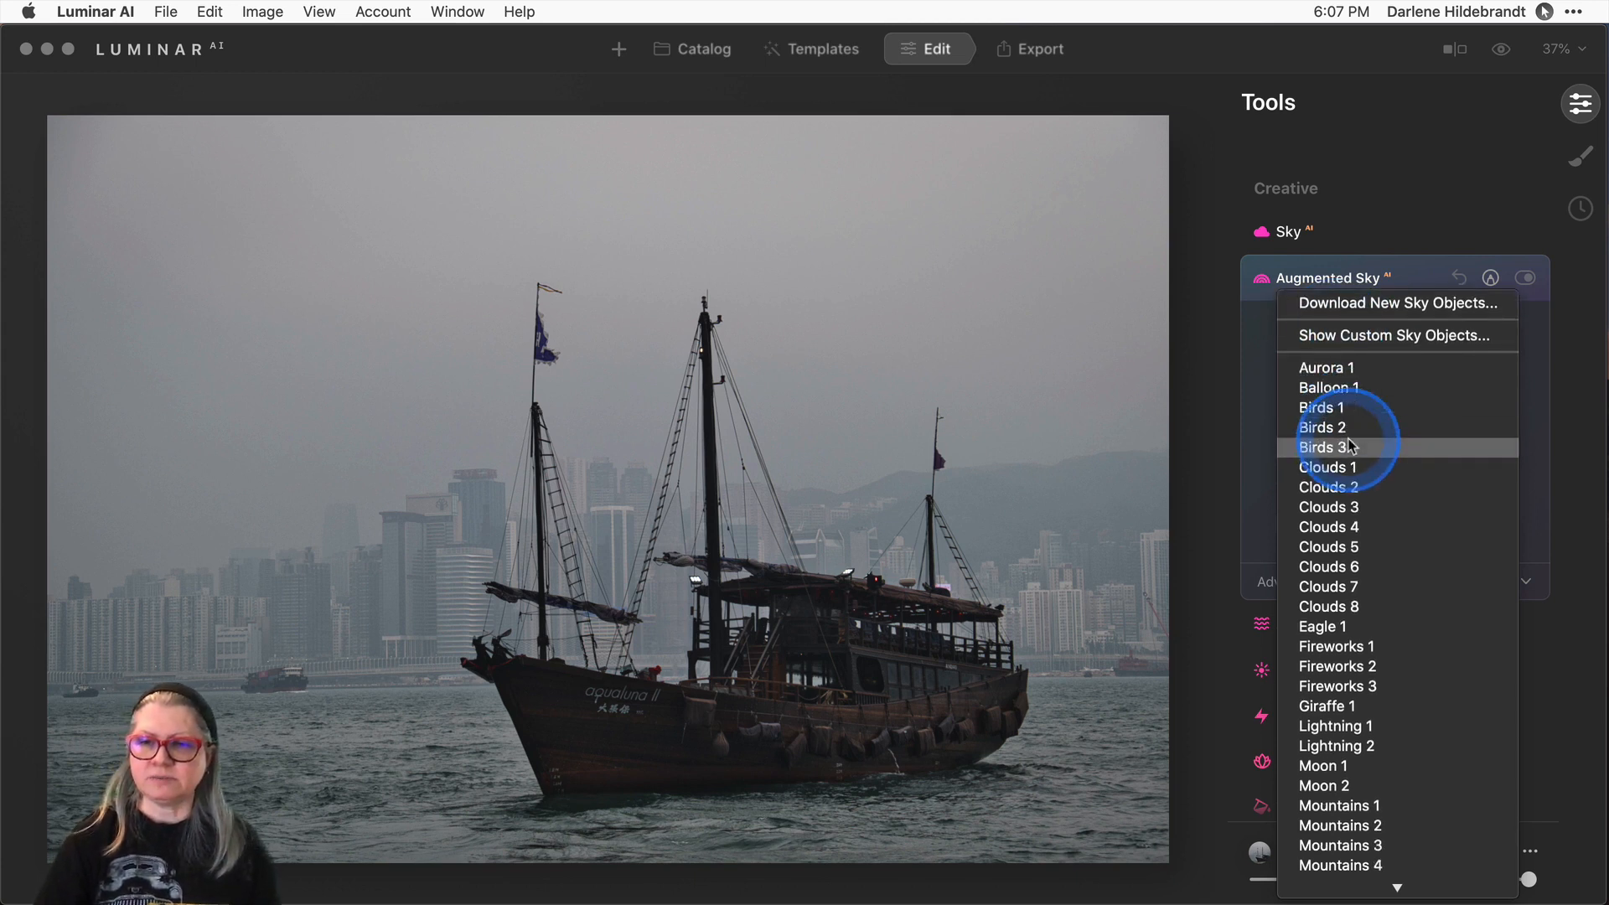
scroll(1351, 446, down, 1)
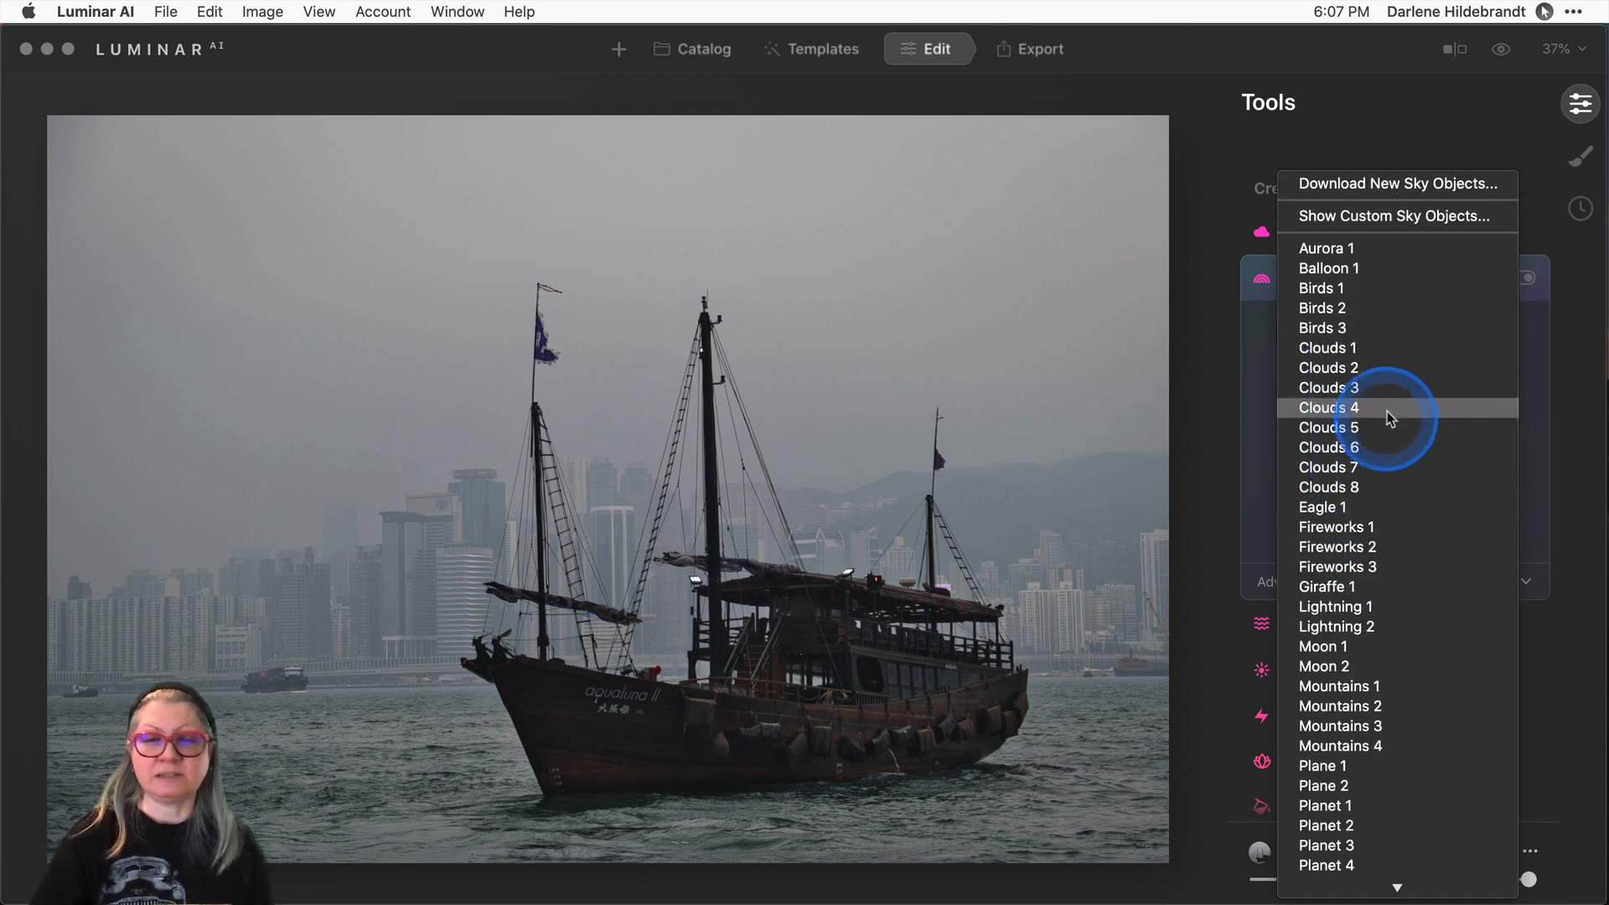
scroll(1385, 446, down, 4)
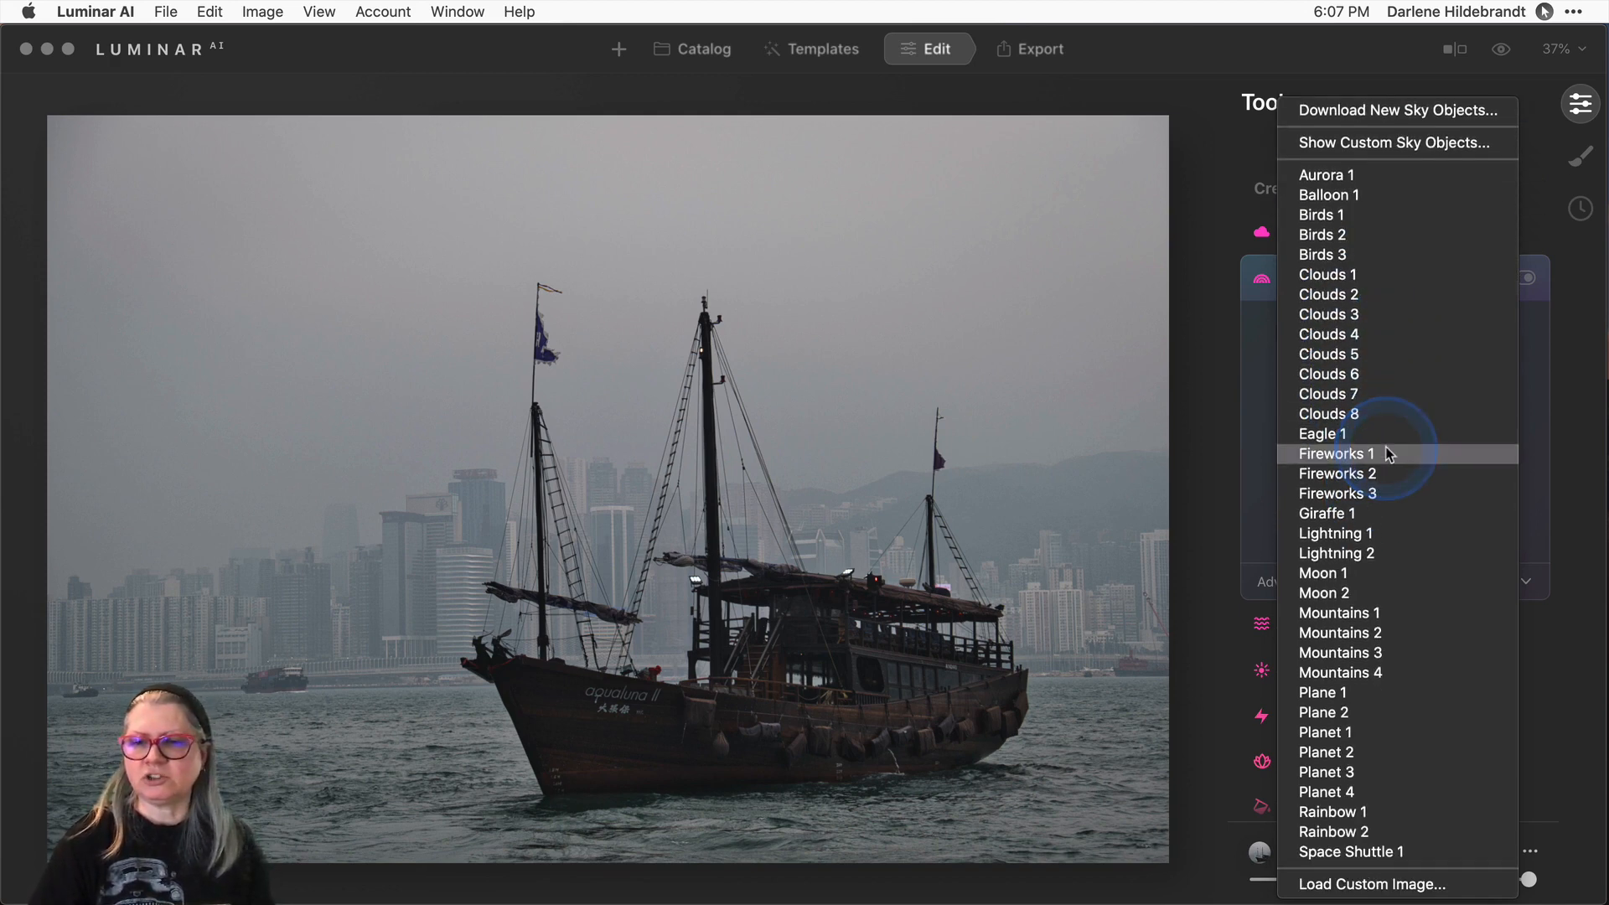
click(1339, 850)
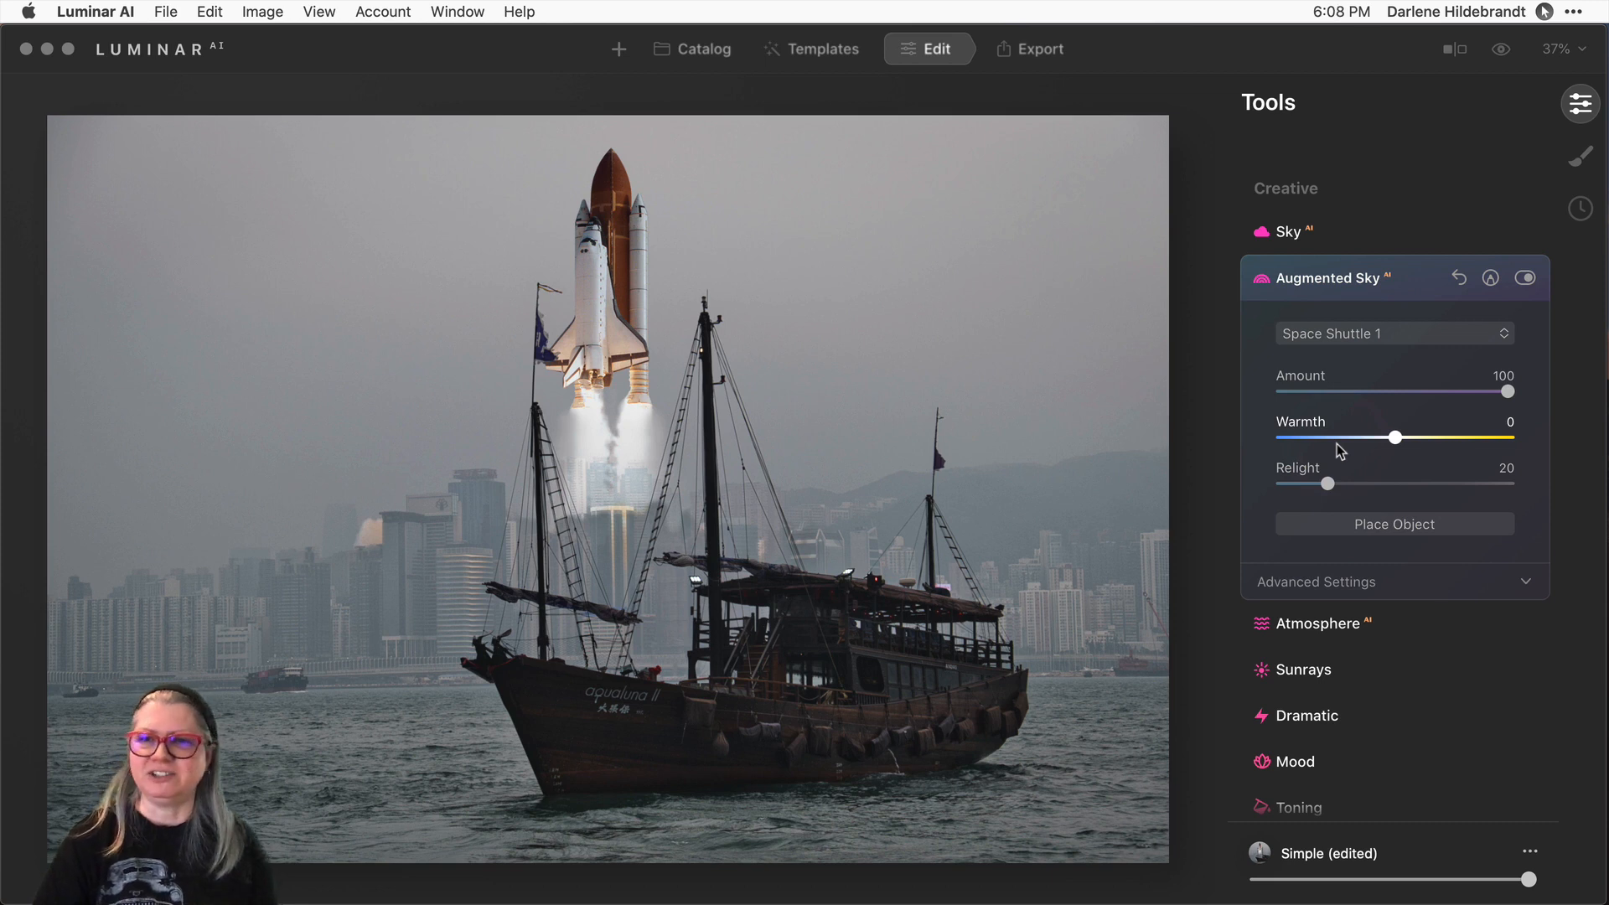
click(1363, 522)
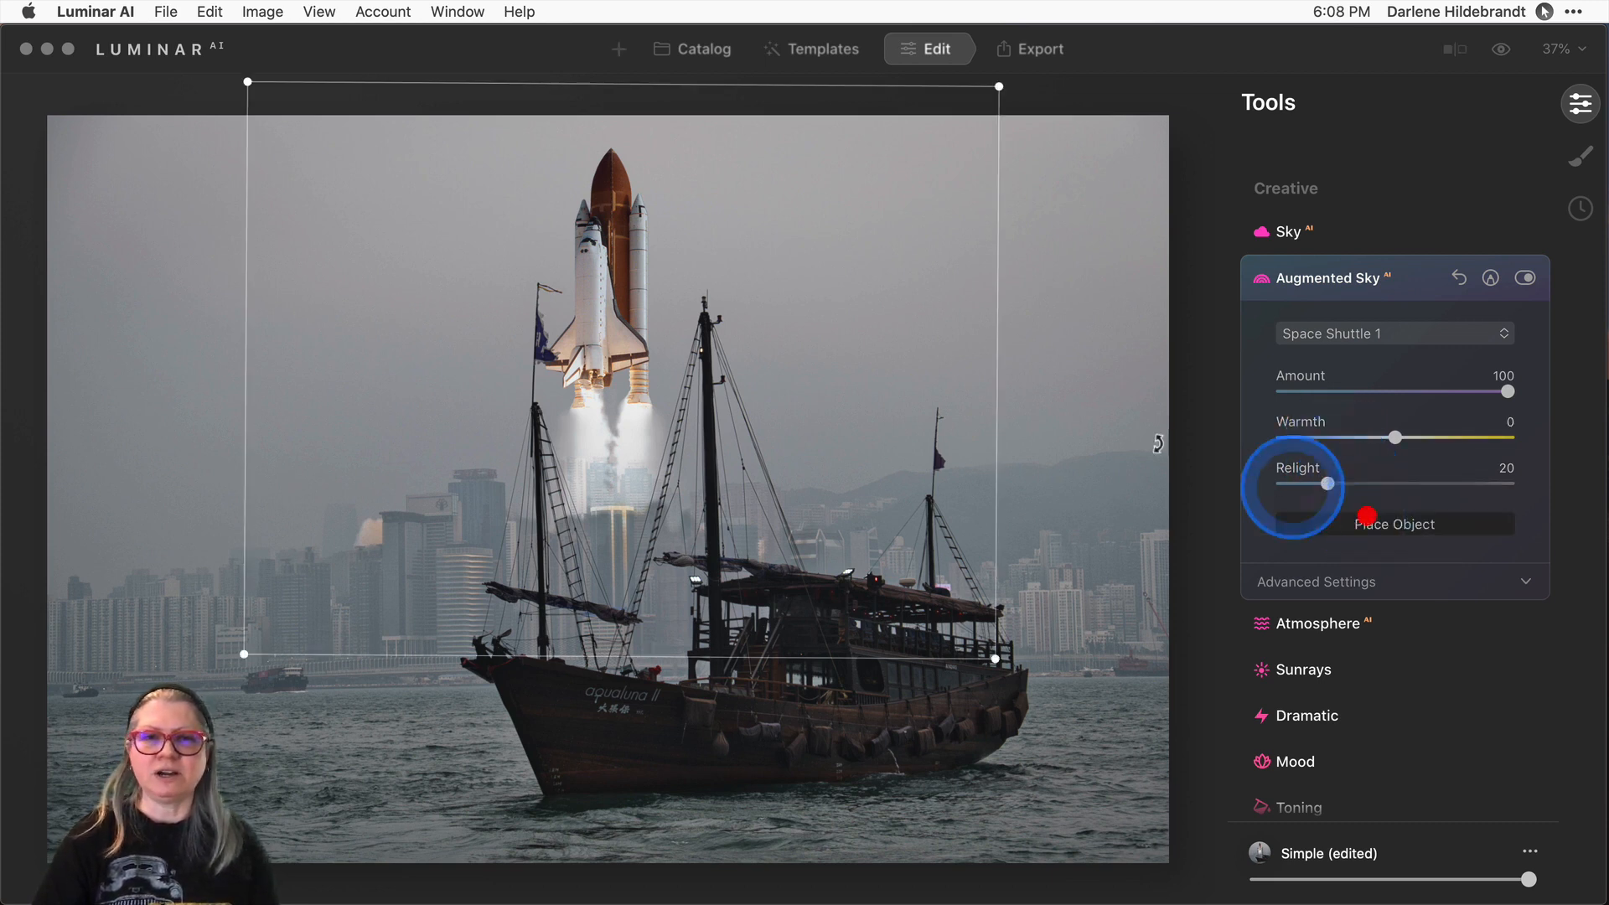
drag(455, 276, 352, 269)
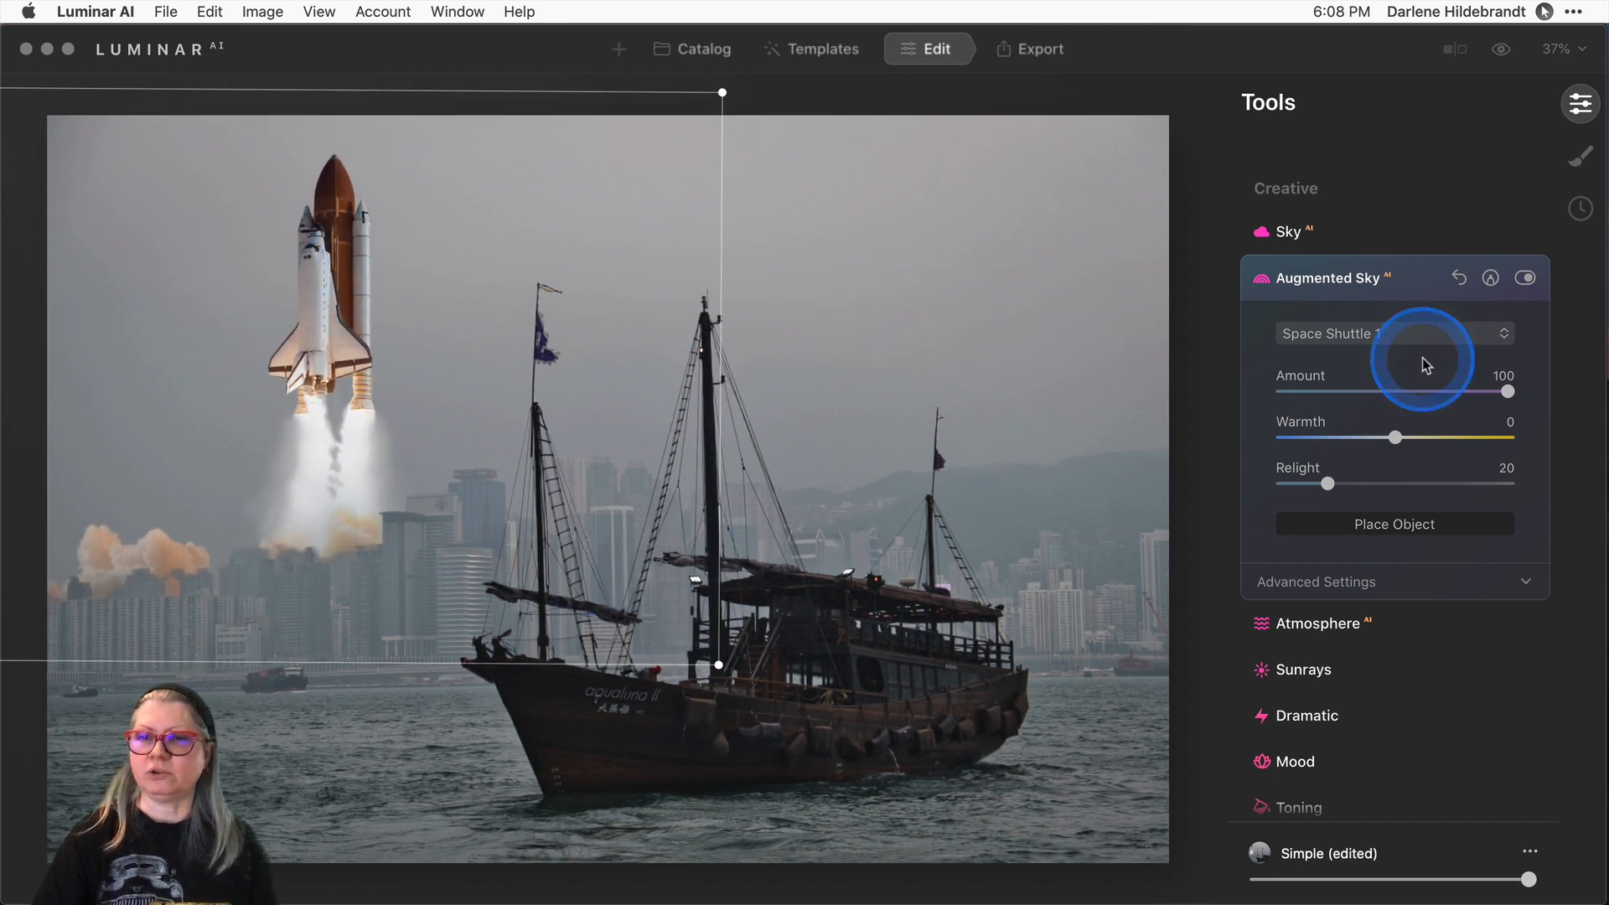
Replace the space shuttle with the Birds 3 sky object and expand the Augmented Sky advanced settings.
click(1385, 334)
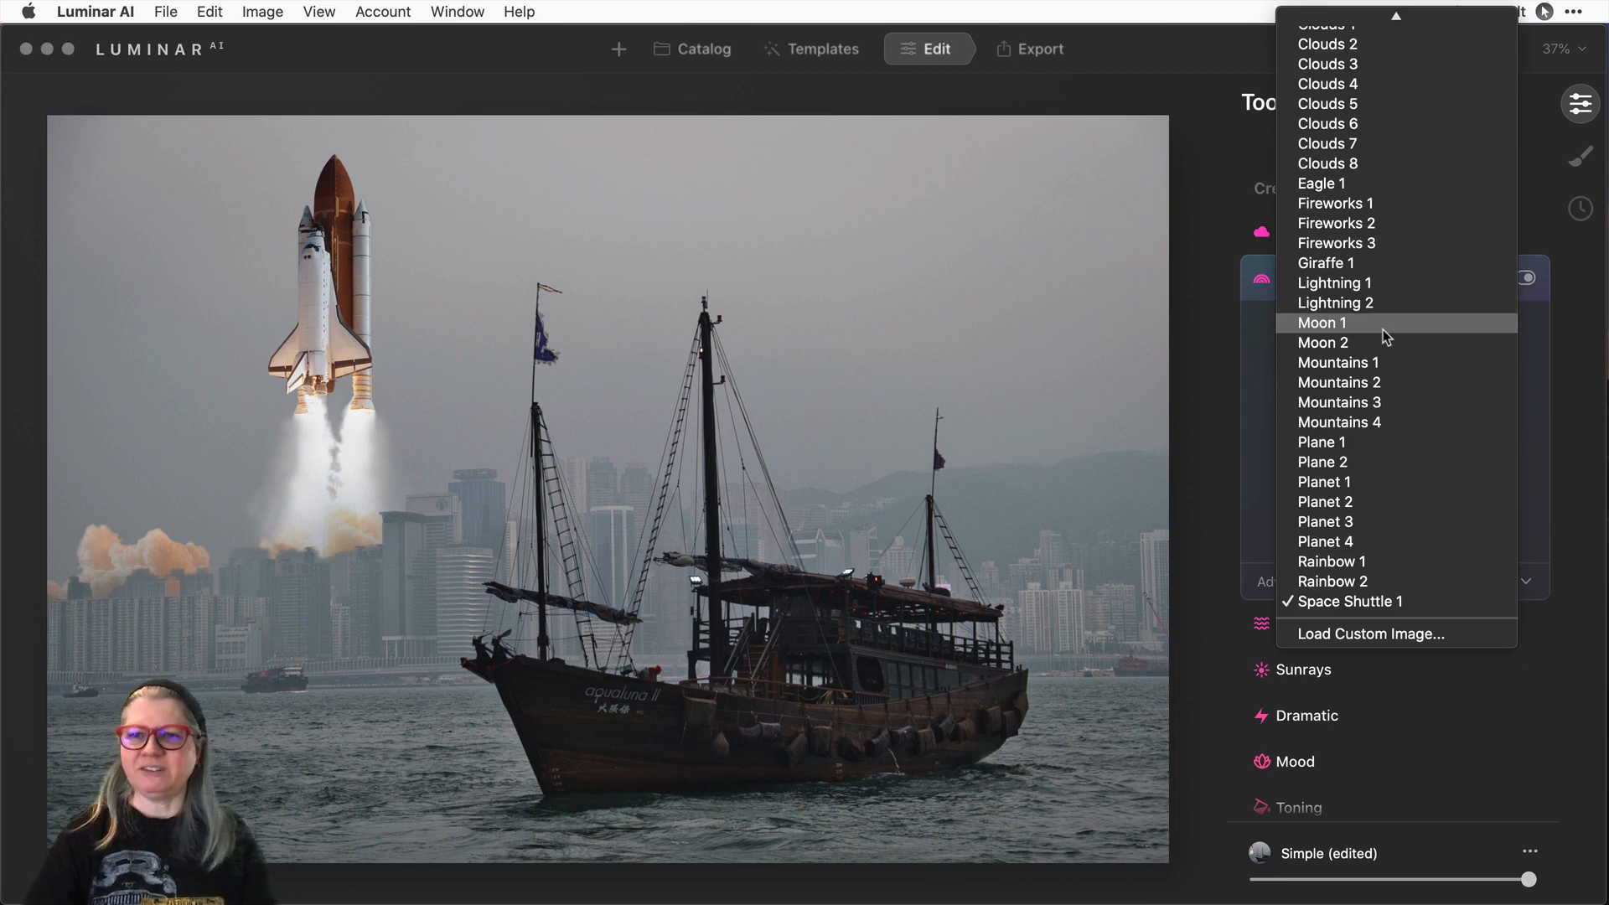
click(1385, 333)
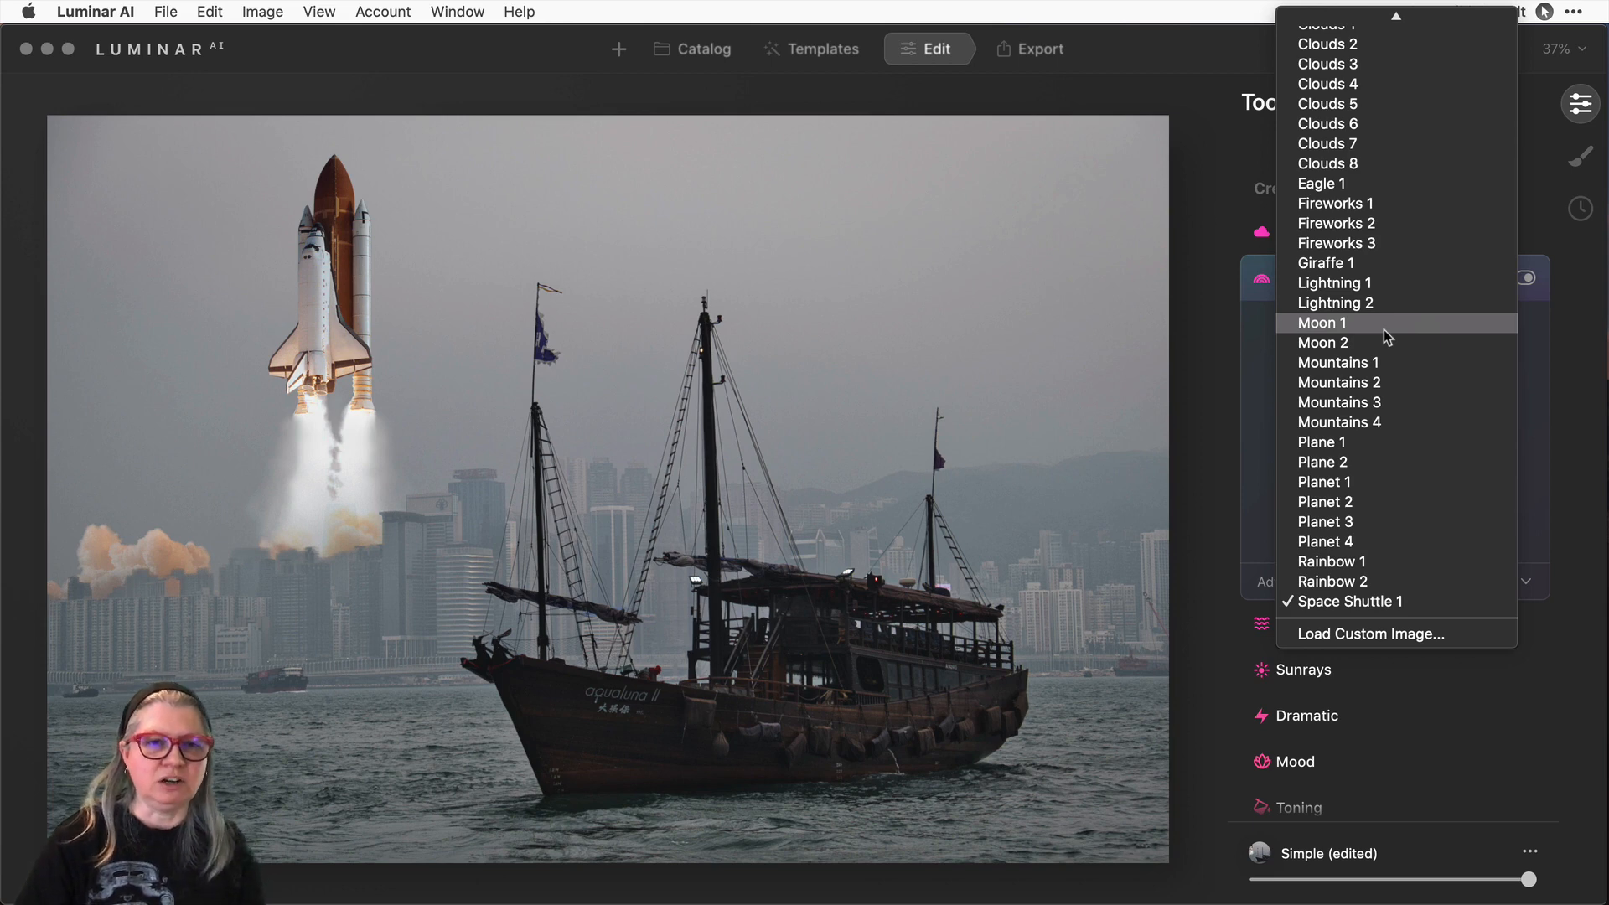
scroll(1385, 330, up, 5)
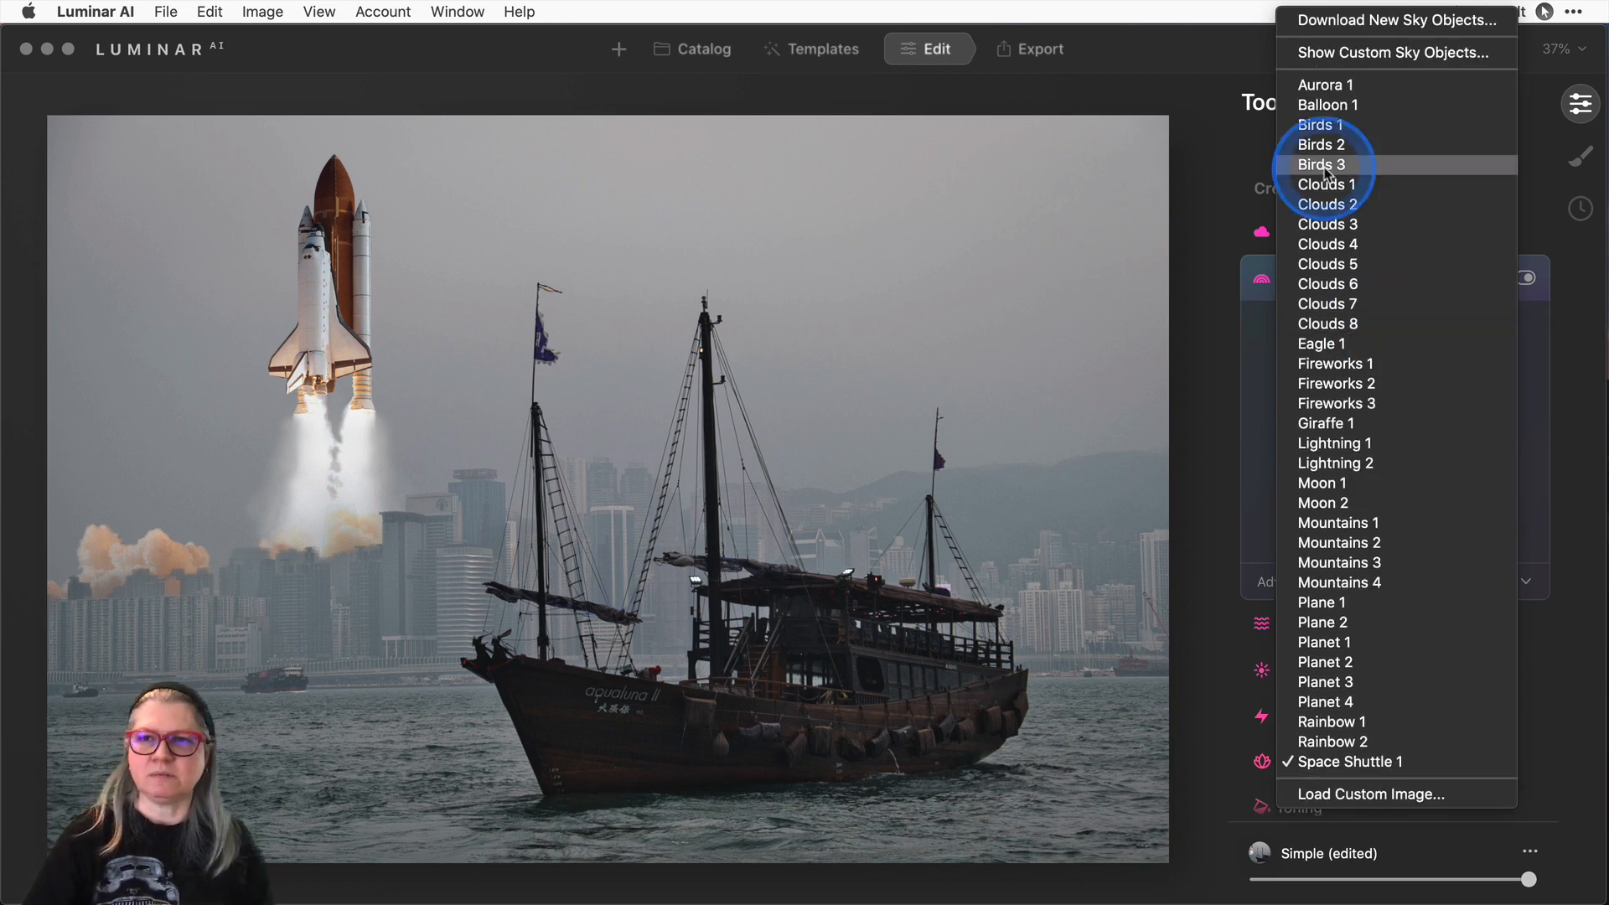
click(1324, 166)
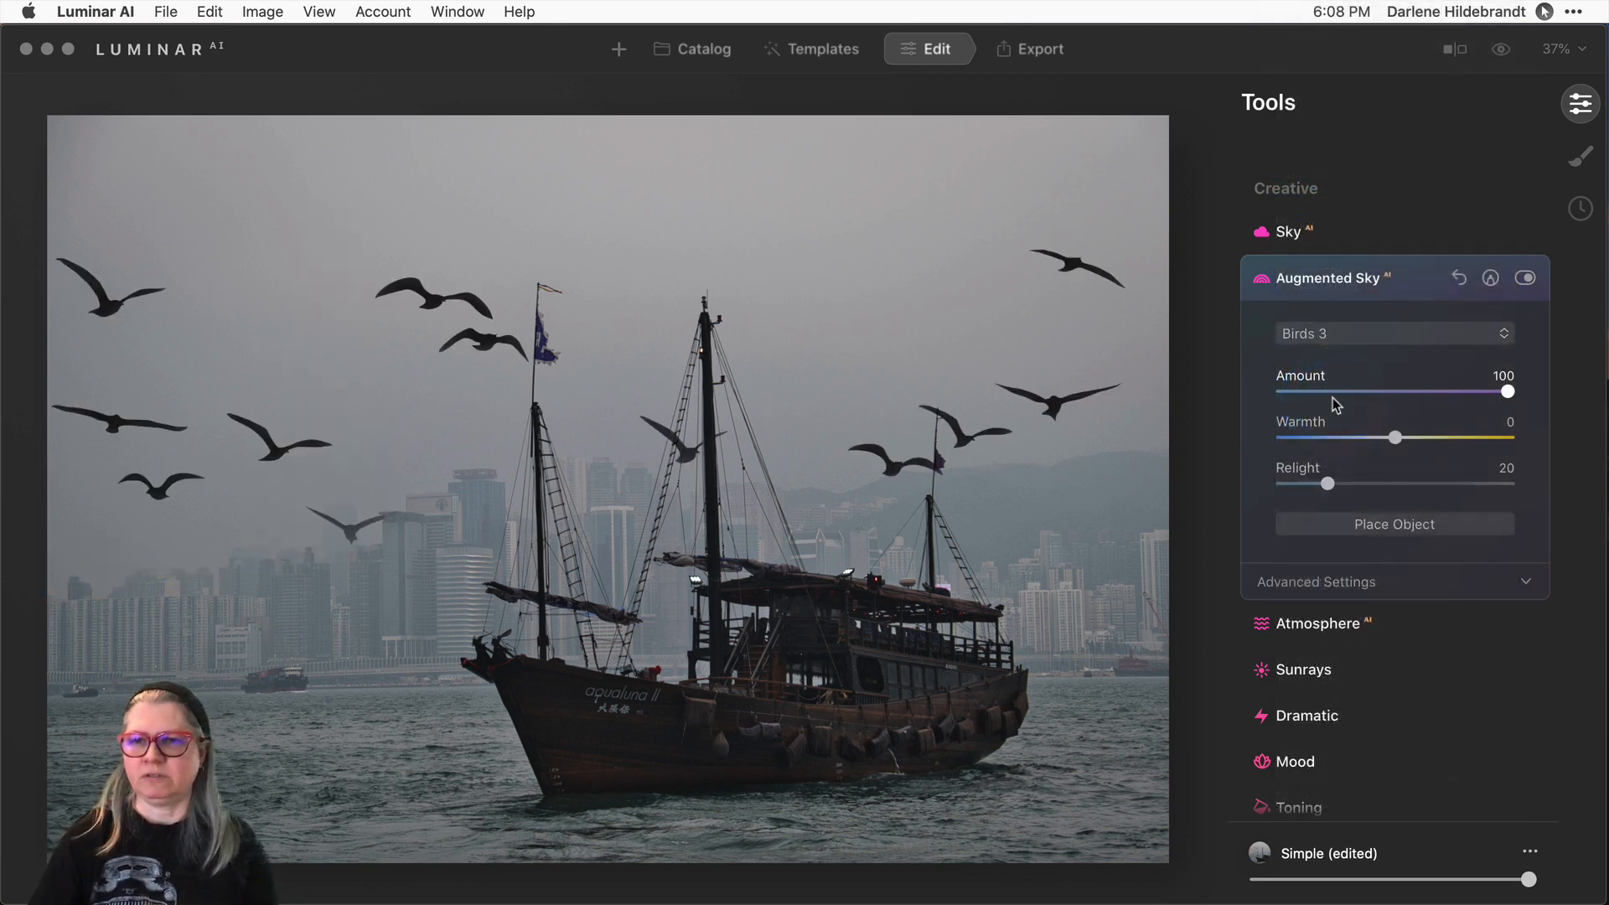
click(1315, 577)
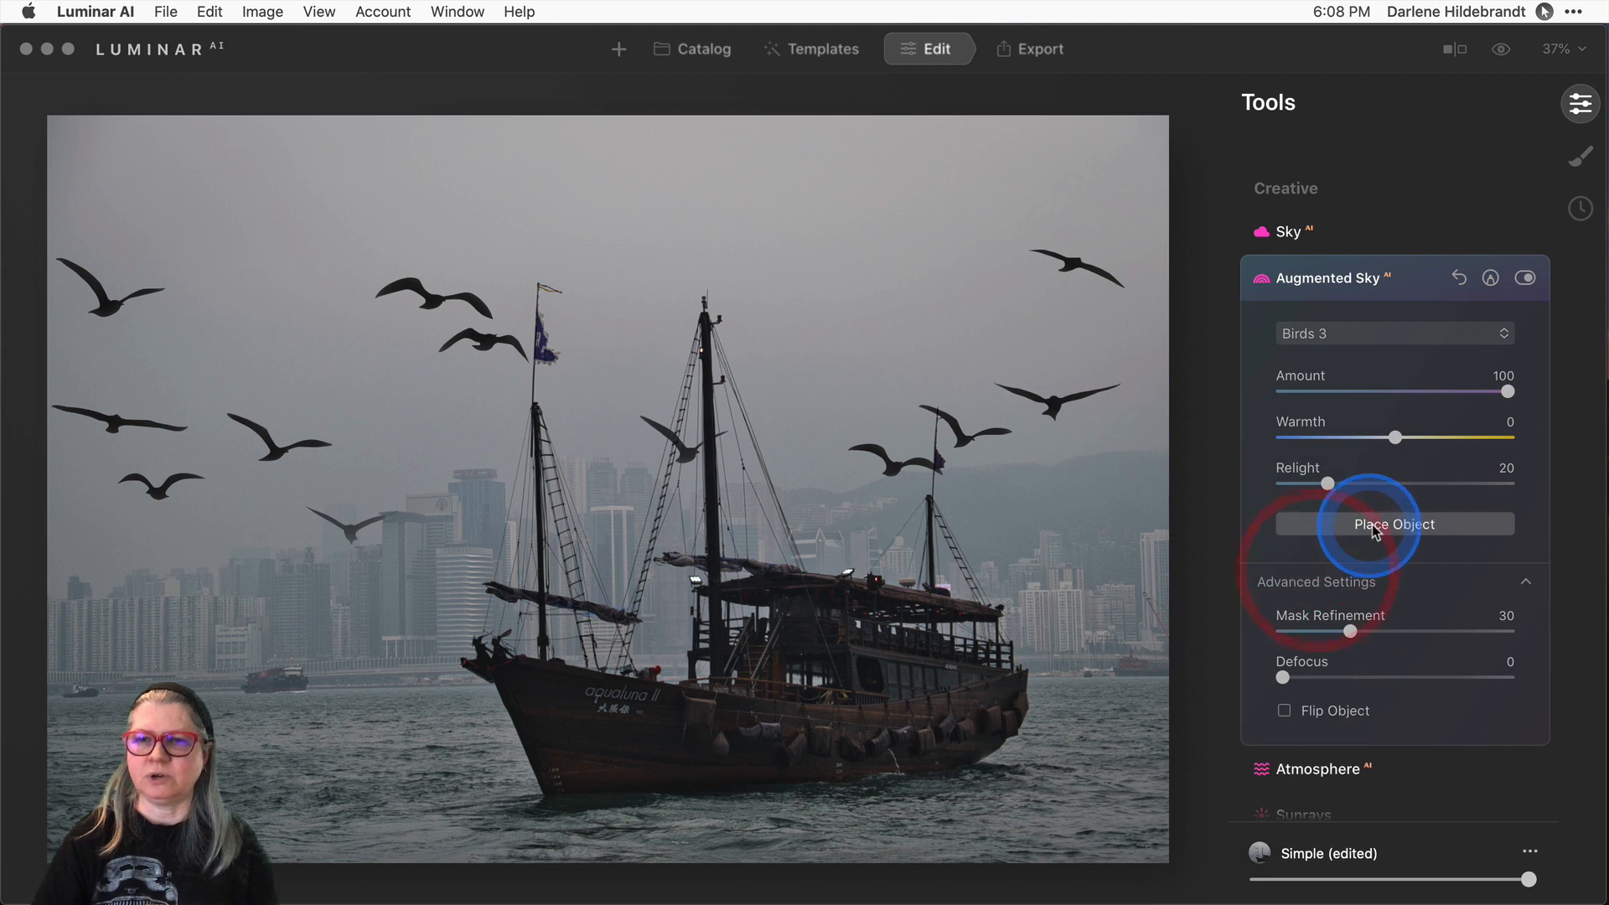
Scale down the Birds 3 flock and shift it left into the sky above the skyline.
click(1374, 528)
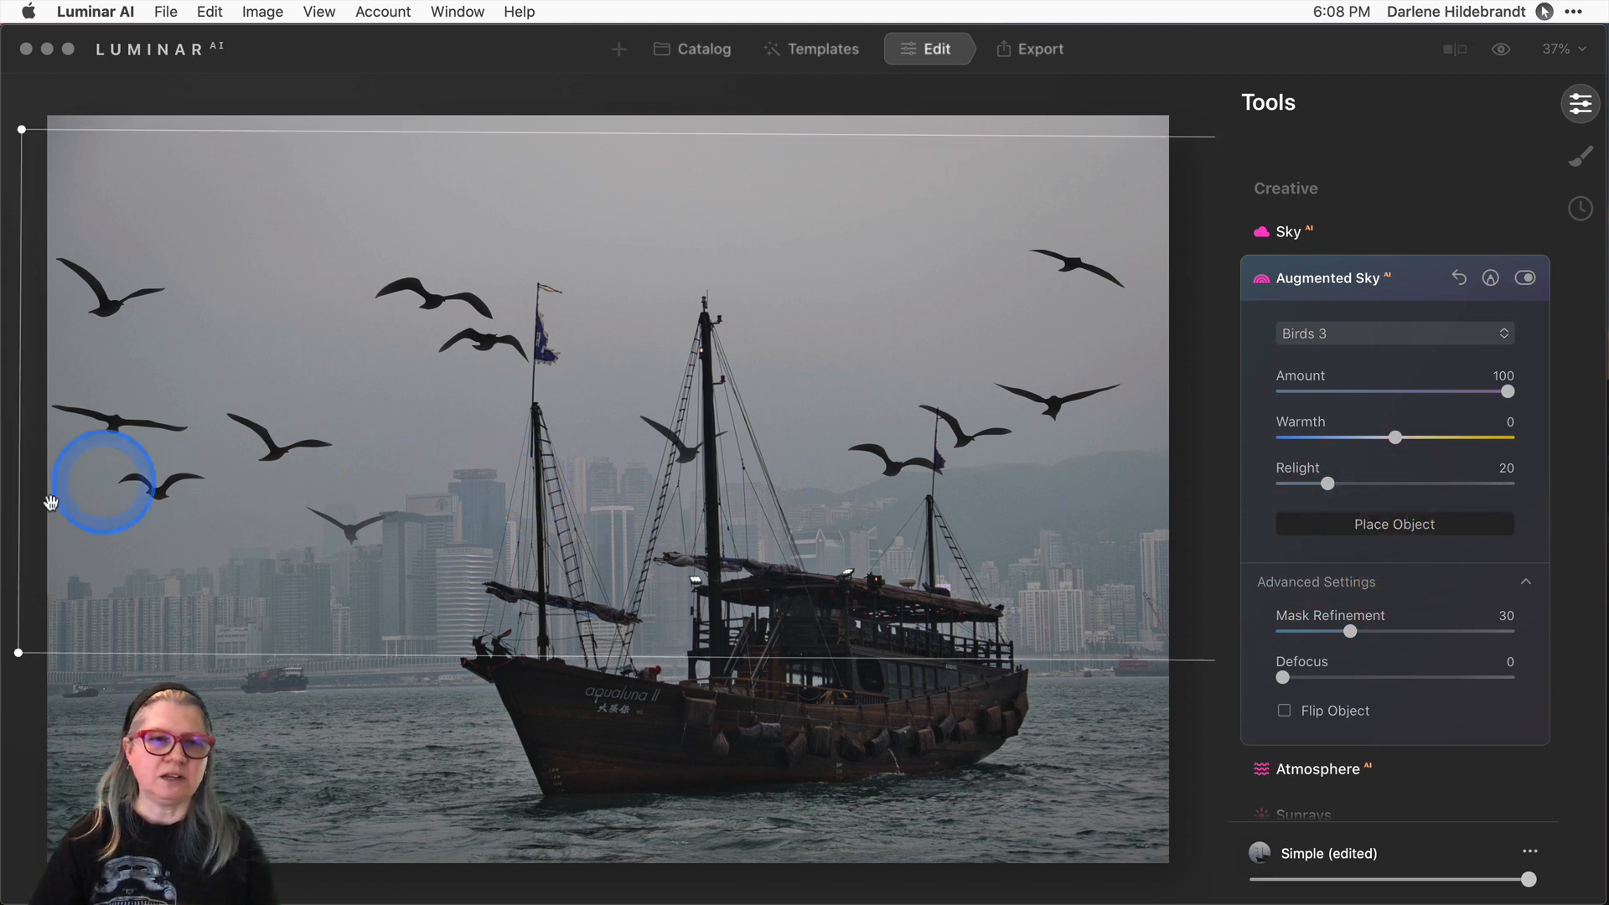
drag(17, 652, 323, 503)
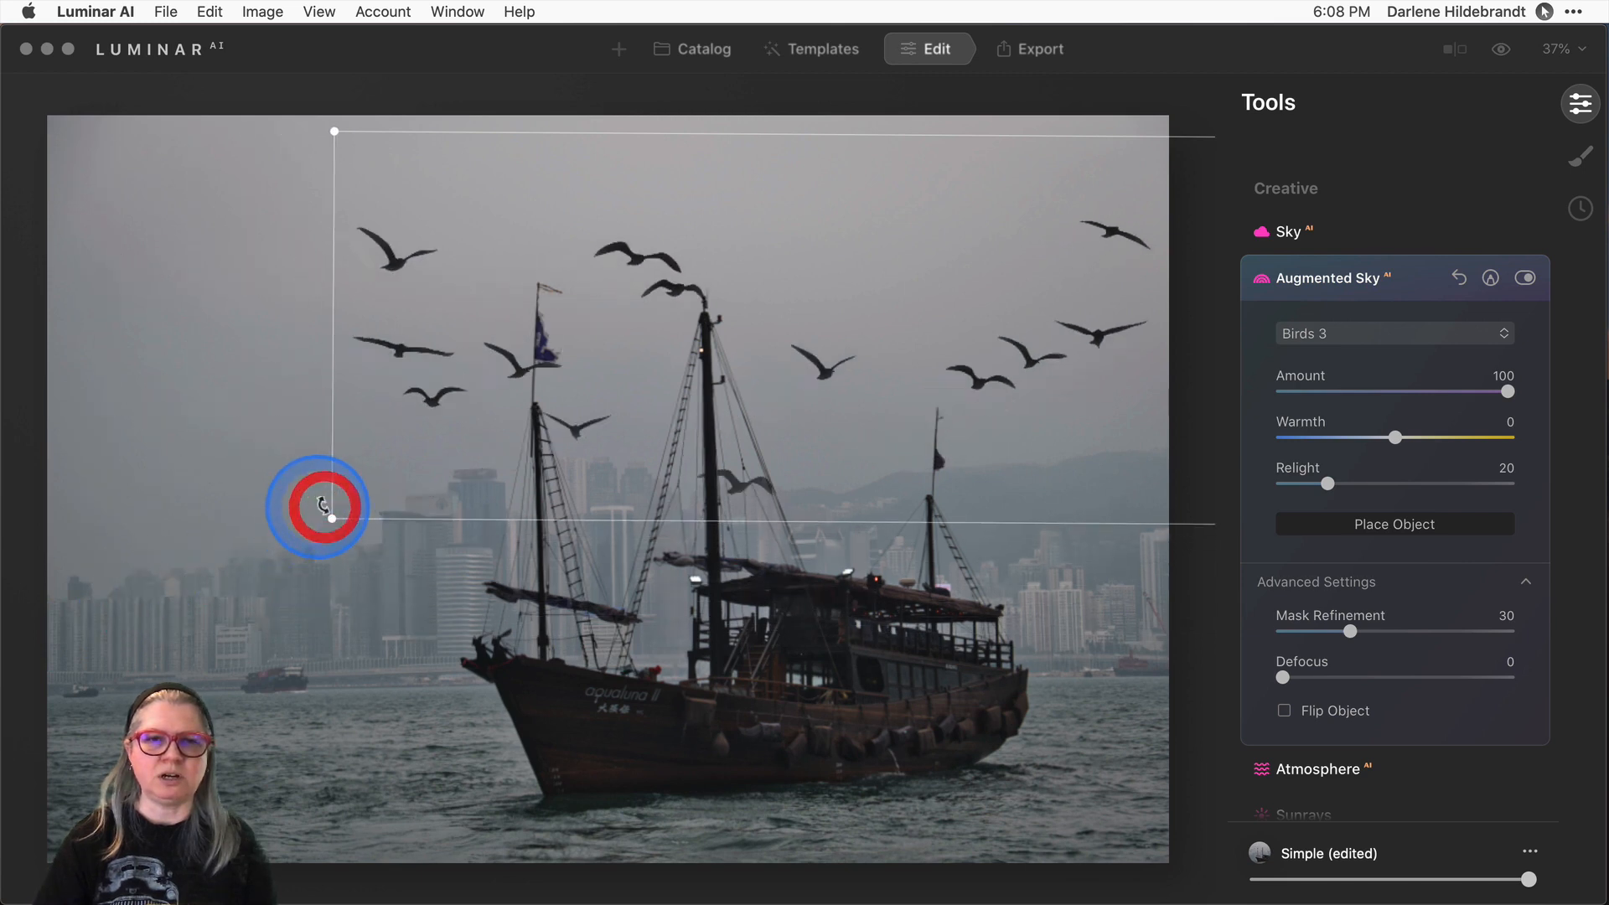
drag(682, 316, 512, 298)
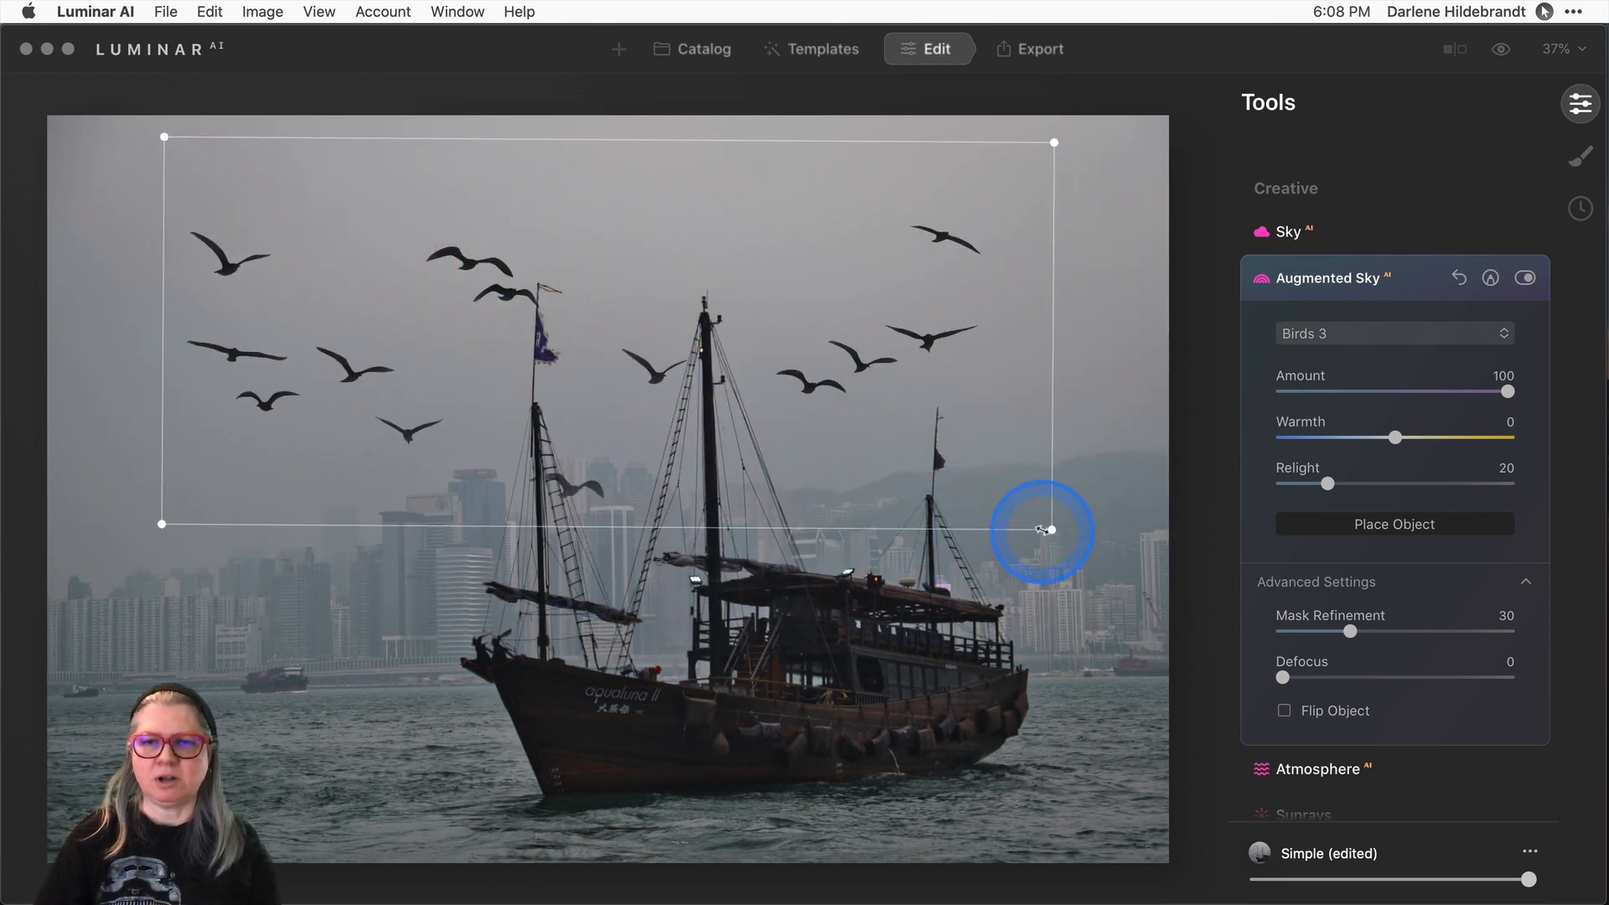
drag(1045, 529, 783, 417)
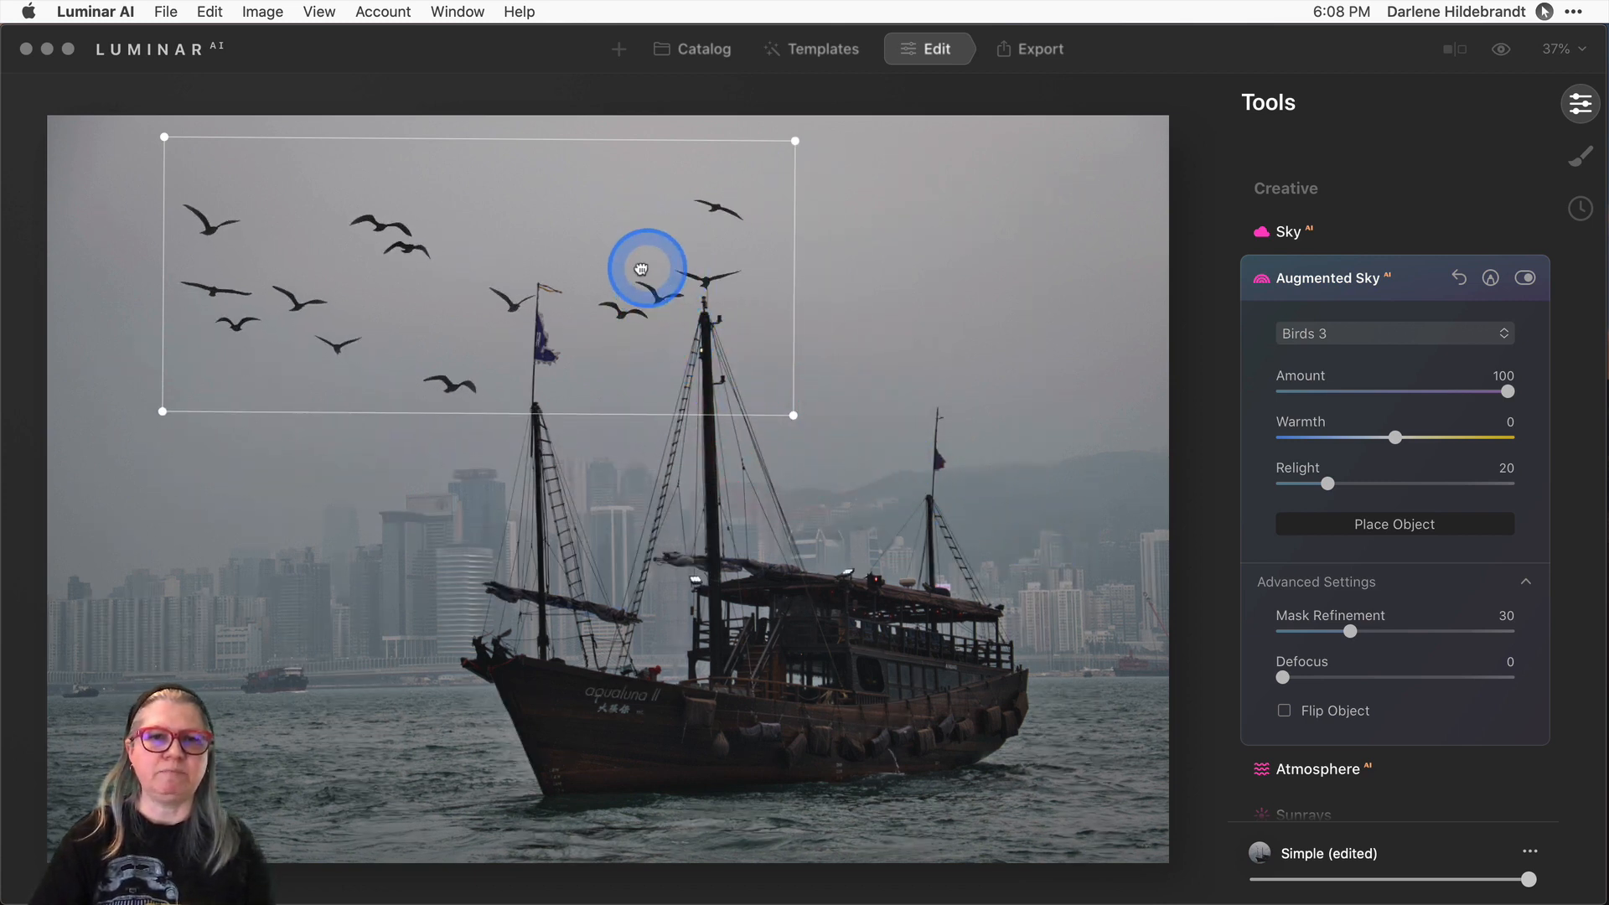
Shrink and level the flock further in the sky's upper-left area, clear of the main mast, and finish the object placement.
drag(646, 266, 620, 269)
drag(765, 424, 769, 413)
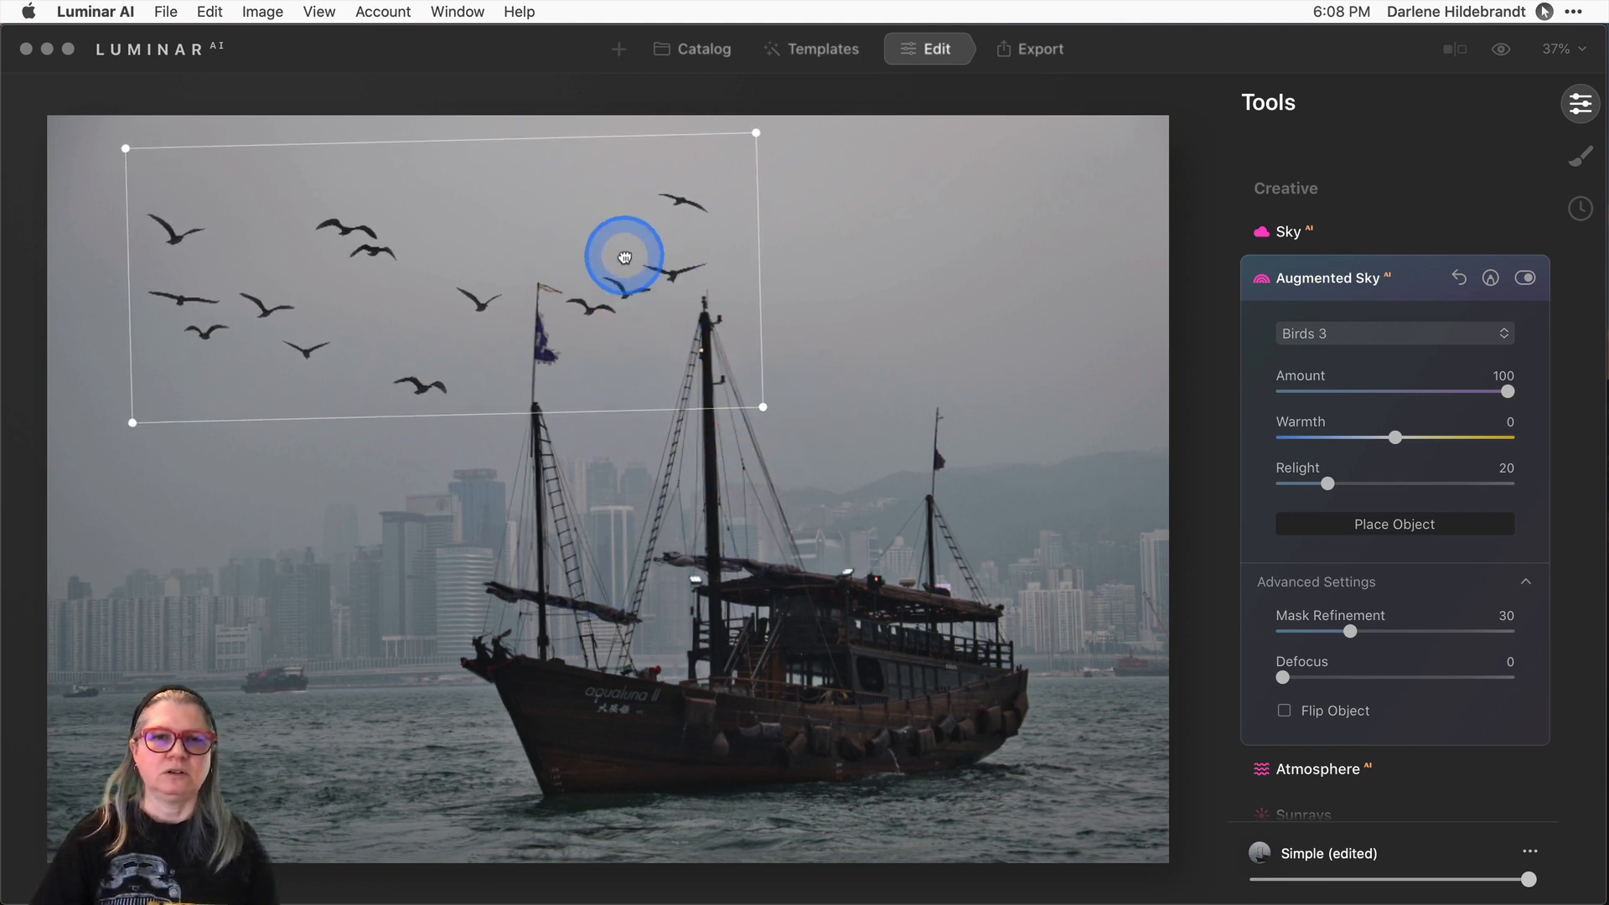
drag(629, 253, 621, 259)
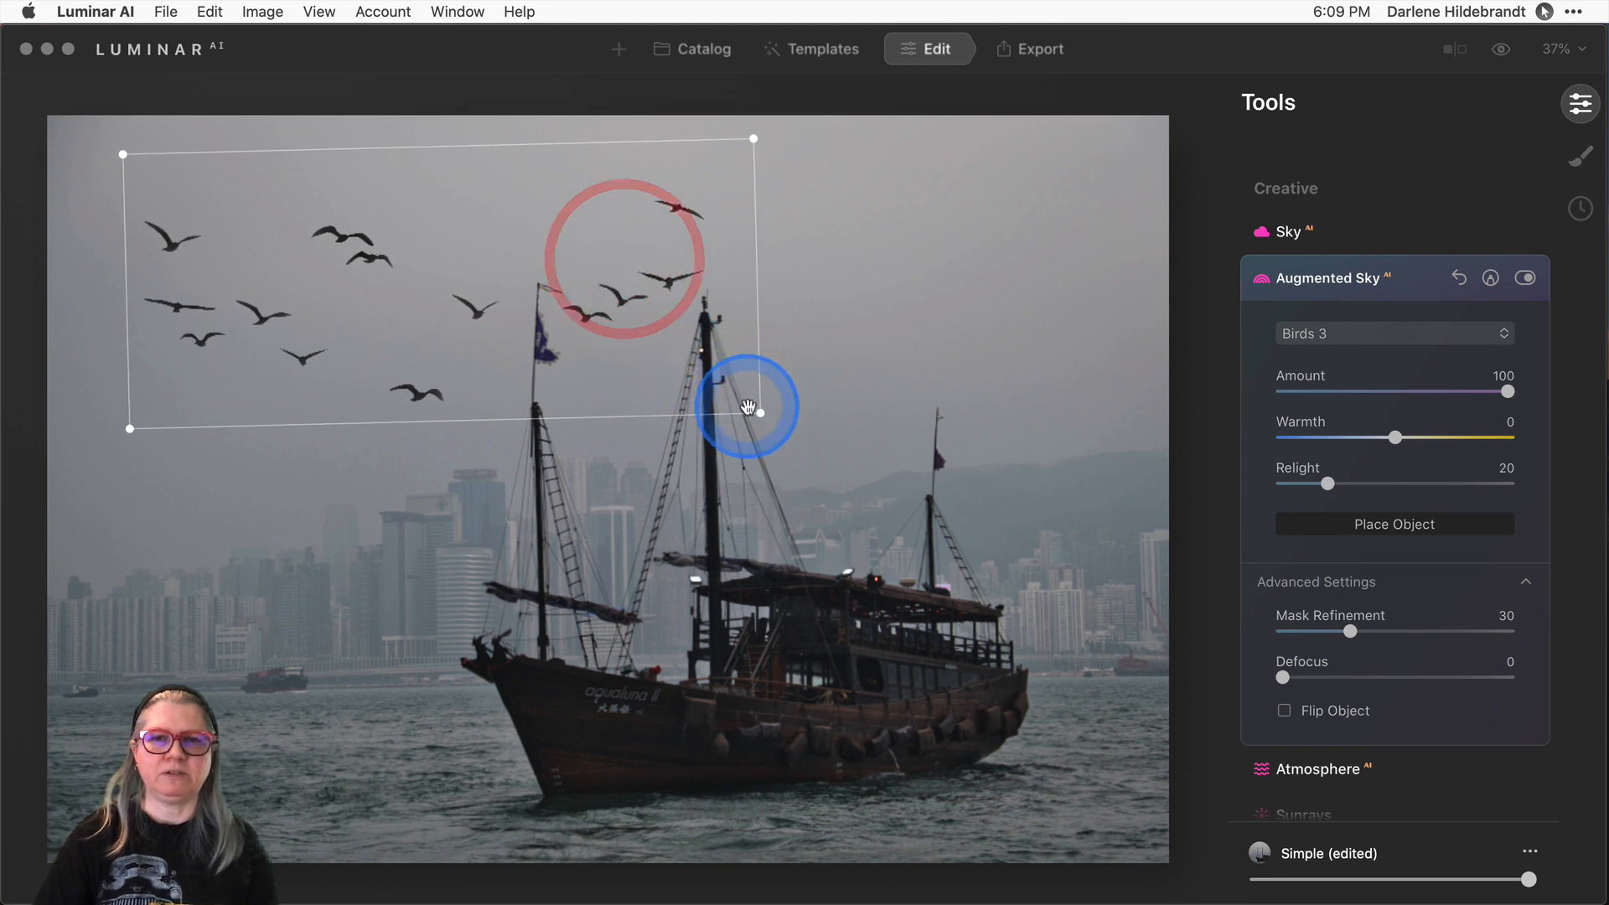
drag(758, 413, 729, 399)
drag(441, 321, 406, 313)
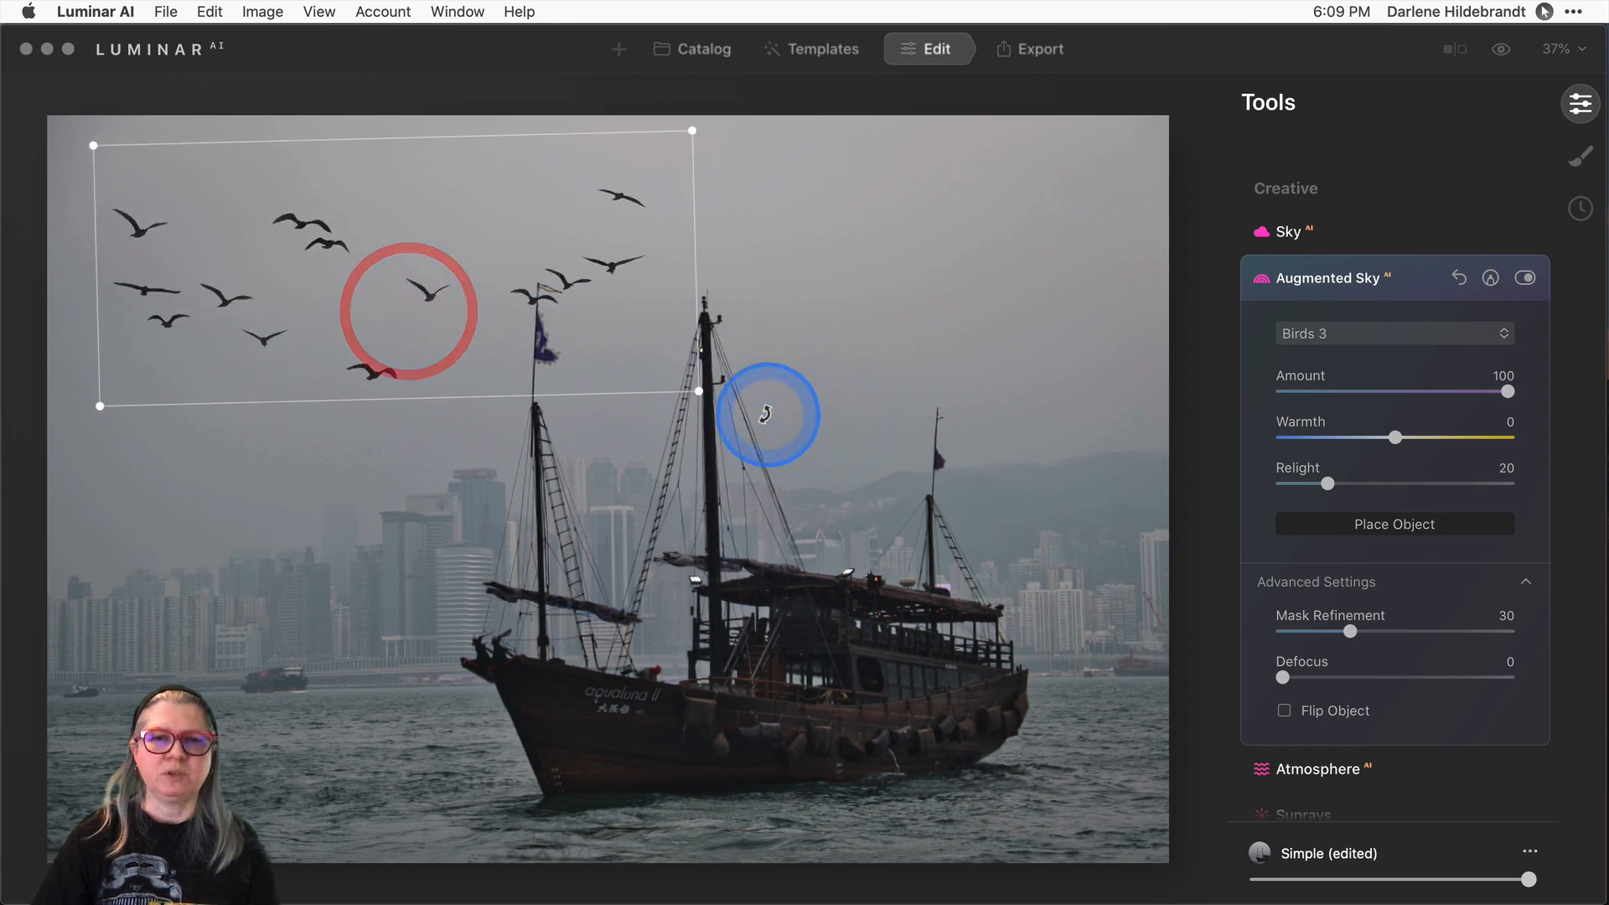
drag(729, 405, 635, 374)
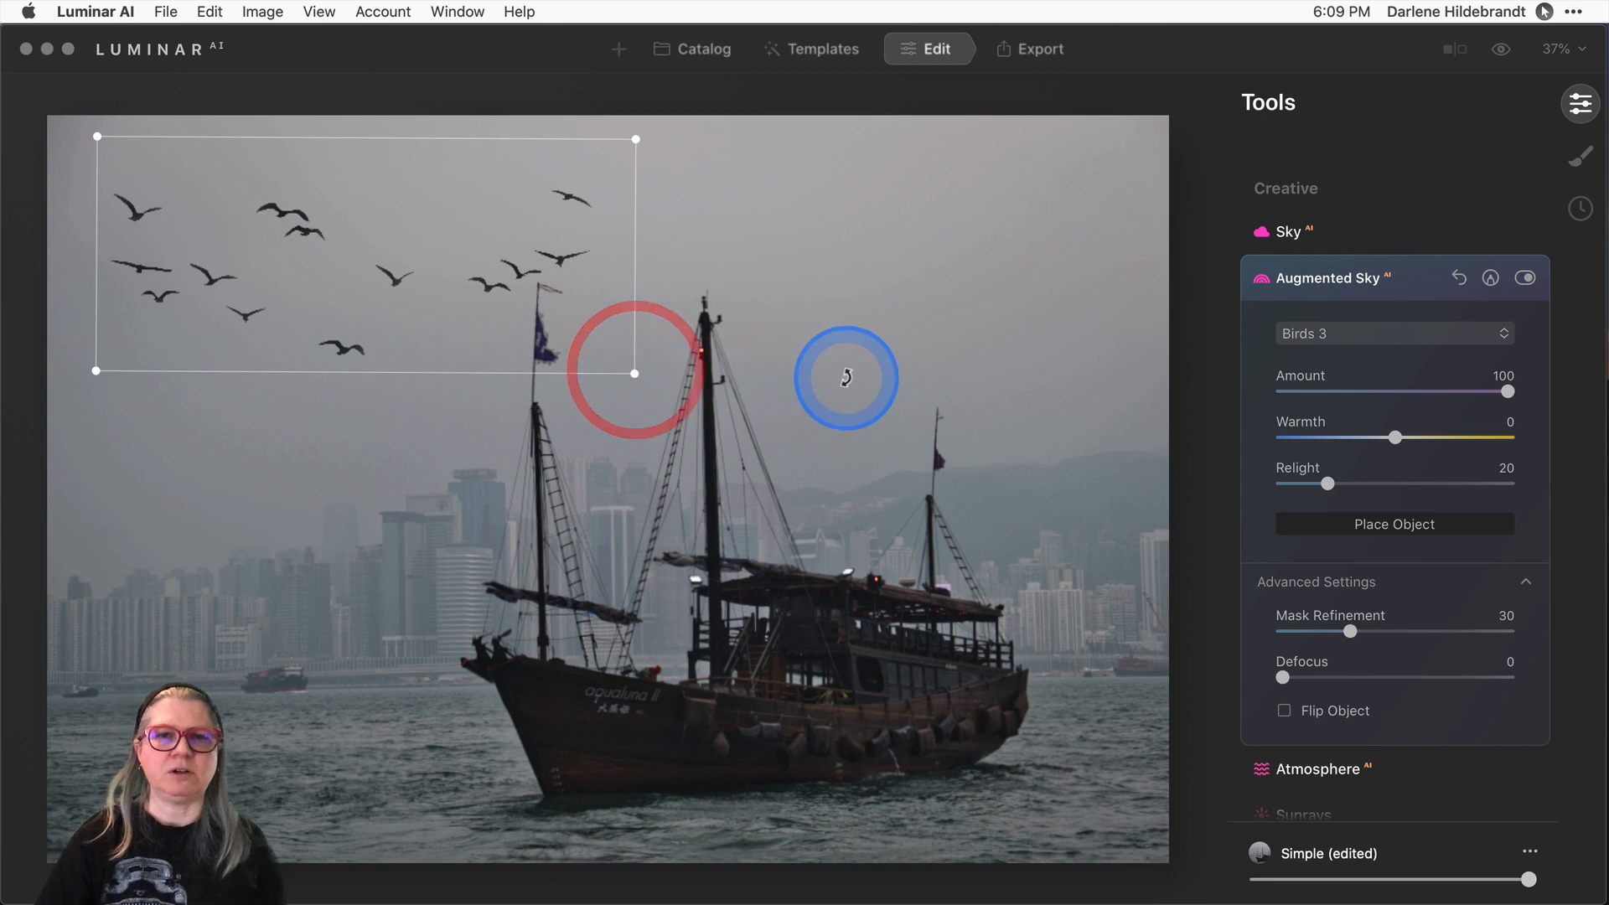
click(1371, 526)
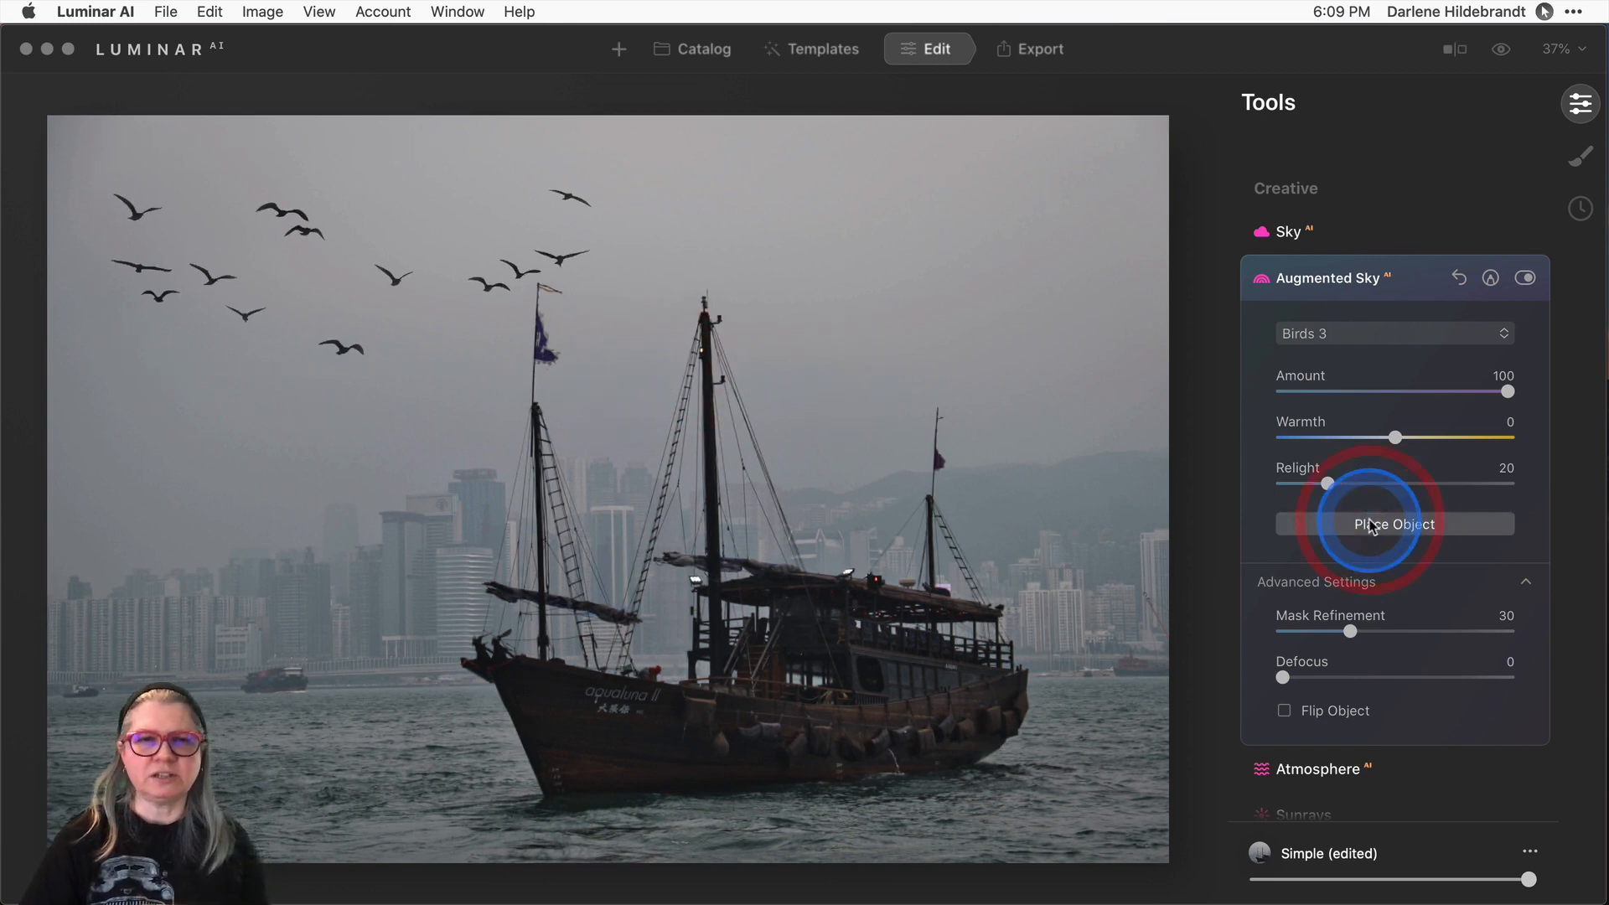
Try the Flip Object and Defocus settings on the birds, leaving the flip off and Defocus at 0.
click(1284, 713)
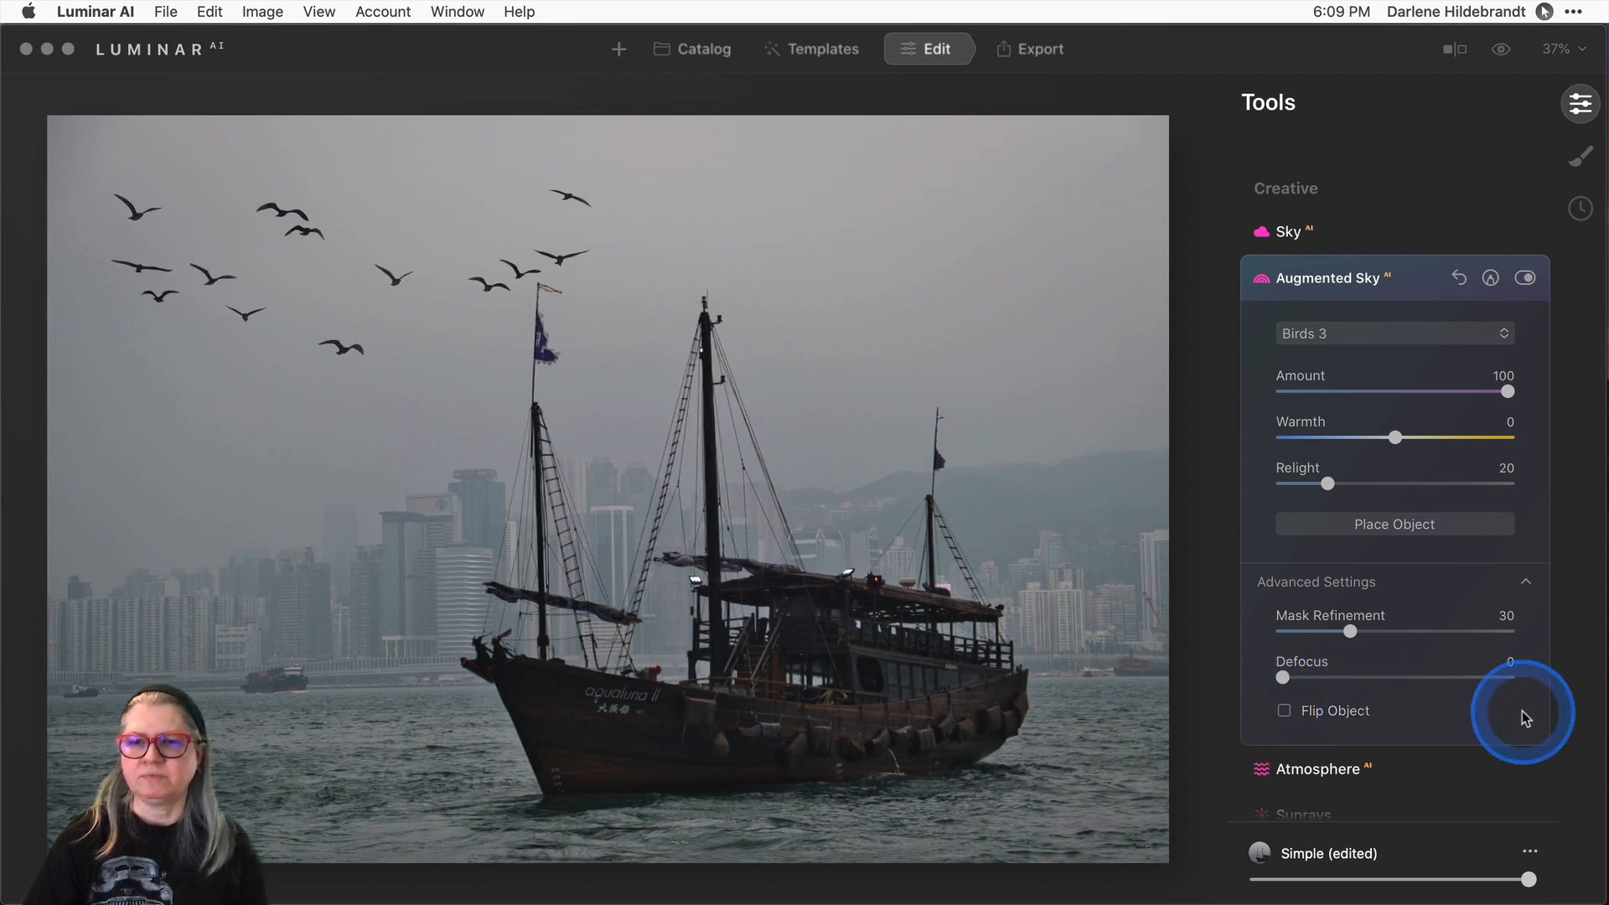
drag(1291, 677, 1249, 675)
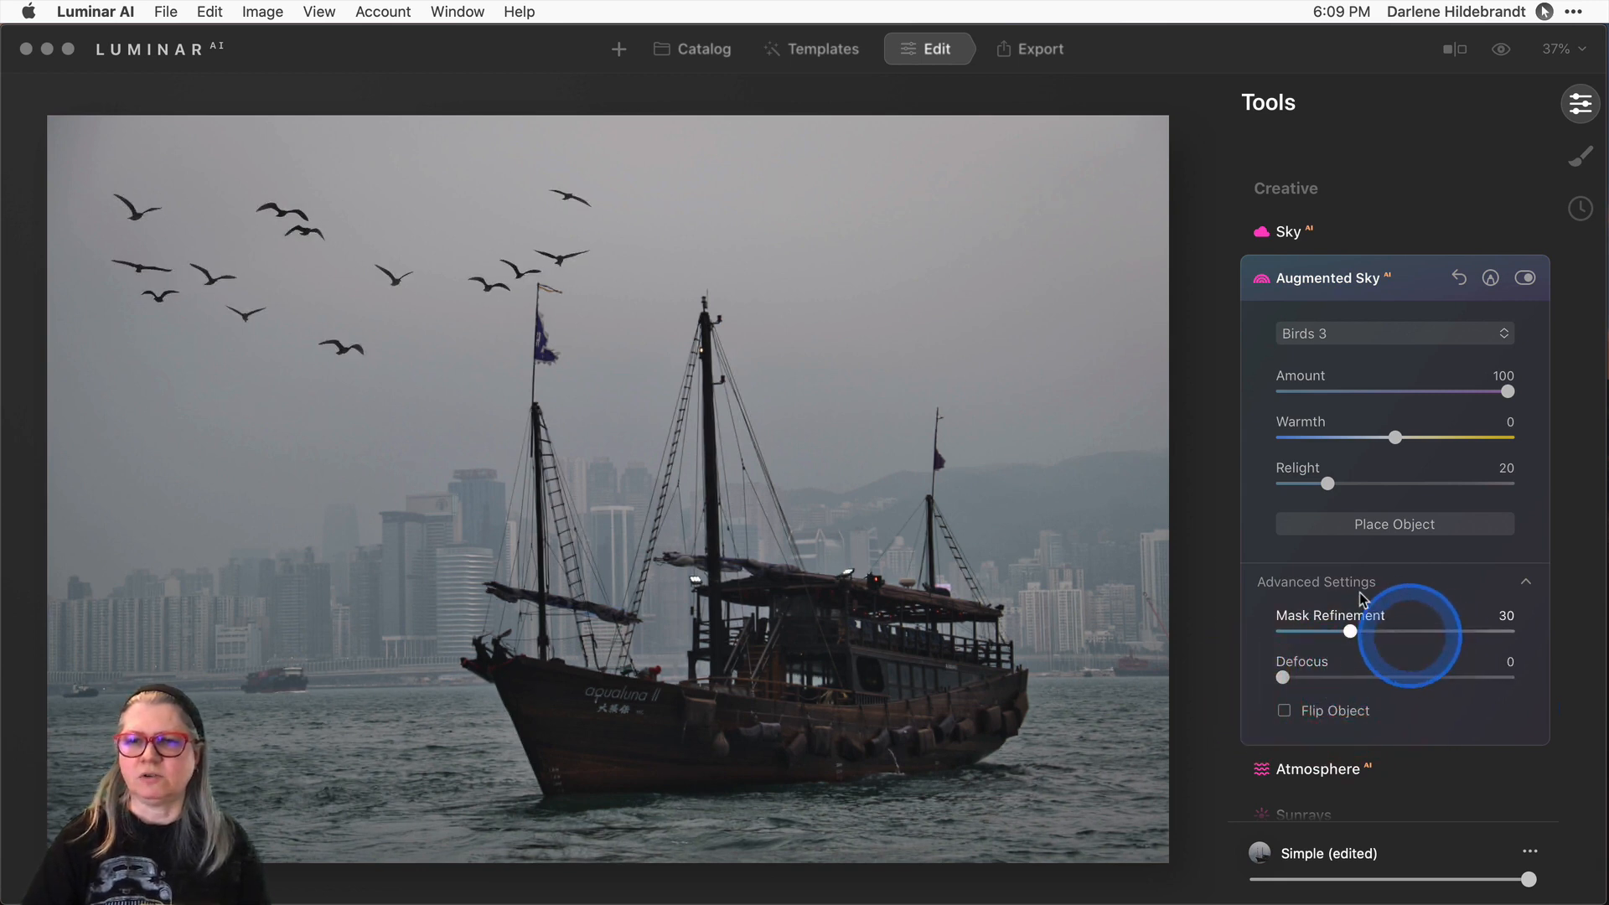
Set the birds' Relight to 13 and Amount to 72 in Augmented Sky, keeping Birds 3 as the sky object.
mouse_move(1328, 483)
mouse_down()
mouse_move(1440, 482)
mouse_move(1313, 482)
mouse_up()
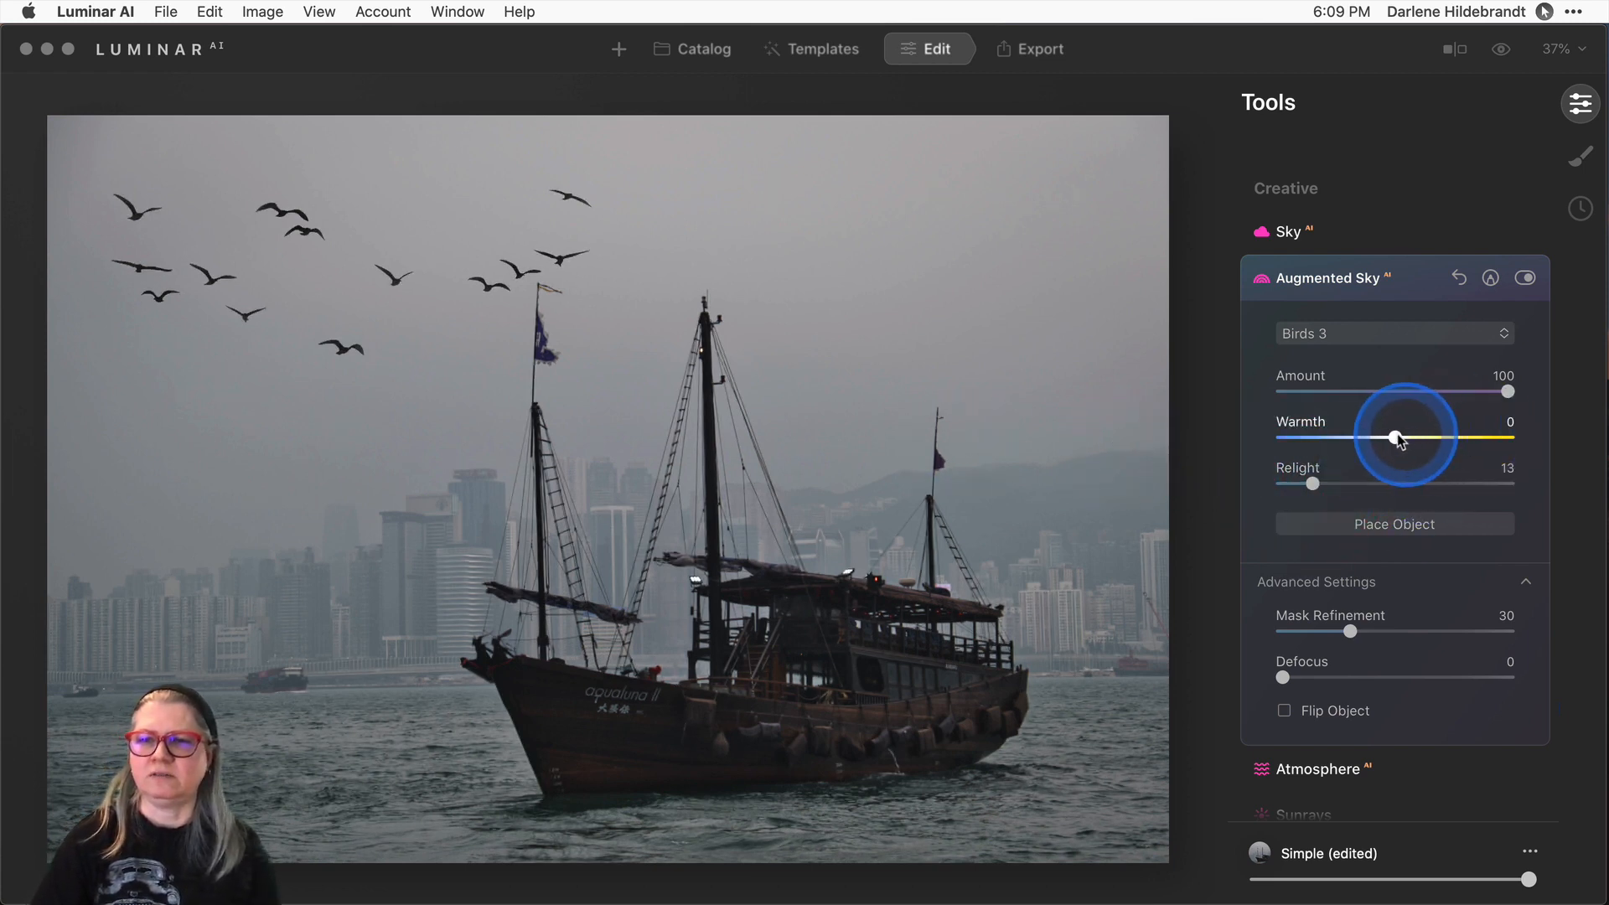
drag(1505, 392, 1438, 392)
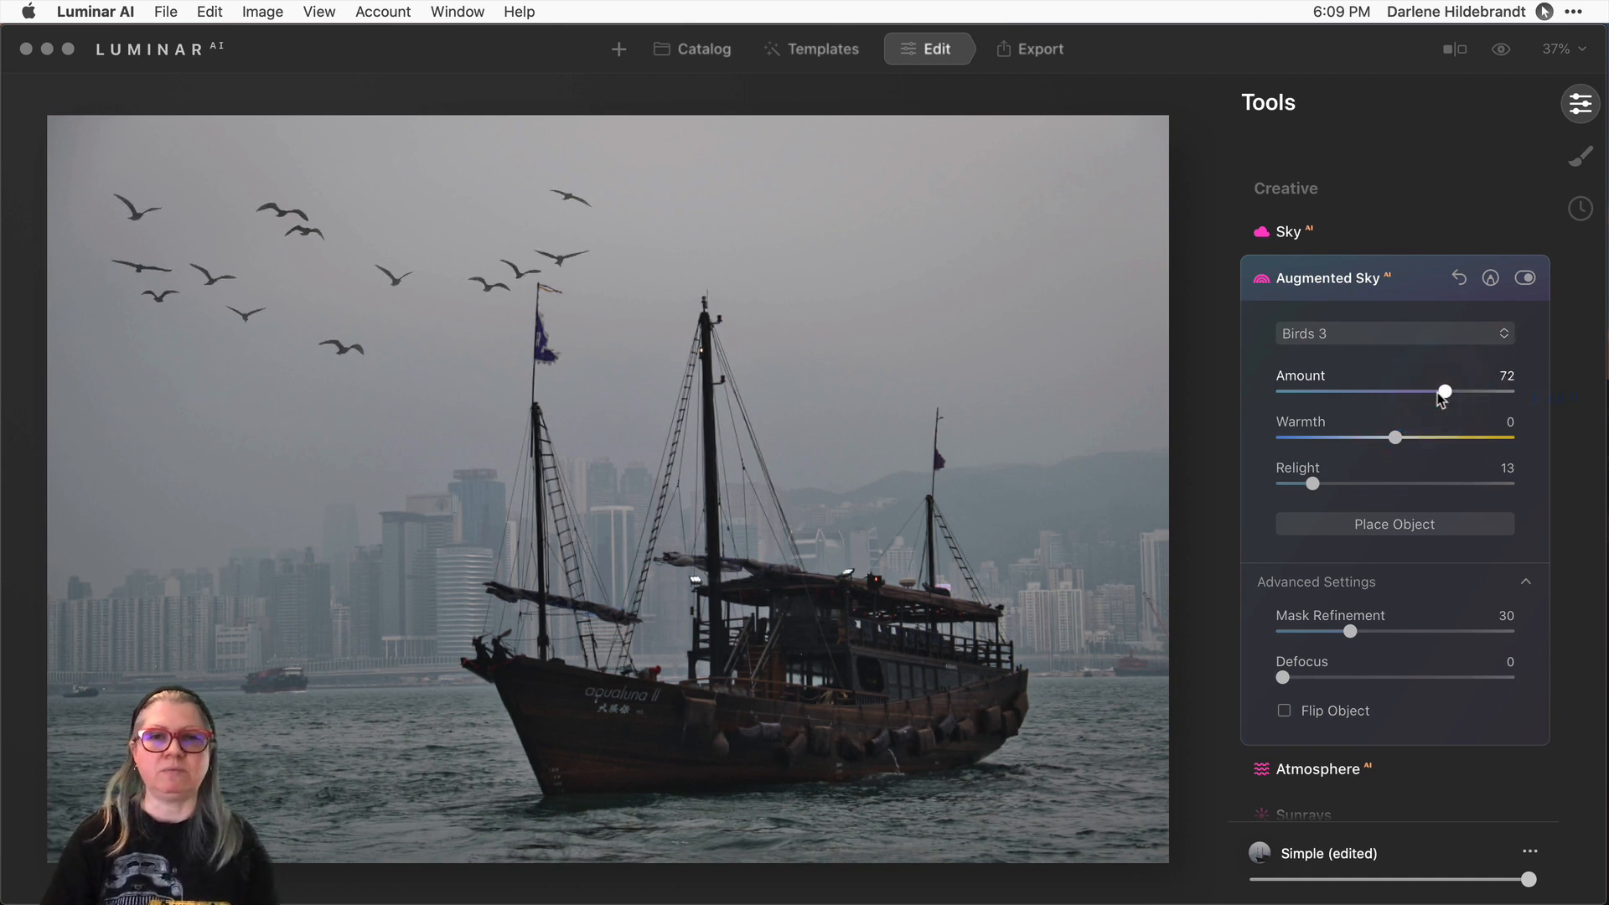
click(1392, 339)
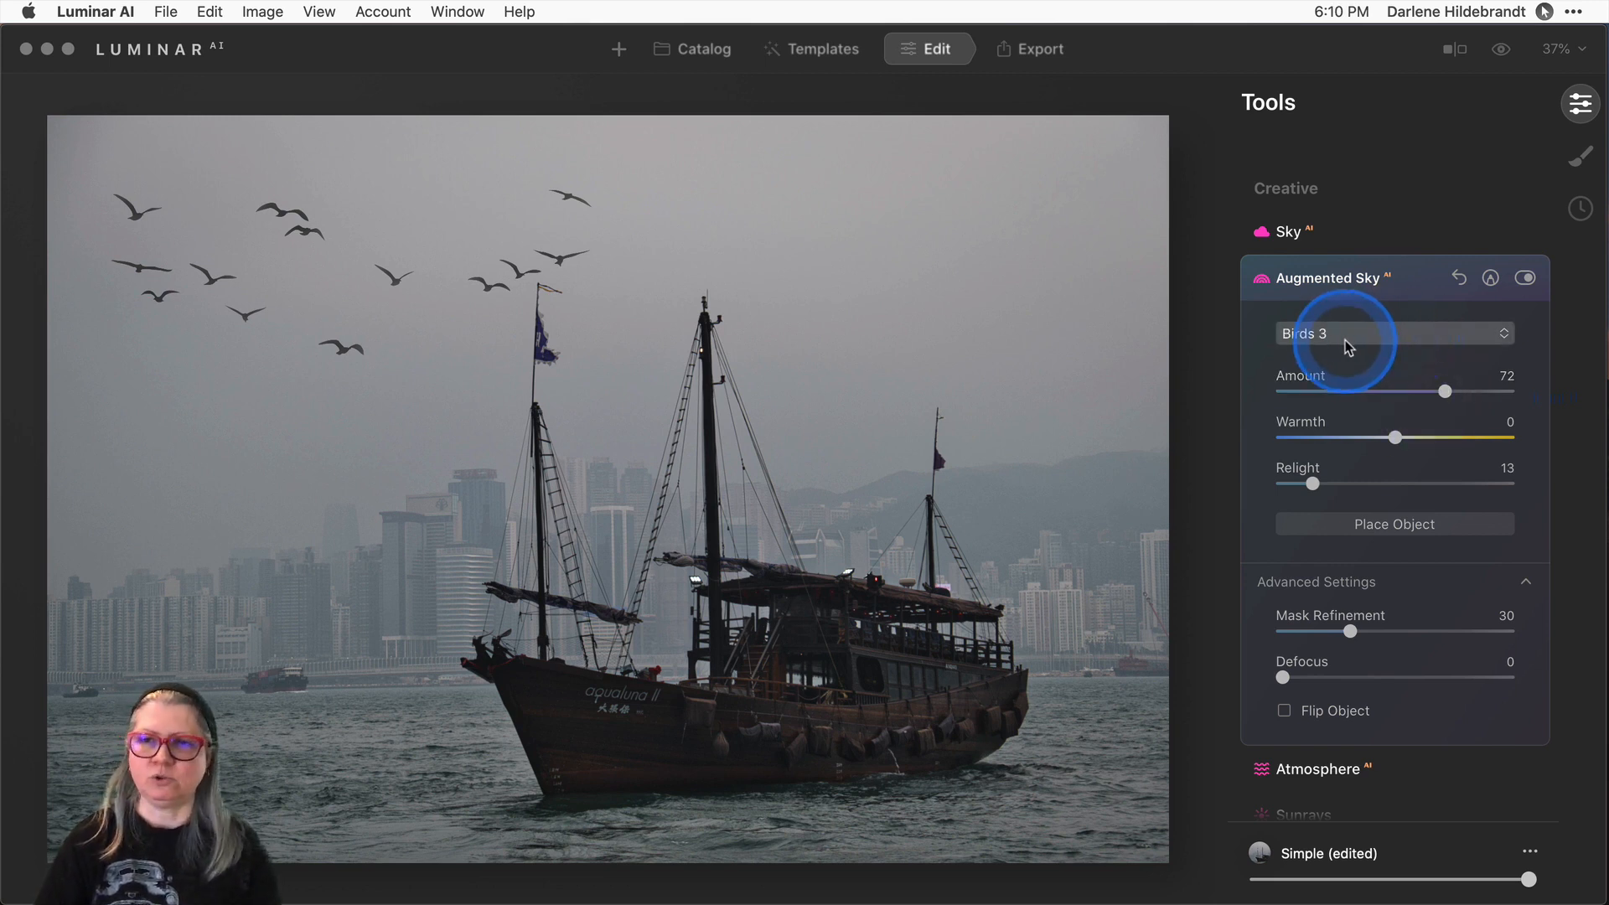
click(1355, 333)
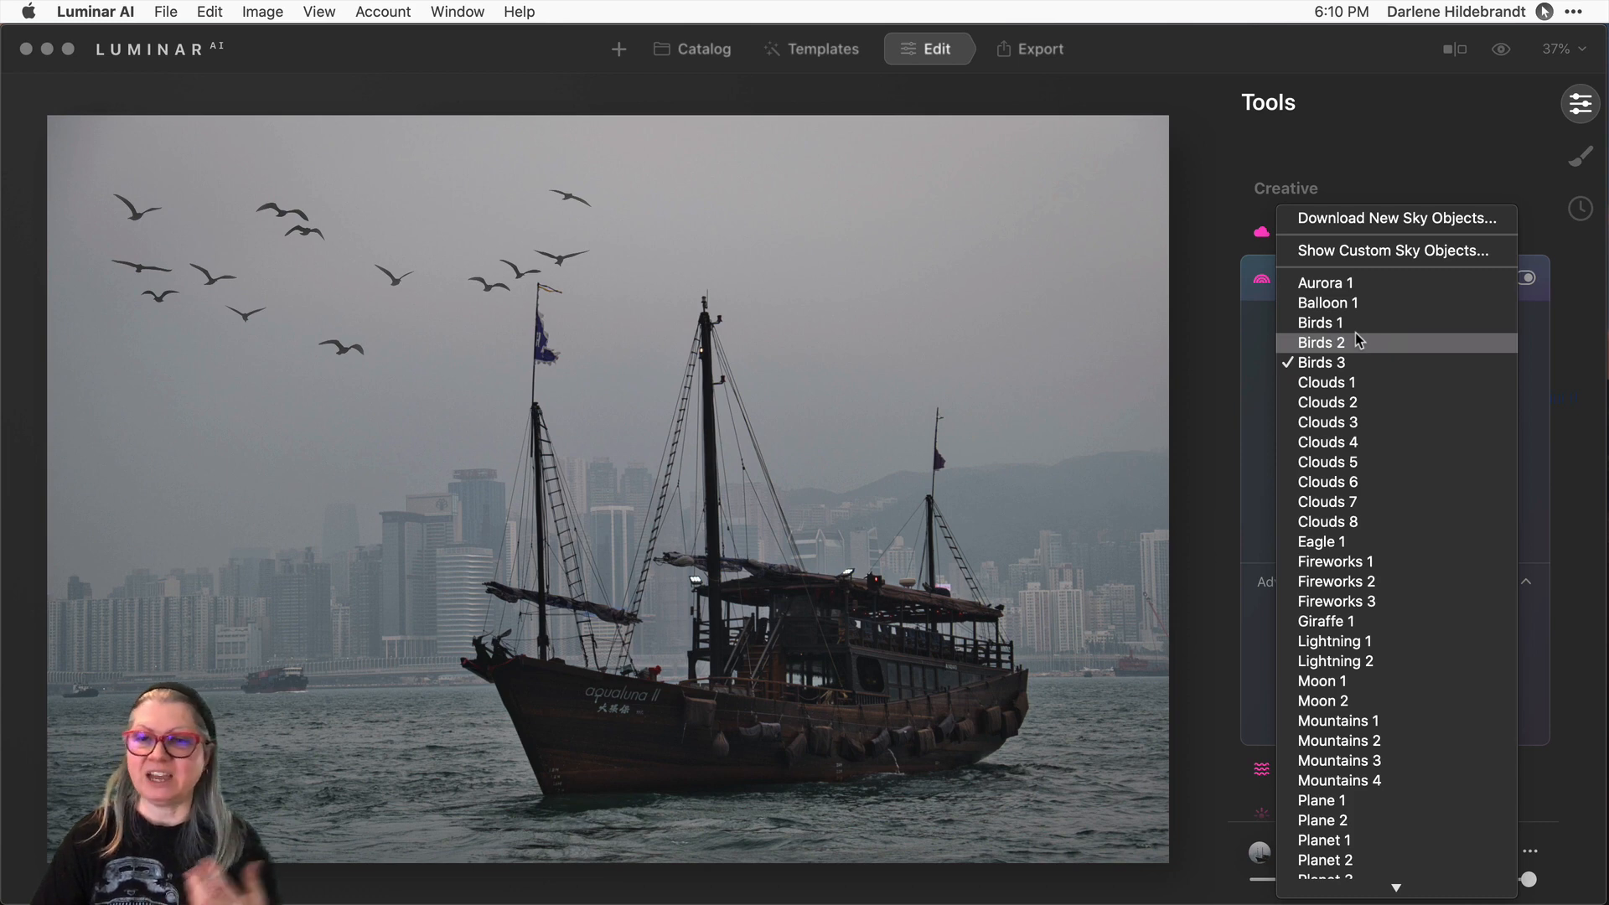
click(1265, 331)
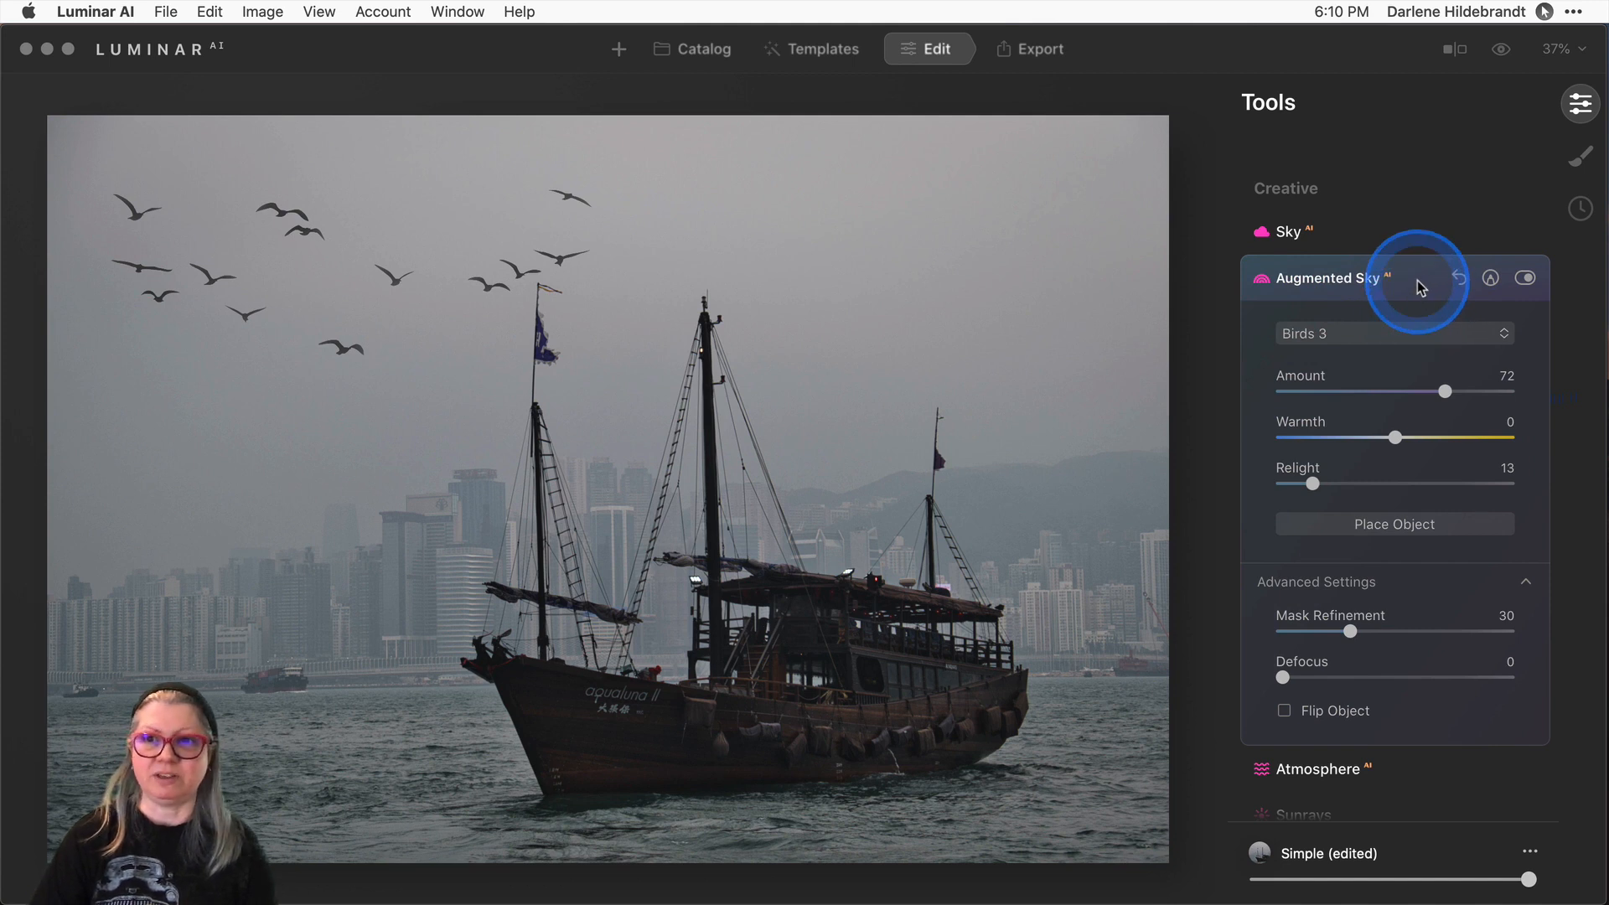
click(1419, 286)
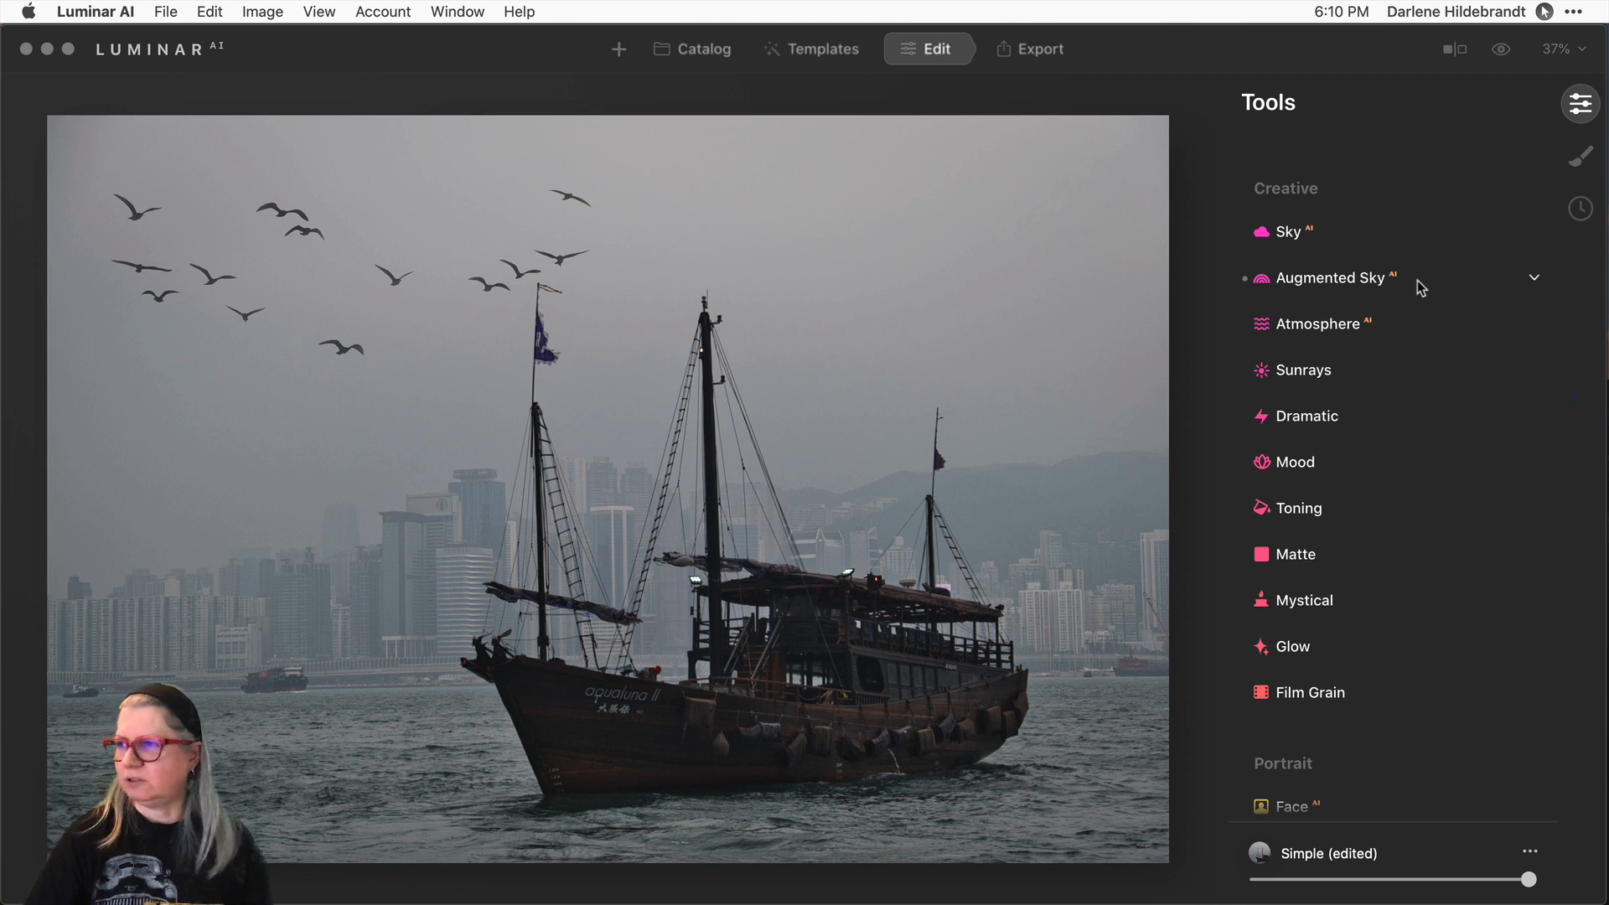
Open the Atmosphere tool and set its mode to Mist.
click(1324, 324)
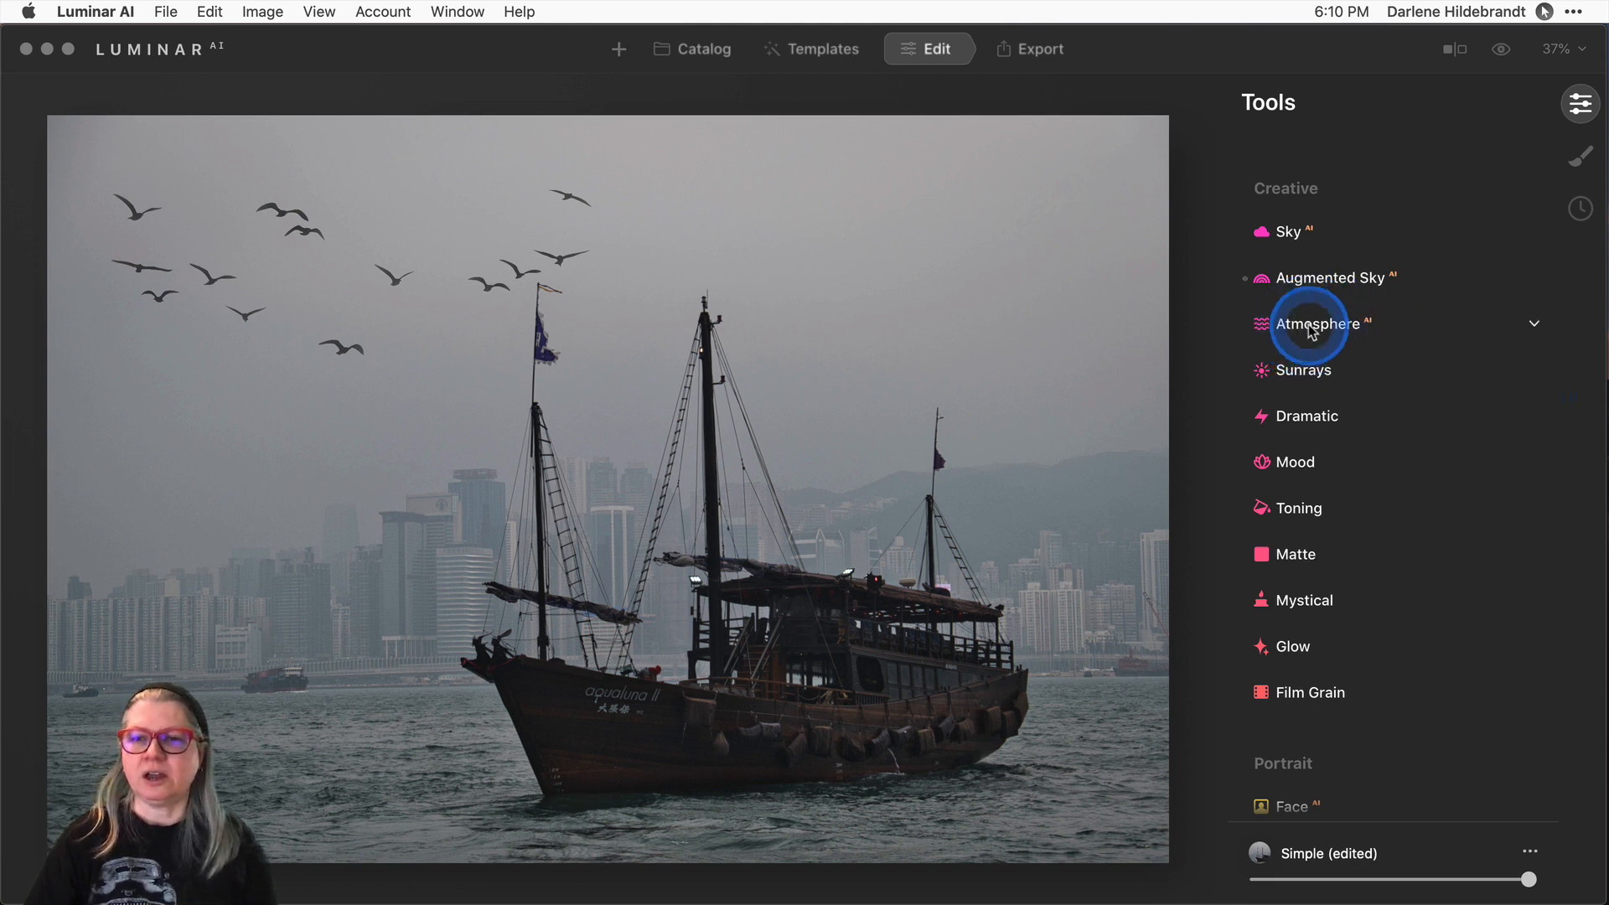
click(1402, 334)
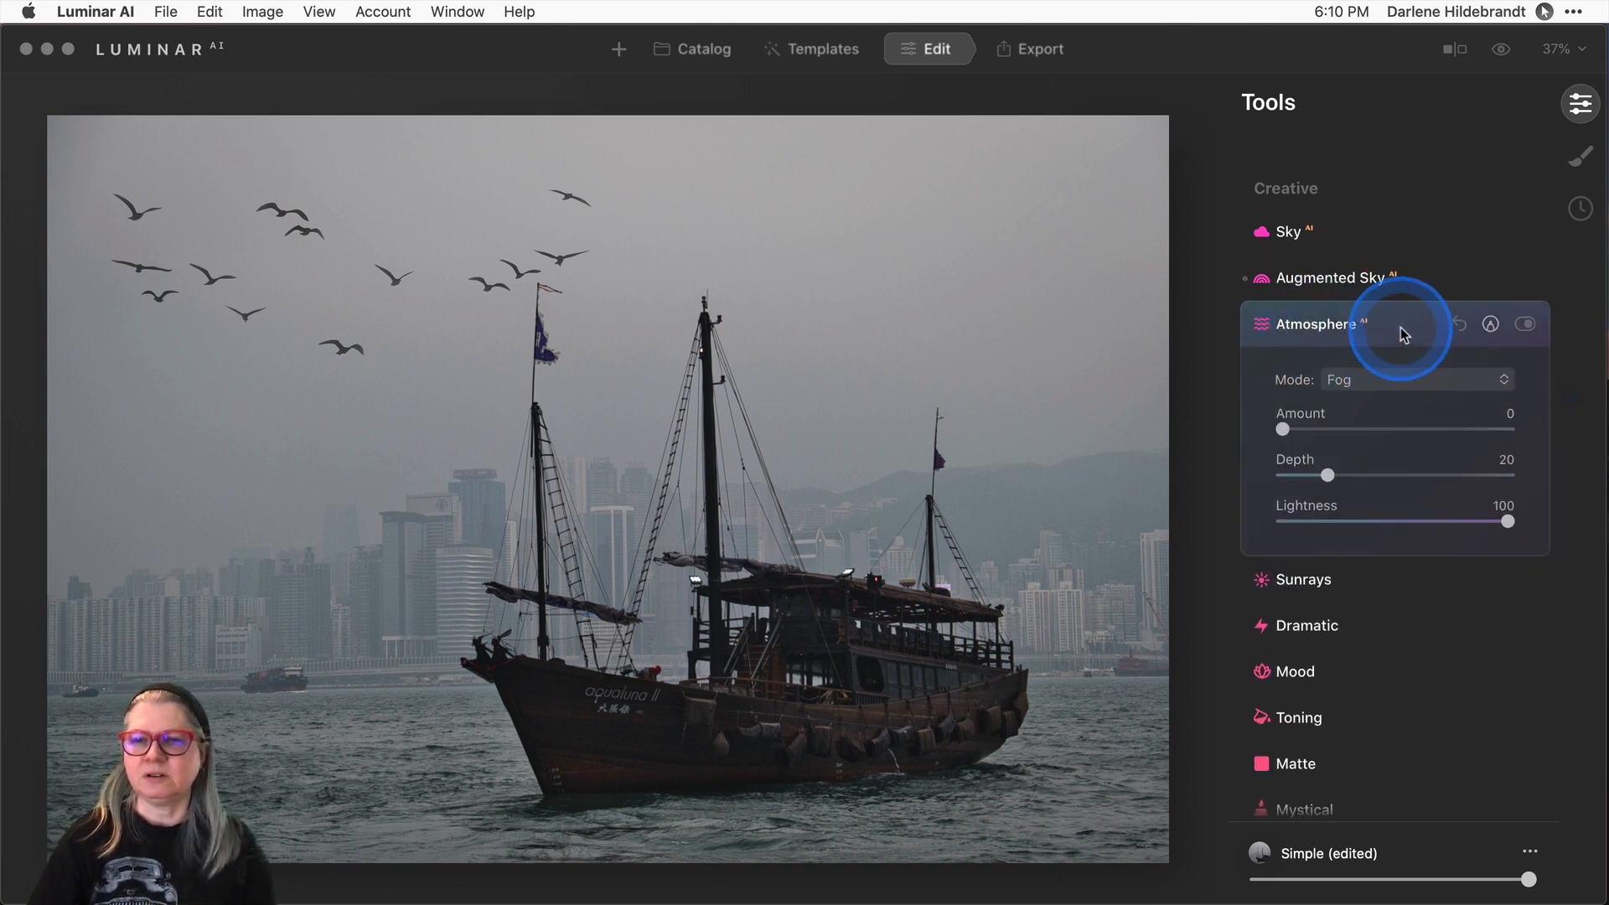
click(1371, 384)
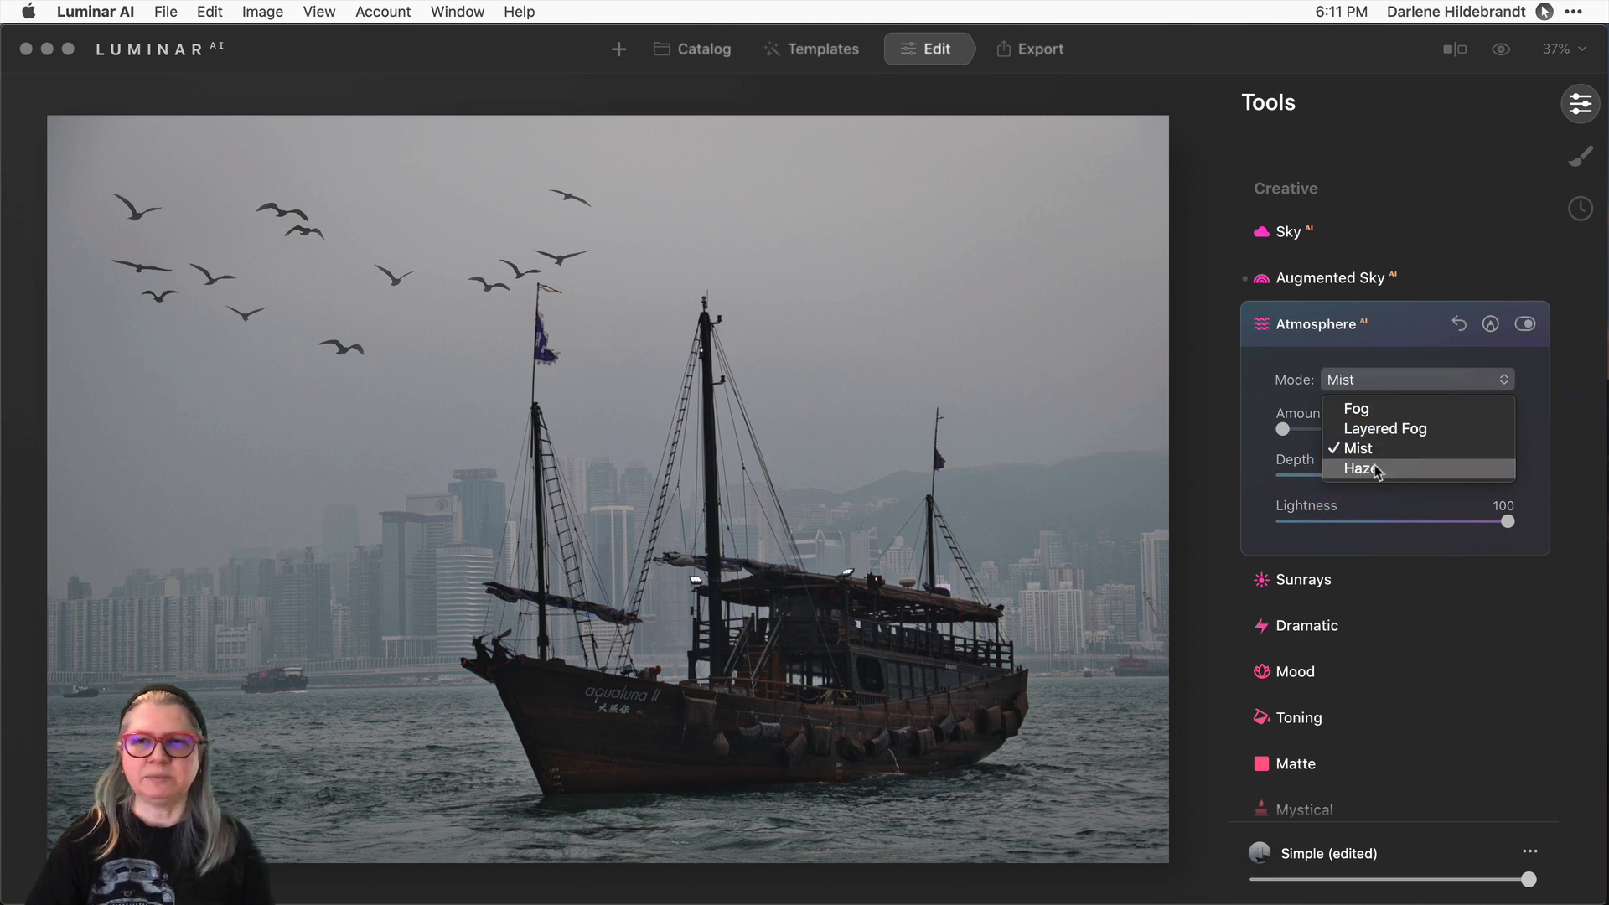
click(1359, 450)
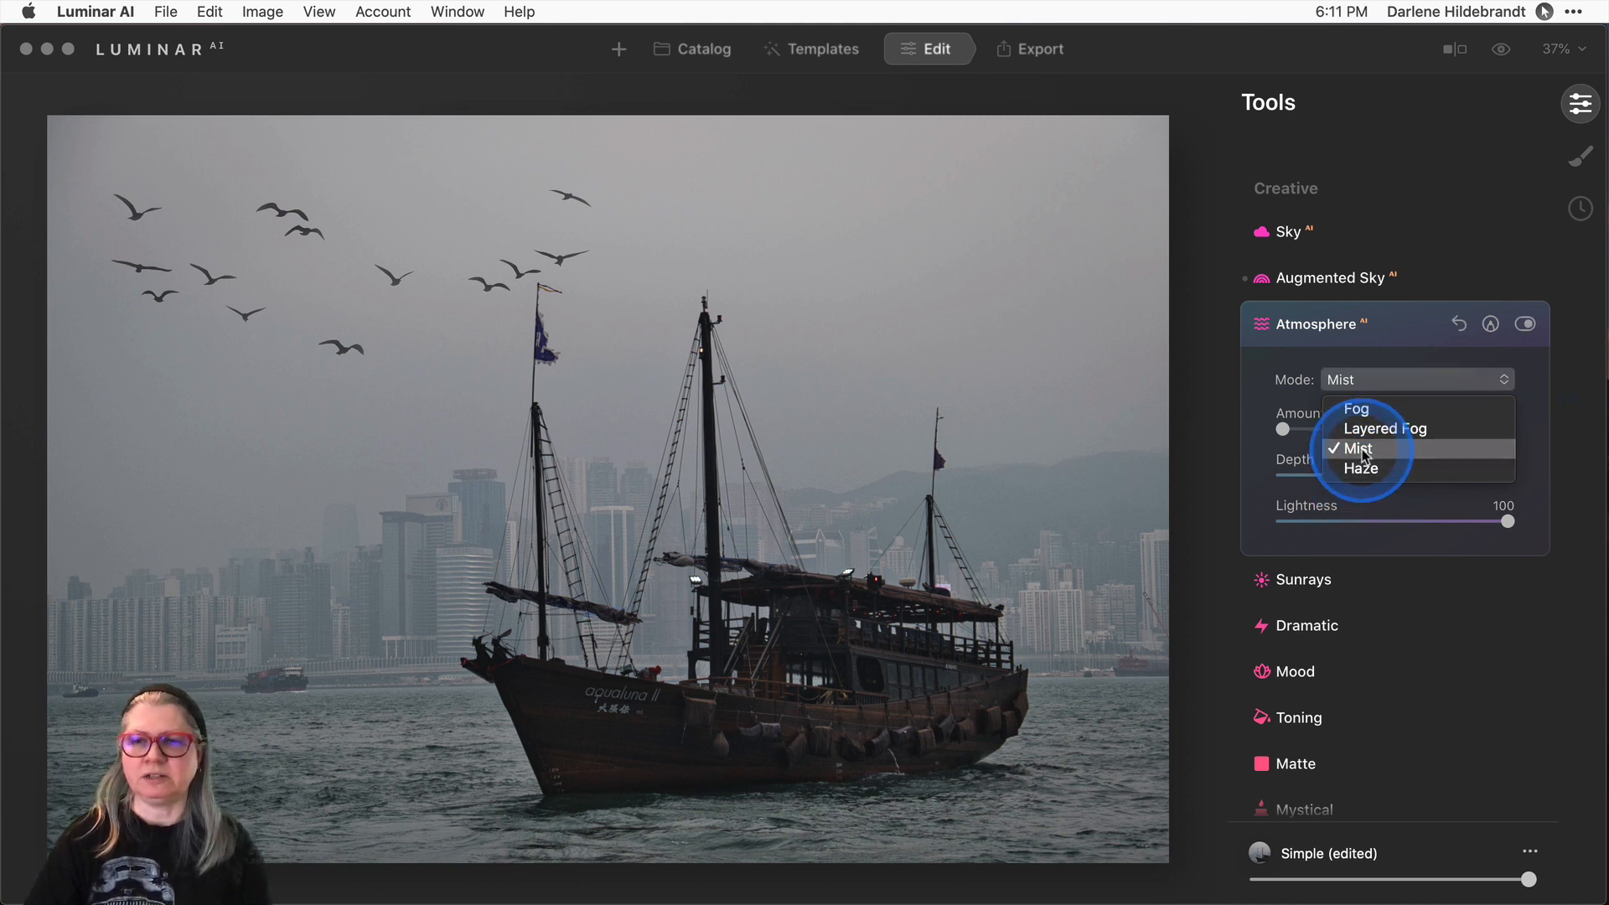
click(1360, 451)
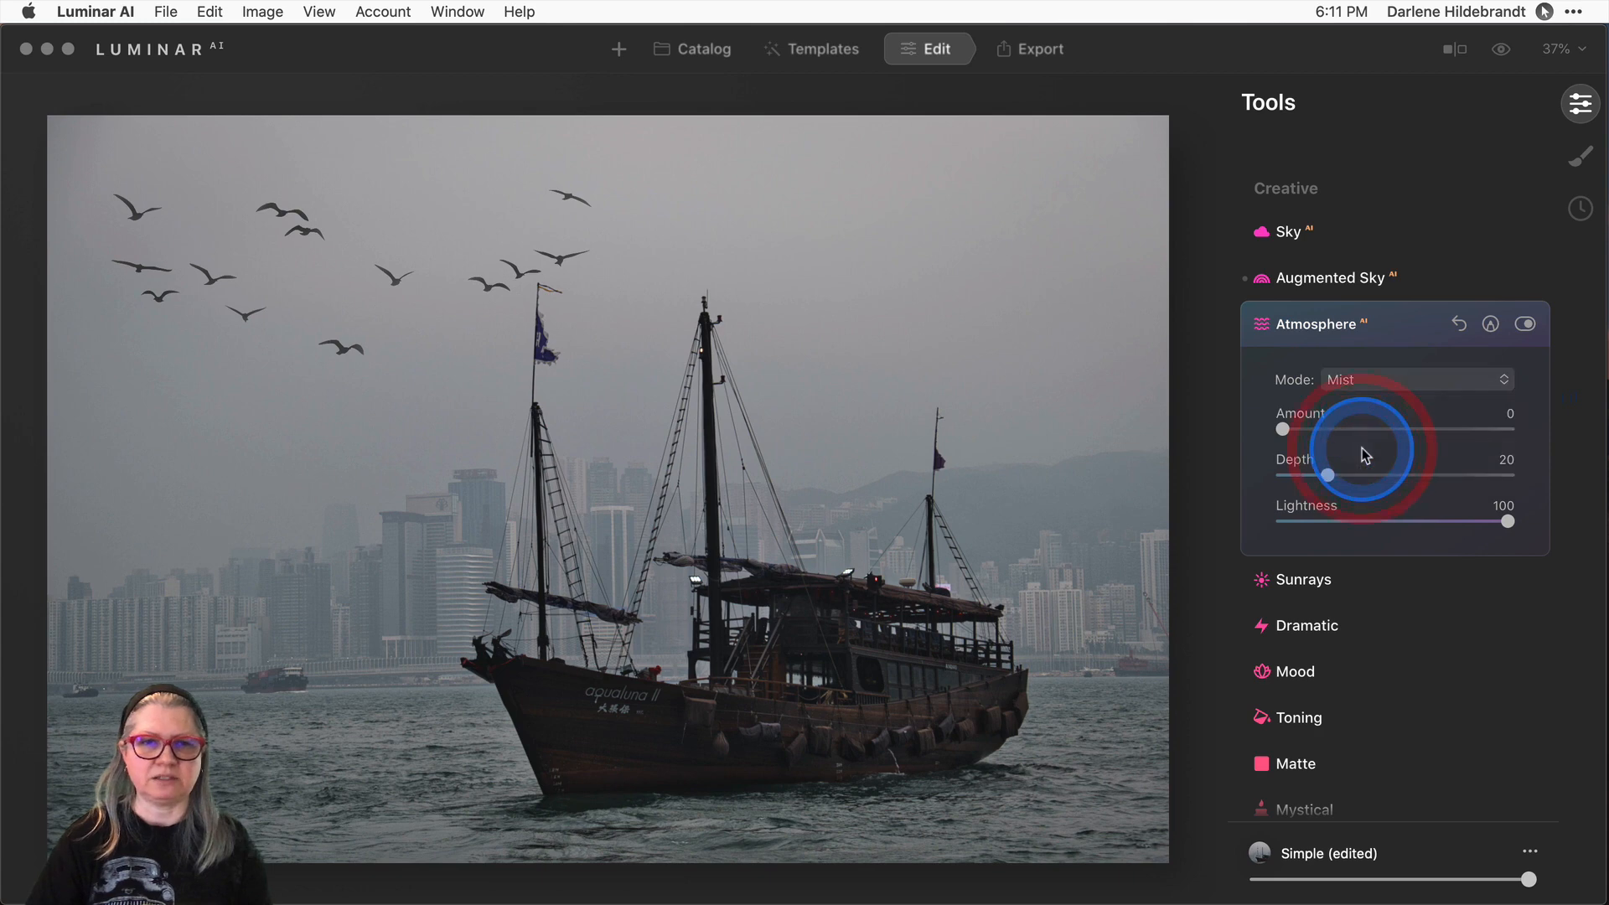
Try a heavy mist over the harbour with Amount 88, Lightness 74 and Depth 69.
drag(1282, 430, 1480, 429)
click(1508, 518)
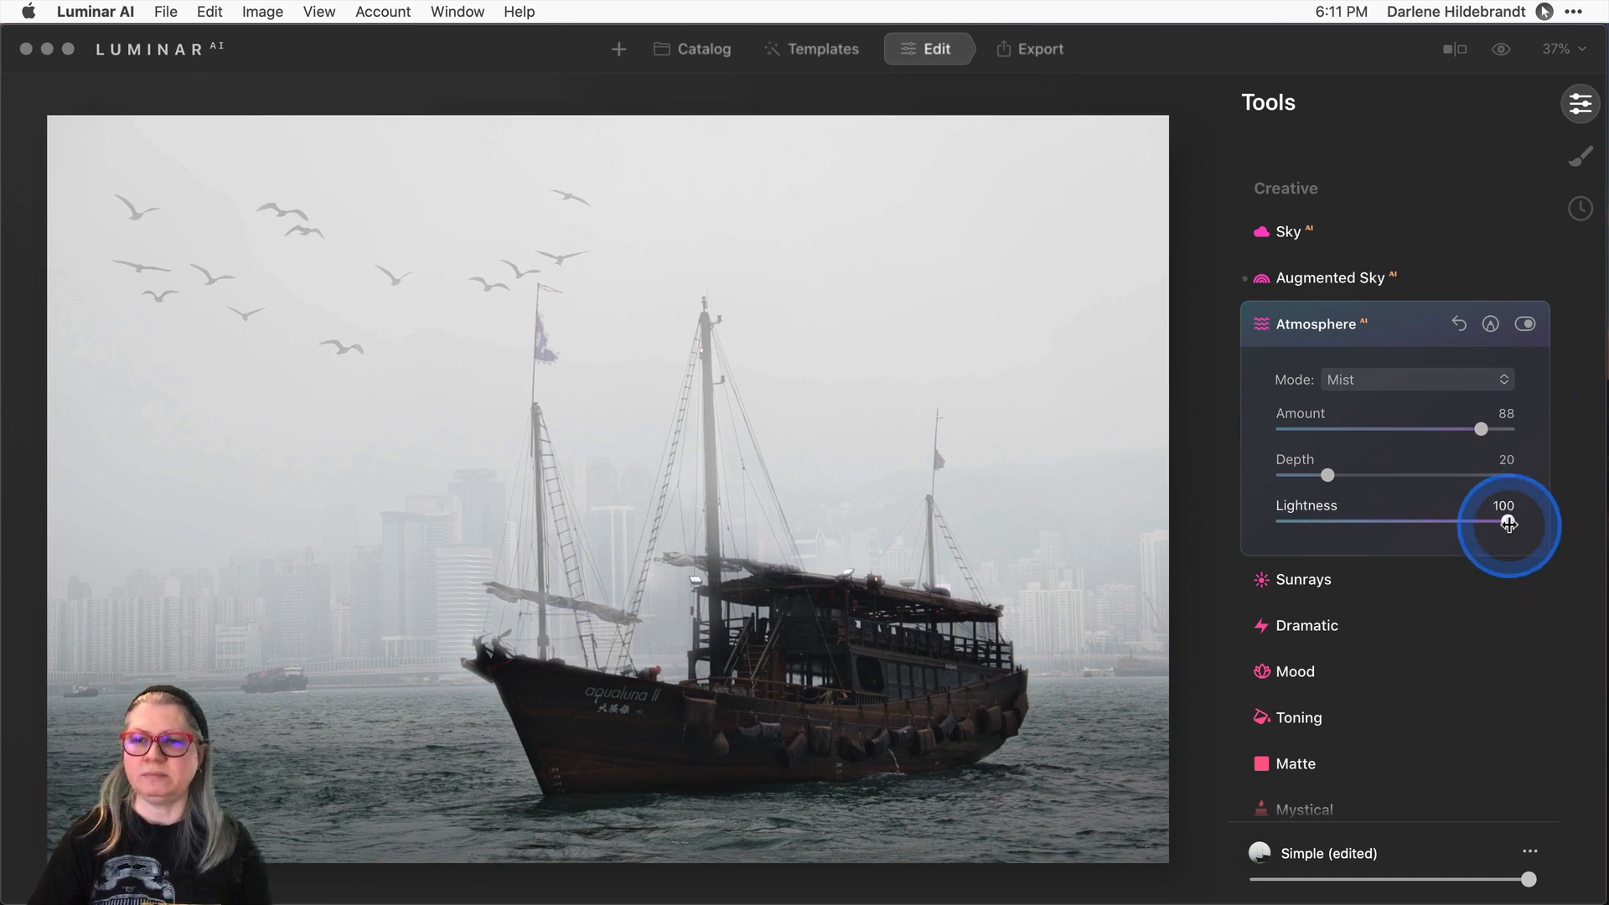
drag(1508, 521, 1449, 521)
click(1329, 476)
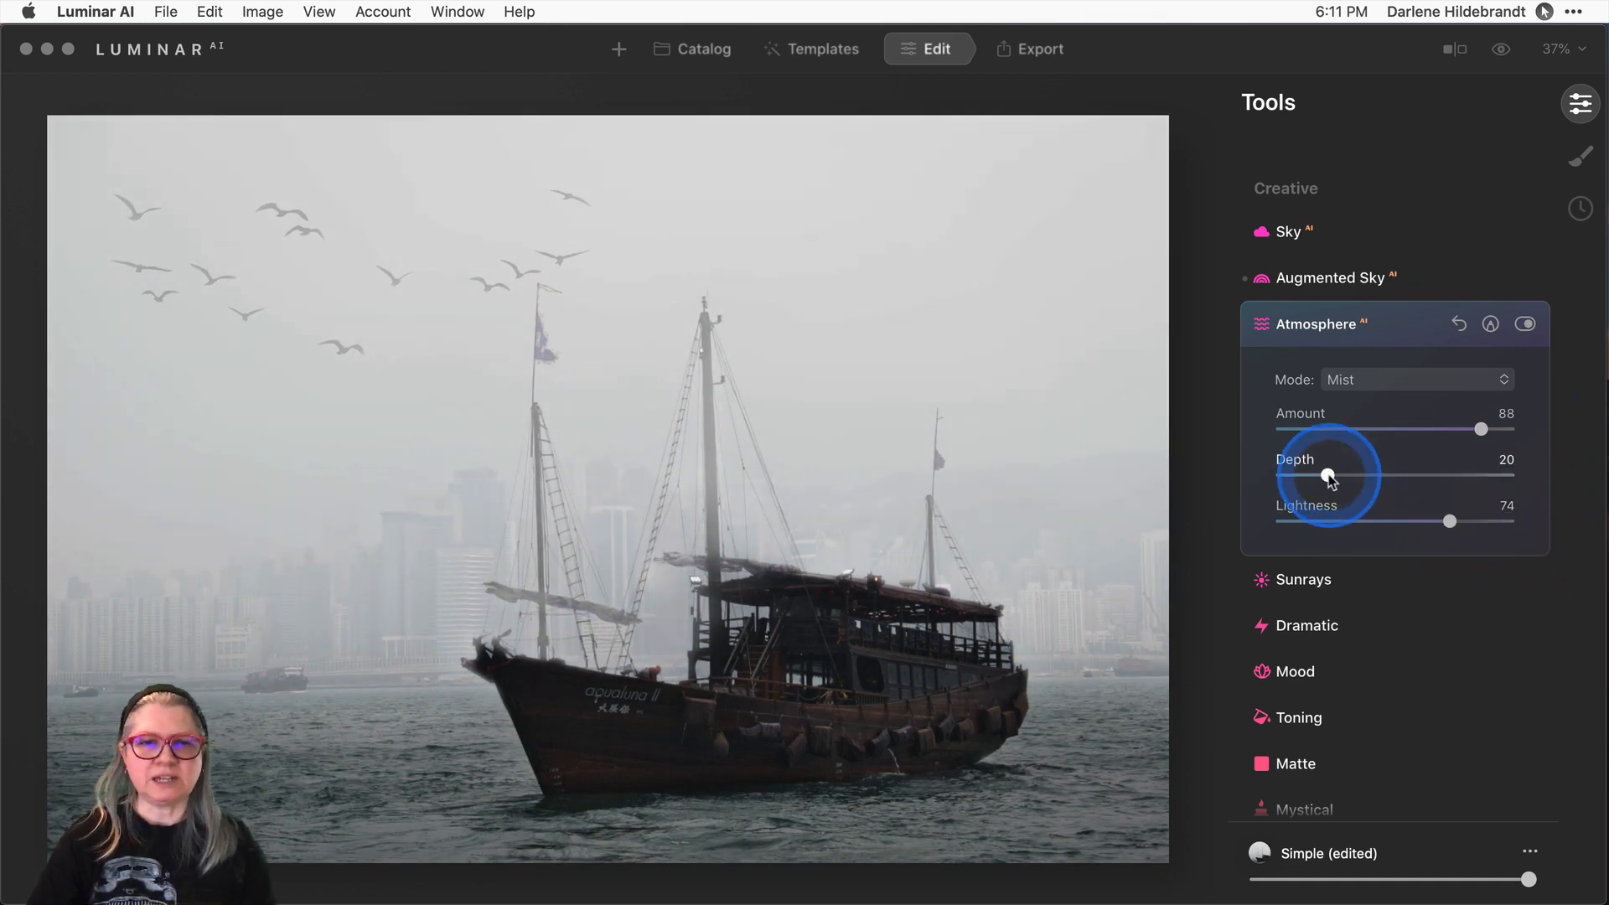
drag(1329, 476, 1438, 481)
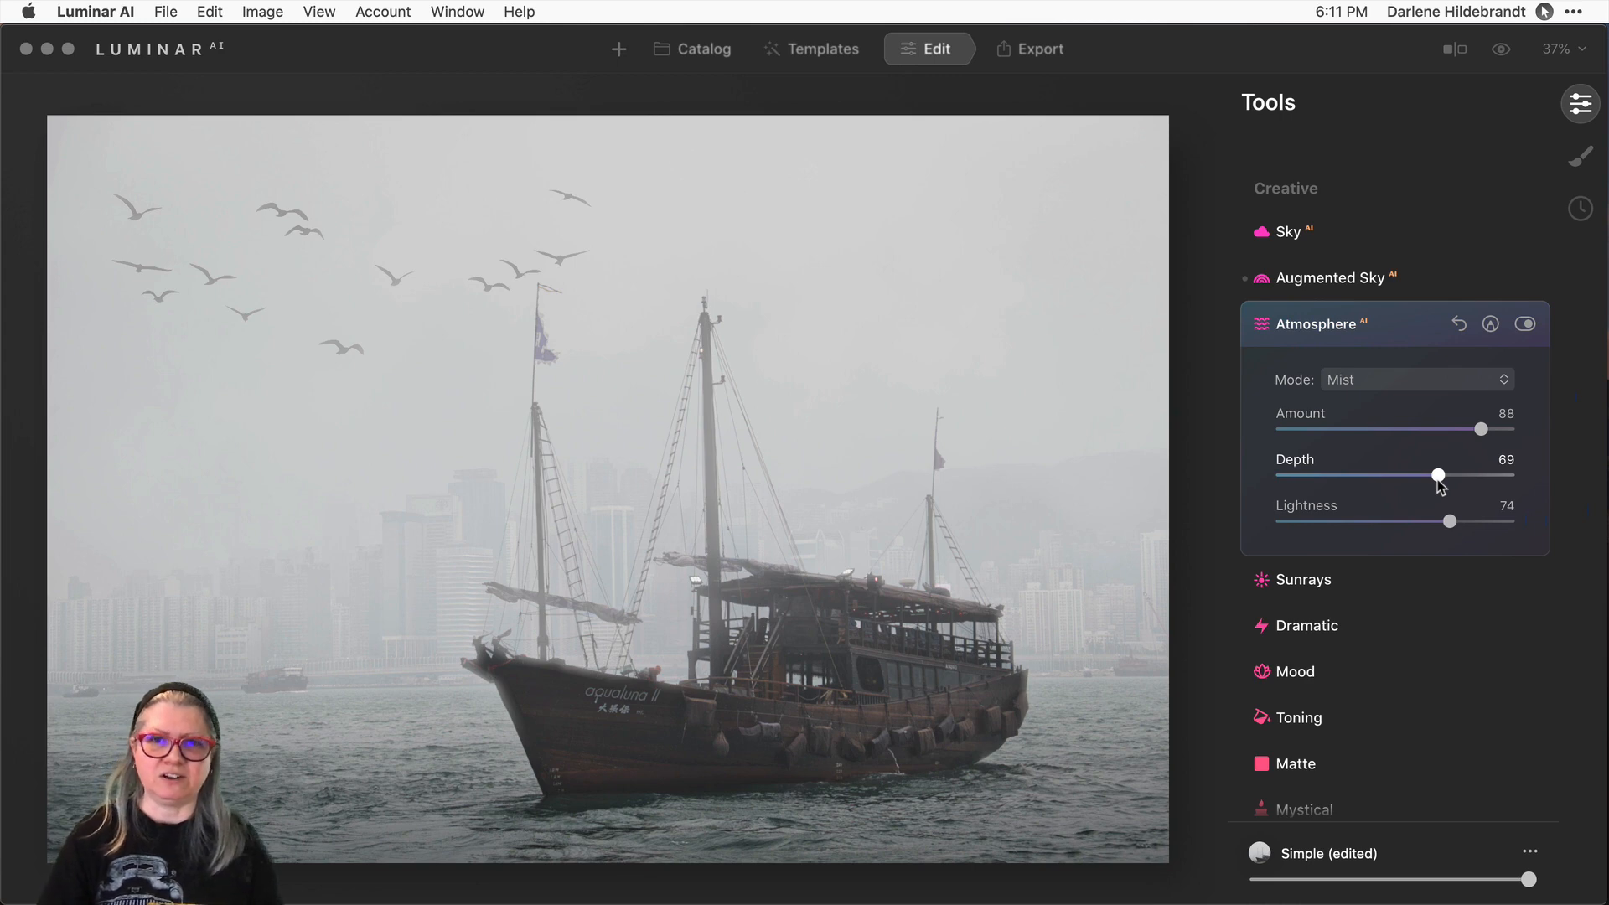
Soften the mist by setting Amount to 64, Depth to 31 and Lightness to 57.
drag(1481, 429, 1428, 429)
drag(1438, 475, 1351, 473)
drag(1449, 522, 1408, 518)
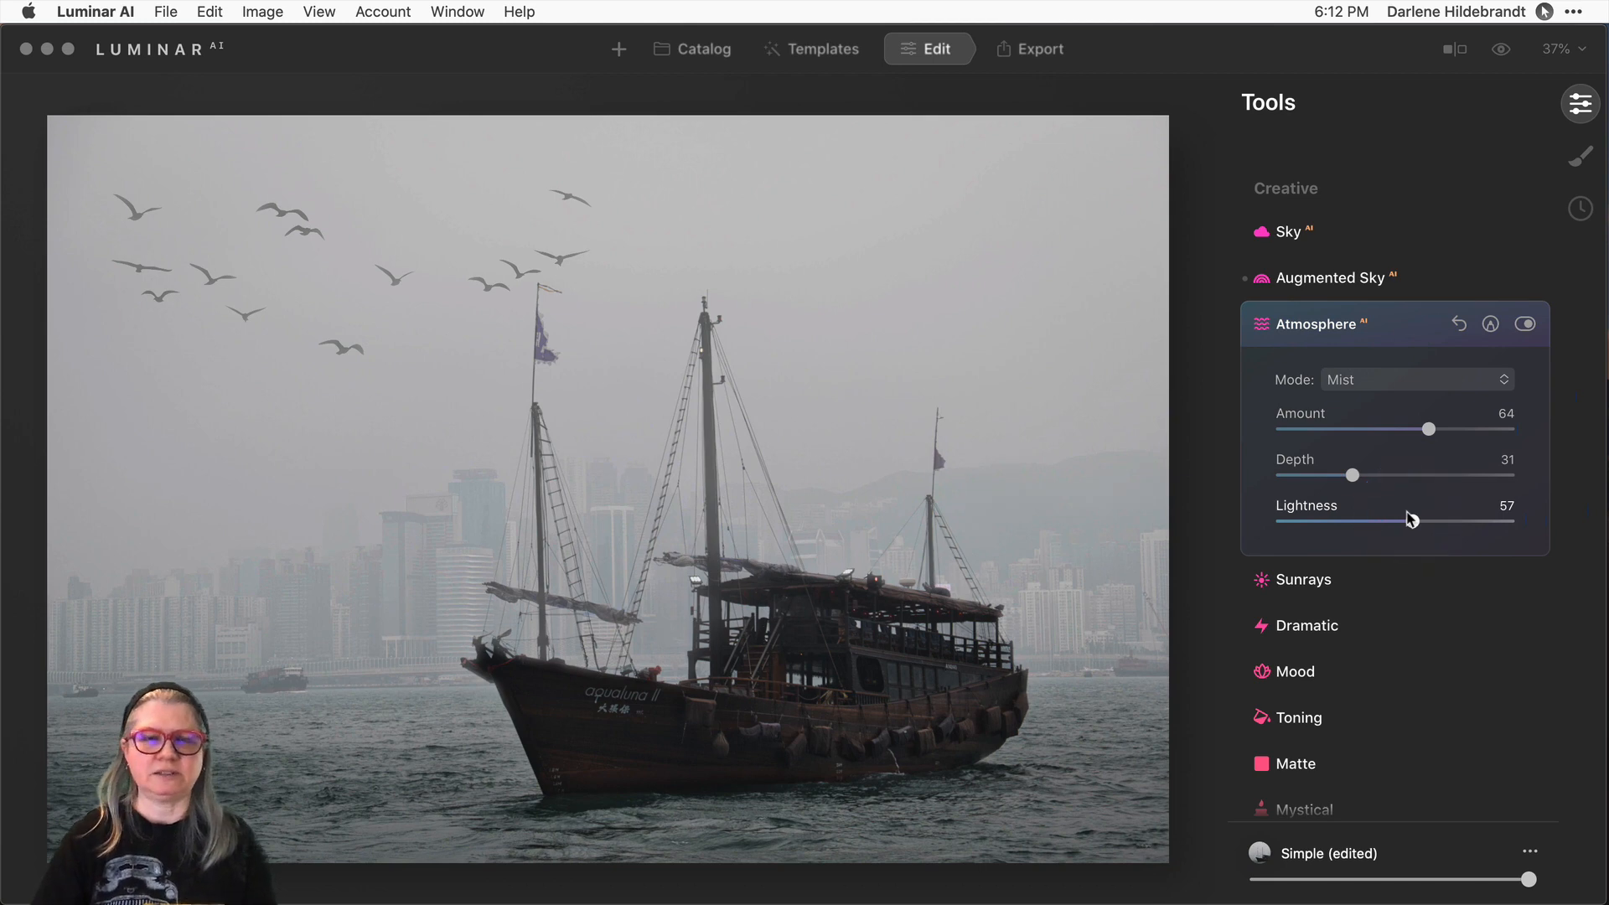
Compare the photo with Atmosphere off and on, and reduce the mist's Lightness to 49 and Amount to 58.
click(1525, 326)
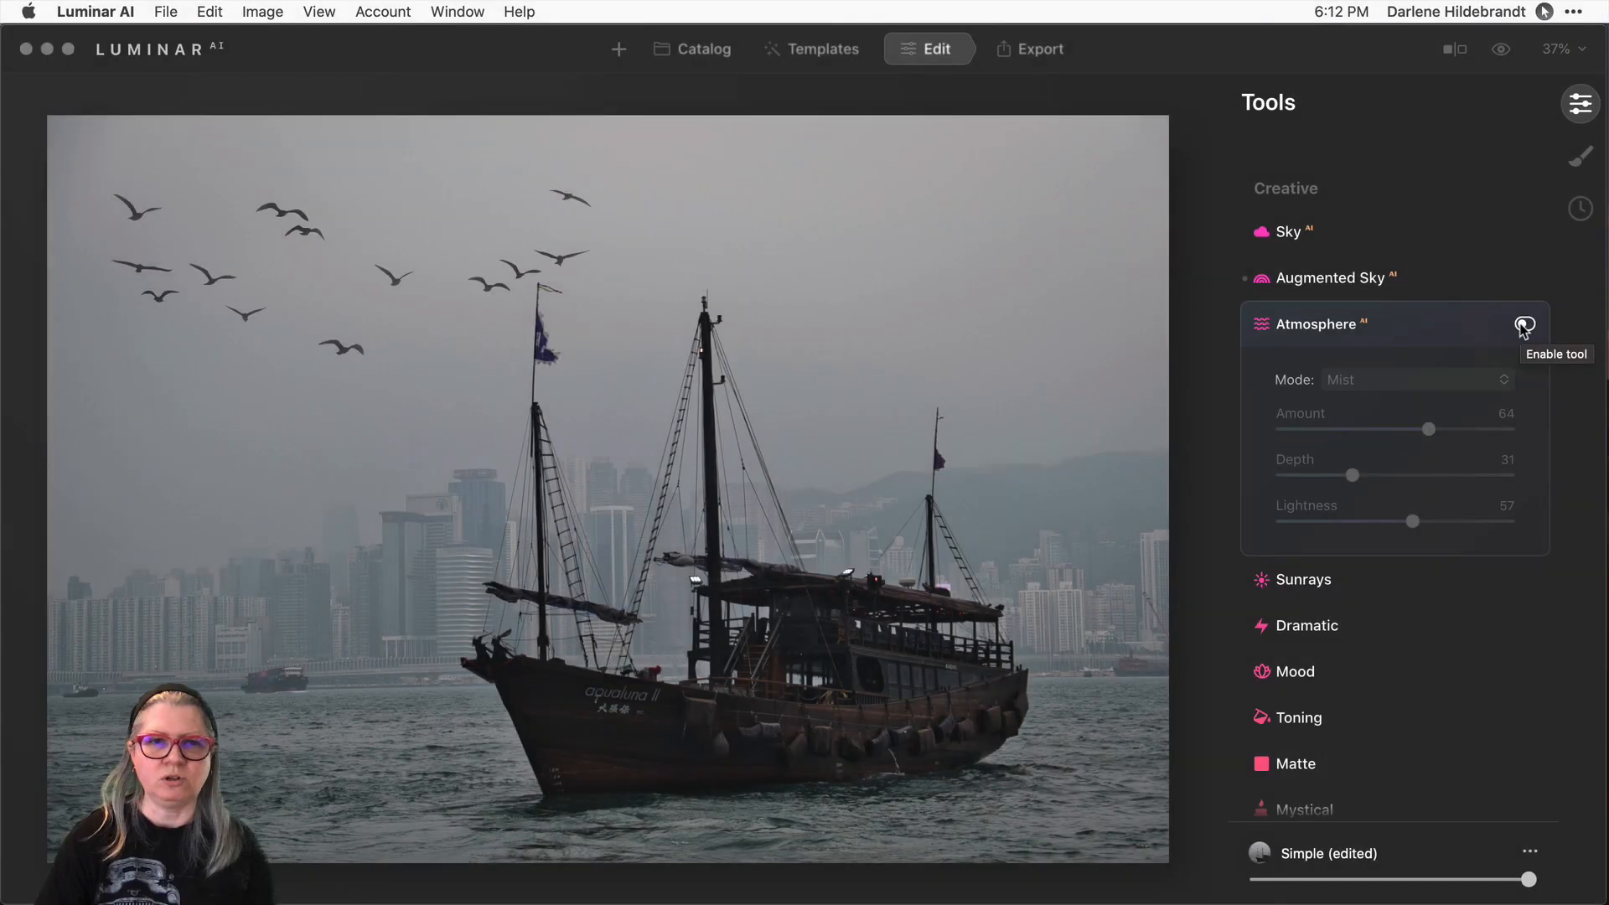
click(1522, 326)
click(1520, 326)
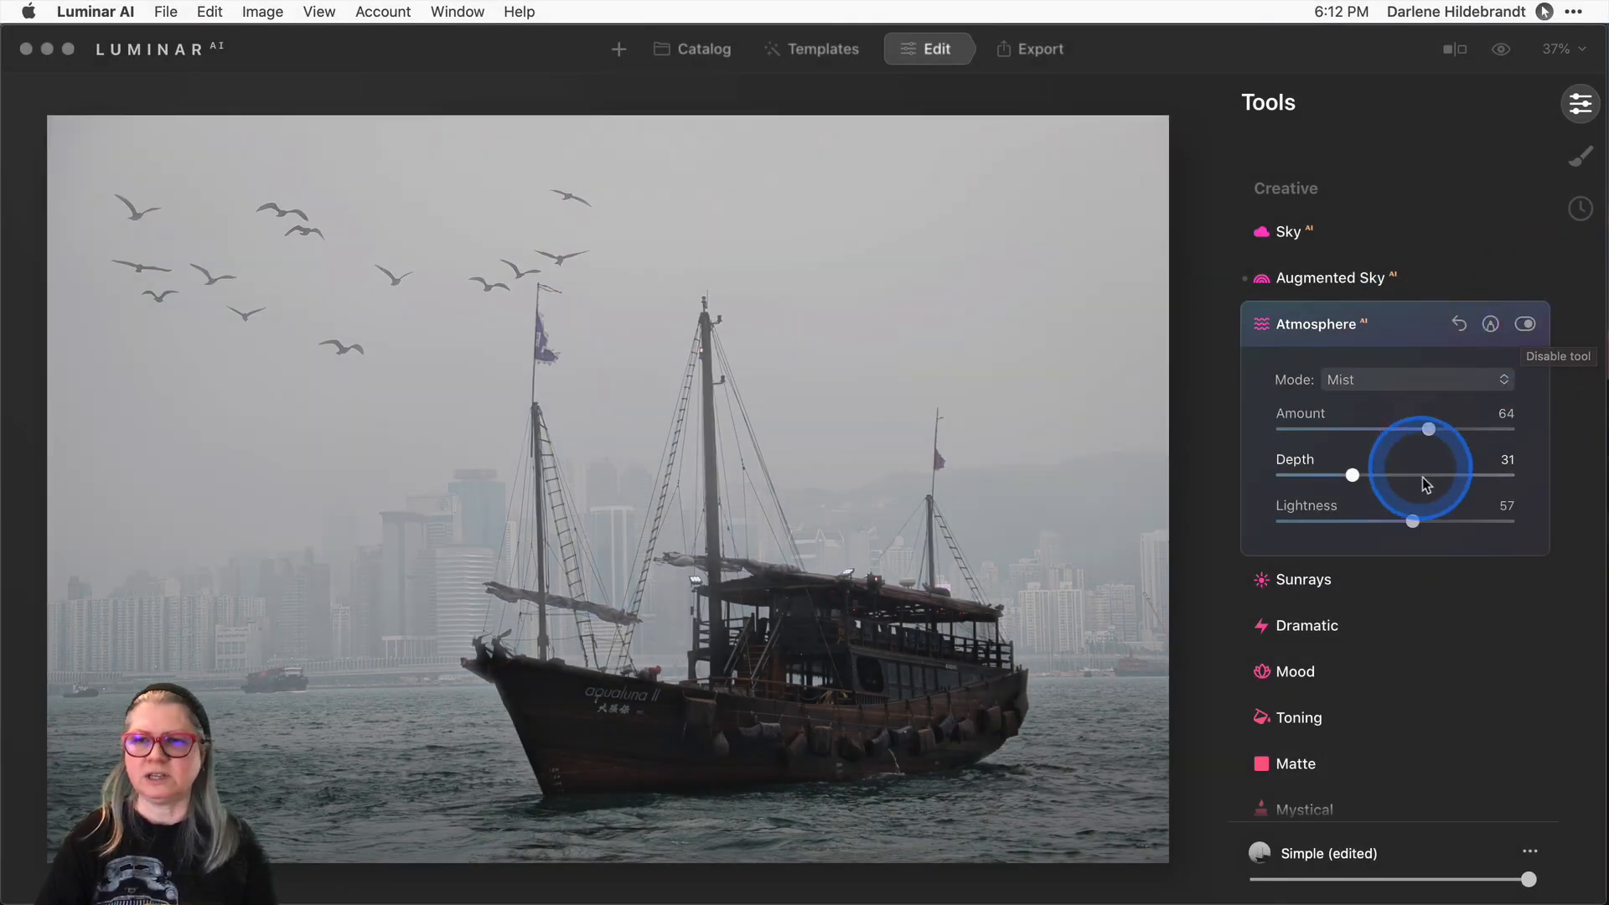
drag(1412, 520, 1394, 514)
drag(1429, 432, 1415, 430)
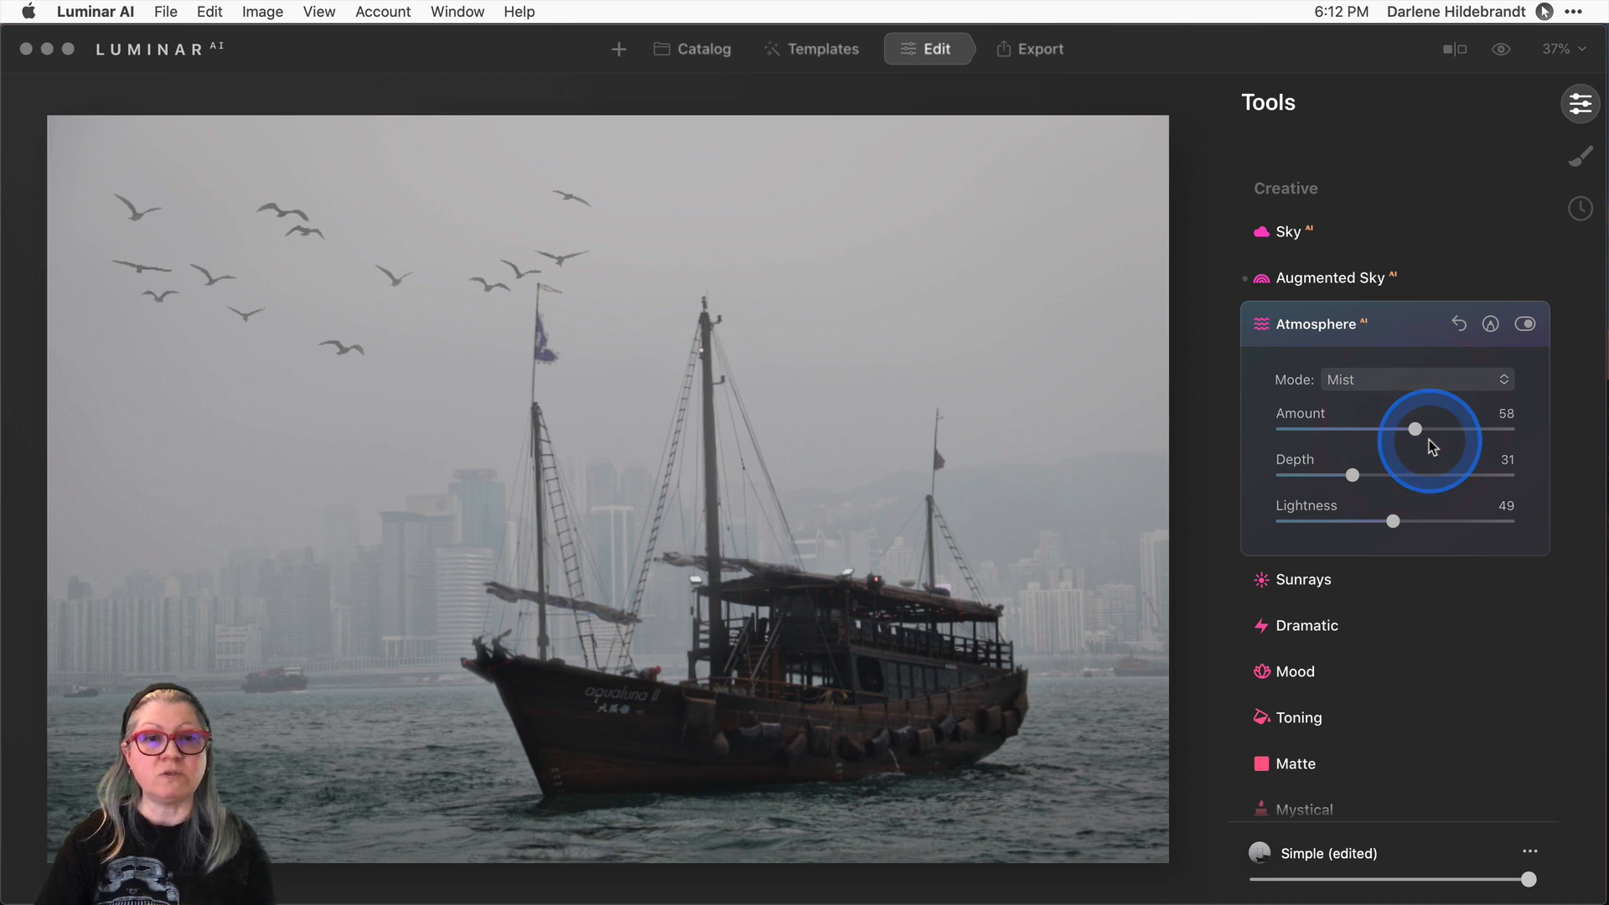
Apply the Dramatic tool to the boat photo with Amount 86 and Saturation 0.
click(1312, 630)
scroll(1375, 362, down, 2)
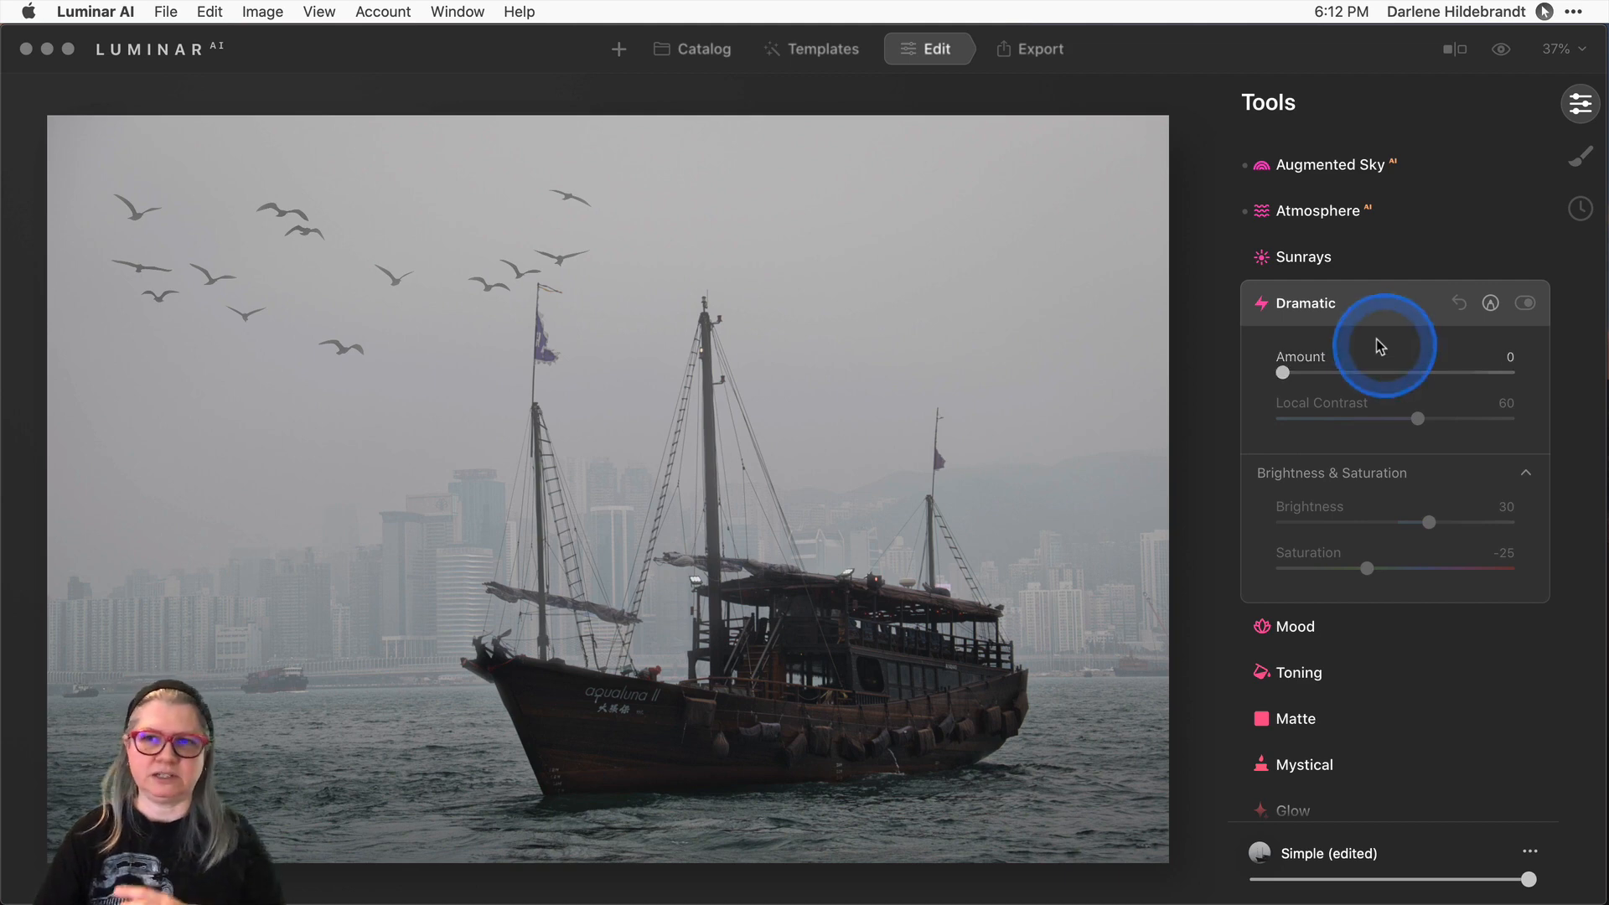
drag(1282, 372, 1480, 372)
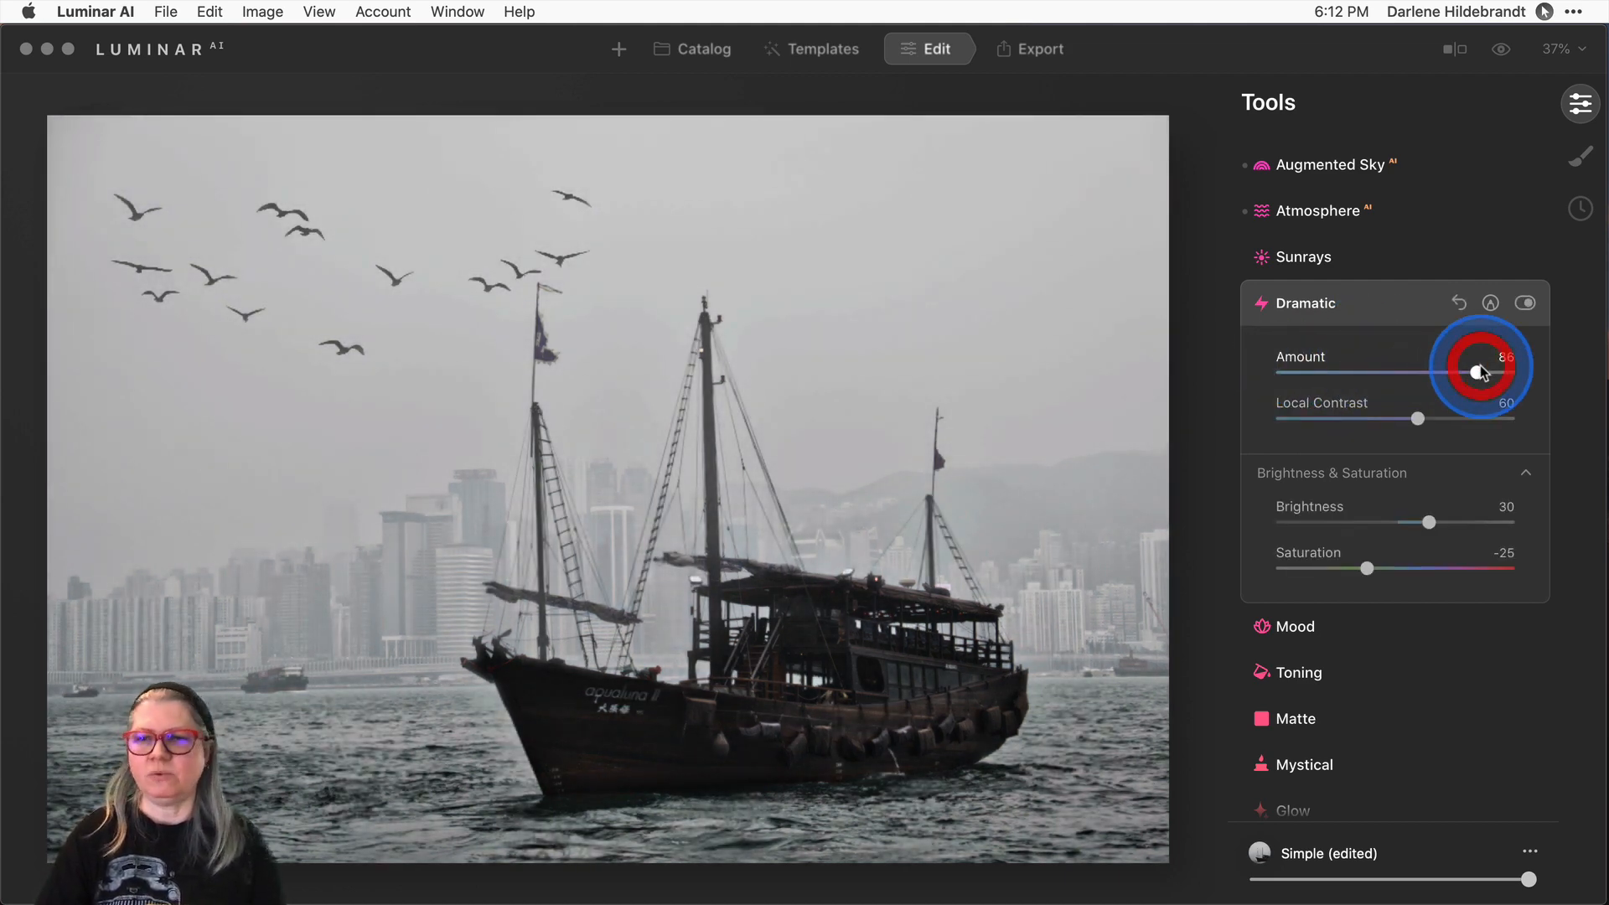
click(1364, 362)
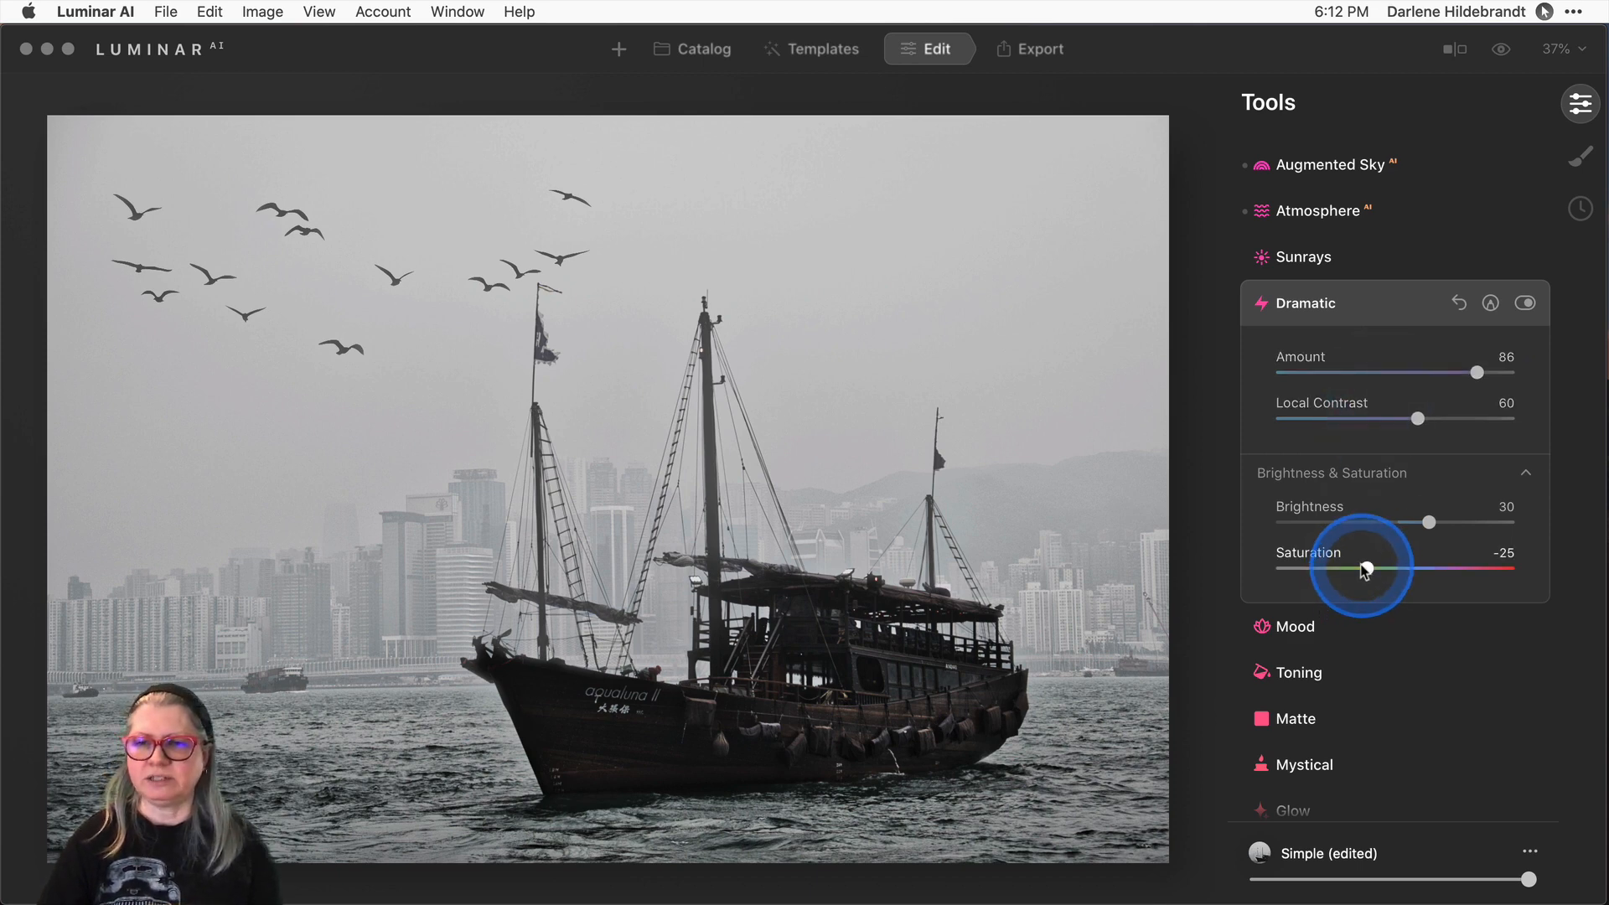
drag(1366, 568, 1394, 570)
click(1300, 486)
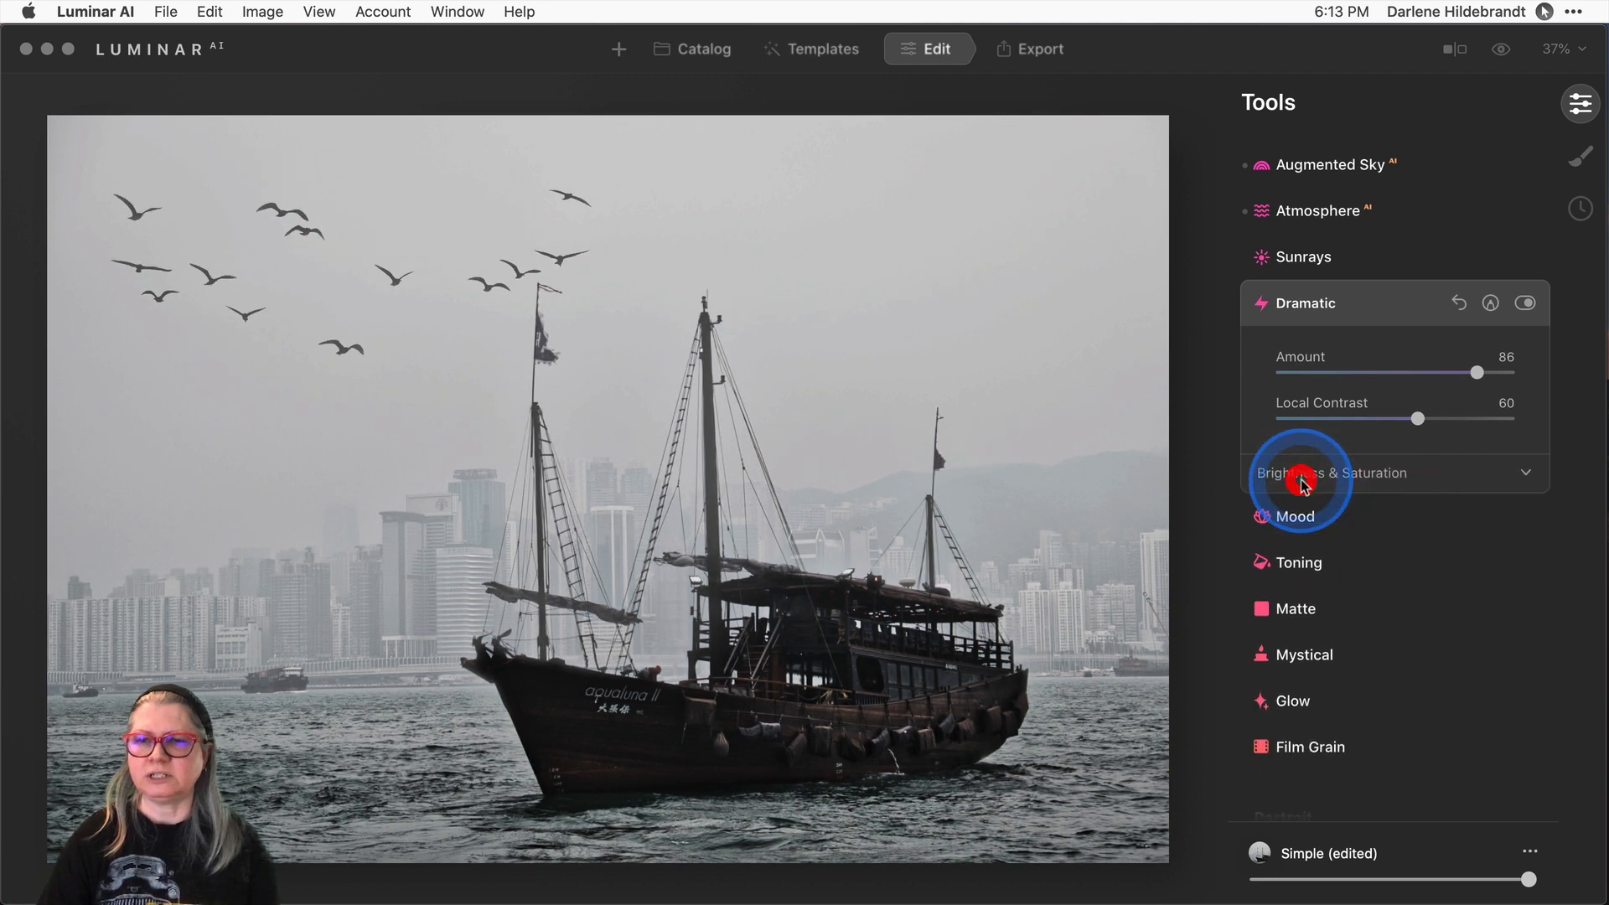
click(1301, 485)
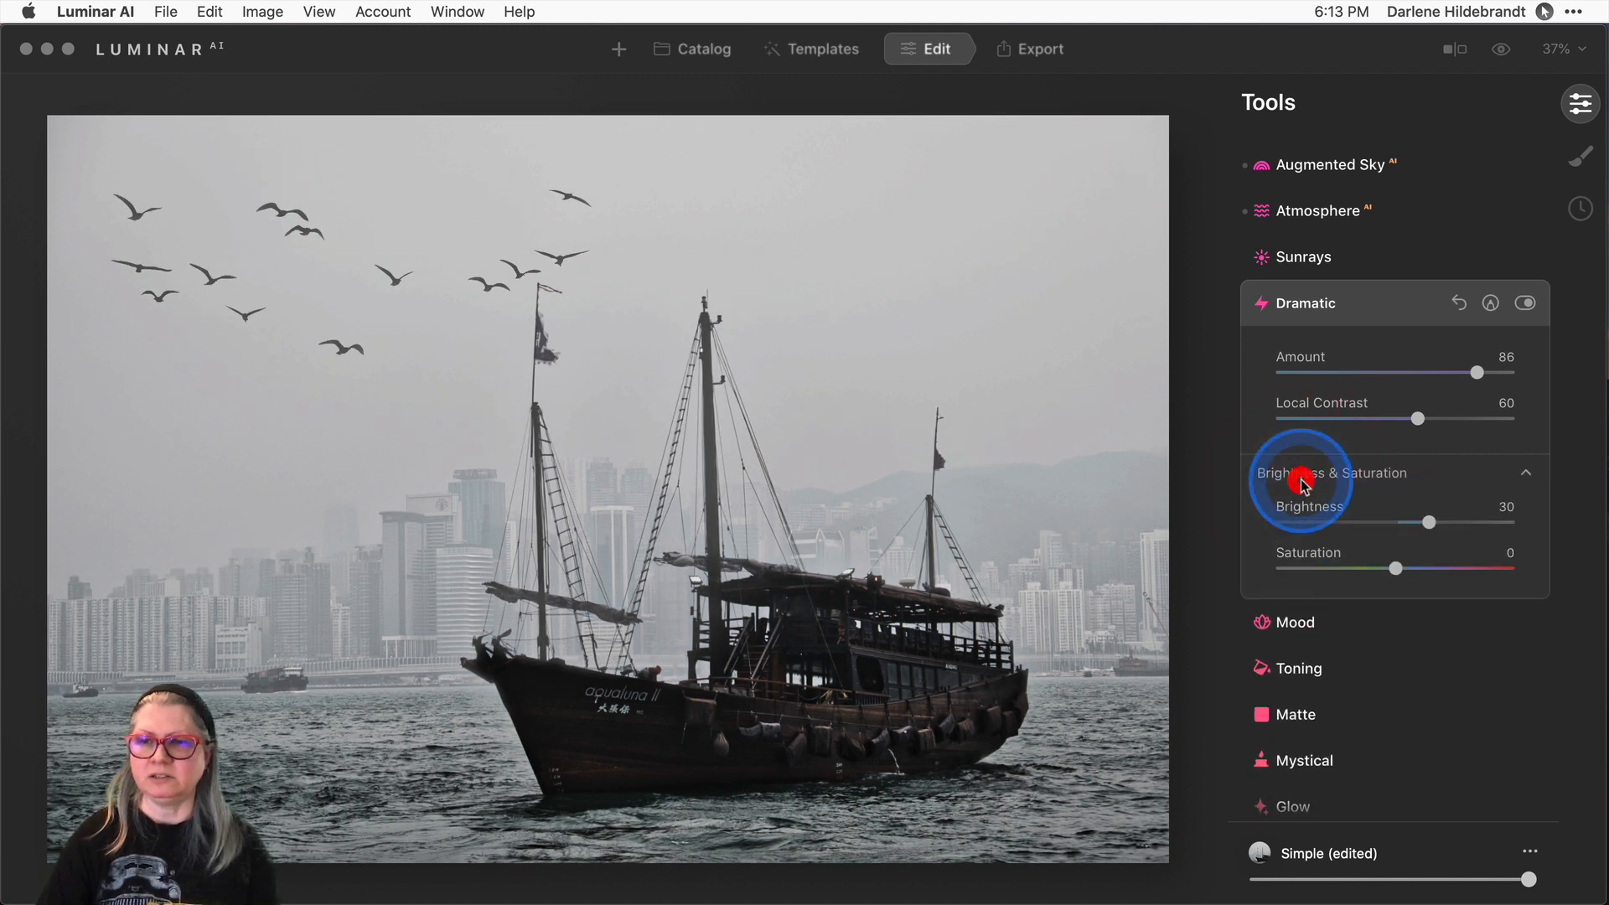
click(1527, 478)
click(1527, 478)
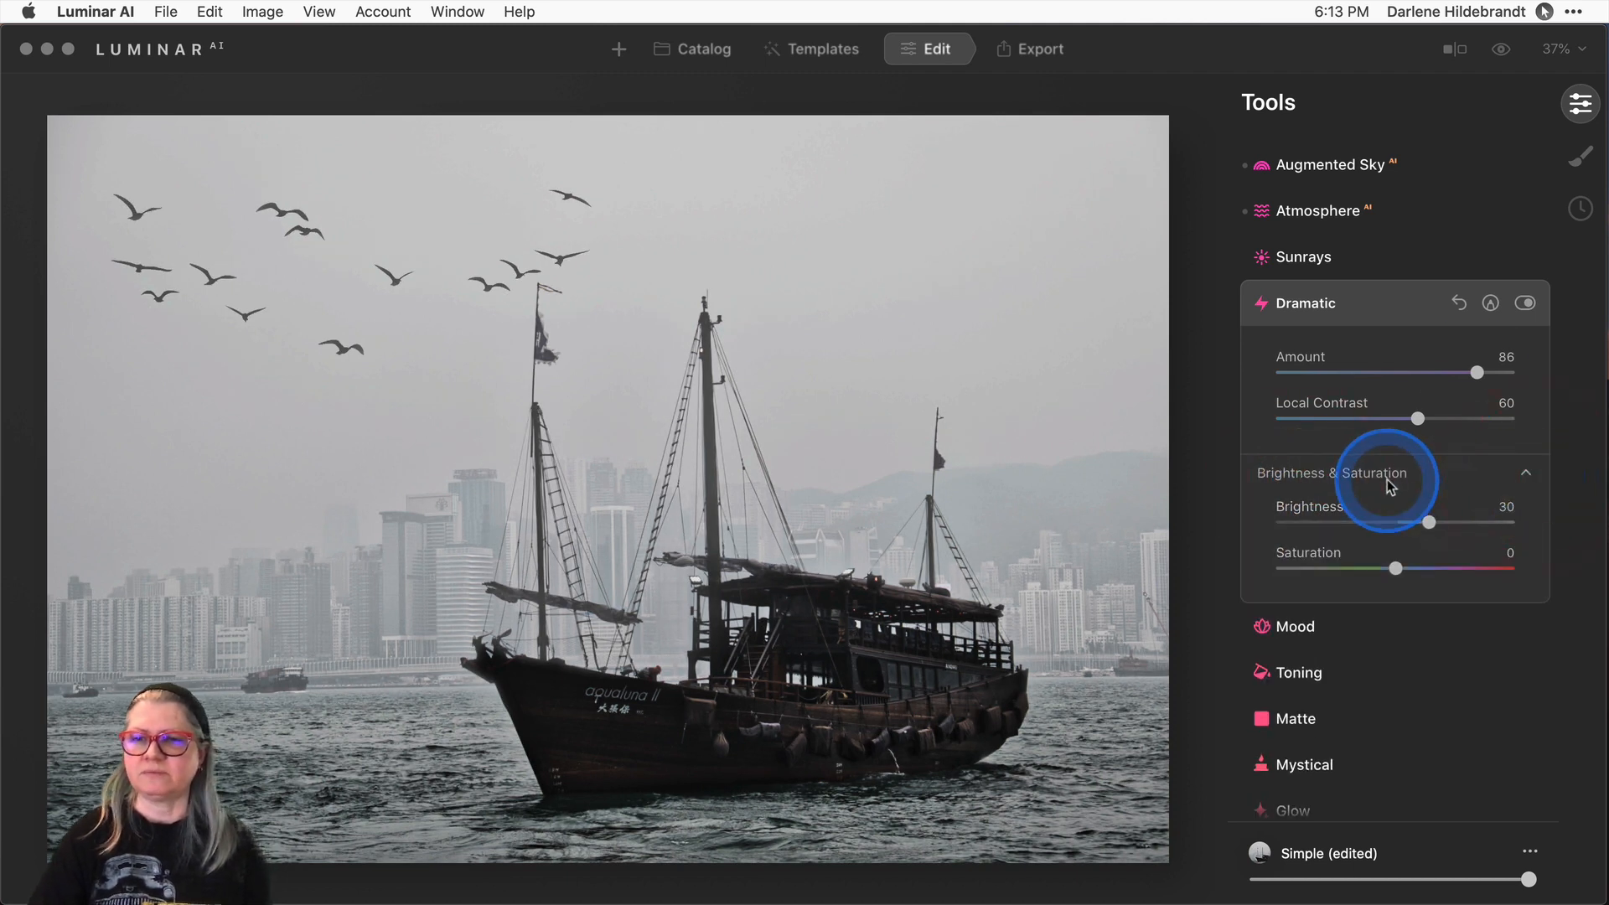
Try the Dramatic tool's Local Contrast at a high 84 and a low 19.
mouse_move(1476, 376)
mouse_down()
mouse_move(1207, 366)
mouse_move(1501, 369)
mouse_move(1443, 369)
mouse_move(1479, 372)
mouse_up()
drag(1417, 418, 1475, 422)
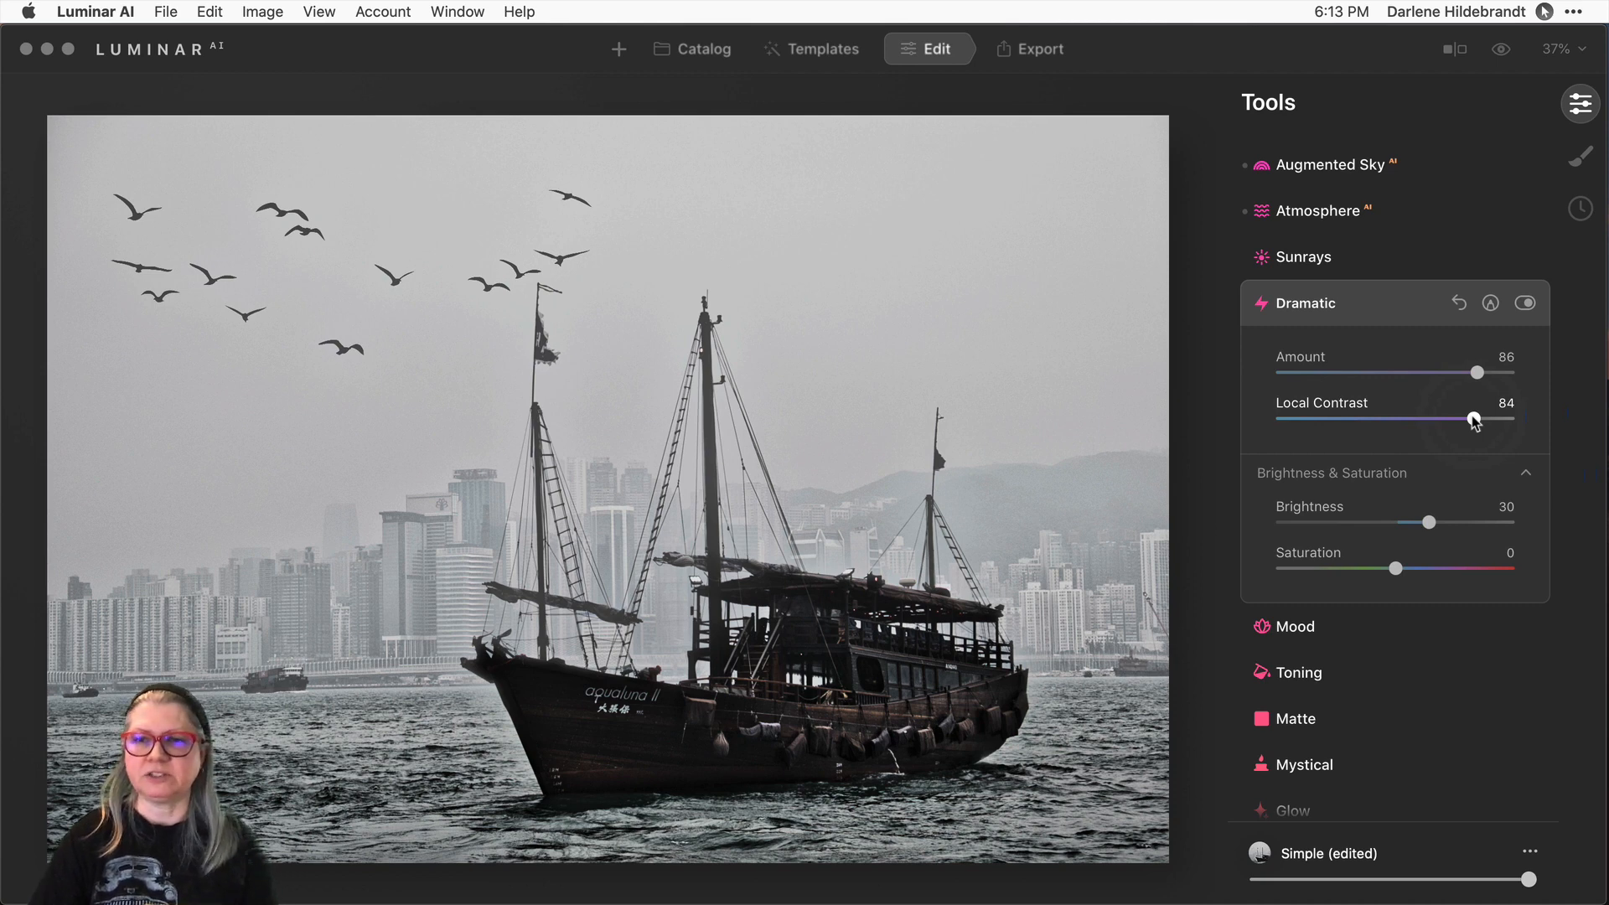
drag(1474, 421, 1325, 419)
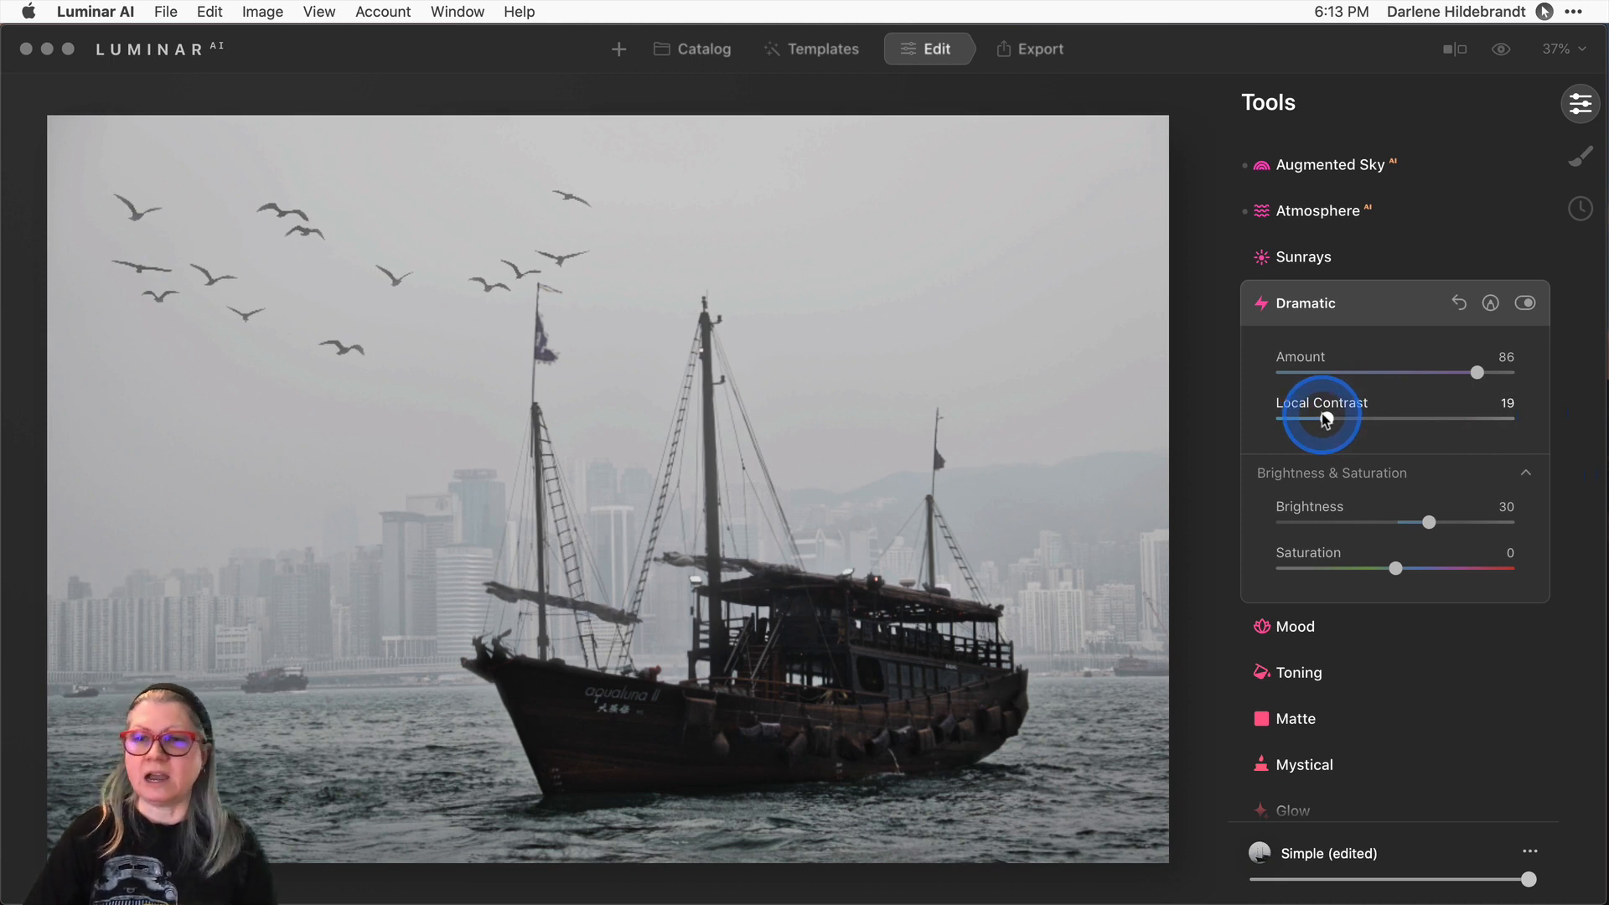
Set Dramatic's Local Contrast to 78, Amount to 53 and Saturation to -25, and compare the photo with the tool off and on.
drag(1325, 419, 1401, 374)
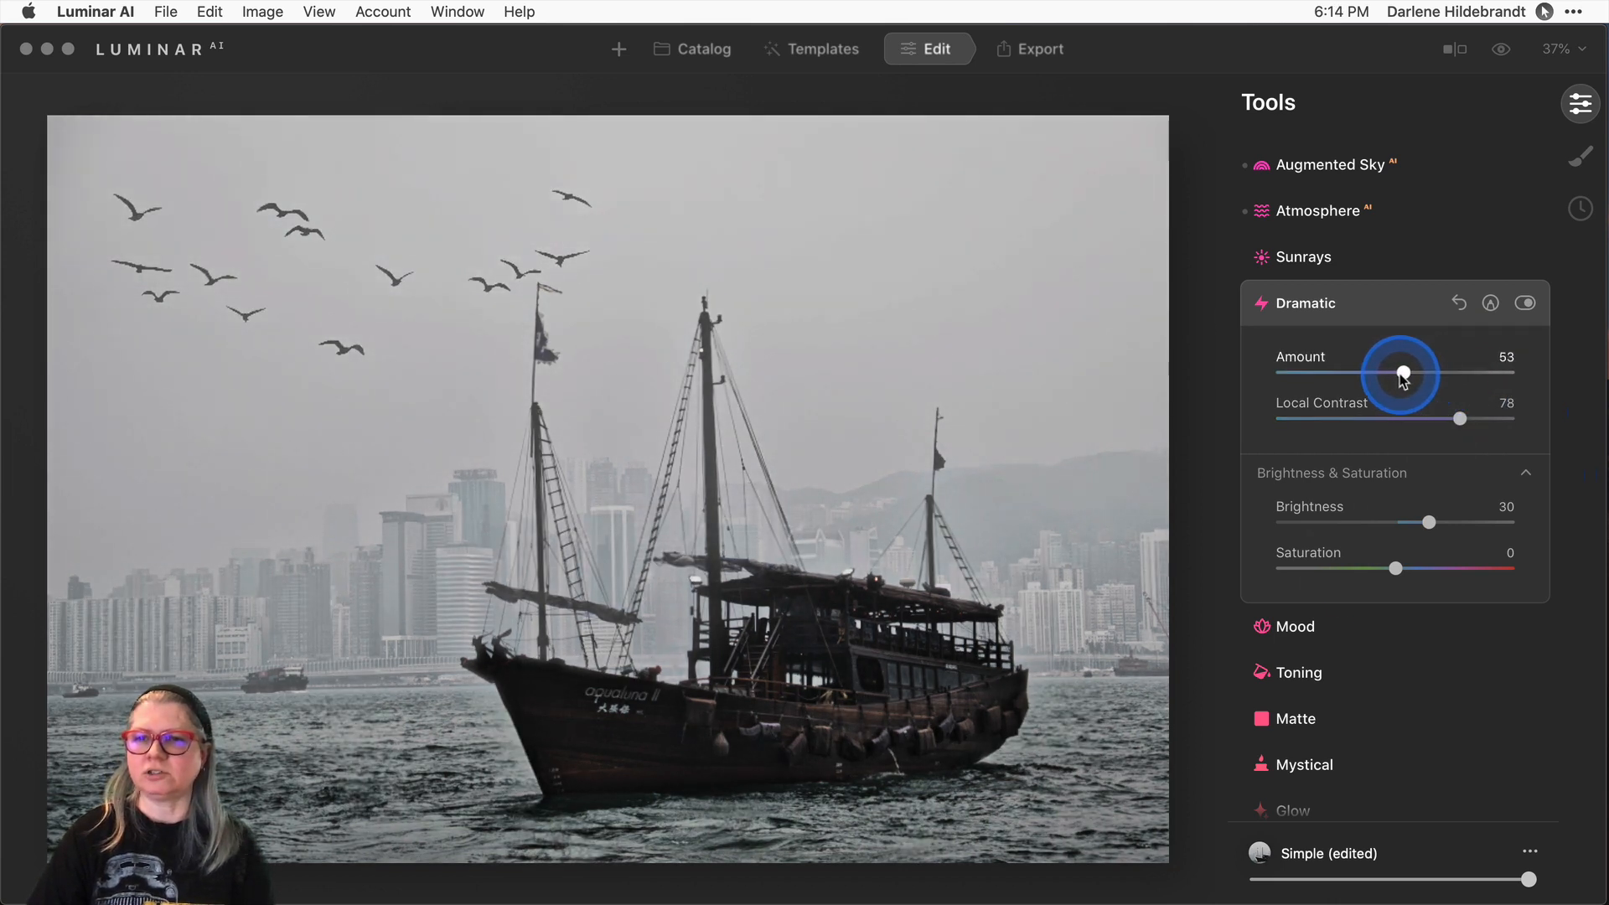
mouse_move(1395, 567)
mouse_down()
mouse_move(1368, 568)
mouse_move(1395, 572)
mouse_up()
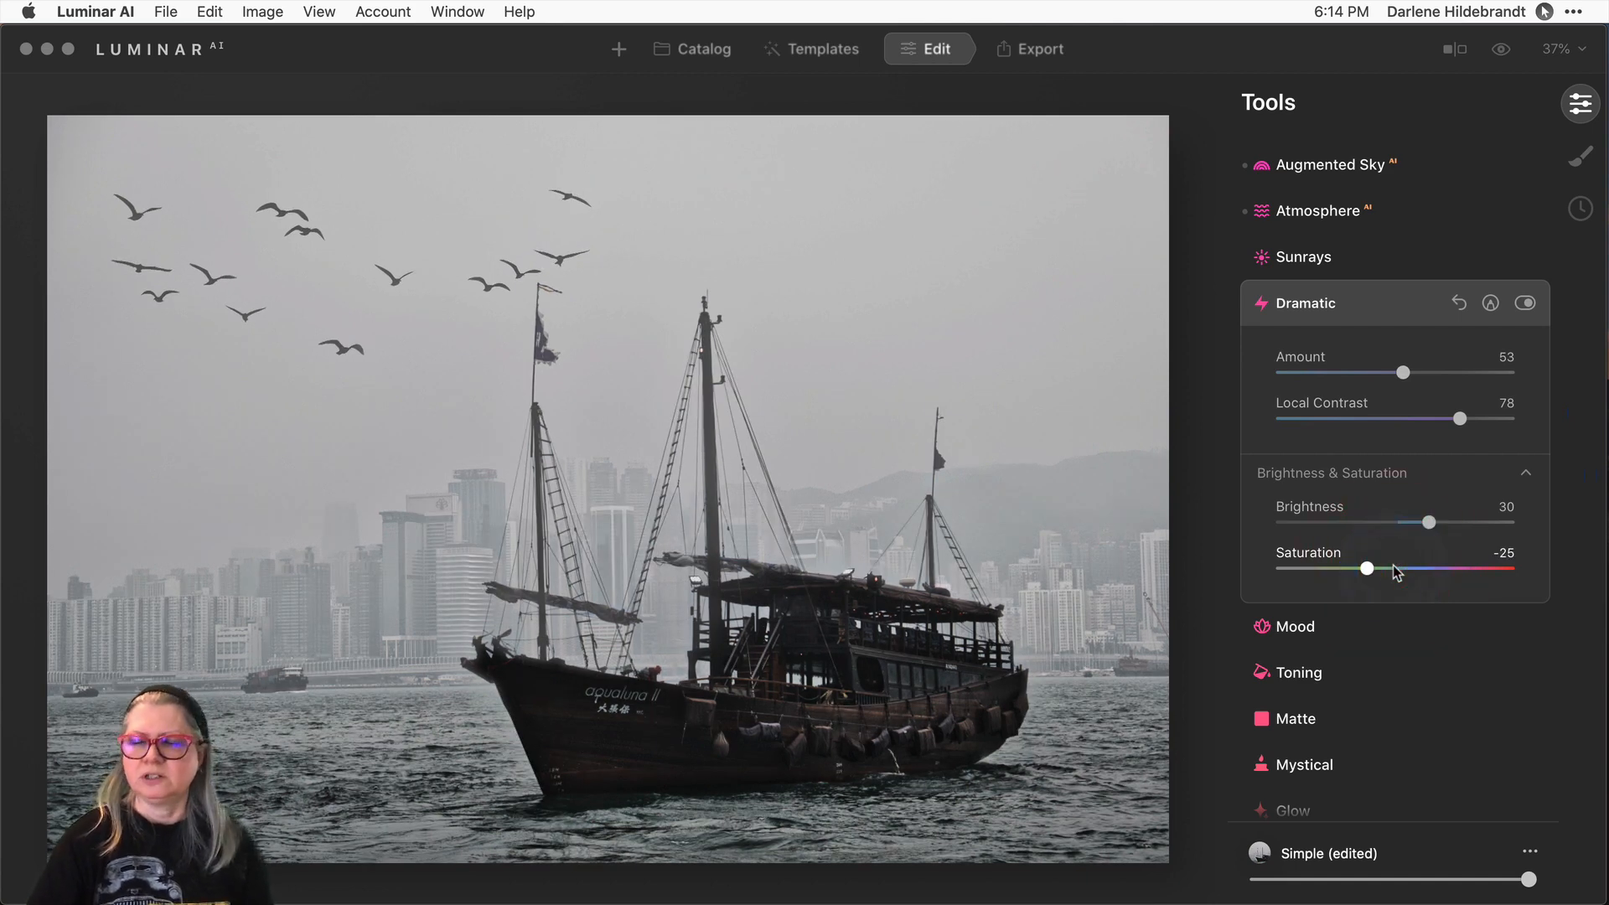
click(1523, 304)
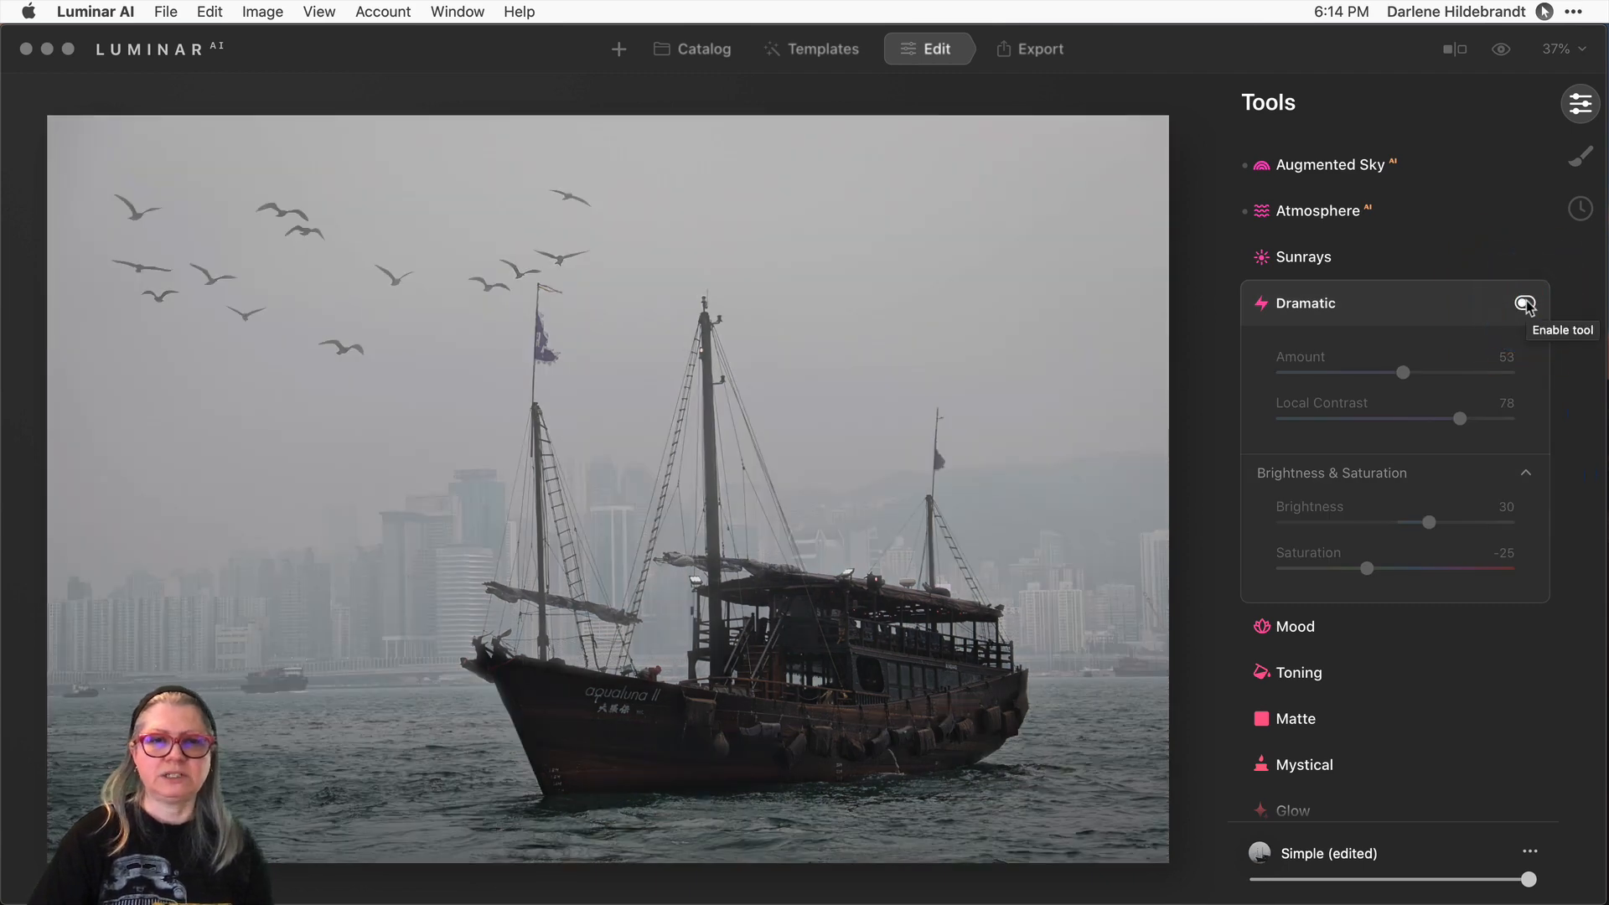
click(1525, 305)
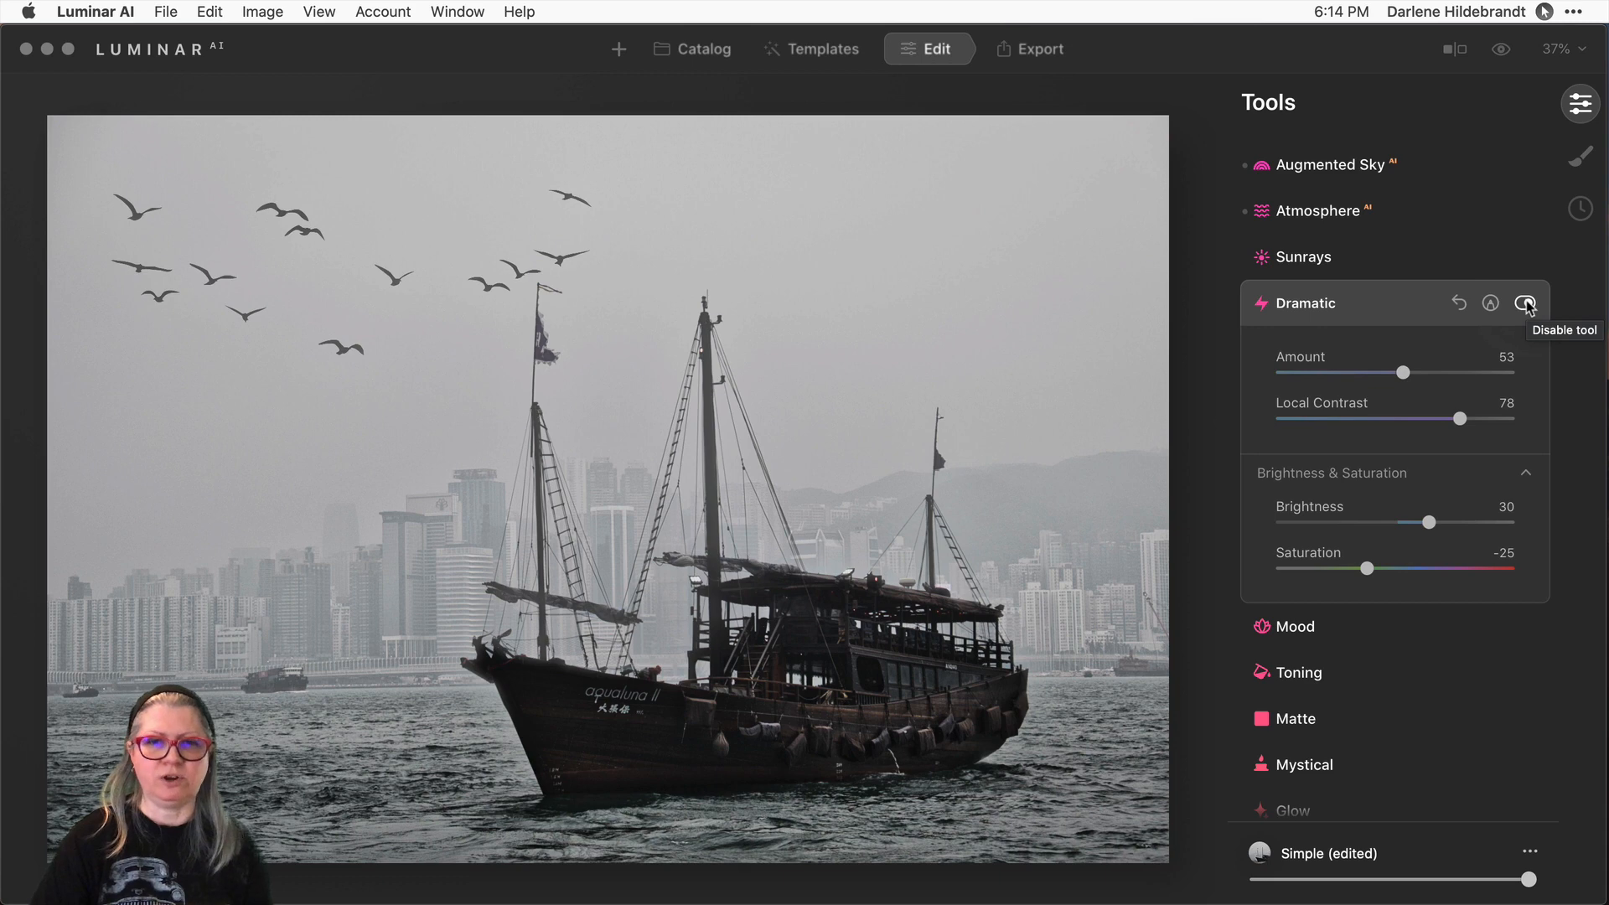
Preview the Mood tool's LUTs on the boat photo and apply the Portrait Toning LUT Maria.
click(1380, 304)
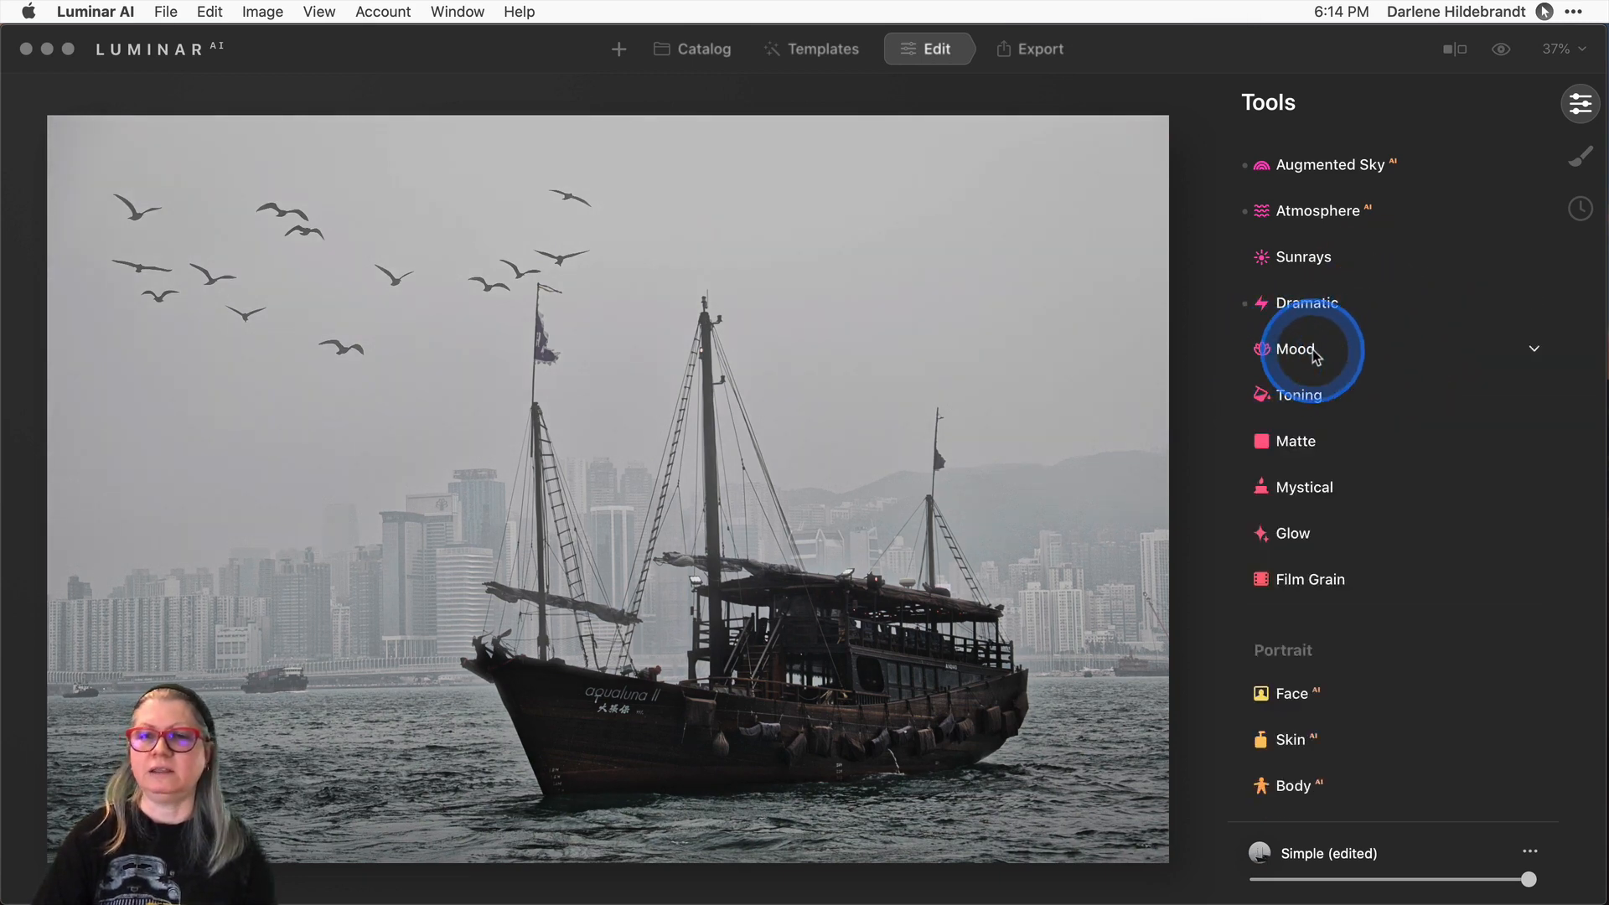
click(1358, 352)
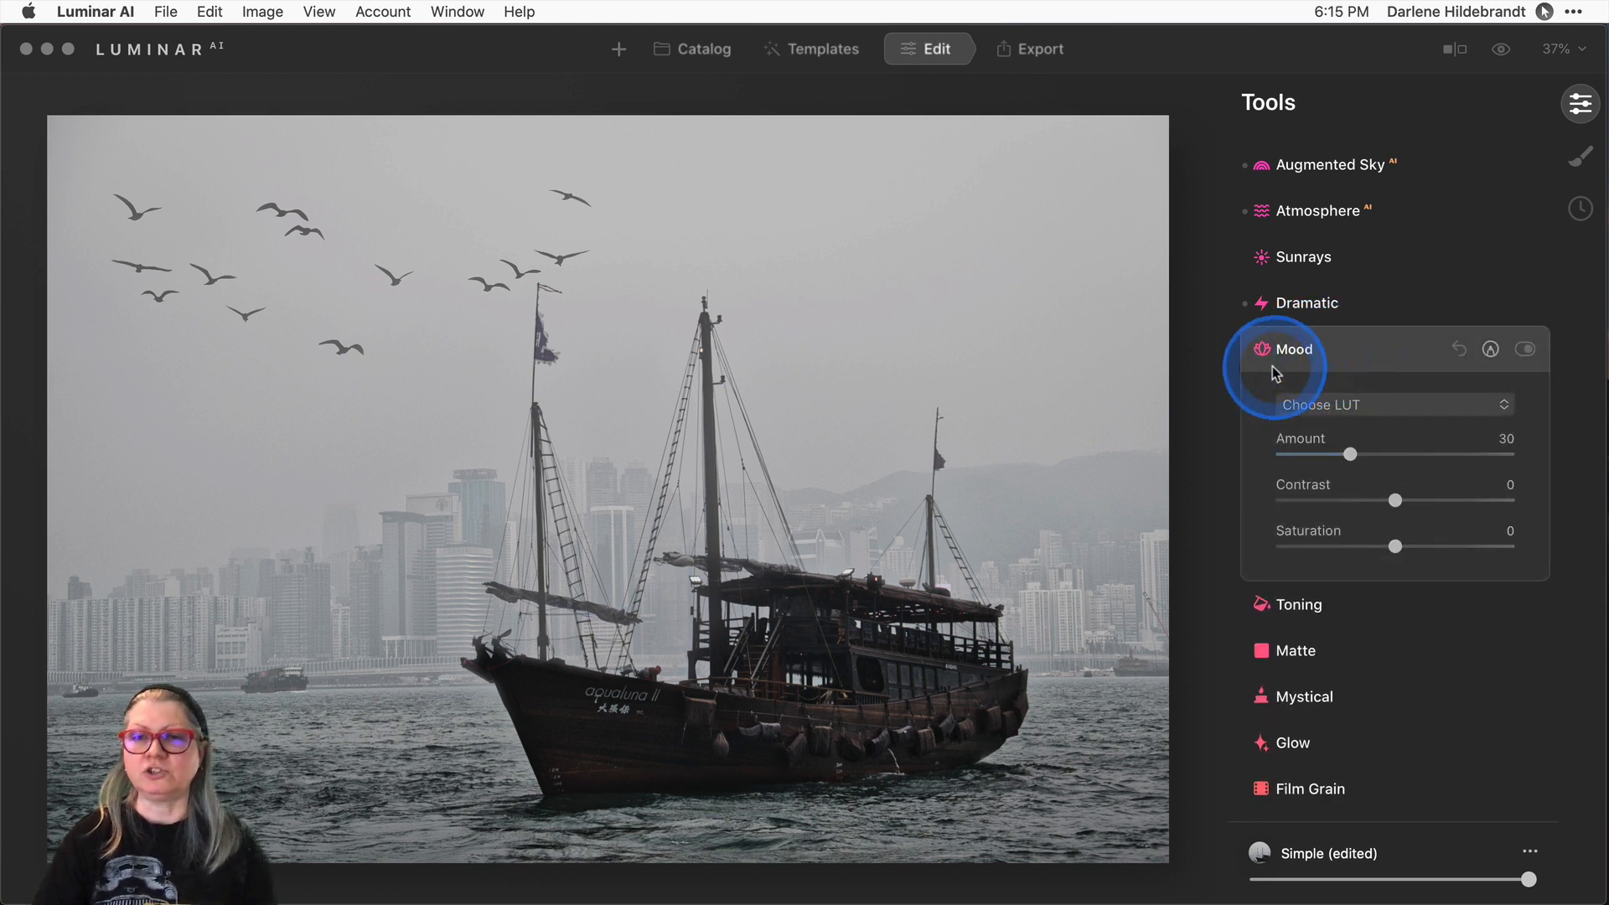
click(1396, 405)
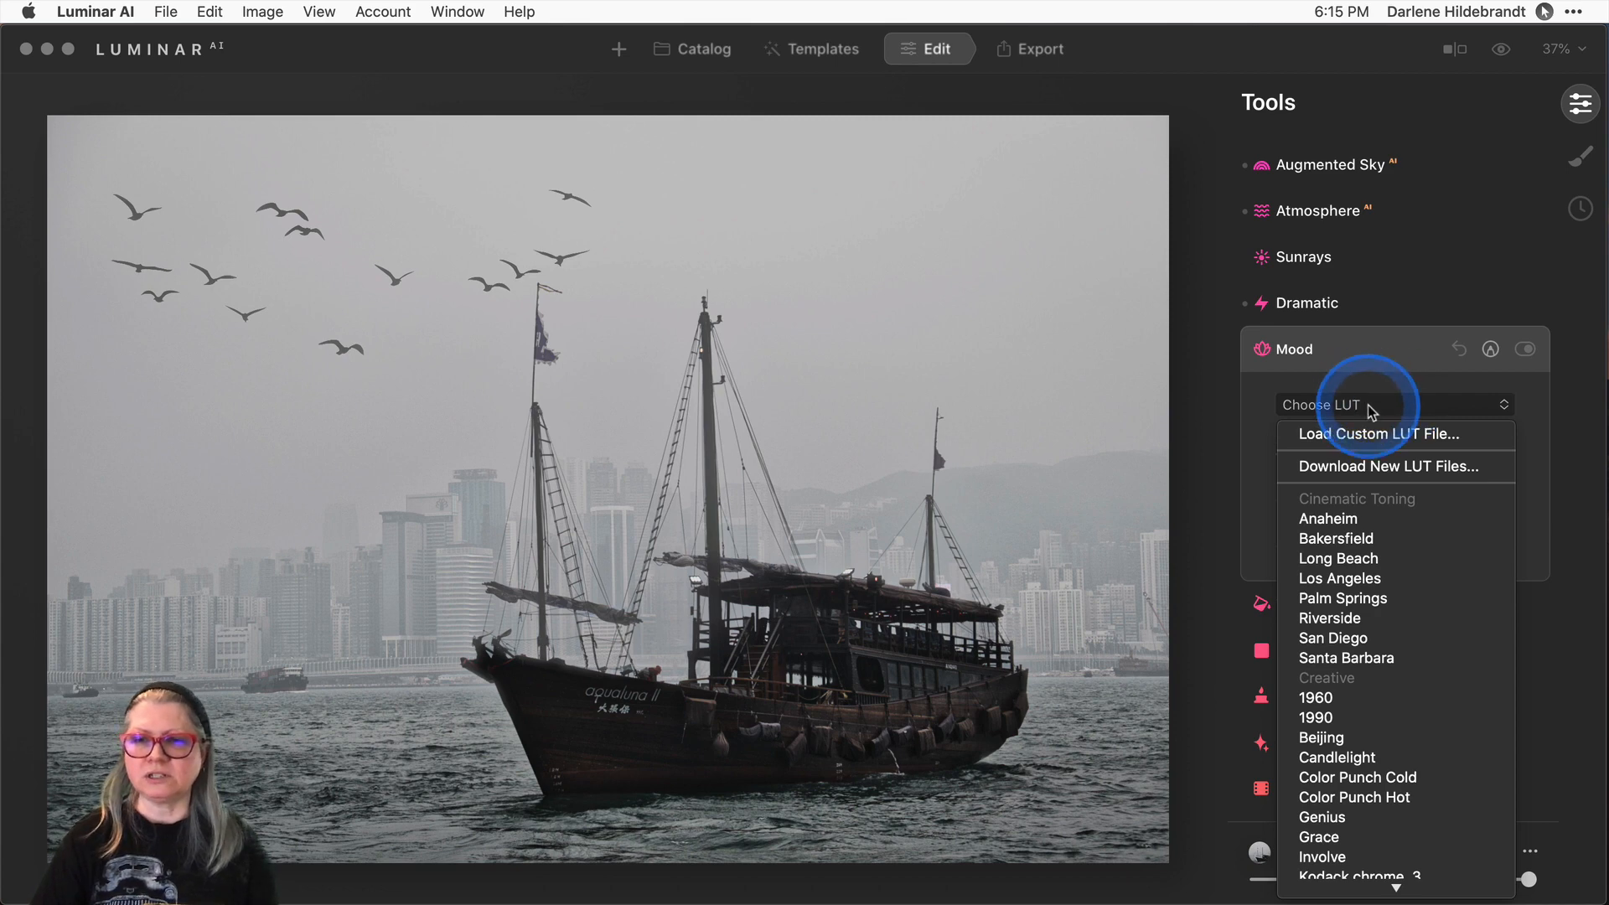
scroll(1357, 486, down, 4)
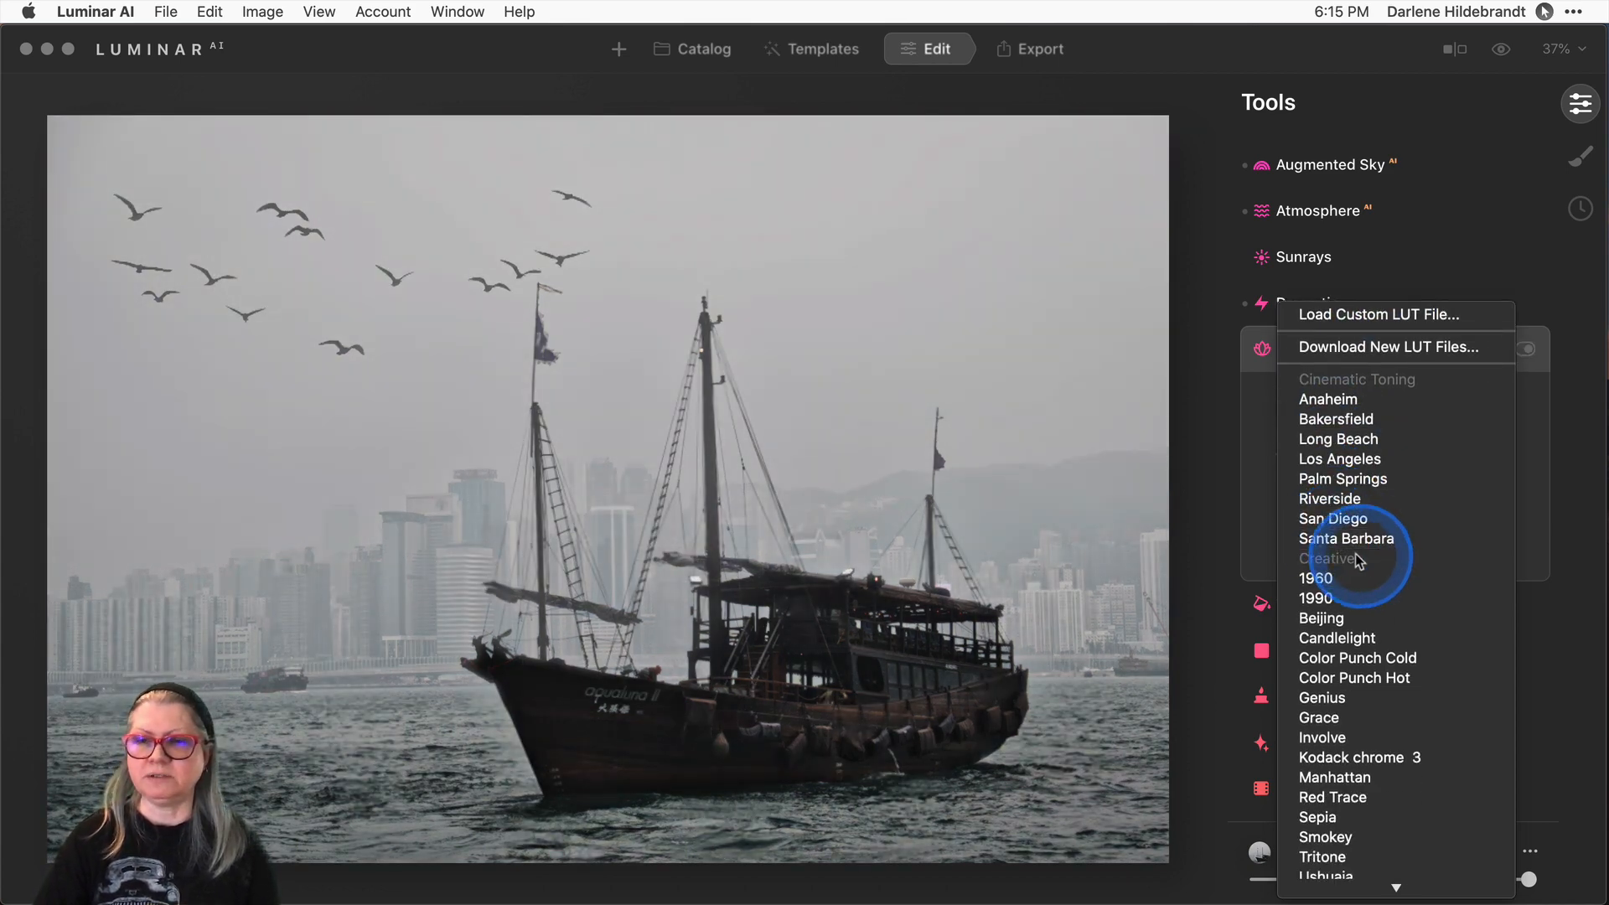
scroll(1355, 539, down, 8)
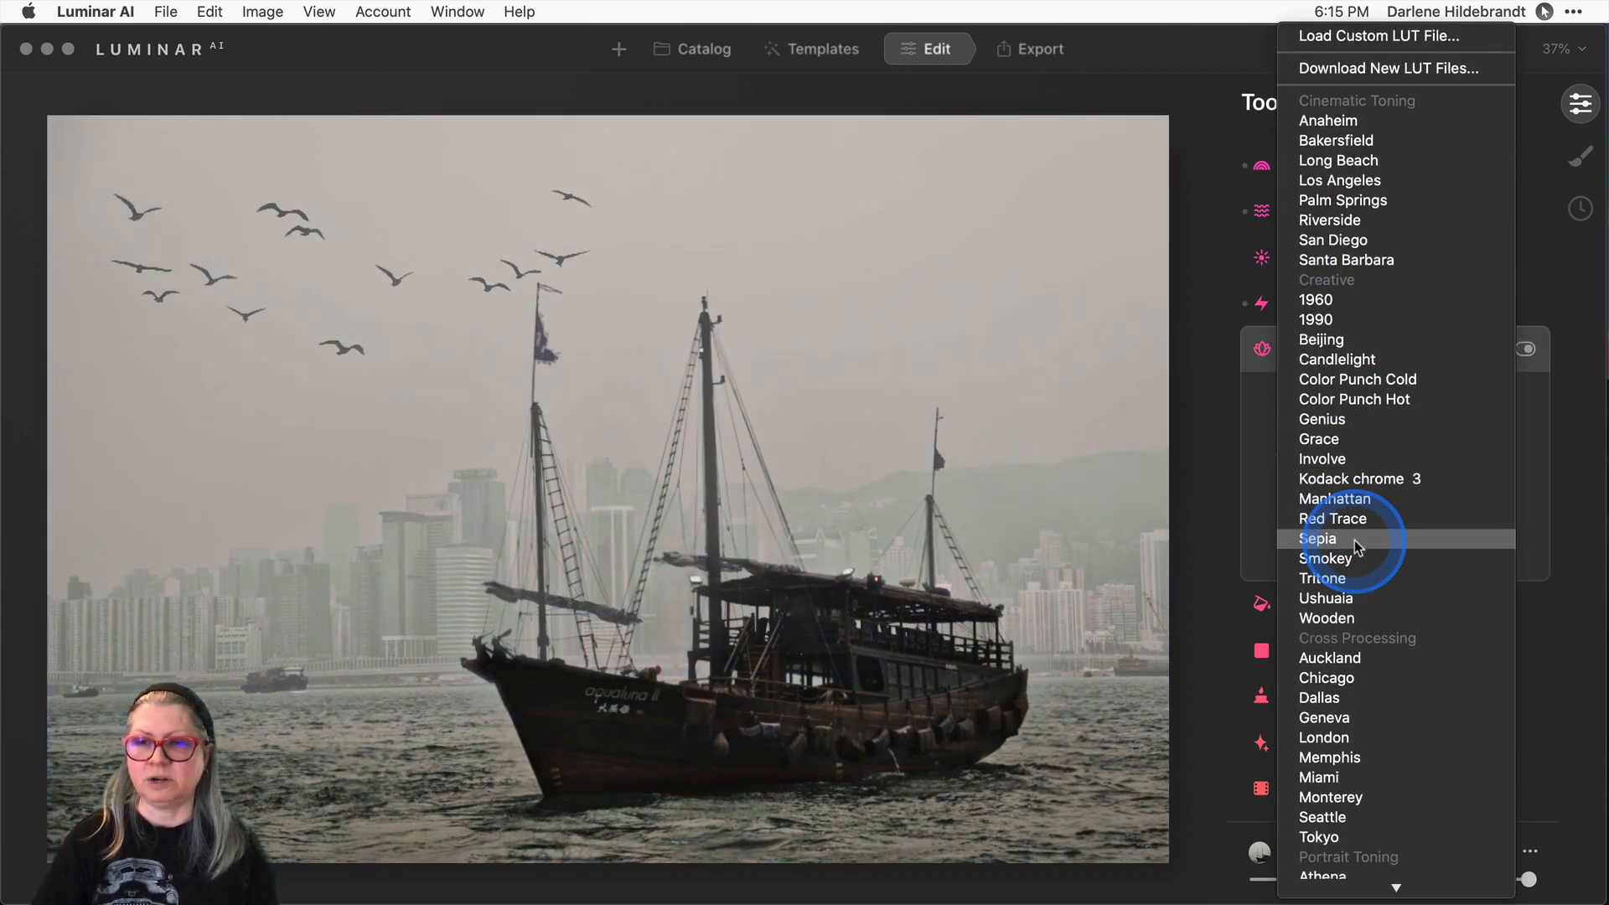
scroll(1356, 545, up, 4)
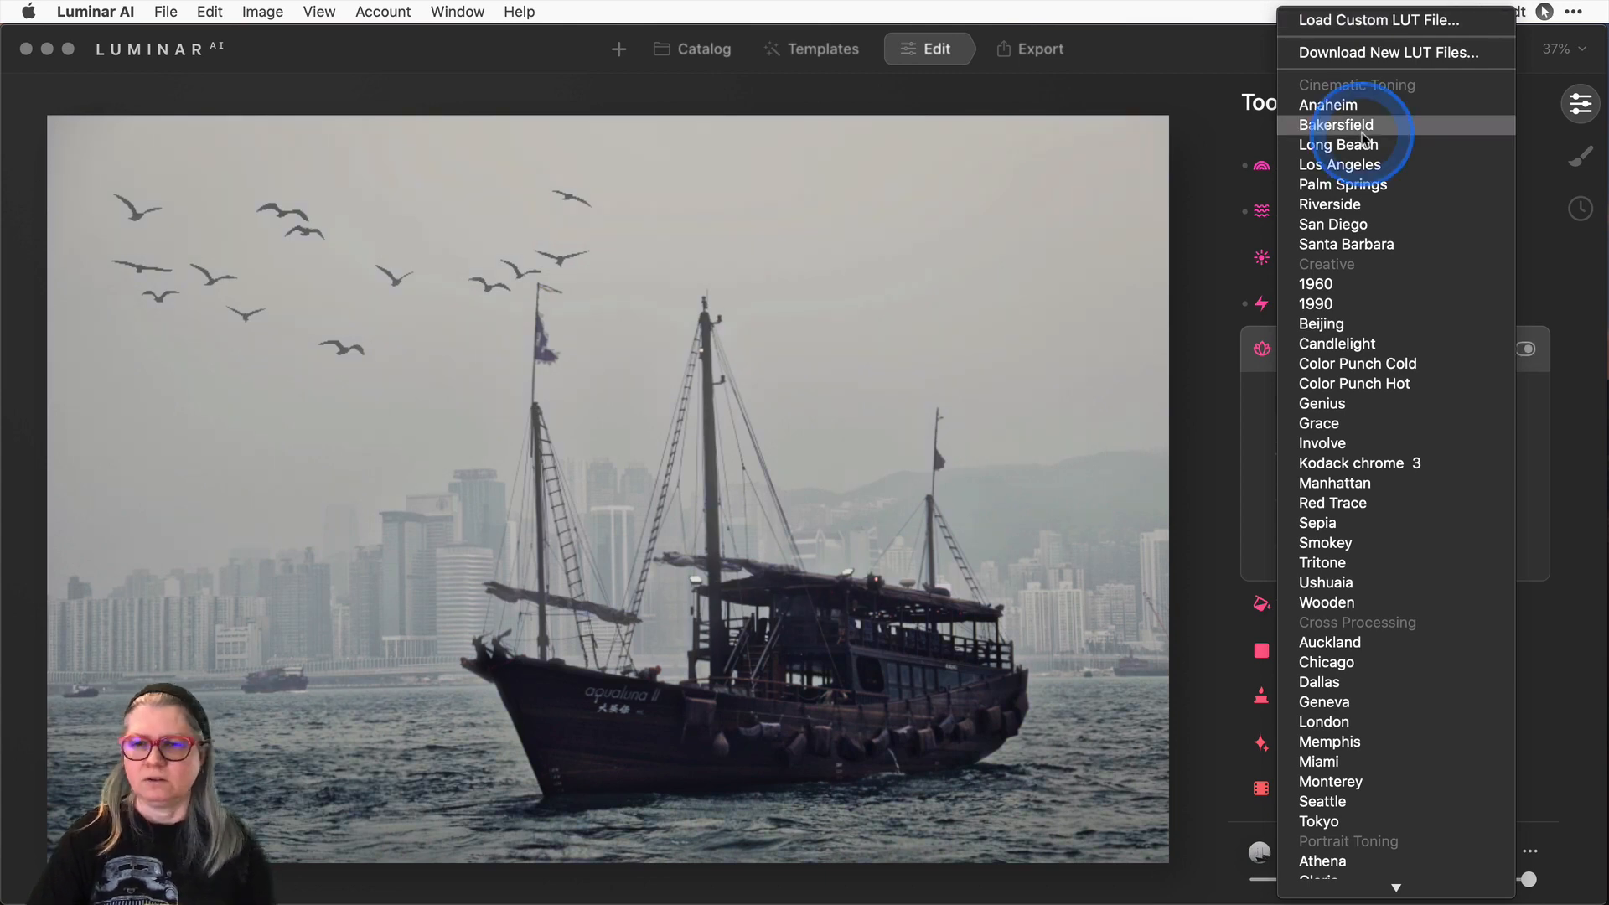
scroll(1404, 130, down, 2)
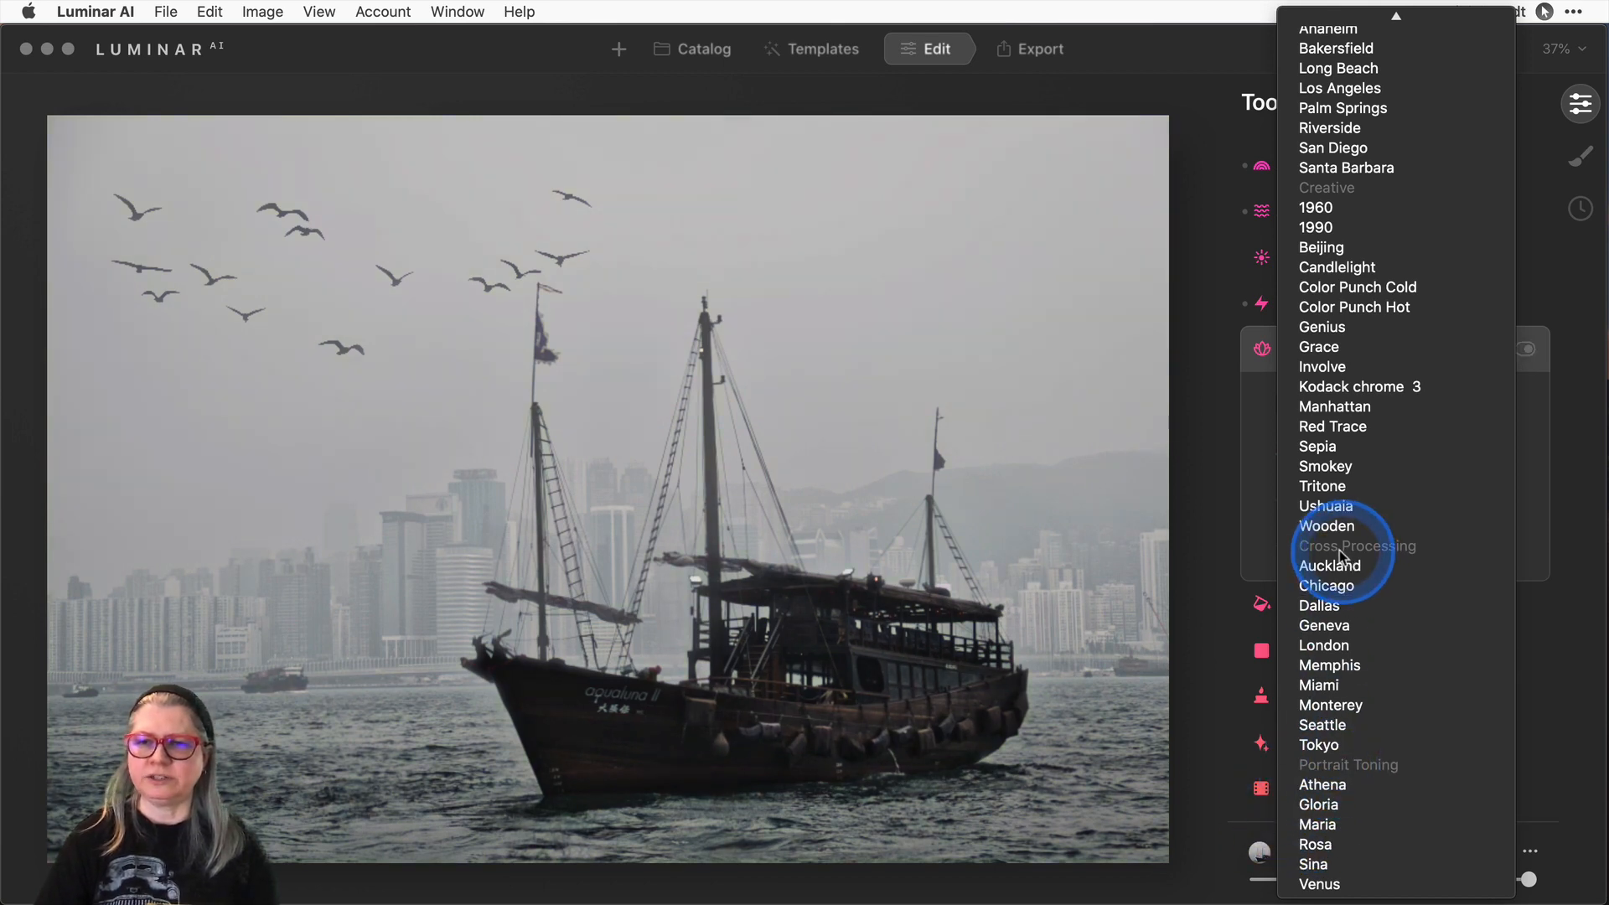
scroll(1356, 293, up, 3)
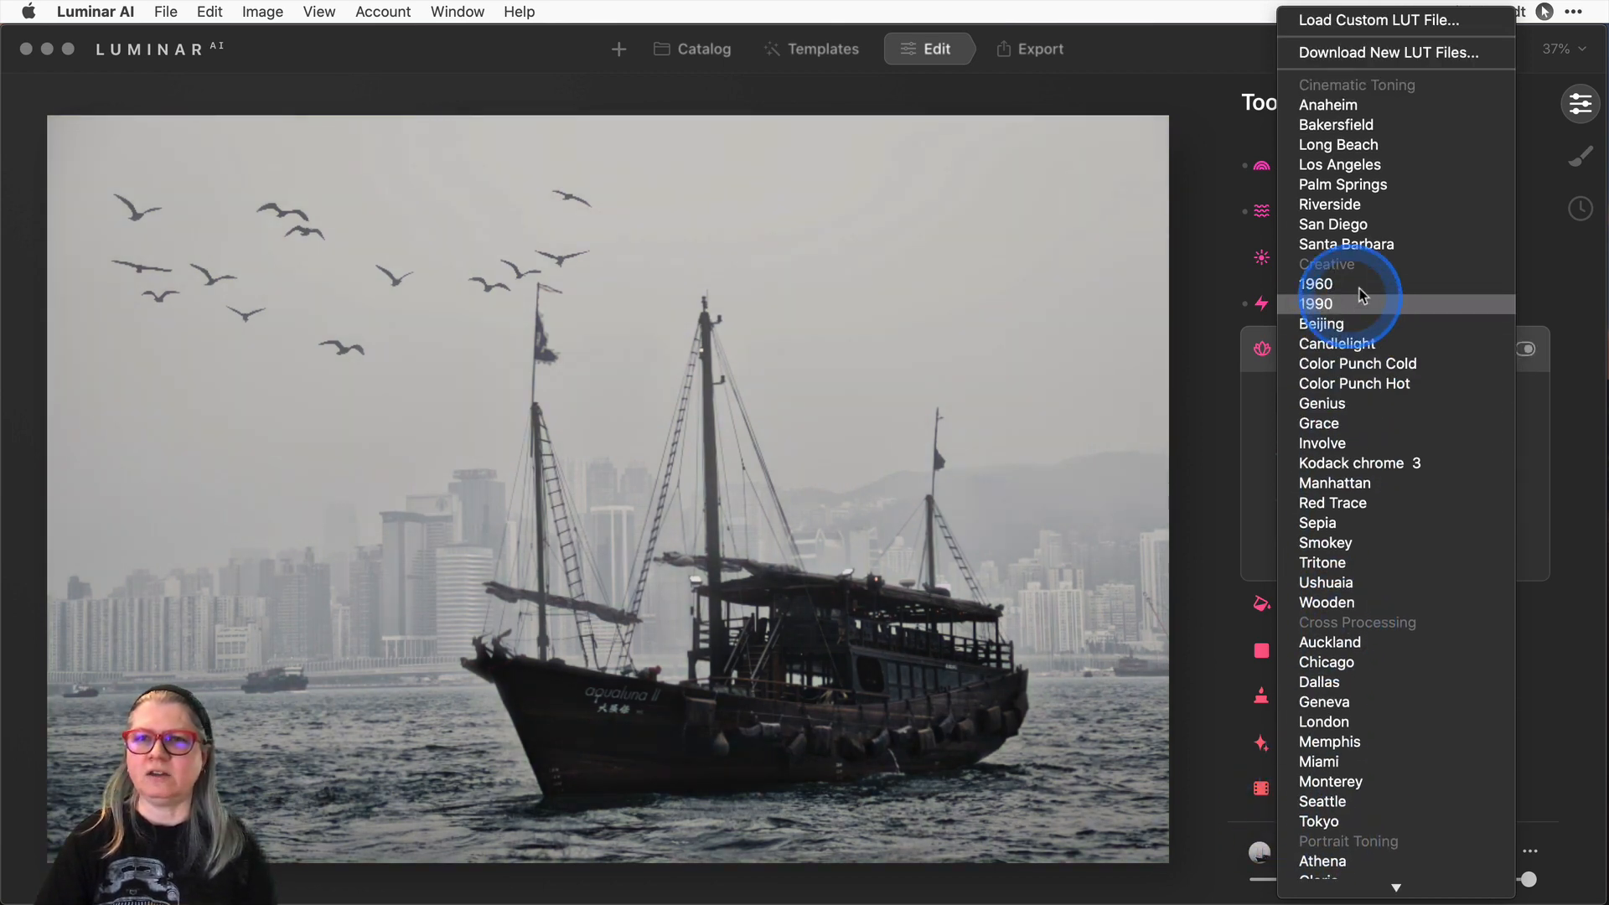
scroll(1376, 503, down, 3)
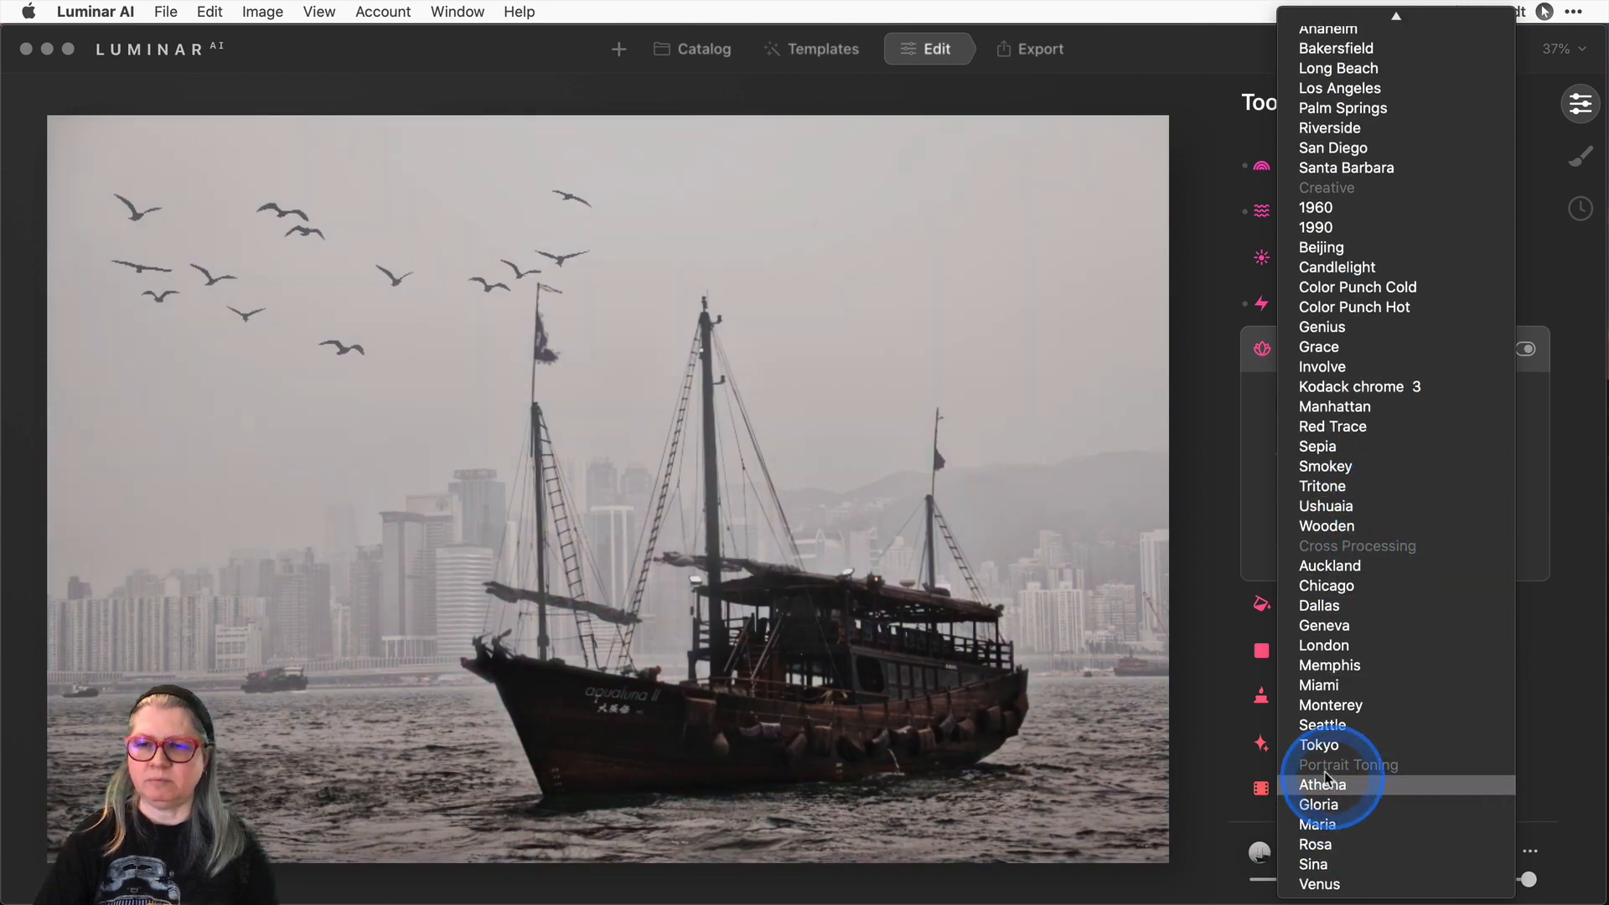
click(1314, 823)
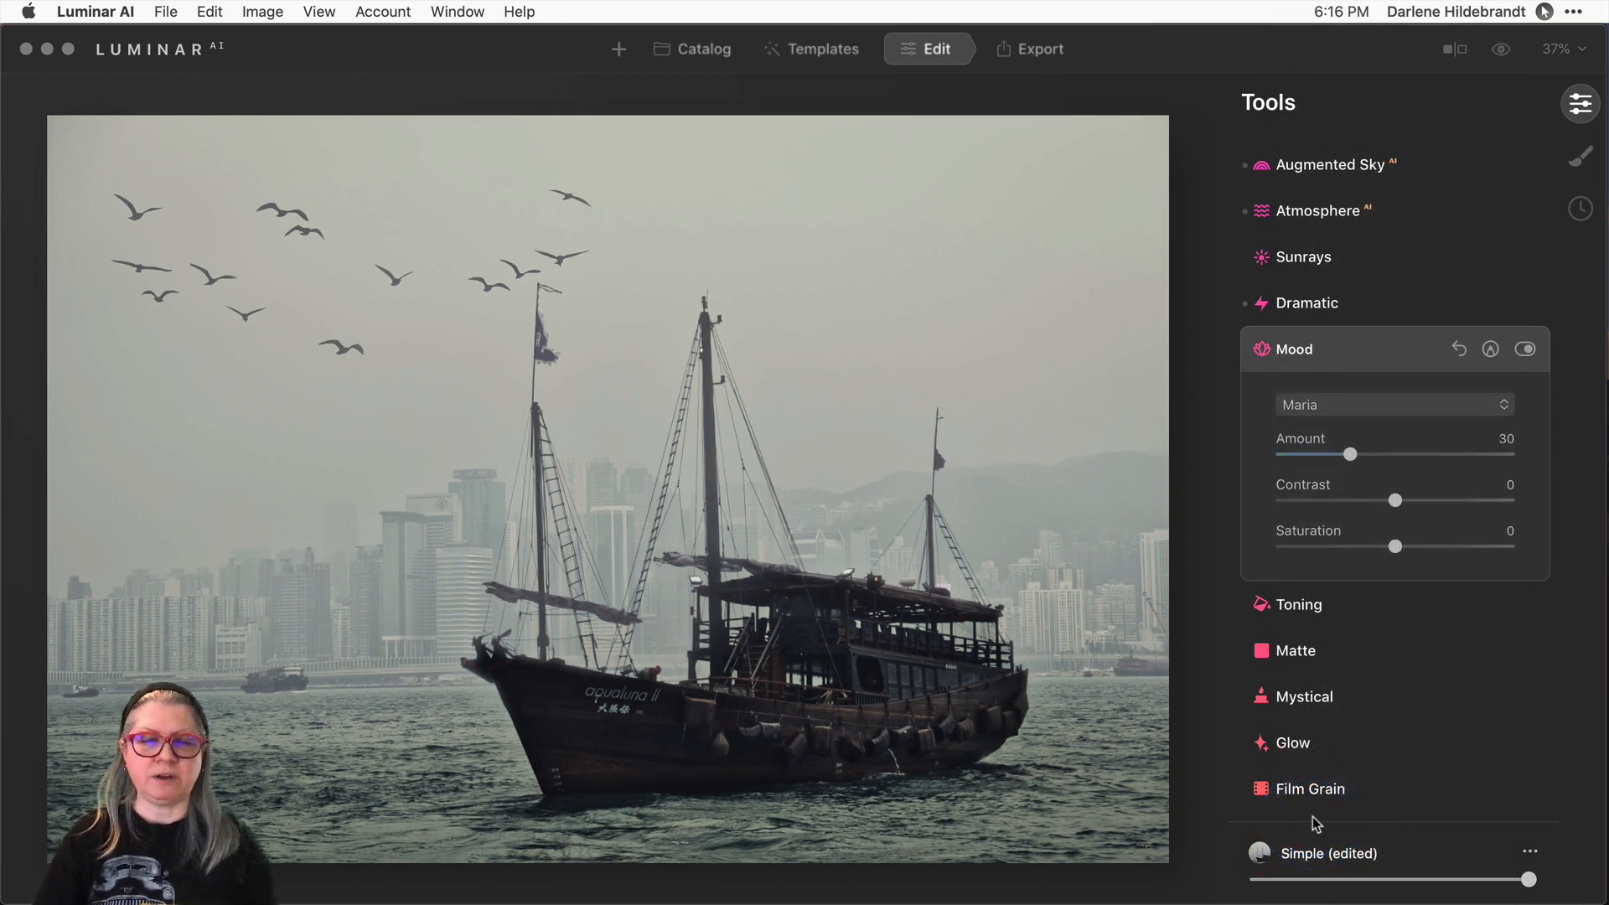
Try the Maria LUT at Mood Amounts of 48, 83 and 75.
click(1395, 455)
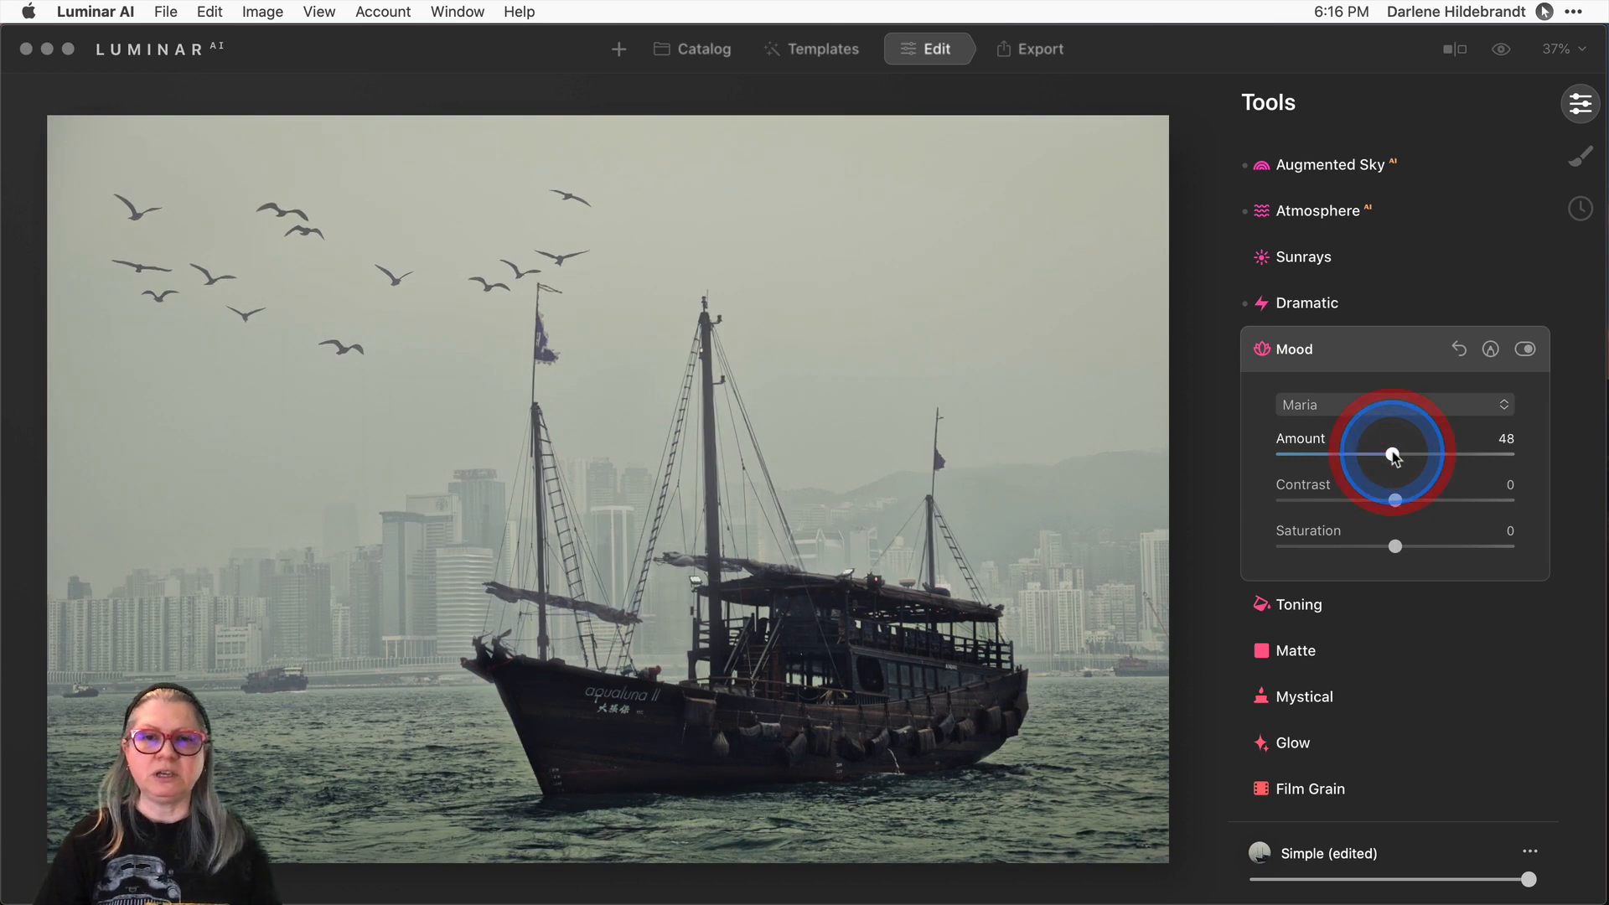
click(1393, 455)
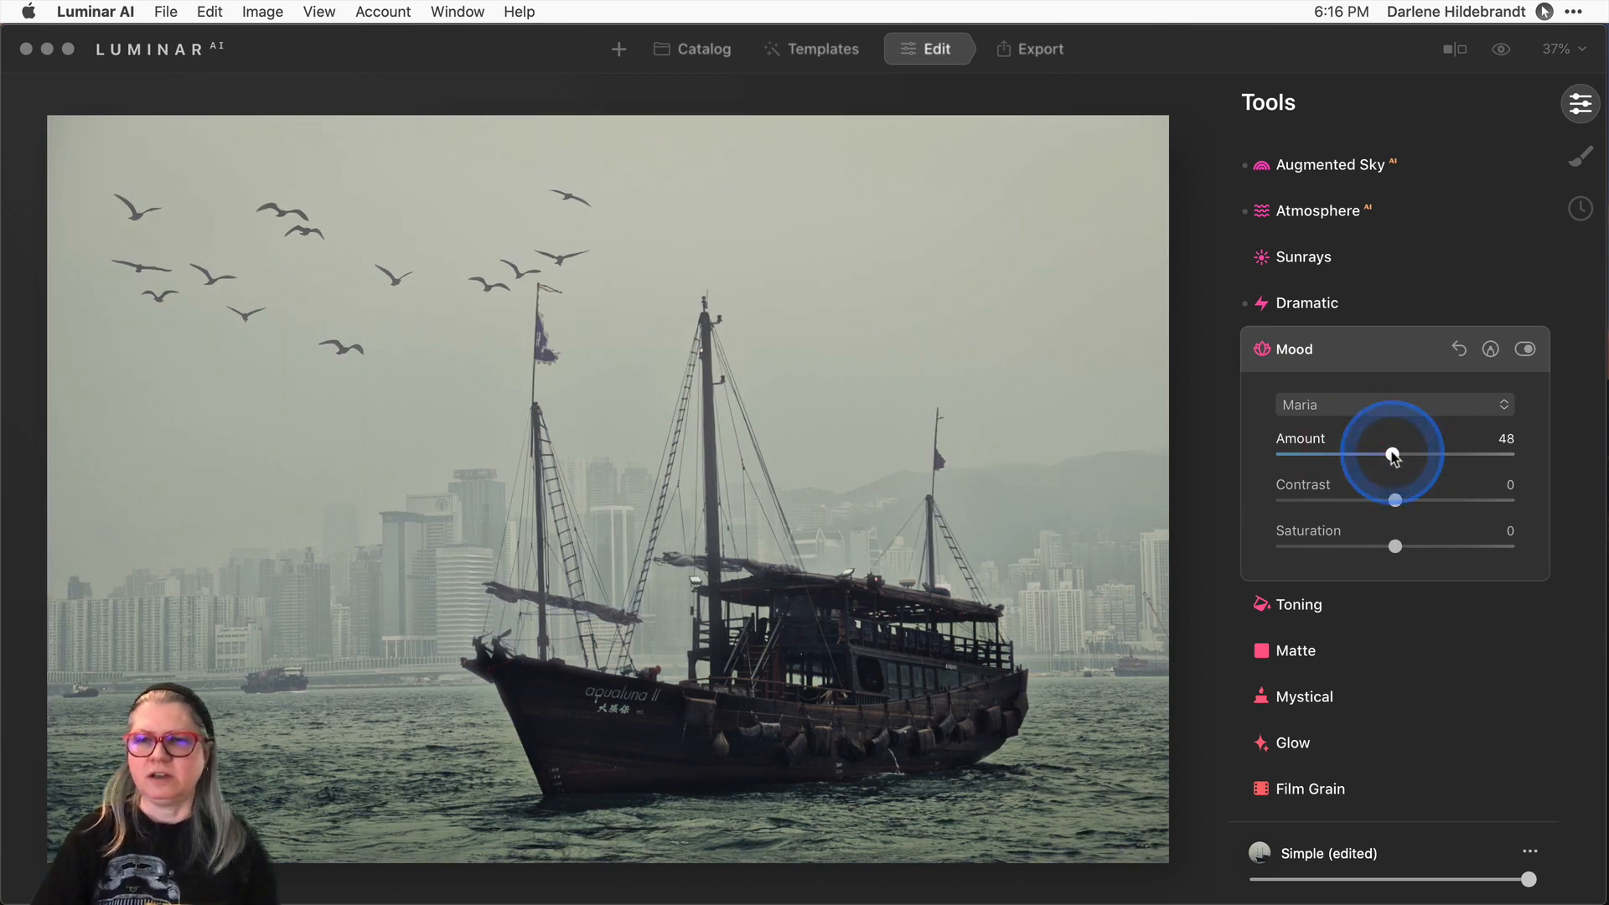
drag(1393, 455, 1473, 454)
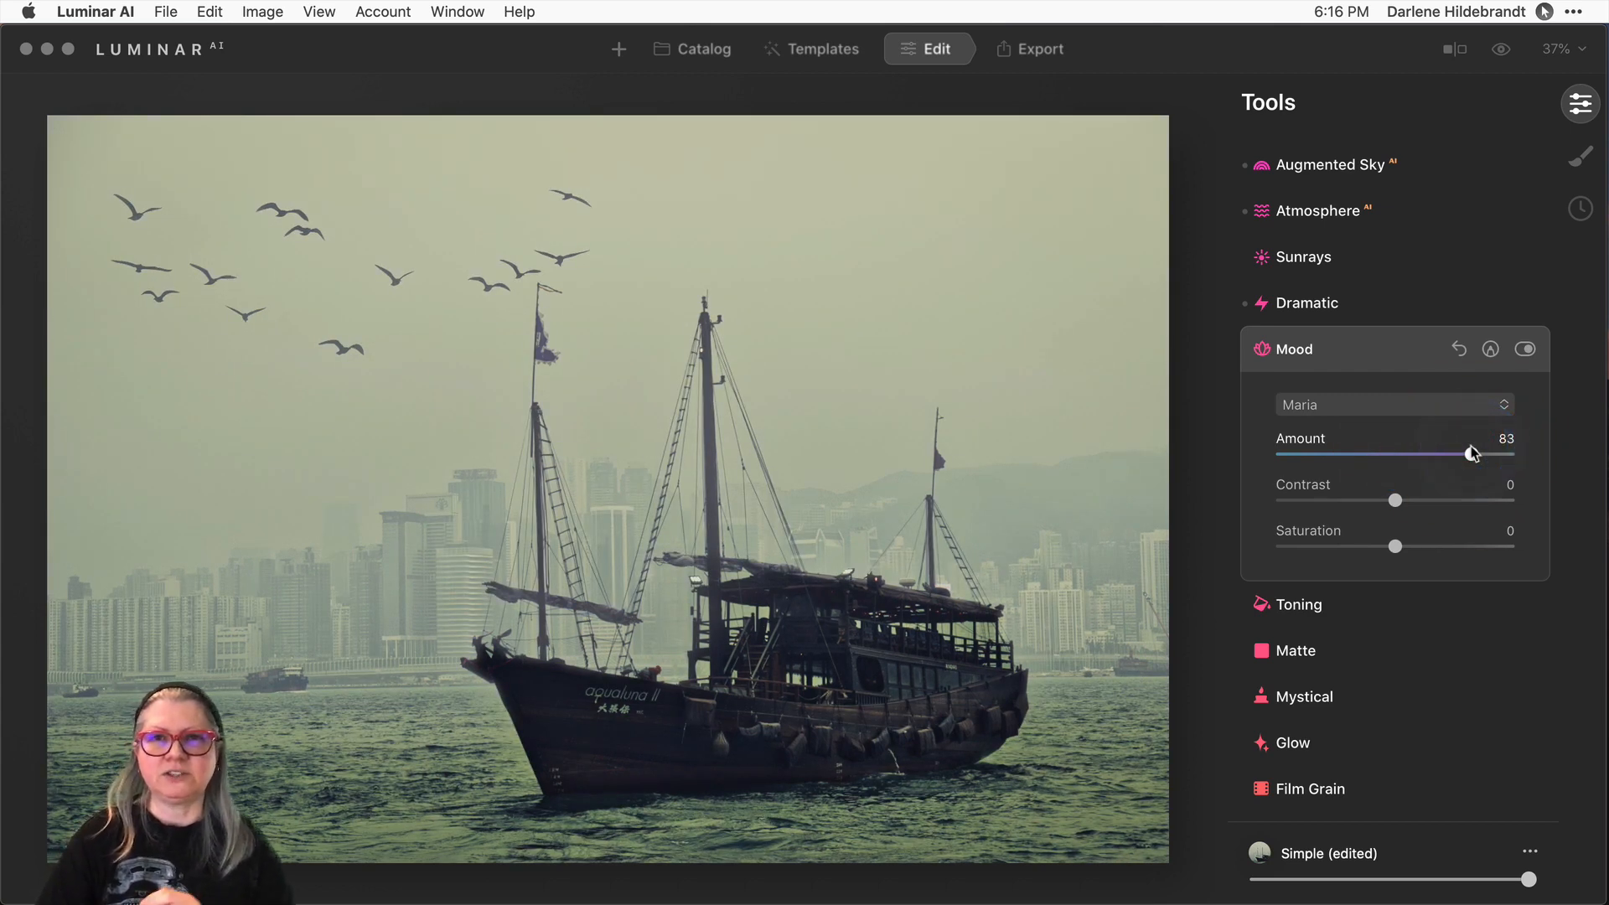
mouse_move(1473, 453)
mouse_down()
mouse_move(1398, 454)
mouse_move(1508, 453)
mouse_move(1196, 442)
mouse_move(1450, 451)
mouse_up()
click(1426, 453)
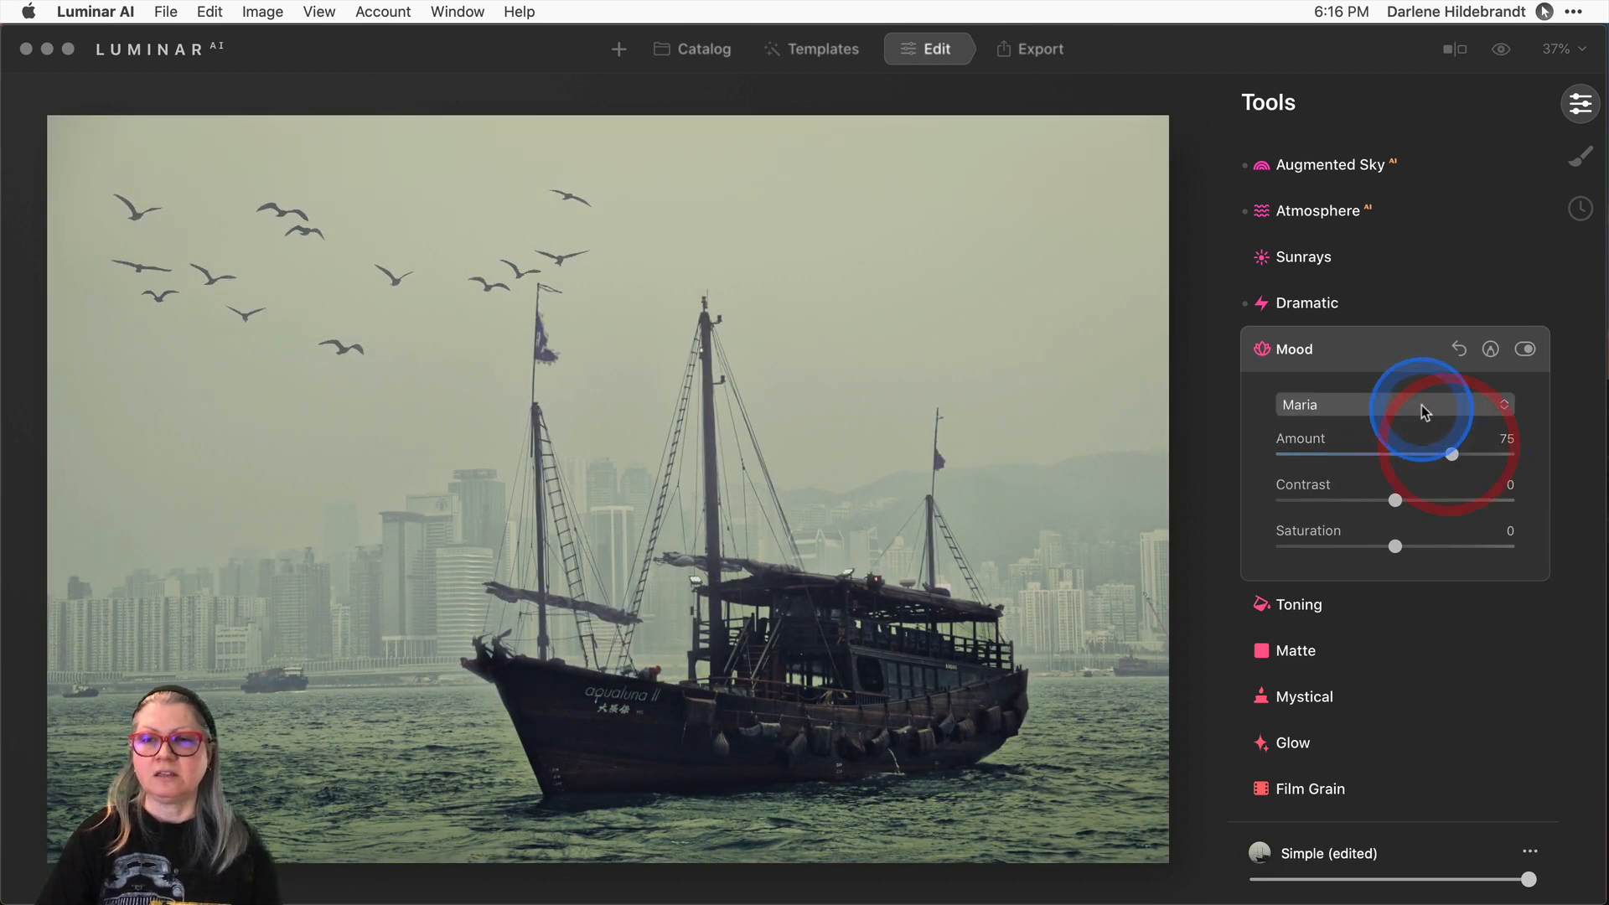
Check the Mood LUT list without changing the LUT, set Mood's Amount to 48 and collapse the tool.
click(1422, 405)
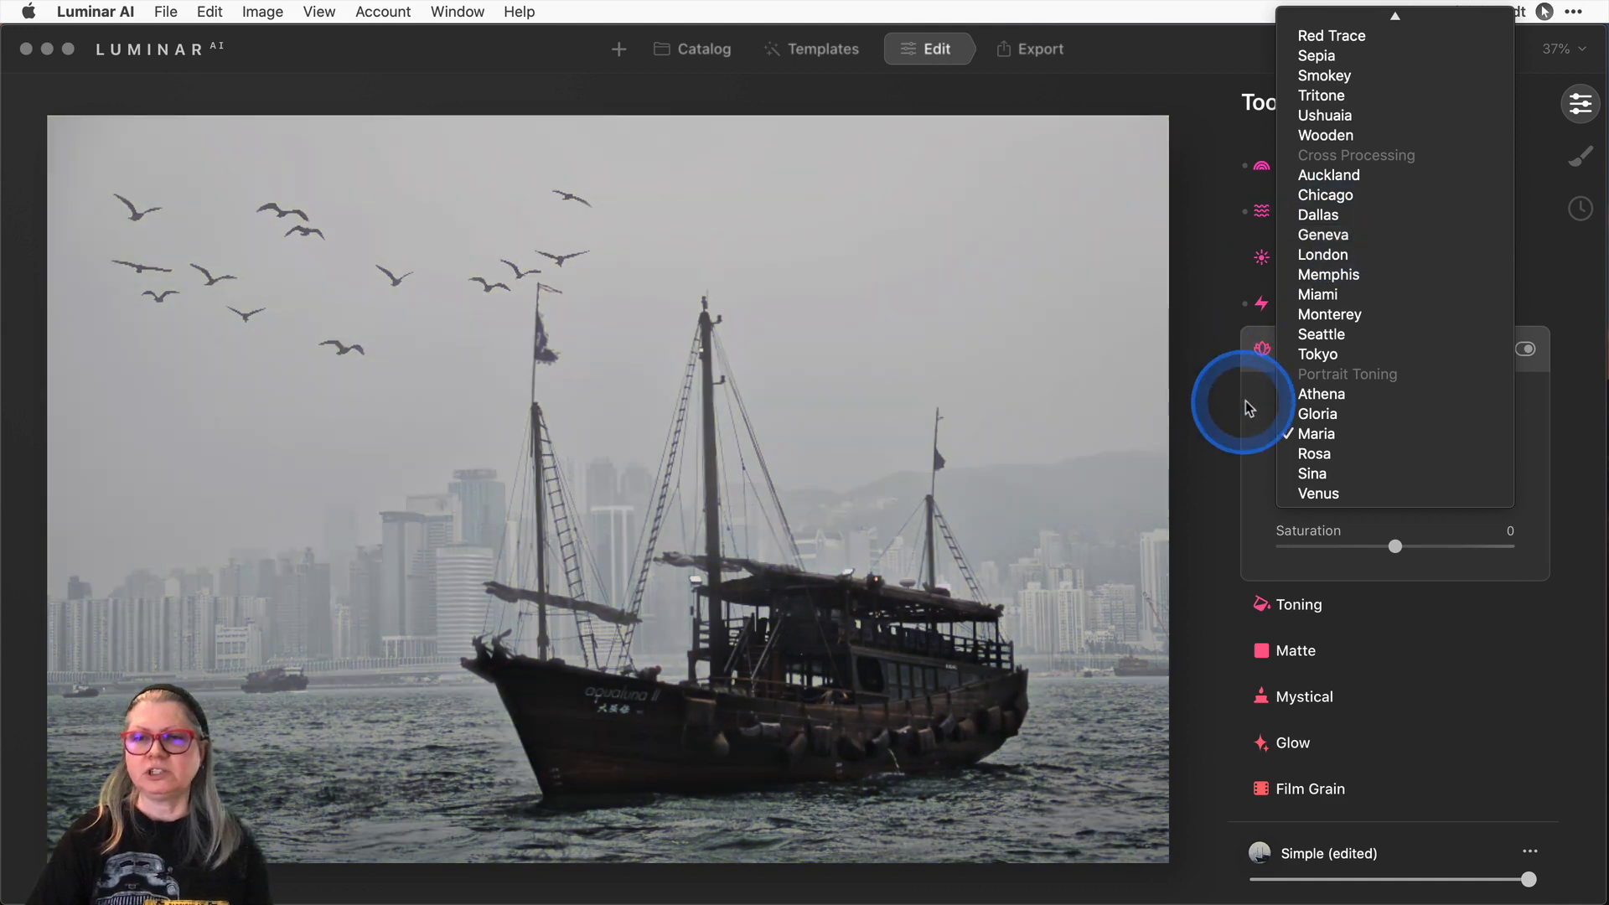
click(1249, 400)
drag(1450, 450, 1391, 457)
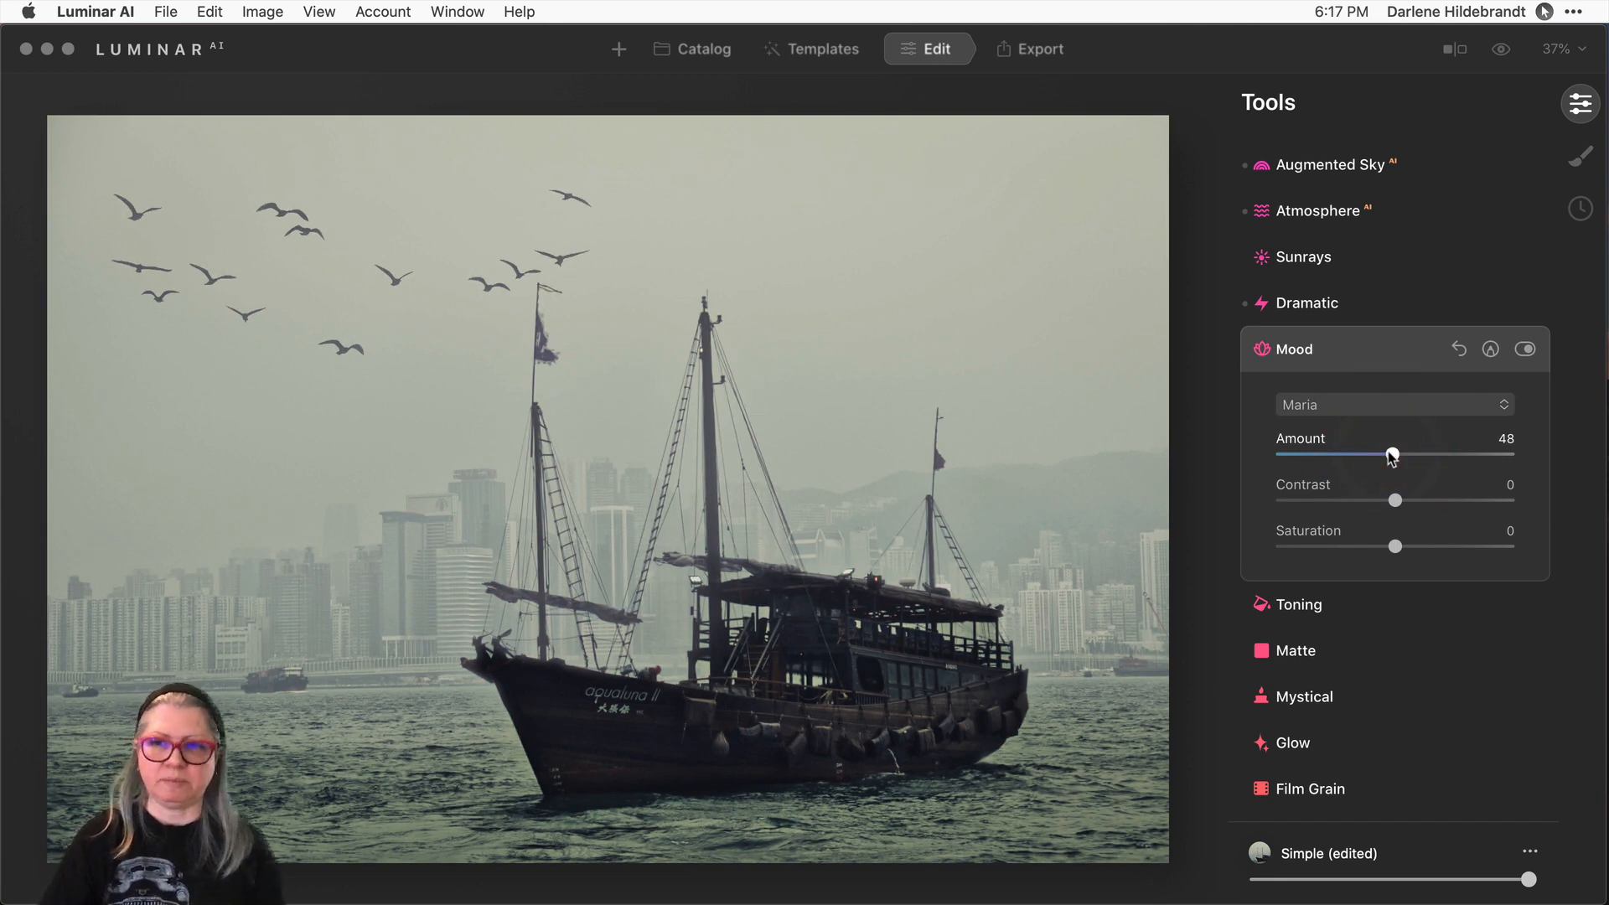
click(1366, 366)
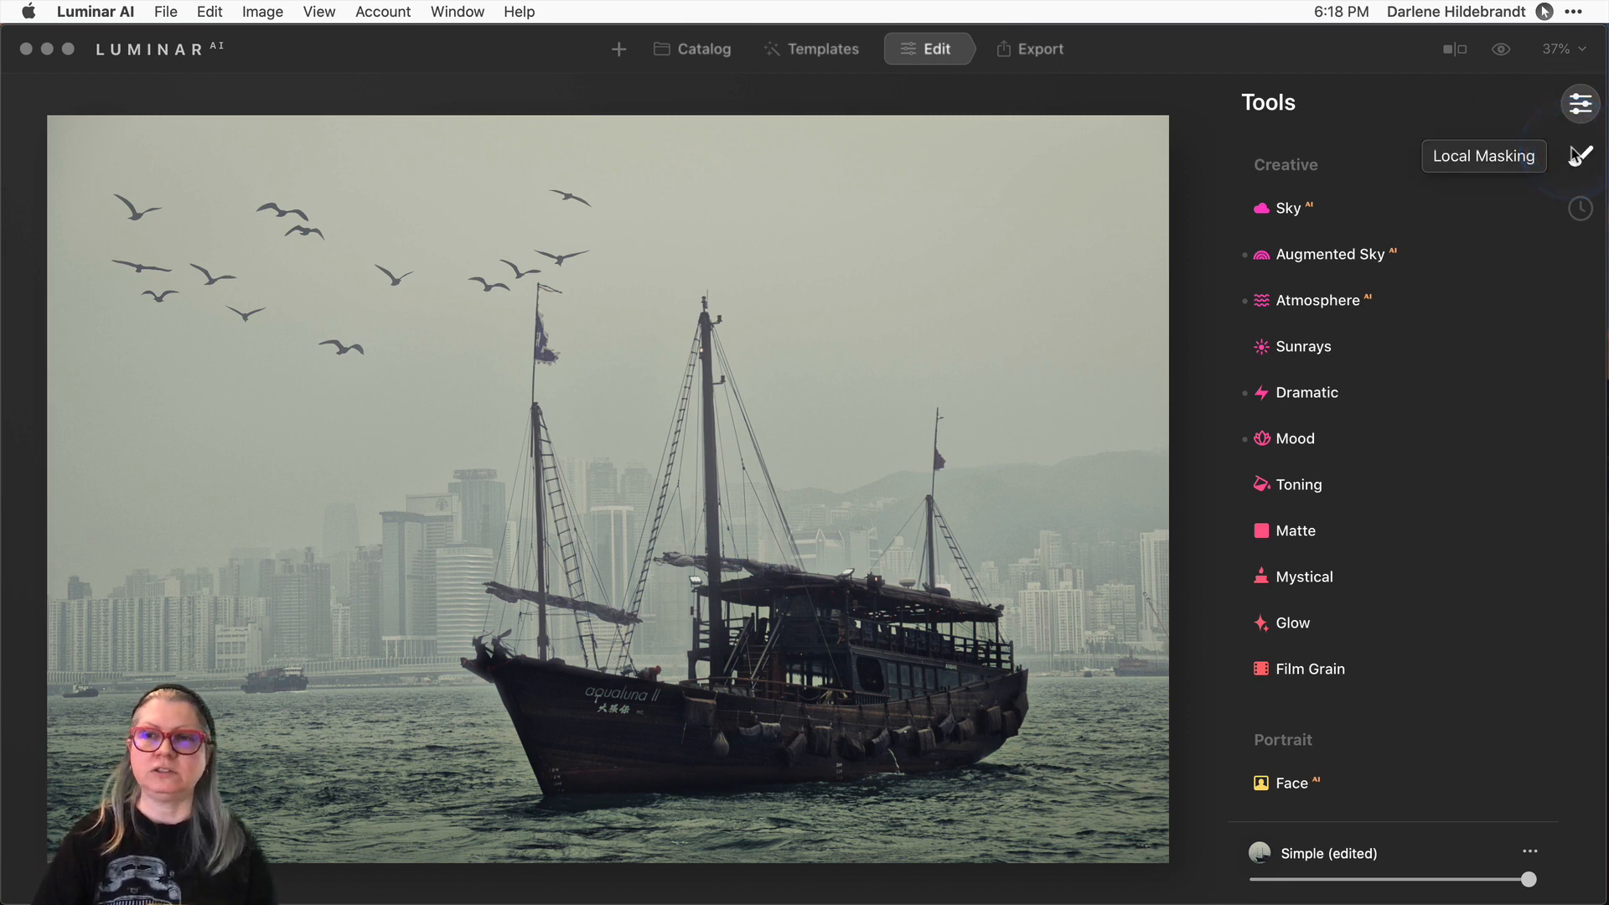
Add a Texture adjustment to the boat photo with Local Masking.
click(1576, 159)
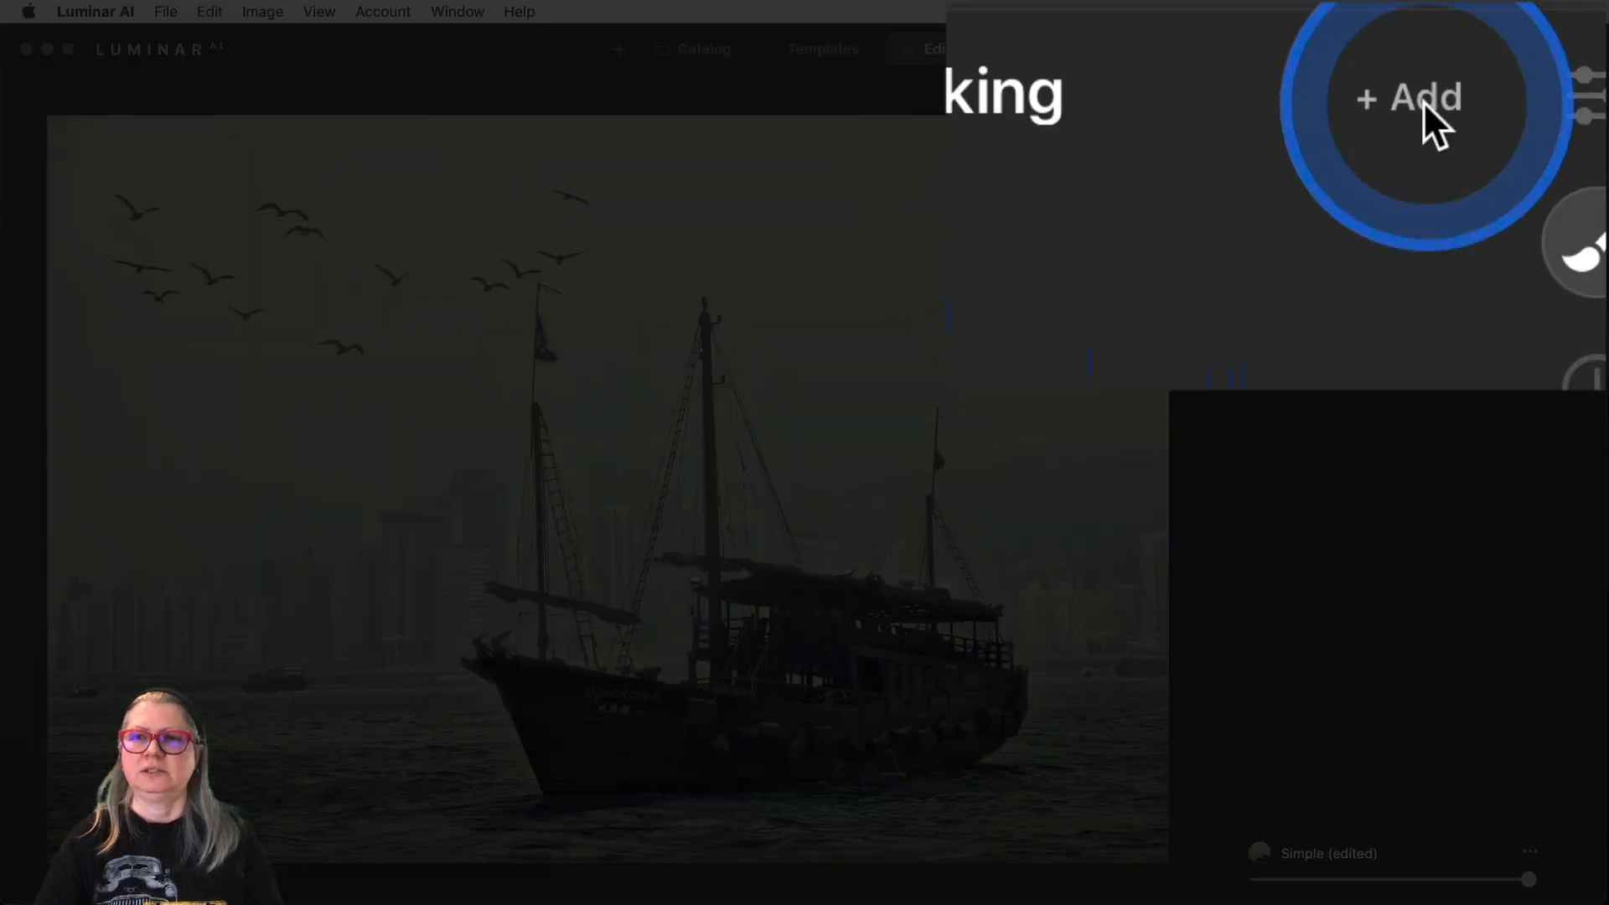
click(1522, 111)
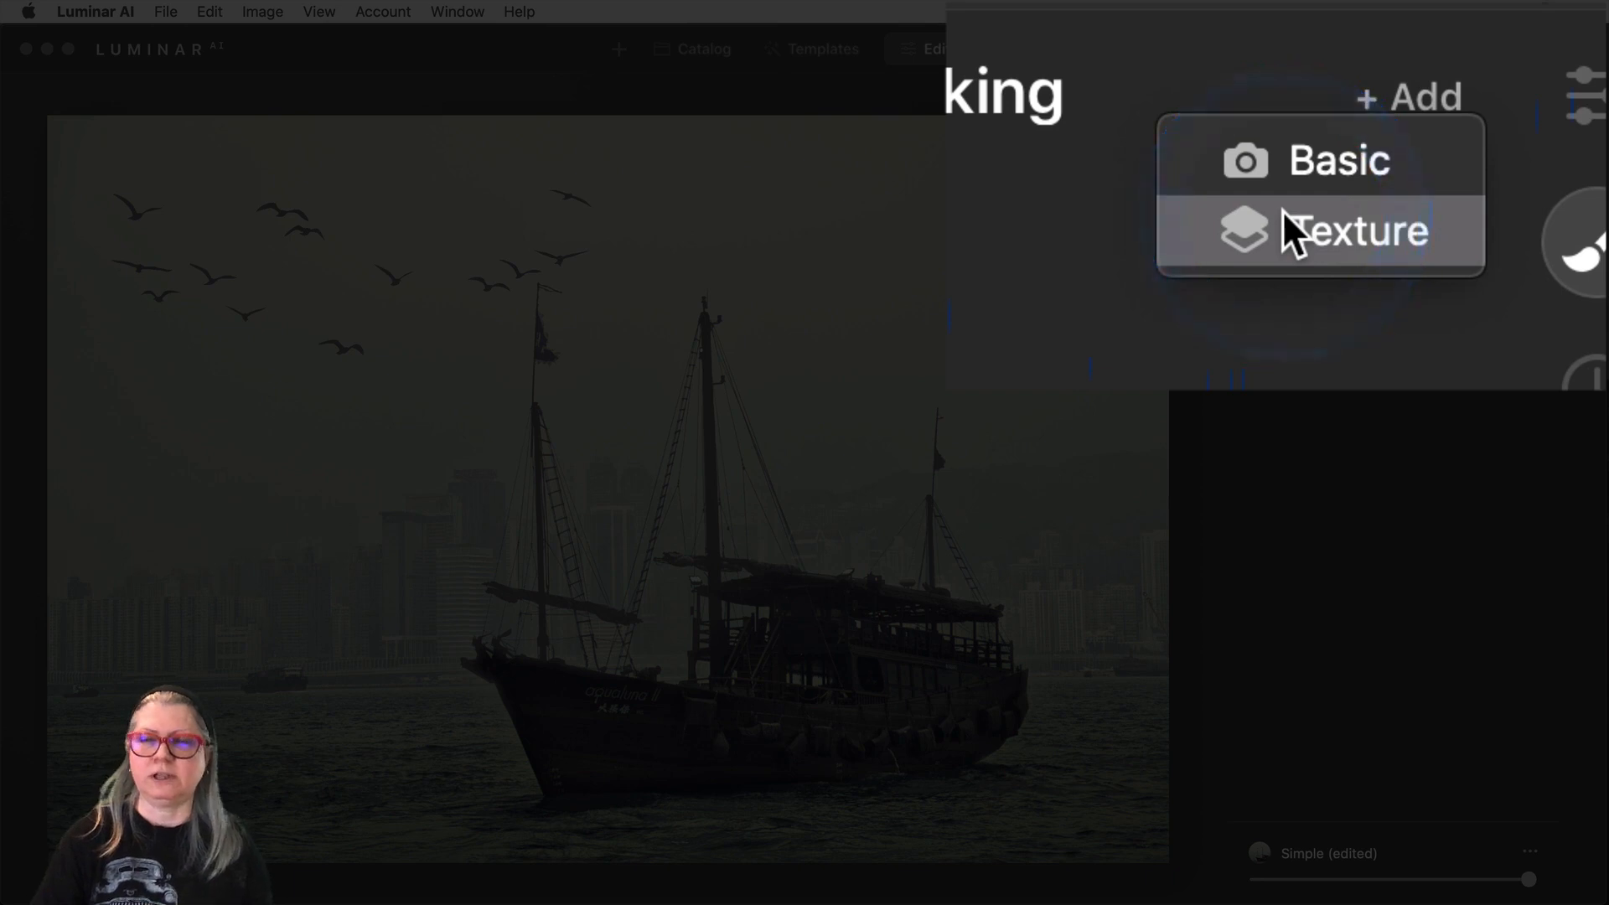
click(1468, 144)
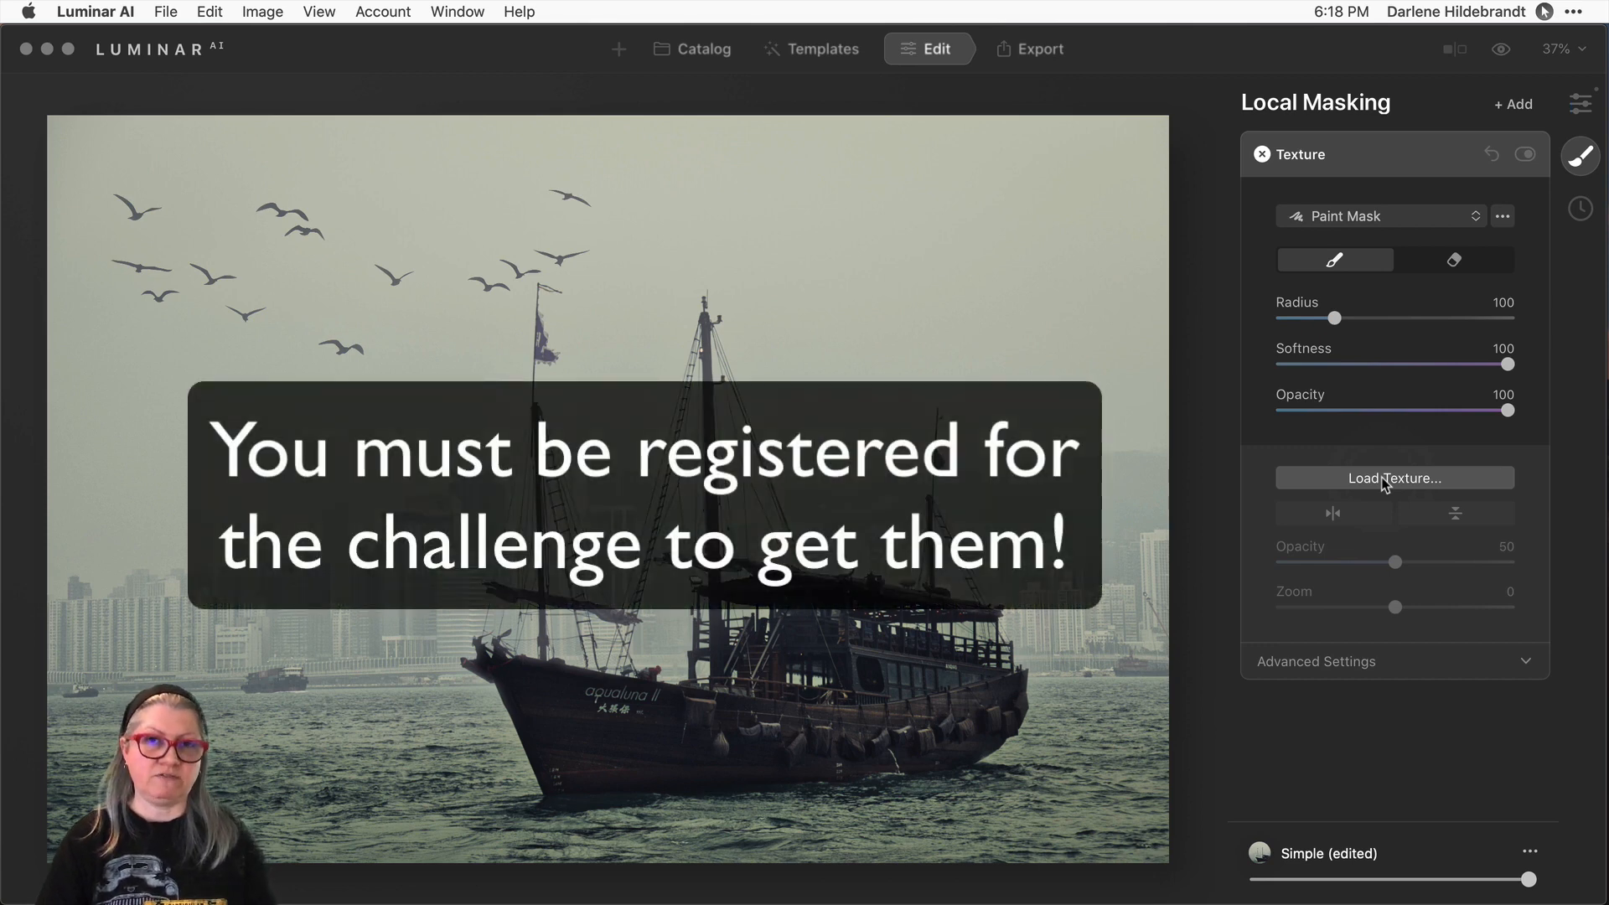
Load DPM-Texture-Pack-One-19.jpg from the 40 high-res images folder as the texture.
click(1384, 480)
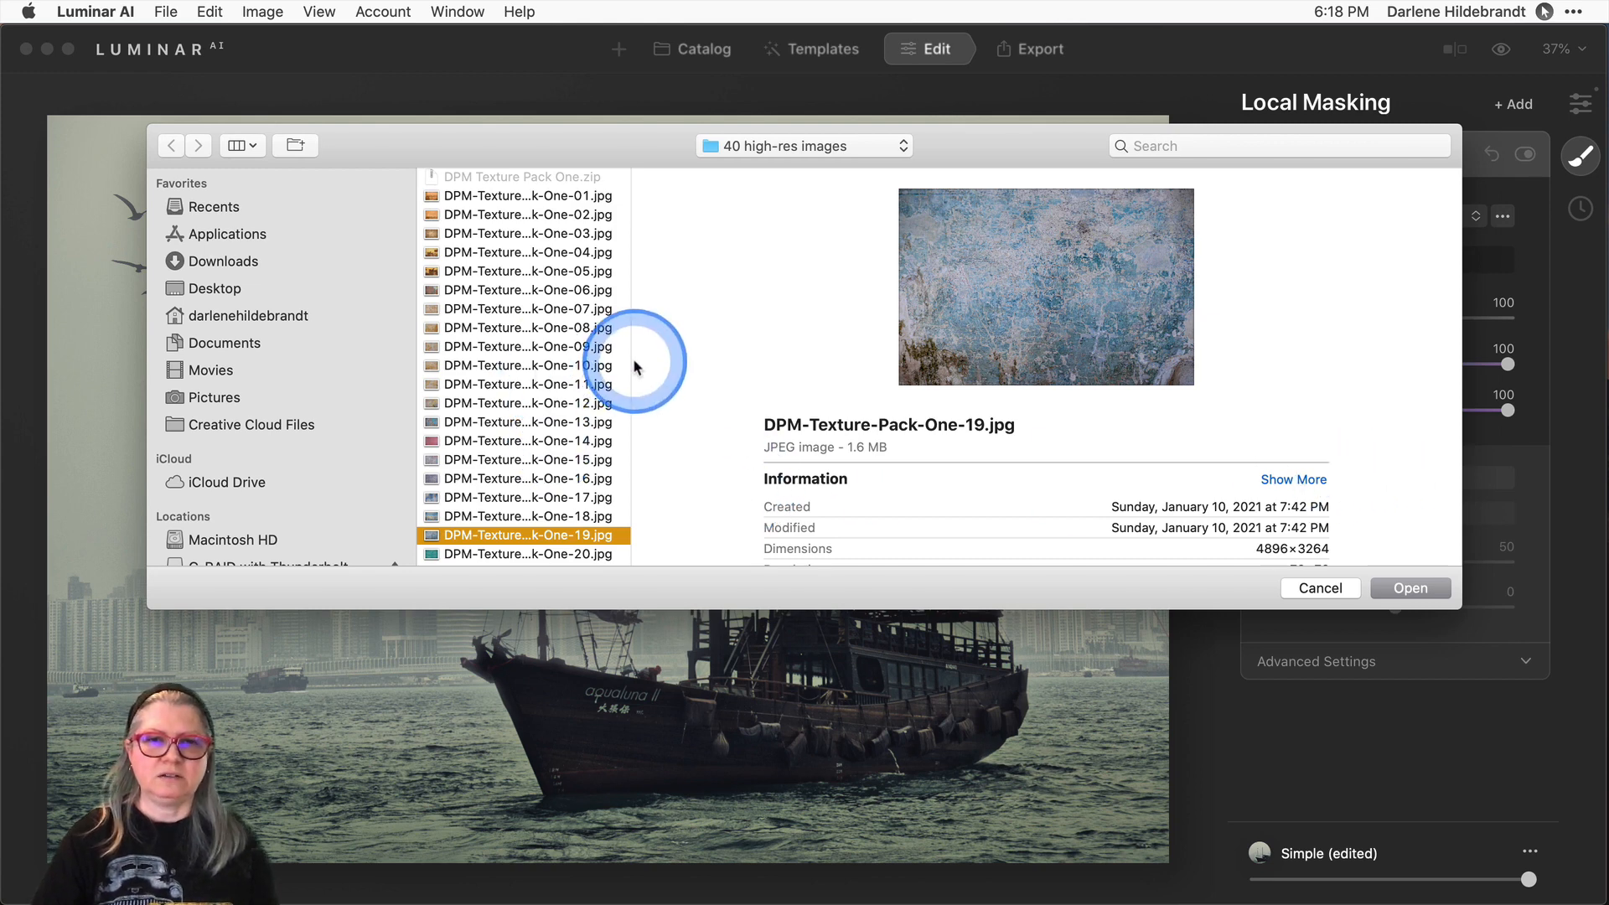
drag(630, 360, 718, 363)
scroll(668, 363, down, 2)
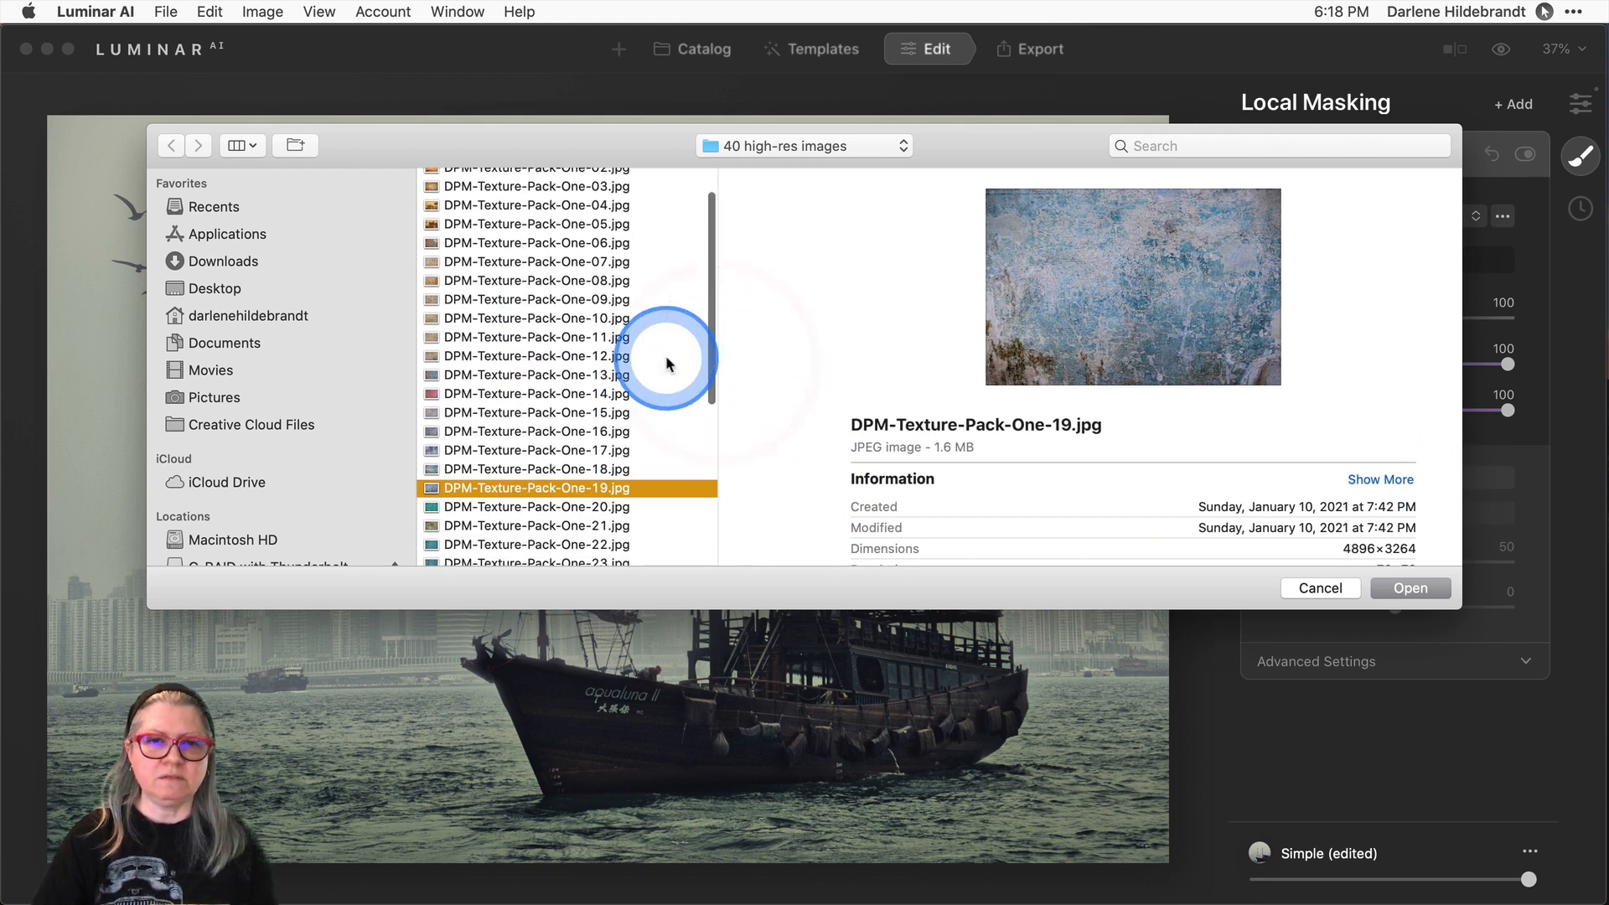
scroll(667, 362, down, 5)
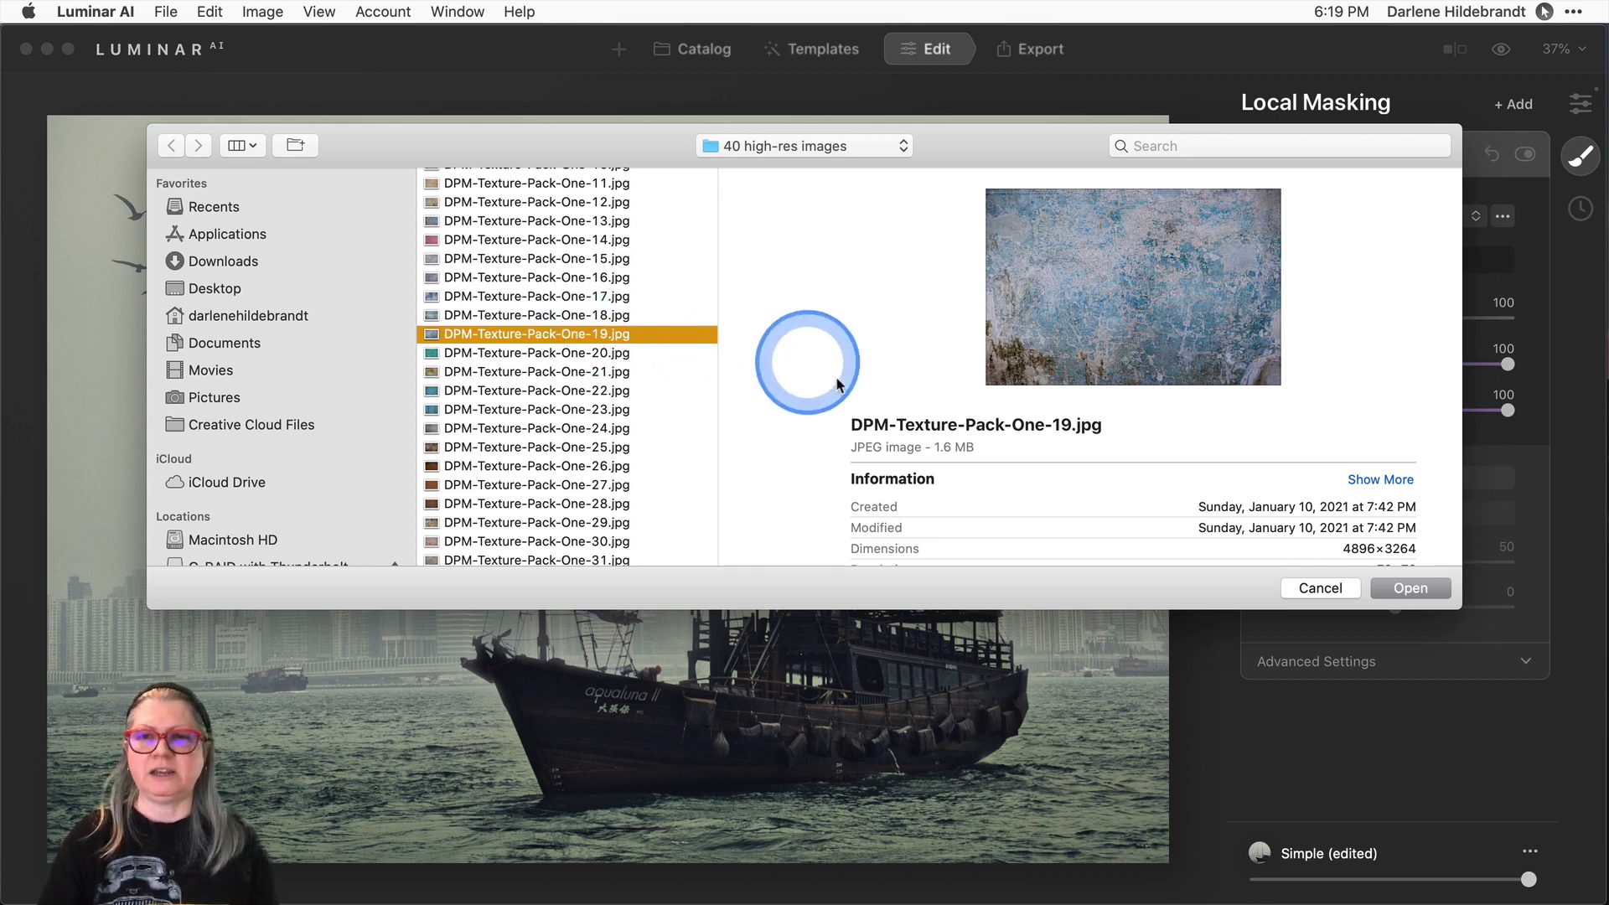
click(1412, 588)
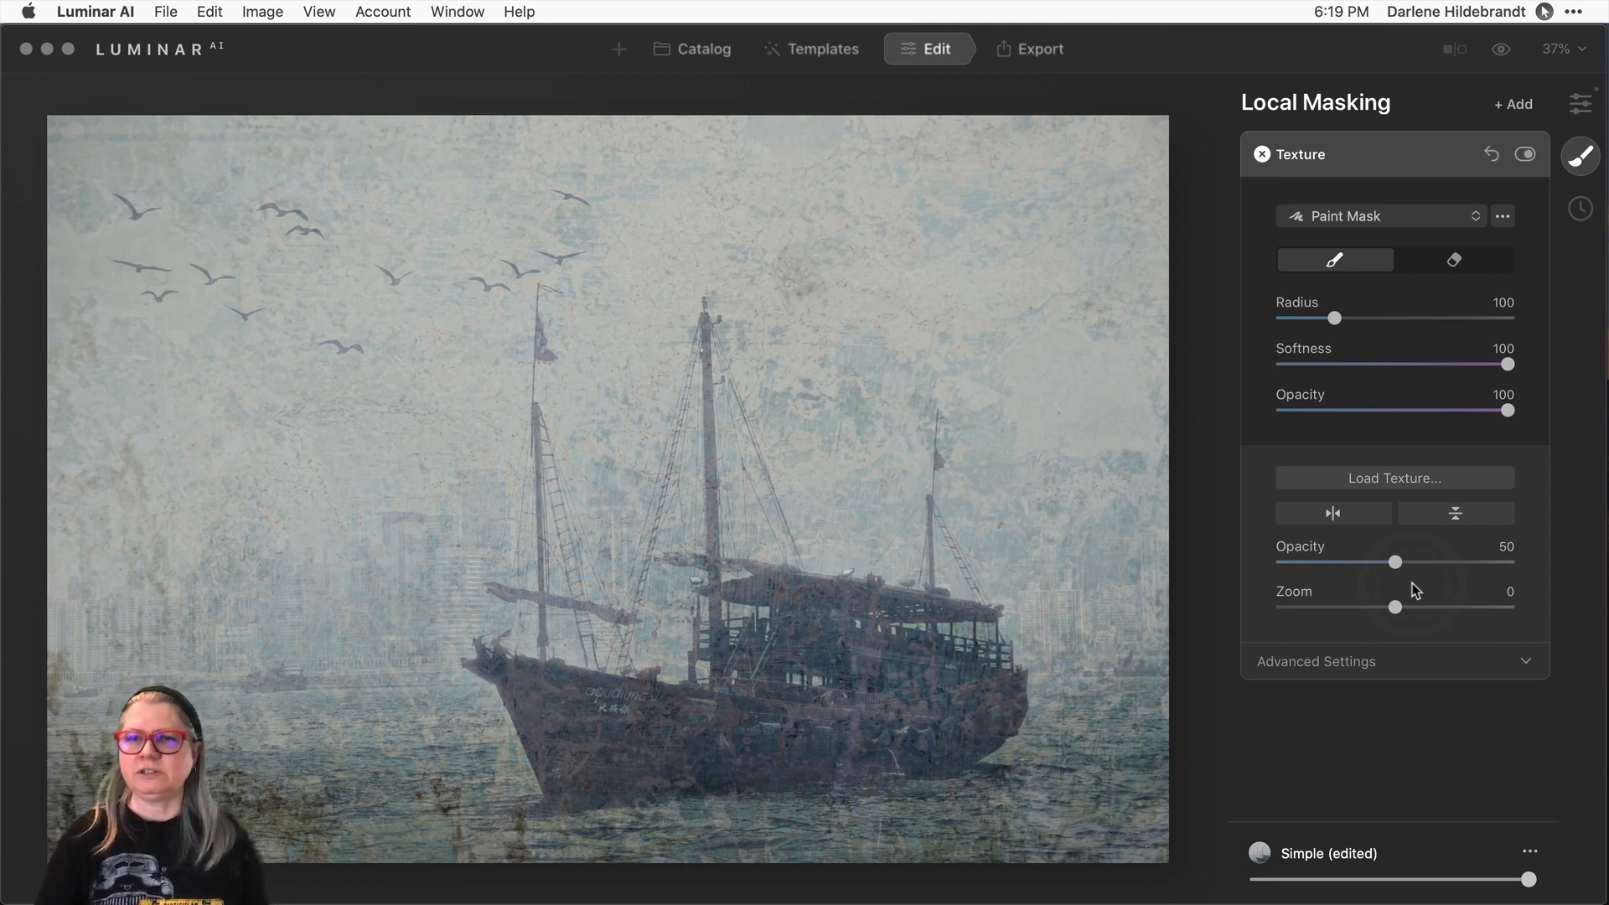
Expand the texture's Advanced Settings, try the texture Opacity at 0 and 100, and return it to 50.
click(1282, 661)
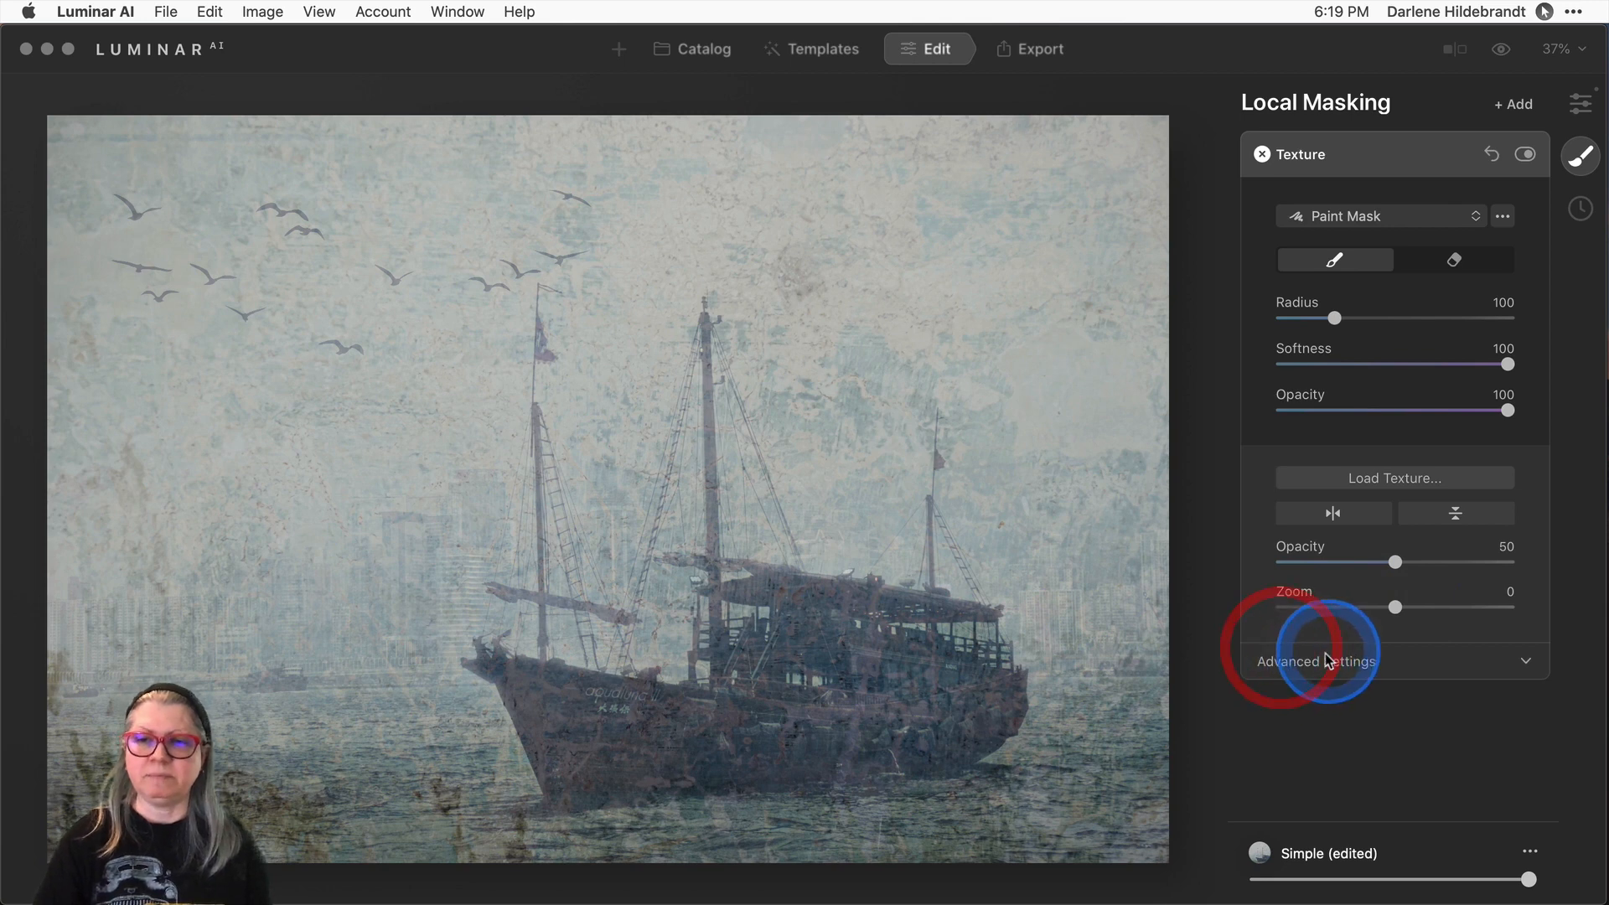
click(1296, 663)
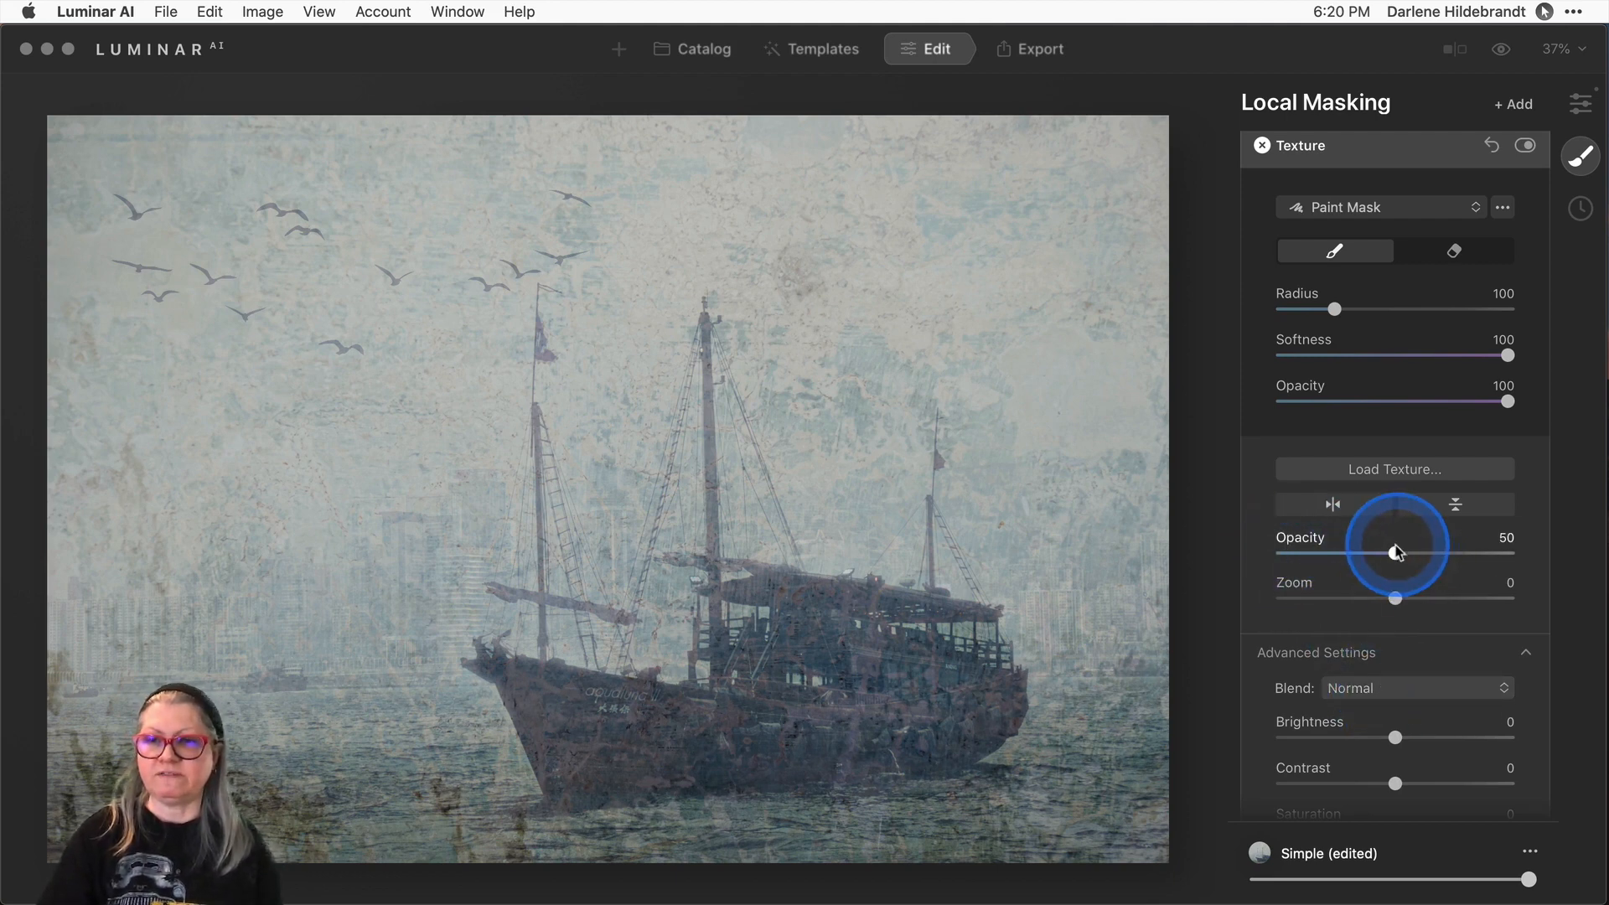
drag(1395, 551, 1262, 549)
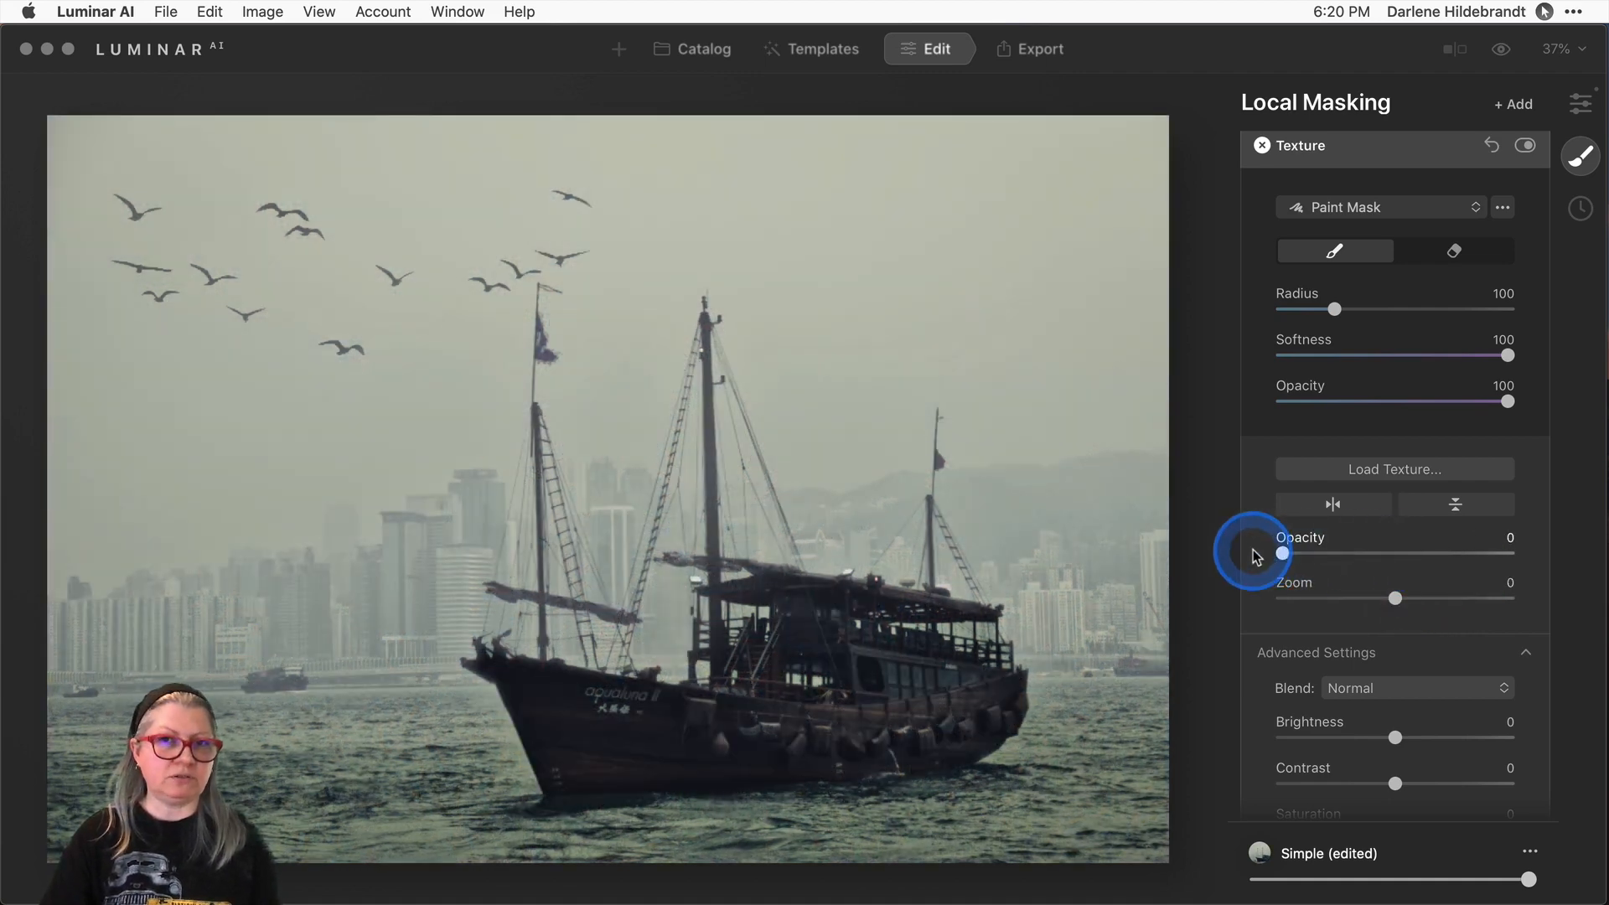
drag(1254, 550, 1530, 556)
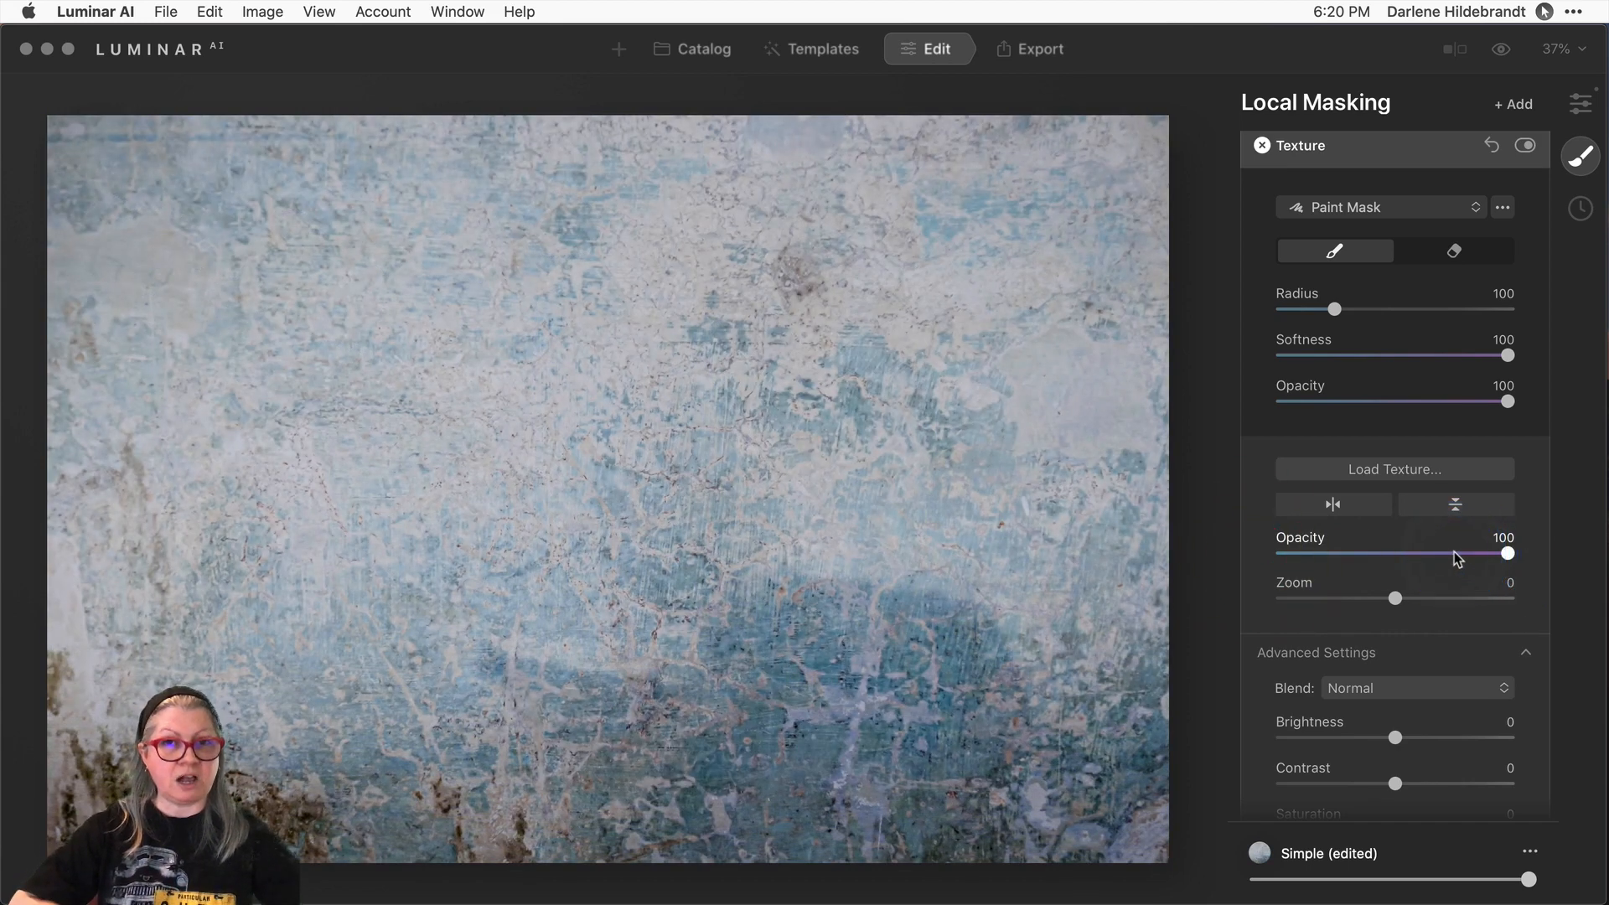
click(1508, 555)
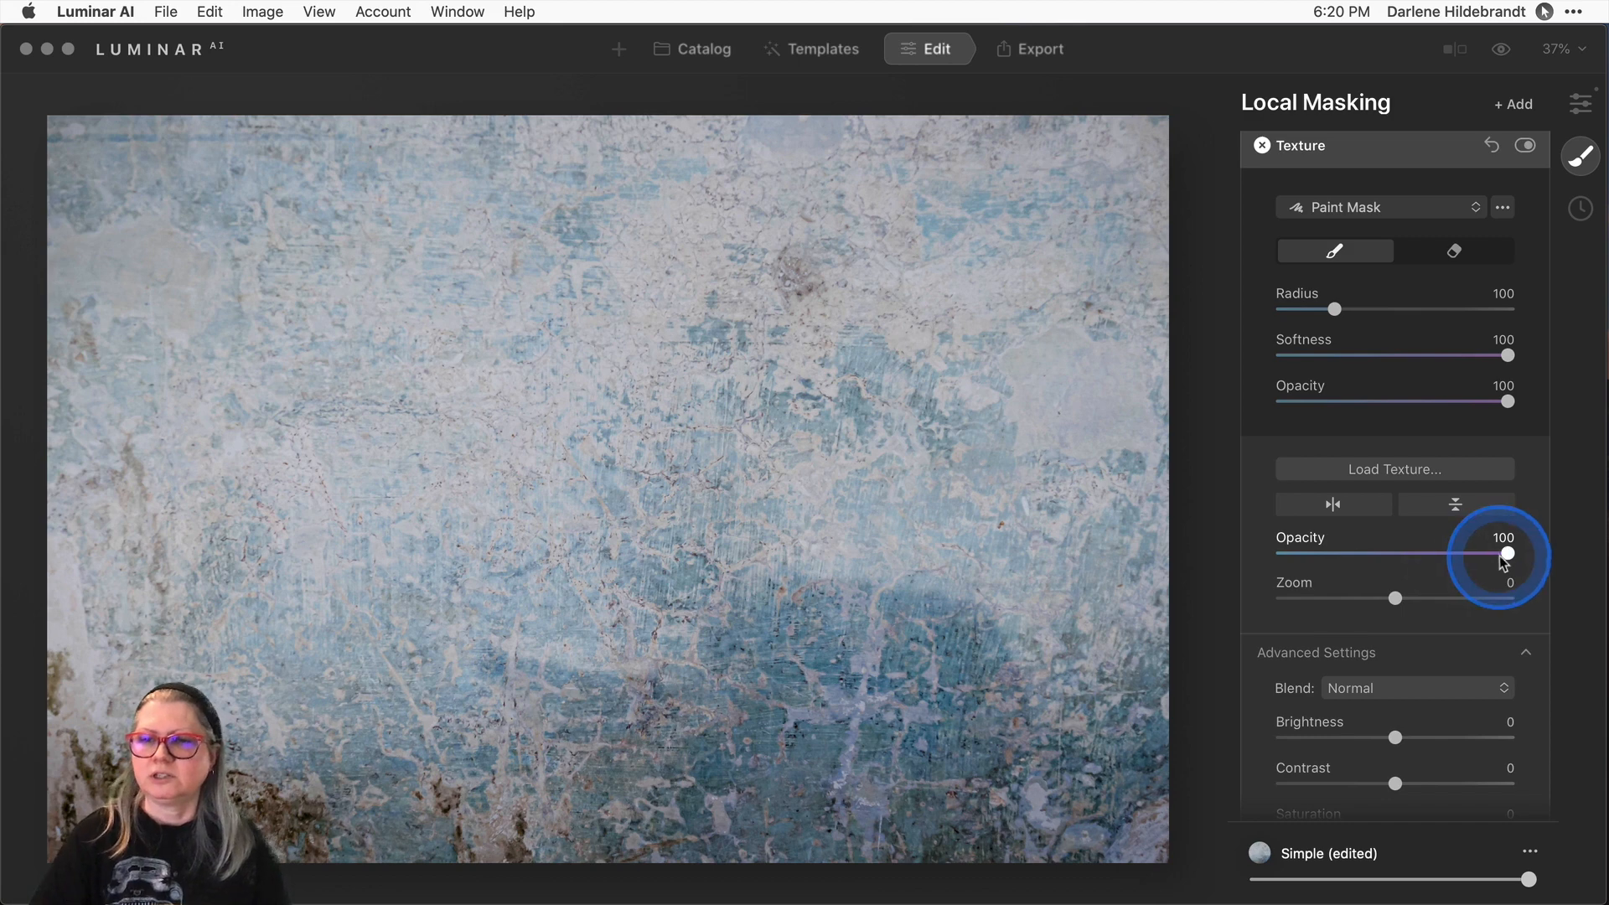
drag(1507, 554, 1378, 574)
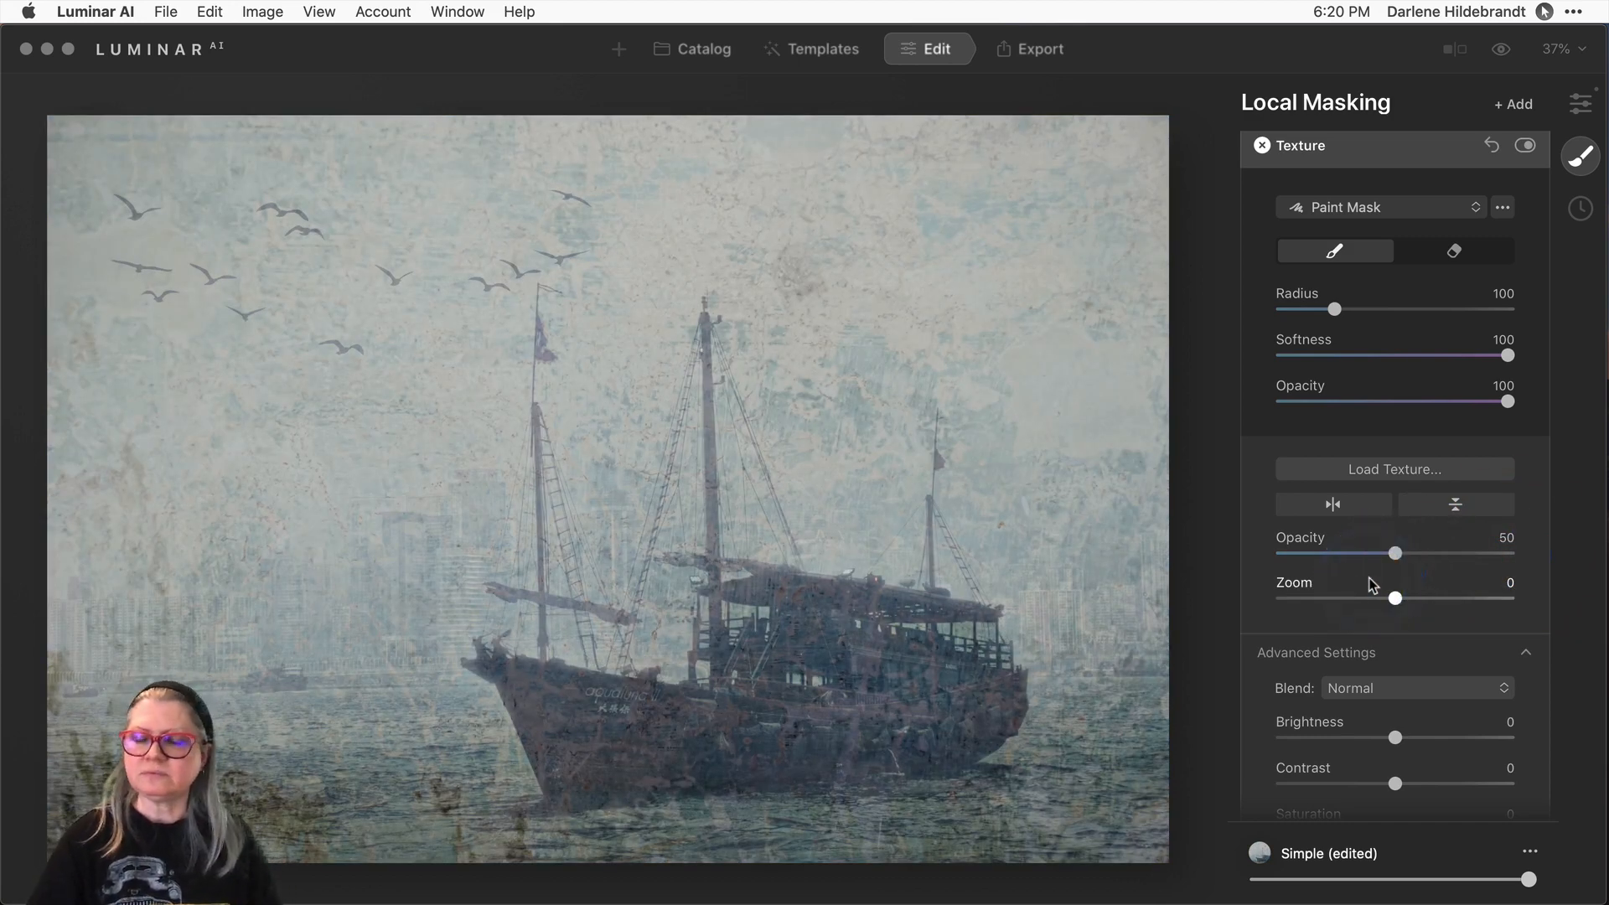
Preview the texture's Darken, Lighten, Luminosity and other blend modes, and set Blend to Overlay.
scroll(1371, 584, down, 2)
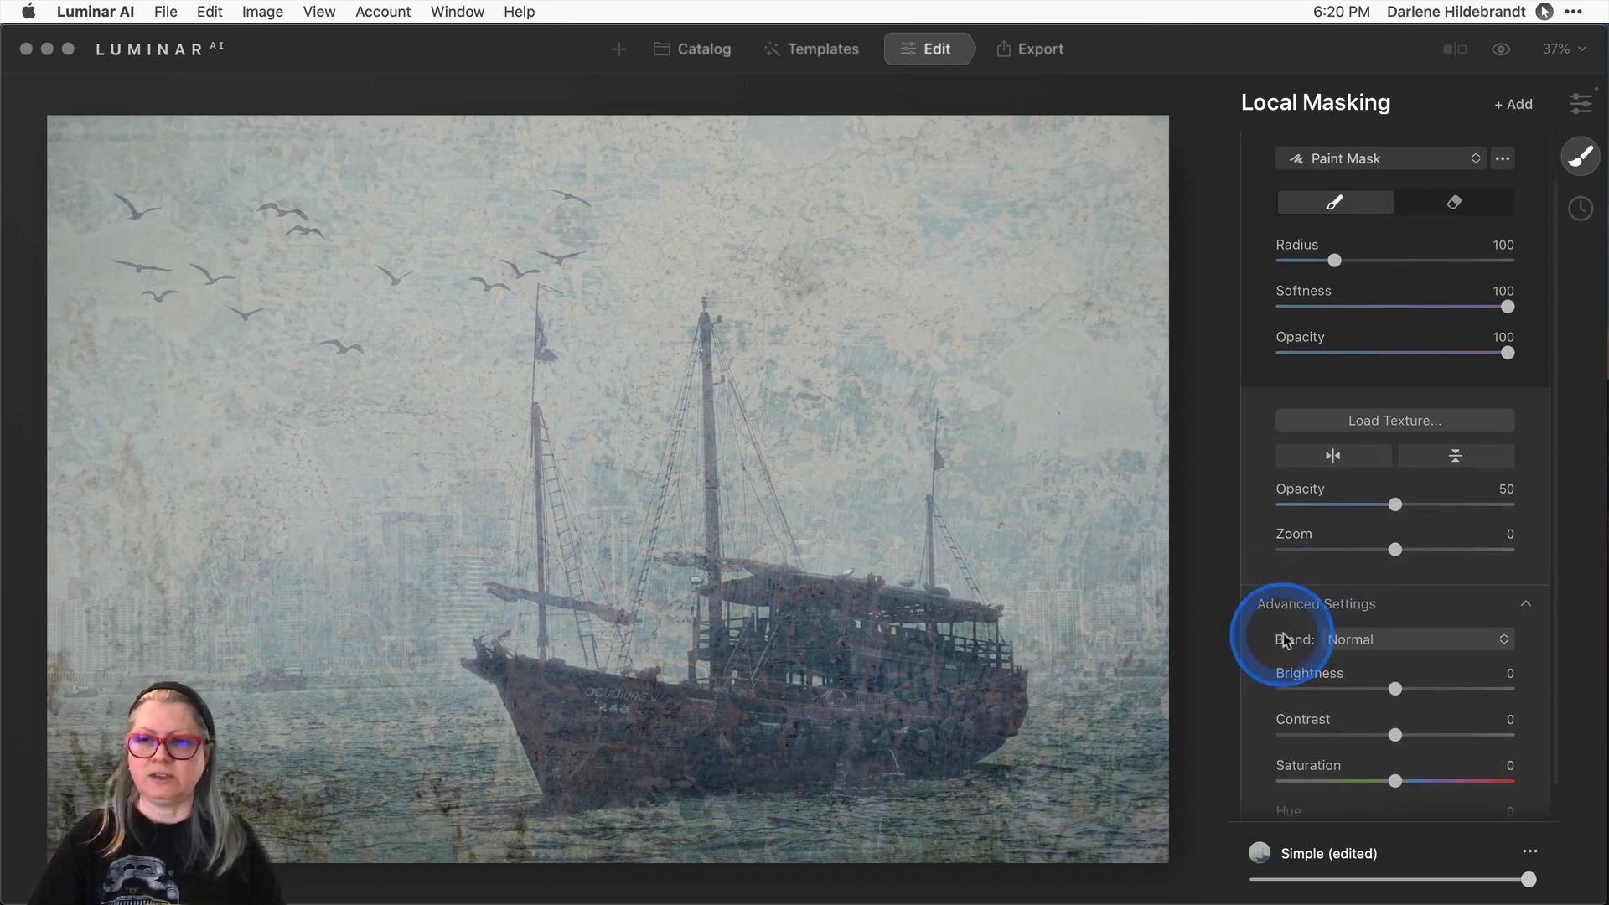
click(1366, 646)
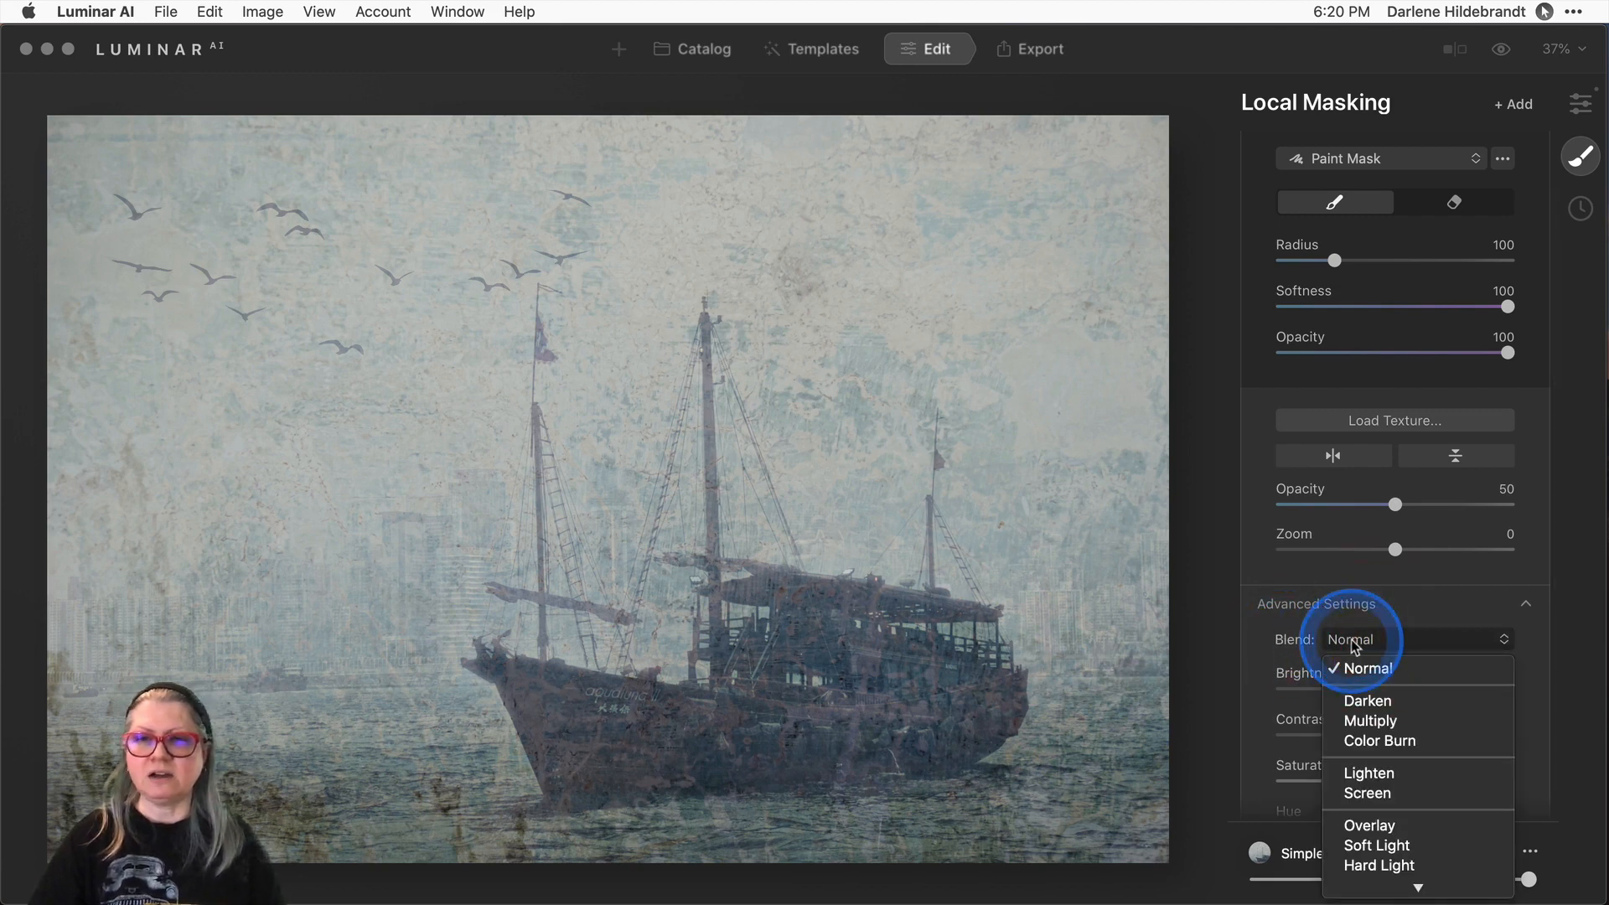
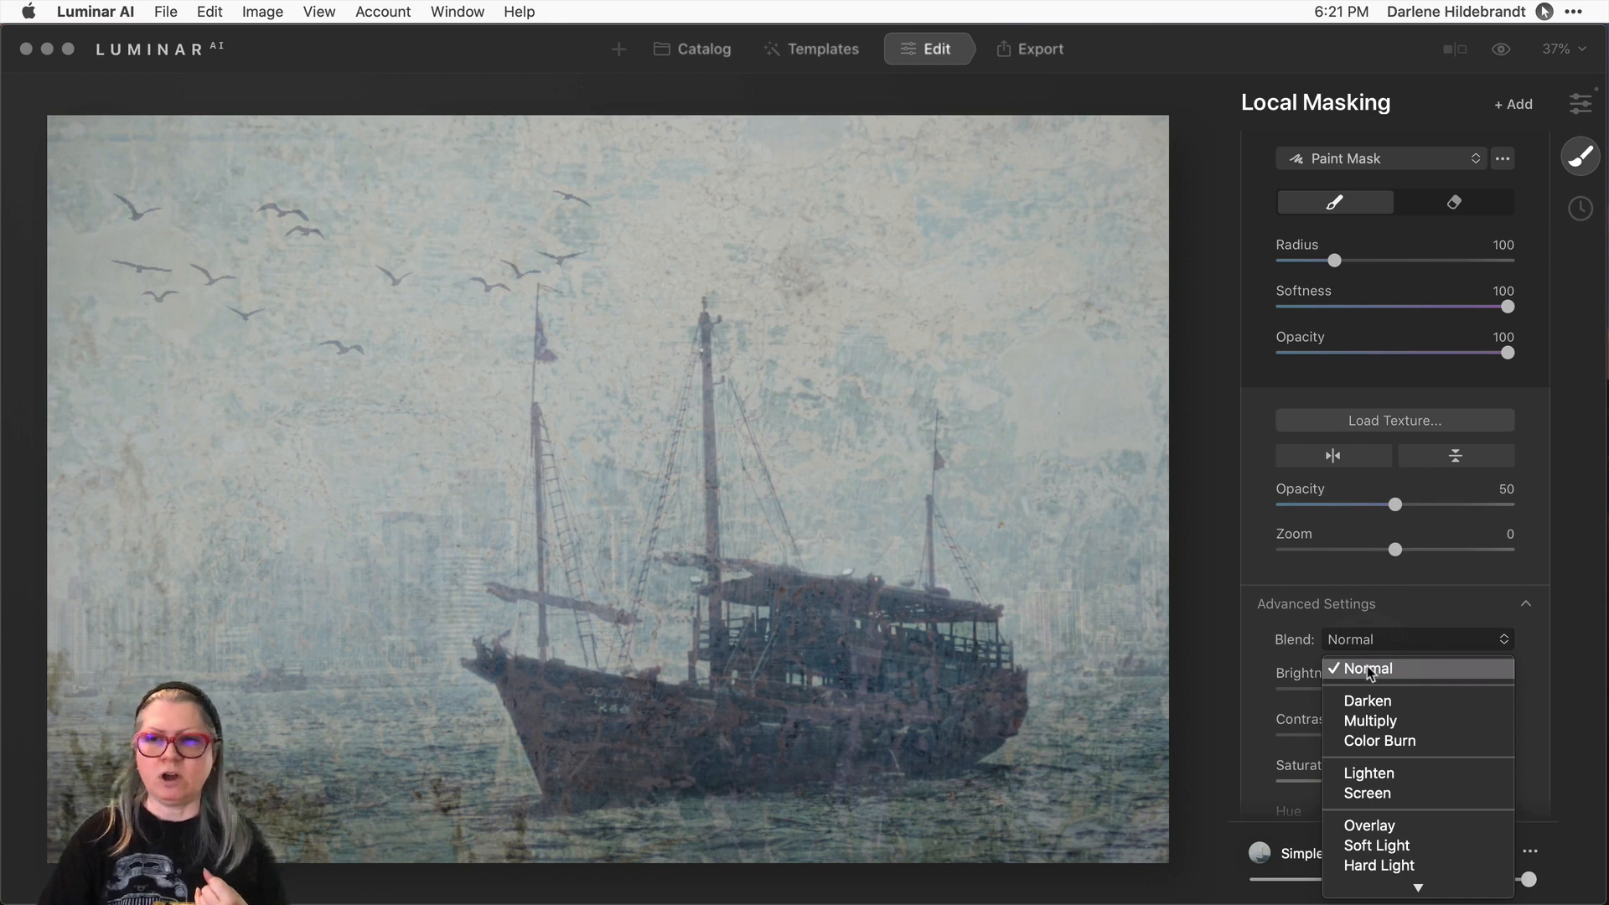
click(1365, 695)
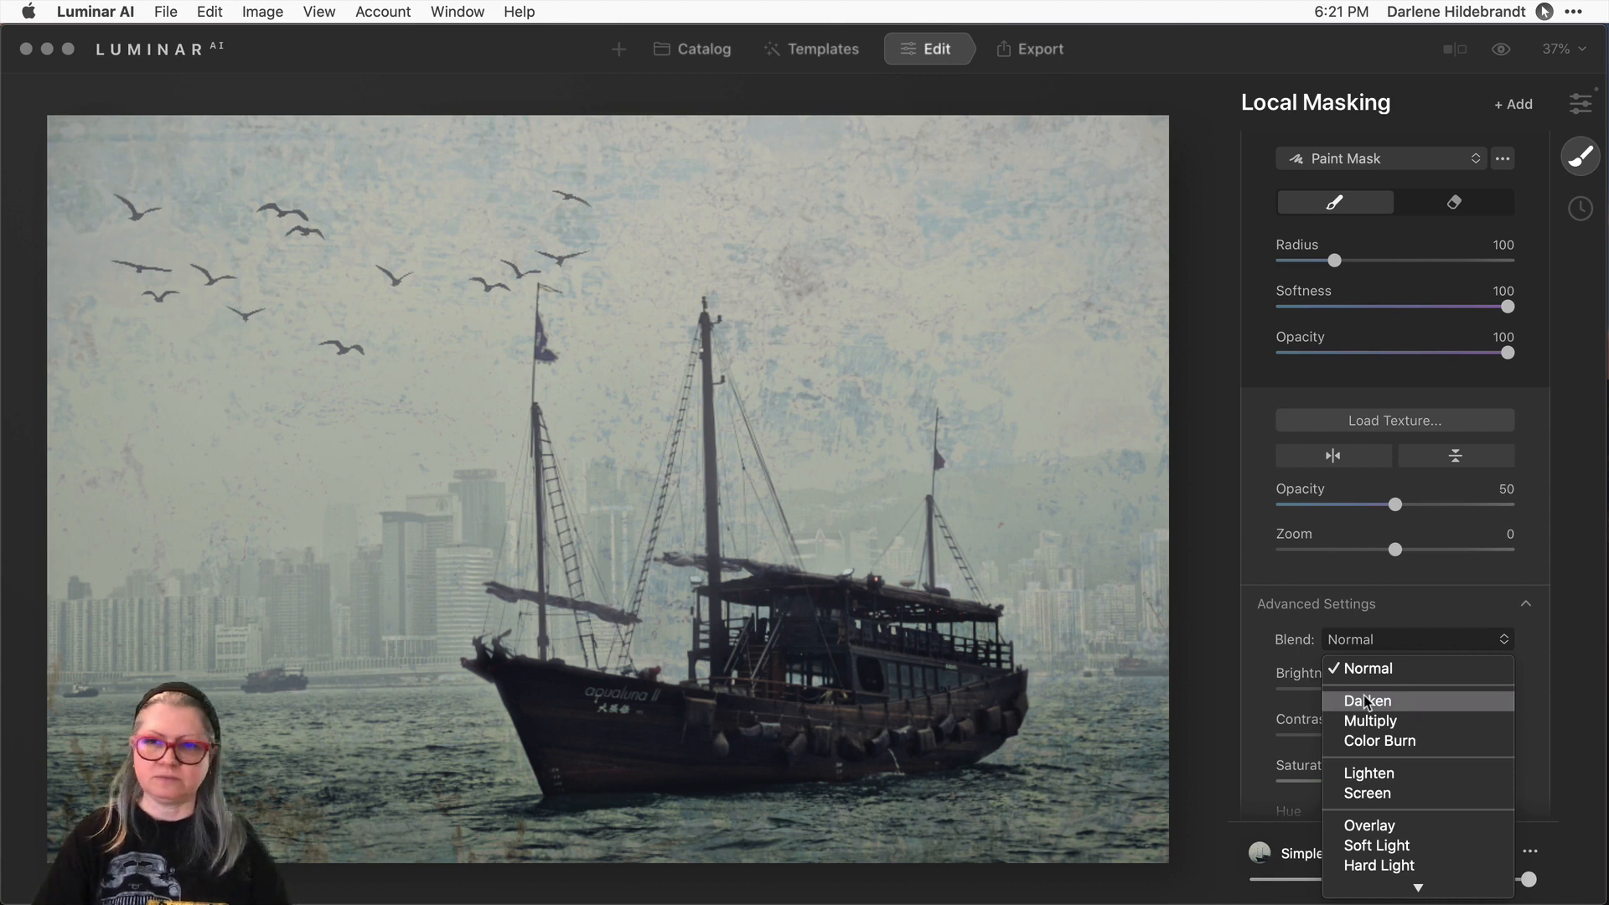
click(1364, 720)
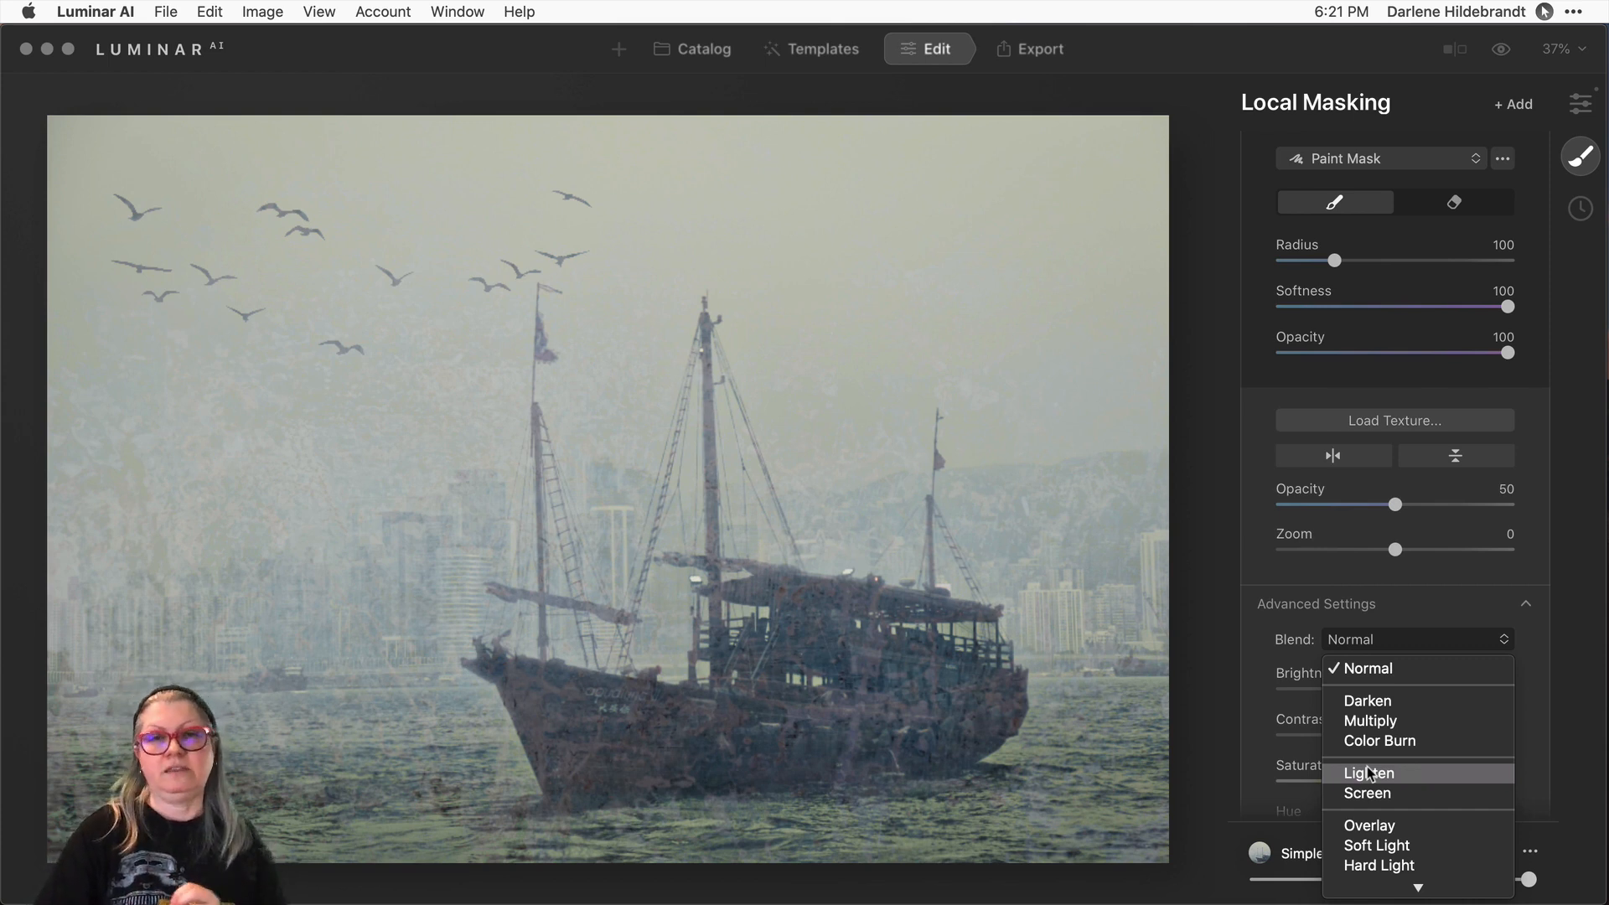
mouse_move(1369, 773)
mouse_down()
mouse_move(1369, 793)
mouse_move(1368, 726)
mouse_up()
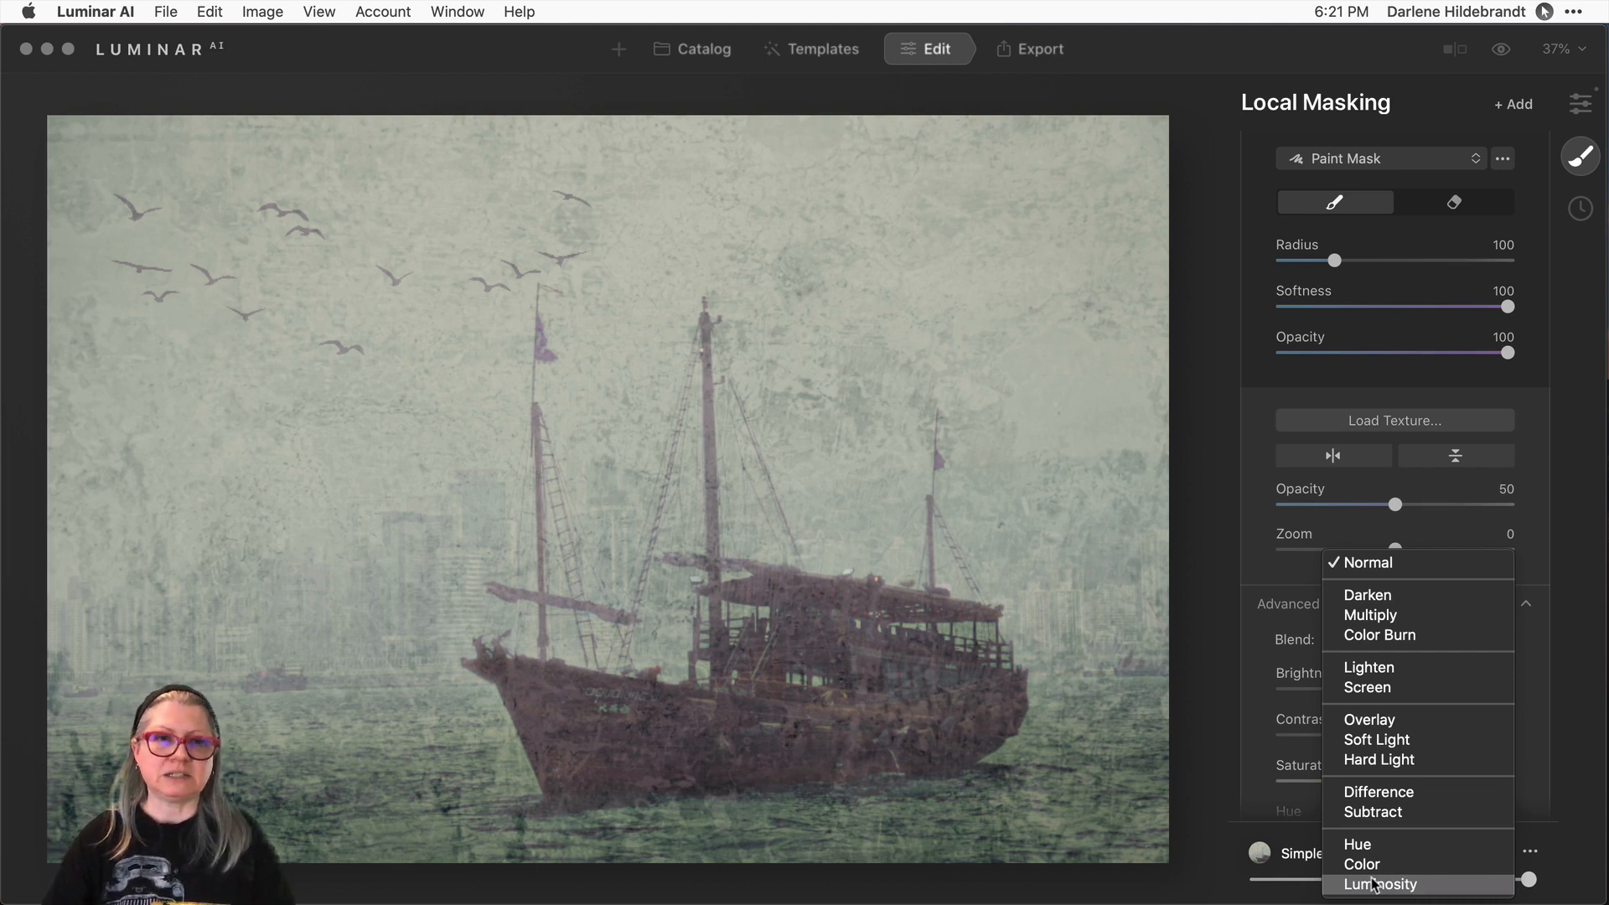
click(1363, 724)
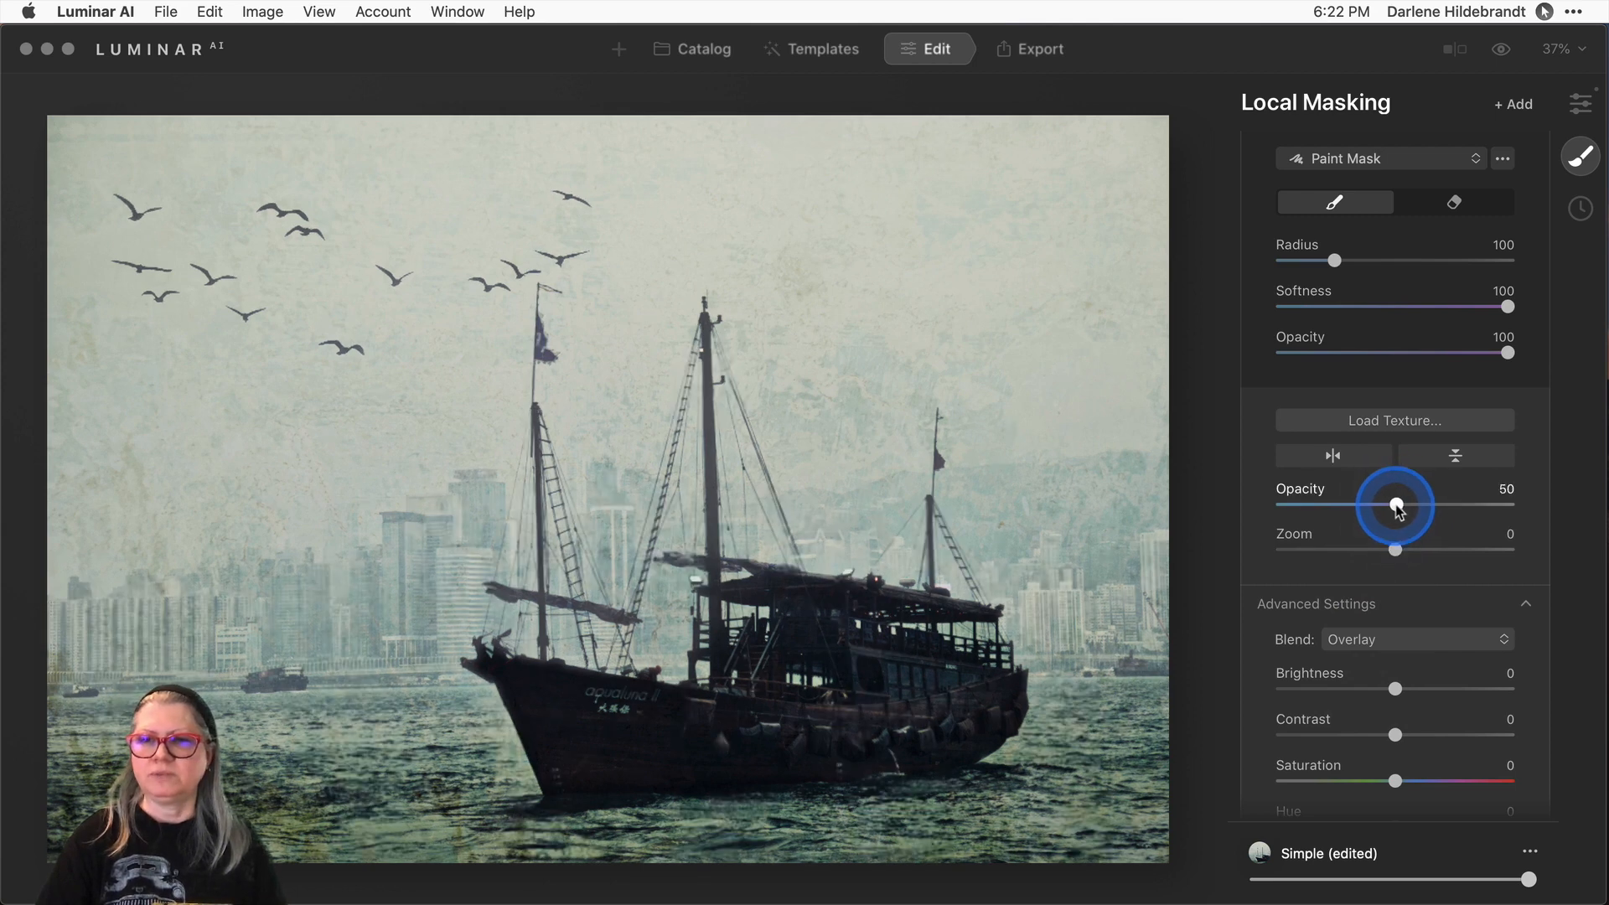
Set the texture's Opacity to 70 and Contrast to 41, and return Brightness and Saturation to 0 after trying lower values.
drag(1396, 506, 1444, 508)
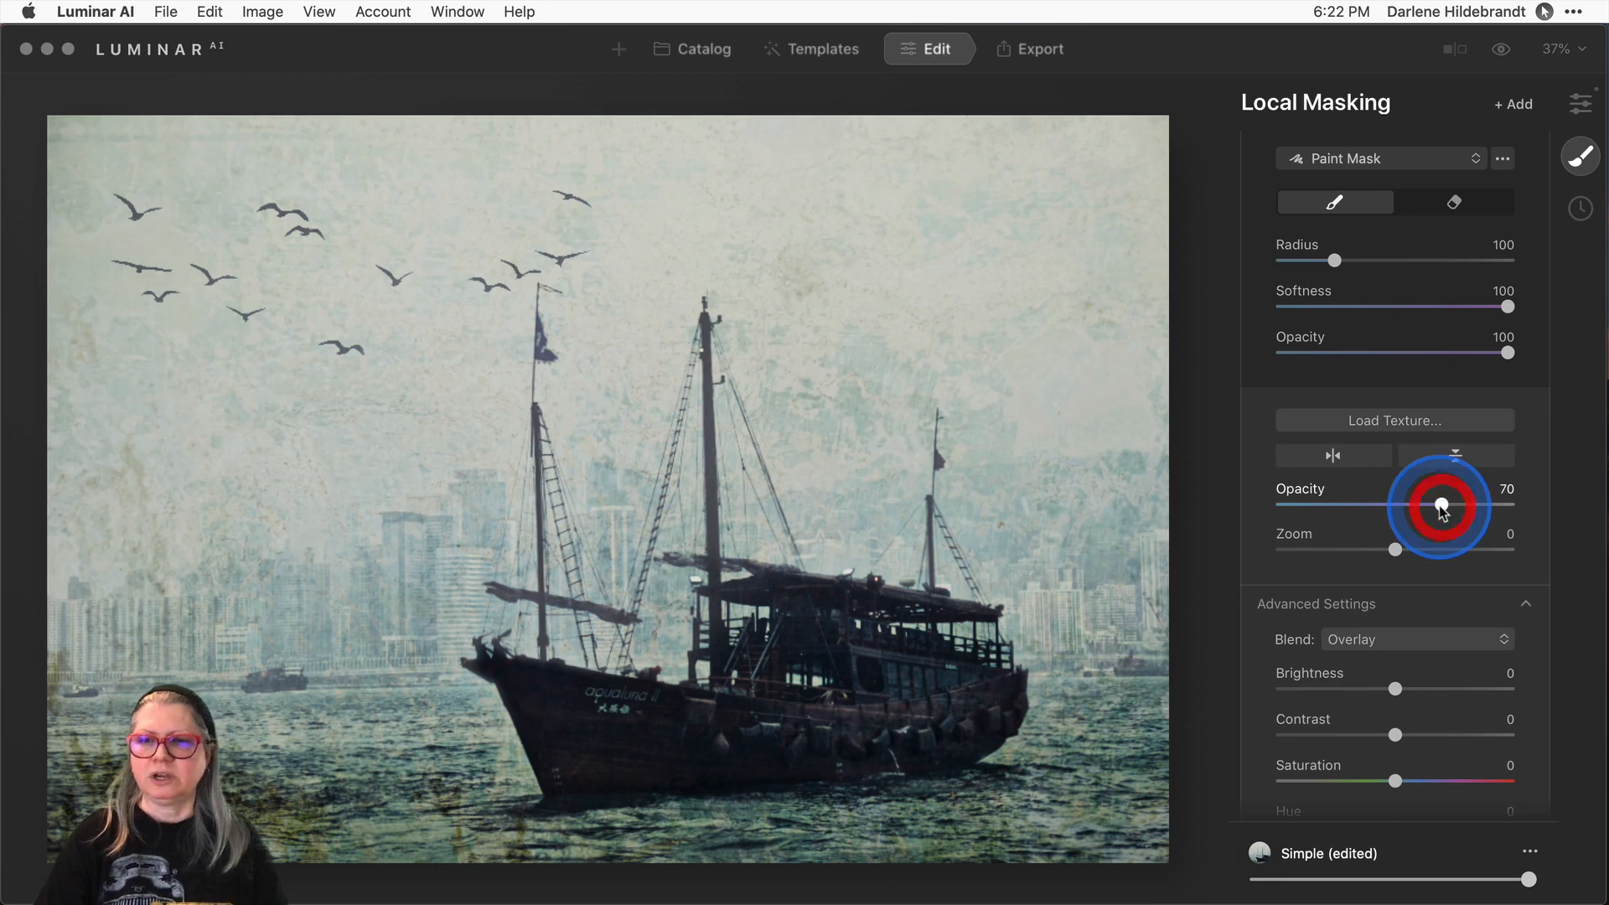
drag(1395, 735, 1441, 735)
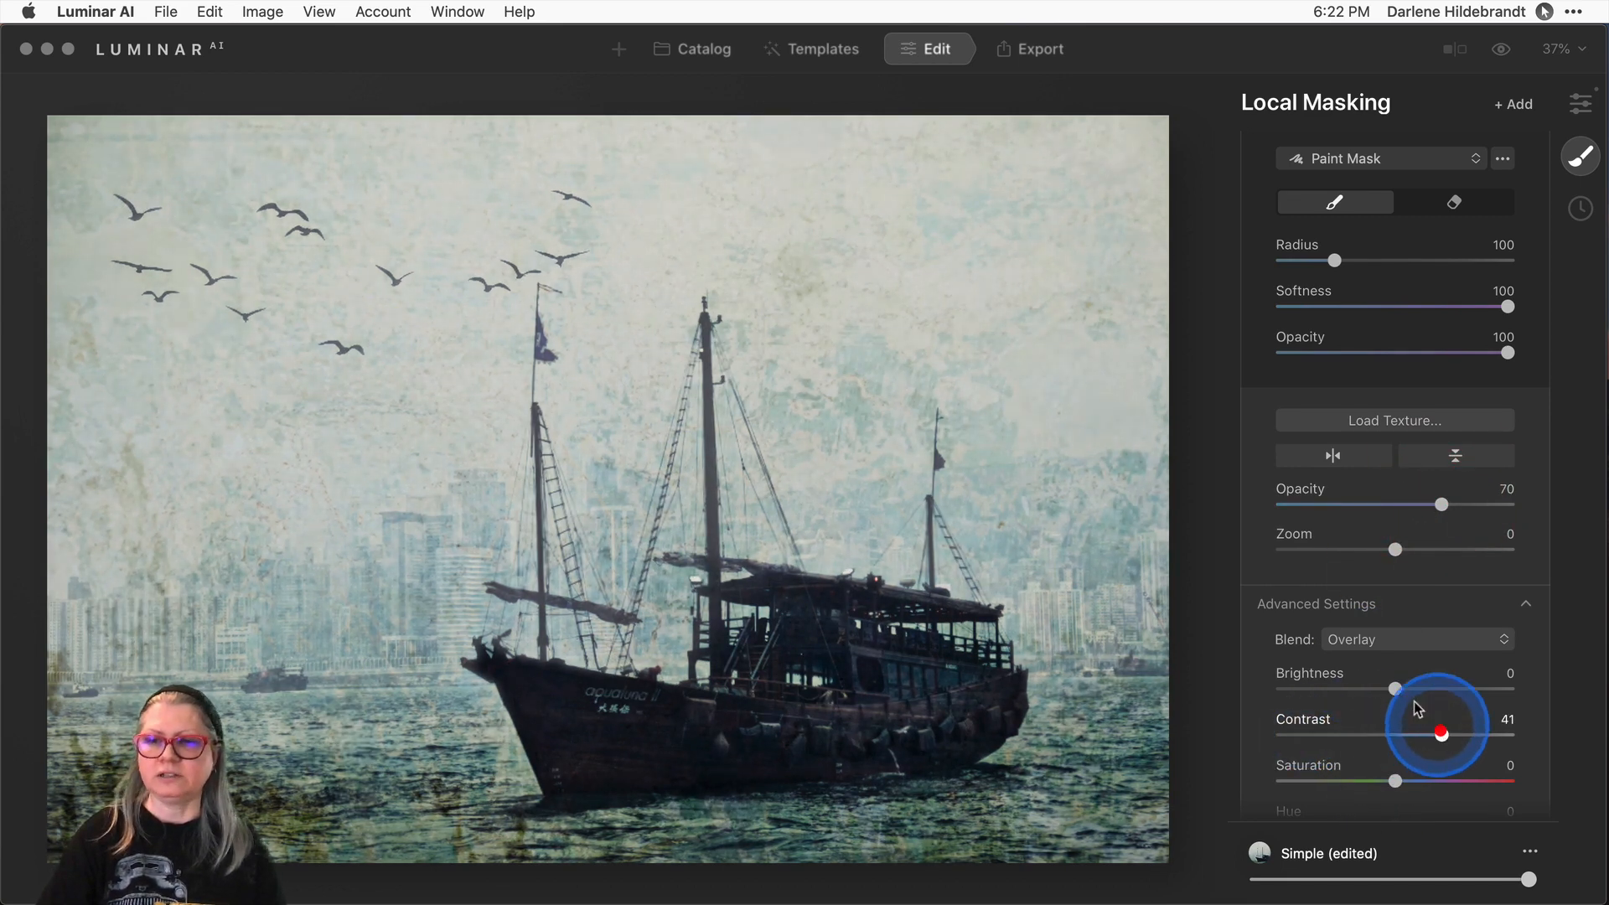
mouse_move(1396, 688)
mouse_down()
mouse_move(1458, 689)
mouse_move(1380, 689)
mouse_up()
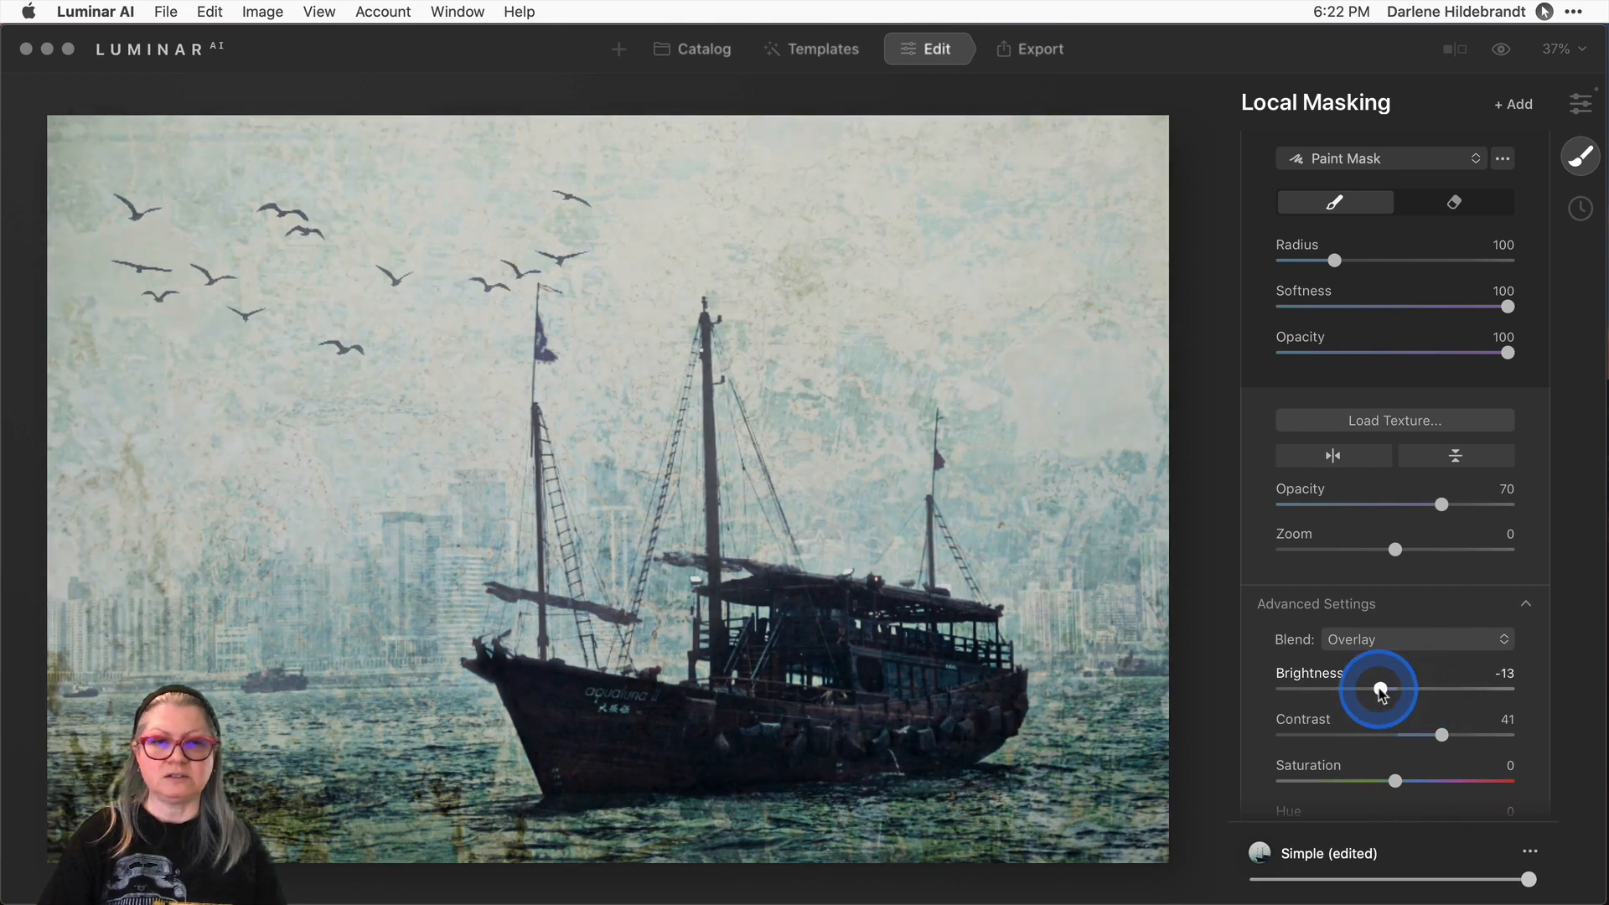
double_click(1380, 689)
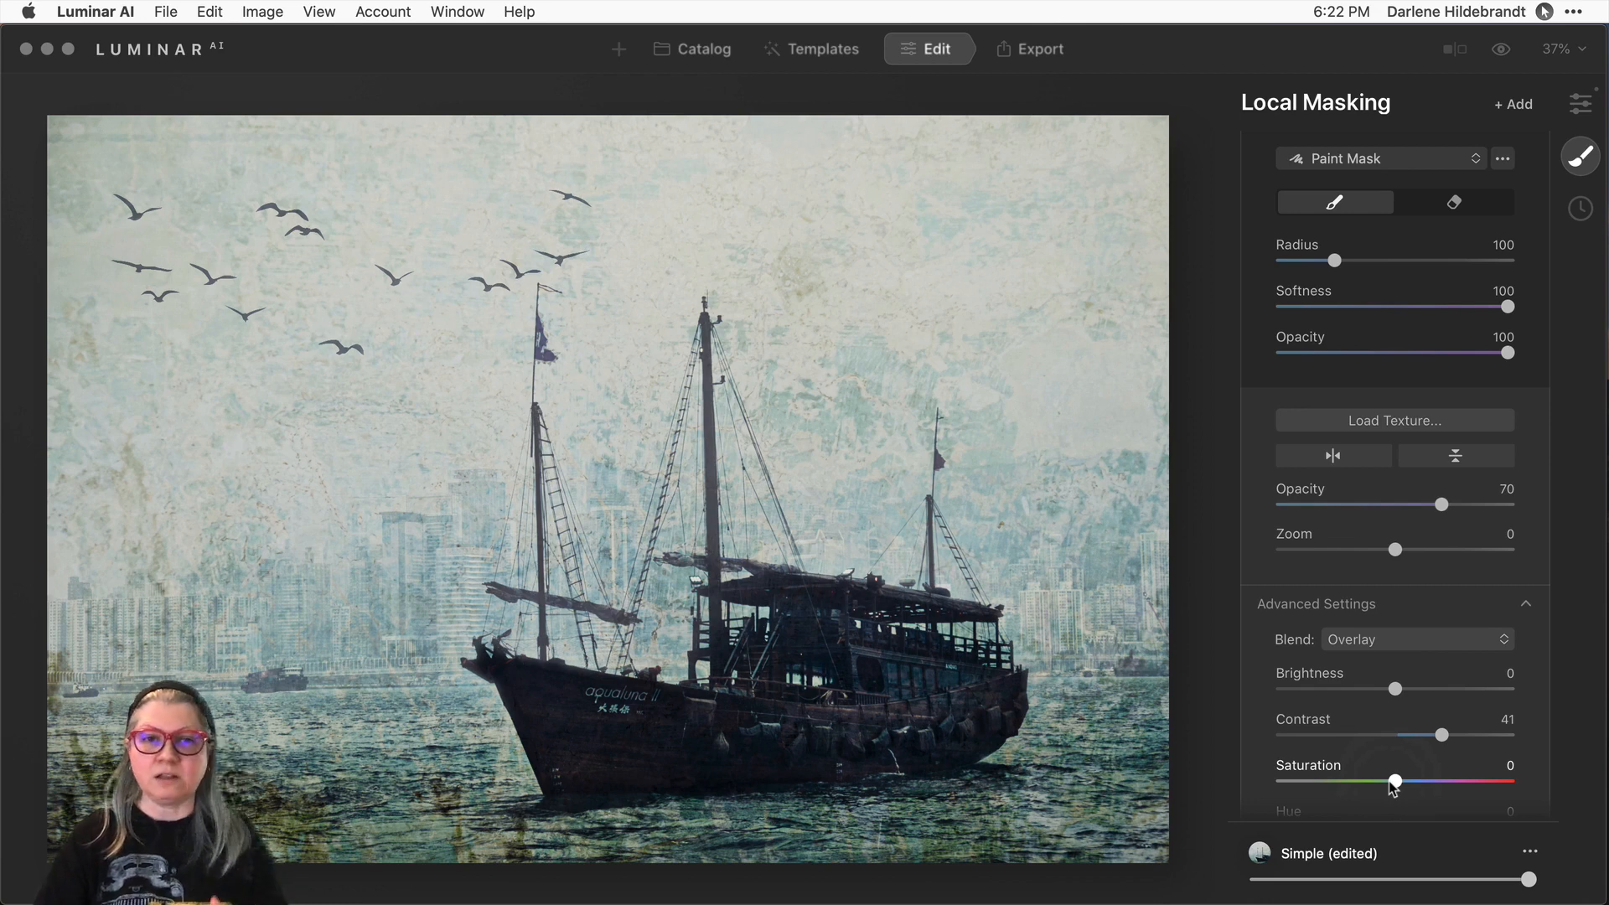
drag(1393, 783, 1279, 781)
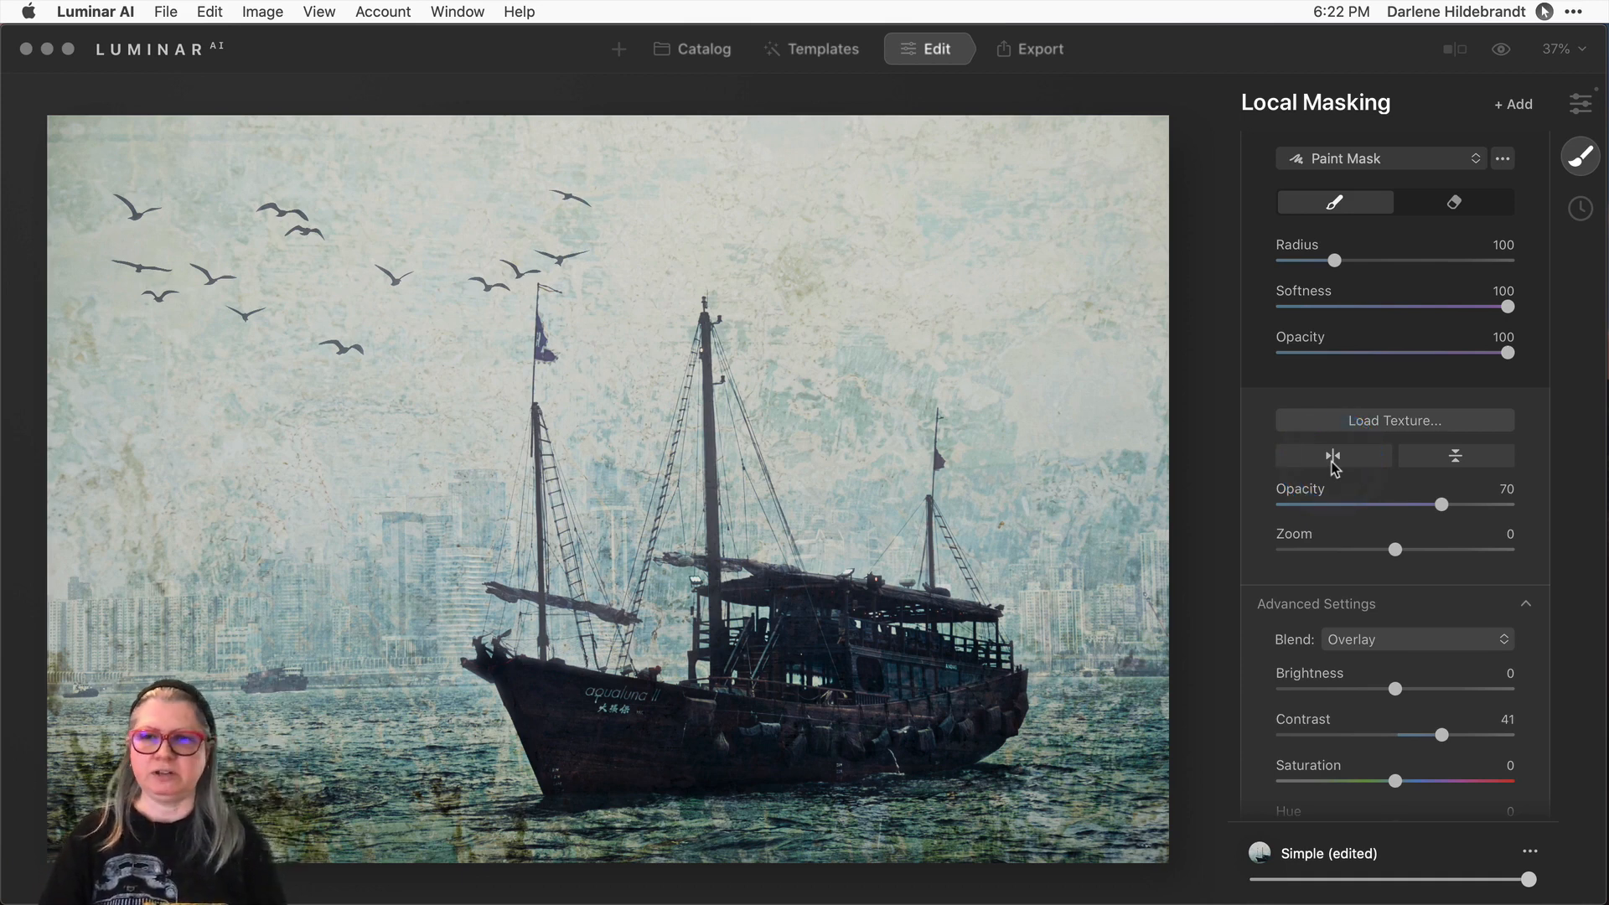
Compare the texture's flip combinations, keep both the horizontal and vertical flips, and lower the texture Opacity to 55.
click(1331, 459)
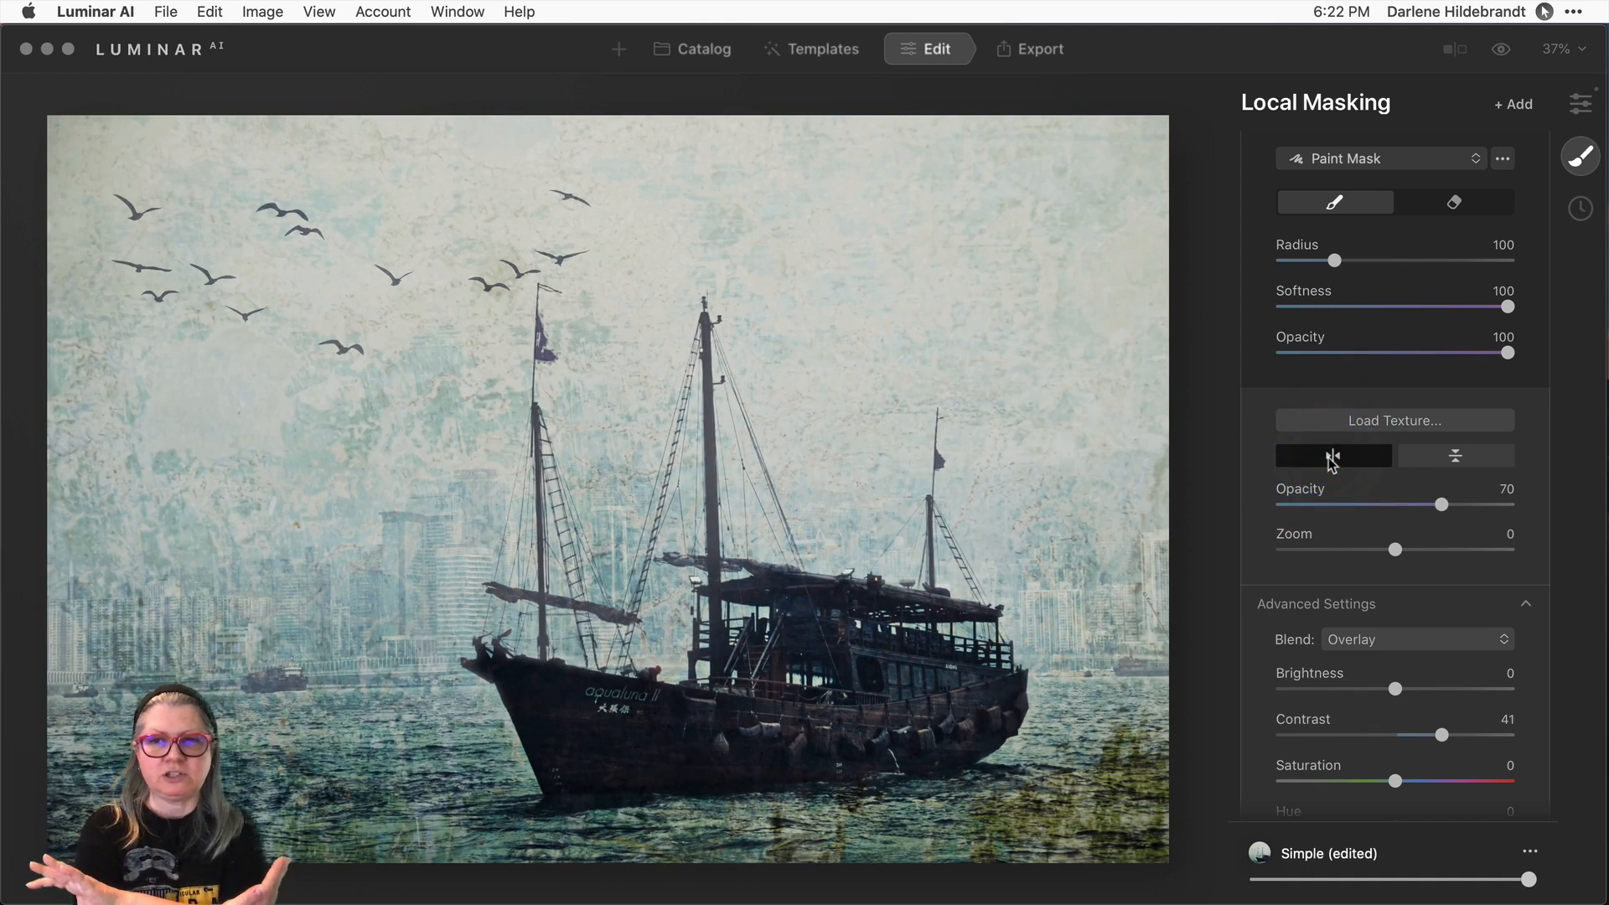
click(1436, 461)
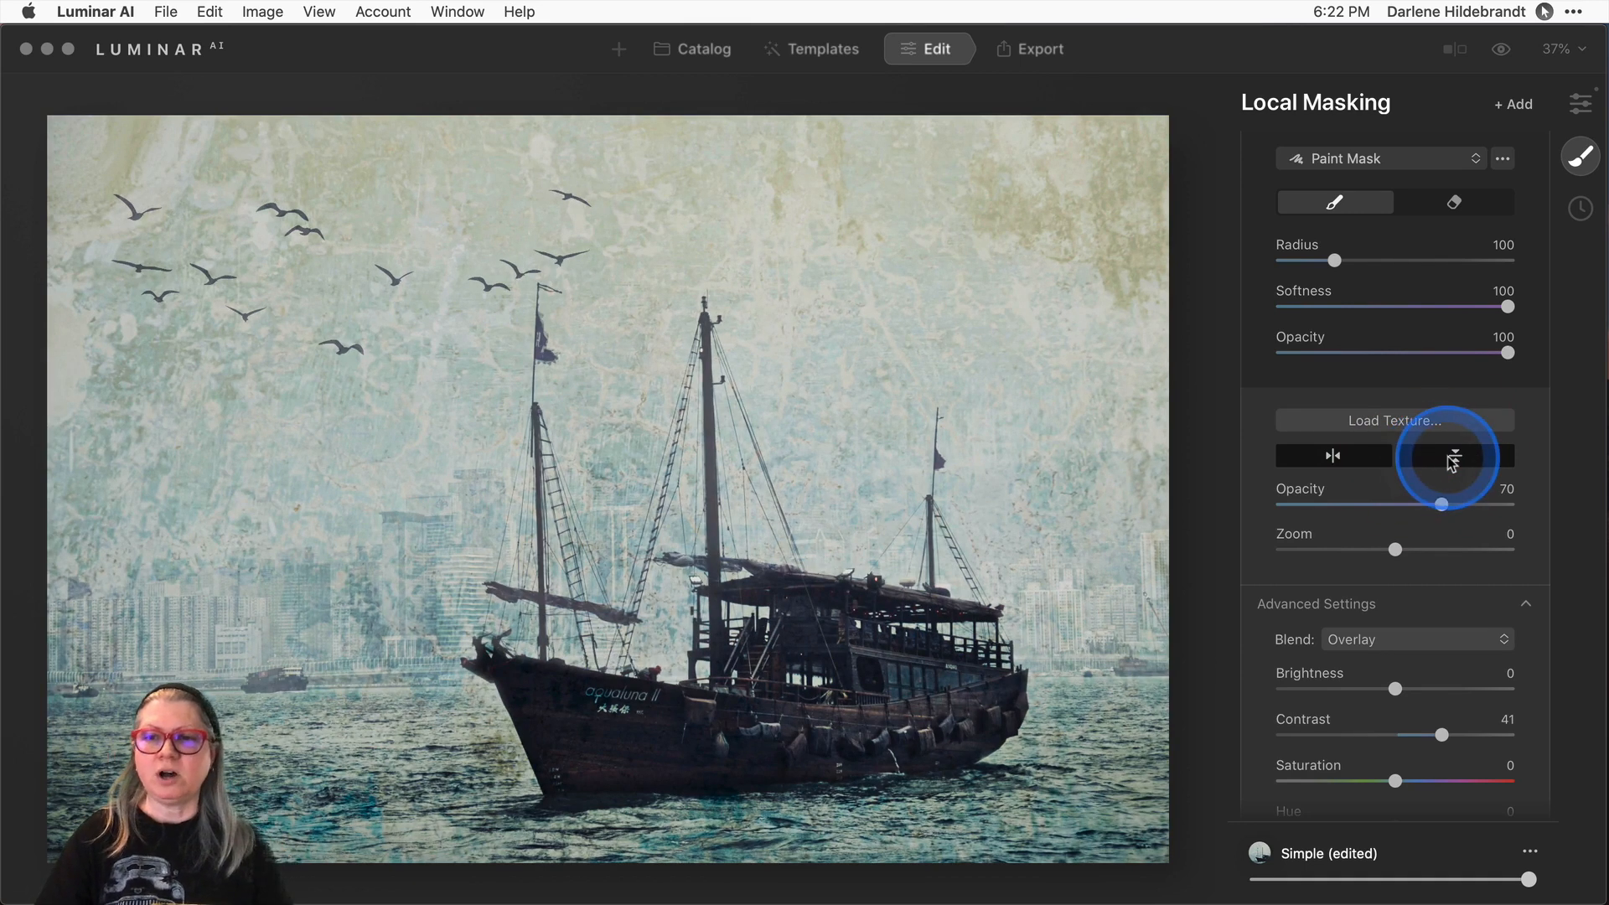
click(1340, 459)
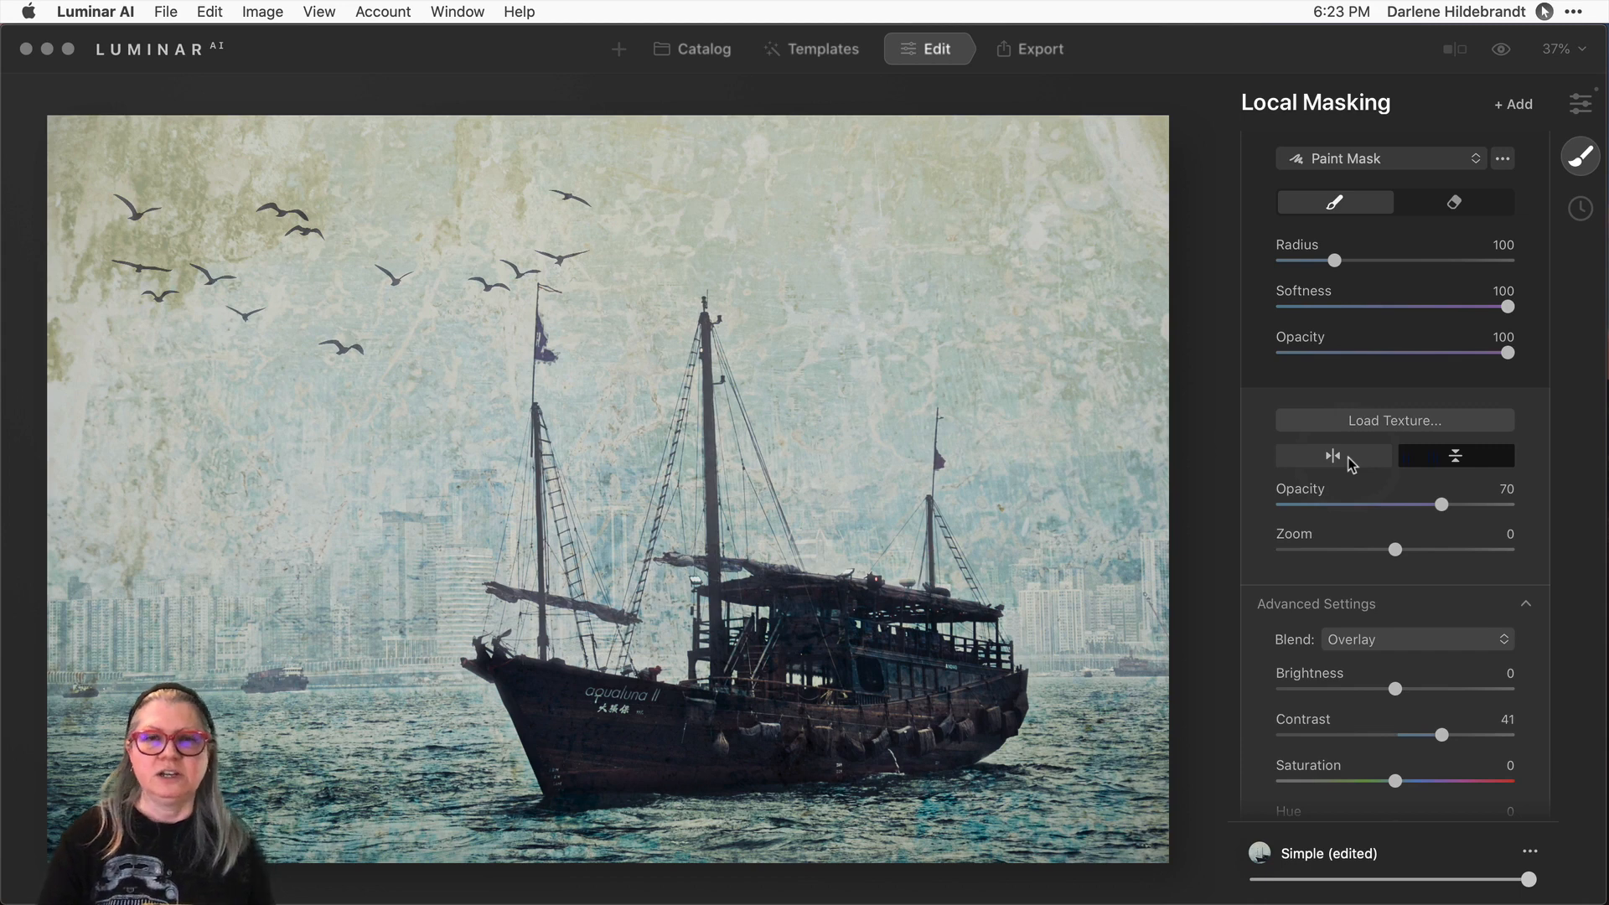
click(1341, 460)
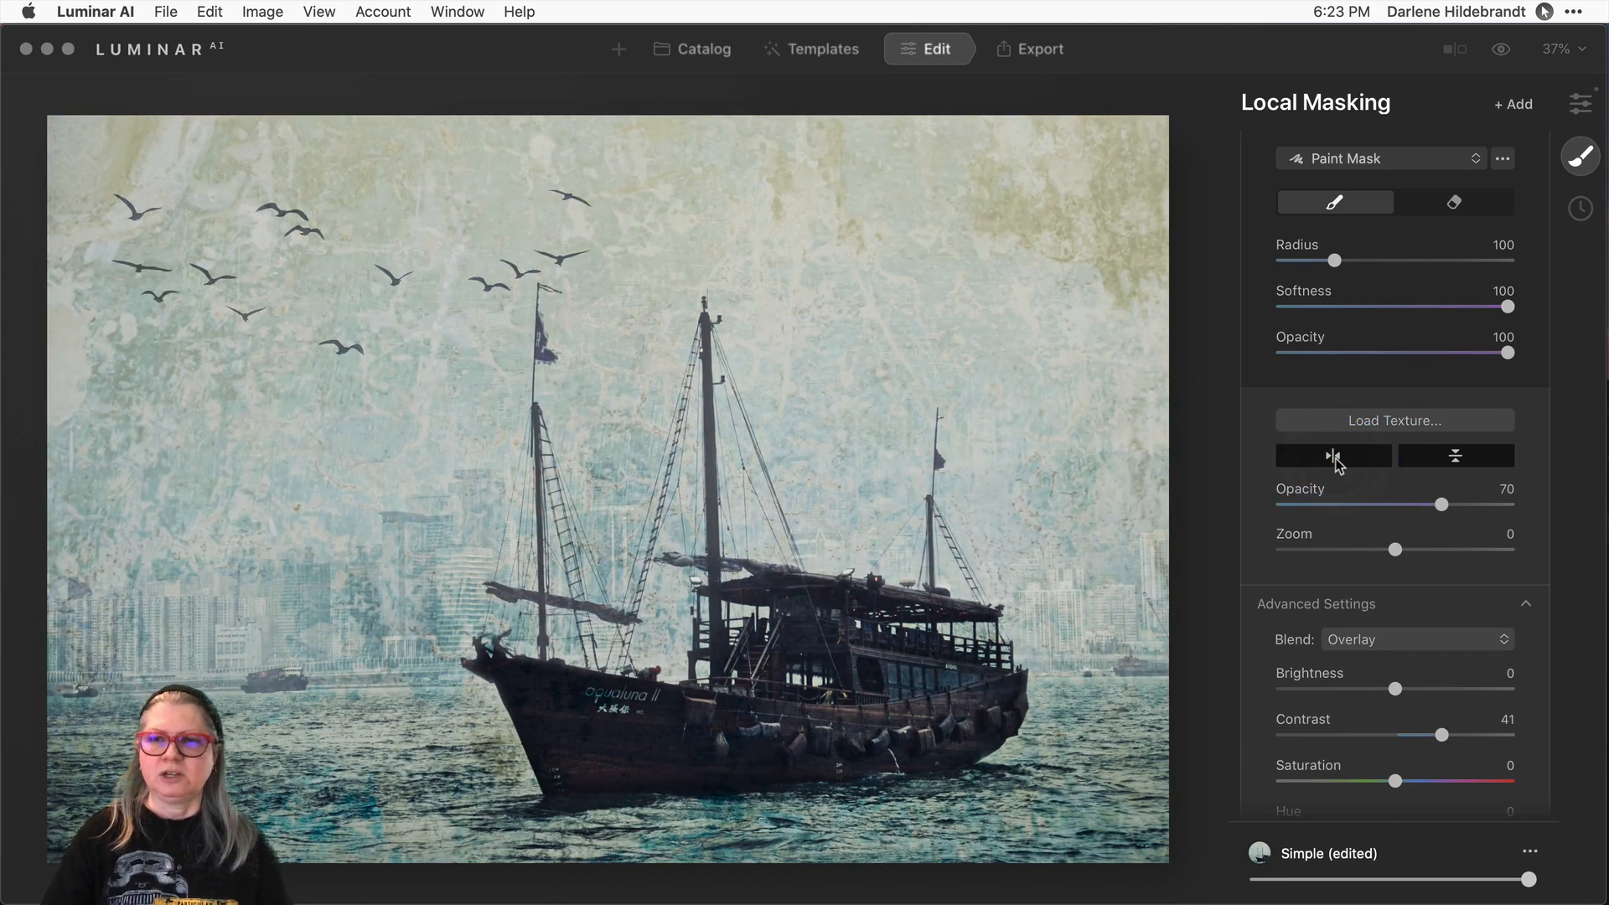
click(1446, 459)
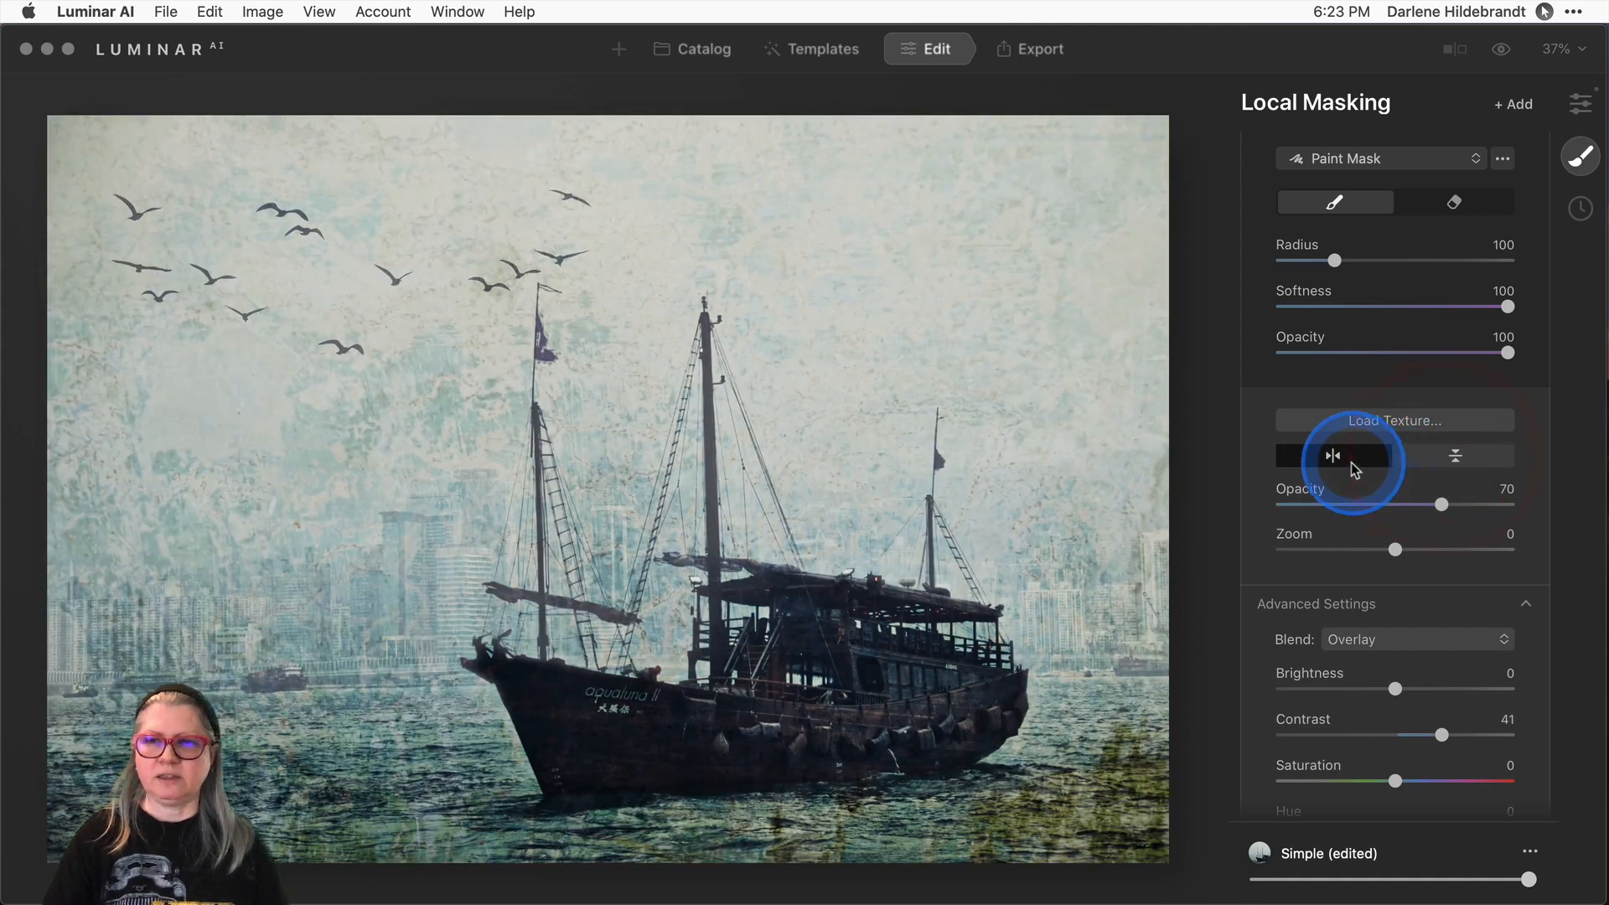
click(1350, 464)
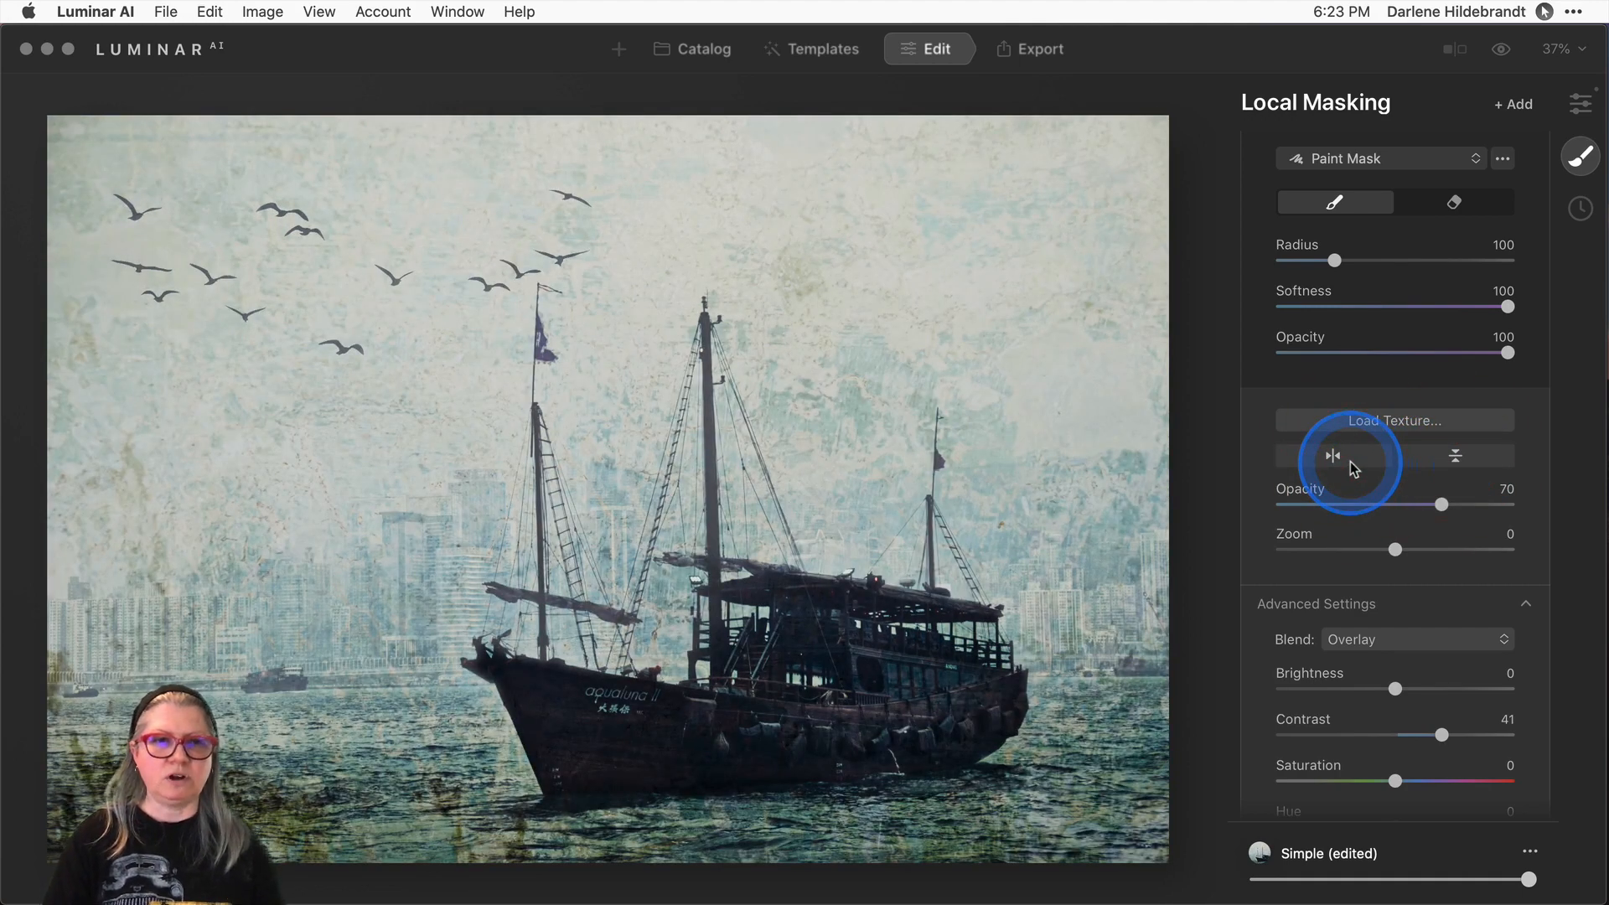
click(1429, 464)
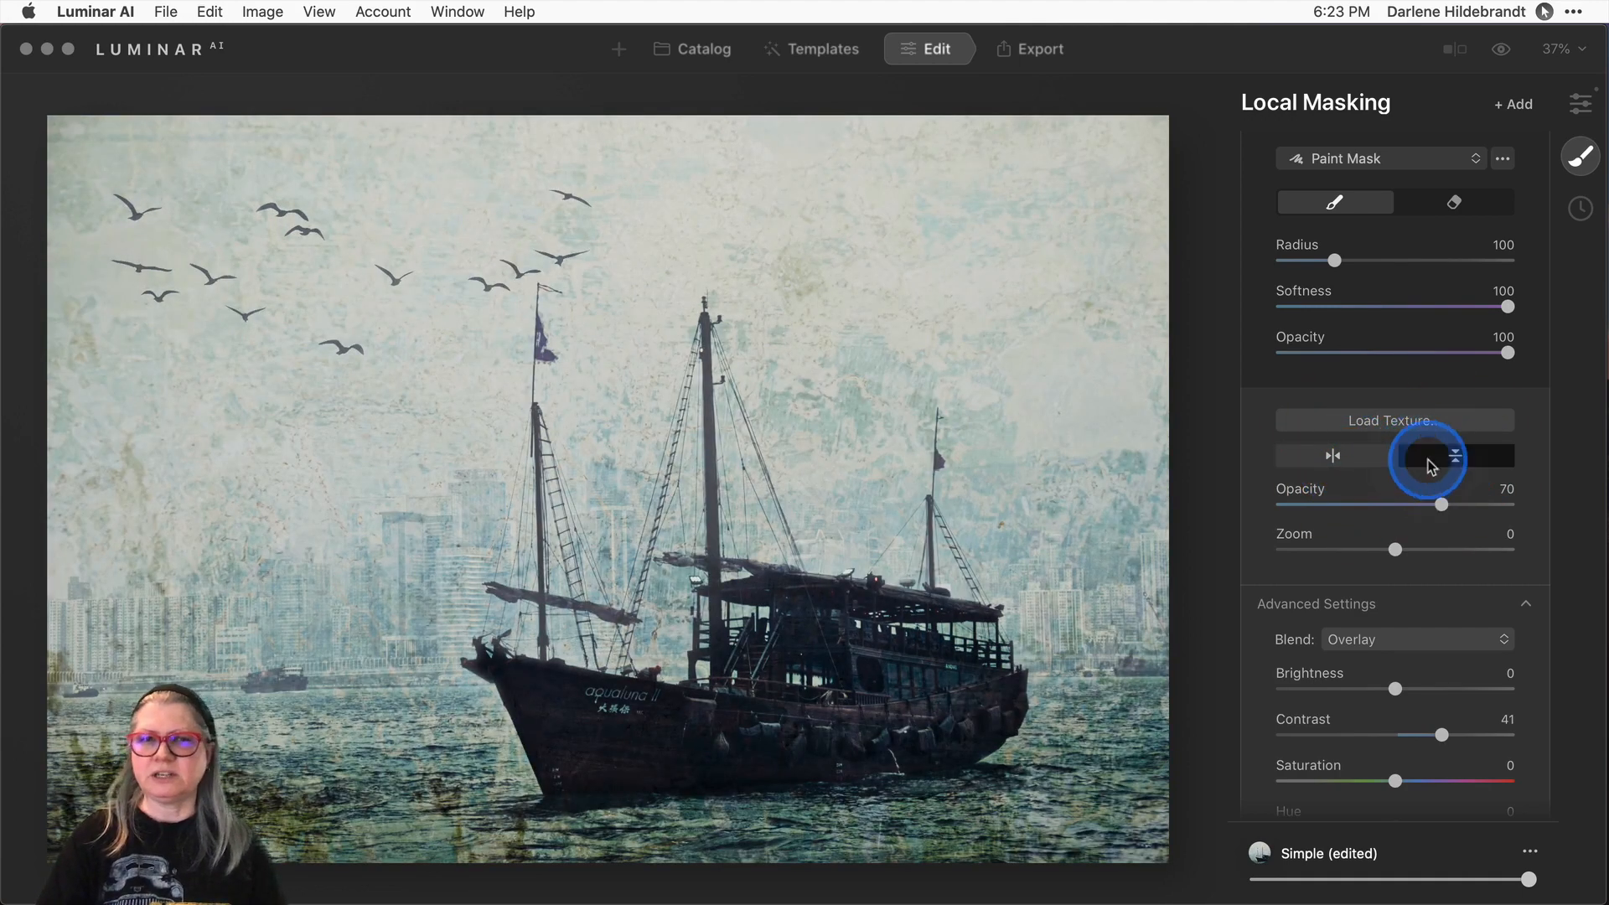
click(1368, 458)
scroll(1424, 503, up, 1)
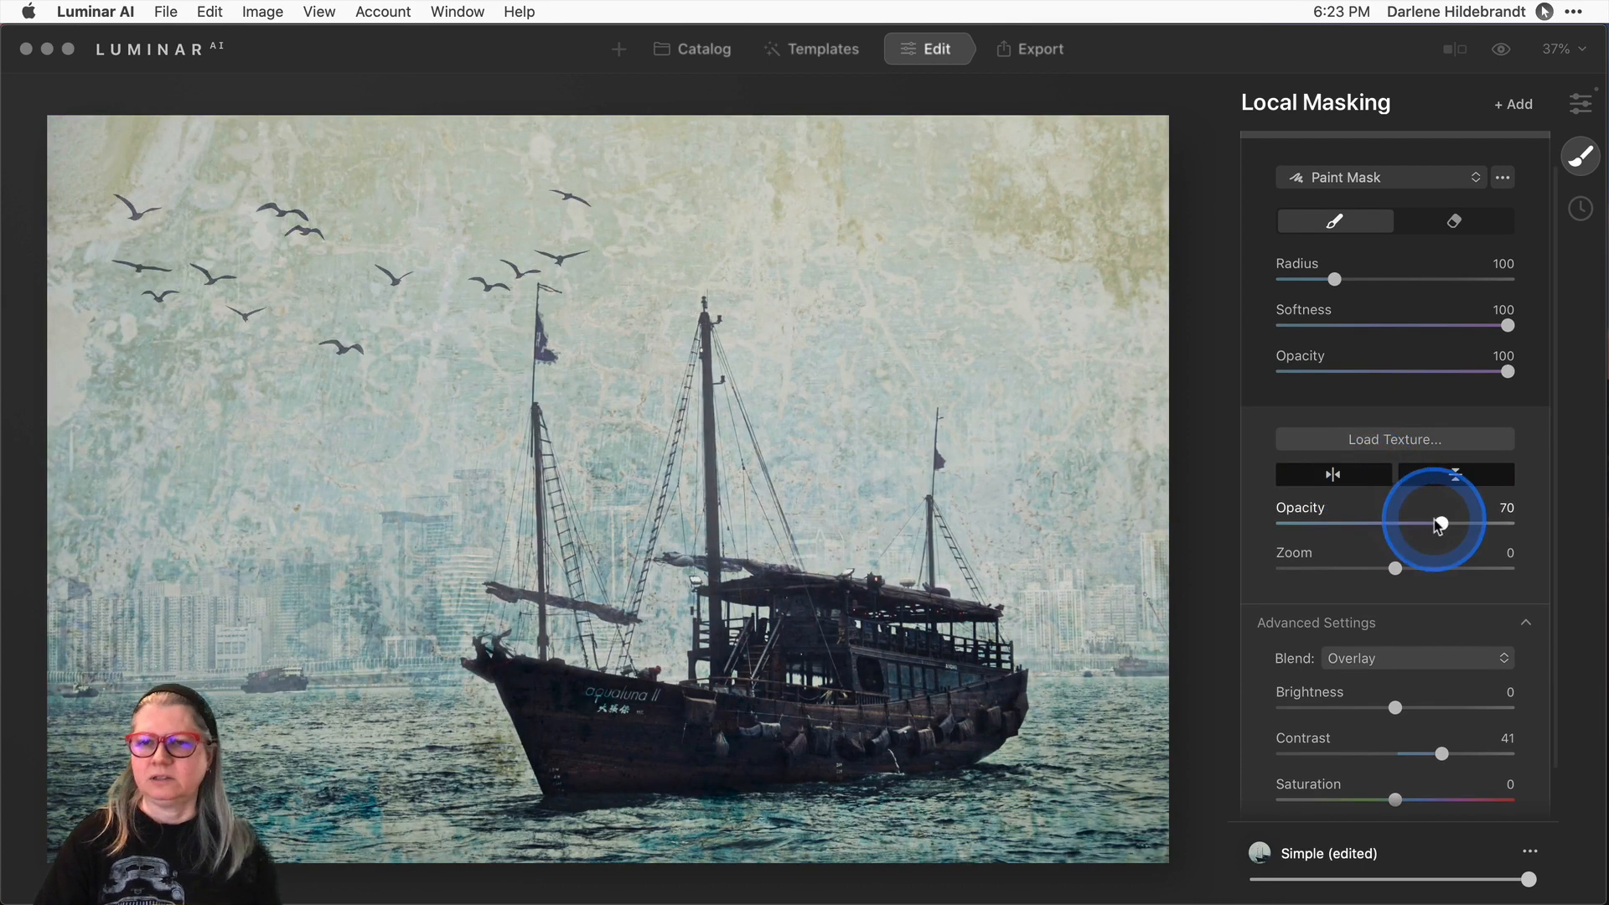
drag(1440, 524, 1406, 525)
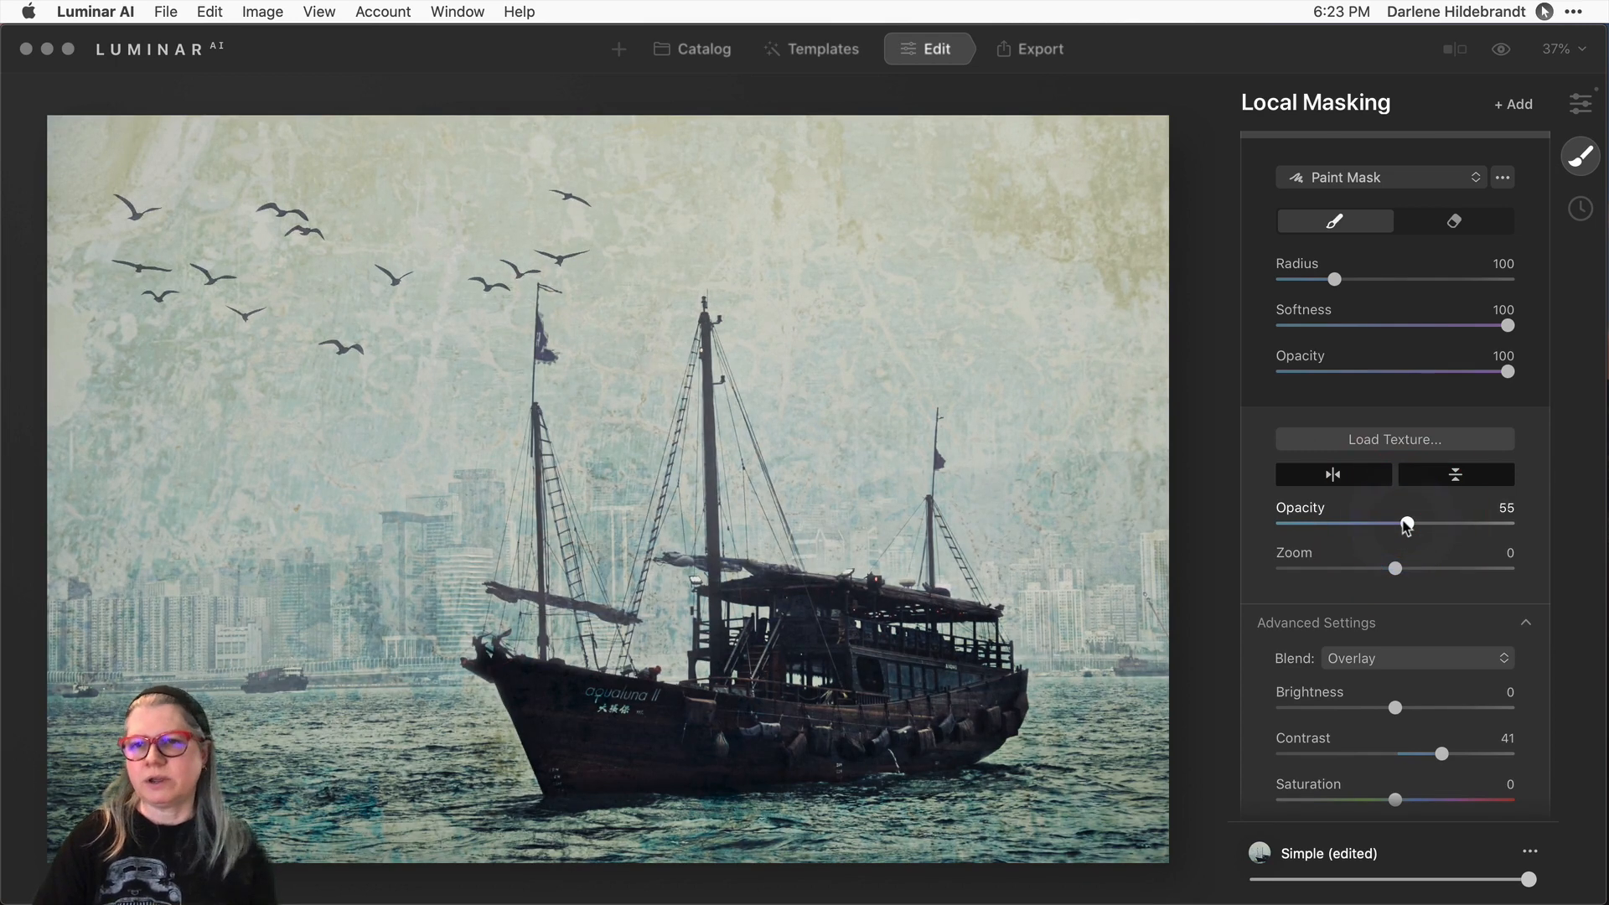
Erase the texture from the front of the boat's hull with the mask eraser at 50 Opacity and Radius 100.
scroll(1405, 521, up, 2)
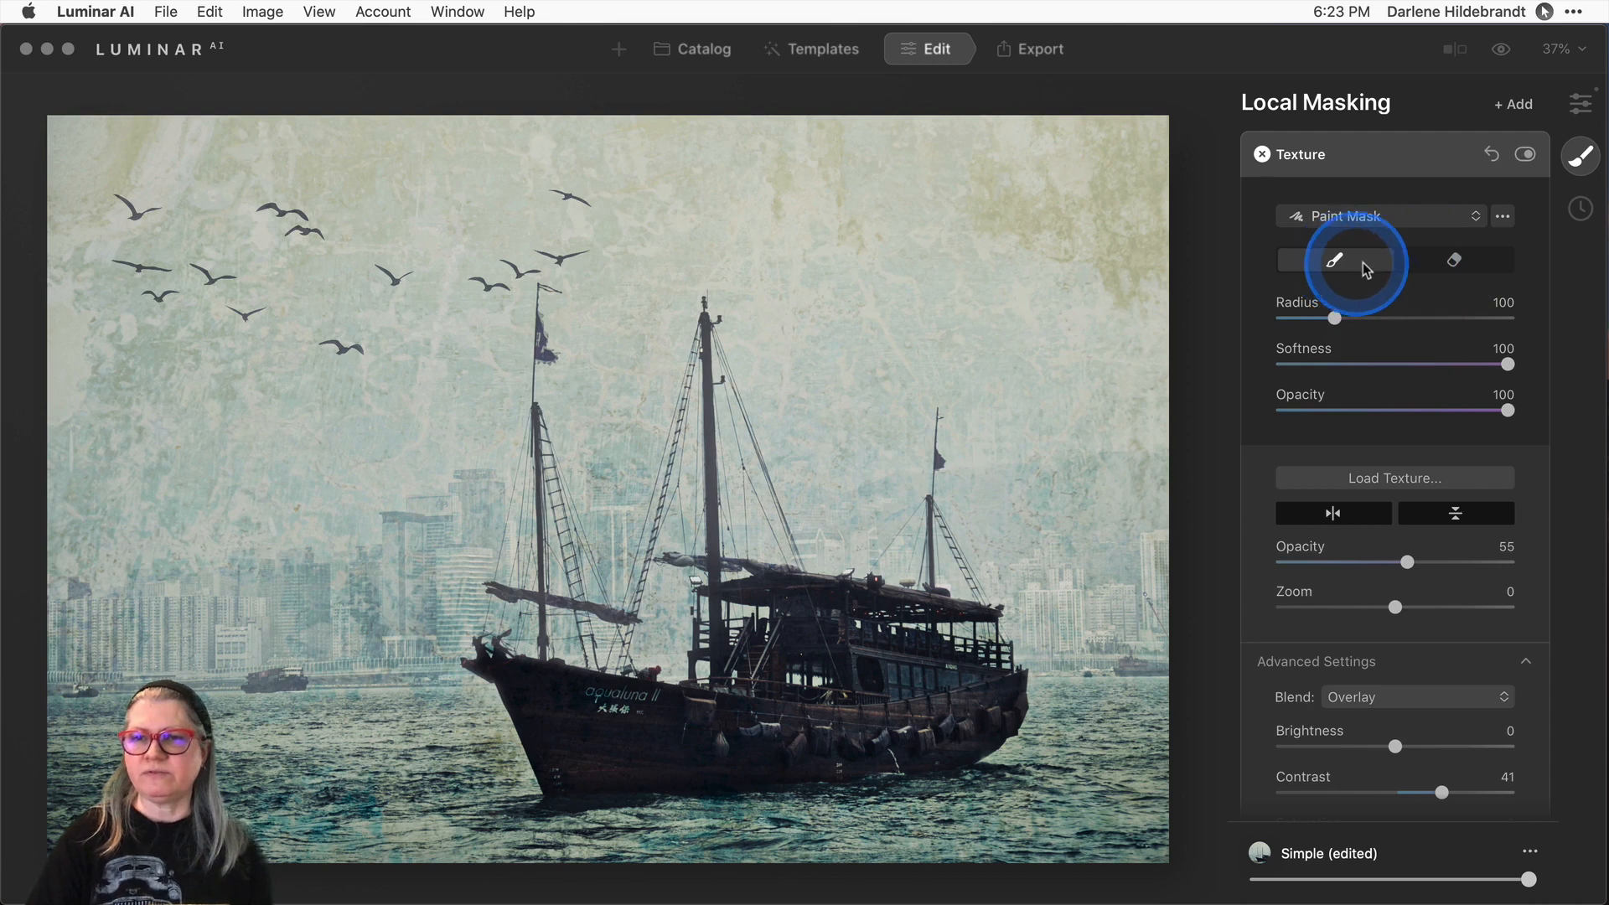
click(1441, 258)
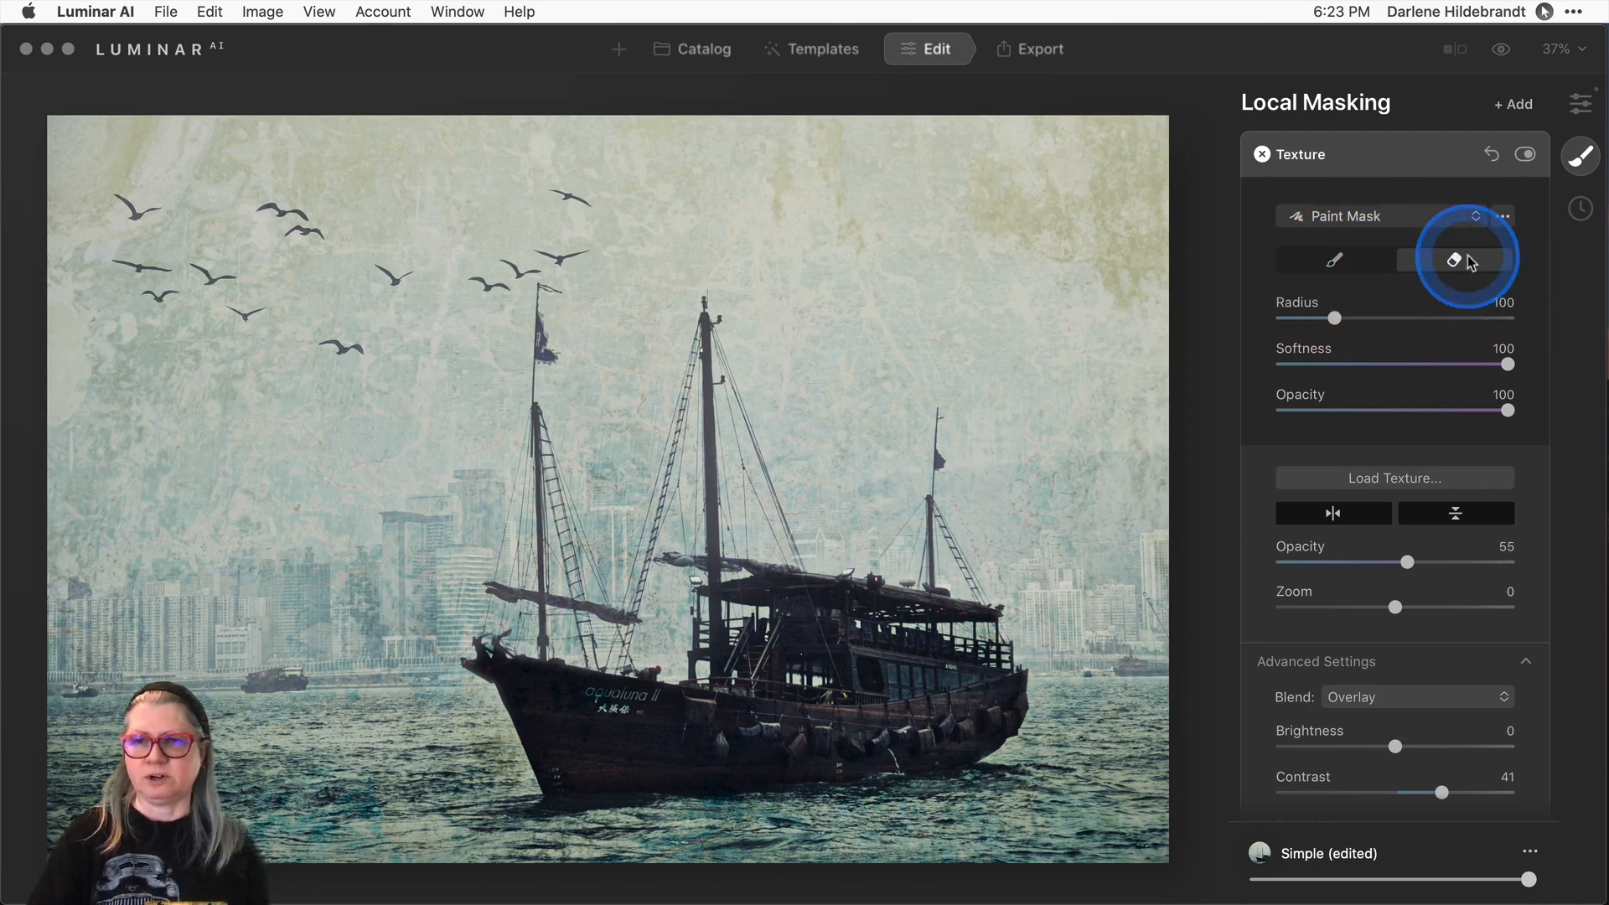
click(1395, 410)
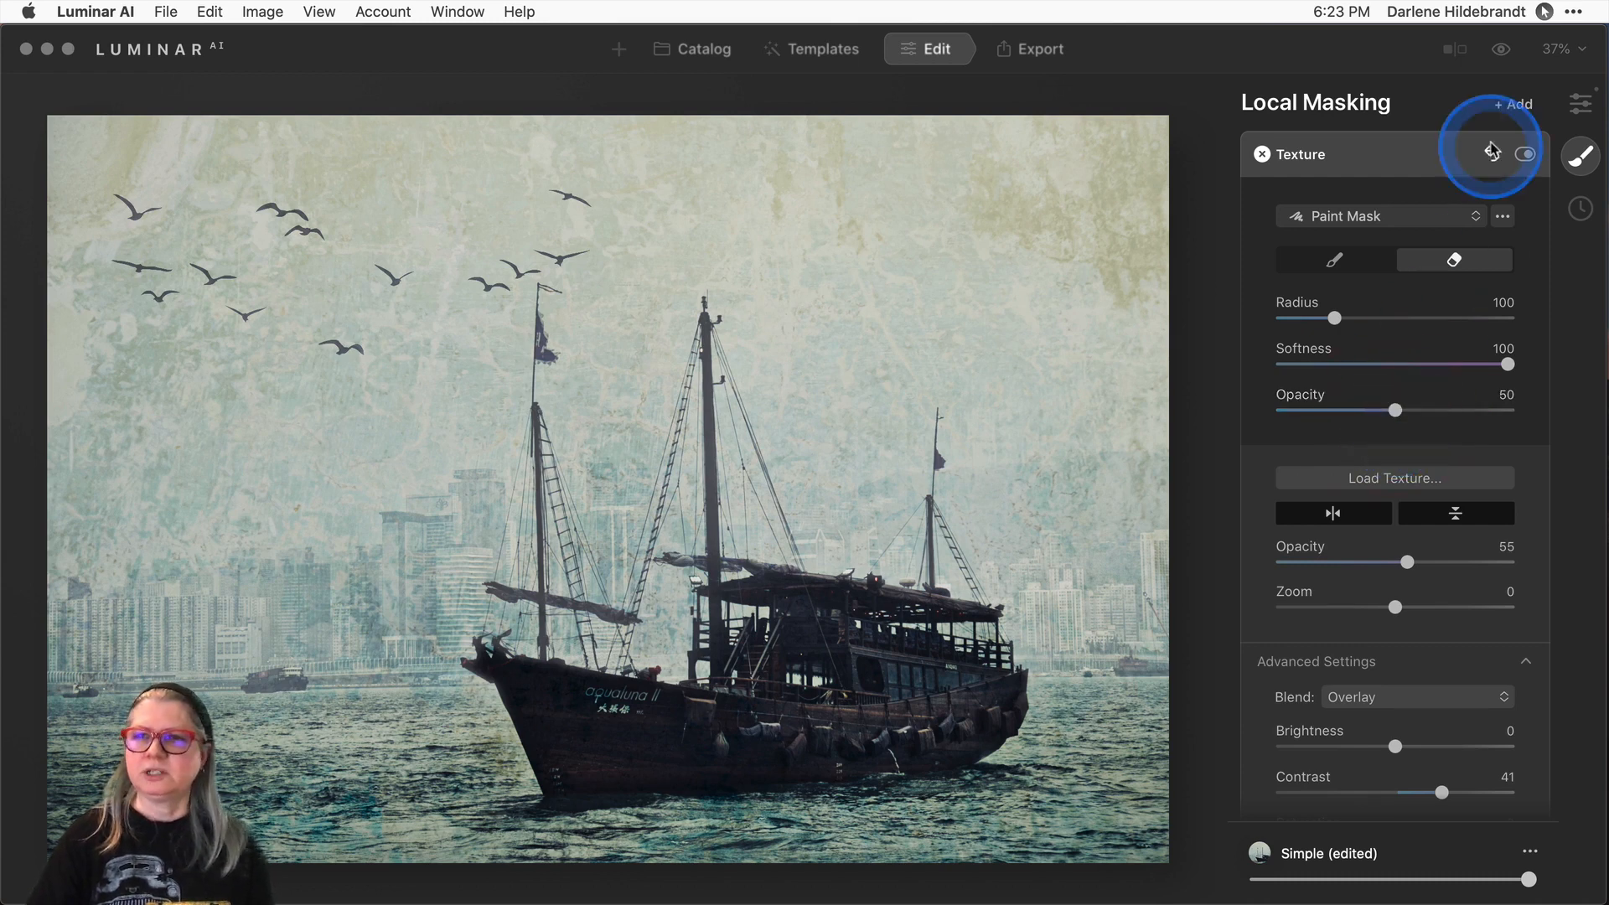
click(1556, 50)
click(1512, 135)
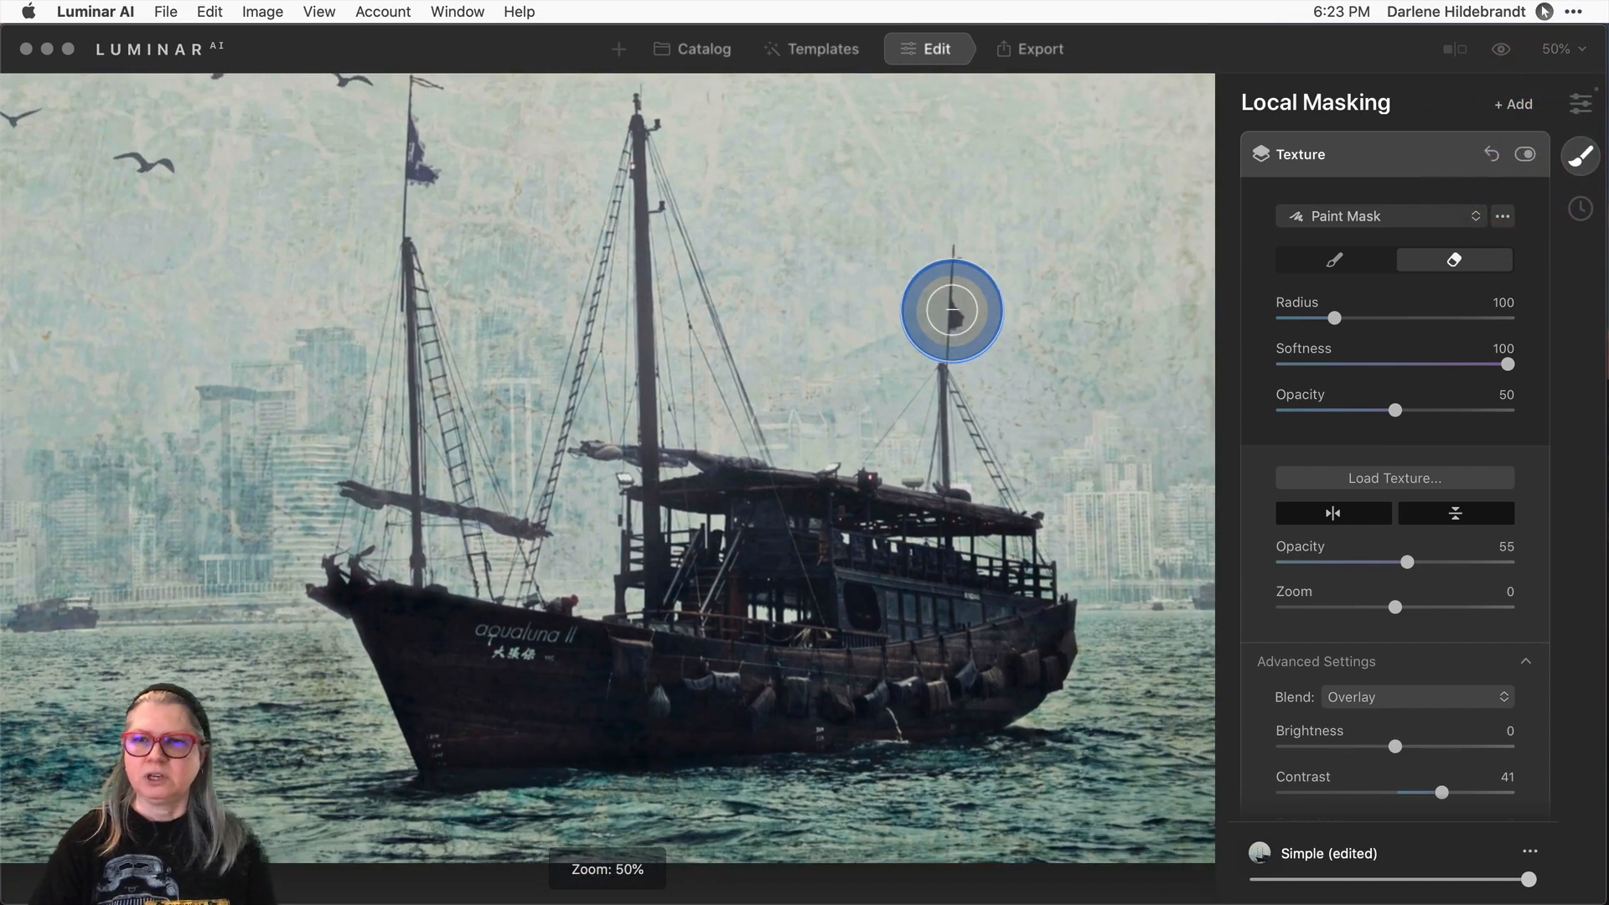
mouse_move(482, 677)
mouse_down()
mouse_move(679, 694)
mouse_move(533, 695)
mouse_move(473, 724)
mouse_move(791, 682)
mouse_move(725, 628)
mouse_move(712, 564)
mouse_move(690, 611)
mouse_move(663, 508)
mouse_move(690, 463)
mouse_move(796, 518)
mouse_move(758, 527)
mouse_move(855, 522)
mouse_move(894, 557)
mouse_move(847, 659)
mouse_move(908, 672)
mouse_move(1020, 645)
mouse_move(993, 683)
mouse_move(531, 693)
mouse_move(487, 704)
mouse_move(468, 732)
mouse_move(430, 632)
mouse_up()
Reduce the eraser Radius to 52 and remove the texture from the bow, hull and cabin of the boat.
key(bracketleft)
key(bracketleft)
key(bracketleft)
key(bracketleft)
key(bracketleft)
key(bracketleft)
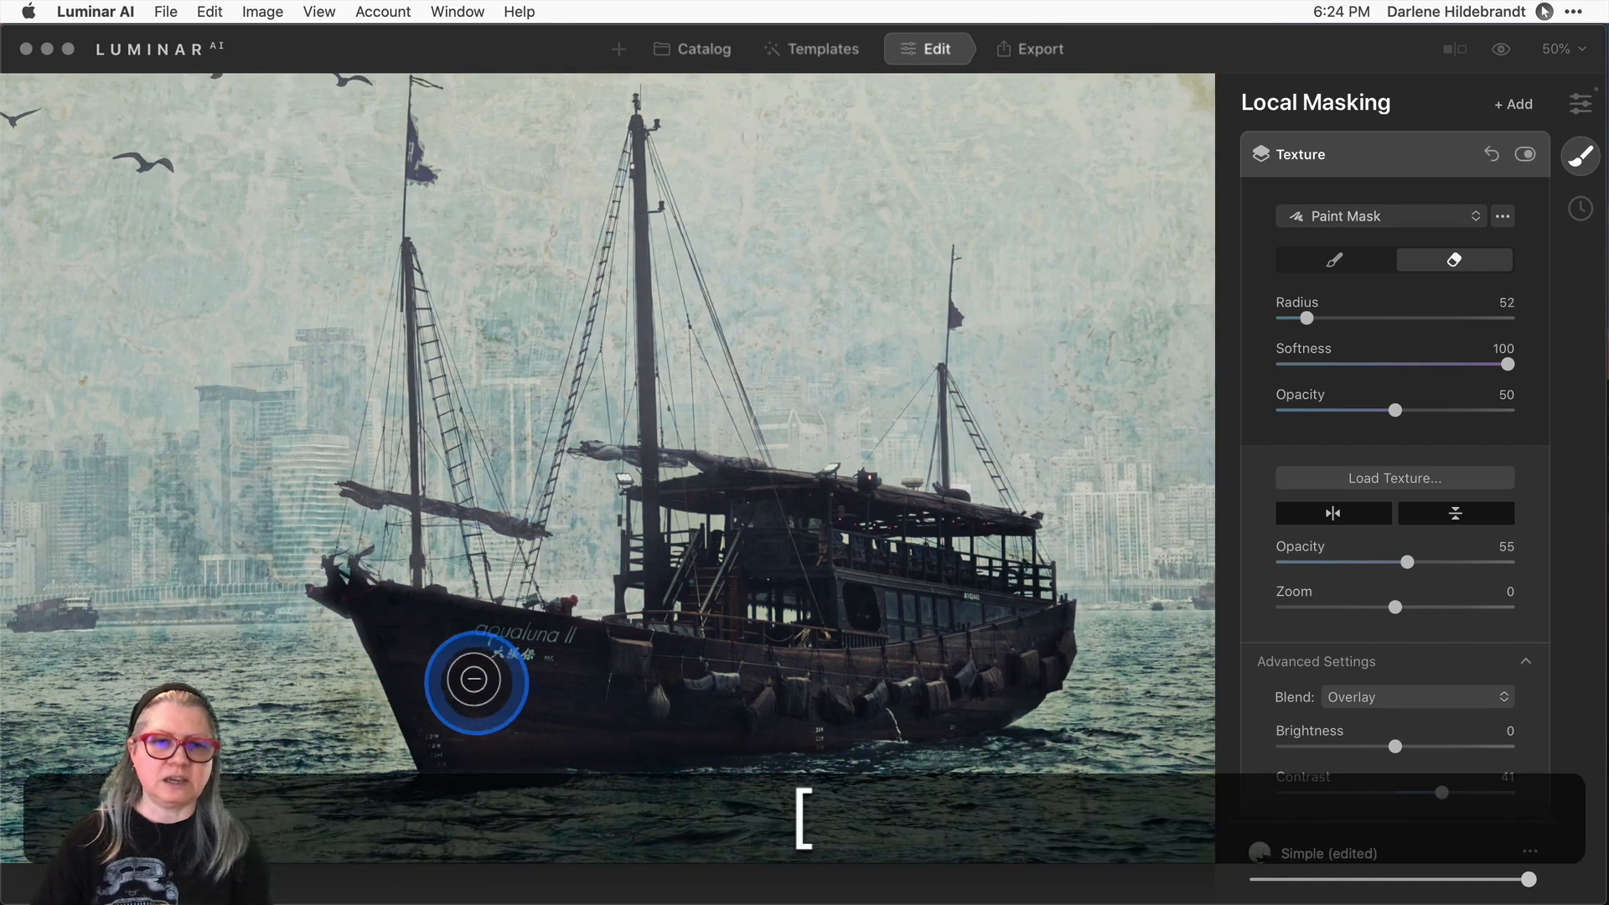
key(bracketright)
key(bracketright)
mouse_move(446, 662)
mouse_down()
mouse_move(388, 612)
mouse_move(520, 646)
mouse_move(502, 718)
mouse_move(424, 675)
mouse_move(413, 711)
mouse_move(616, 713)
mouse_move(539, 668)
mouse_move(438, 718)
mouse_up()
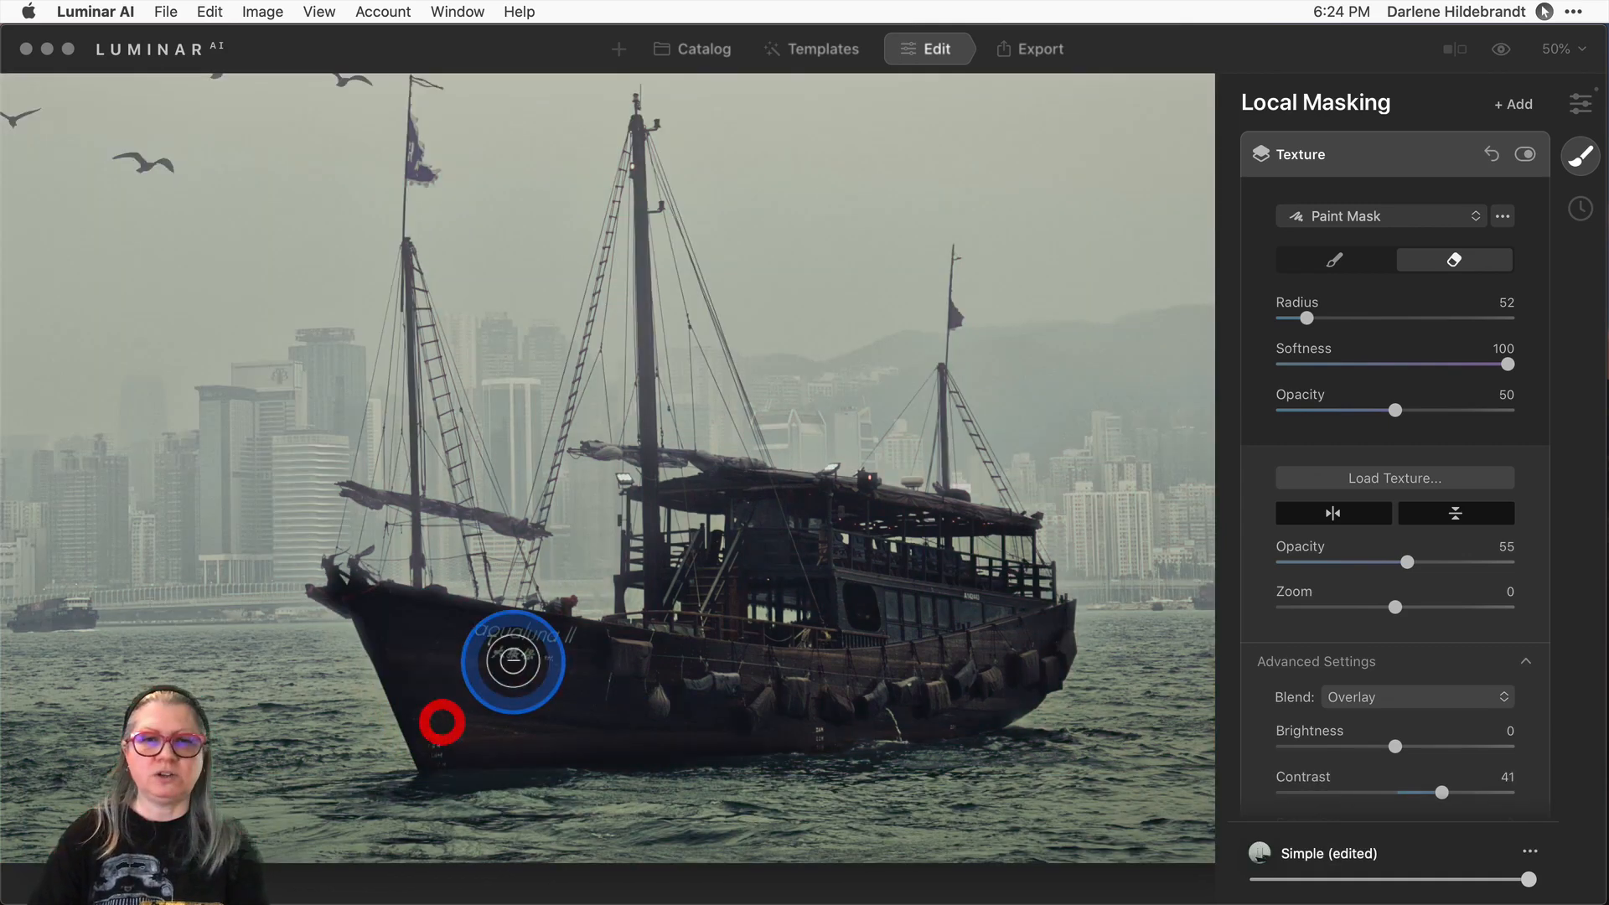
mouse_move(667, 690)
mouse_down()
mouse_move(805, 693)
mouse_move(1035, 655)
mouse_move(972, 704)
mouse_move(928, 708)
mouse_move(1000, 630)
mouse_move(870, 577)
mouse_move(756, 561)
mouse_move(788, 505)
mouse_move(844, 514)
mouse_move(706, 493)
mouse_move(754, 503)
mouse_up()
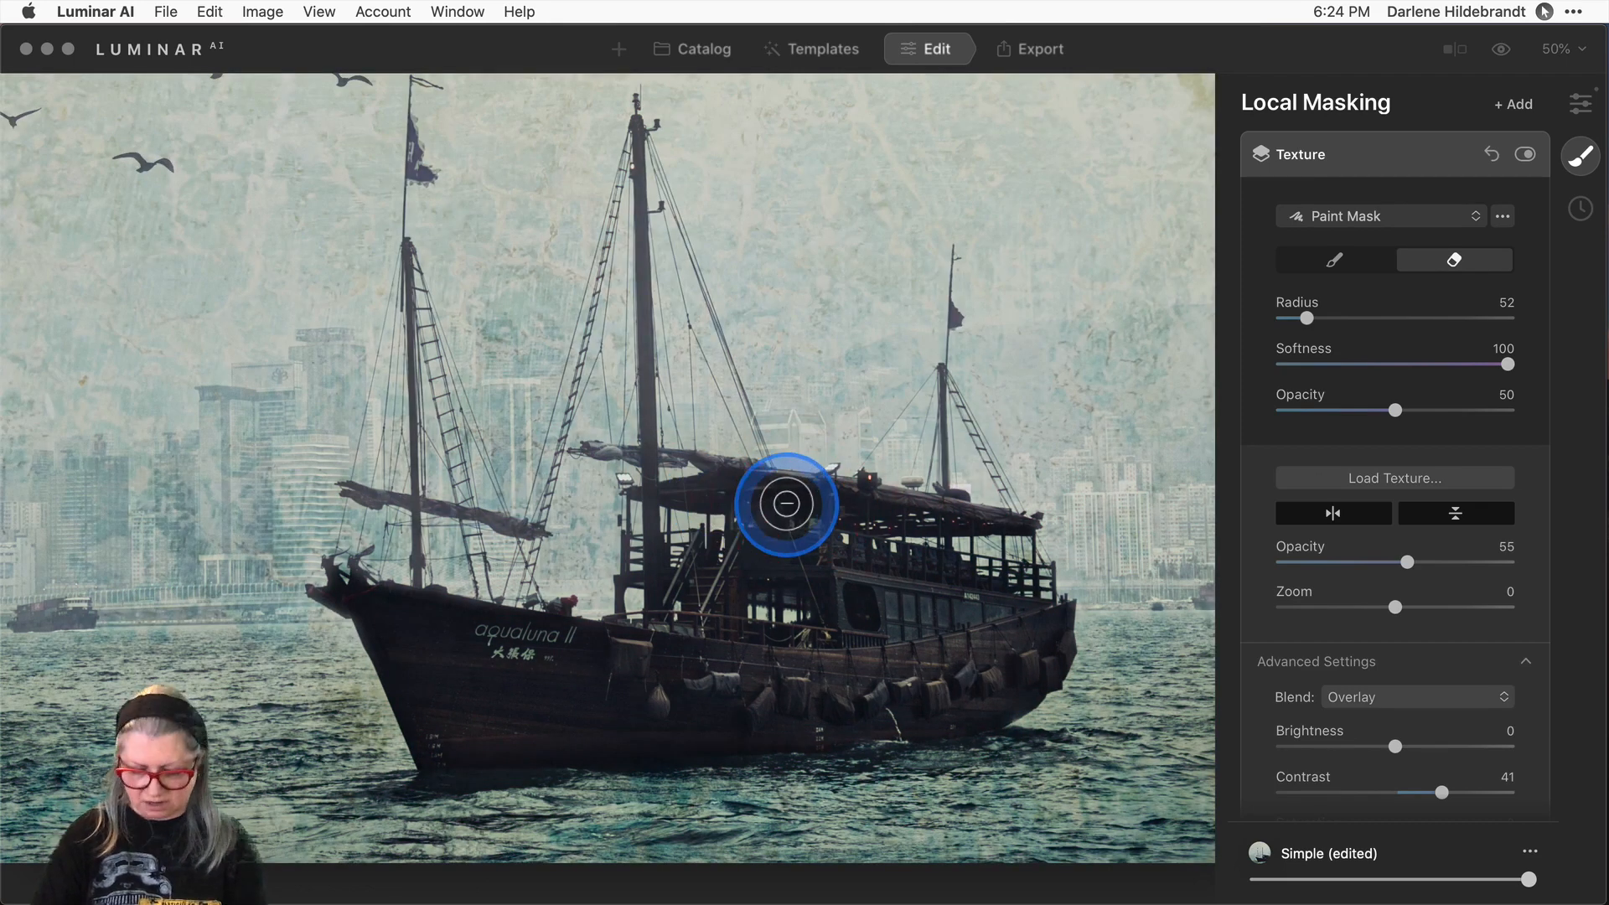
Reduce the eraser Radius to 34 and remove the texture along the boat's cabin roof and down to the hull.
key(bracketleft)
key(bracketleft)
key(bracketleft)
key(bracketleft)
key(bracketright)
key(bracketright)
key(bracketright)
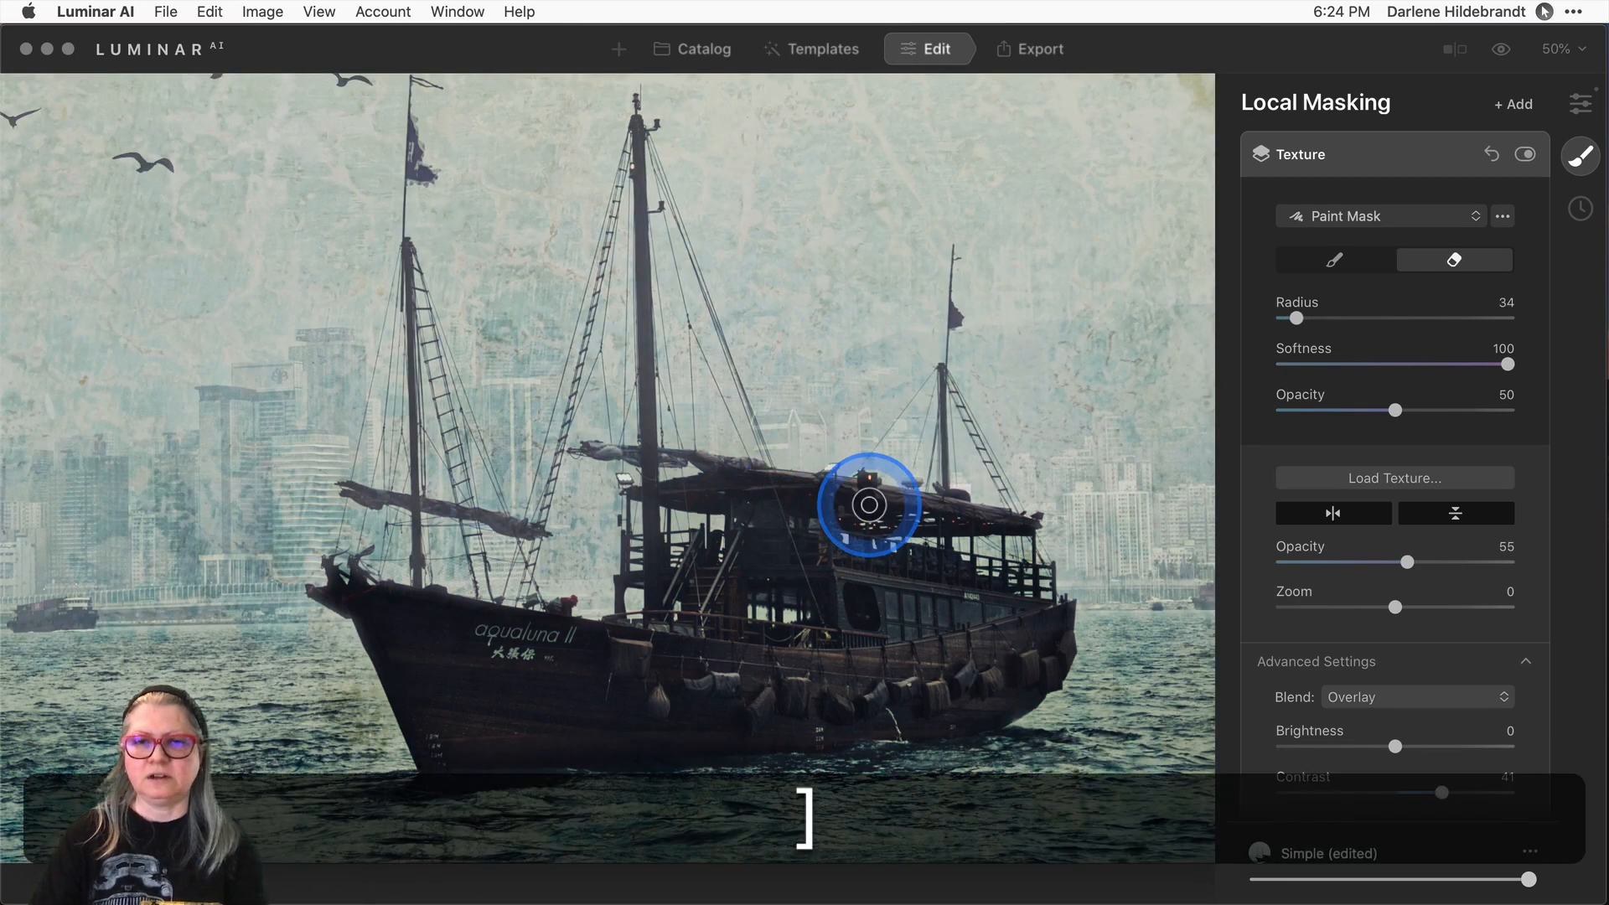
mouse_move(865, 503)
mouse_down()
mouse_move(999, 515)
mouse_move(828, 508)
mouse_move(921, 561)
mouse_move(1032, 590)
mouse_move(1040, 638)
mouse_move(852, 682)
mouse_up()
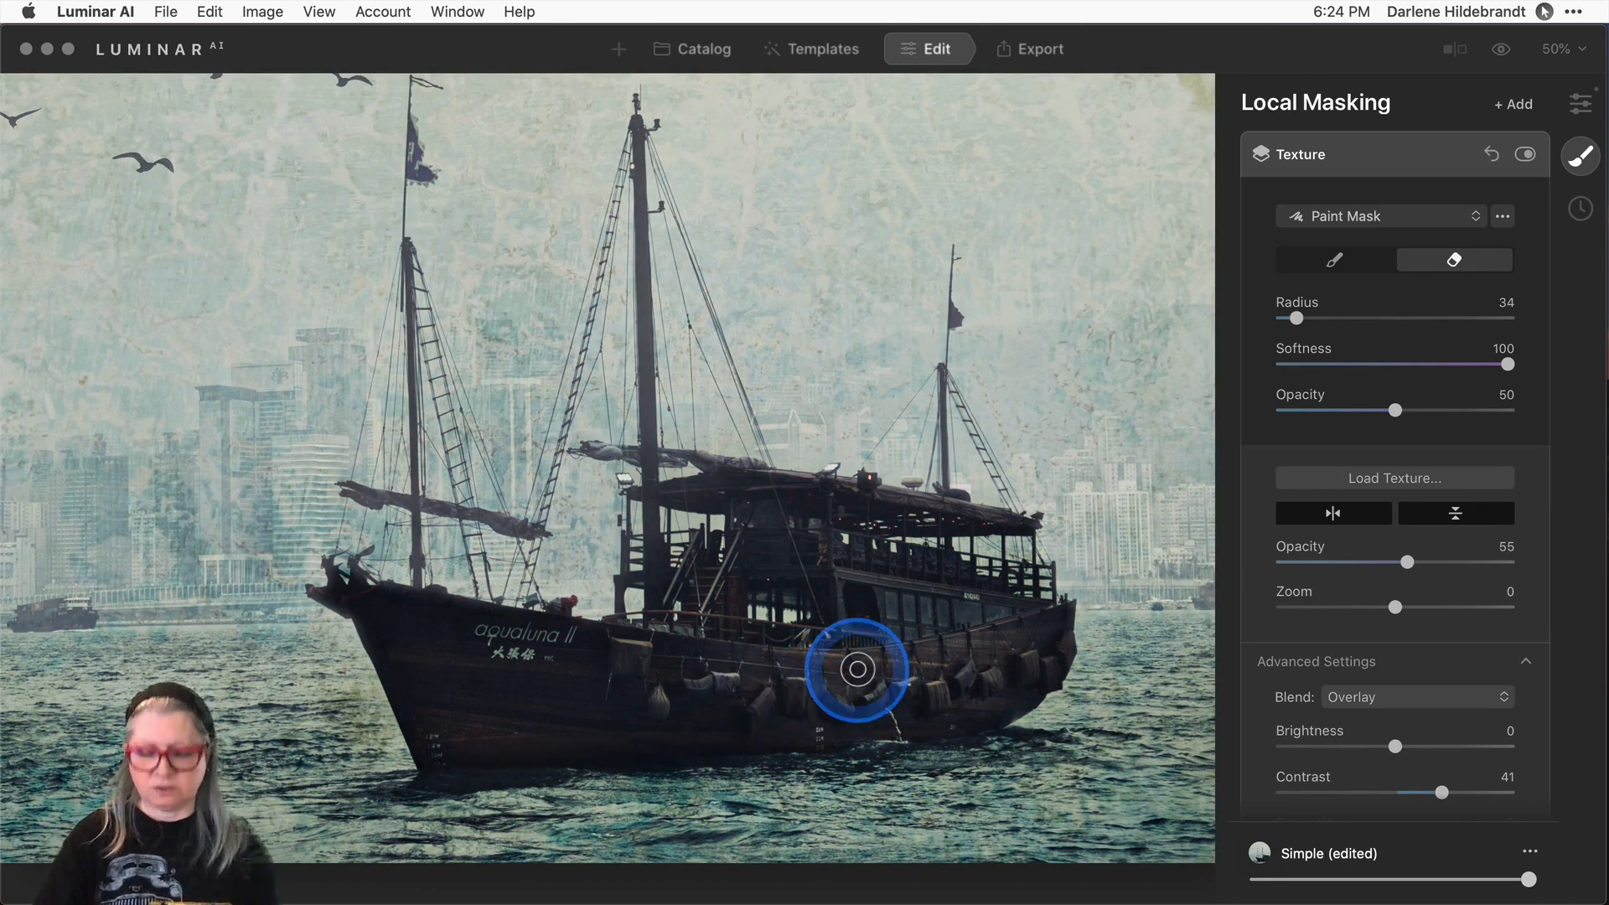
Enlarge the eraser Radius to 106 and go over the whole boat hull again to fade the texture further.
key(bracketright)
key(bracketright)
key(bracketright)
key(bracketright)
key(bracketright)
key(bracketright)
key(bracketright)
key(bracketright)
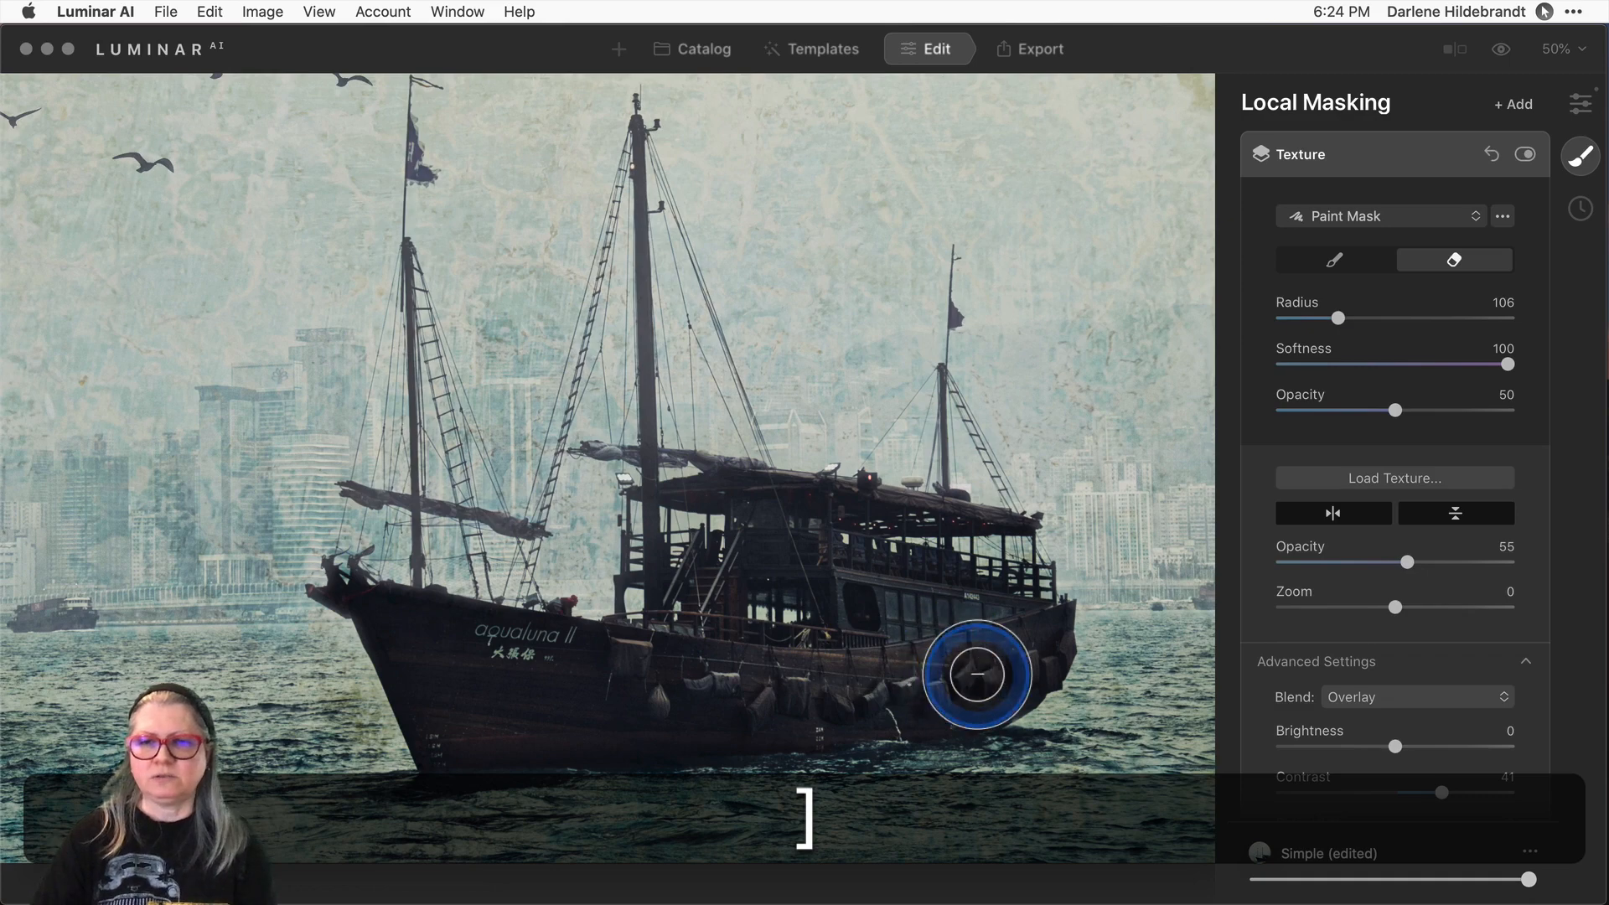
mouse_move(471, 646)
mouse_down()
mouse_move(421, 732)
mouse_move(365, 635)
mouse_move(408, 755)
mouse_move(349, 595)
mouse_move(375, 731)
mouse_move(403, 760)
mouse_move(618, 761)
mouse_up()
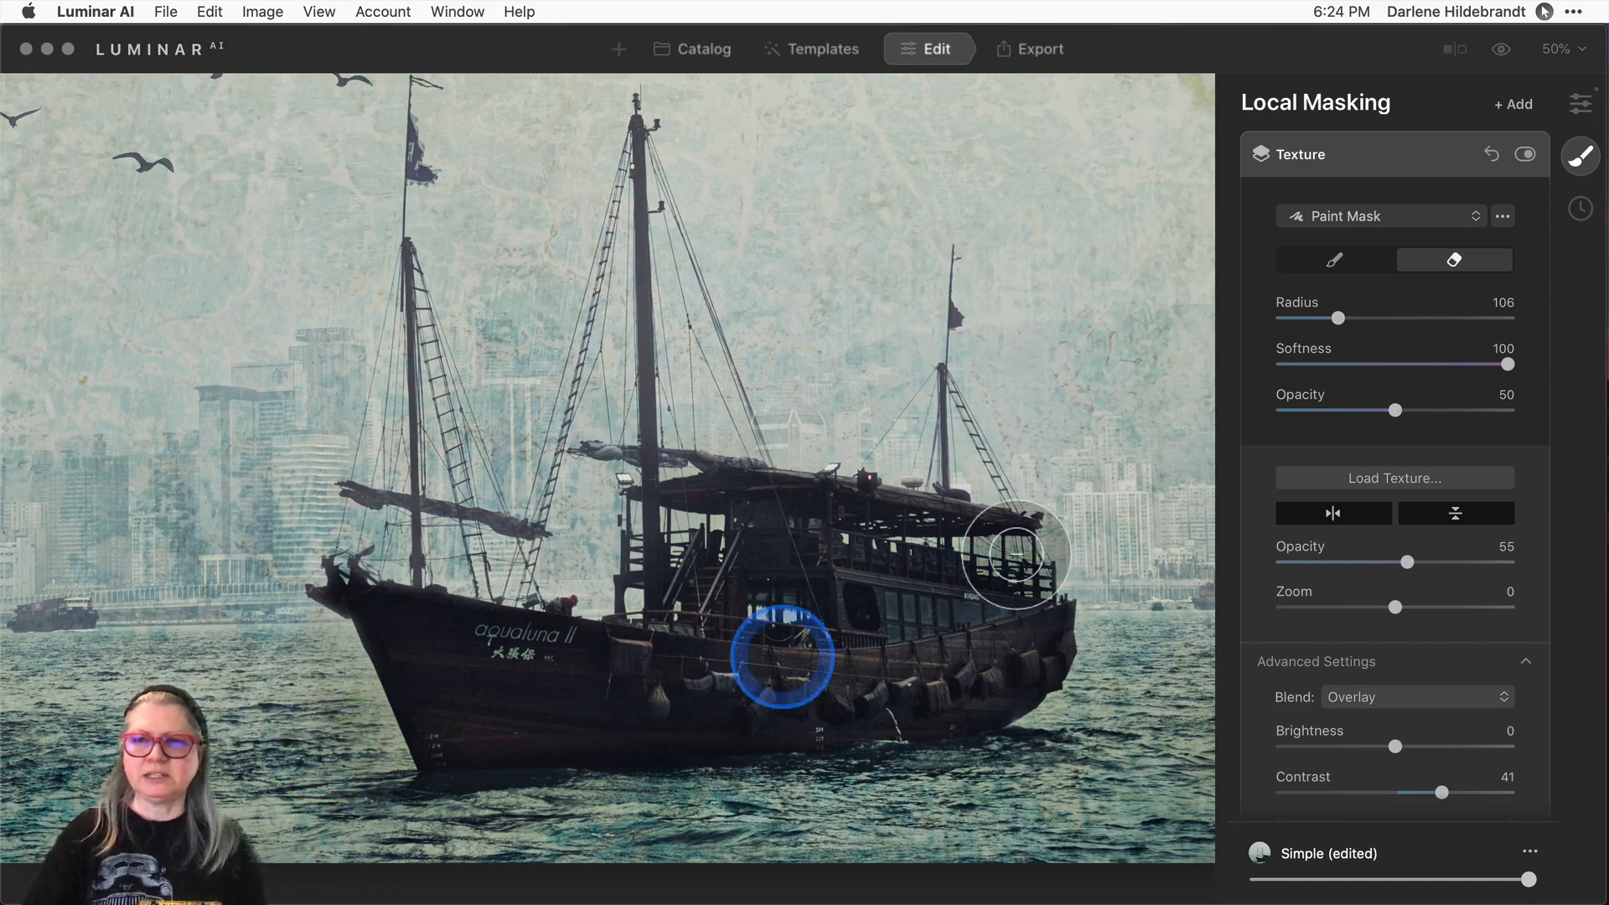
Paint the texture back around the outside of the bow and stern at 50 Opacity, reducing the brush Radius to 70.
click(1334, 260)
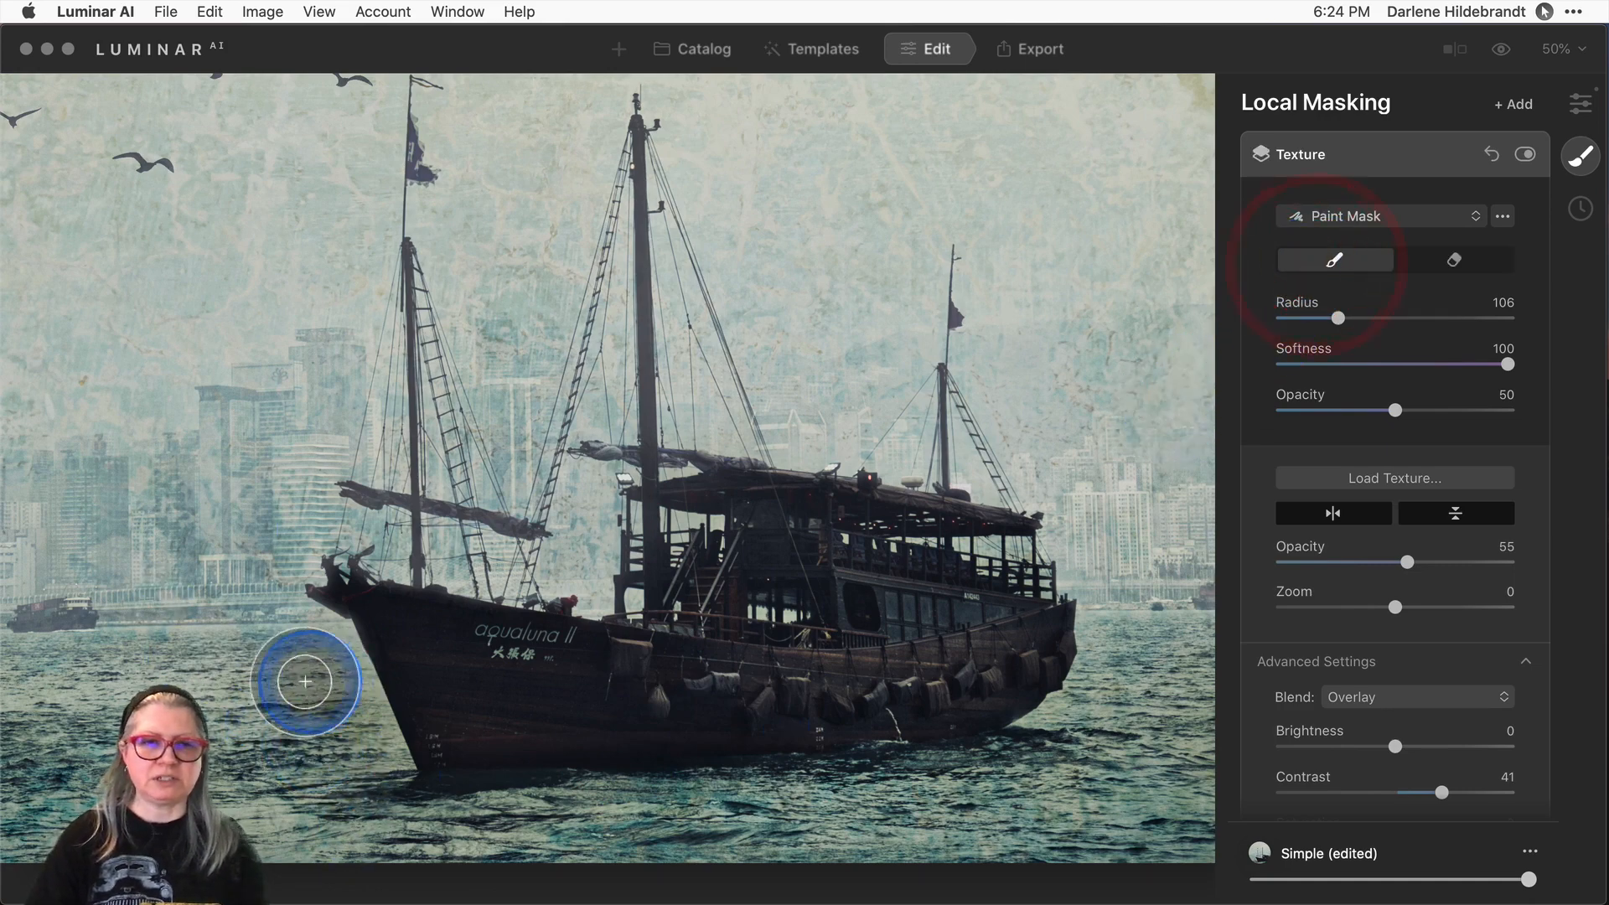
mouse_move(305, 675)
mouse_down()
mouse_move(350, 769)
mouse_move(301, 659)
mouse_move(305, 628)
mouse_move(392, 787)
mouse_move(343, 663)
mouse_move(282, 611)
mouse_move(288, 659)
mouse_move(364, 772)
mouse_move(434, 805)
mouse_move(698, 800)
mouse_move(446, 796)
mouse_move(360, 770)
mouse_move(298, 640)
mouse_up()
key([)
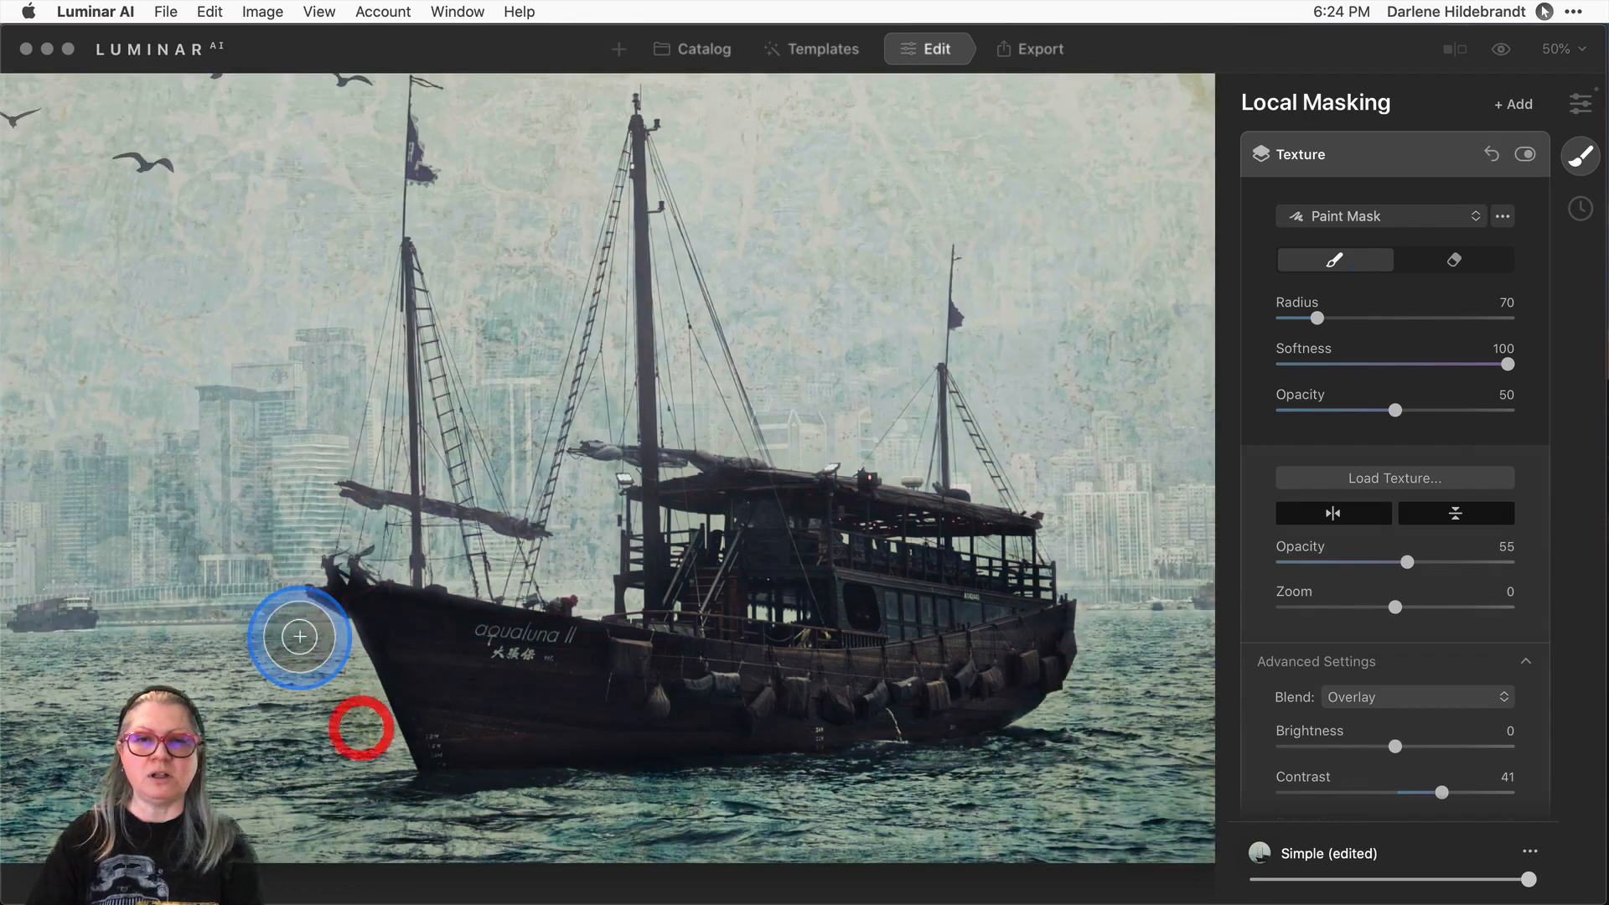
mouse_move(1038, 747)
mouse_down()
mouse_move(1070, 729)
mouse_move(1111, 624)
mouse_move(1106, 550)
mouse_up()
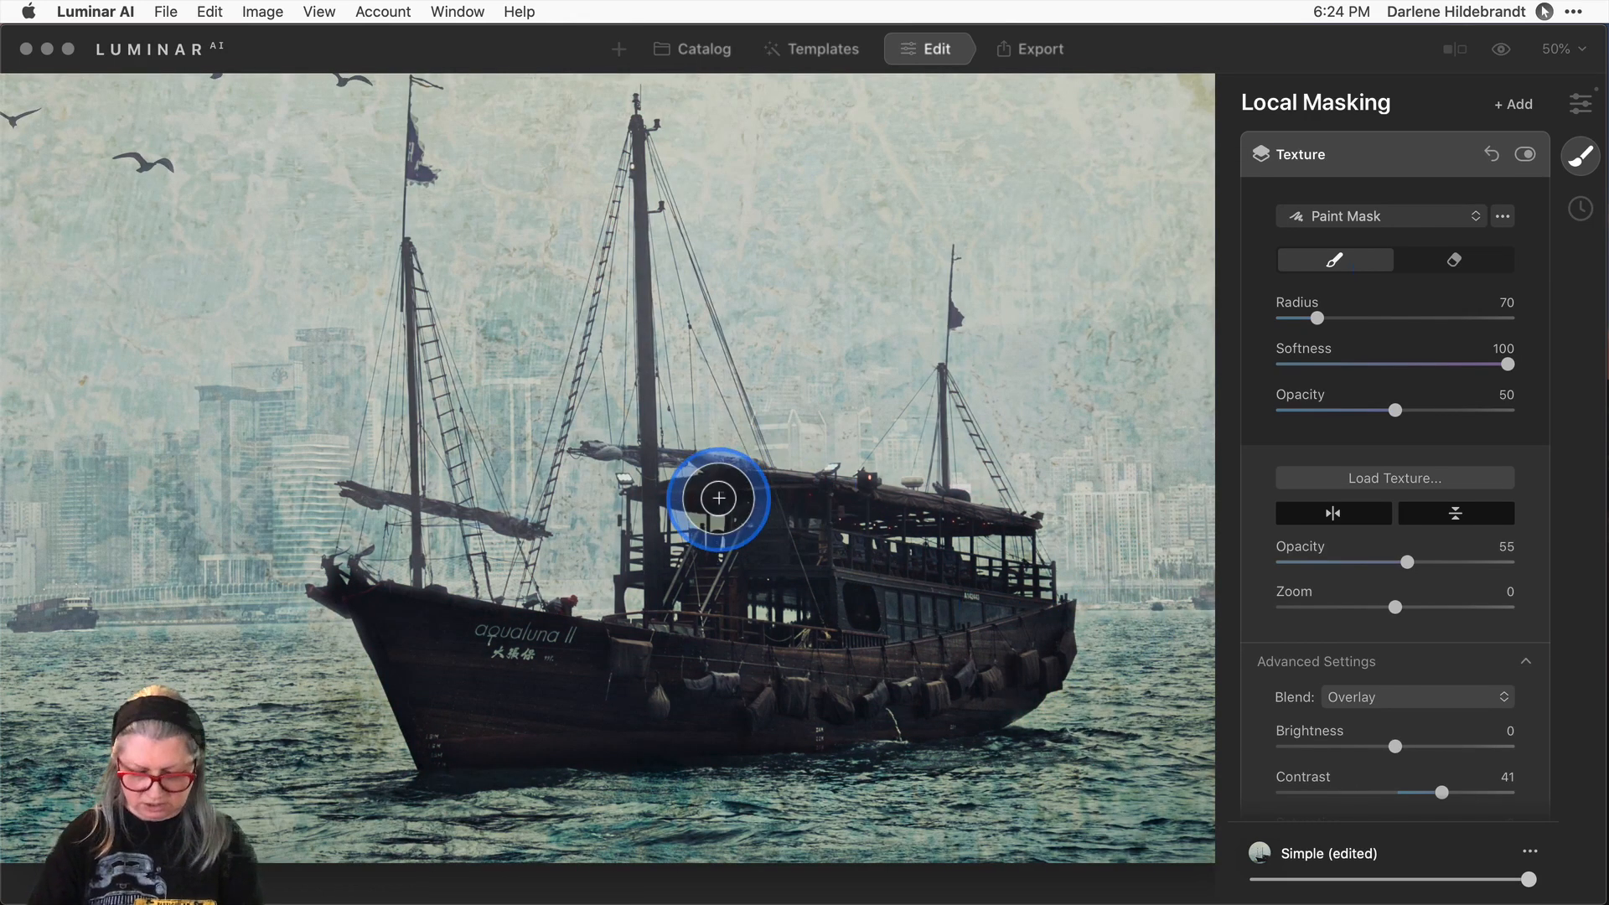
Reduce the brush Radius to 34, touch up the texture at the front of the boat's cabin, and collapse the Texture settings.
key(bracketleft)
key(bracketleft)
key(bracketleft)
mouse_move(671, 521)
mouse_down()
mouse_move(693, 525)
mouse_move(671, 523)
mouse_up()
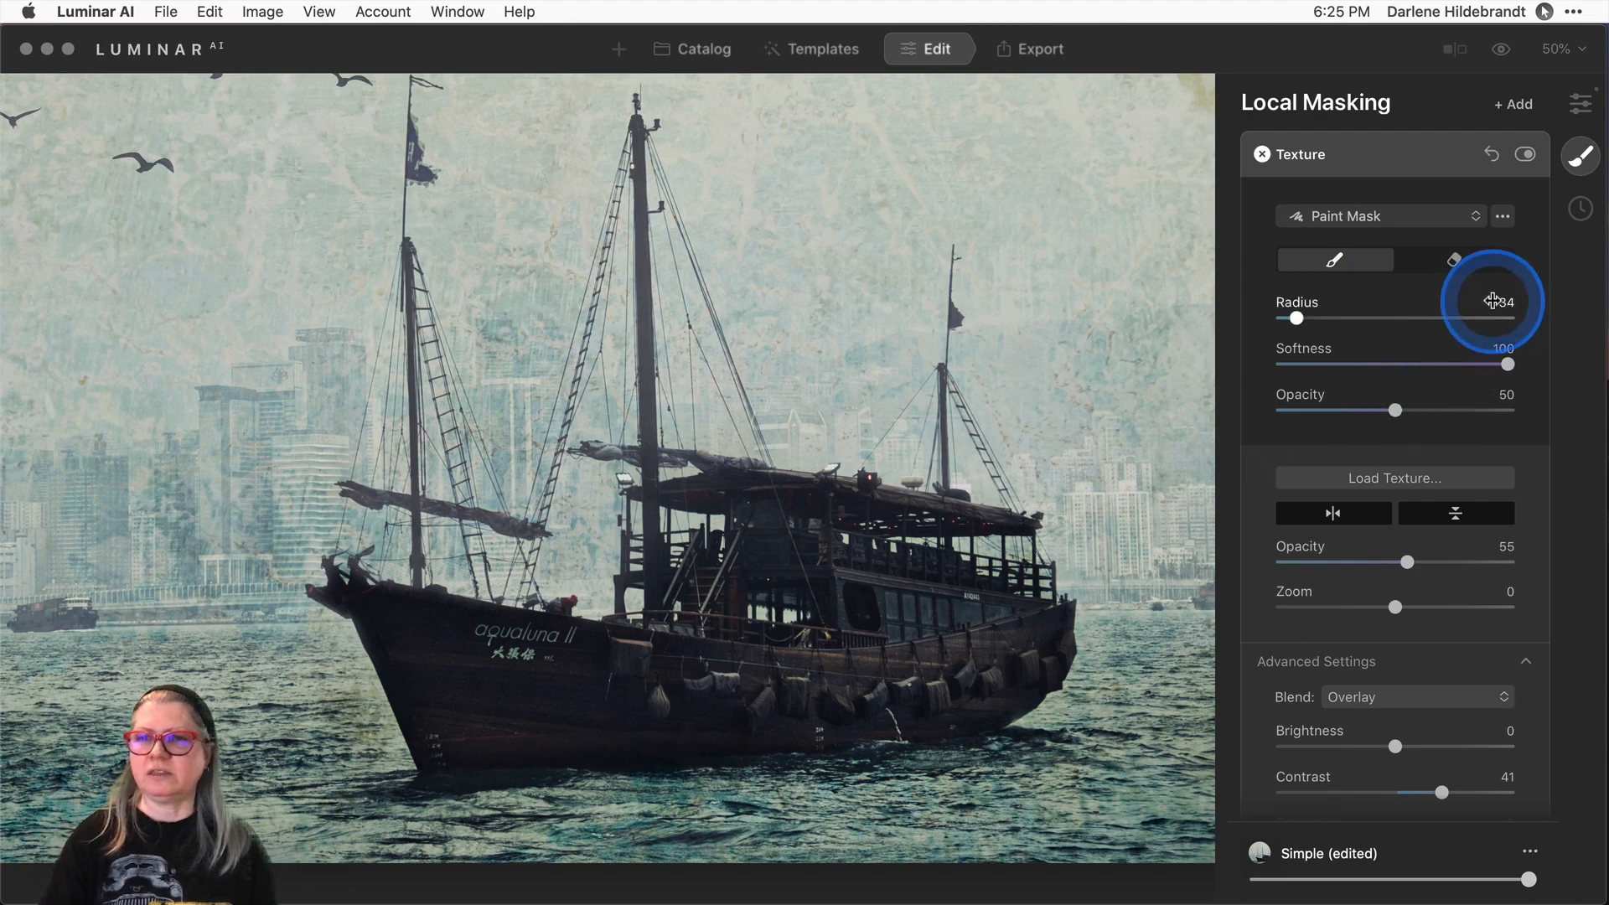
click(1394, 155)
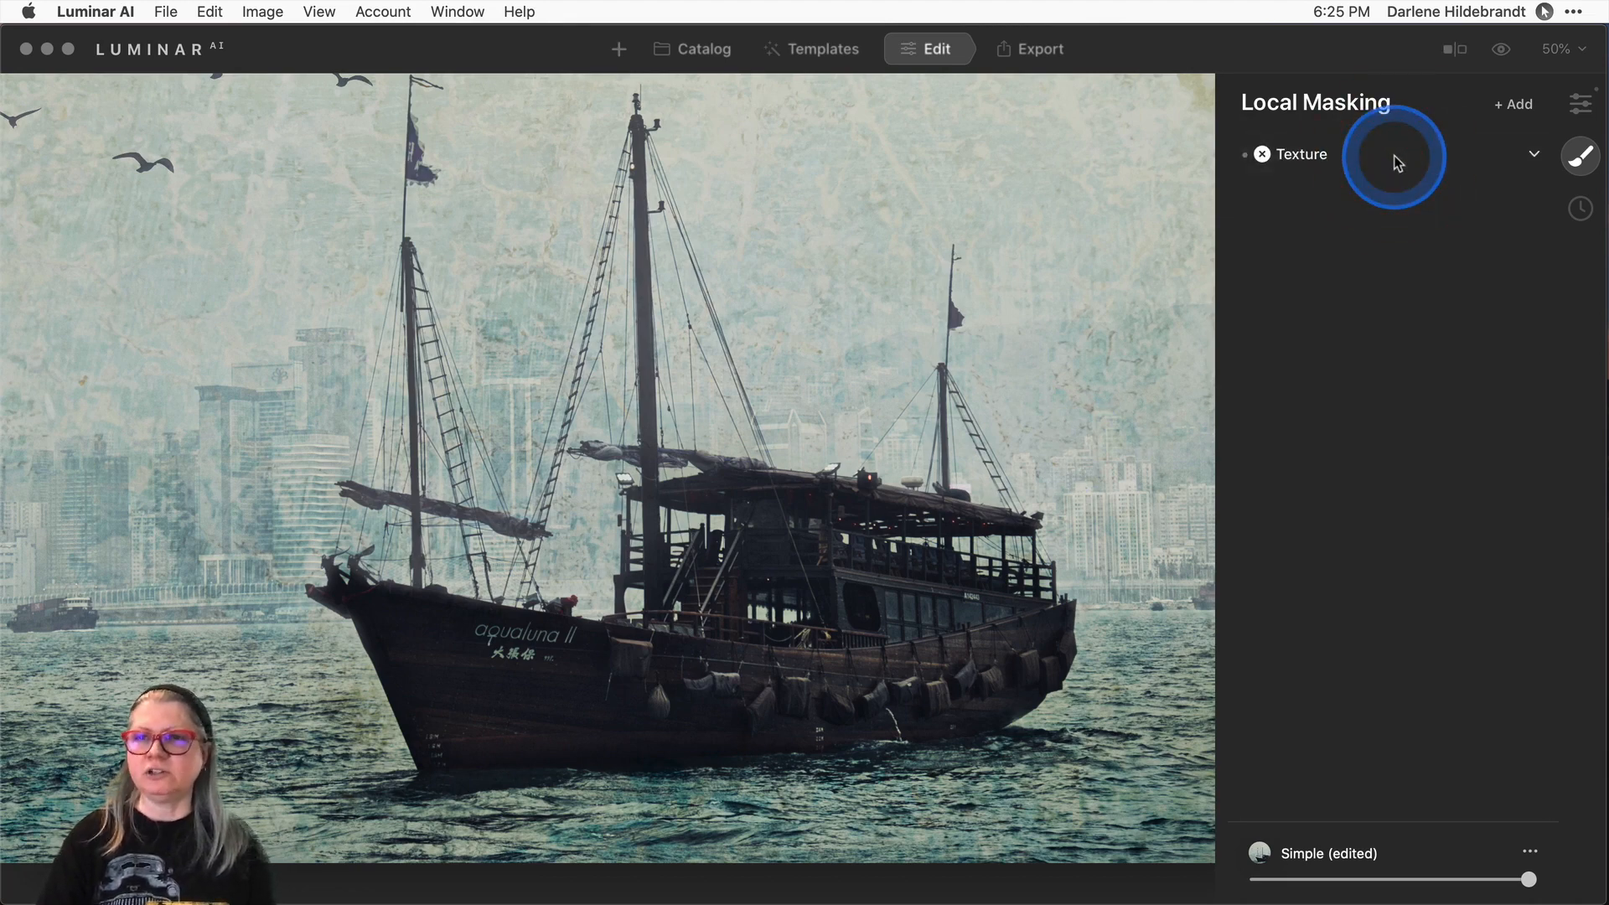
Fit the whole boat photo in view and review its edit History before returning to the editing tools.
click(868, 216)
click(1582, 105)
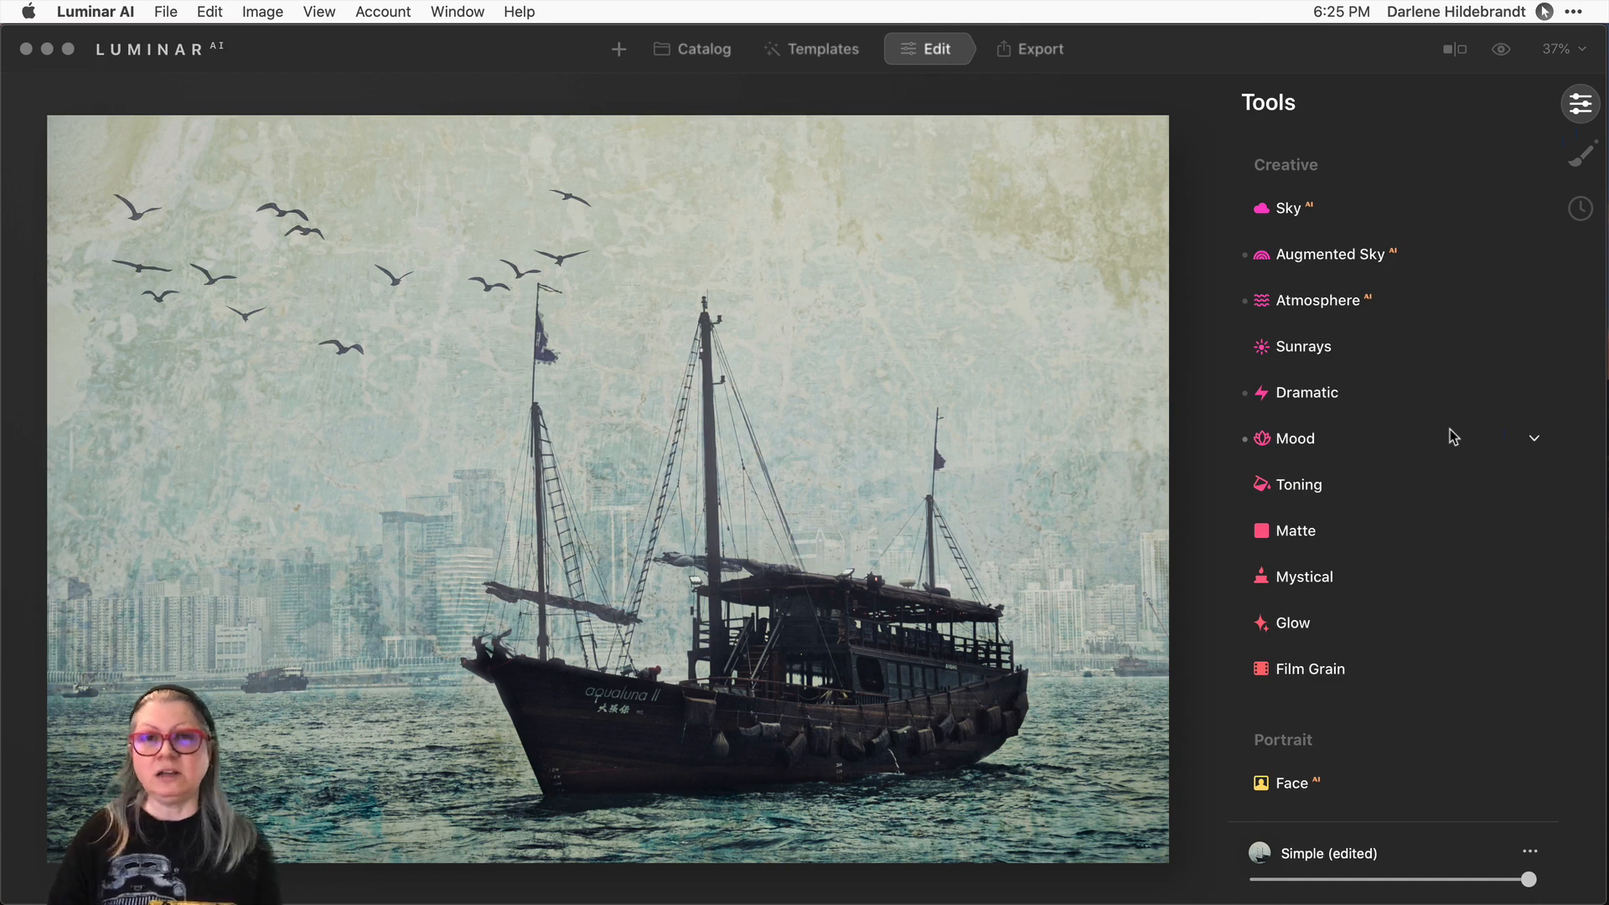
click(1579, 210)
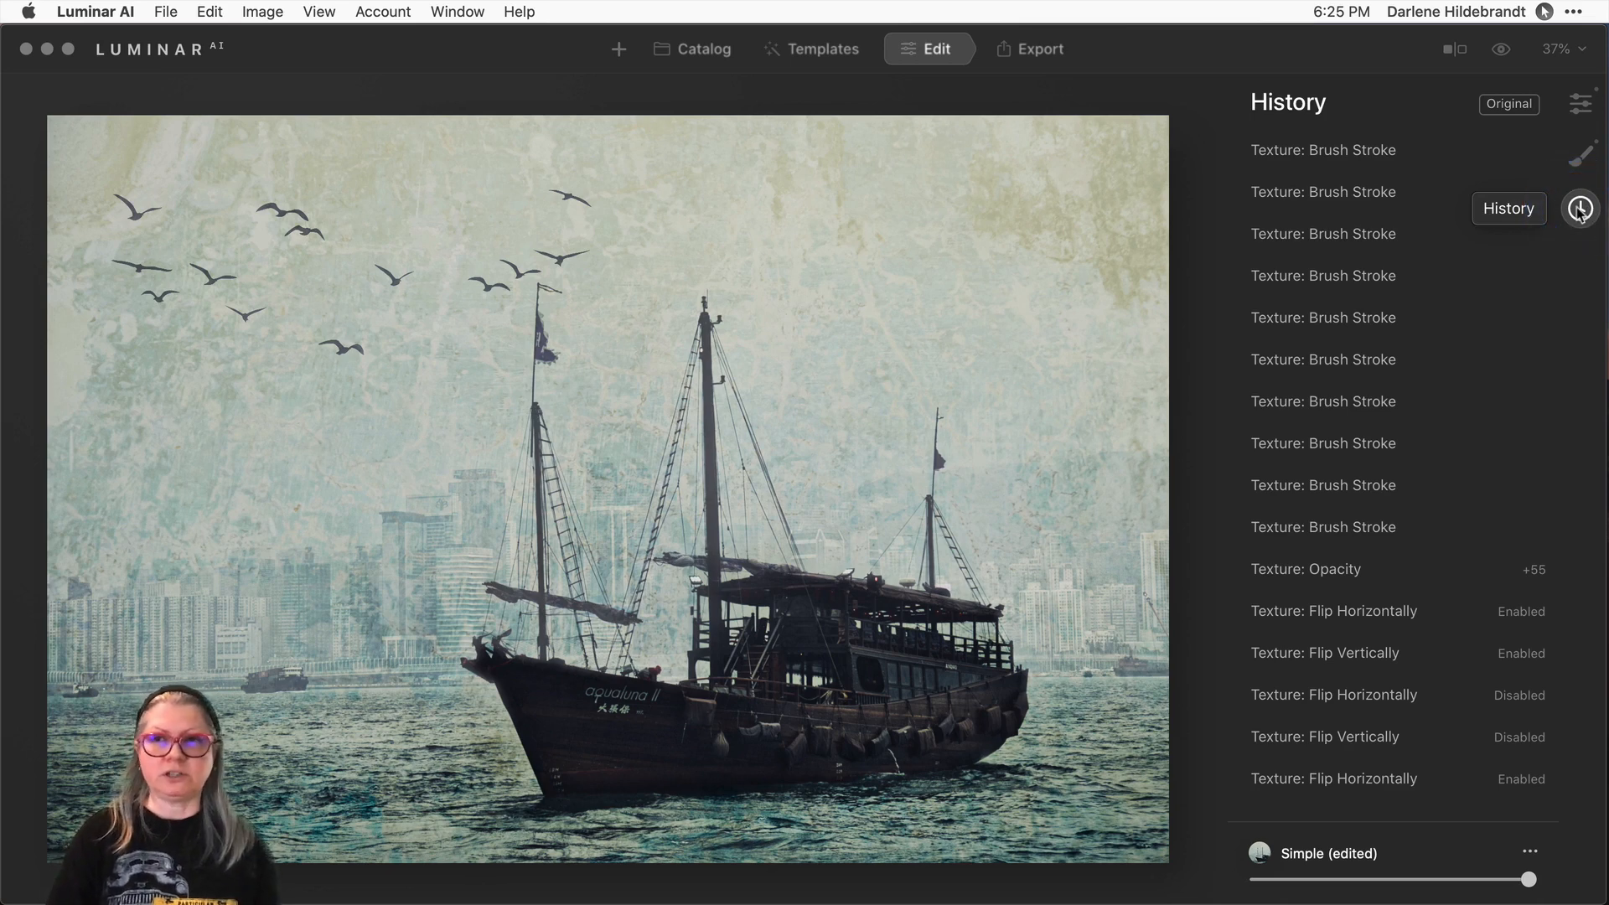
click(1580, 104)
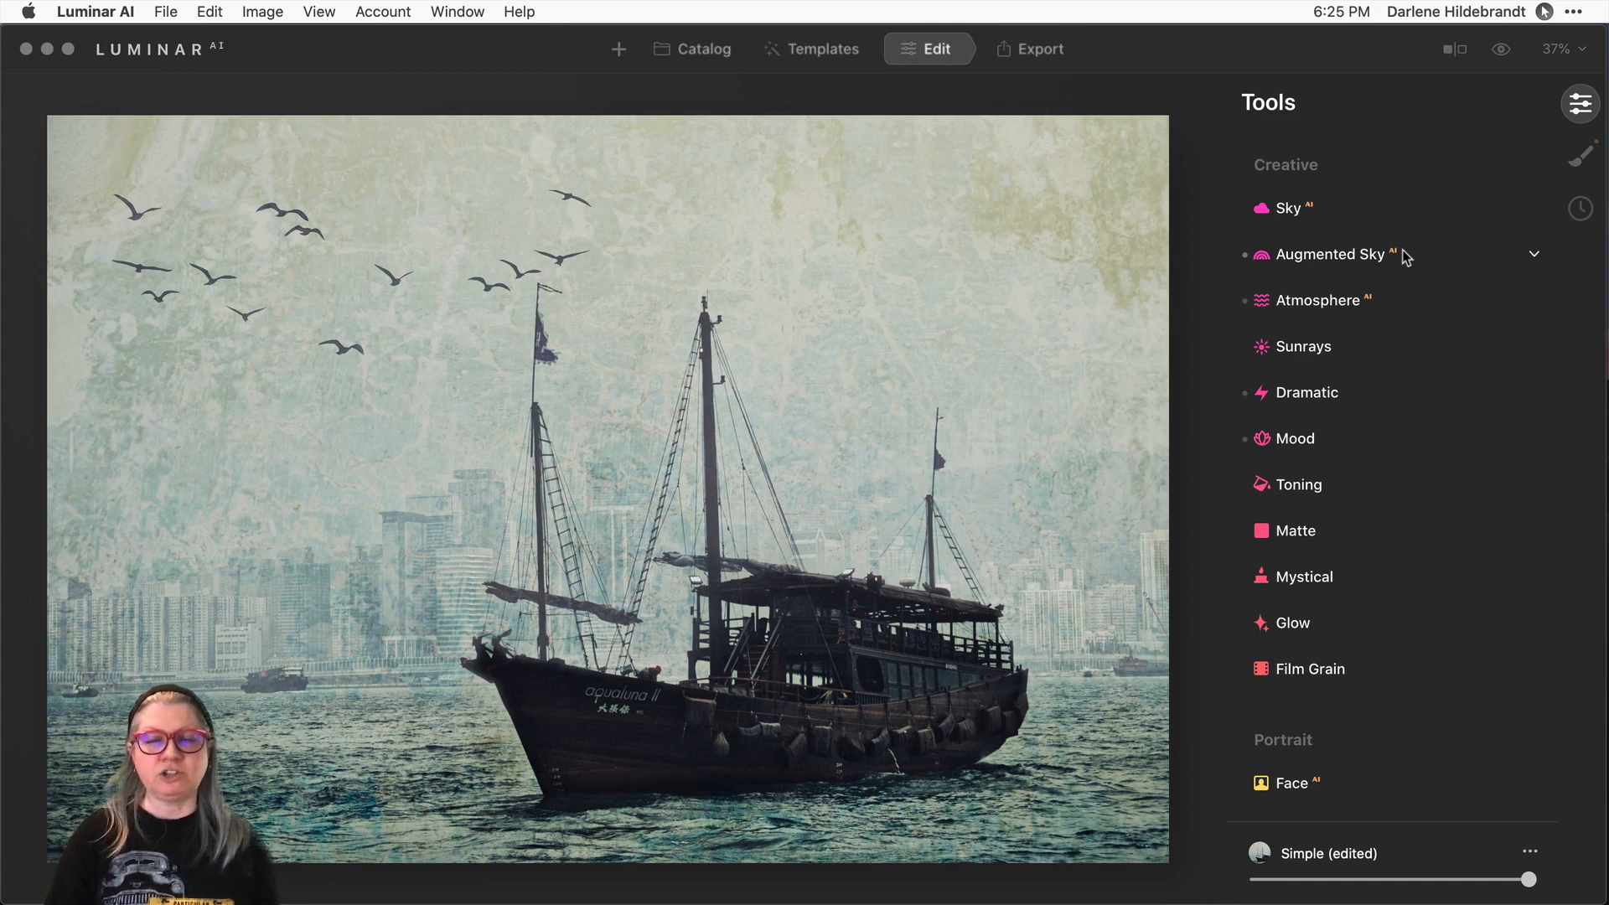
Show the export options for the boat photo and compare the finished edit with the original.
click(1040, 52)
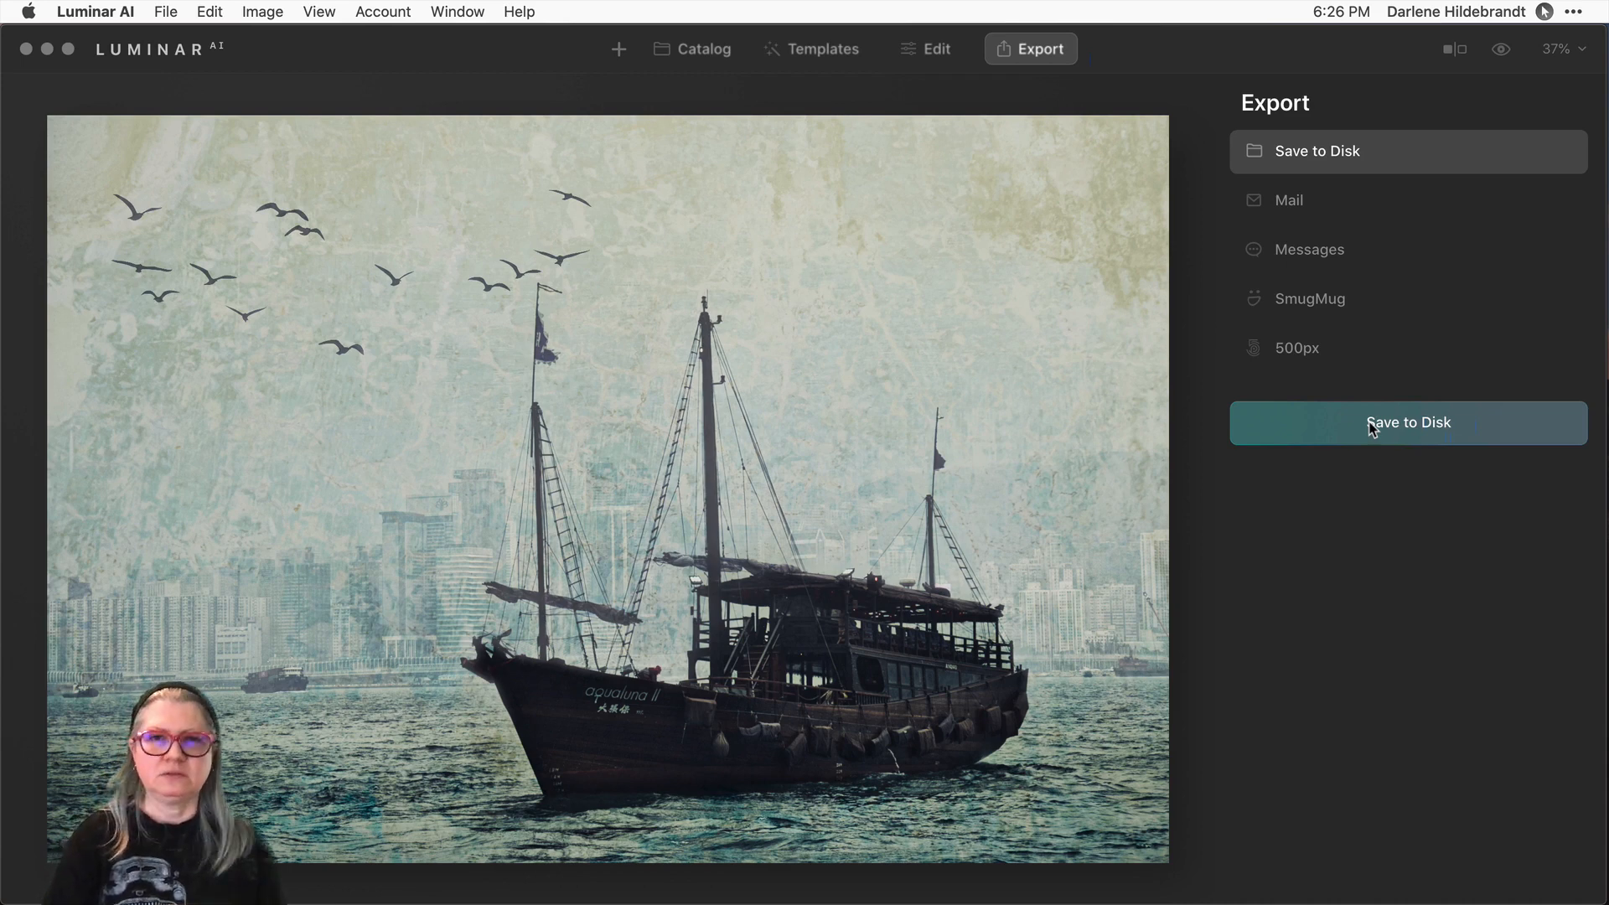
key(backslash)
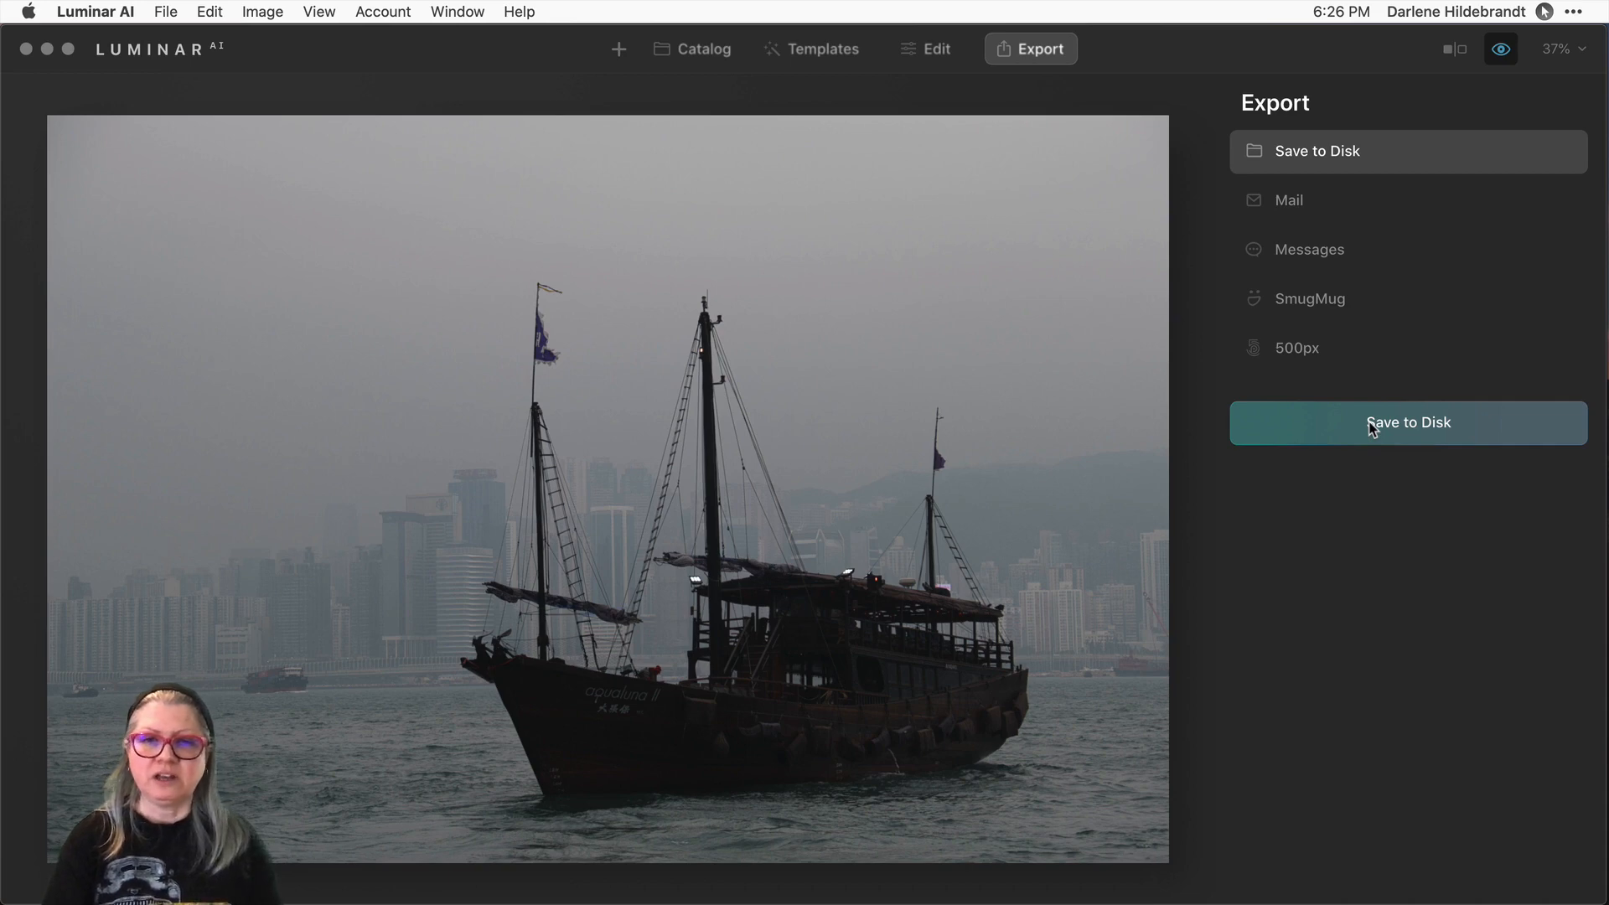
key(backslash)
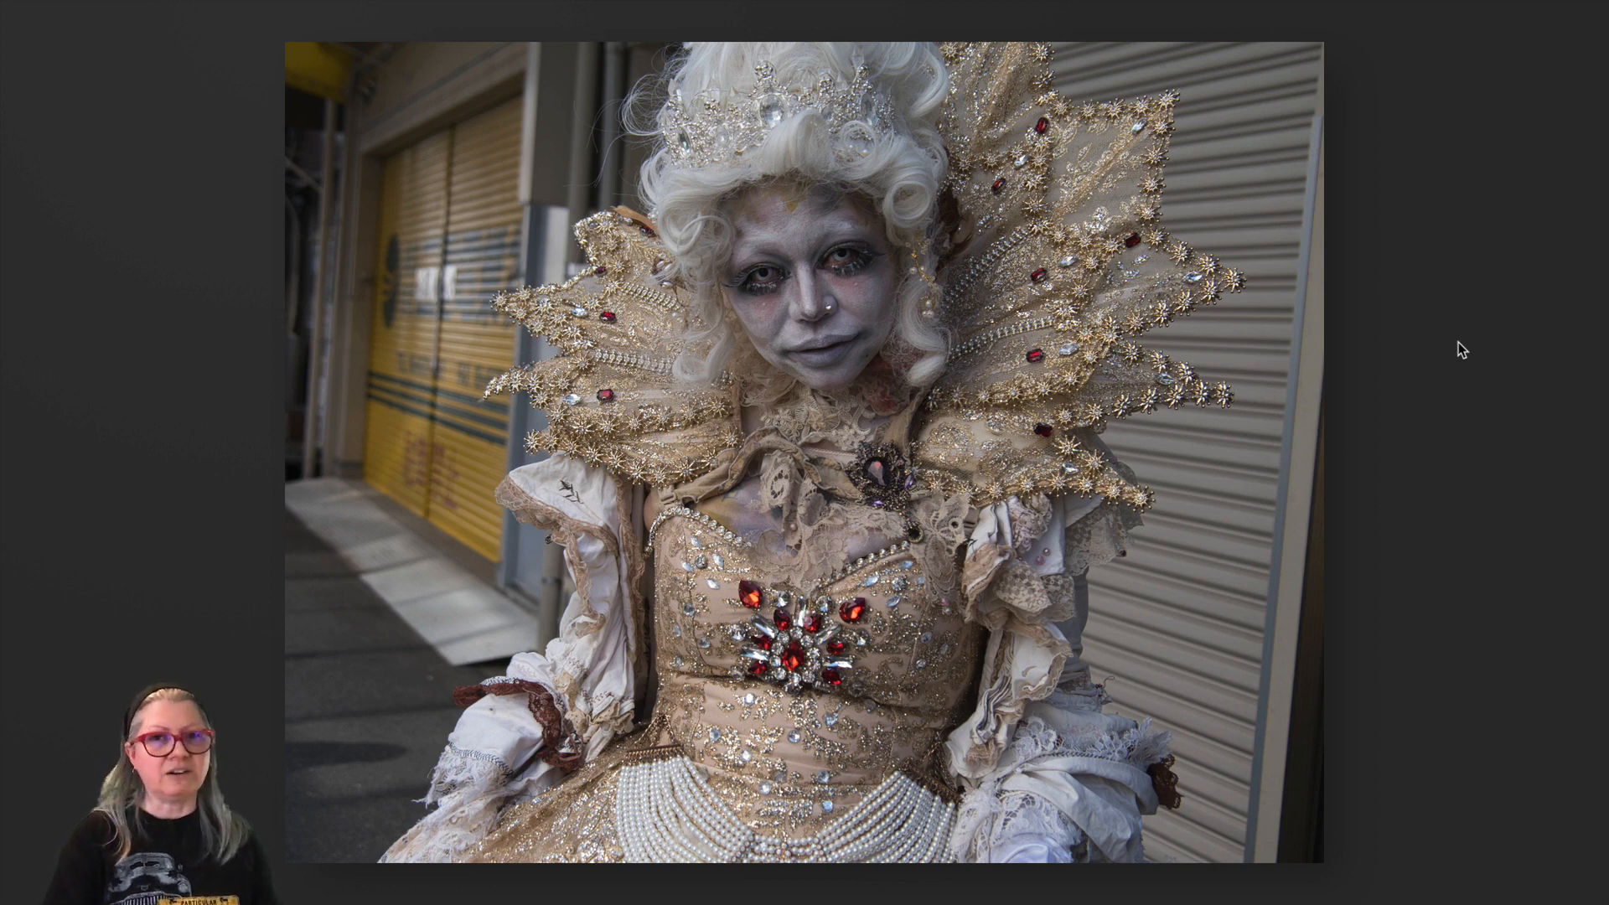
Switch to the bamboo forest photo and compare its current edit with the original.
key(Right)
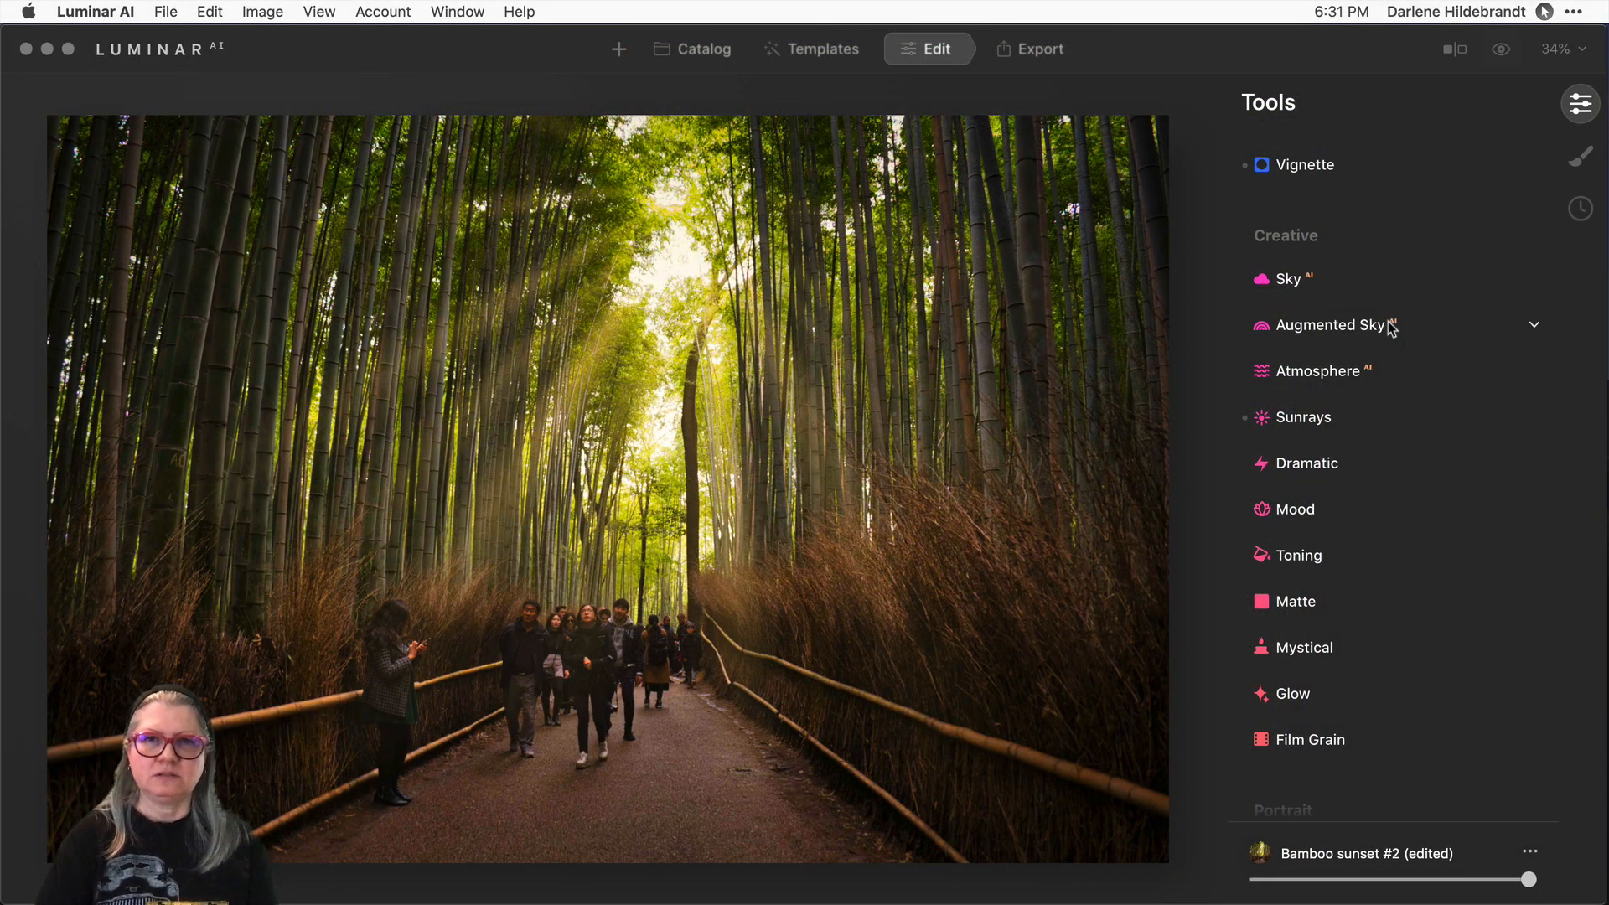
key(backslash)
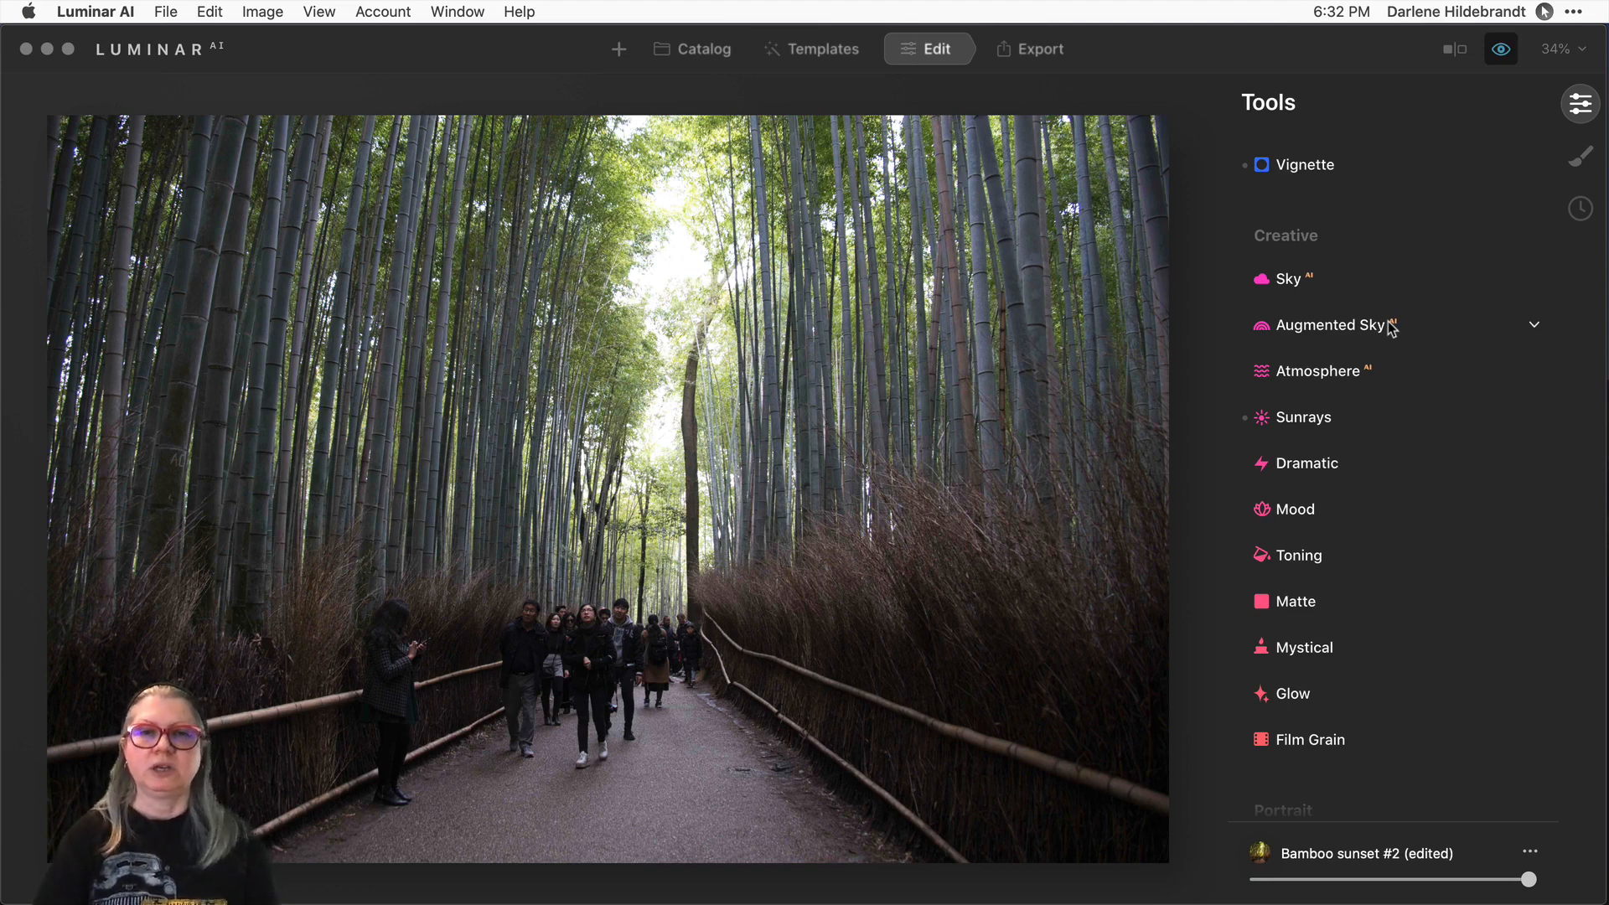
key(backslash)
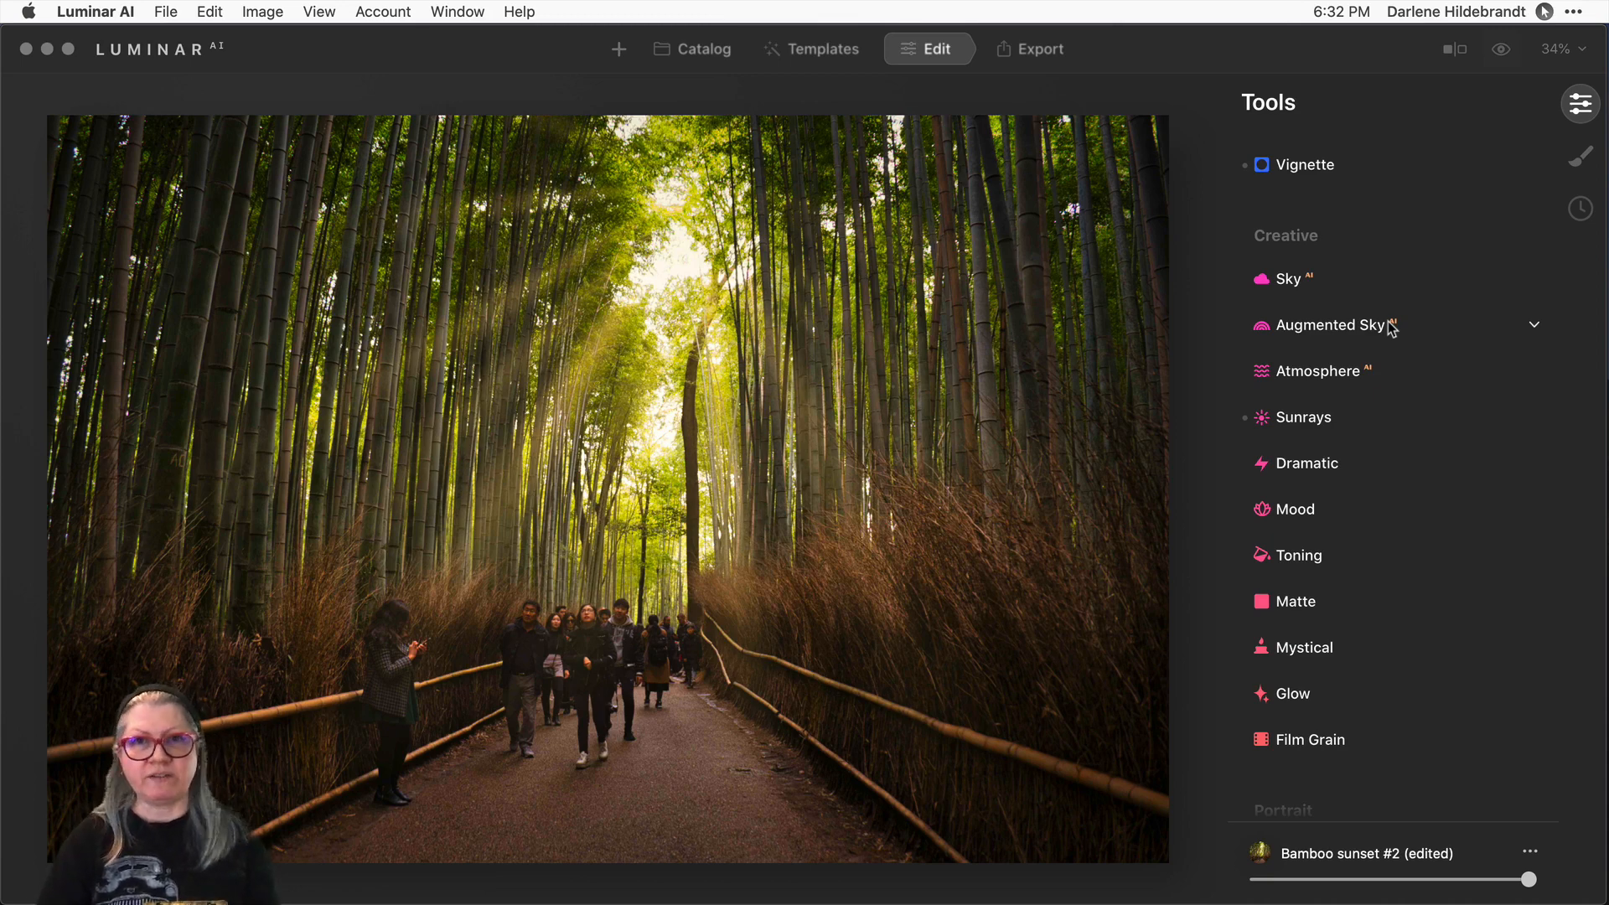
Tone the bamboo photo's shadows blue with Saturation 47 and Hue 224.
scroll(1396, 352, down, 1)
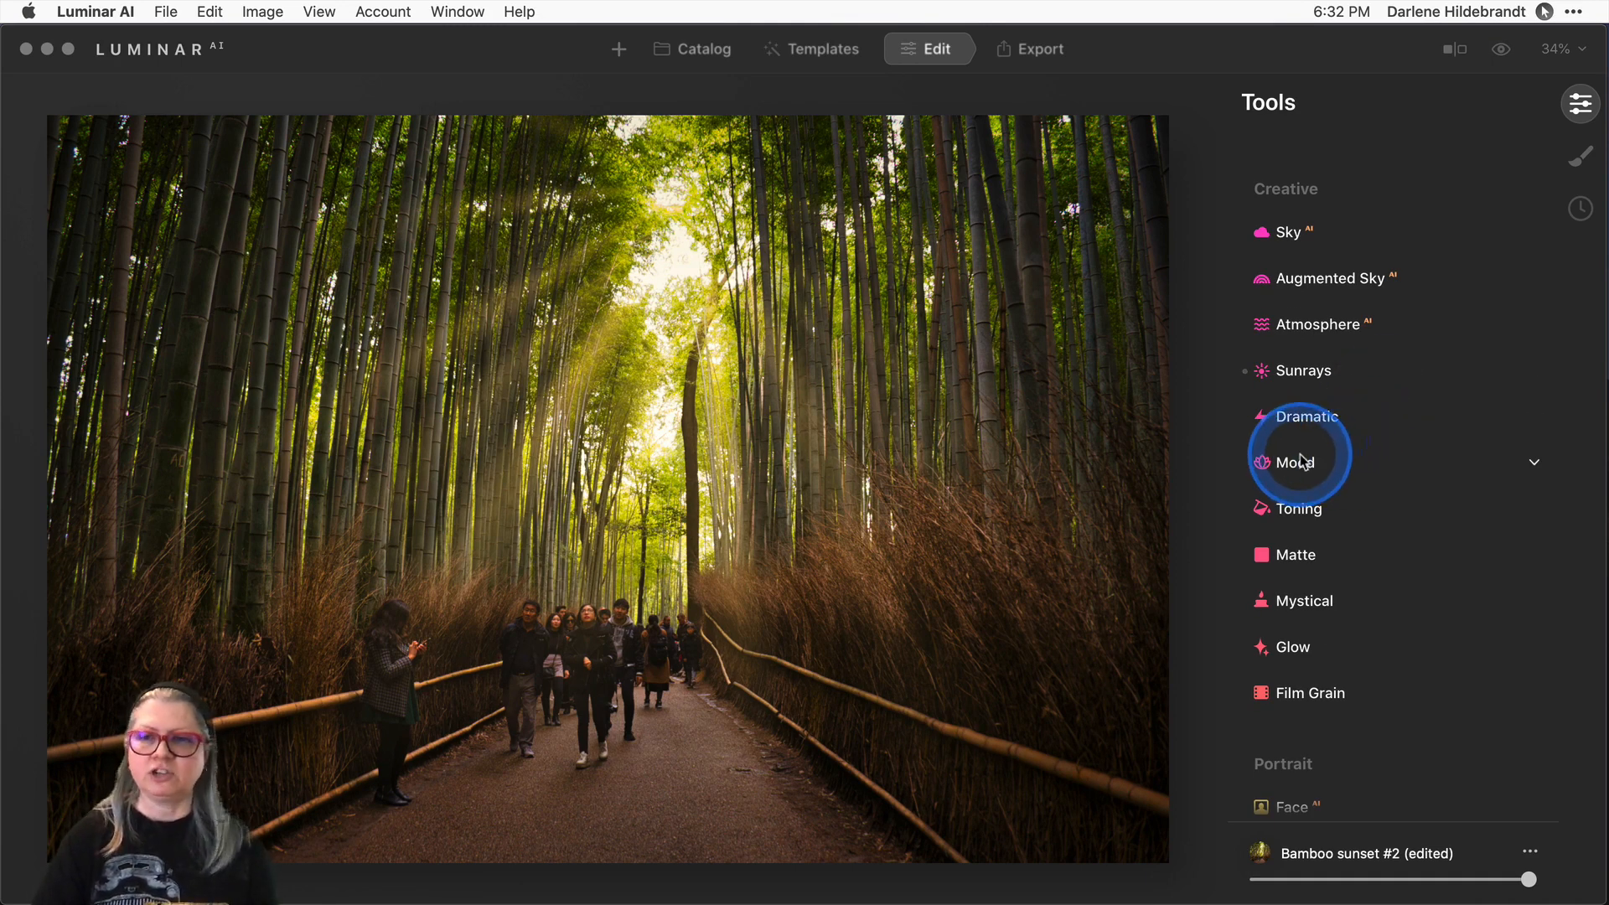
scroll(1303, 457, down, 2)
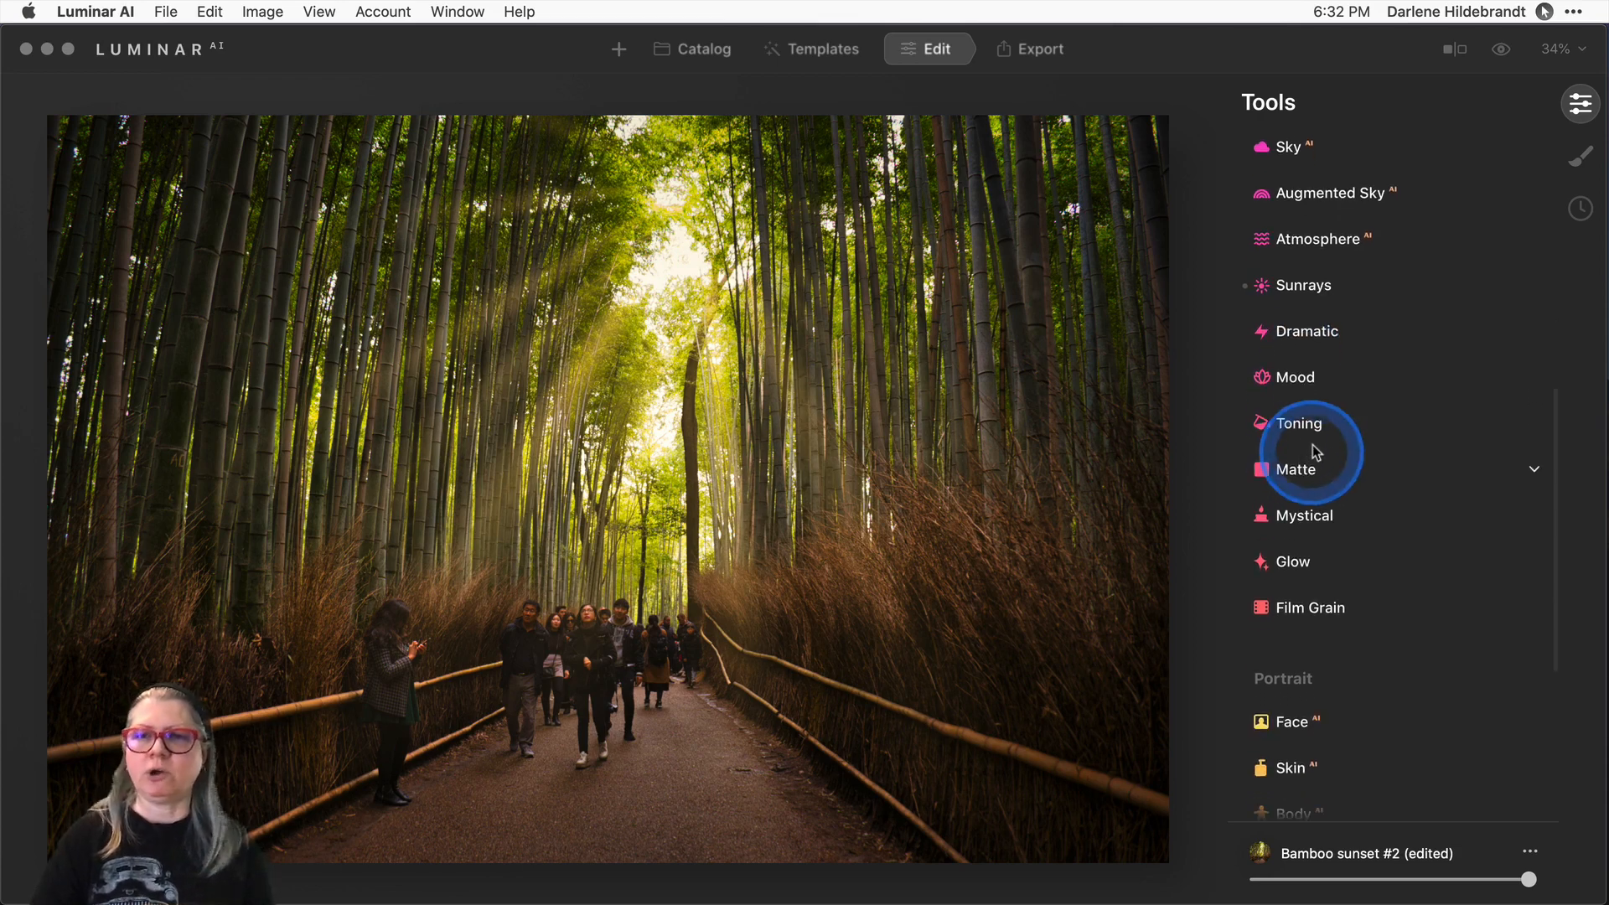
click(1280, 424)
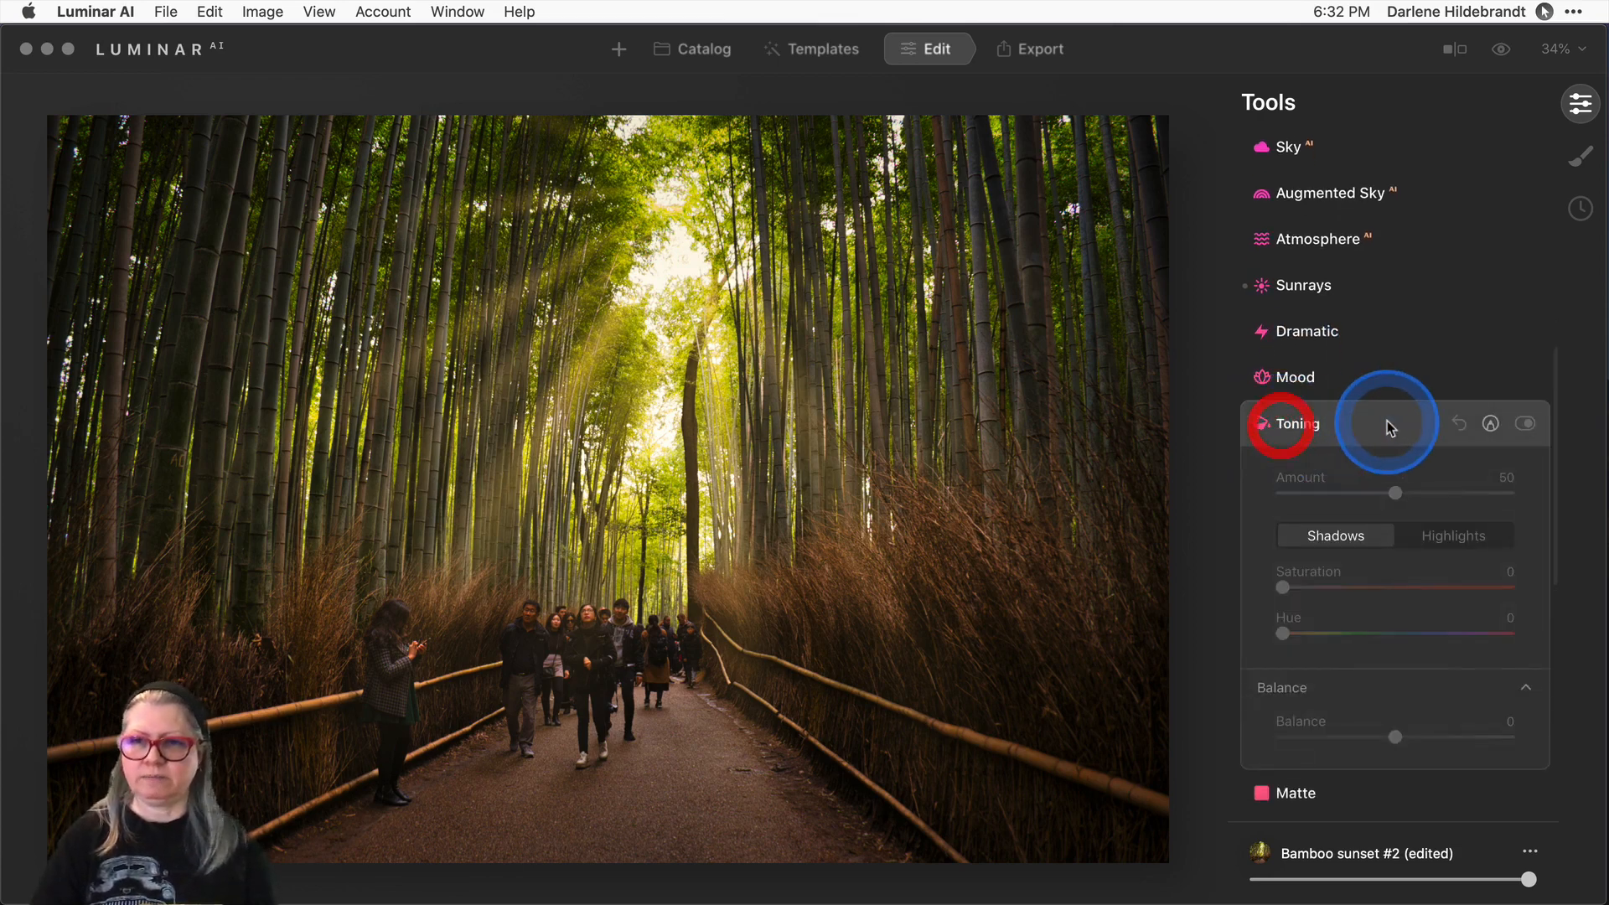
scroll(1387, 427, down, 3)
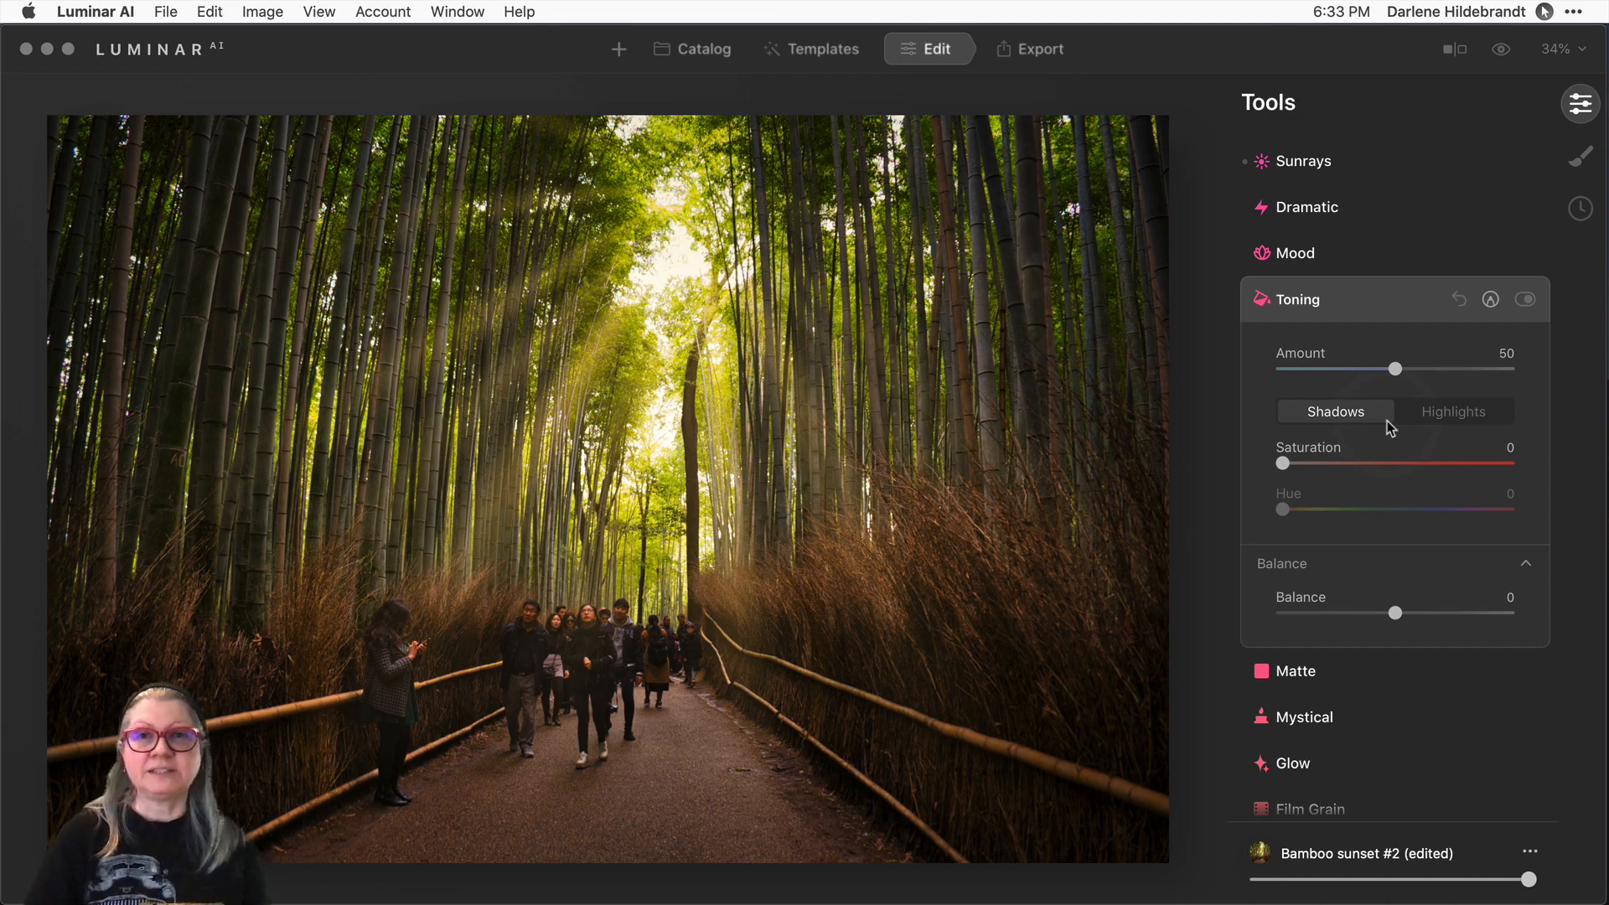
click(1333, 415)
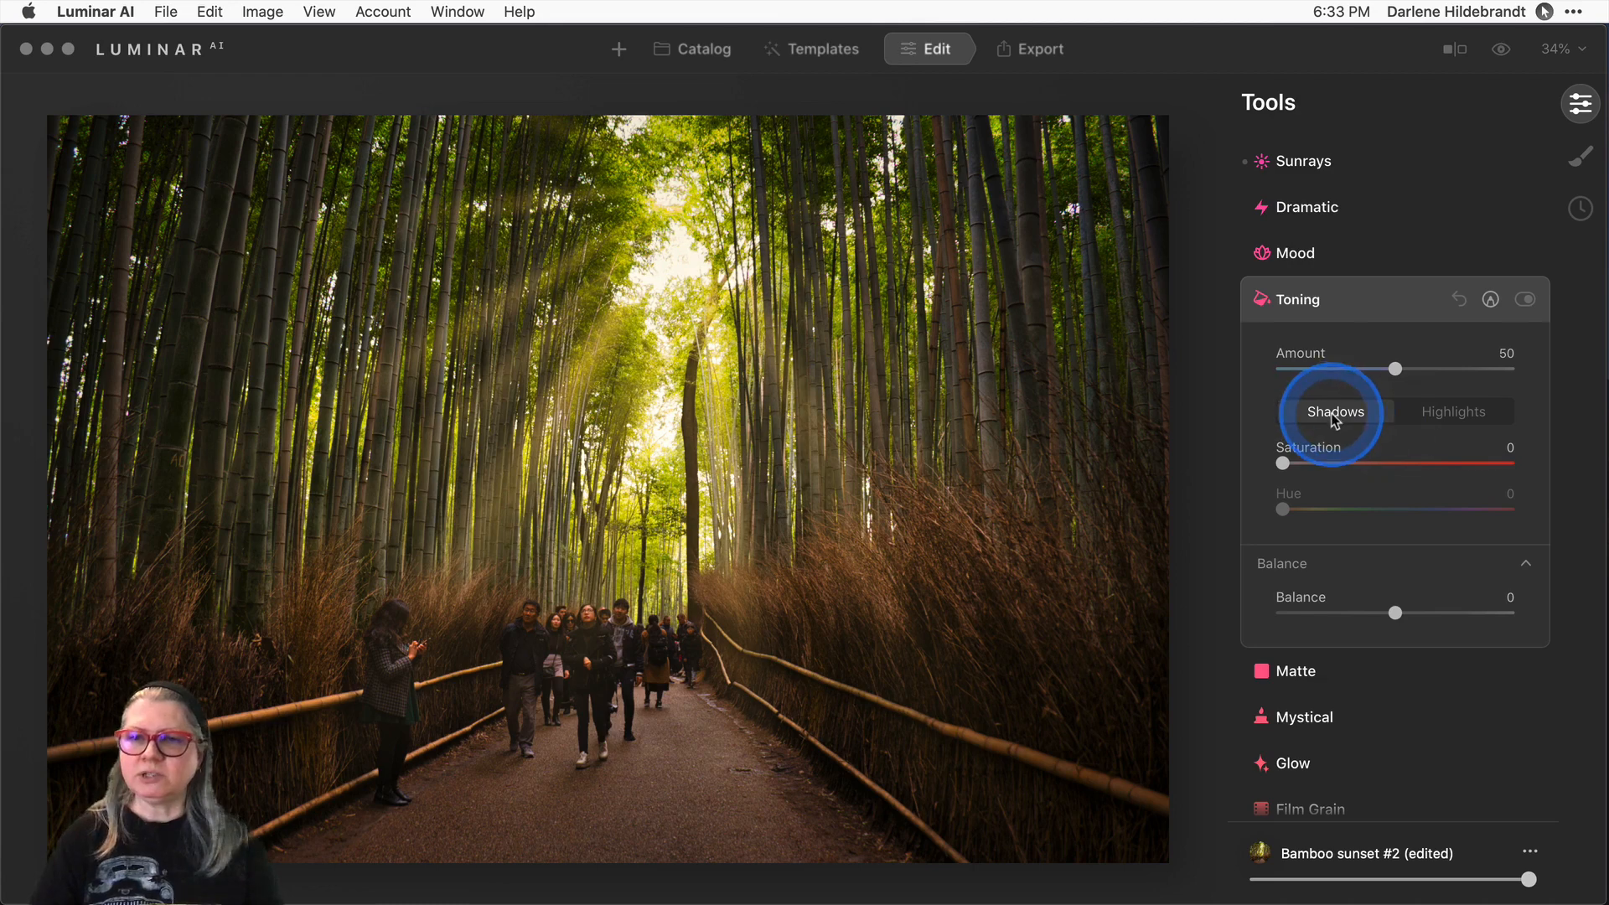
click(1283, 465)
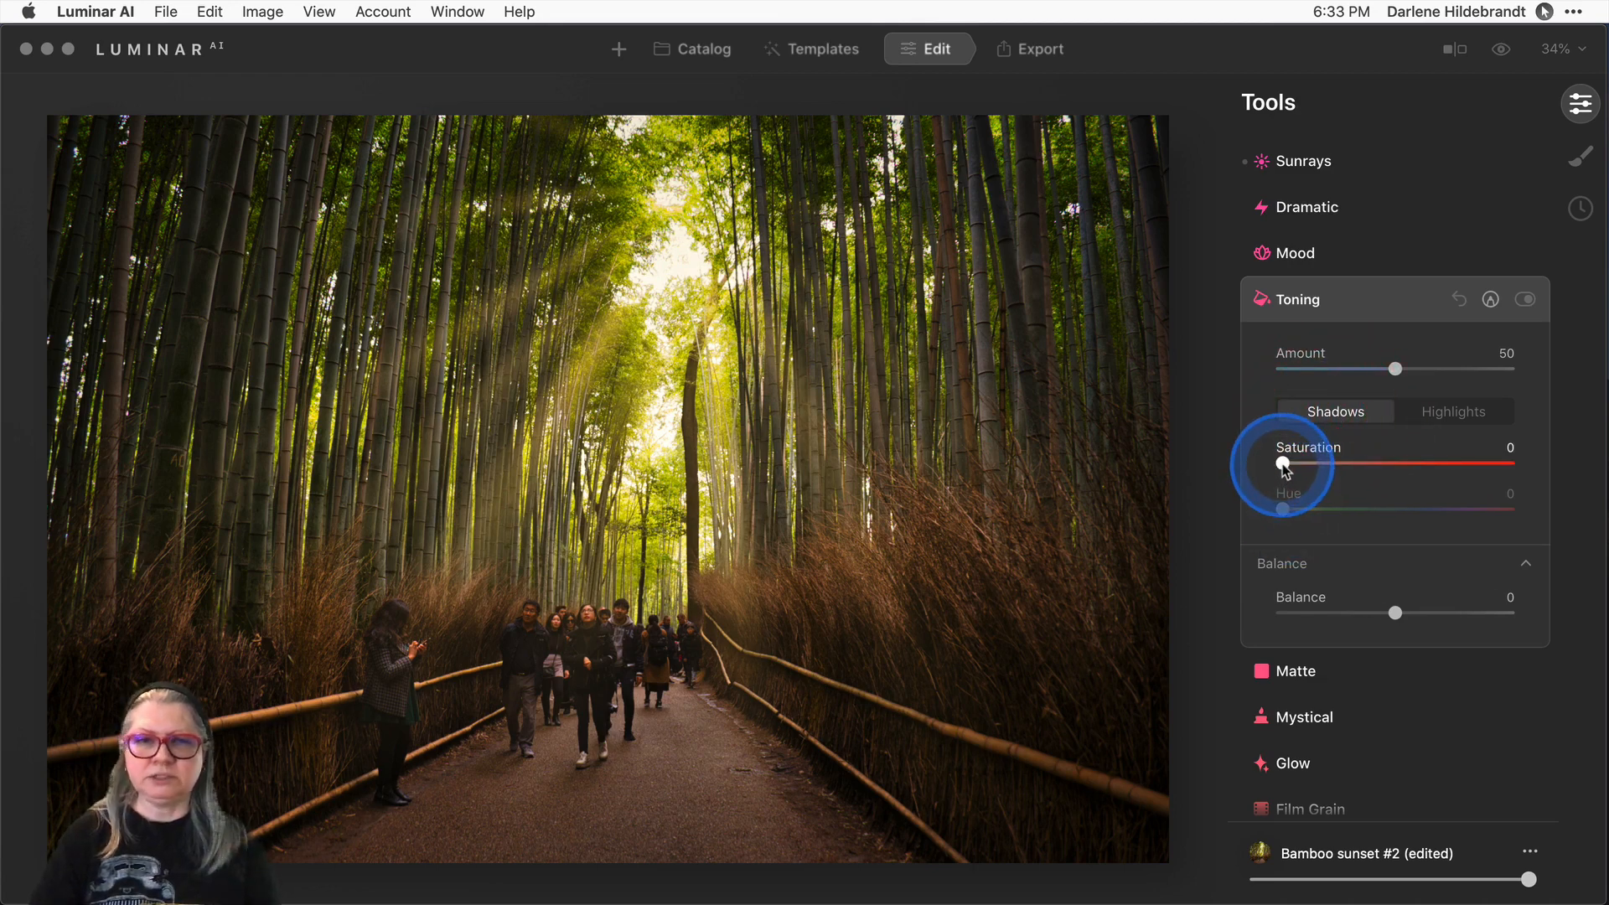
click(1277, 507)
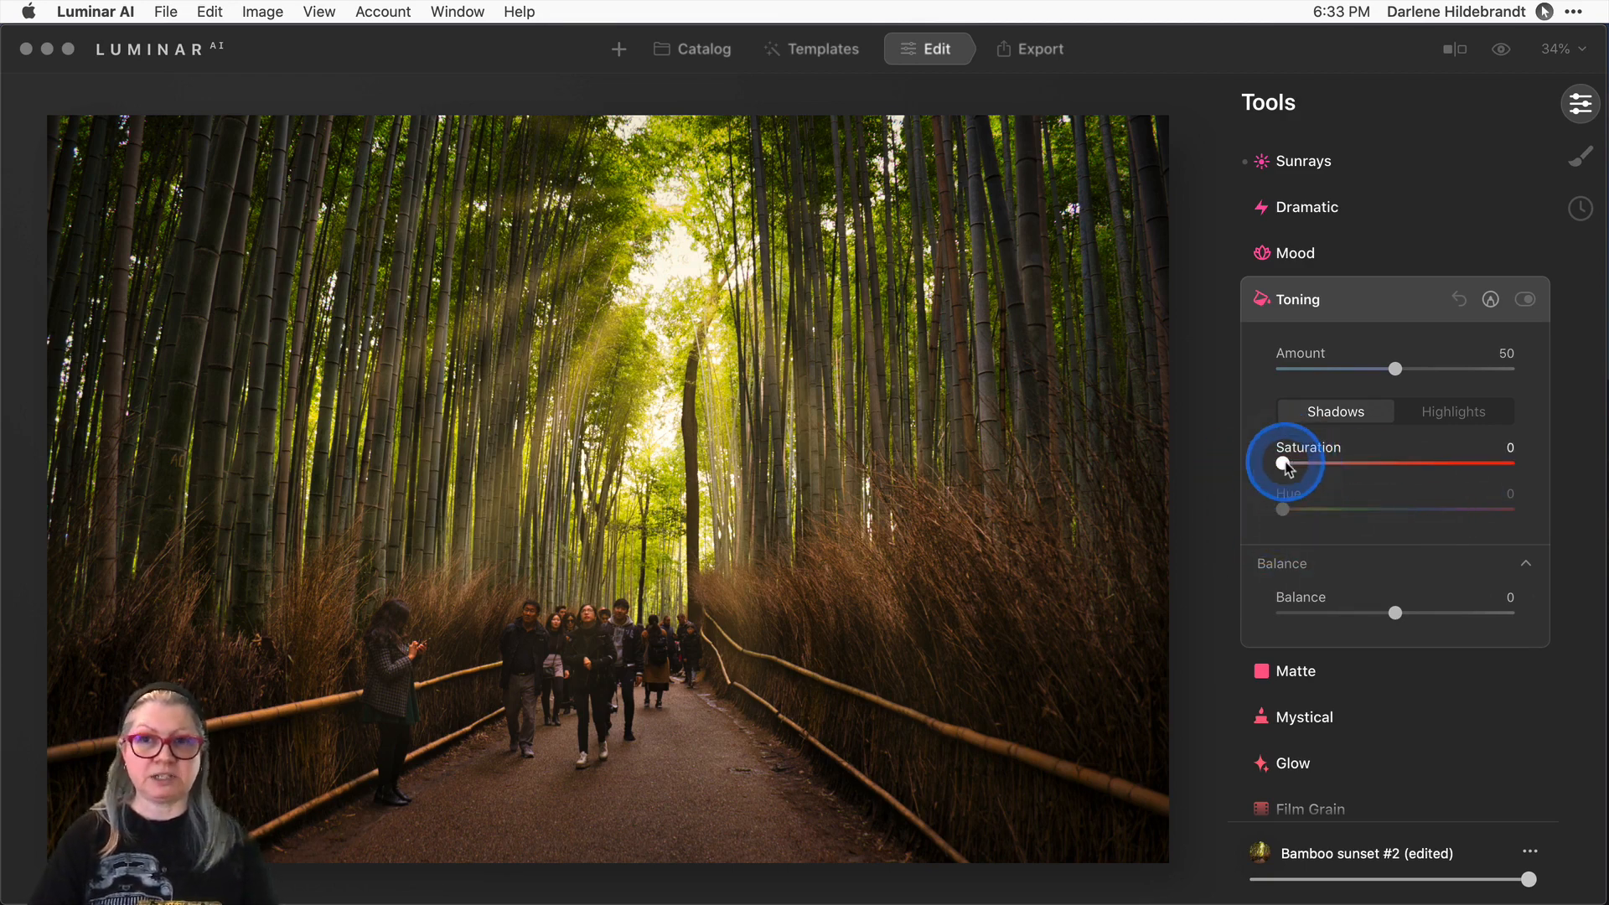
drag(1283, 463, 1399, 463)
drag(1283, 509, 1424, 512)
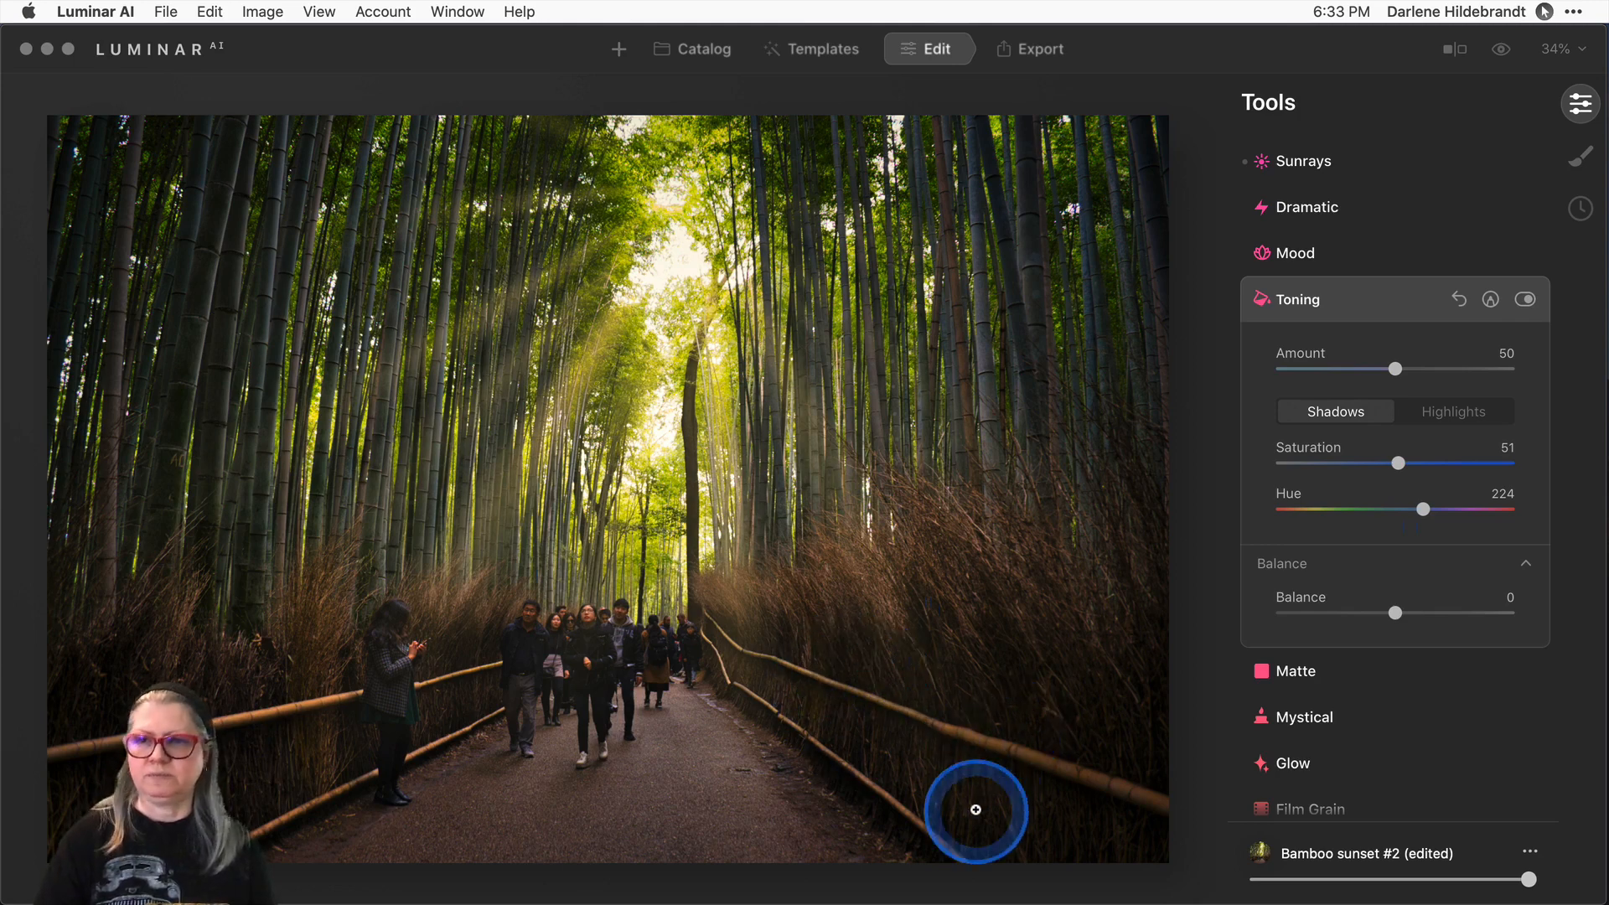
drag(1390, 464, 1389, 463)
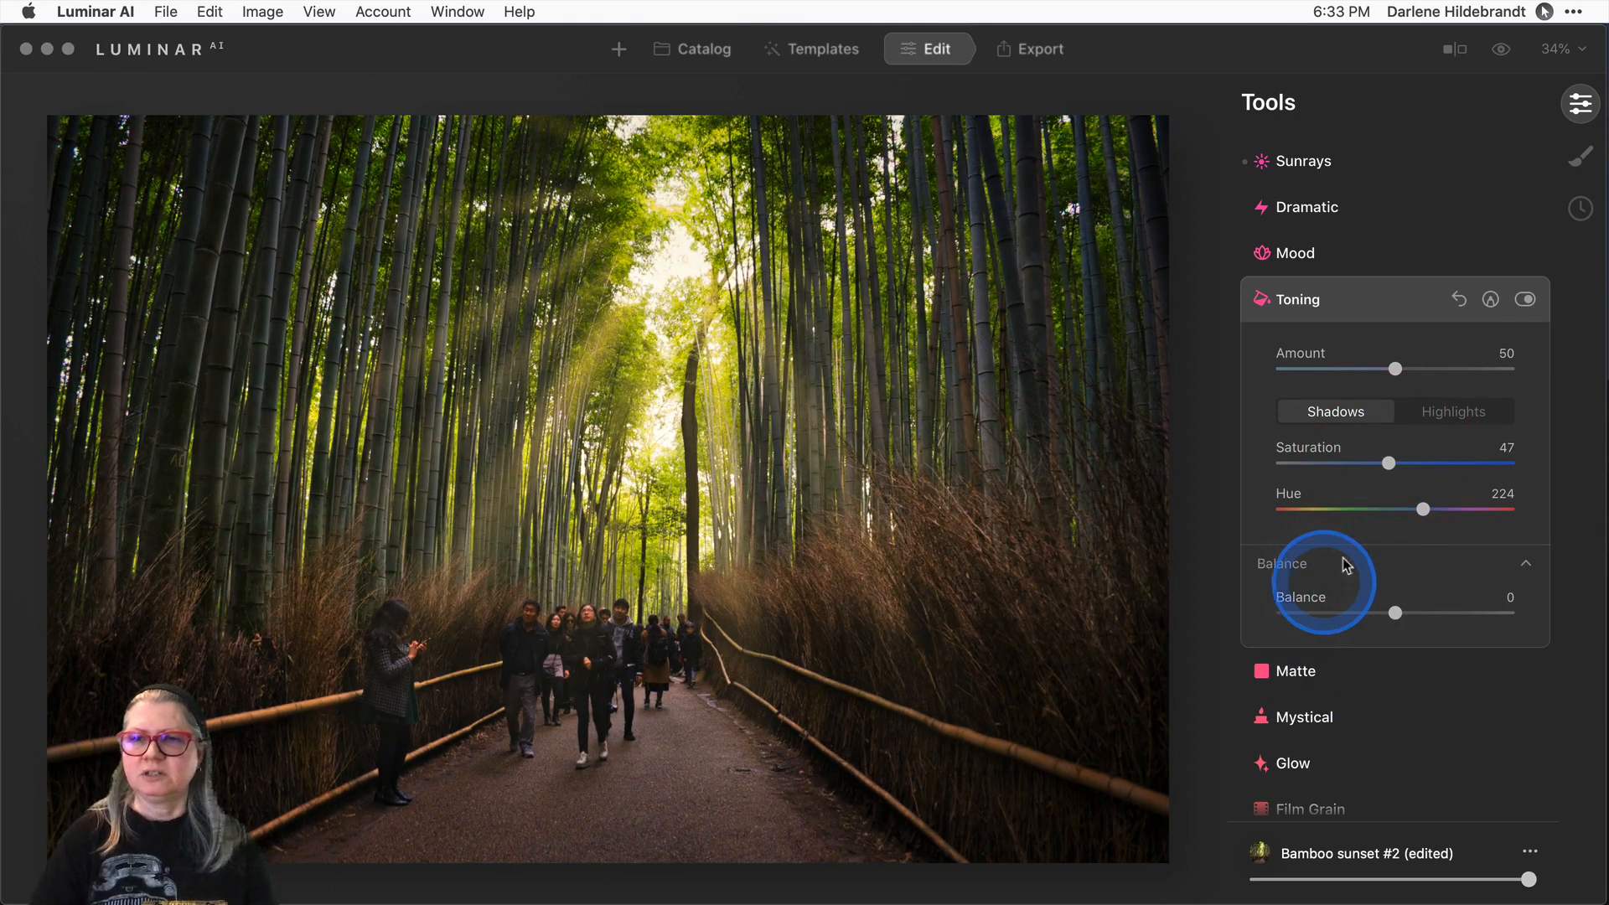
Tone the highlights yellow with Hue 50 and Saturation 56, and lower that Saturation slightly.
click(1448, 412)
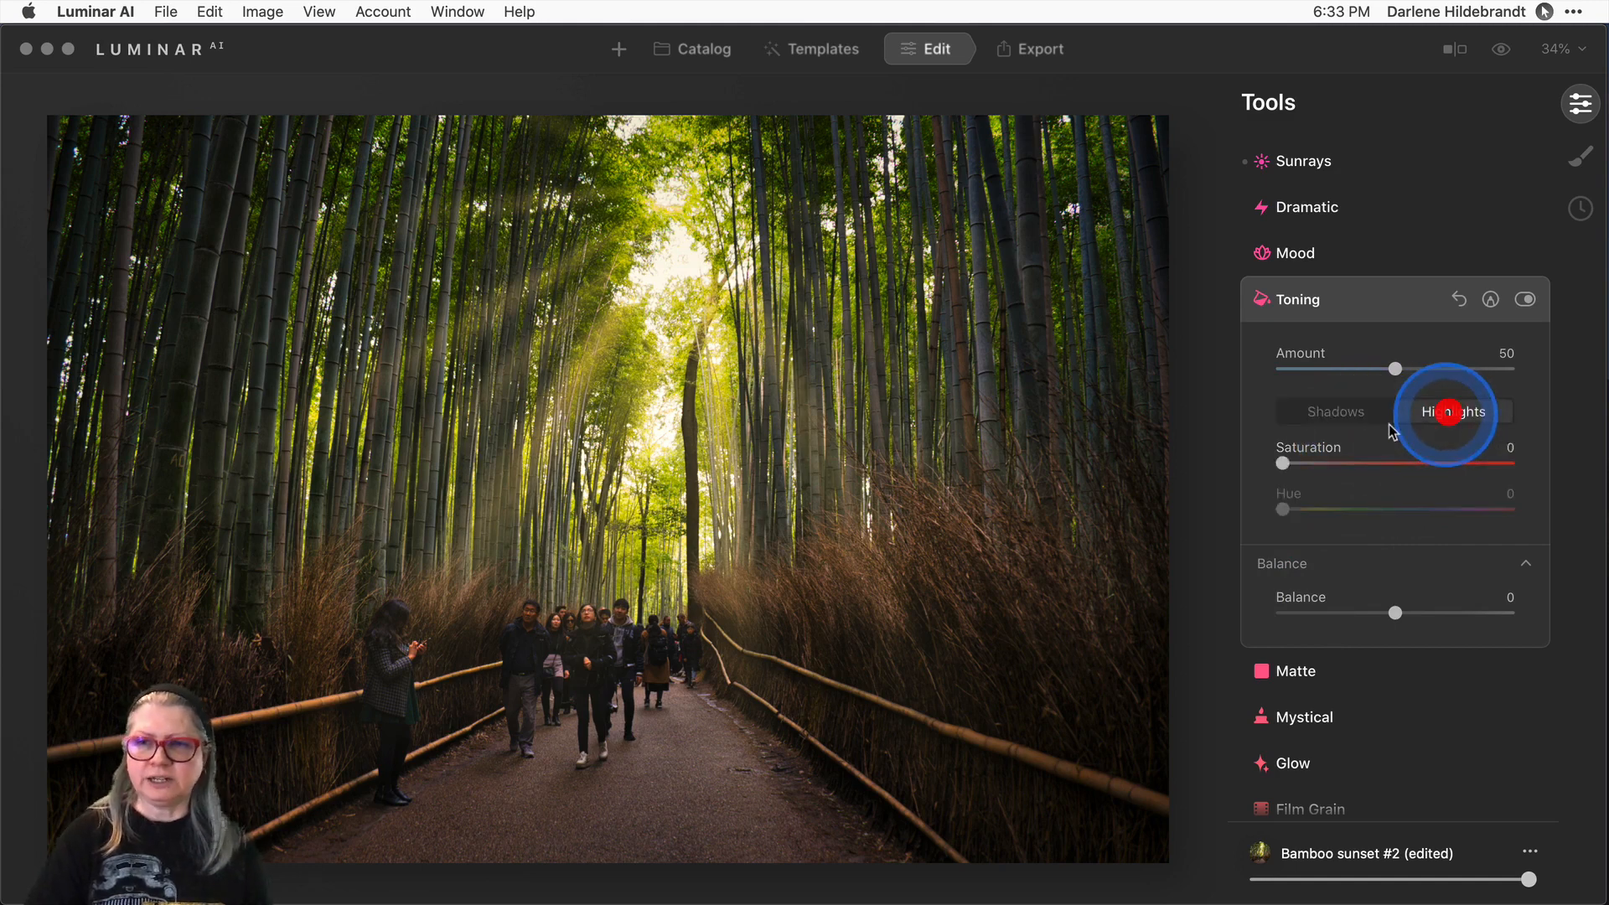
drag(1283, 463, 1408, 464)
drag(1283, 509, 1316, 508)
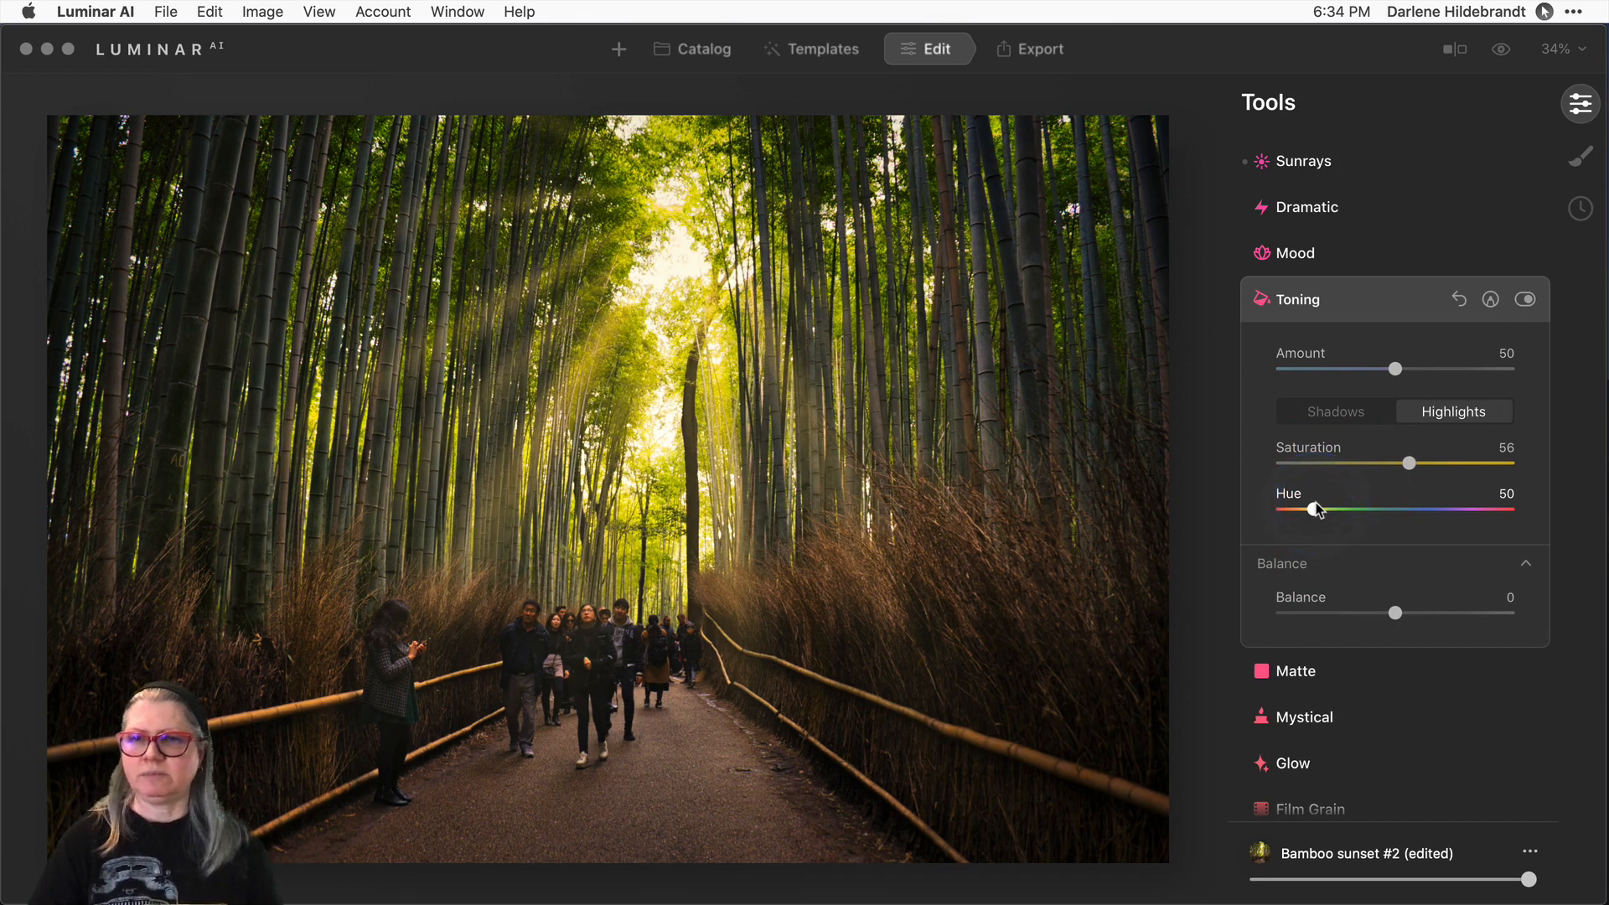
mouse_move(1410, 462)
mouse_down()
mouse_move(1273, 467)
mouse_move(1466, 462)
mouse_move(1299, 468)
mouse_move(1454, 460)
mouse_move(1321, 460)
mouse_move(1390, 460)
mouse_up()
With the shadow Saturation at 49, set the Toning Amount to 66 and Balance to 35, and compare the photo without Toning.
click(1347, 413)
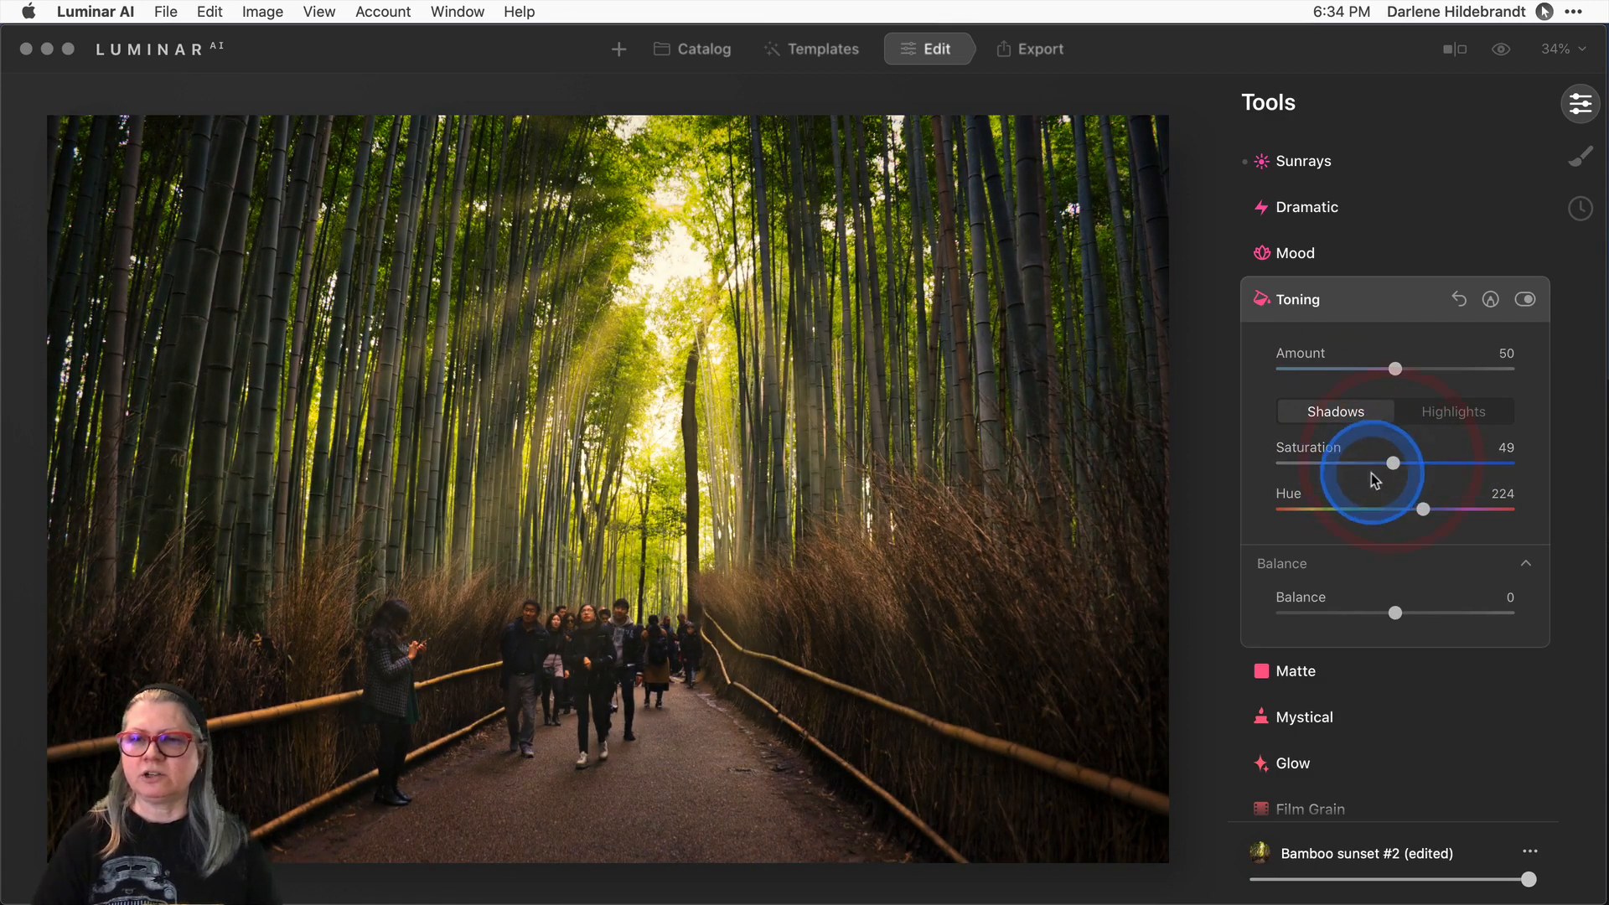
drag(1395, 369, 1511, 371)
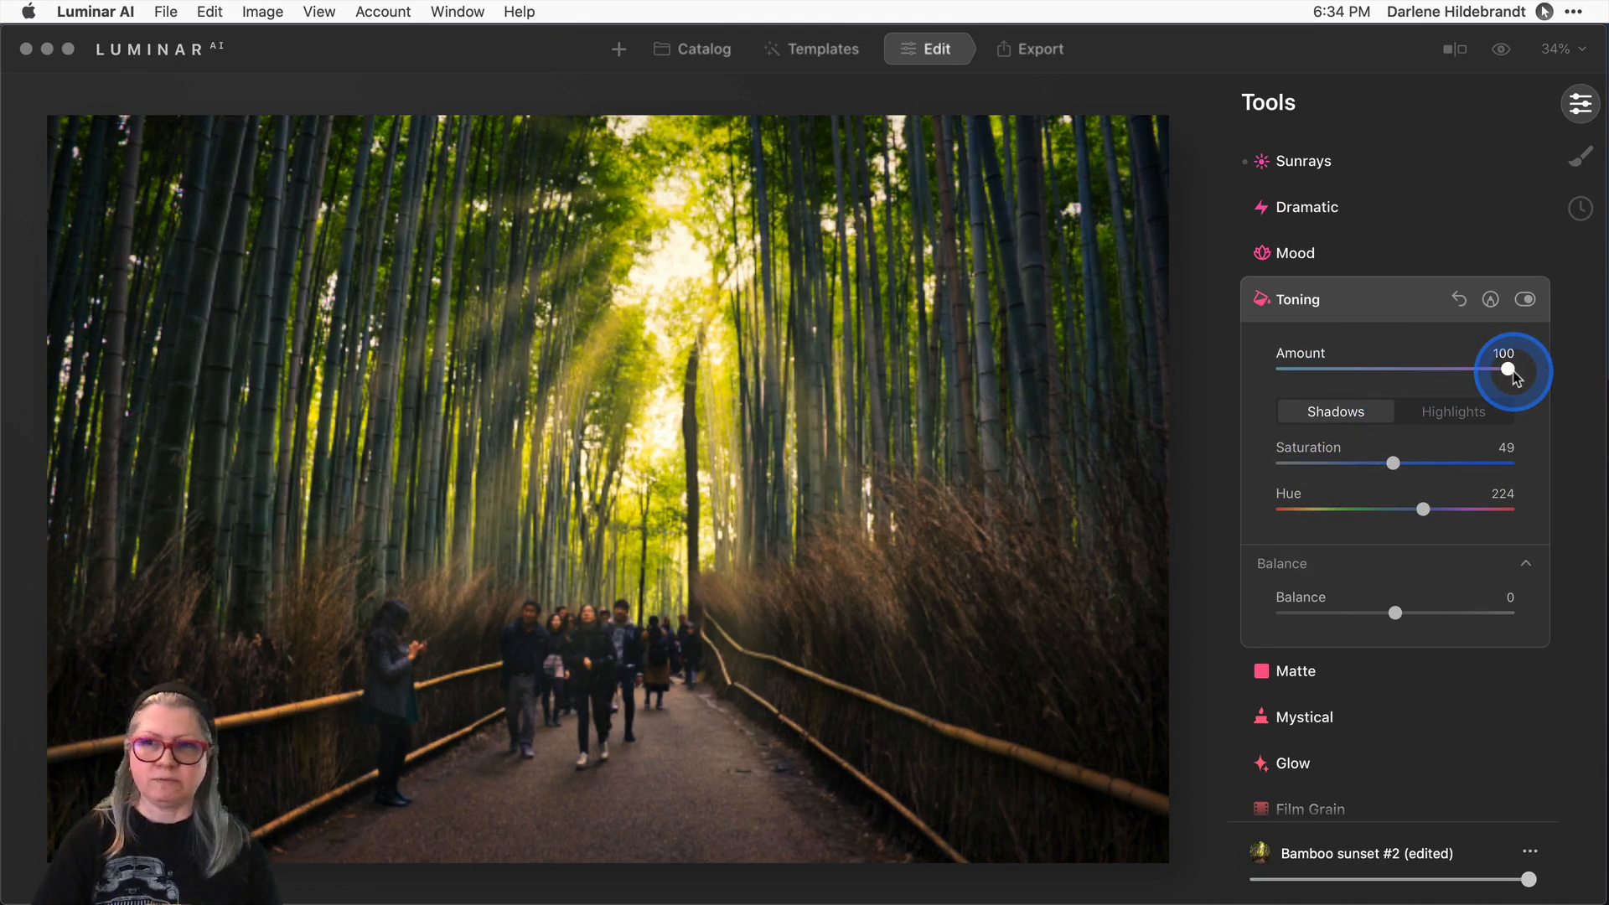
drag(1515, 379, 1433, 369)
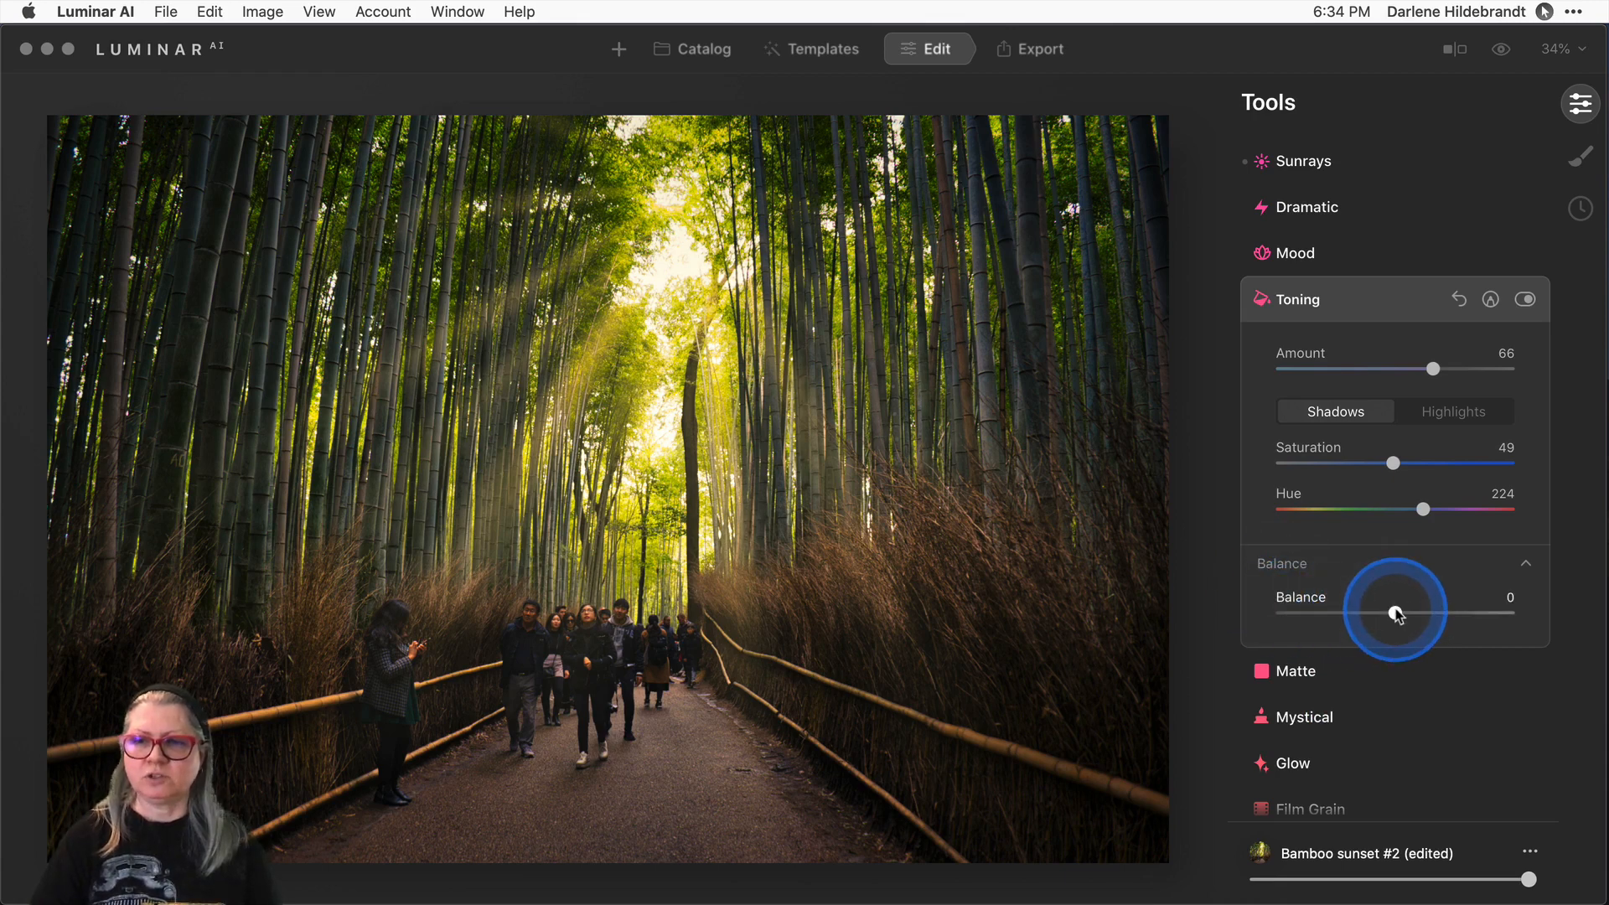
drag(1396, 614, 1201, 605)
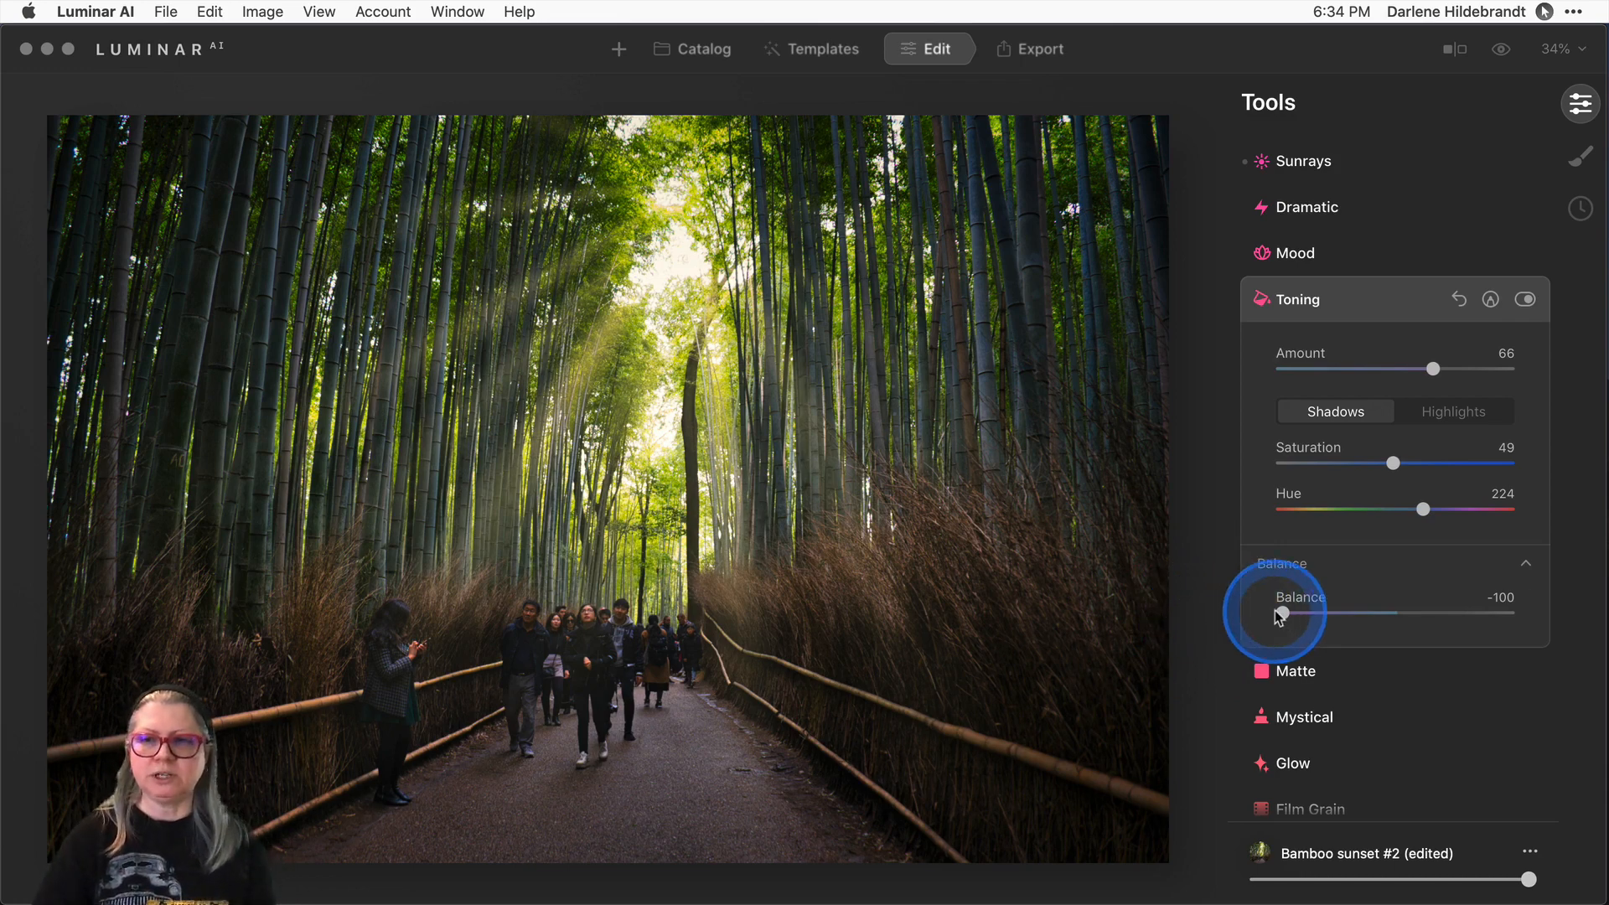
drag(1281, 615, 1433, 603)
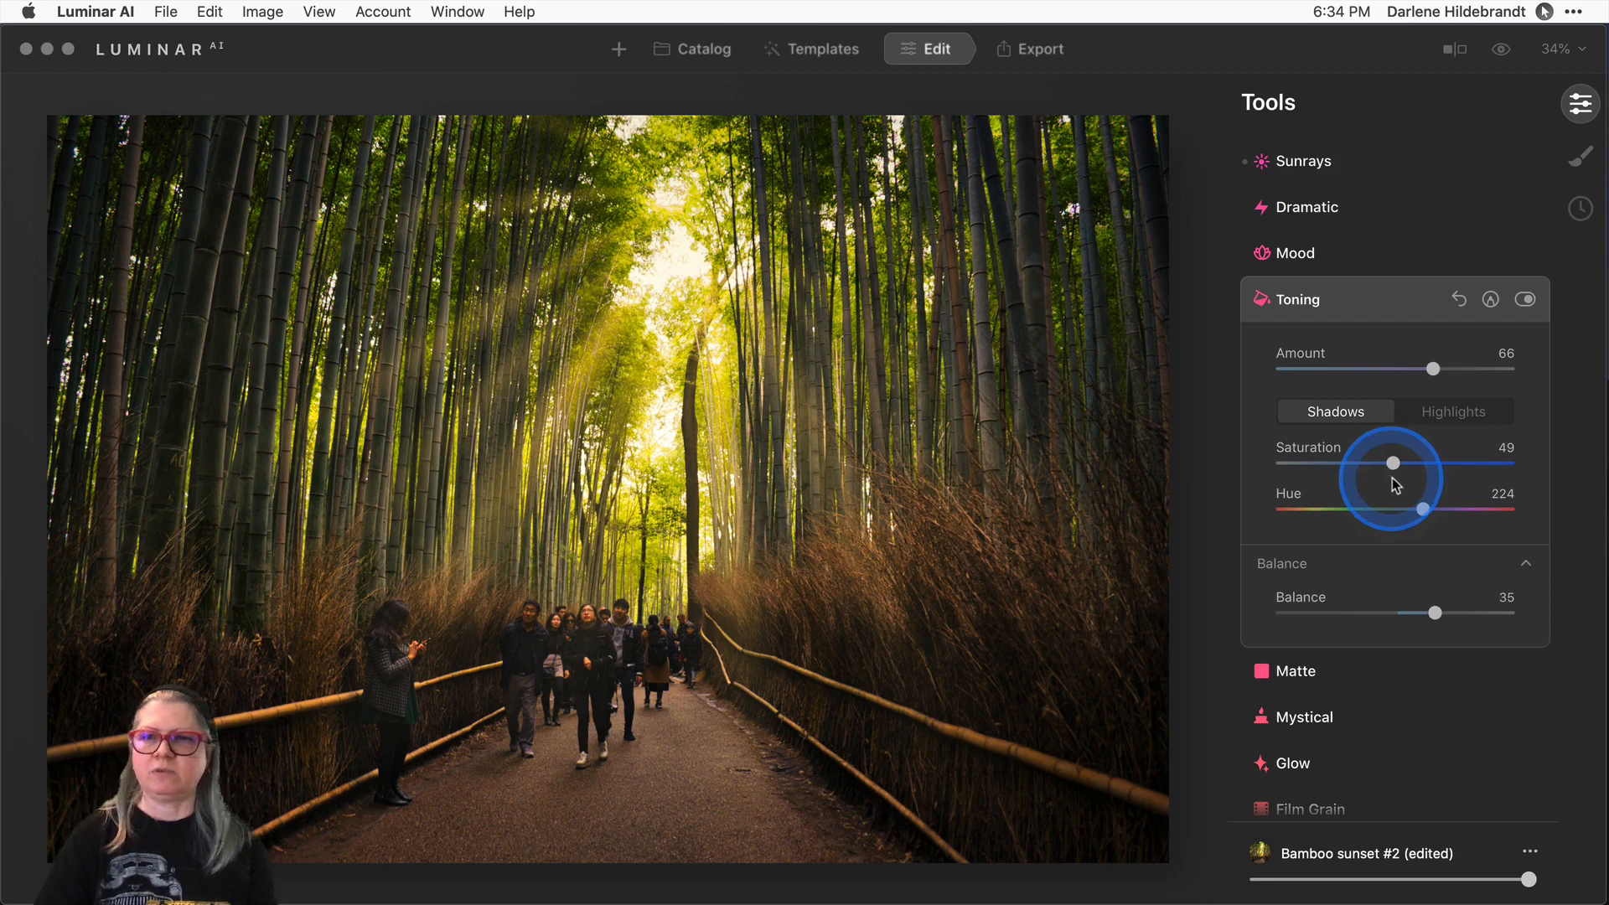
click(1523, 302)
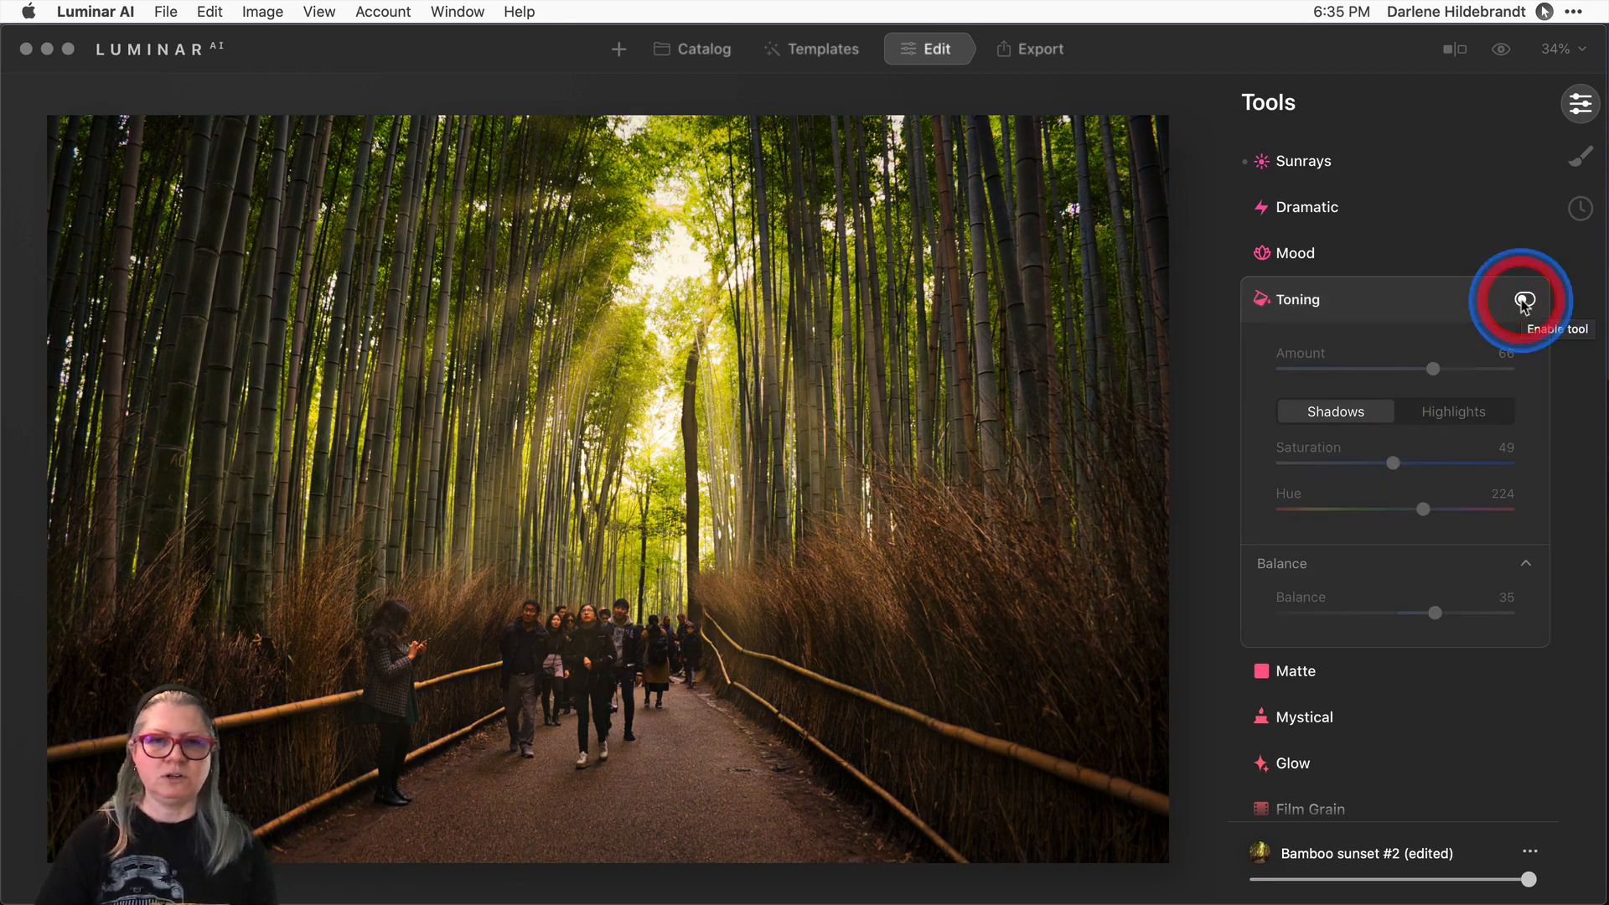
click(1524, 301)
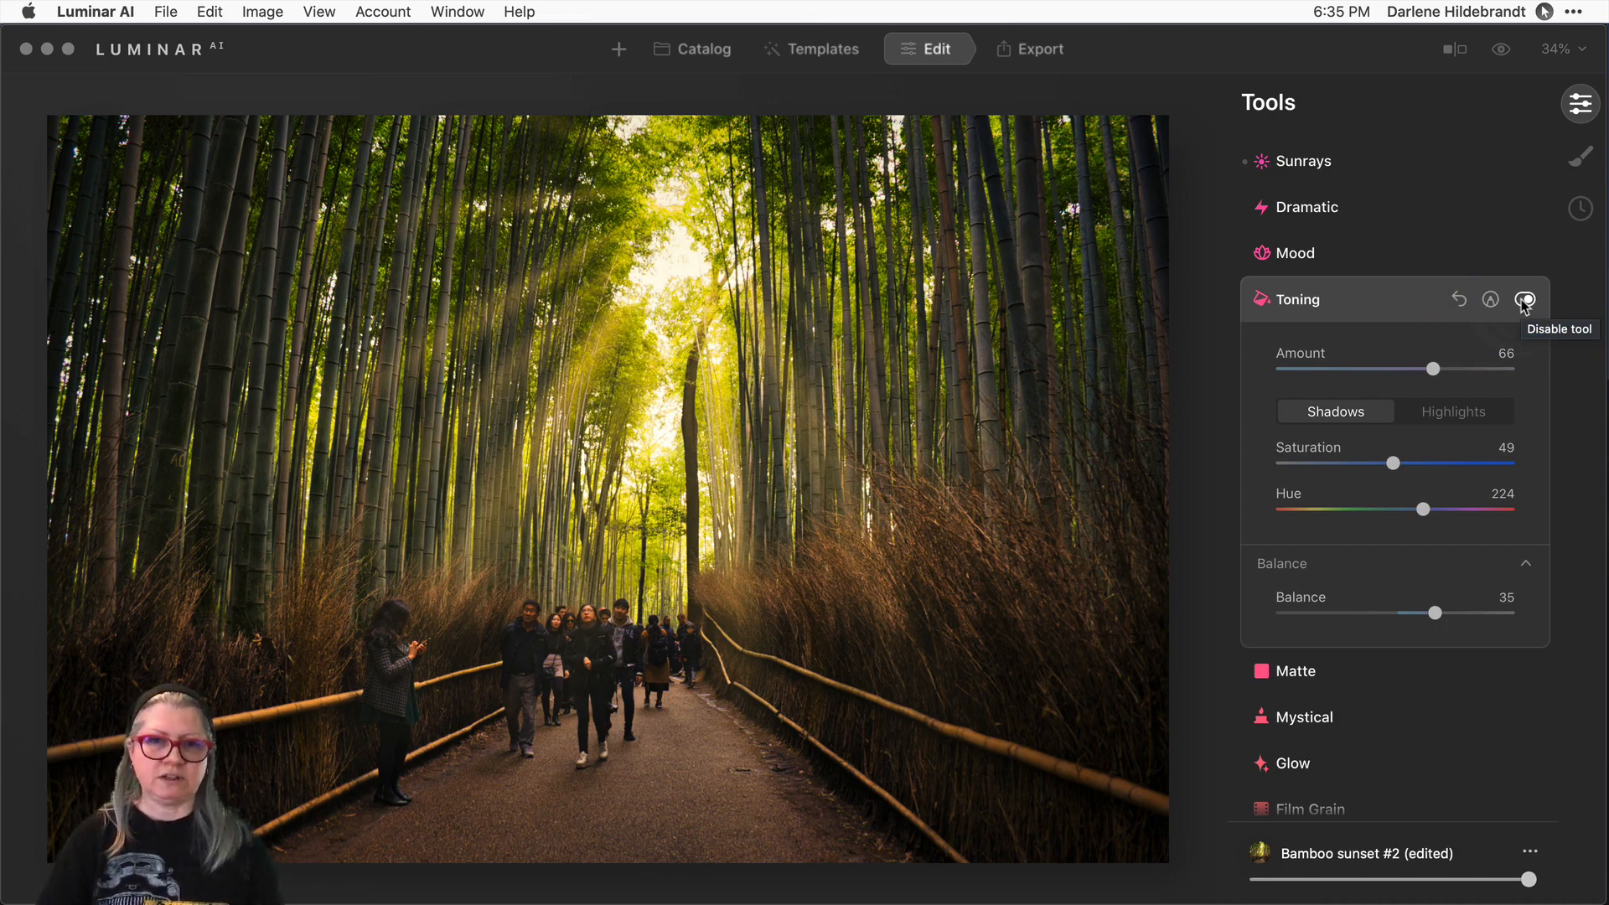
Add a Glow of type Glow with Amount 76 and Softness 72, and compare the photo with and without it.
click(1298, 767)
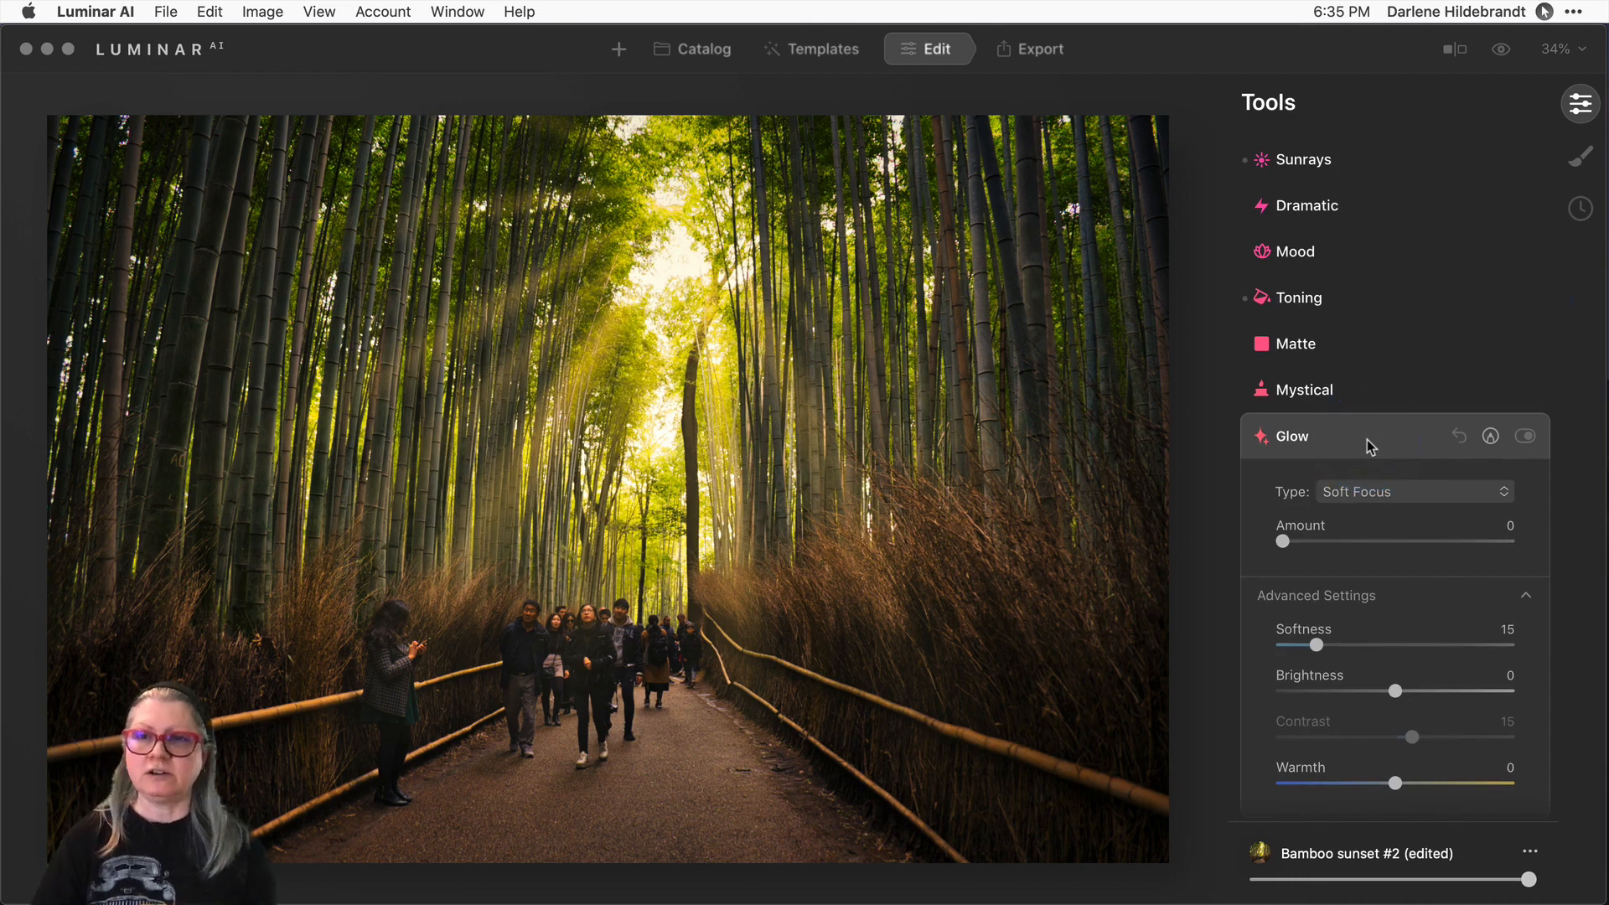
click(1373, 491)
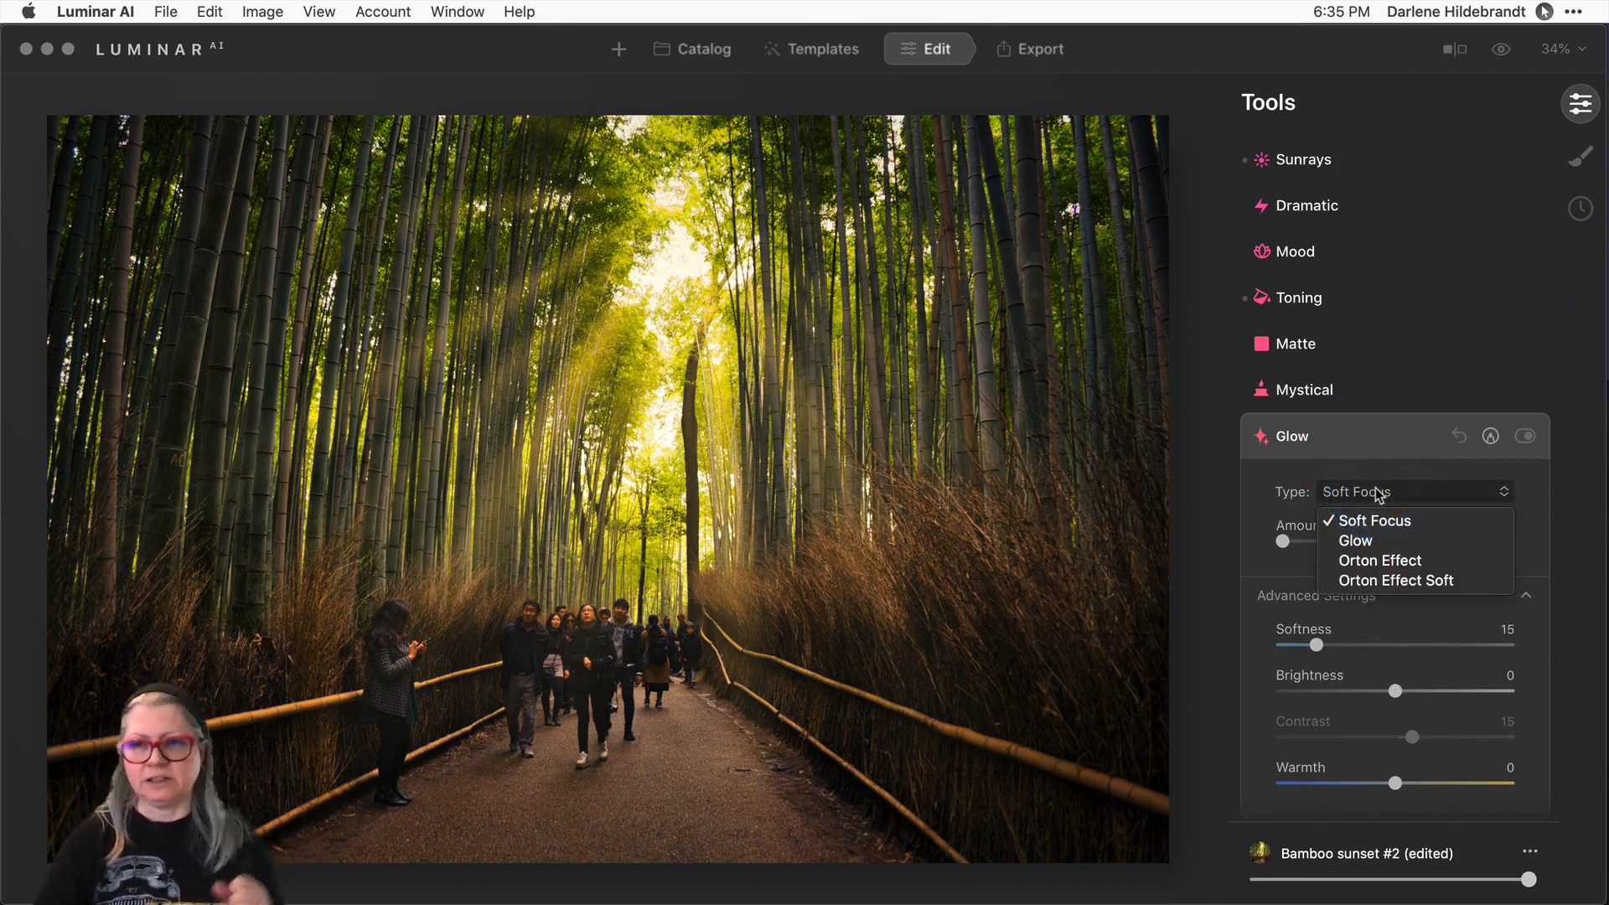
click(1368, 543)
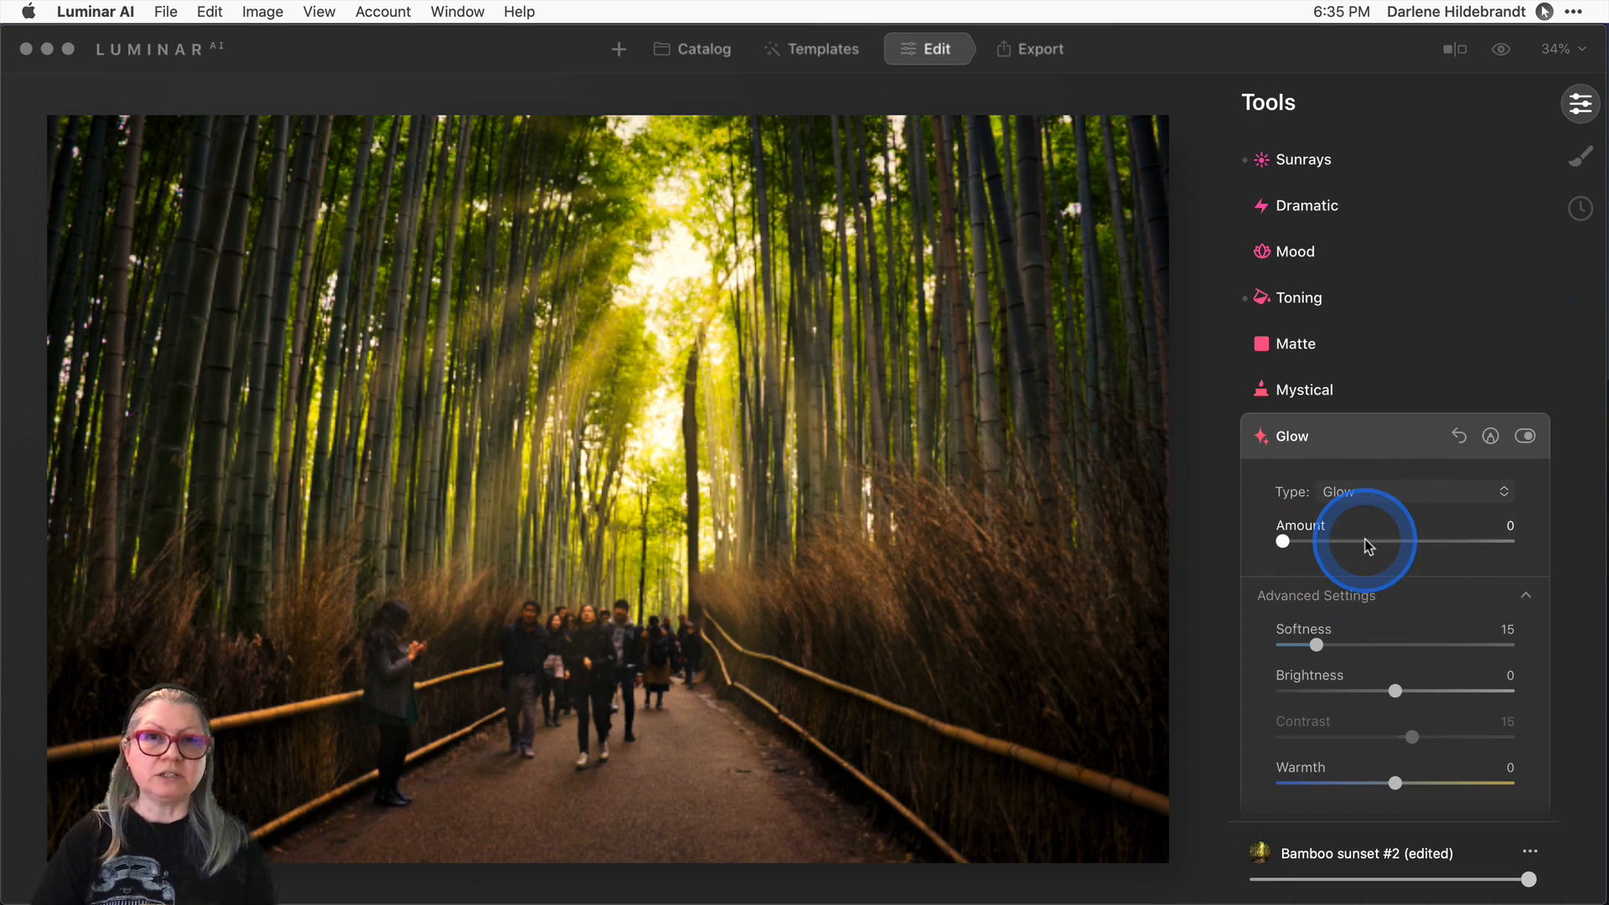
drag(1283, 542, 1455, 541)
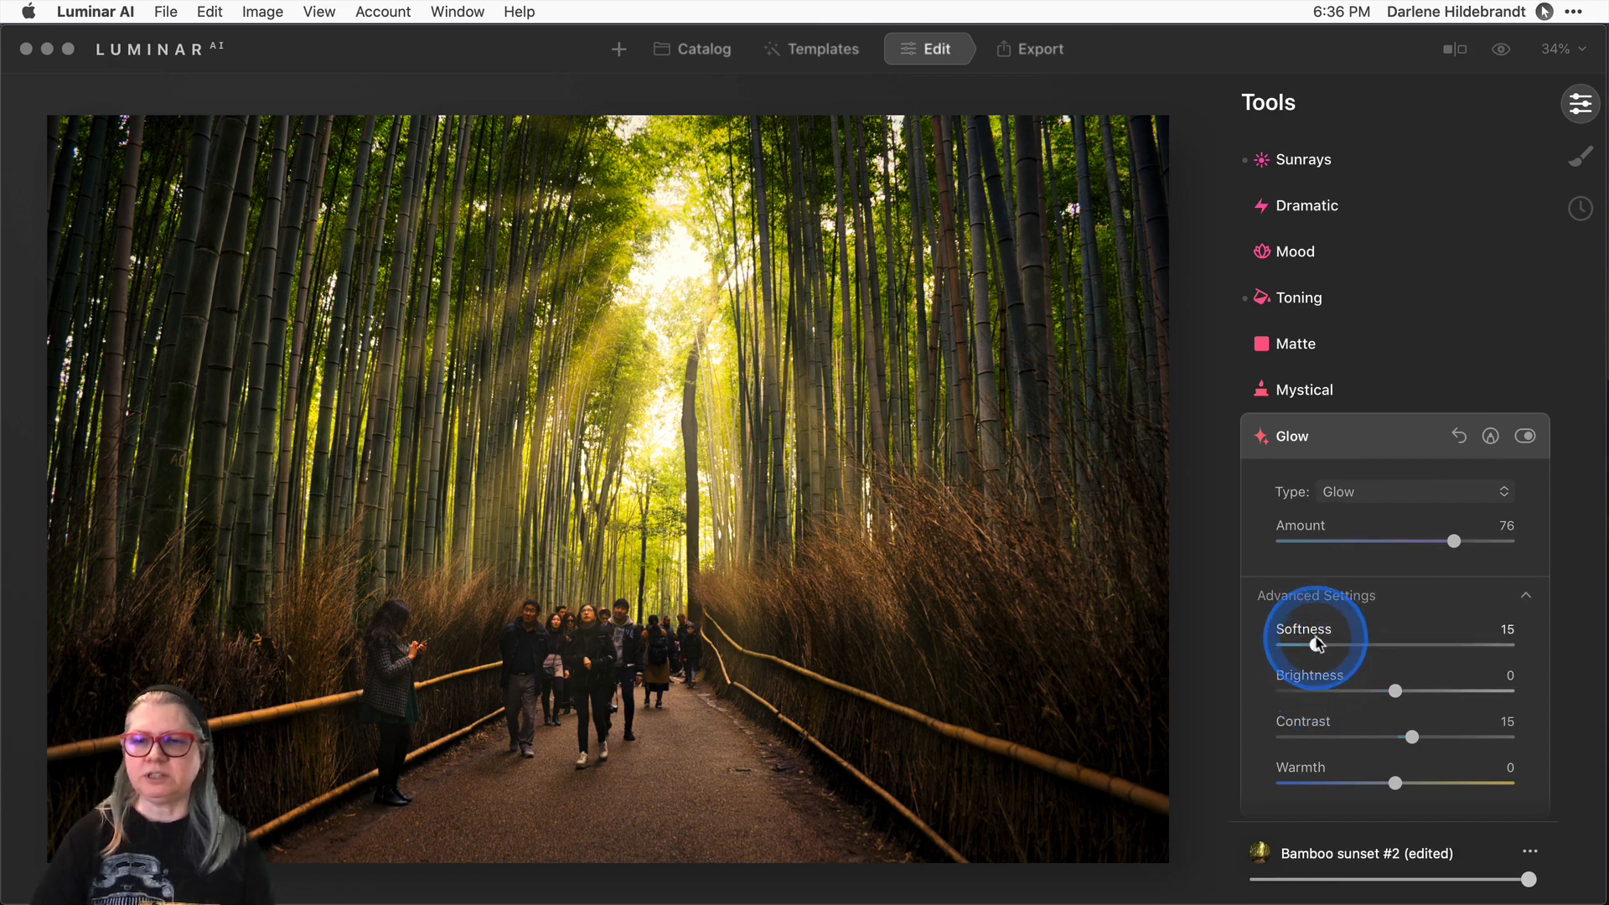
drag(1318, 643, 1445, 645)
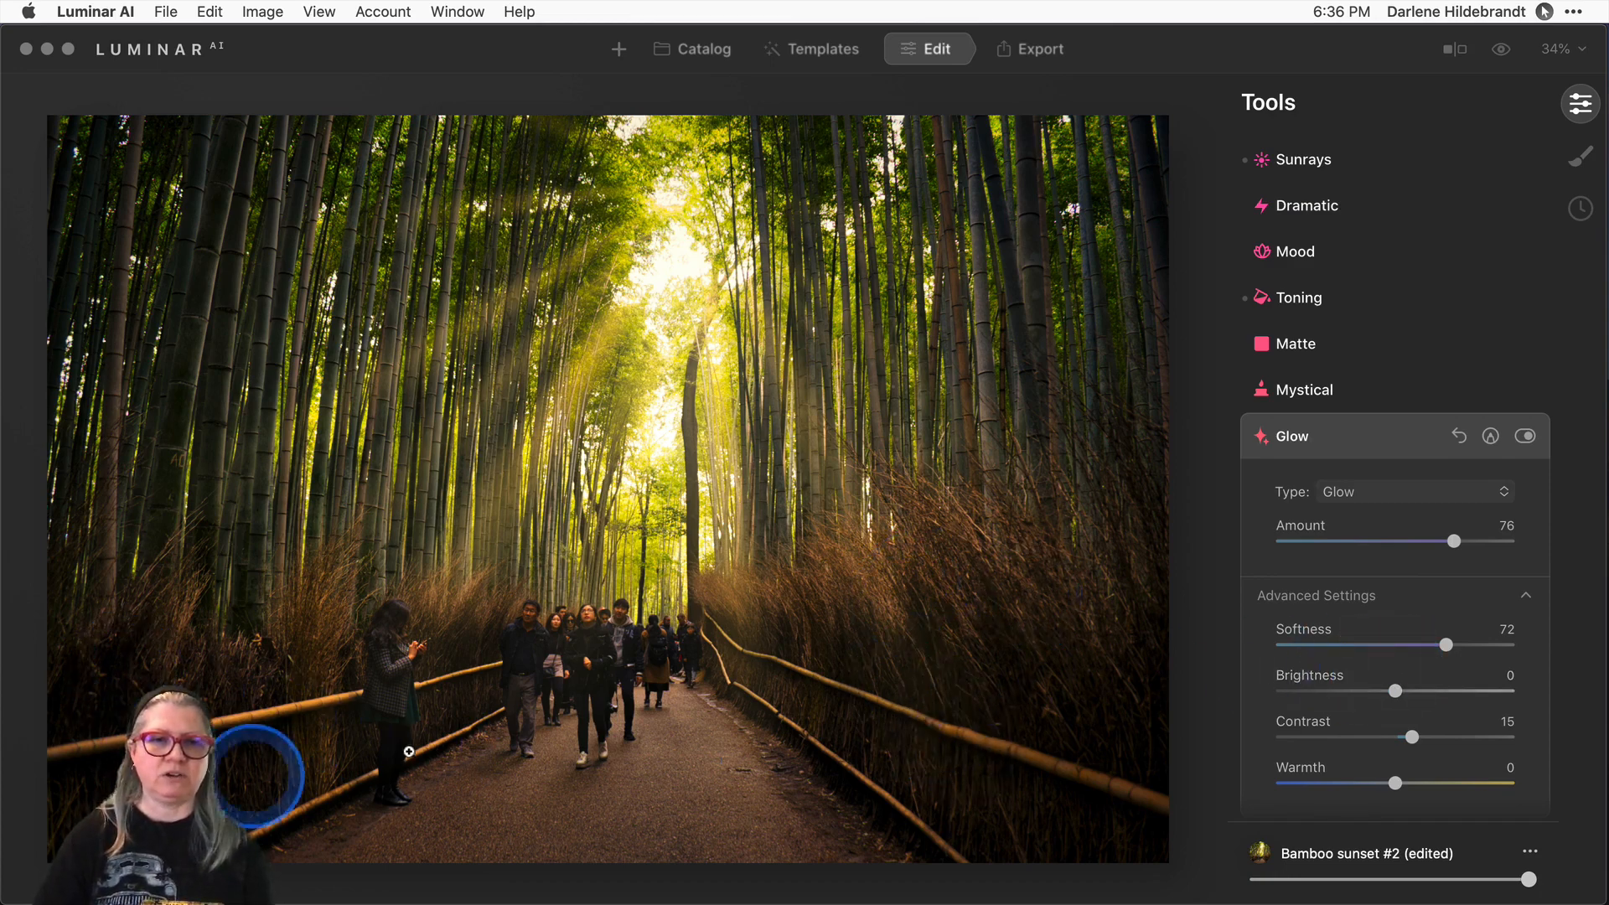
click(1525, 435)
click(1525, 436)
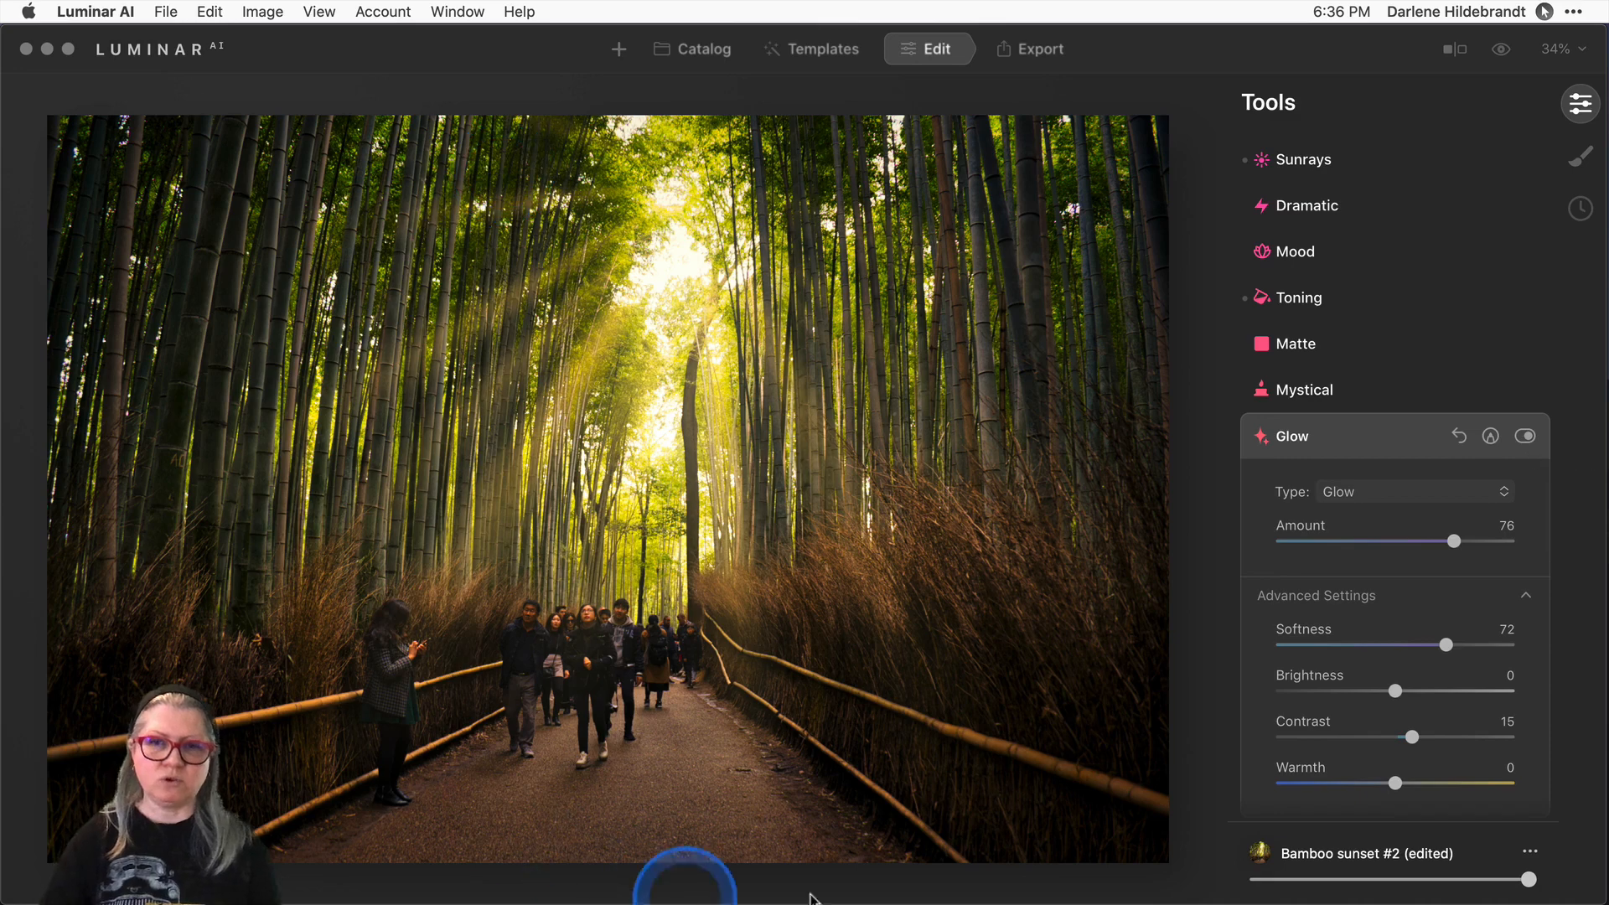
Change the Glow type to Soft Focus and reduce its Softness to 21 and Amount to 24.
click(1362, 492)
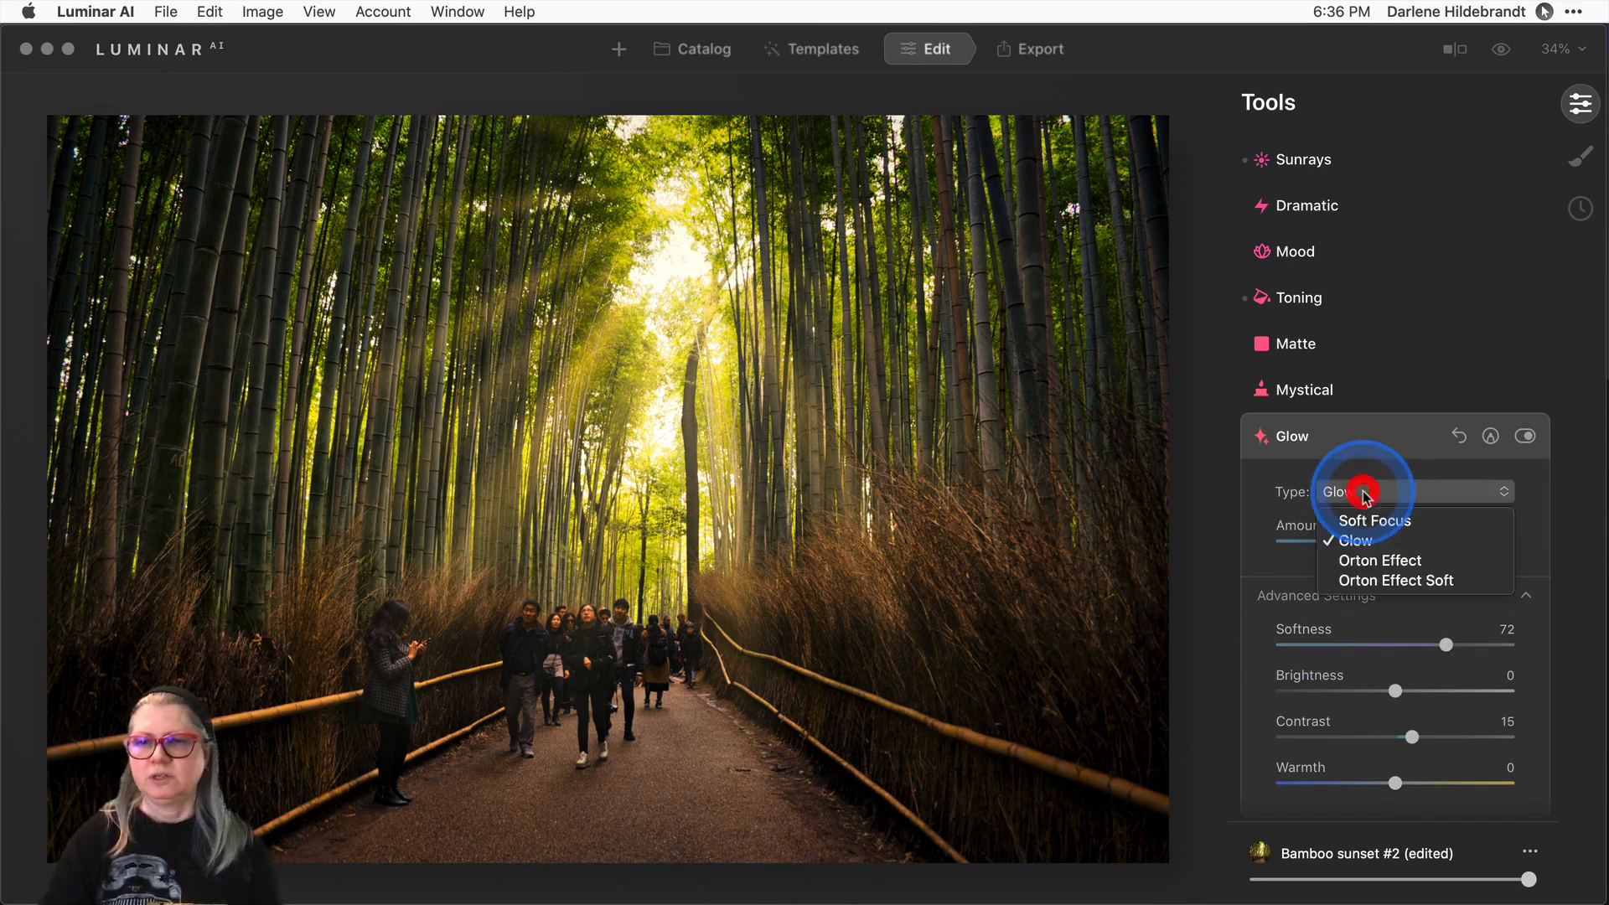
click(1367, 520)
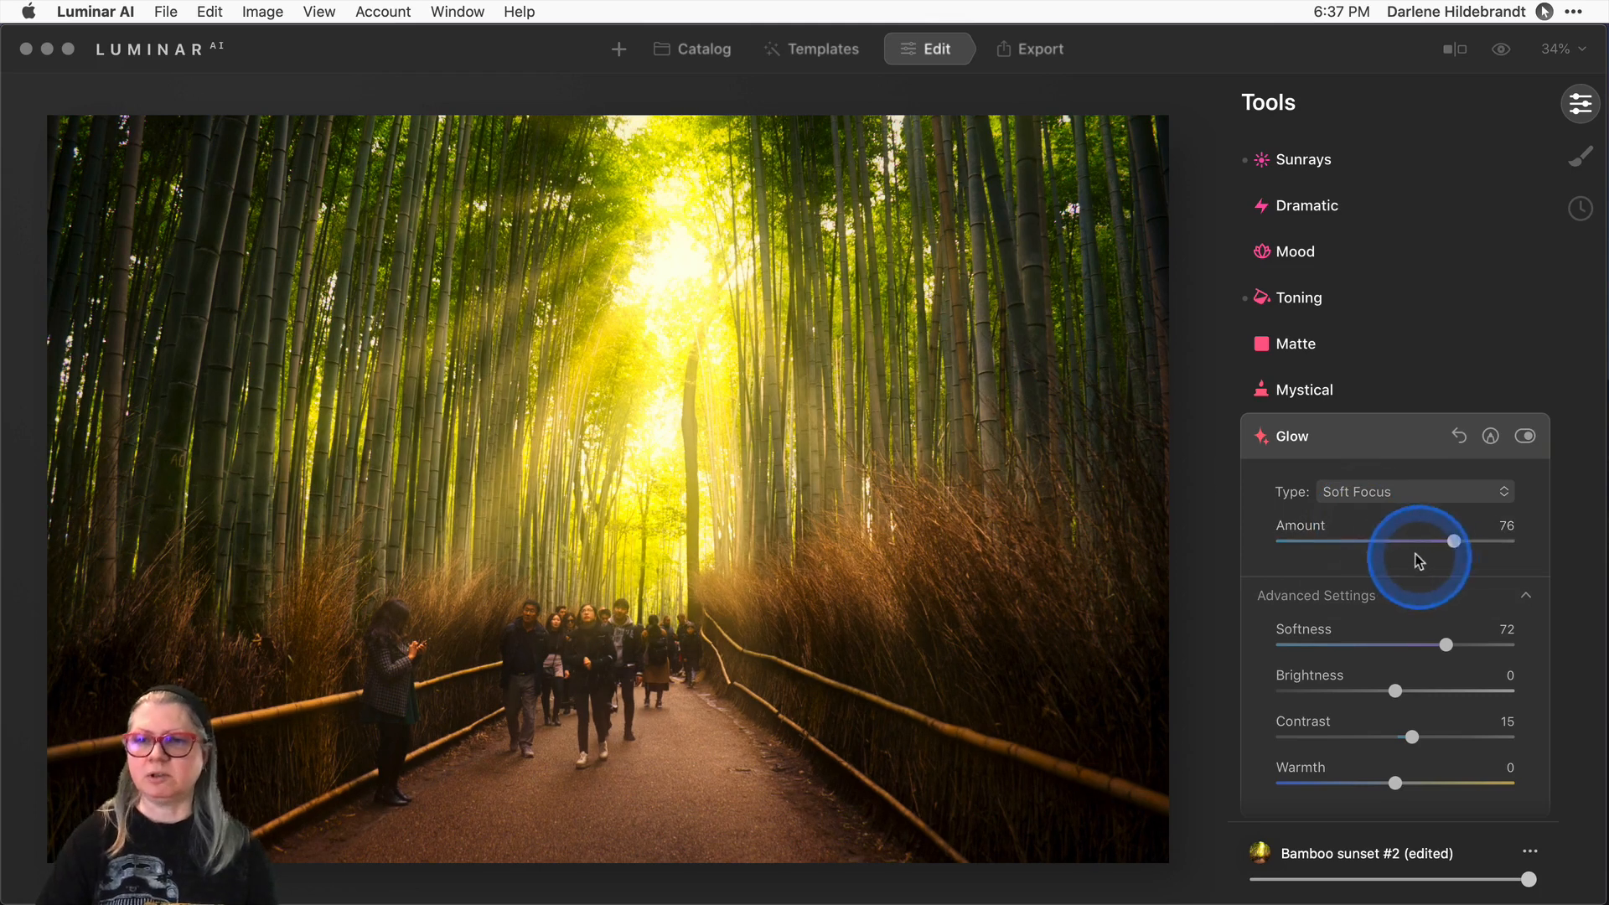
drag(1445, 644, 1331, 644)
drag(1452, 541, 1351, 546)
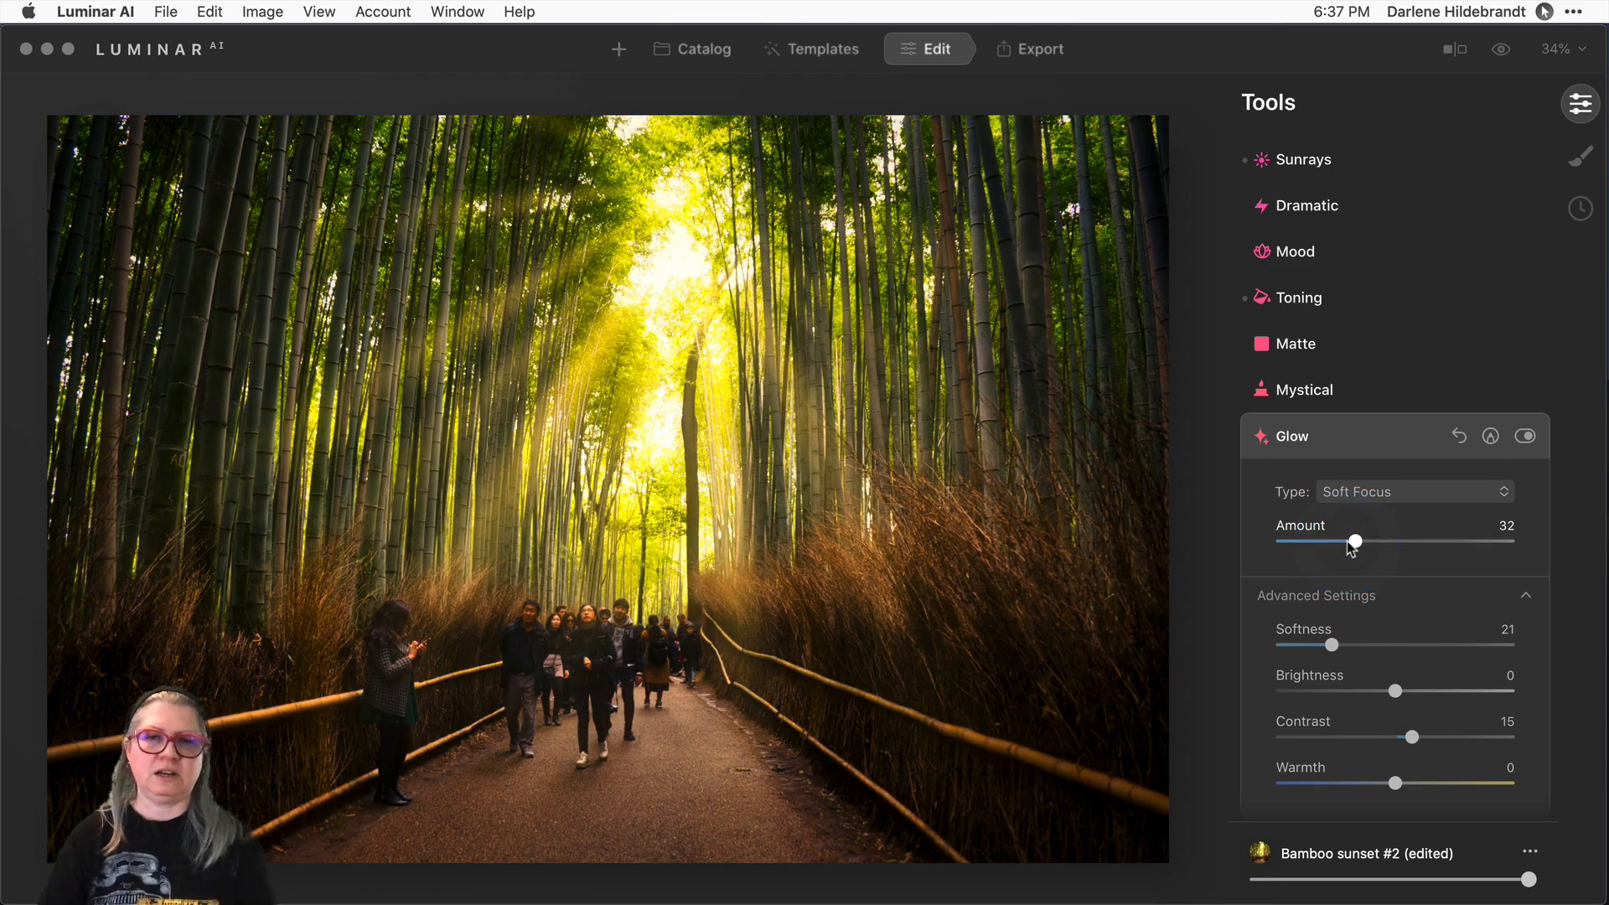
drag(1353, 546, 1338, 543)
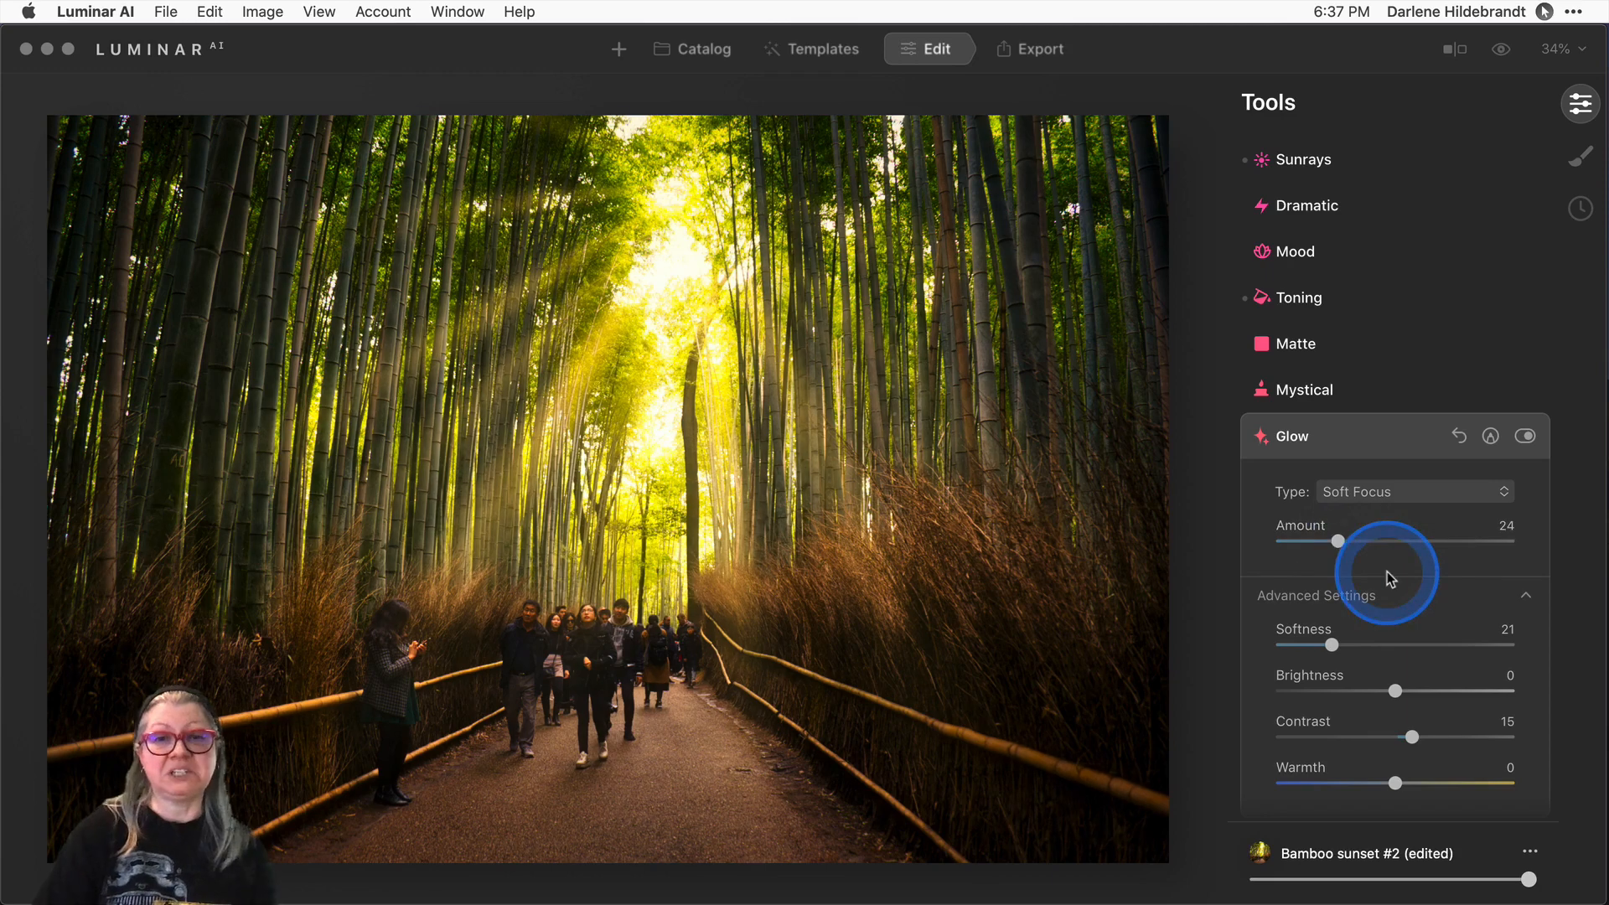
Compare the photo with and without the Glow, and set the Glow Brightness to -31.
click(1525, 435)
click(1525, 436)
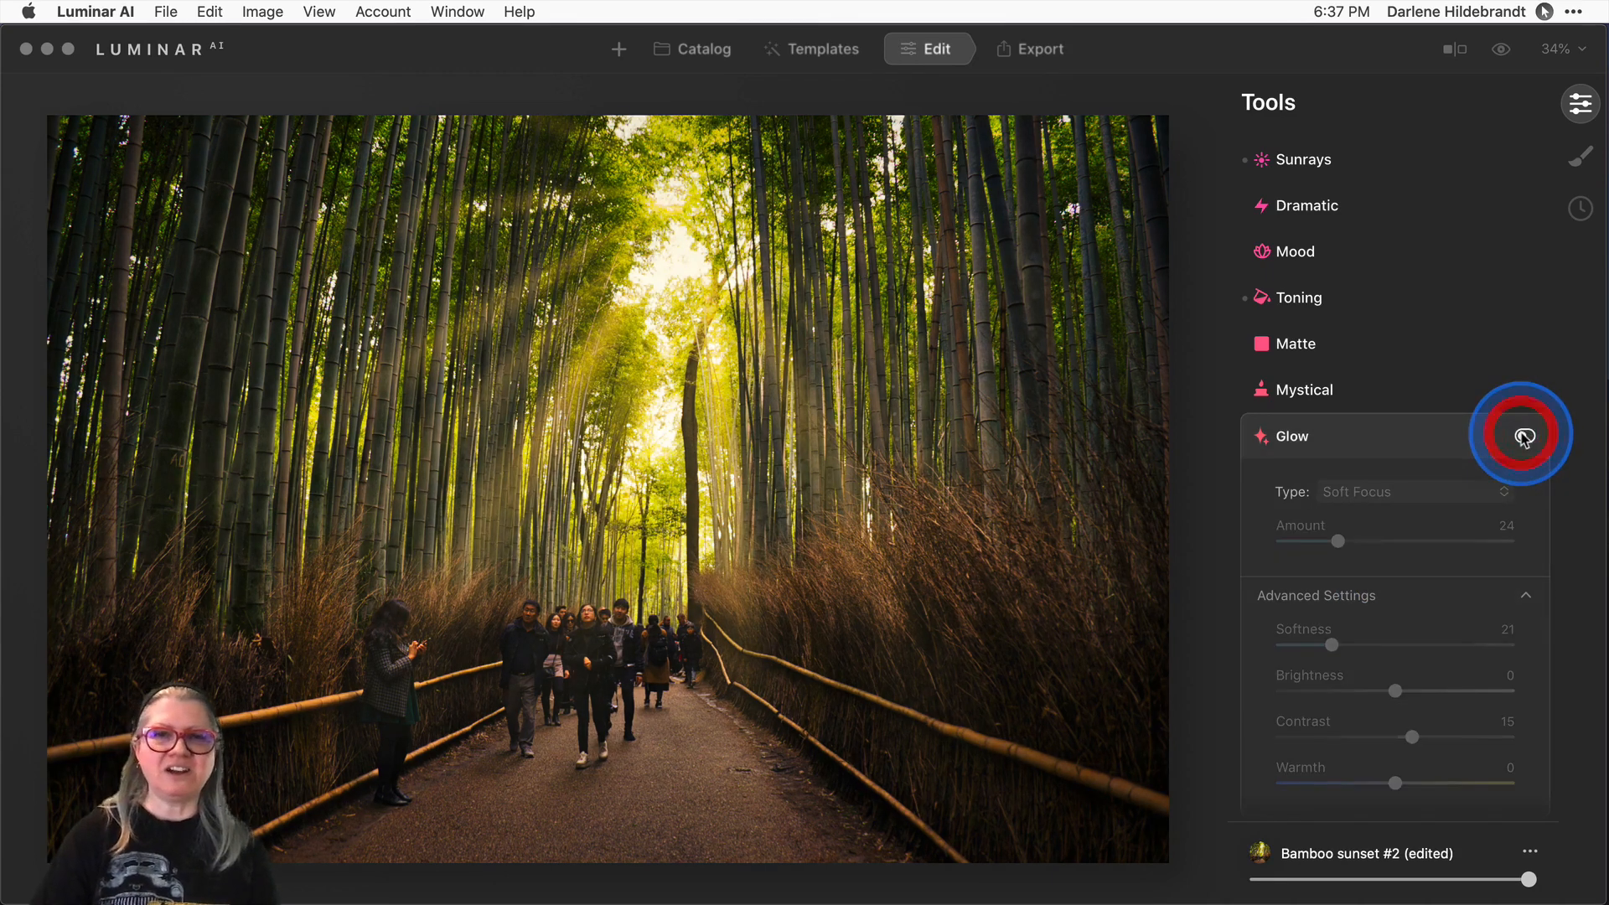
click(1525, 436)
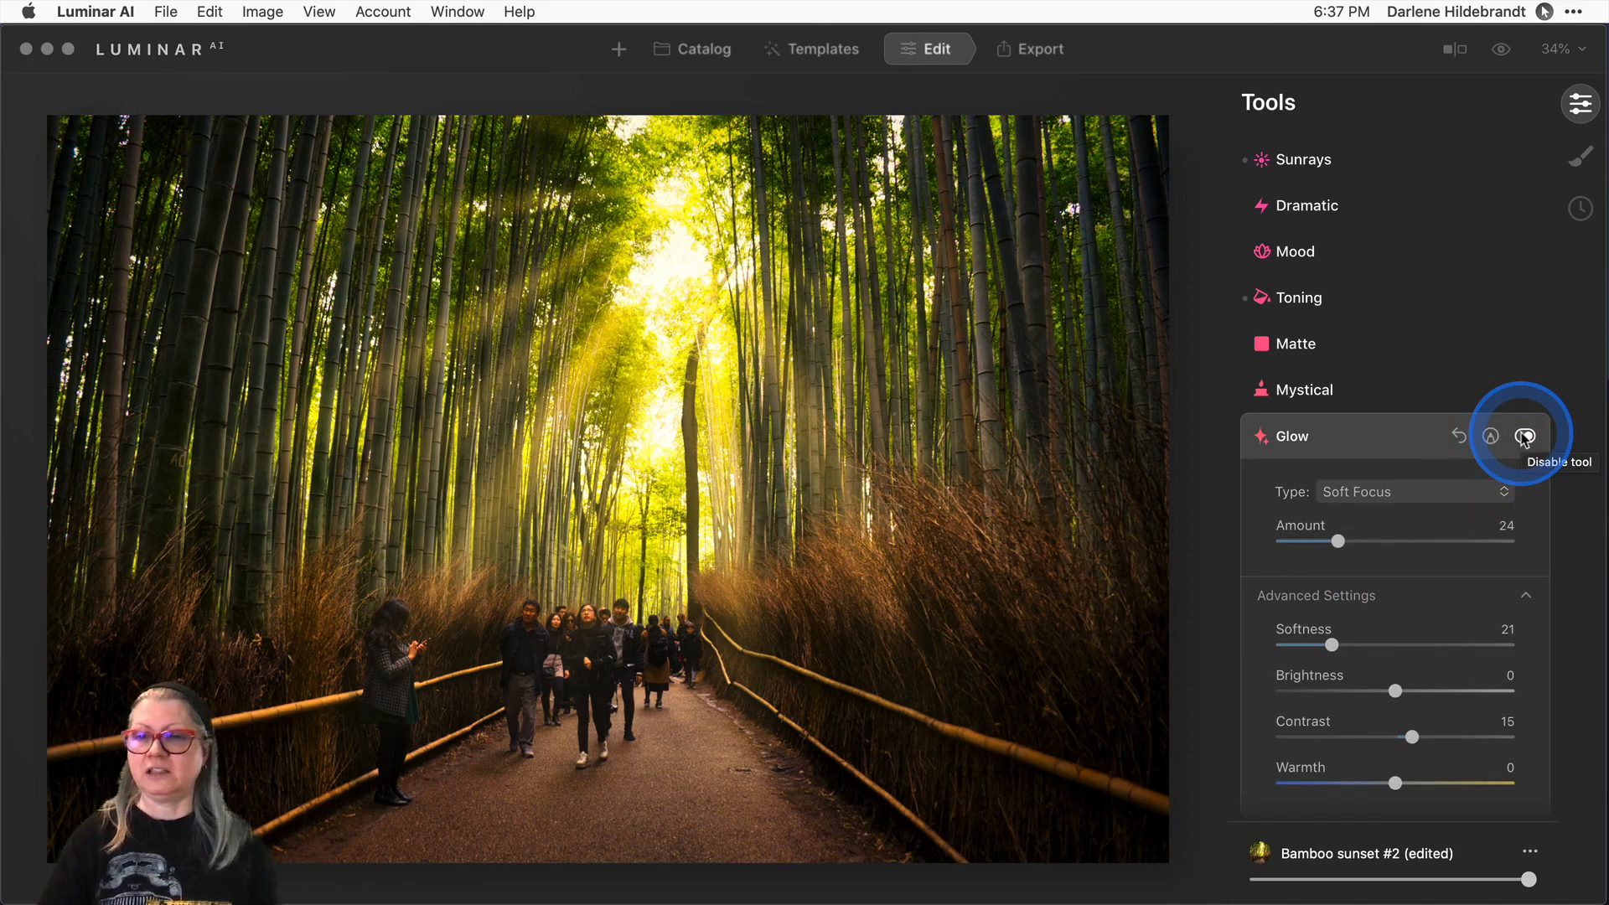
drag(1395, 690, 1353, 685)
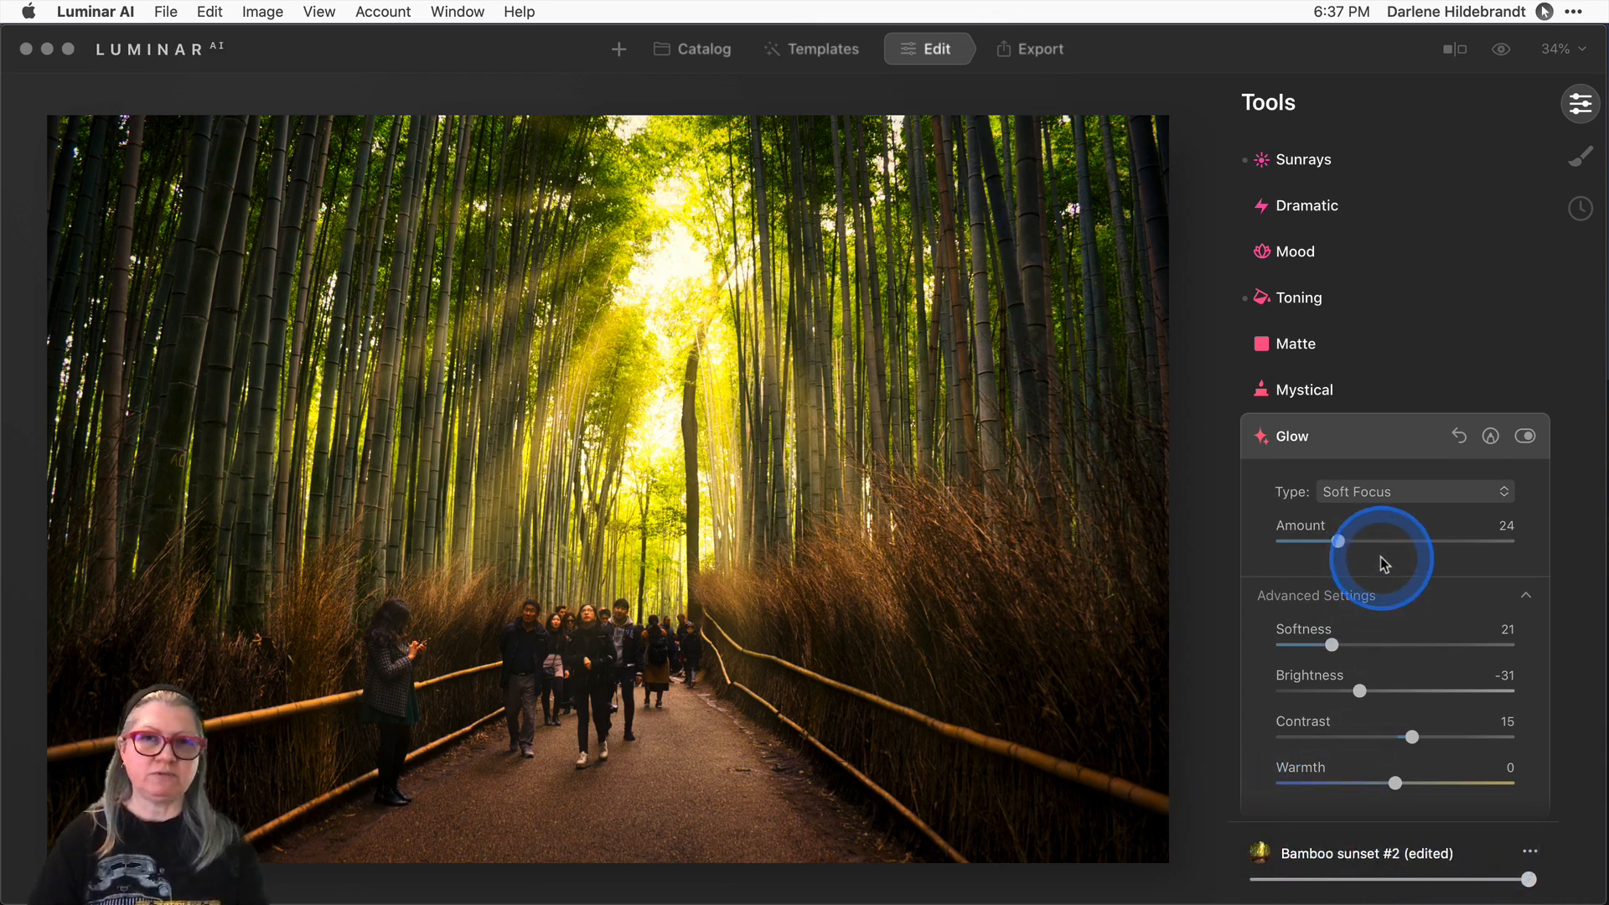
Open the unedited bamboo photo from the catalog, try the Bamboo sunset #1 template on it, and apply Bamboo sunset #2 instead.
click(696, 52)
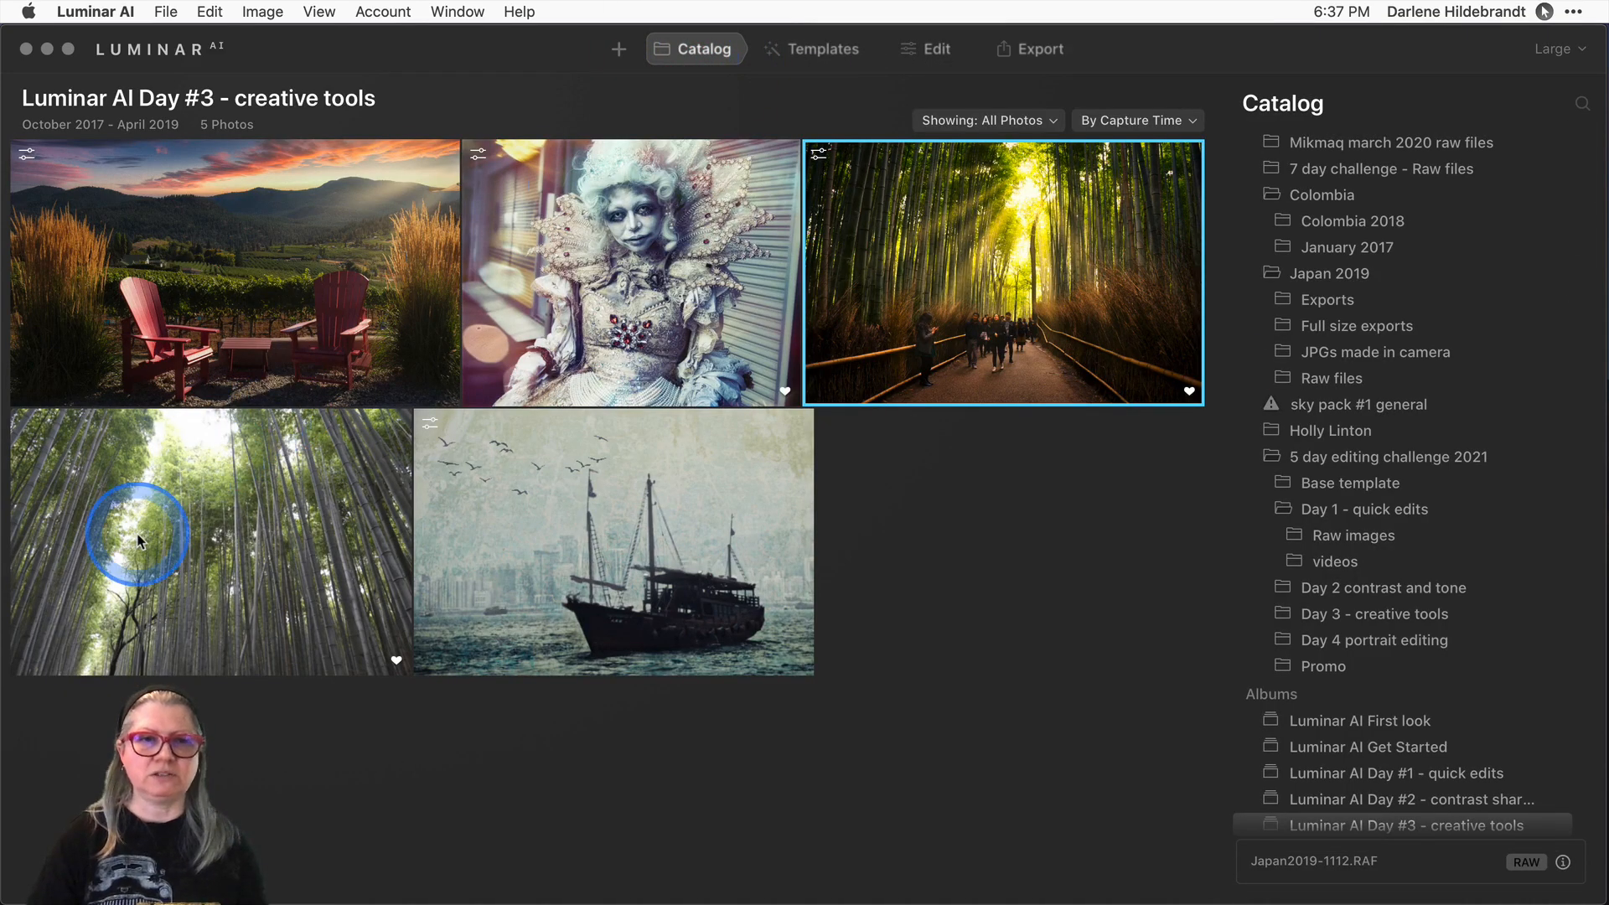
double_click(139, 540)
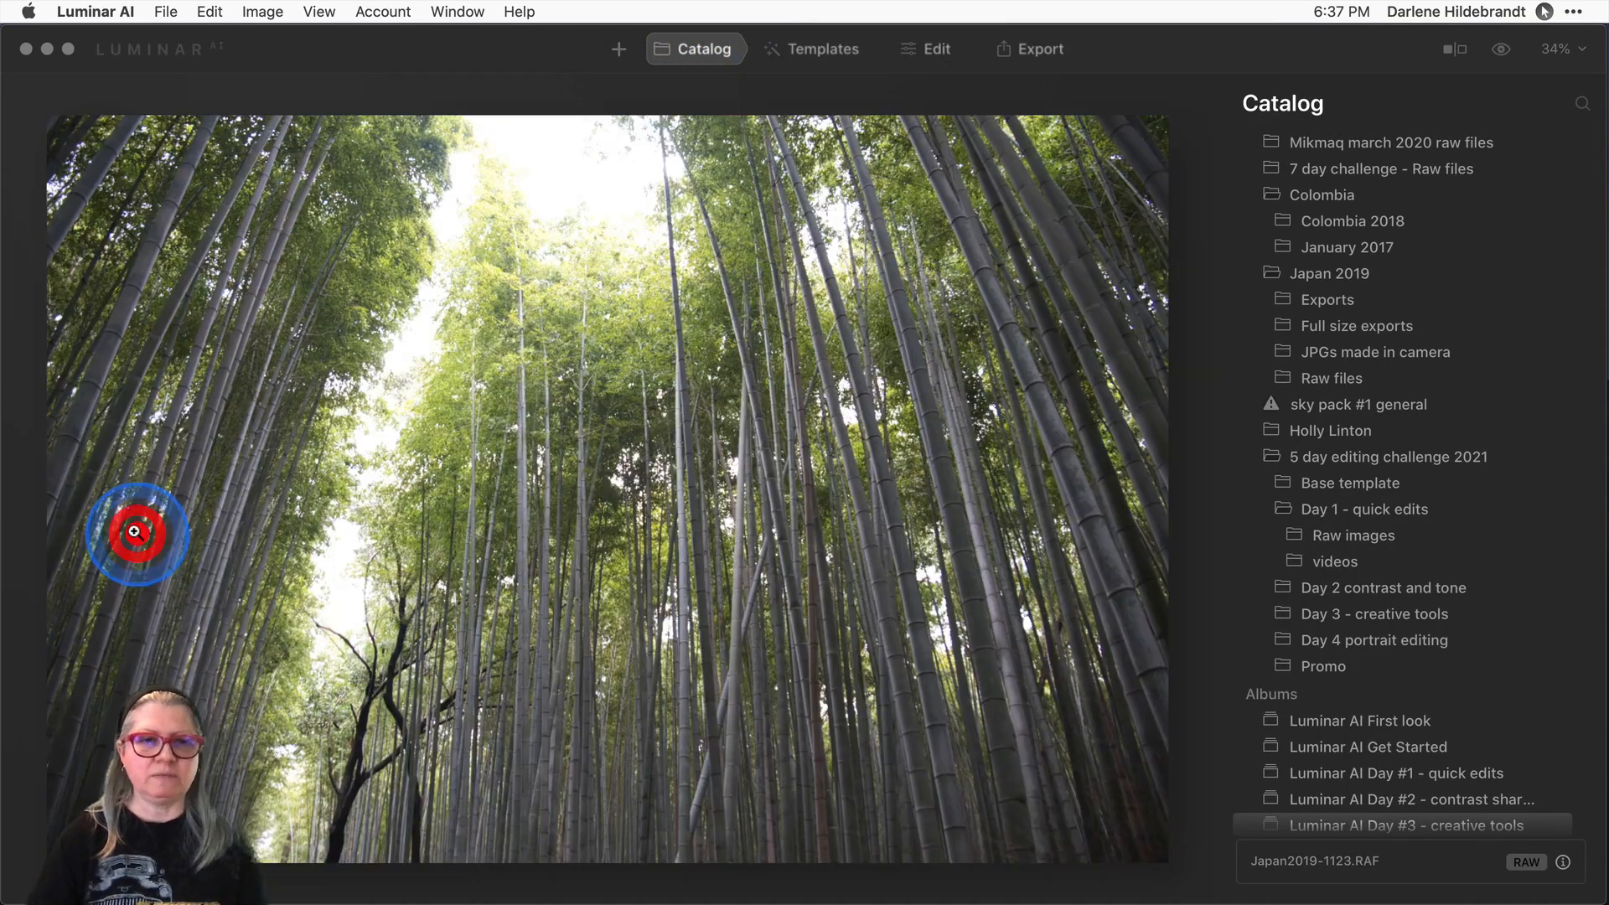
click(927, 52)
click(841, 53)
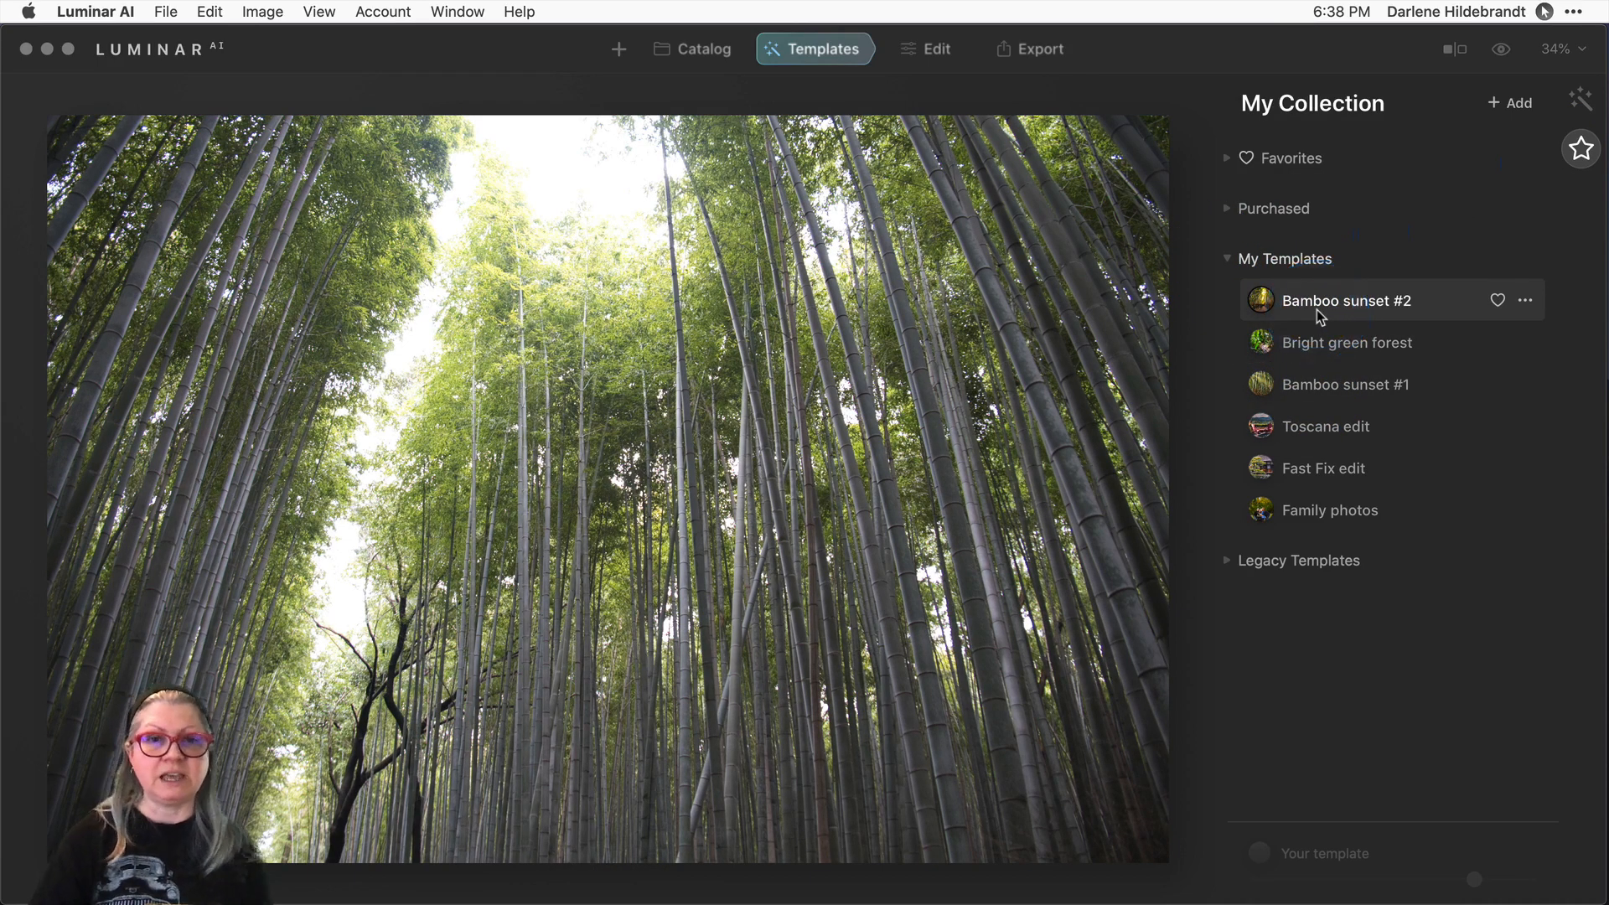
click(1341, 388)
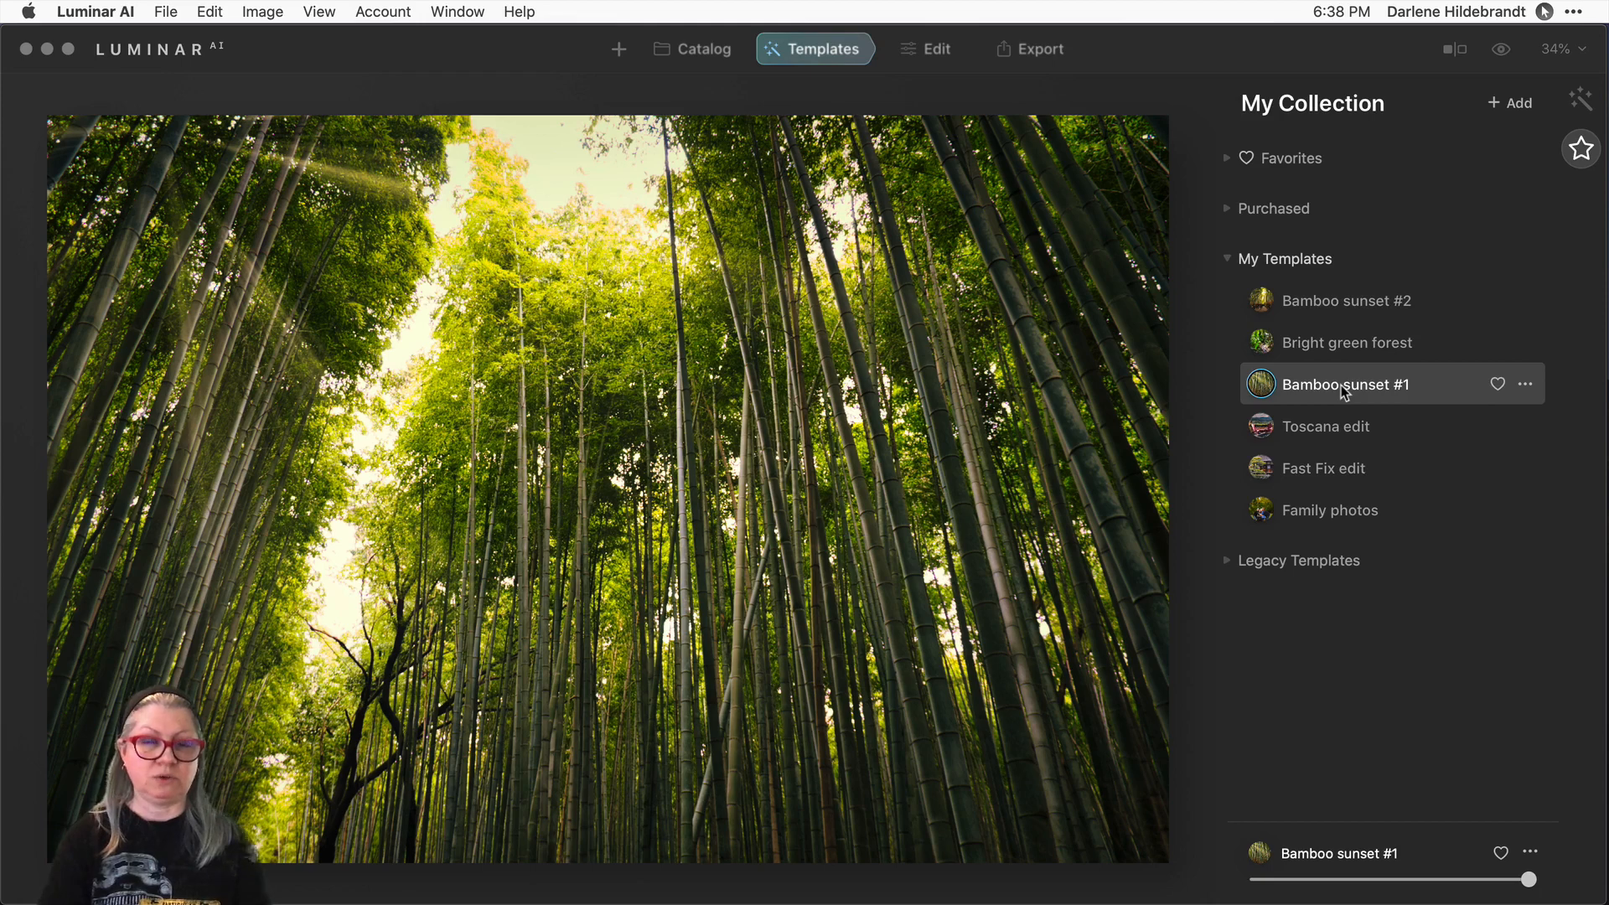
click(1339, 310)
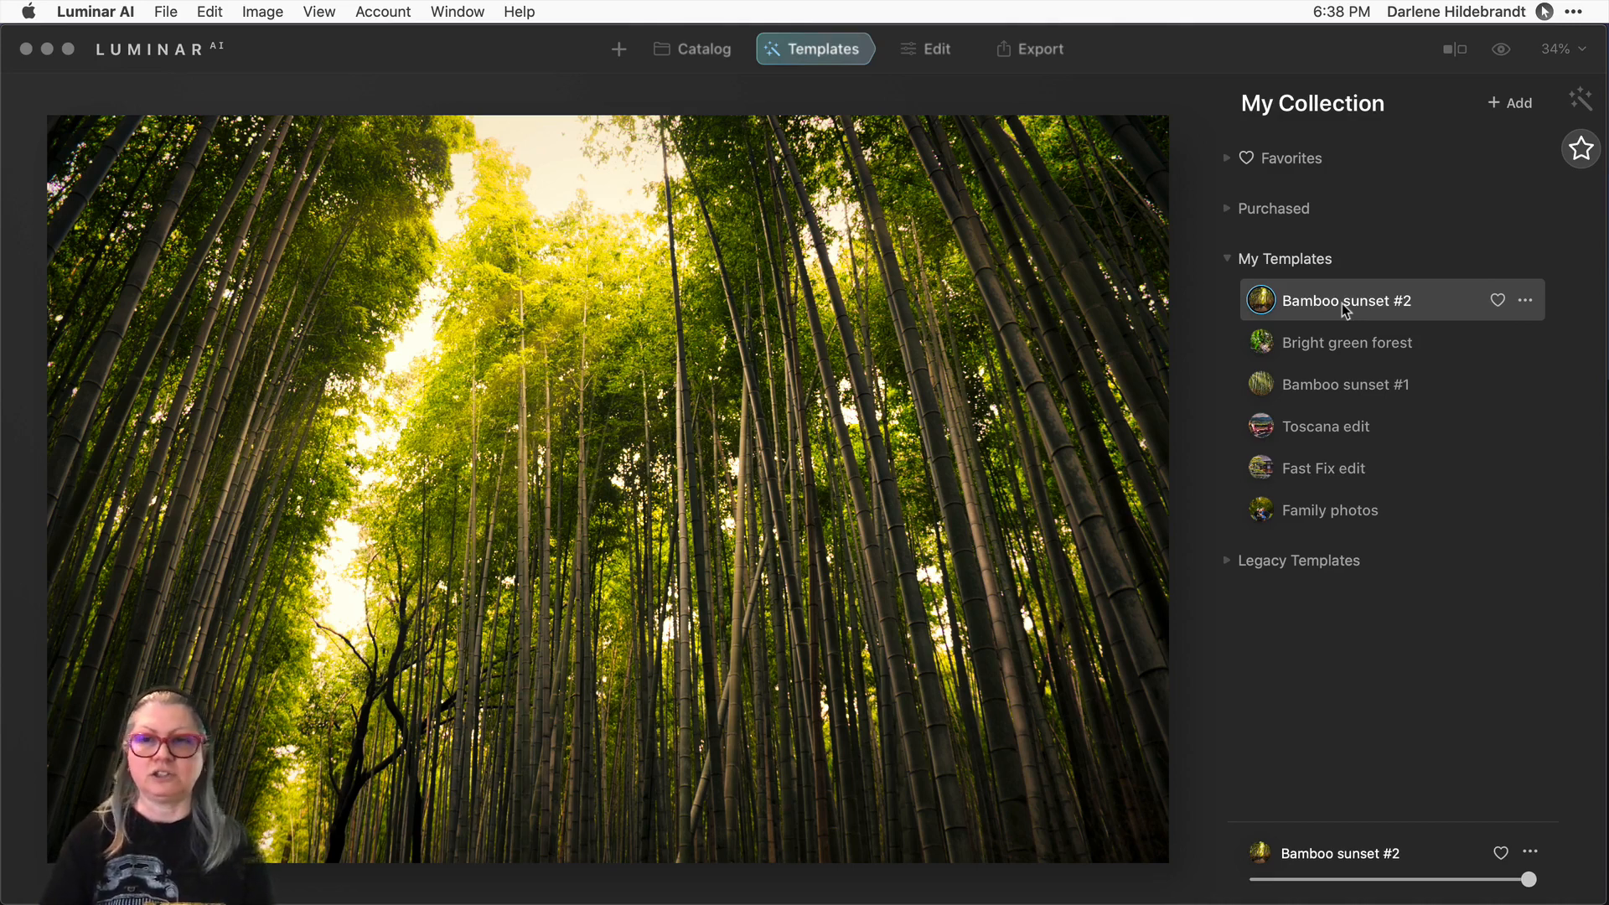
Move the Sunrays sun center into the foliage at the photo's upper left and compare with the original photo.
click(926, 50)
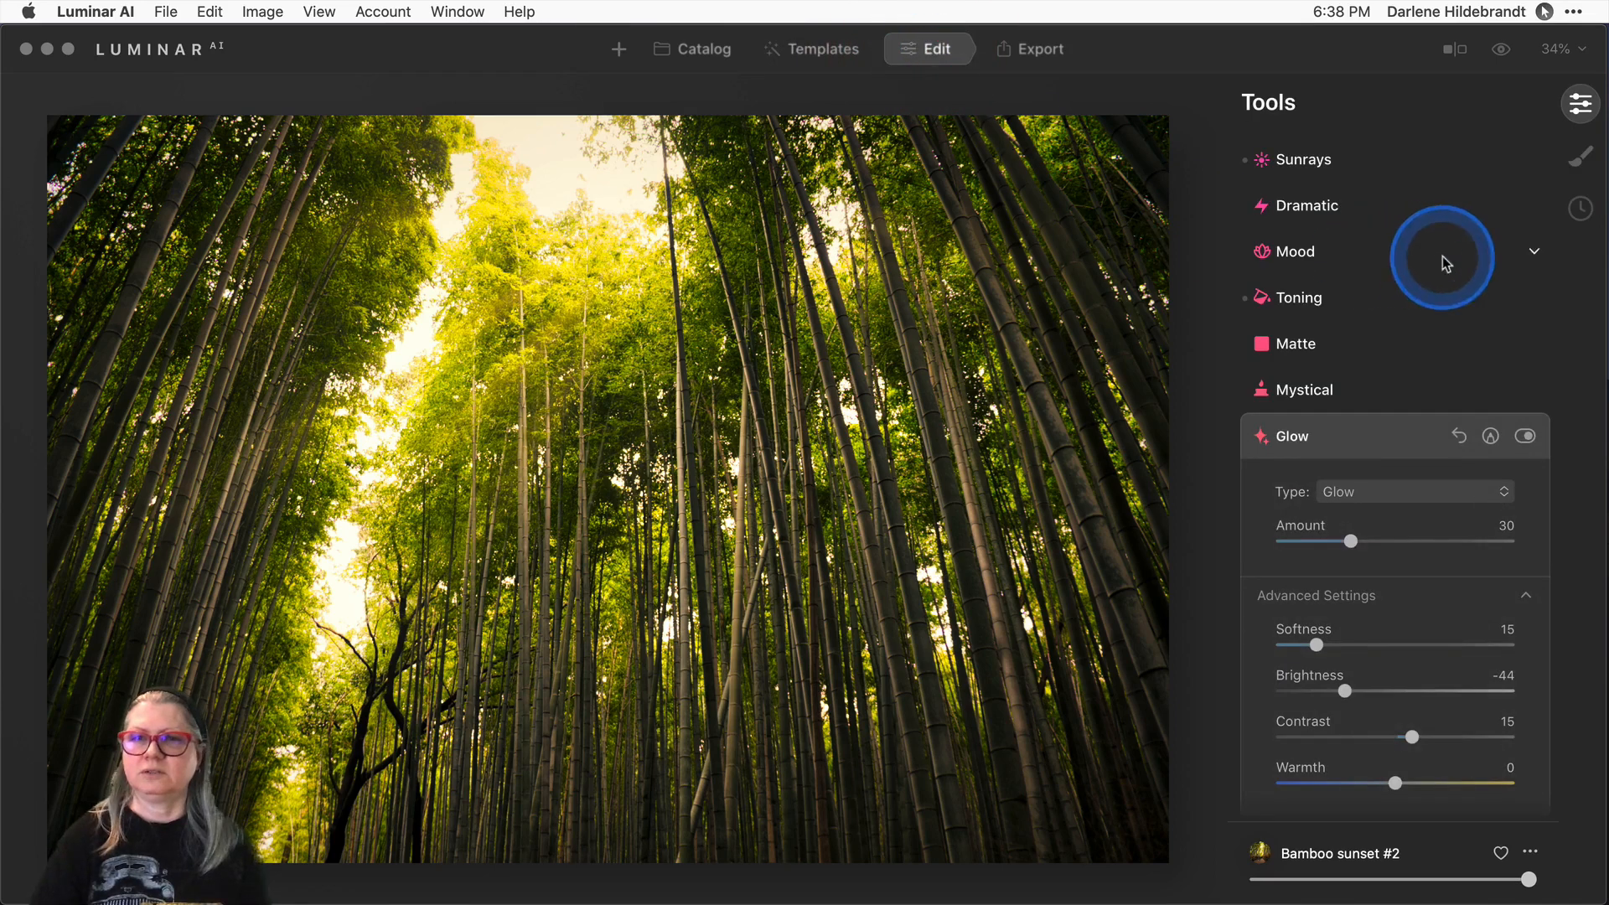
click(1314, 168)
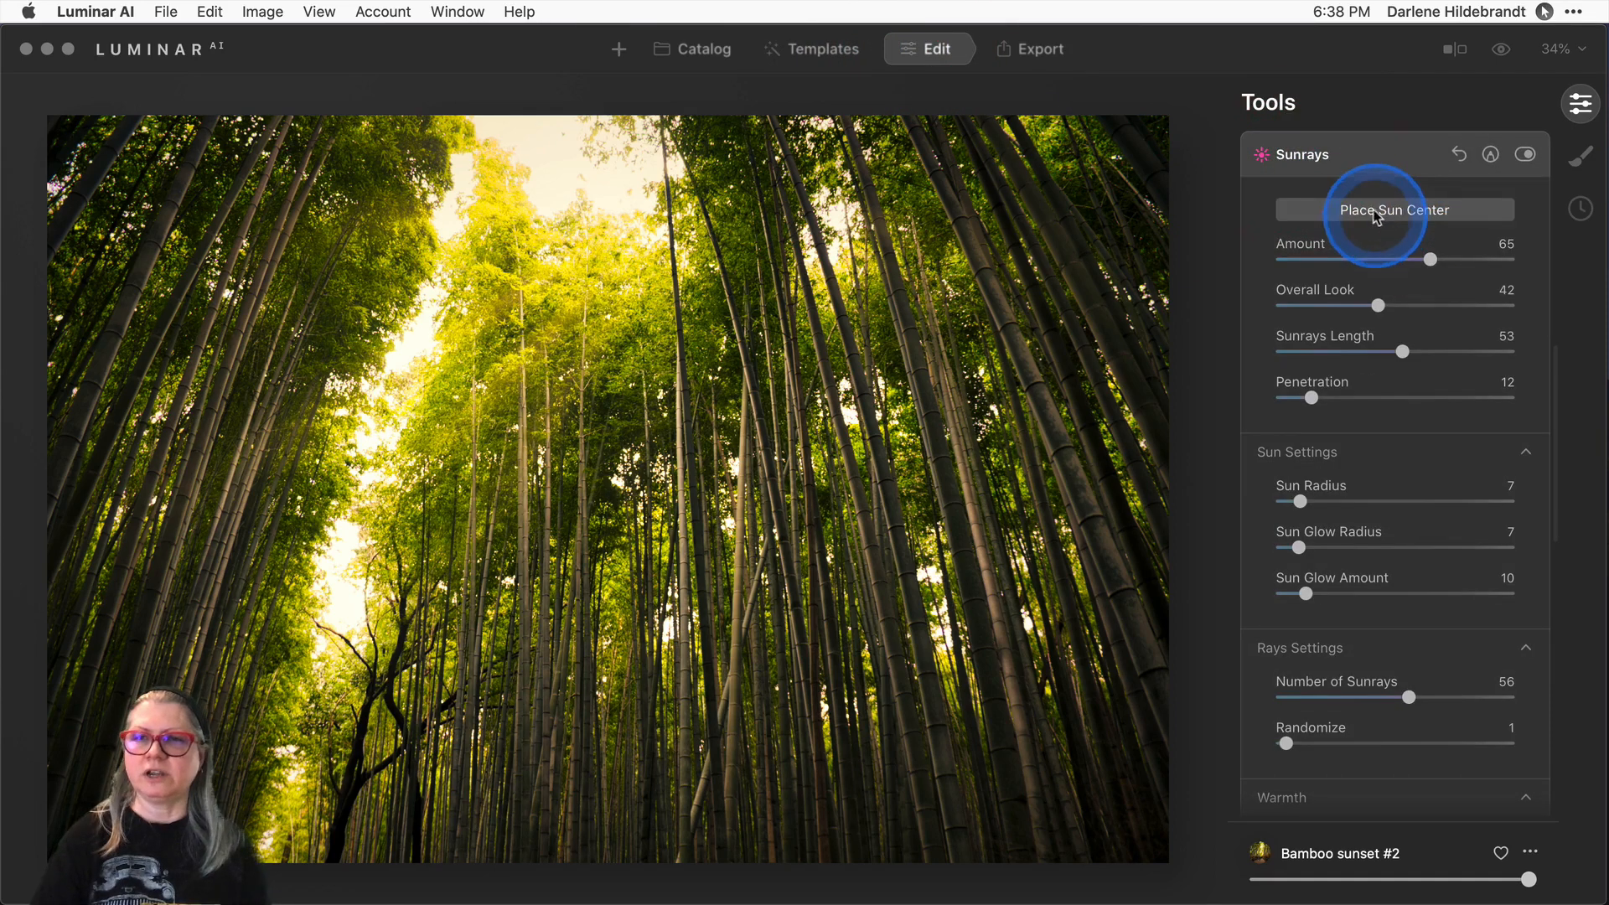
click(1385, 212)
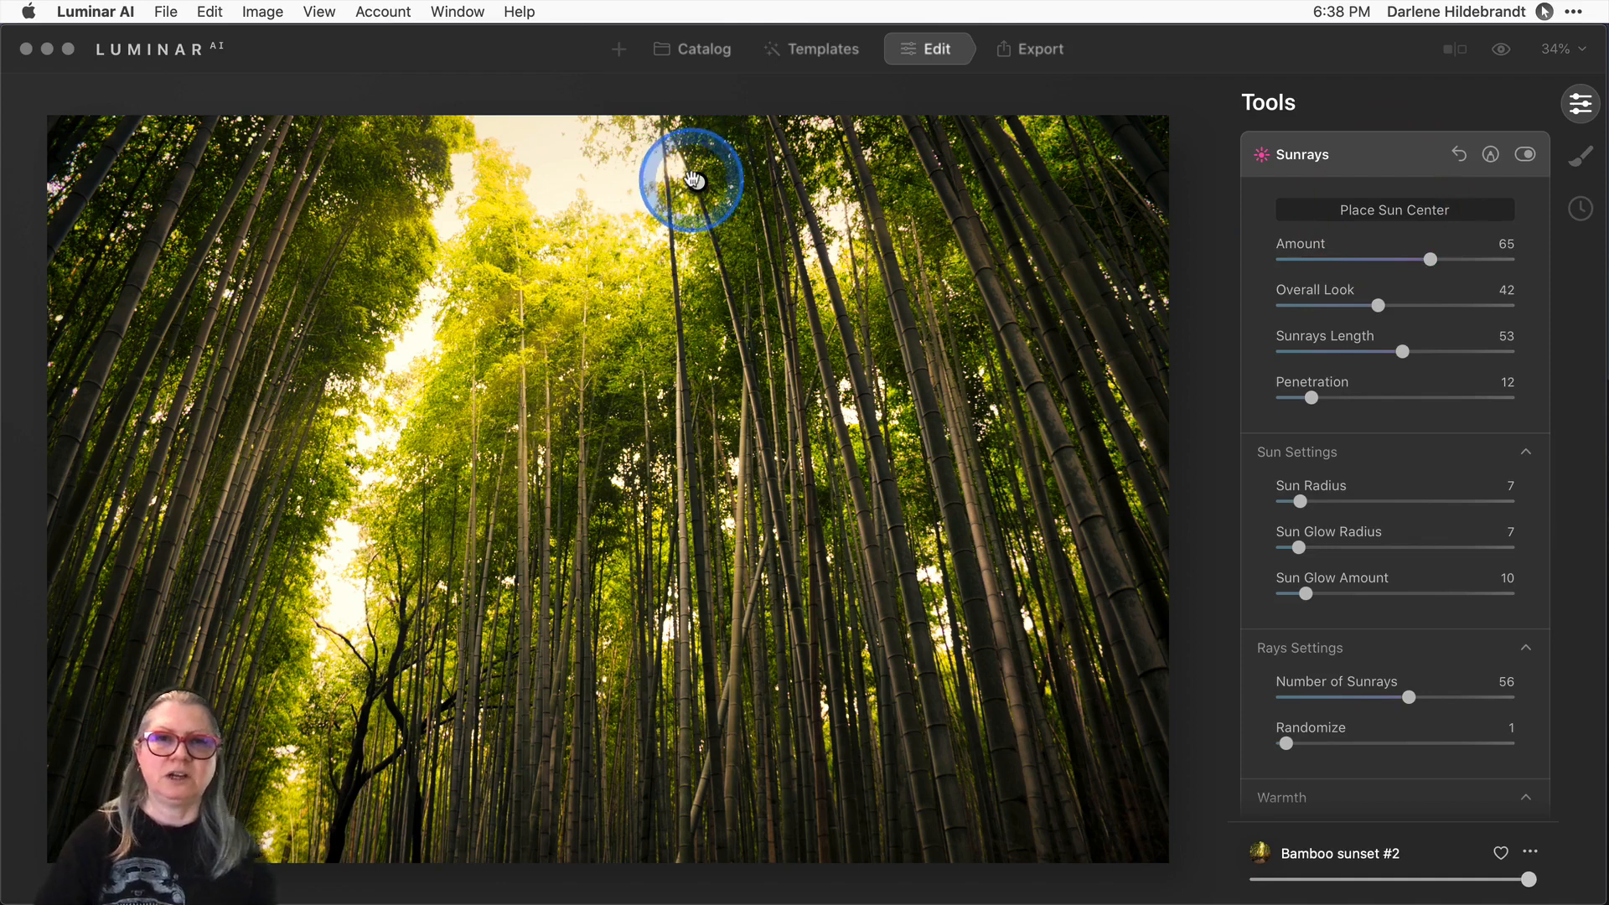
drag(696, 182, 345, 232)
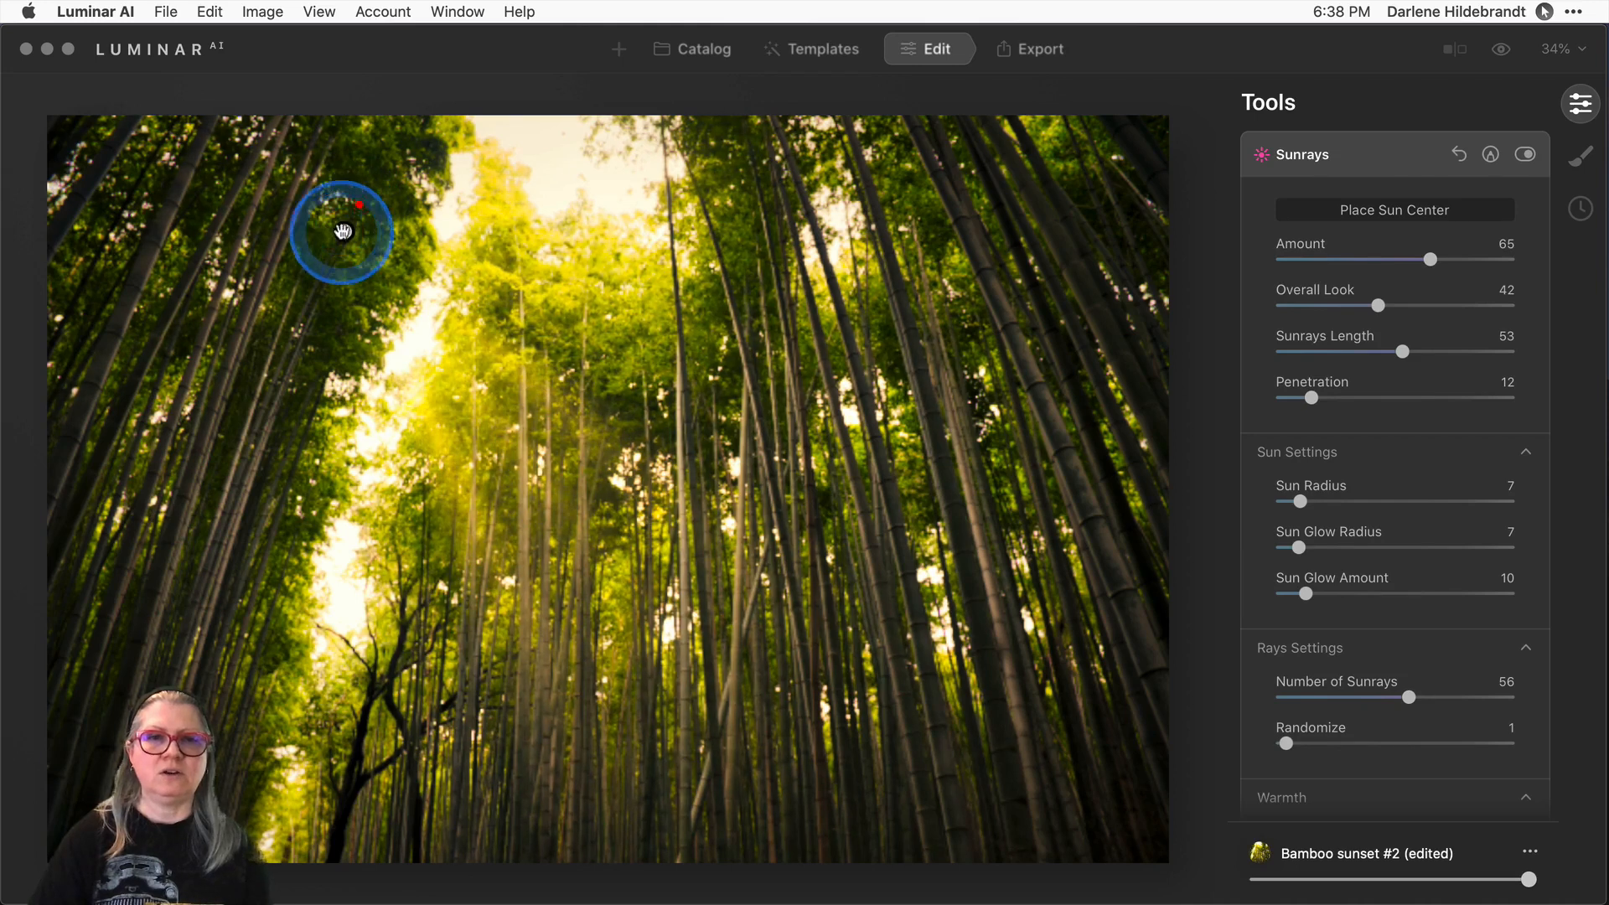
click(1361, 208)
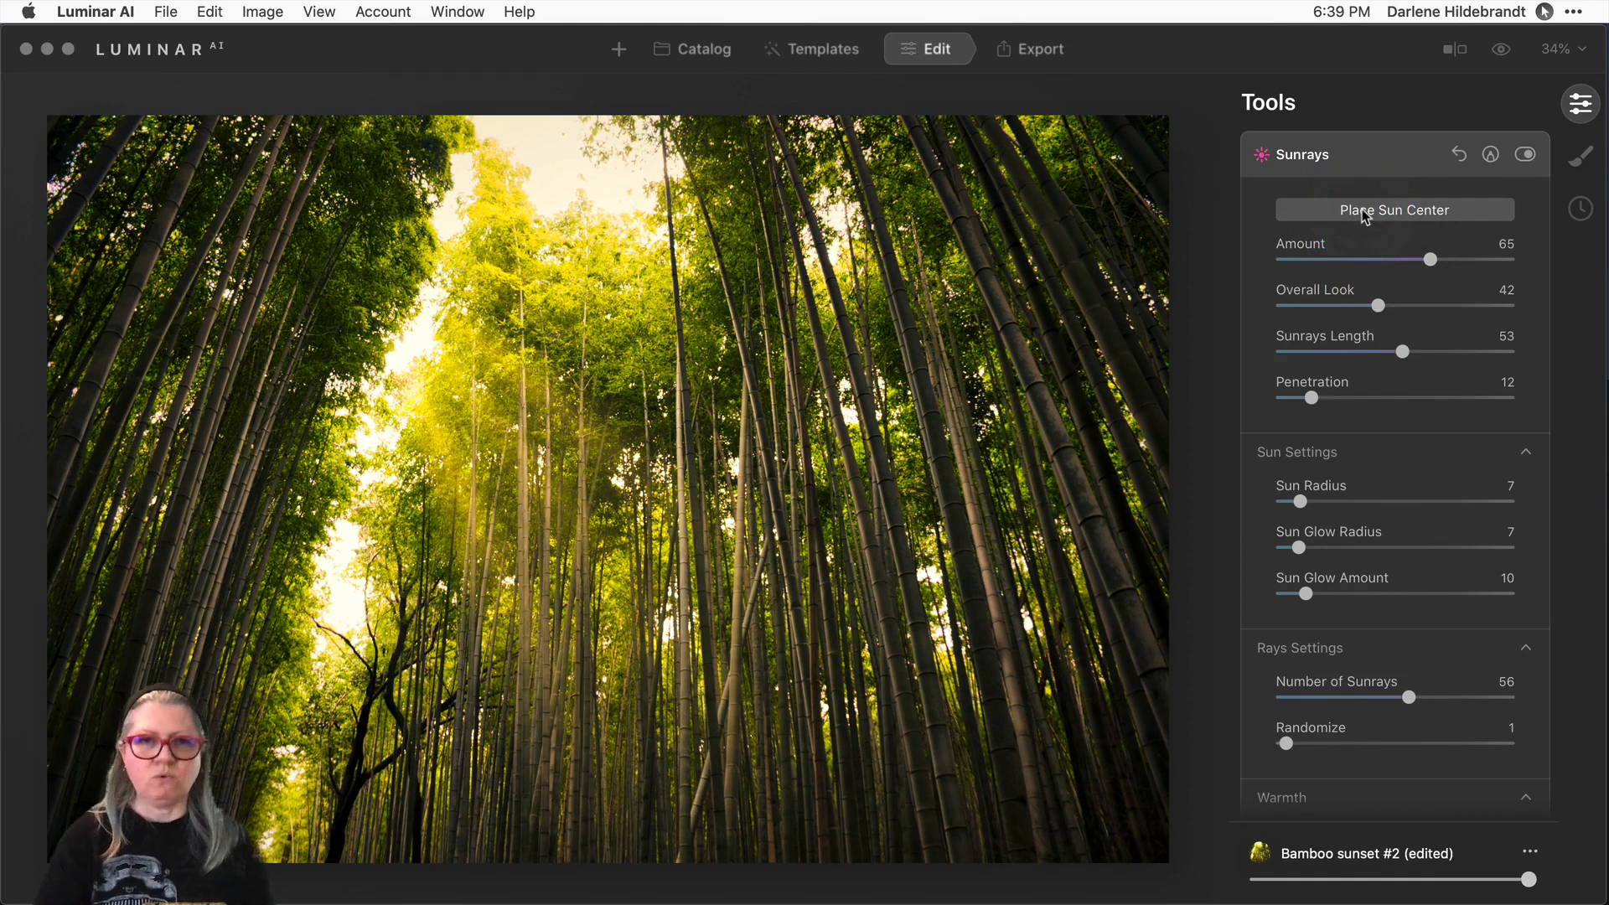
key(backslash)
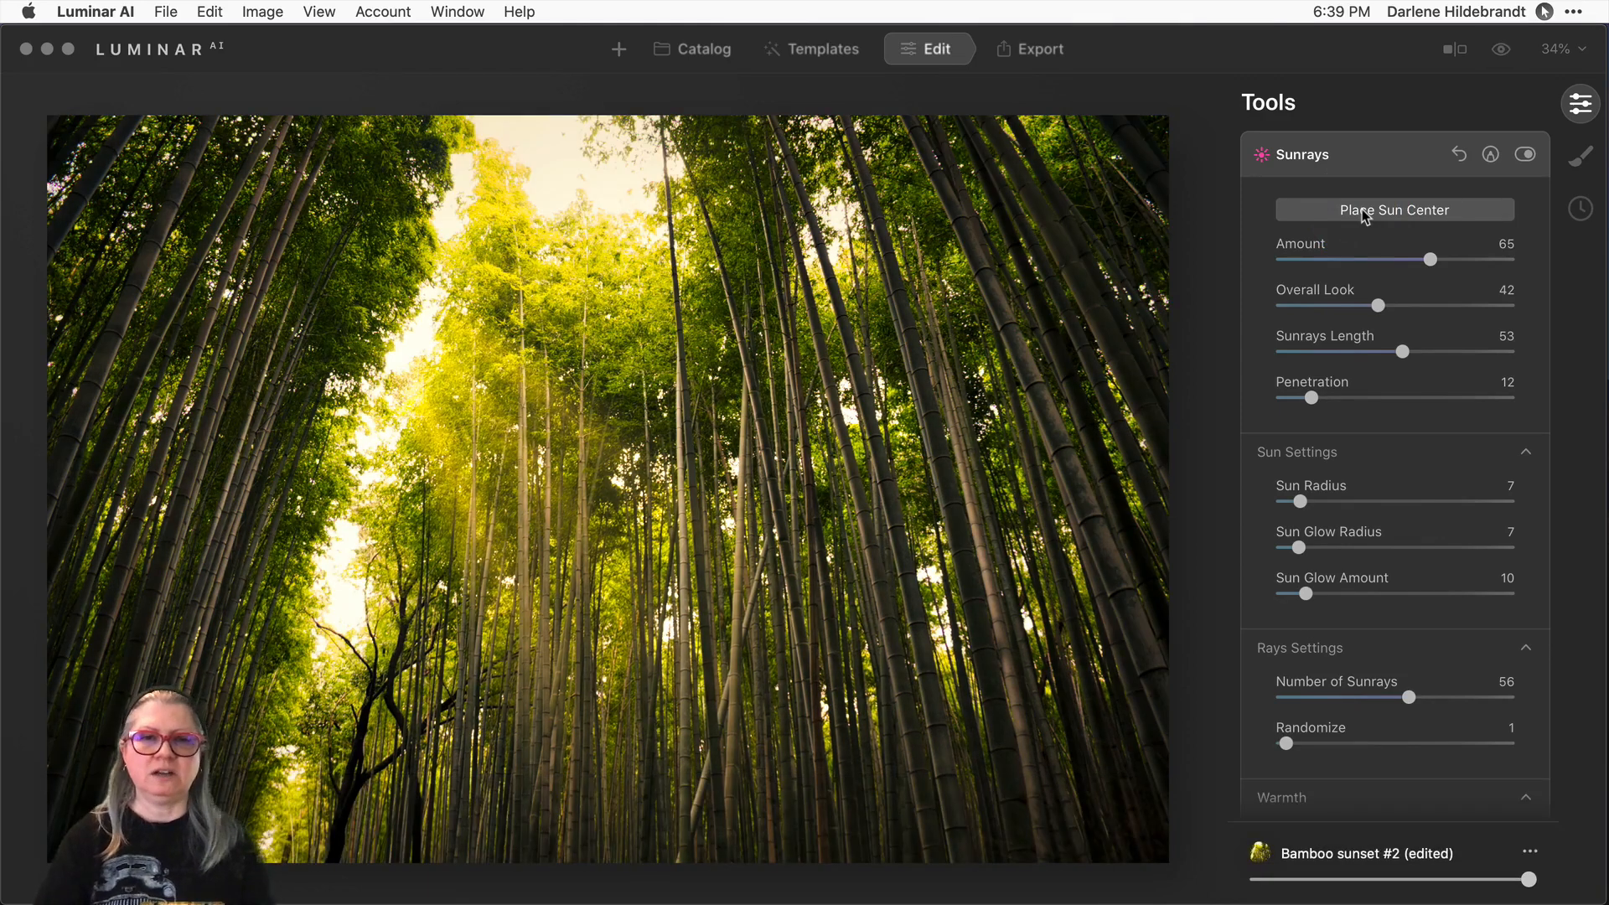